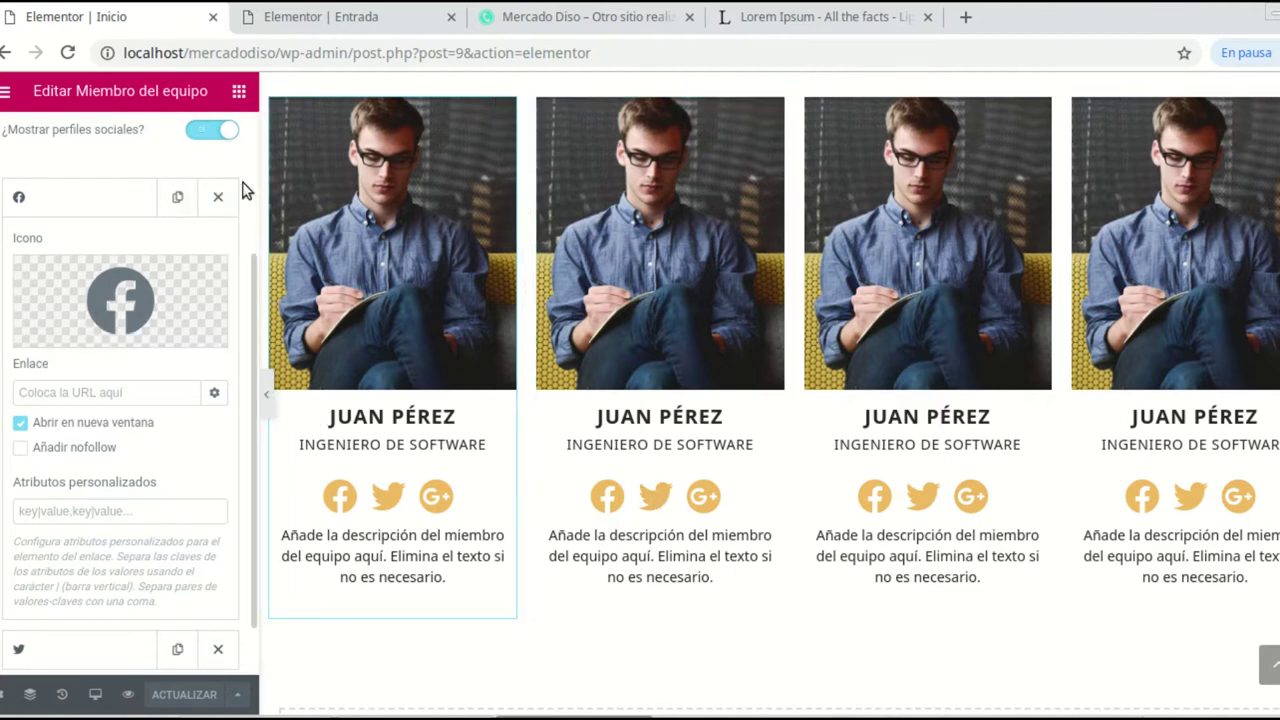
# Step: Switch to the published Mercado Diso site and look through the home page from the banner to the Noticias section and back
pyautogui.moveTo(257, 191); pyautogui.dragTo(266, 191)
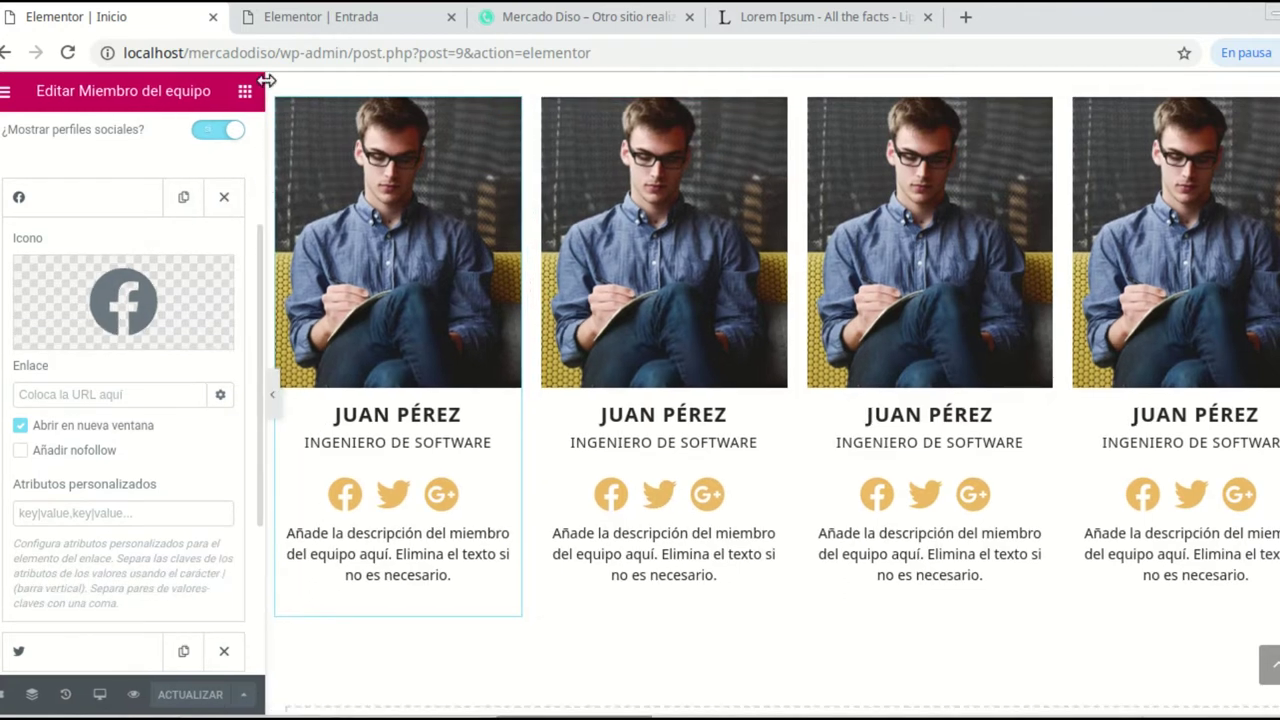
pyautogui.click(601, 24)
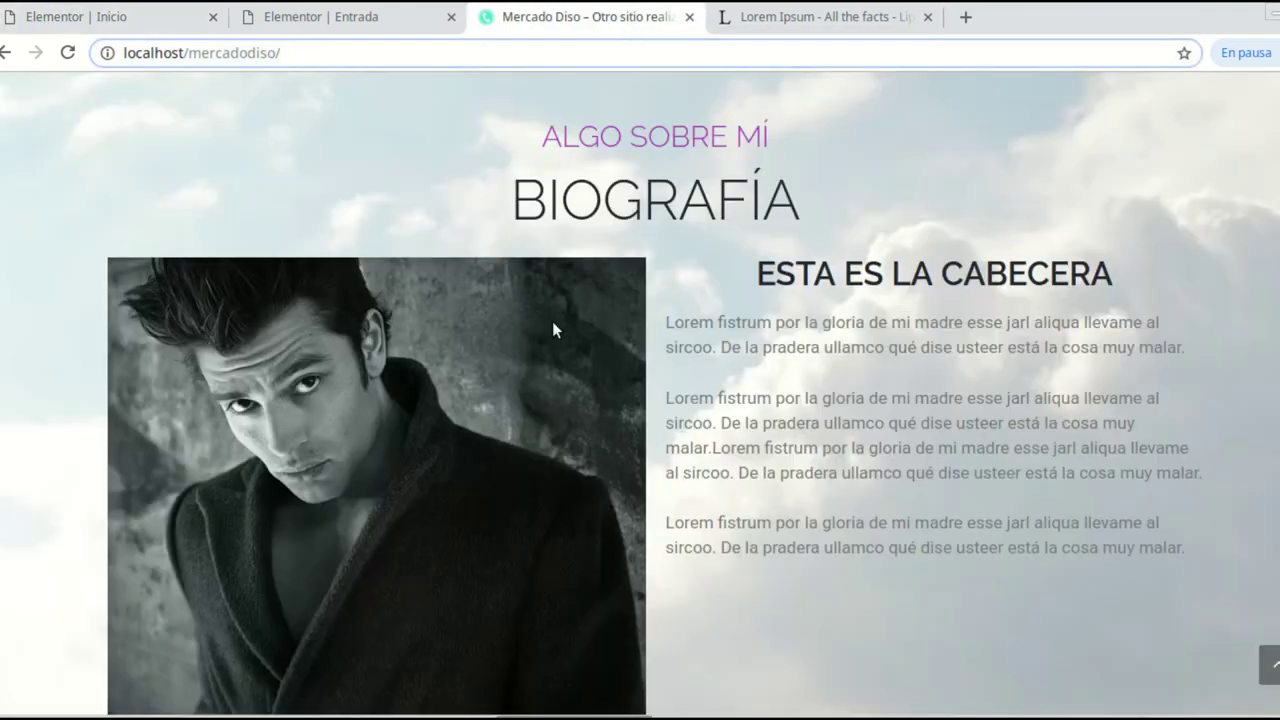
pyautogui.scroll(5, 893, 352)
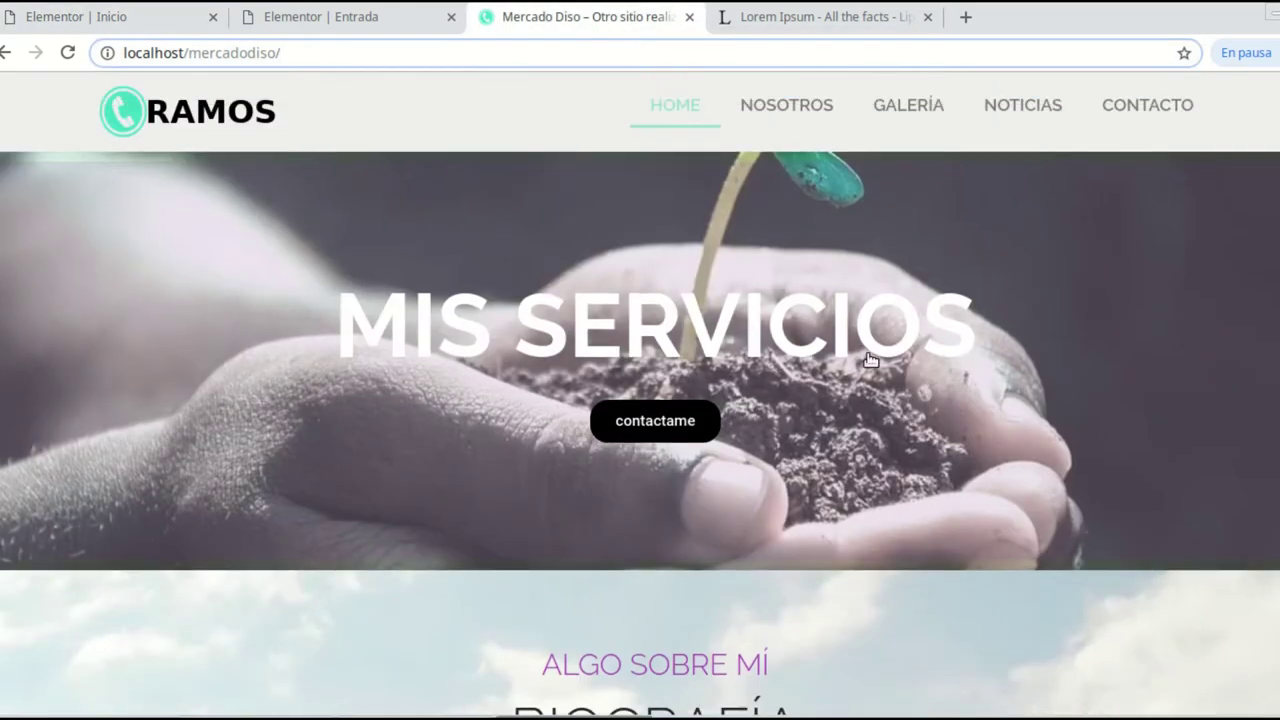
pyautogui.scroll(-1, 870, 360)
pyautogui.scroll(1, 608, 400)
pyautogui.scroll(-2, 608, 400)
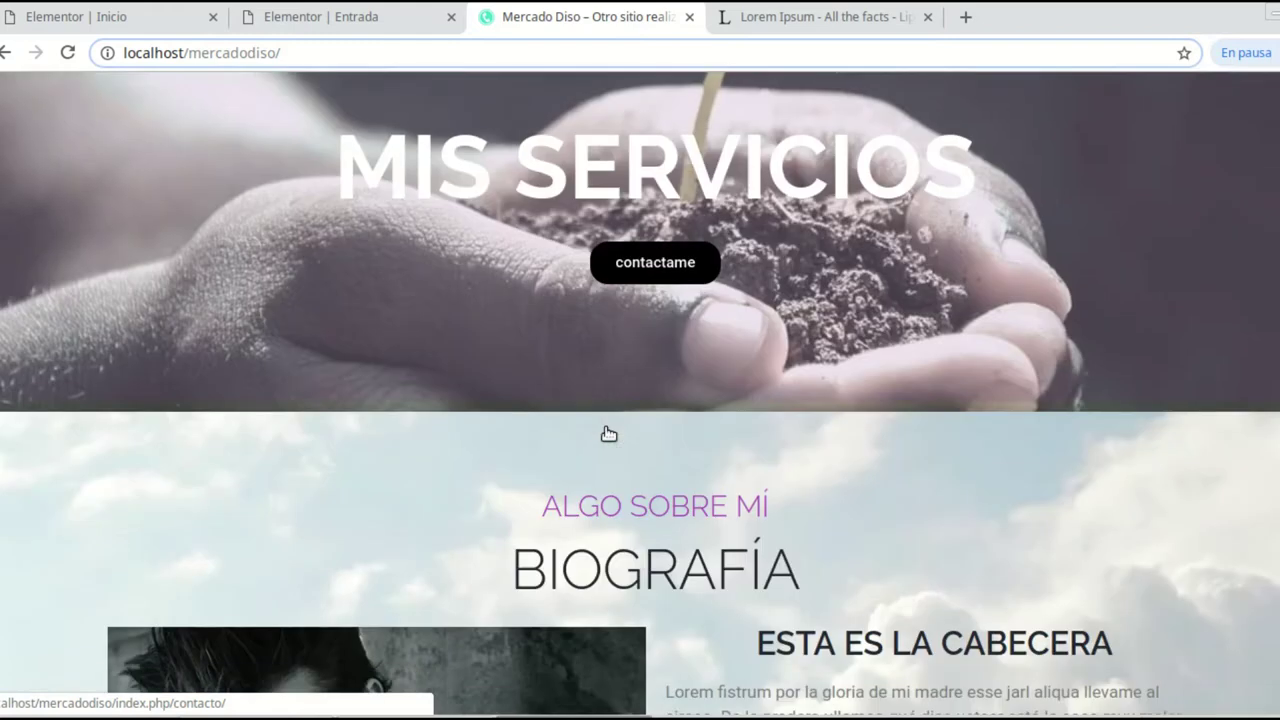
pyautogui.scroll(-15, 609, 433)
pyautogui.scroll(-6, 670, 433)
pyautogui.scroll(10, 670, 430)
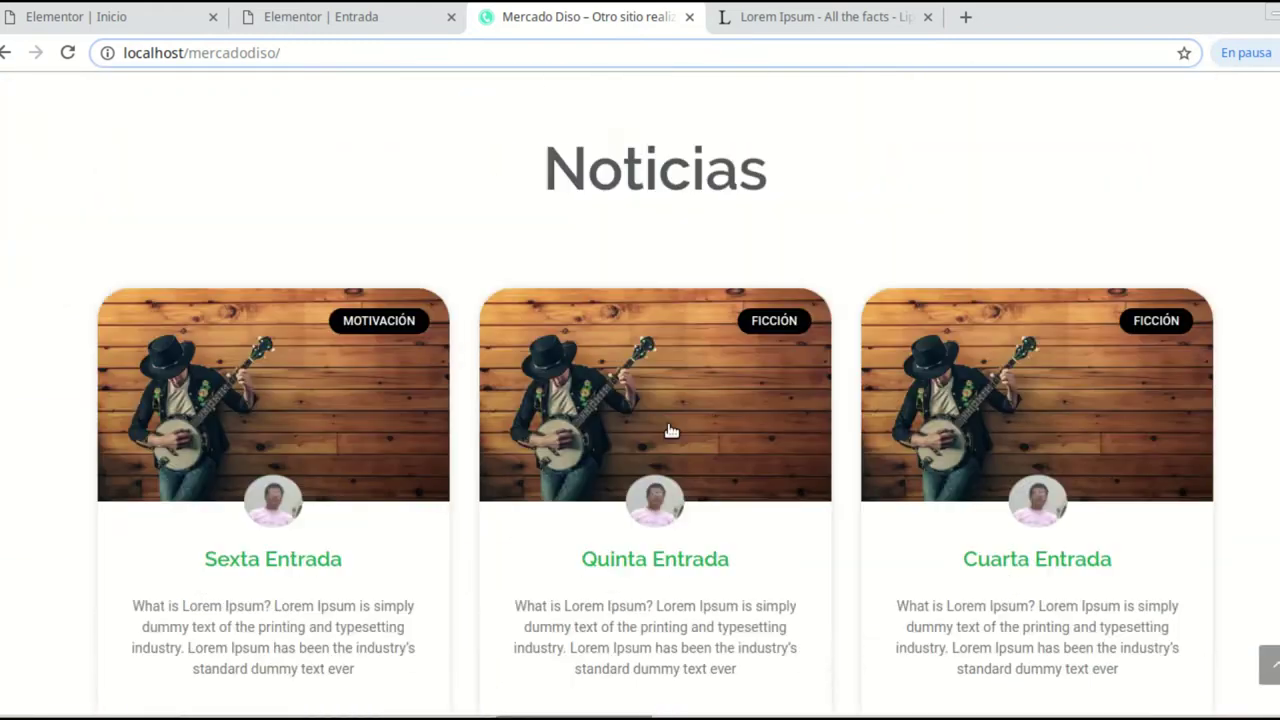
pyautogui.scroll(8, 671, 430)
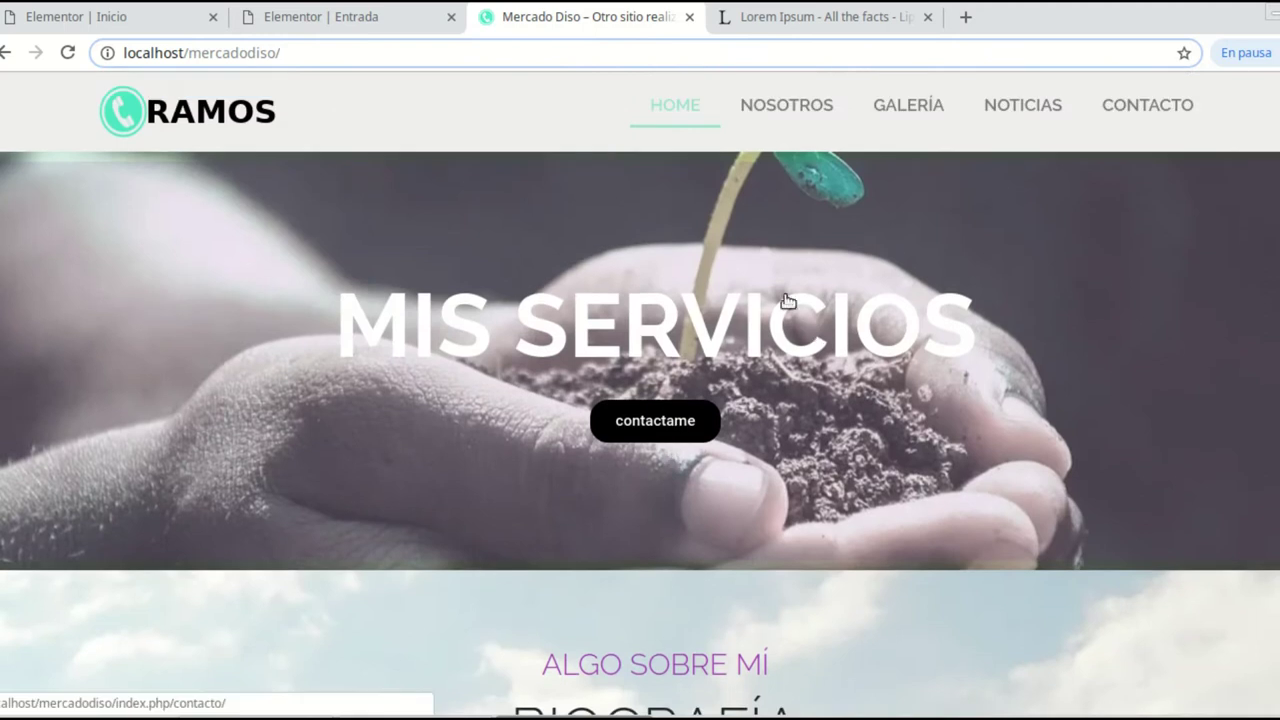
# Step: Open the site's Nosotros page, close the Elementor Entrada browser tab, and look over the page
pyautogui.click(799, 119)
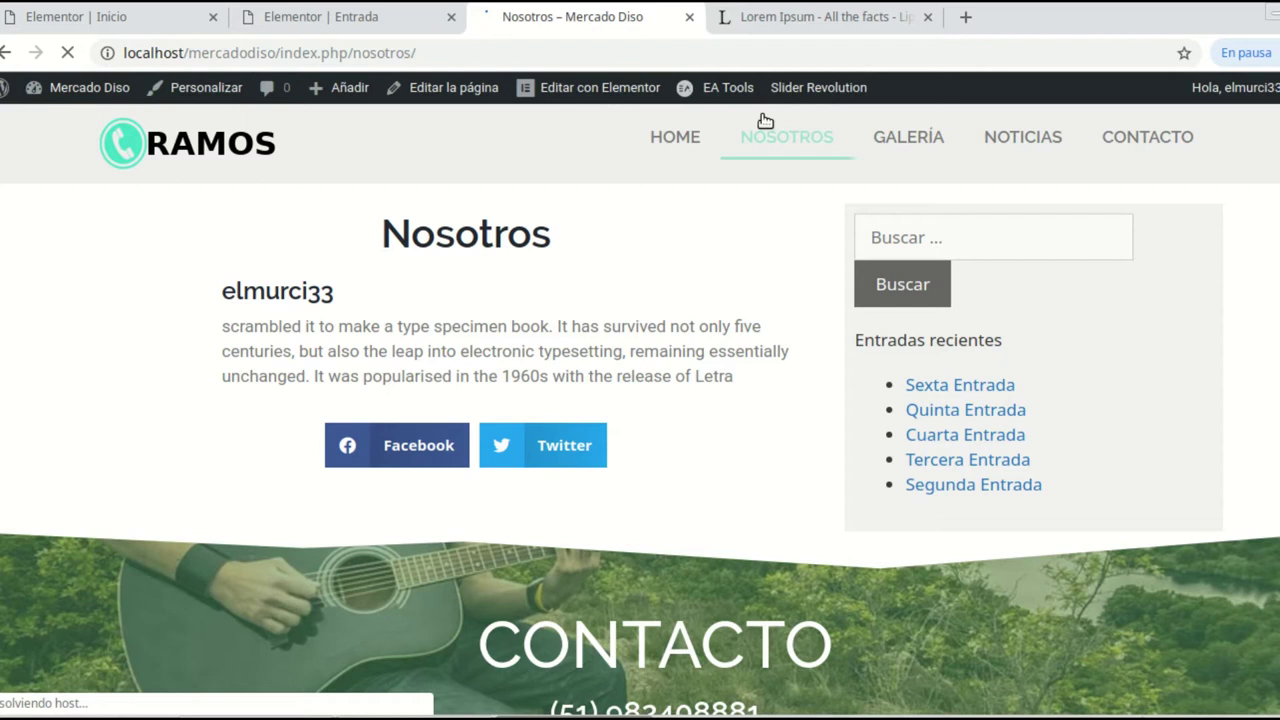
pyautogui.click(451, 18)
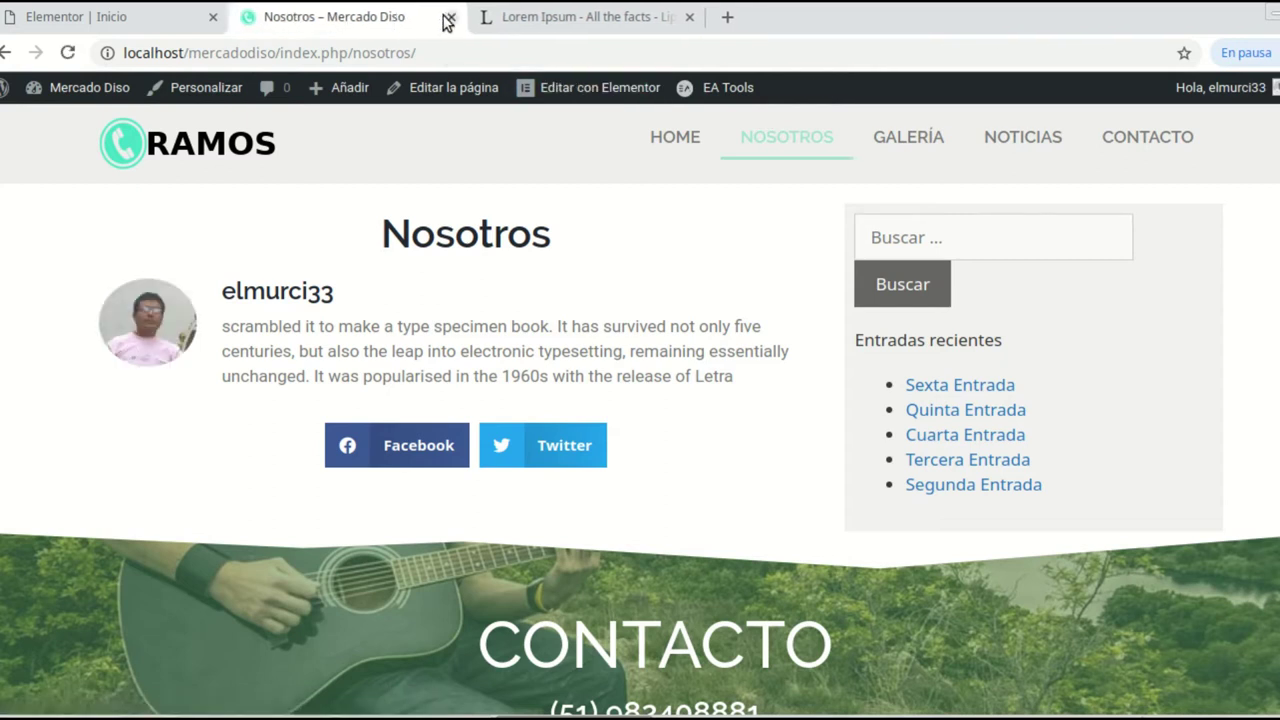
pyautogui.scroll(-3, 655, 400)
pyautogui.scroll(3, 654, 354)
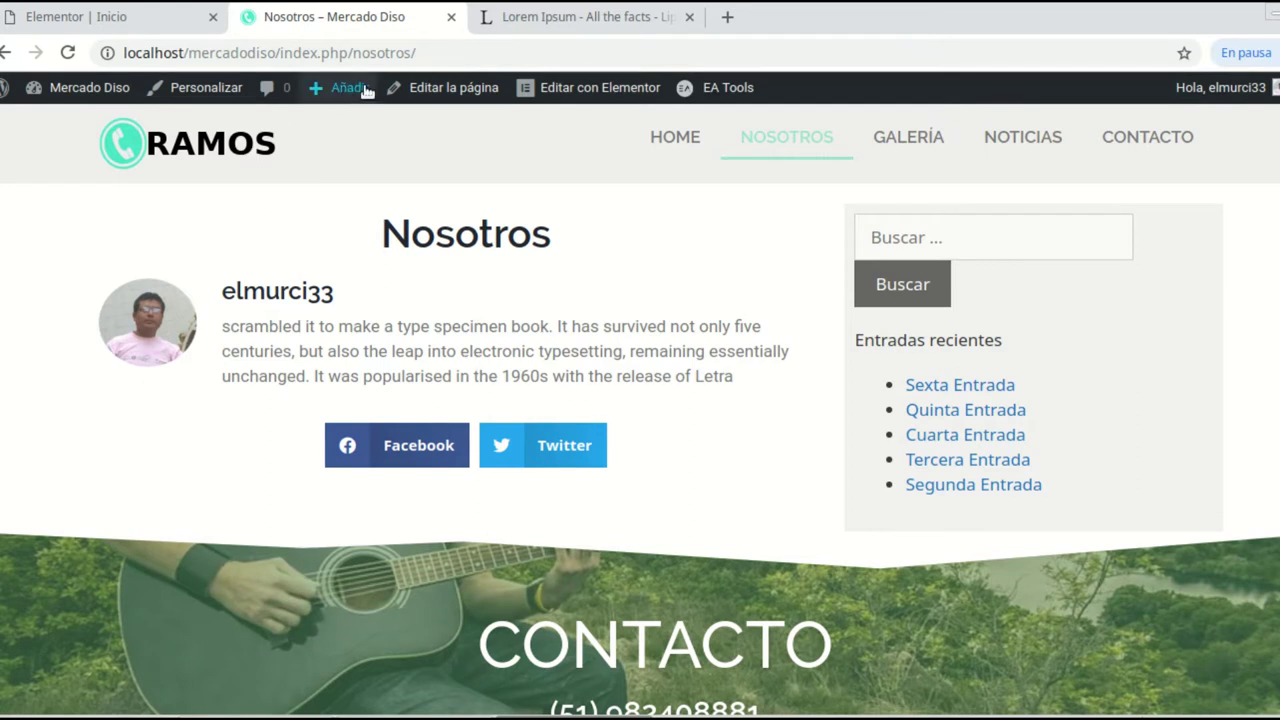
# Step: Open the Nosotros page for editing and set its template to Elementor ancho completo, keeping (sin superior) as parent page
pyautogui.click(459, 91)
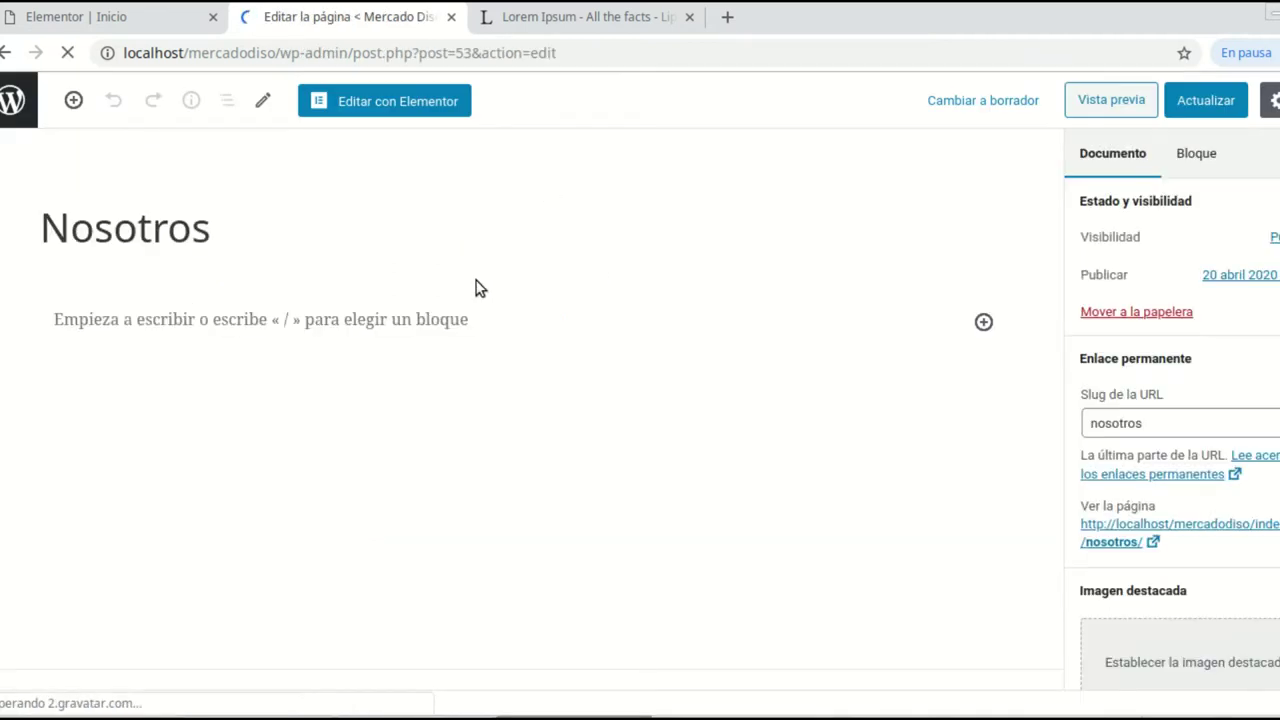
pyautogui.scroll(-4, 1189, 486)
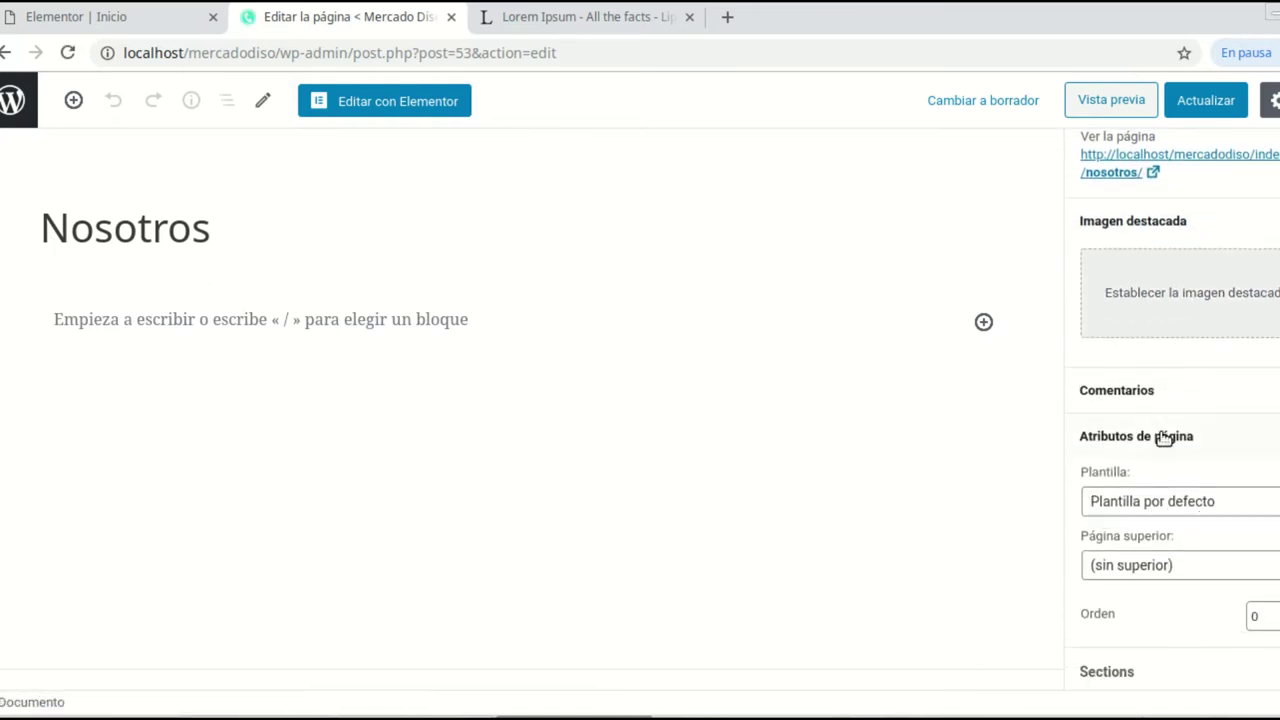
pyautogui.click(1260, 506)
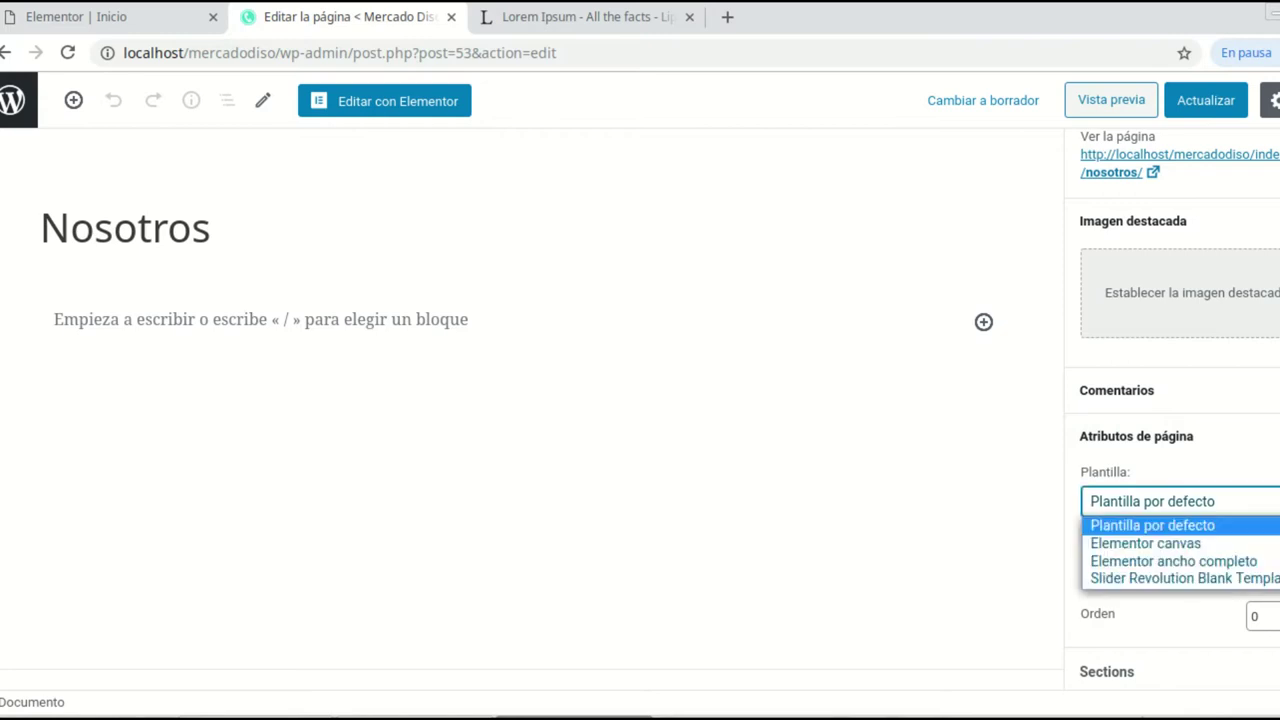
pyautogui.click(1206, 561)
pyautogui.click(1207, 567)
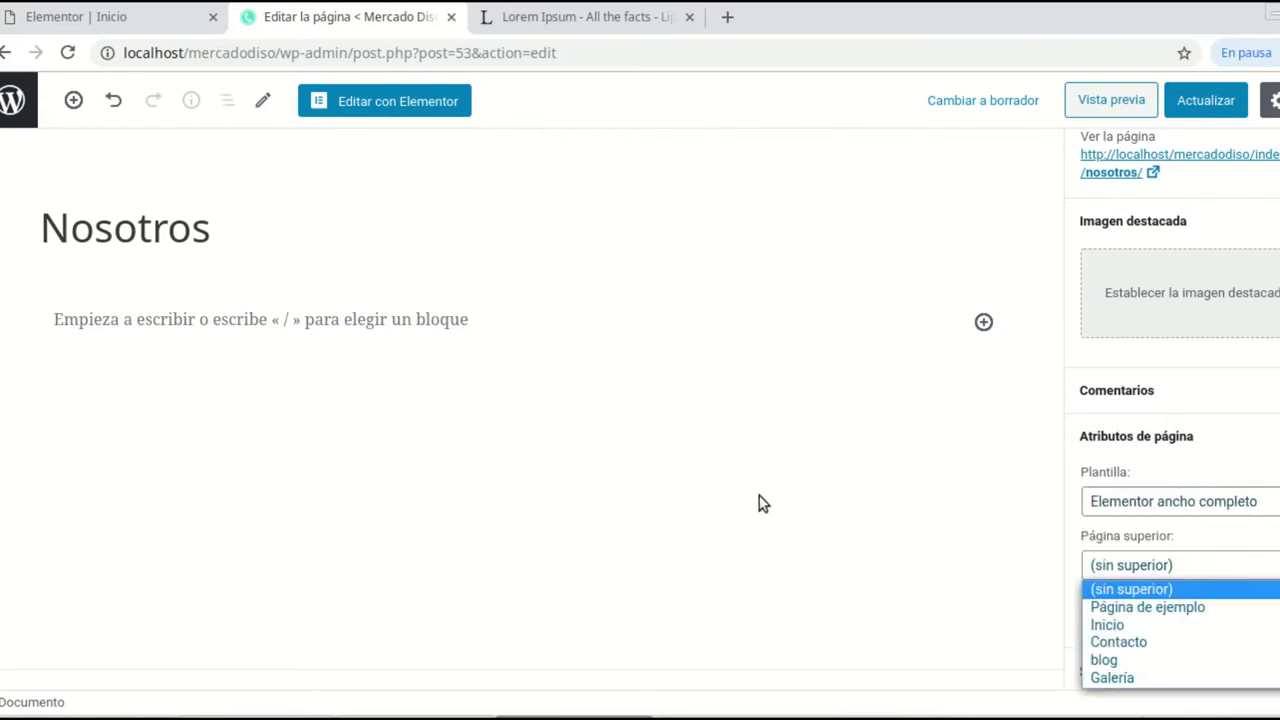
pyautogui.click(893, 550)
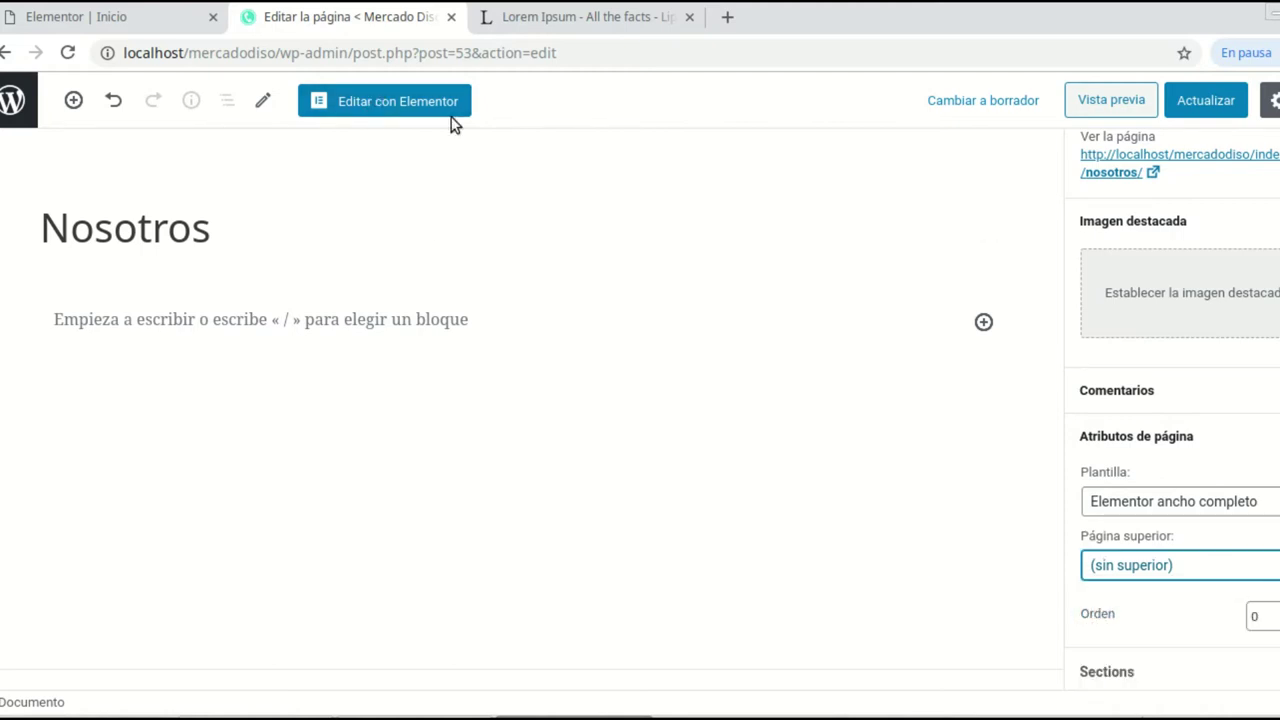
# Step: Open the Nosotros page in the Elementor editor and place an Encabezado widget in a new single-column section
pyautogui.click(398, 103)
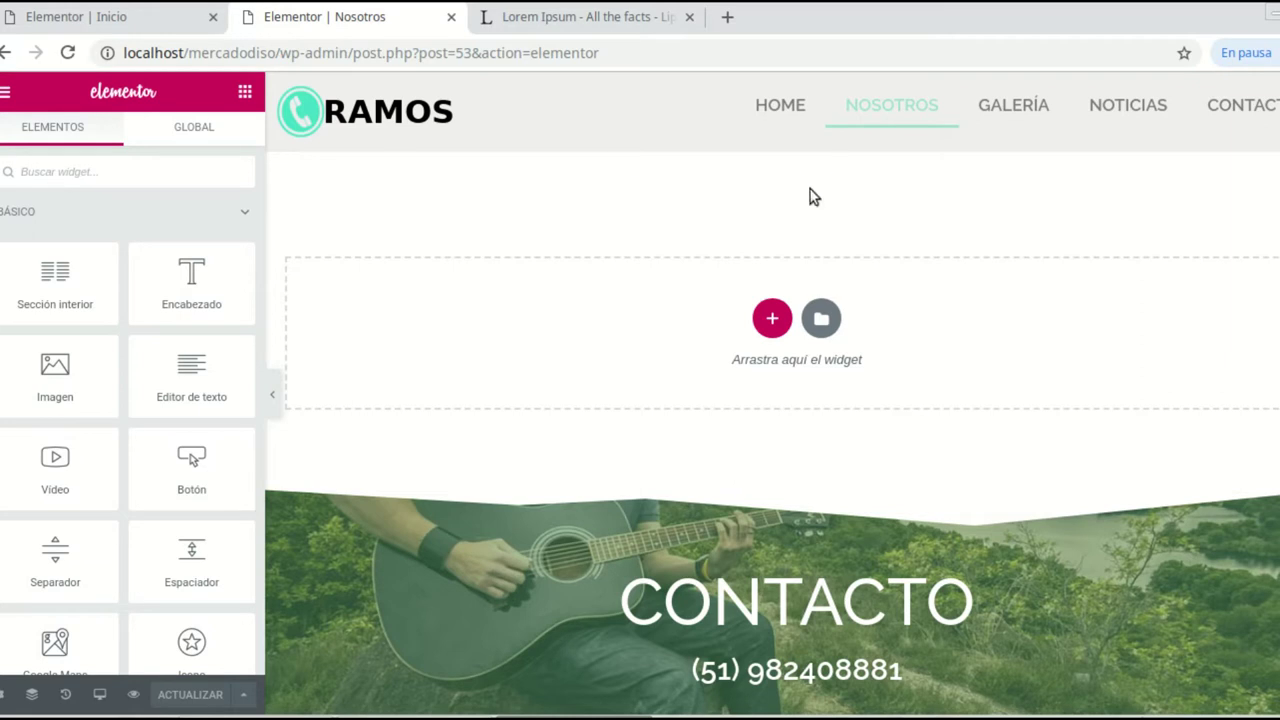
pyautogui.click(771, 322)
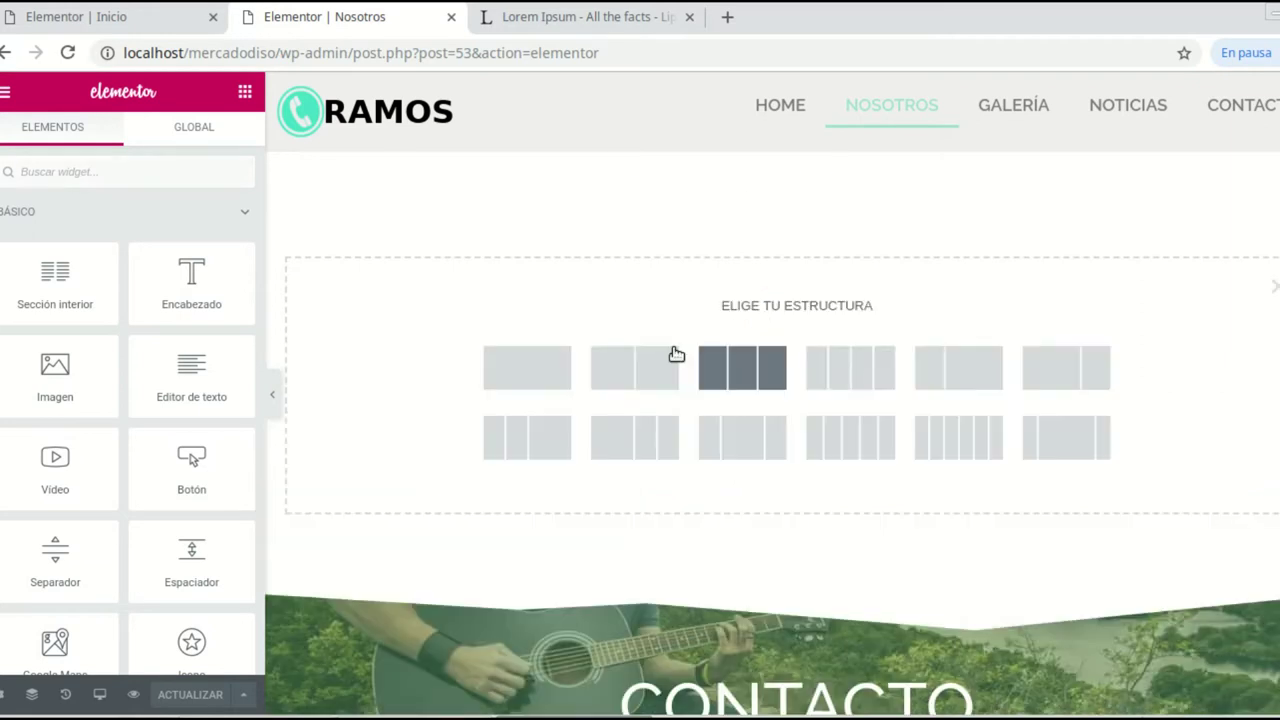
pyautogui.click(539, 372)
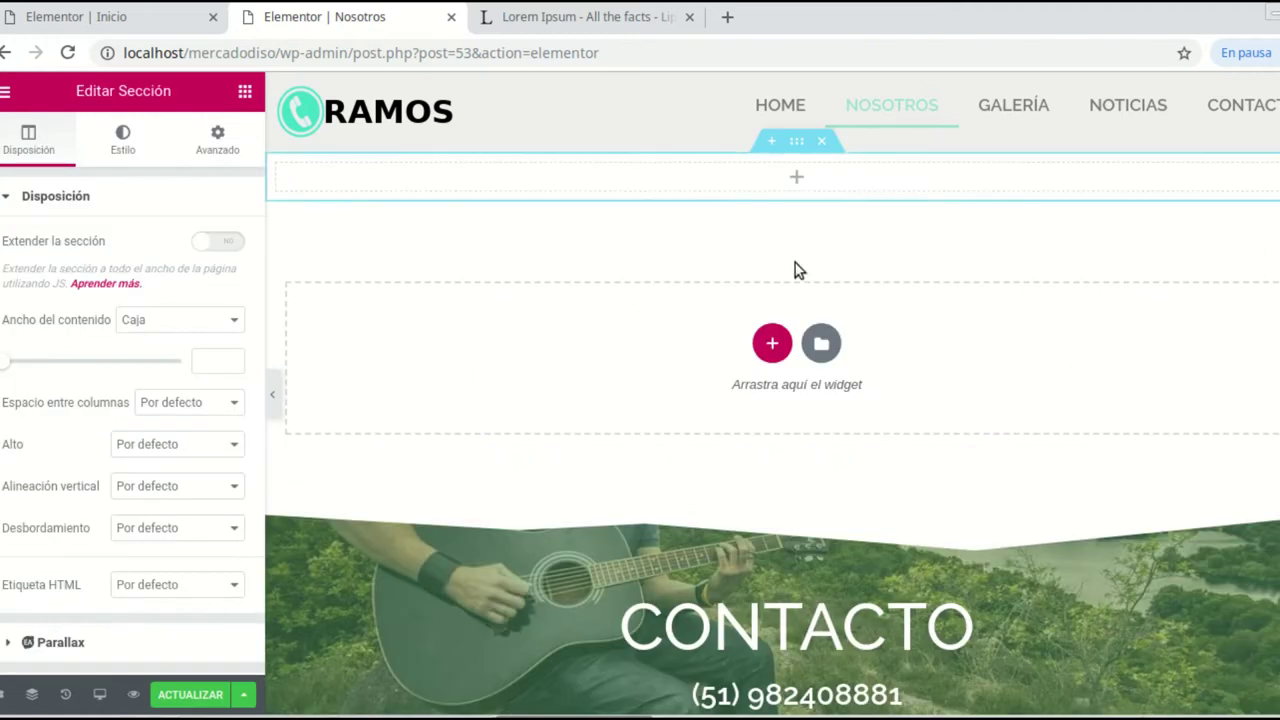
pyautogui.click(793, 181)
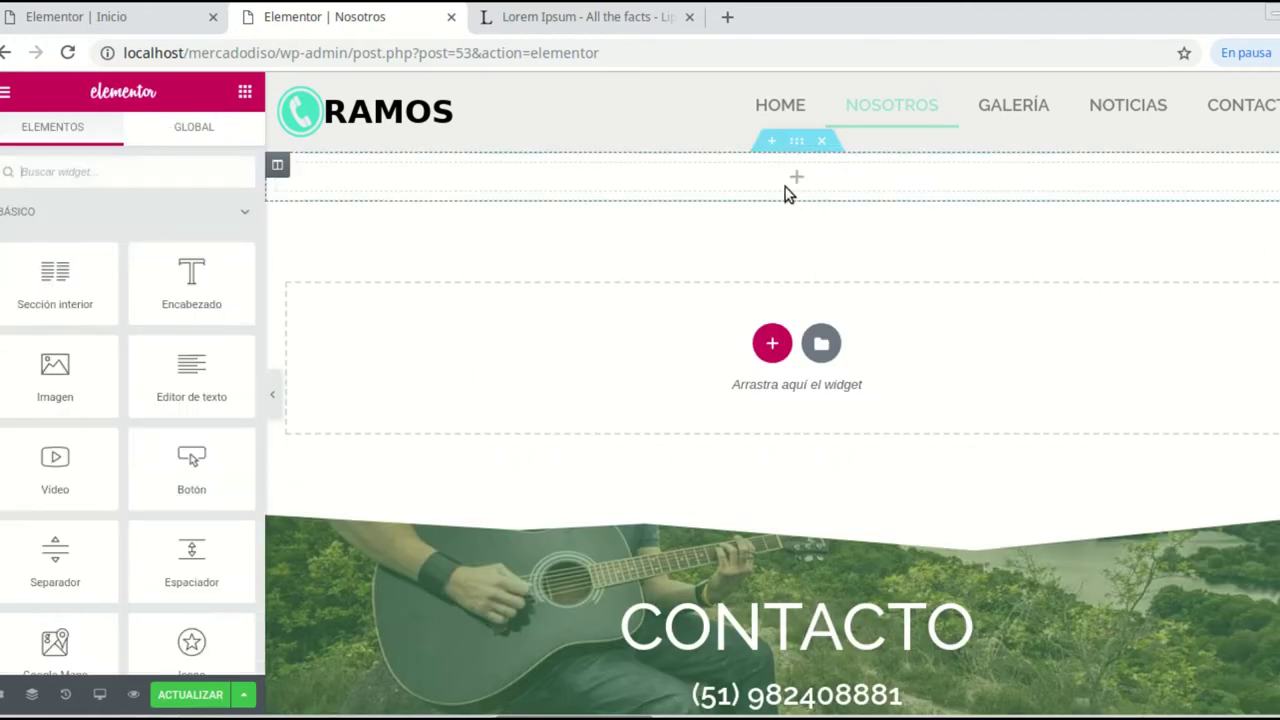
pyautogui.moveTo(185, 280); pyautogui.dragTo(793, 180)
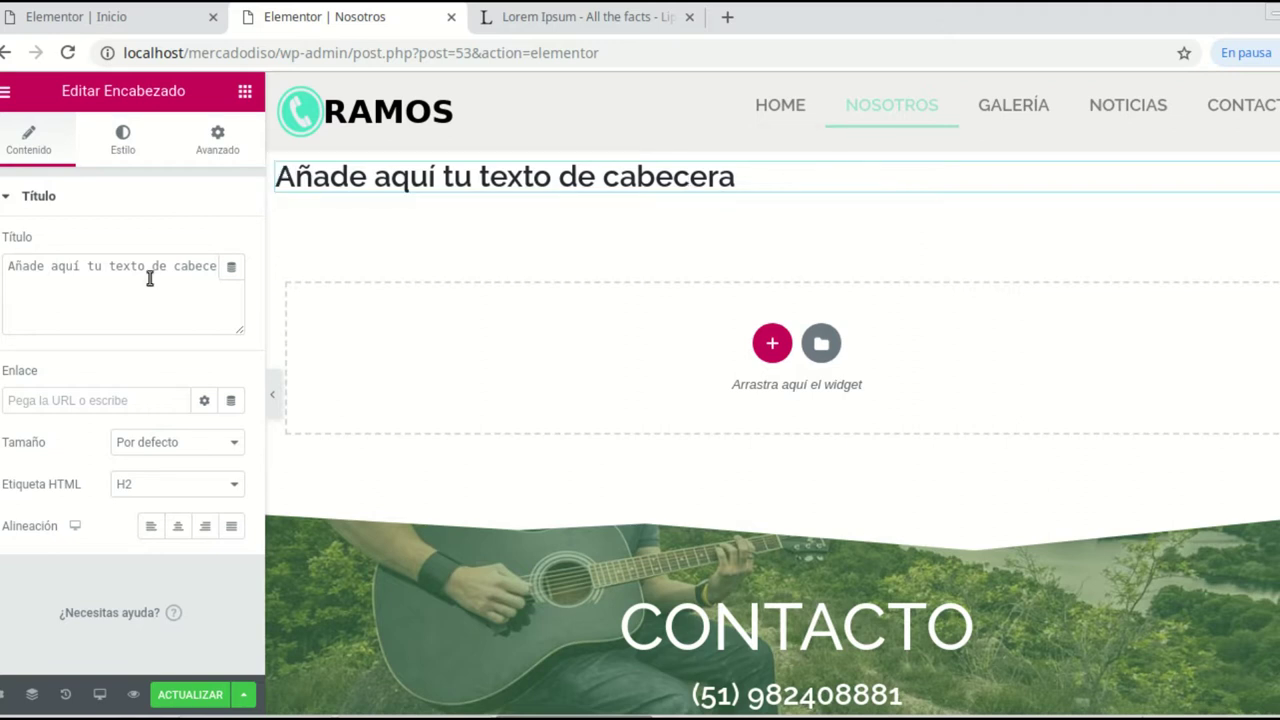
# Step: Change the heading's text to "Quiénes somos?" and center it
pyautogui.moveTo(5, 266); pyautogui.dragTo(236, 268)
pyautogui.write('Q')
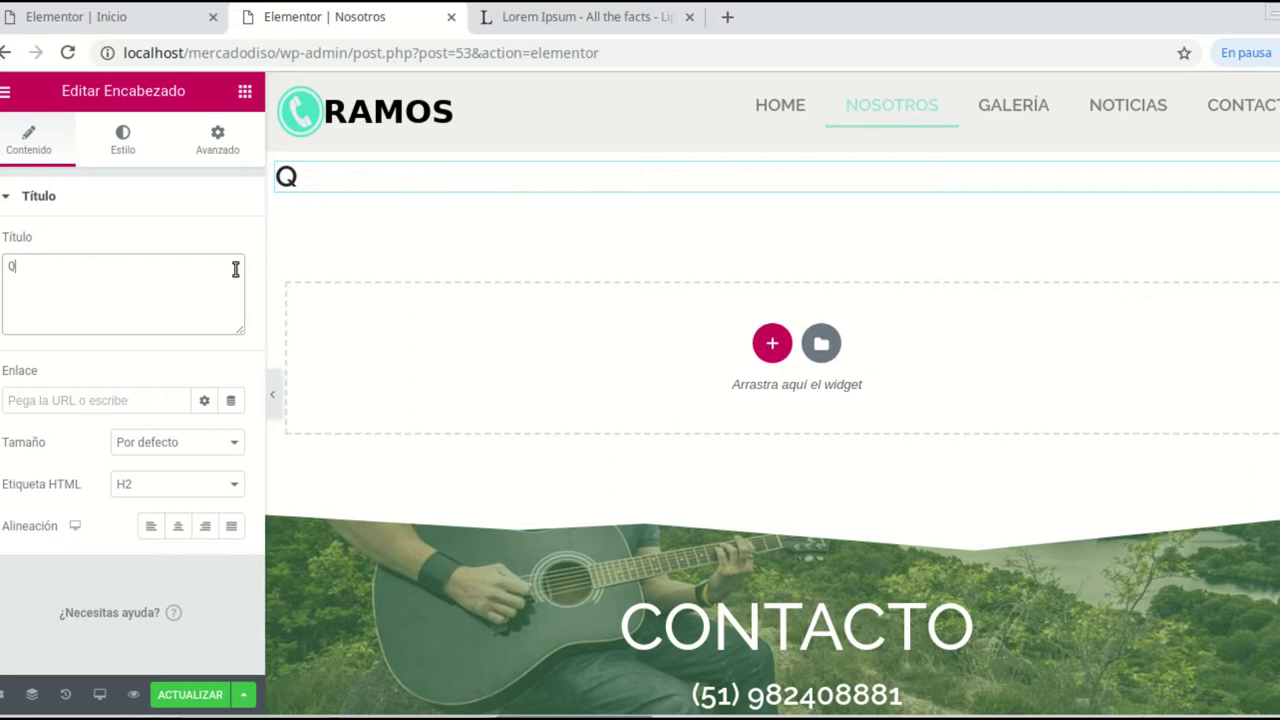
pyautogui.write('uiénes')
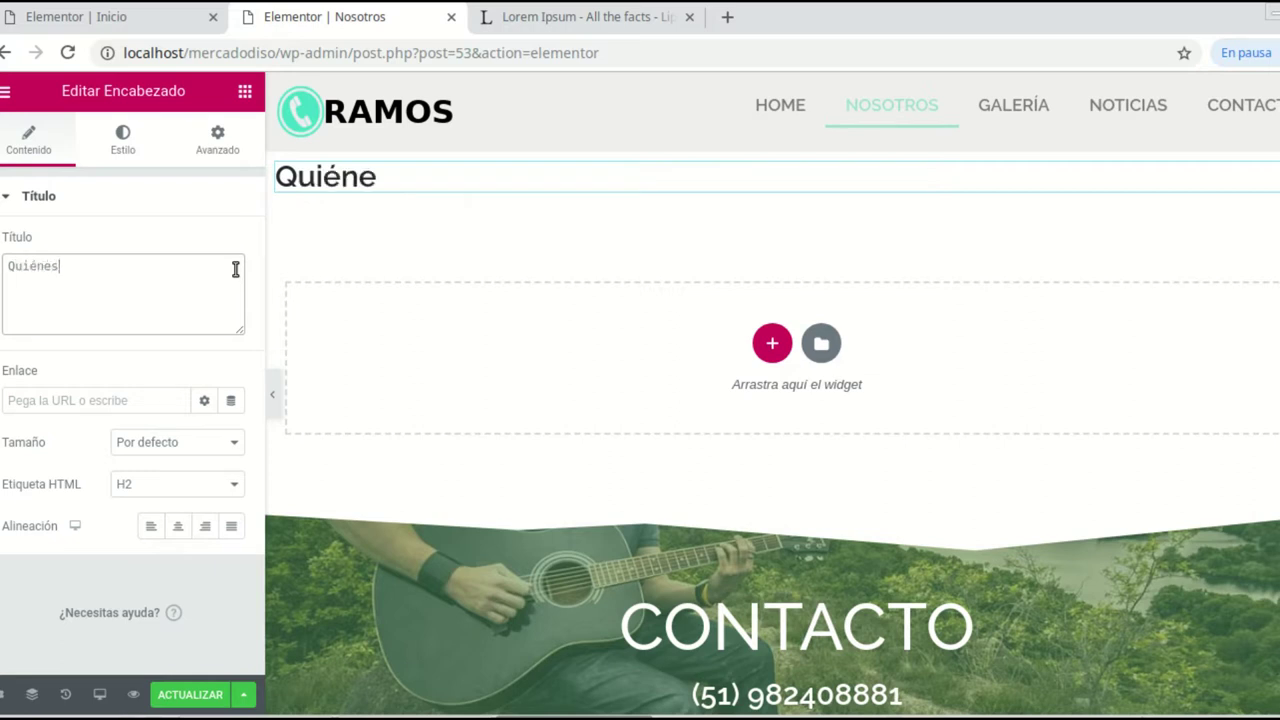
pyautogui.write(' somos?')
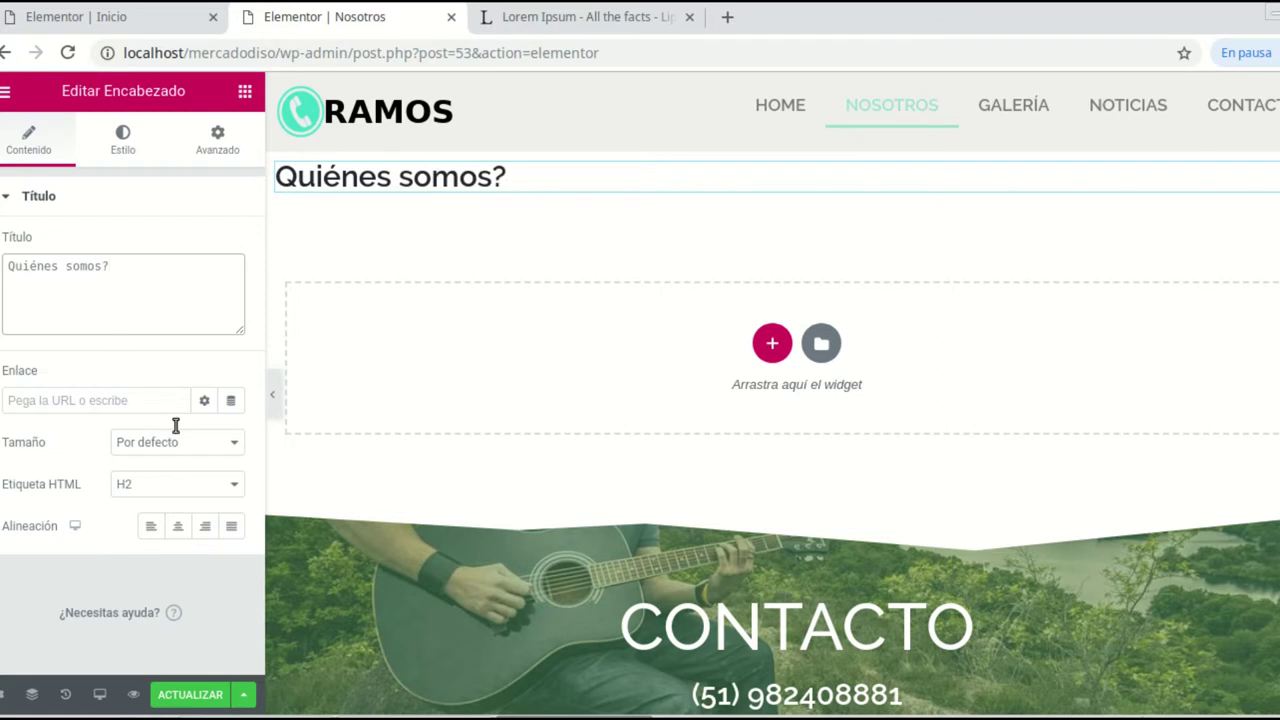
pyautogui.click(178, 526)
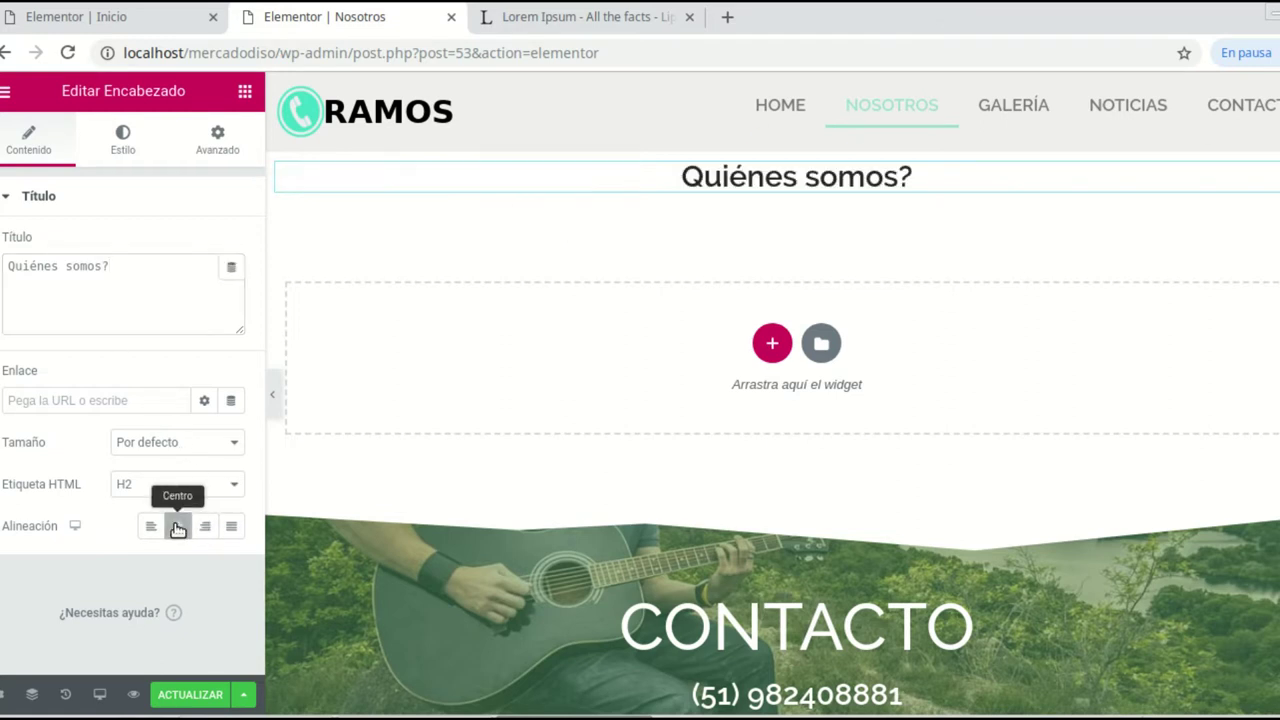
pyautogui.click(120, 148)
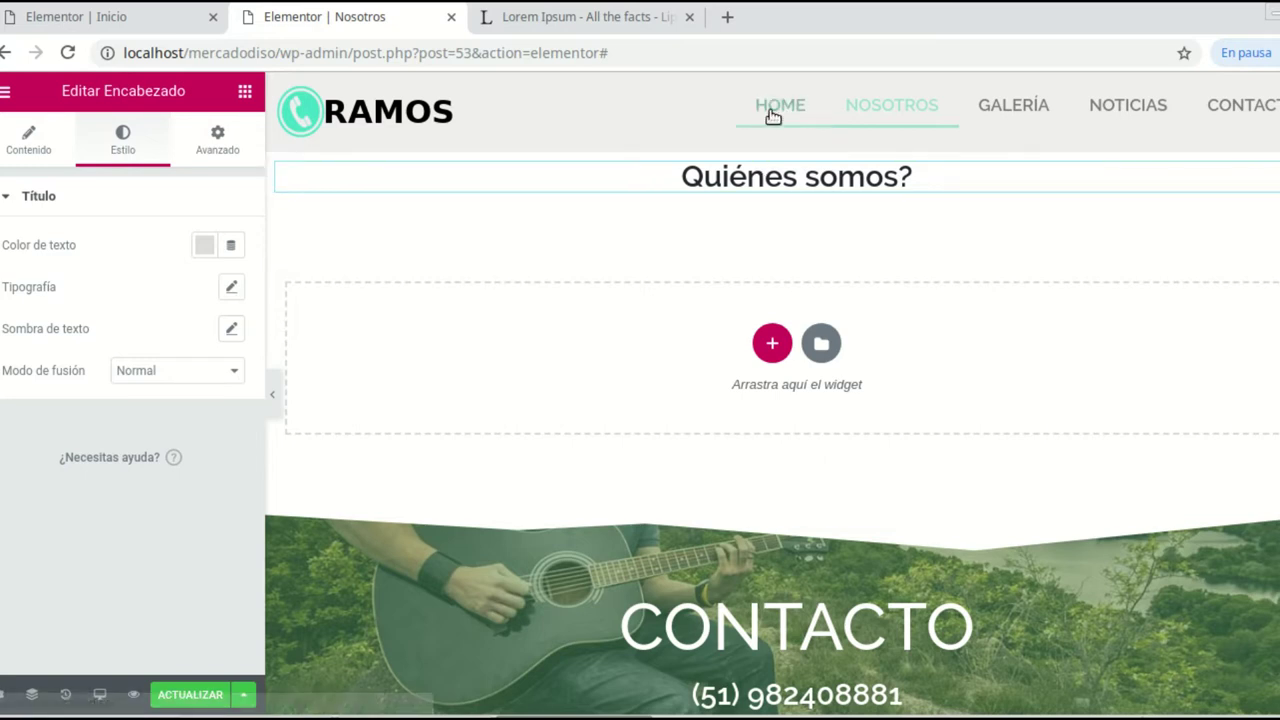
# Step: Insert a single-column section above the "Quiénes somos?" heading and add an Espaciador widget with 50 px of space
pyautogui.click(771, 143)
pyautogui.click(772, 243)
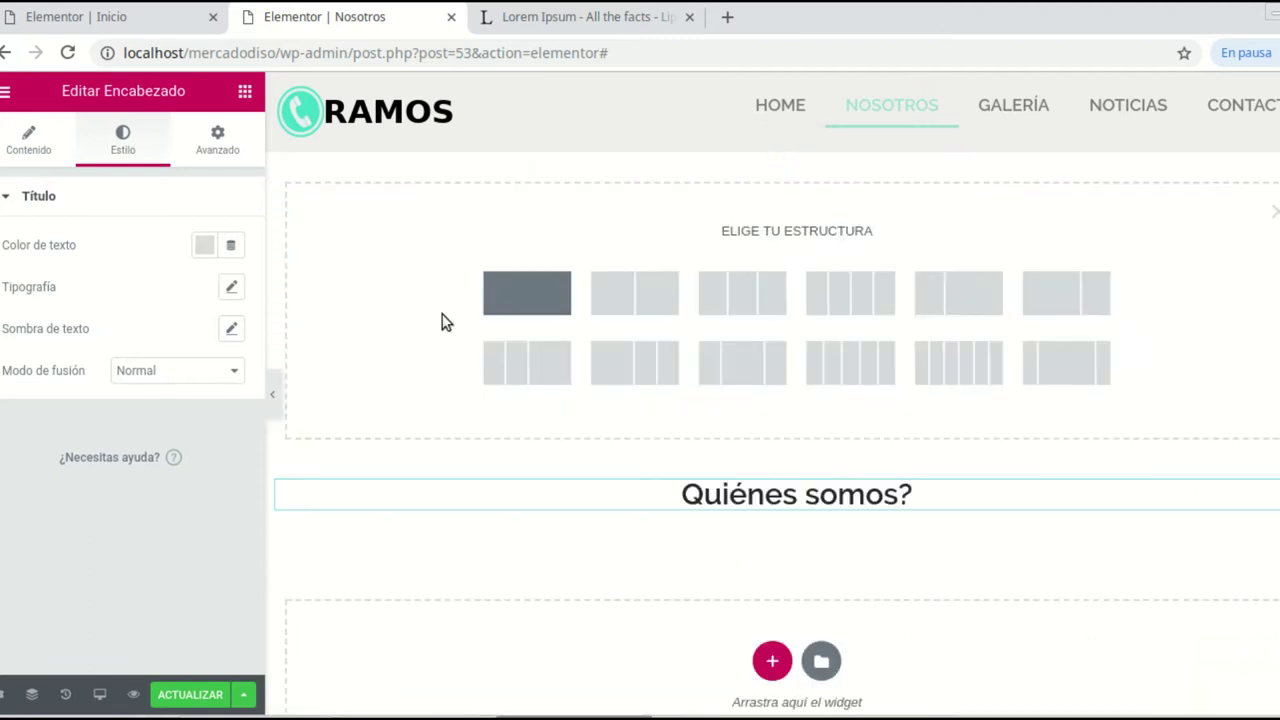
pyautogui.click(518, 288)
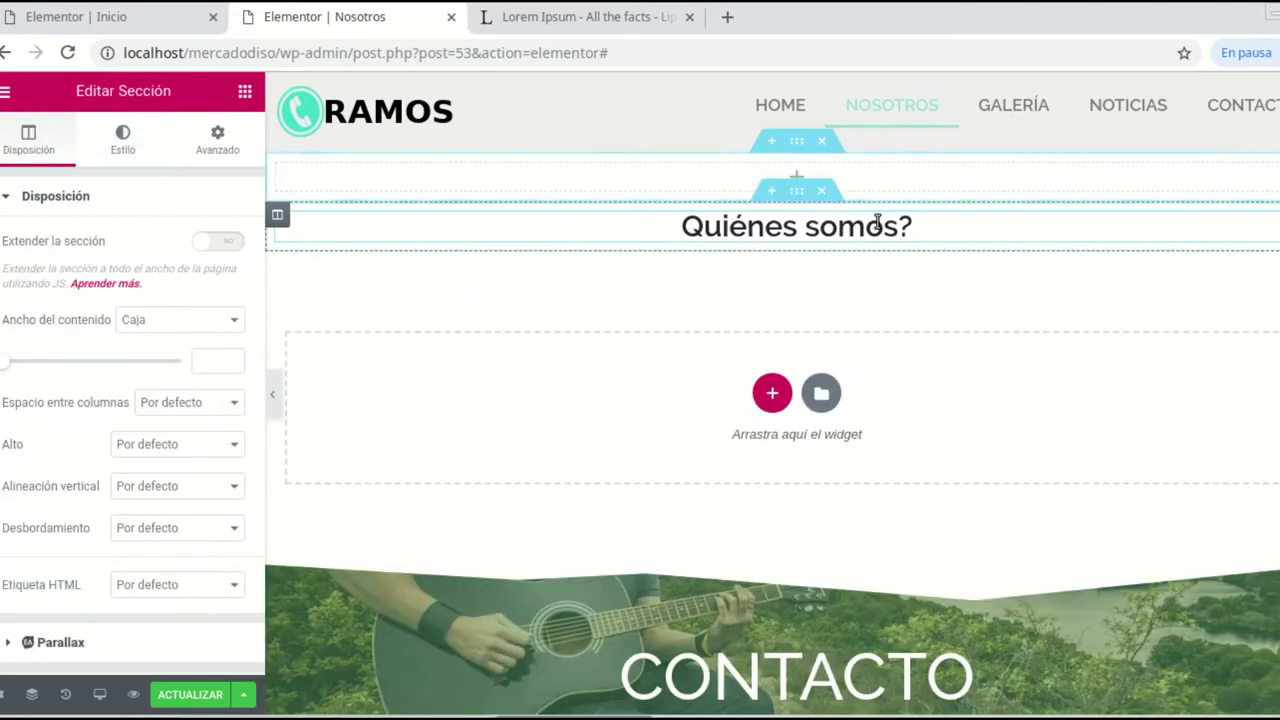
pyautogui.click(797, 182)
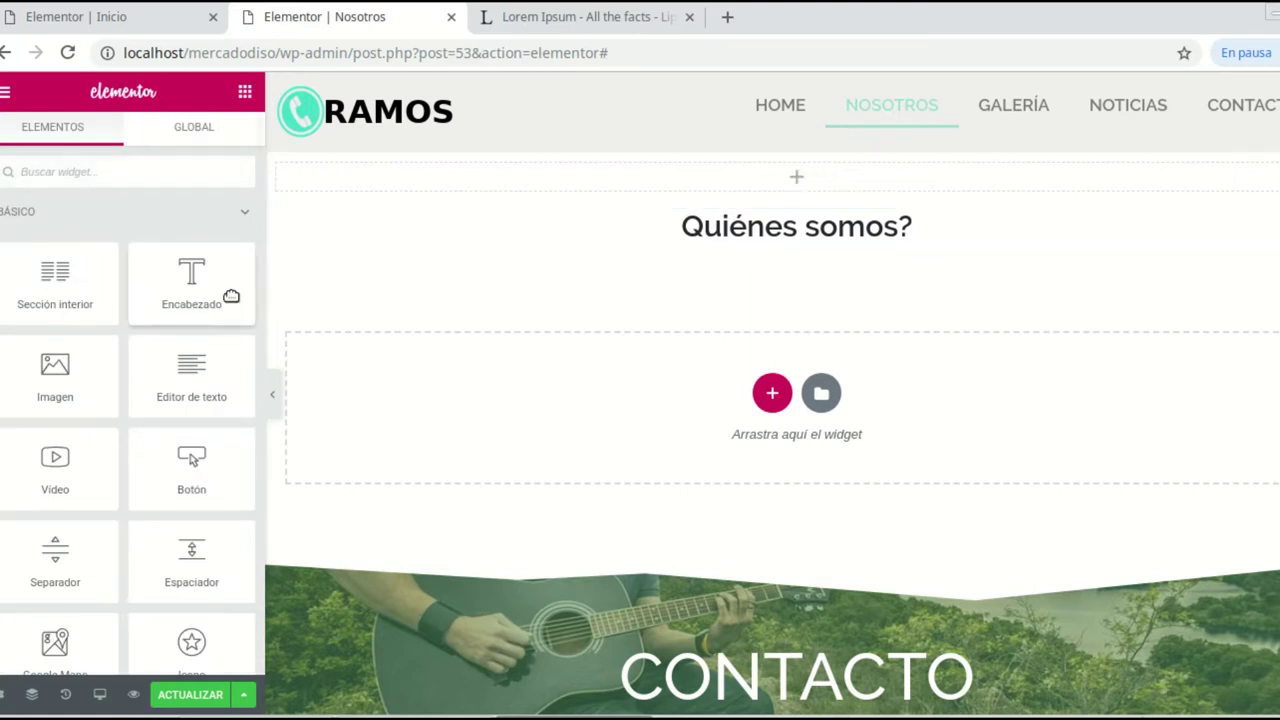
pyautogui.moveTo(191, 556); pyautogui.dragTo(800, 192)
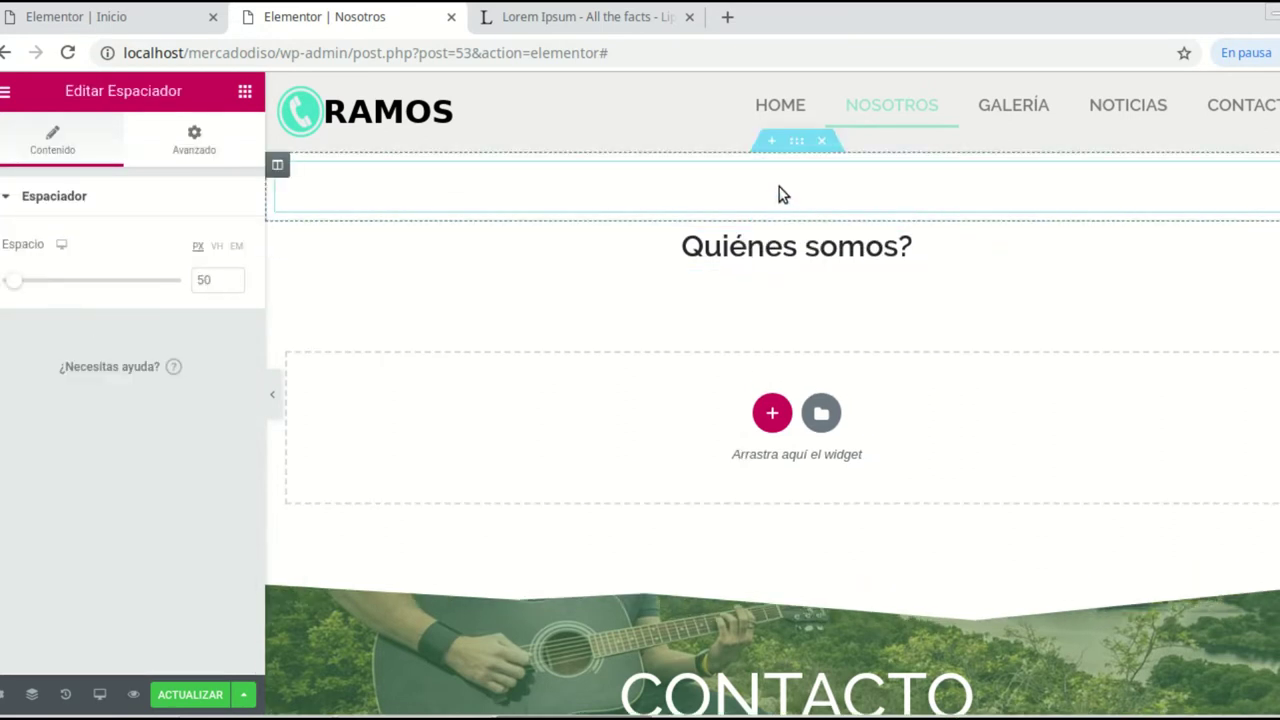
pyautogui.moveTo(13, 279)
pyautogui.mouseDown()
pyautogui.moveTo(26, 277)
pyautogui.moveTo(10, 280)
pyautogui.mouseUp()
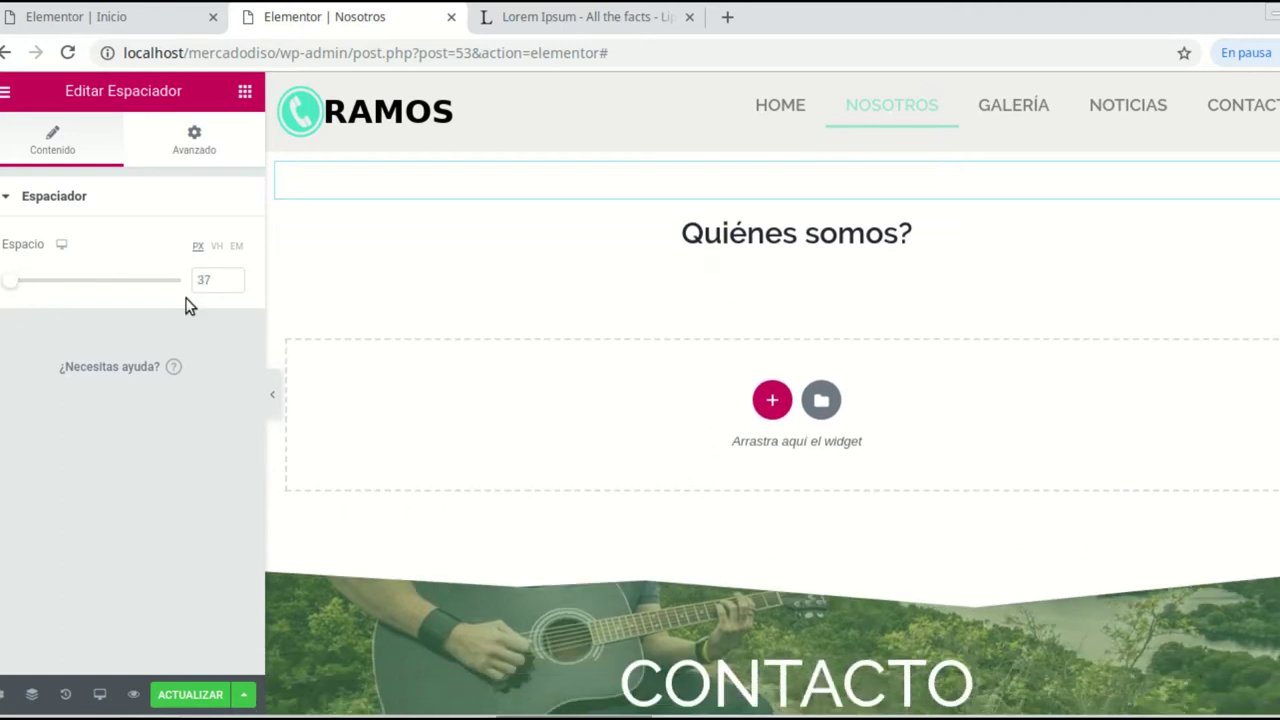
pyautogui.click(231, 278)
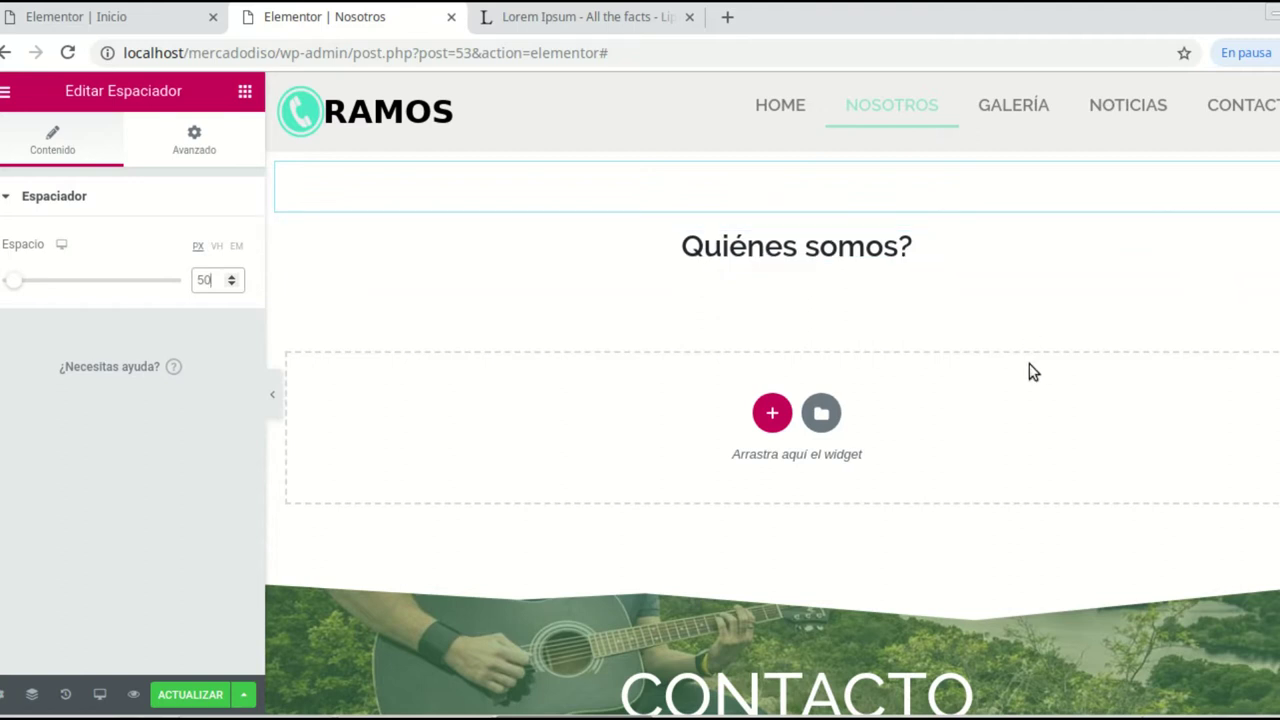
# Step: Add a single-column section below the "Quiénes somos?" heading and show the widgets available for it
pyautogui.click(771, 414)
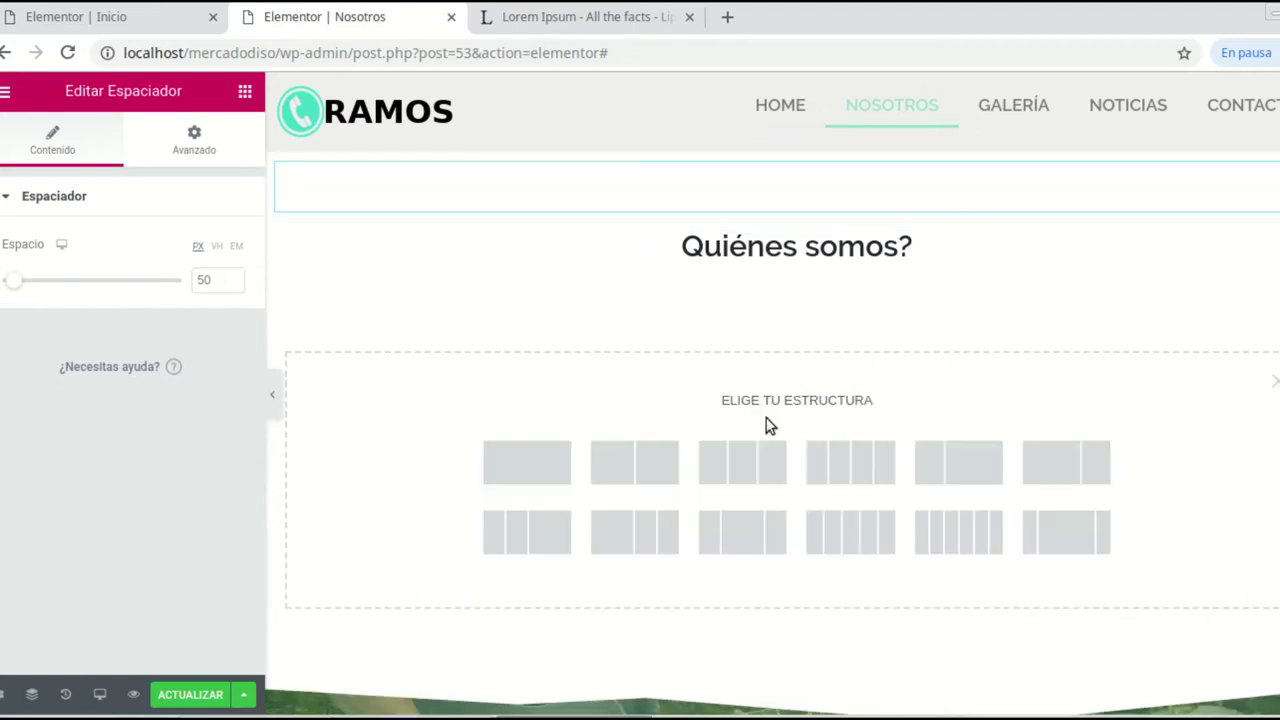
pyautogui.click(509, 458)
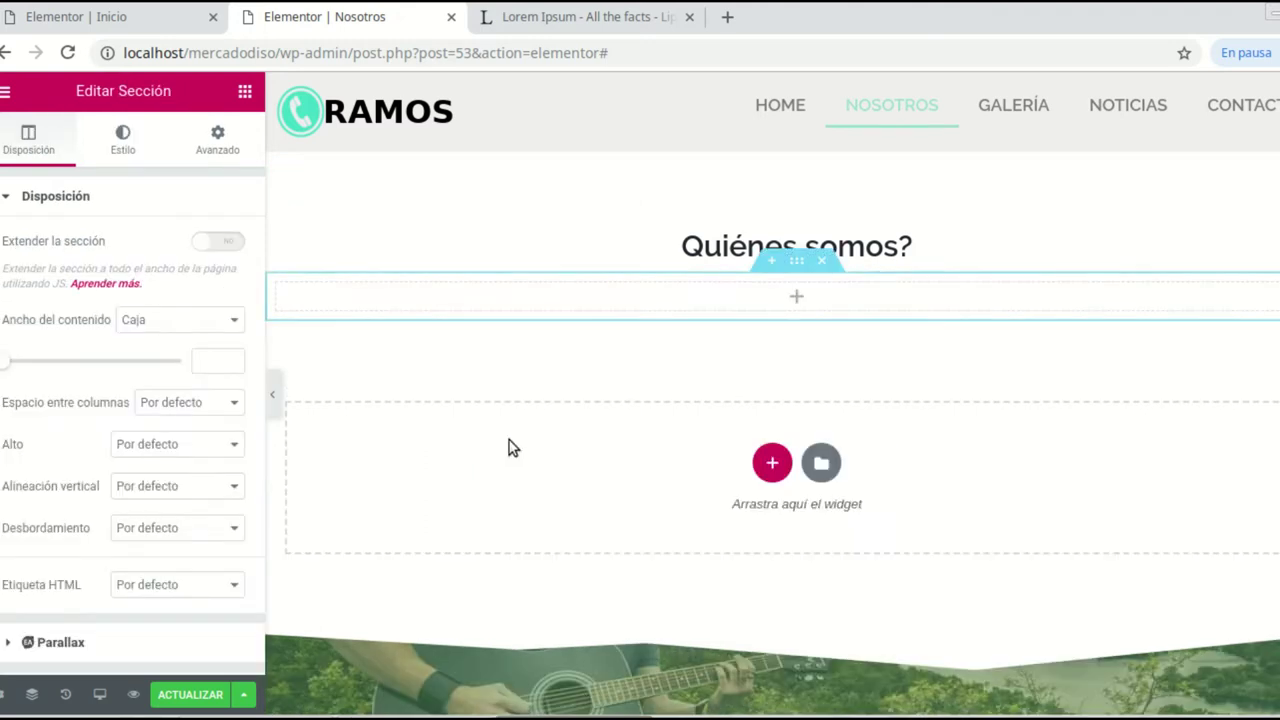
pyautogui.click(797, 296)
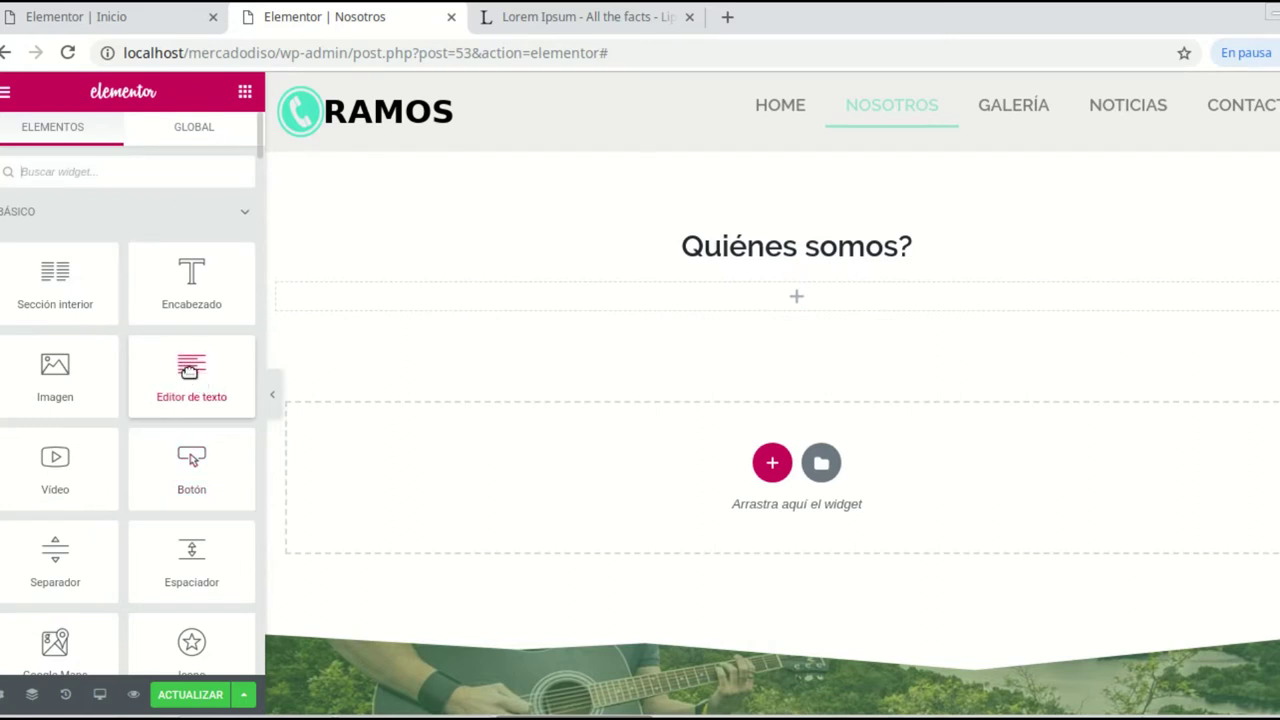
# Step: Place an Editor de texto widget in the new section and repeat its placeholder paragraph for three copies in total
pyautogui.moveTo(189, 372); pyautogui.dragTo(794, 313)
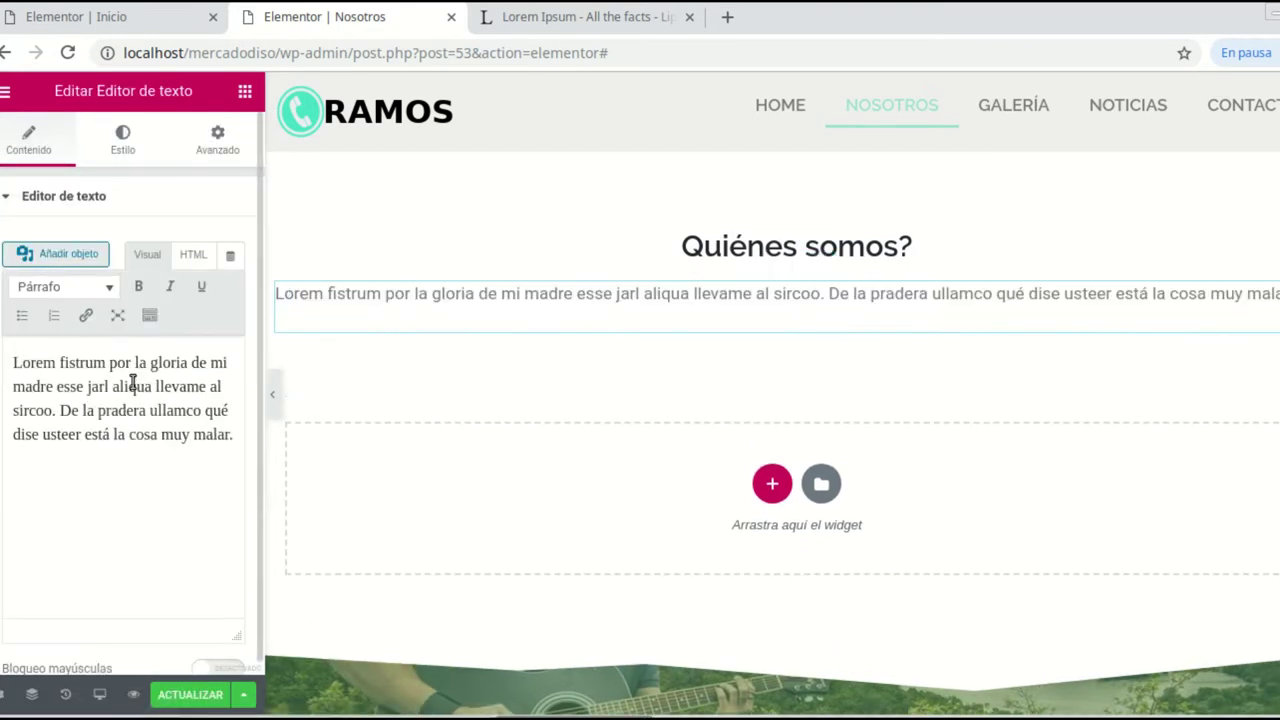
pyautogui.moveTo(237, 440); pyautogui.dragTo(15, 363)
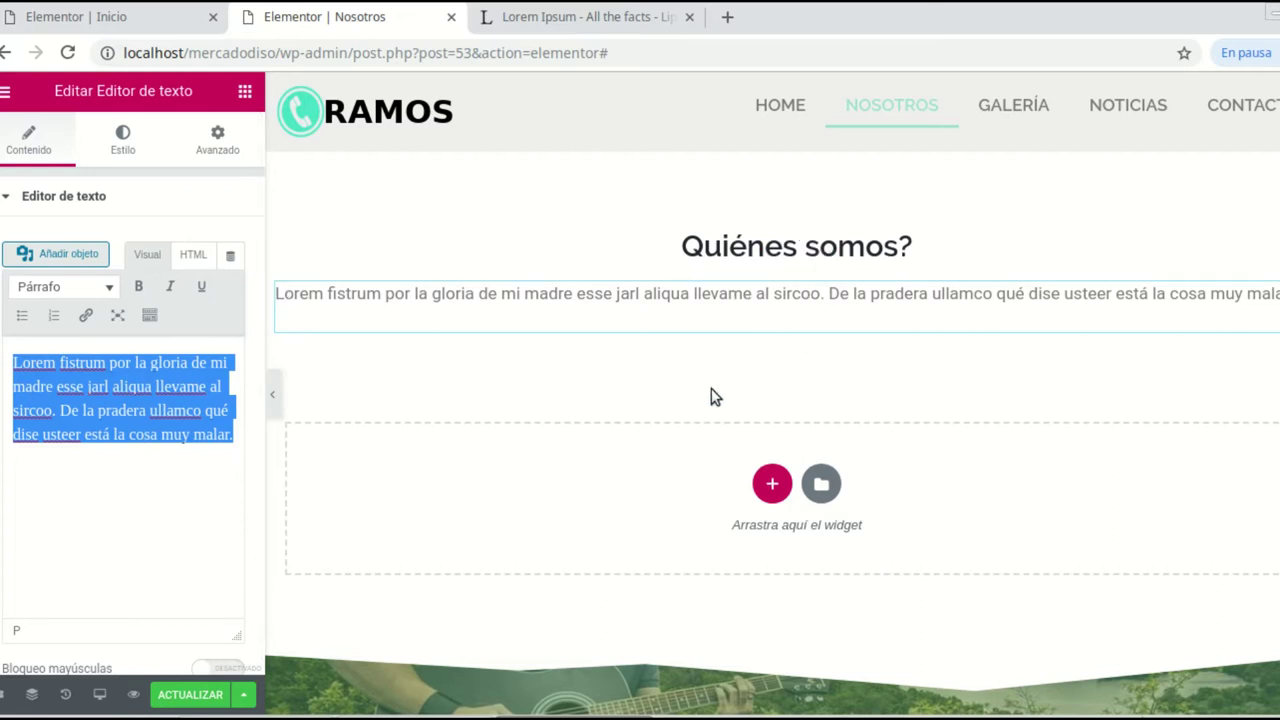
pyautogui.rightClick(172, 404)
pyautogui.click(215, 452)
pyautogui.click(112, 464)
pyautogui.press('Return')
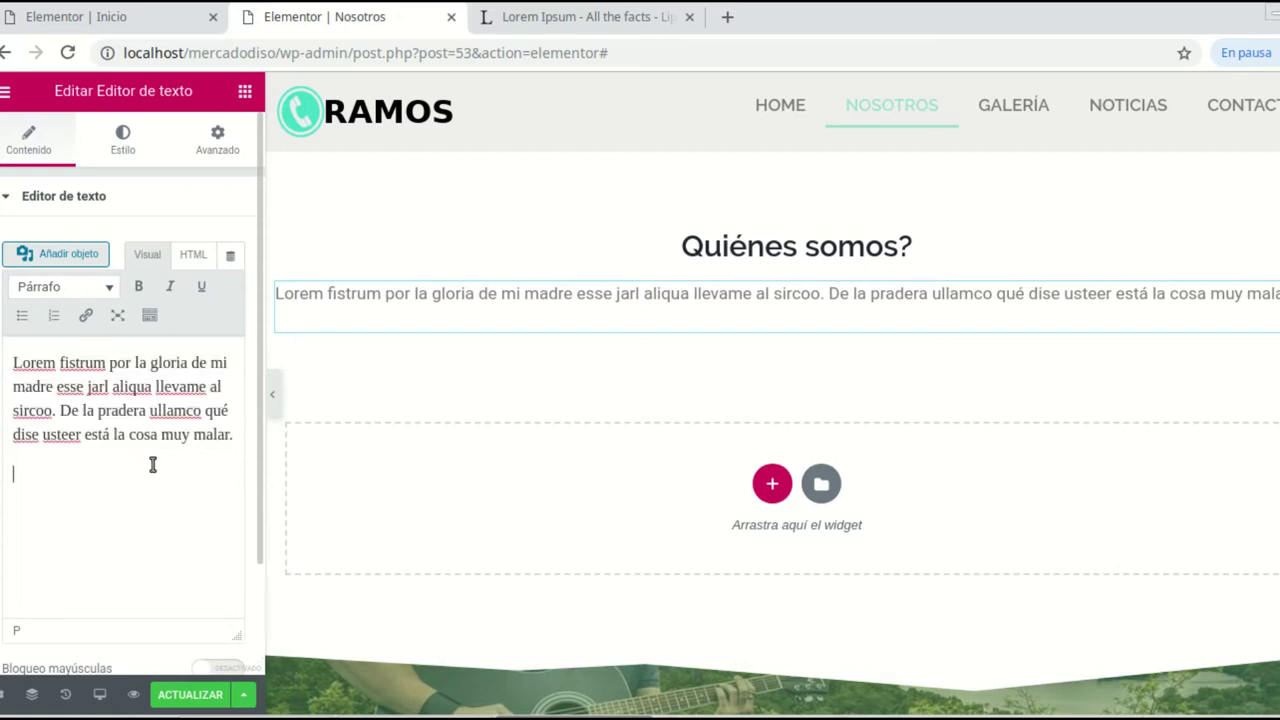
pyautogui.rightClick(116, 468)
pyautogui.click(165, 312)
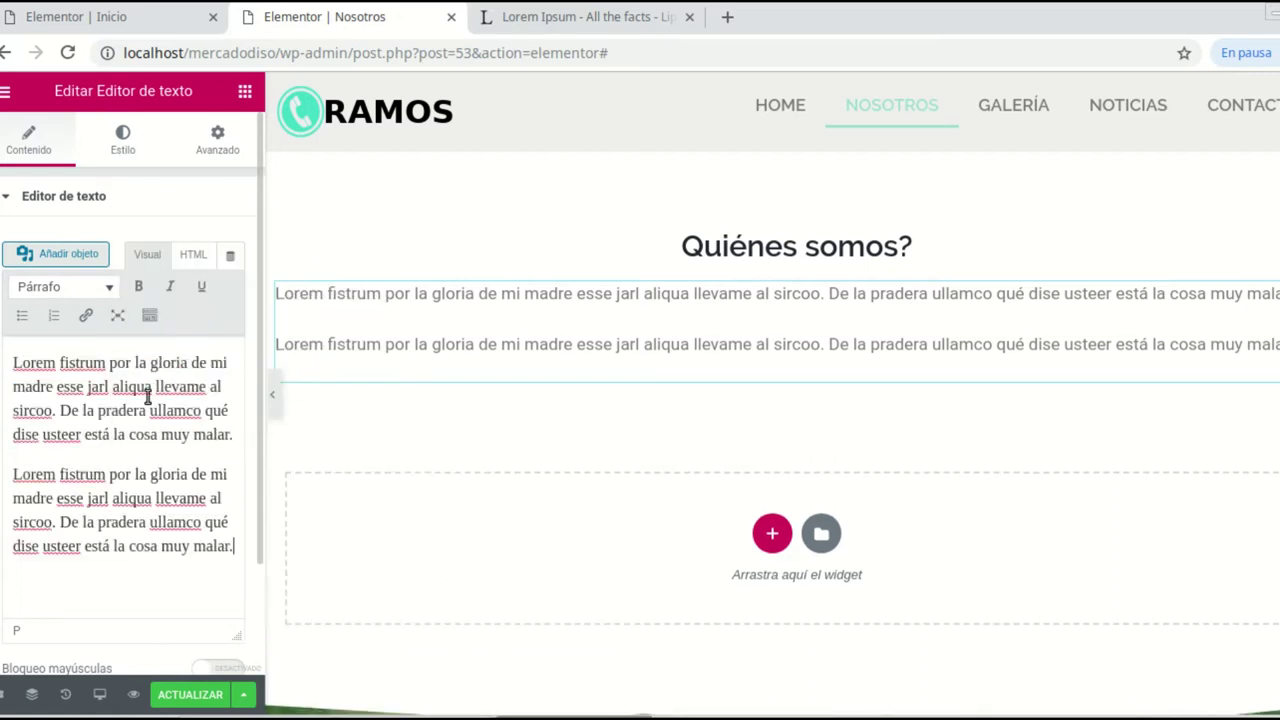
pyautogui.press('Return')
pyautogui.rightClick(27, 574)
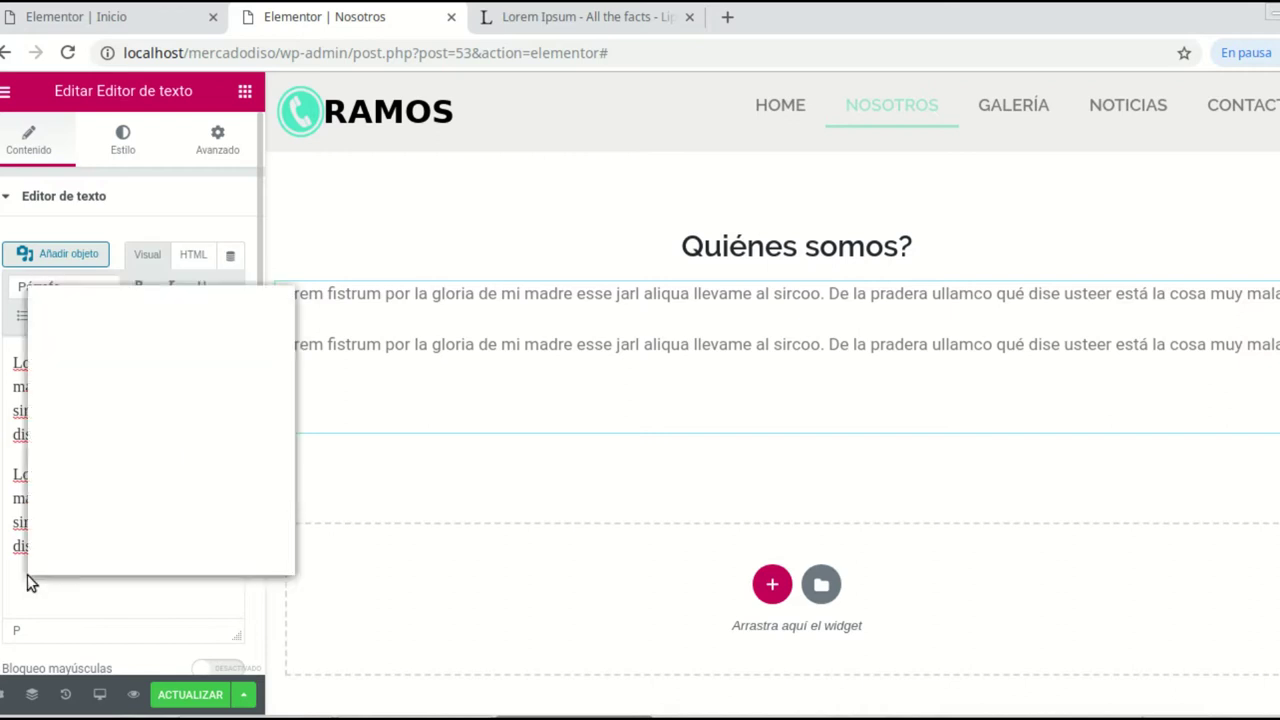
pyautogui.click(101, 411)
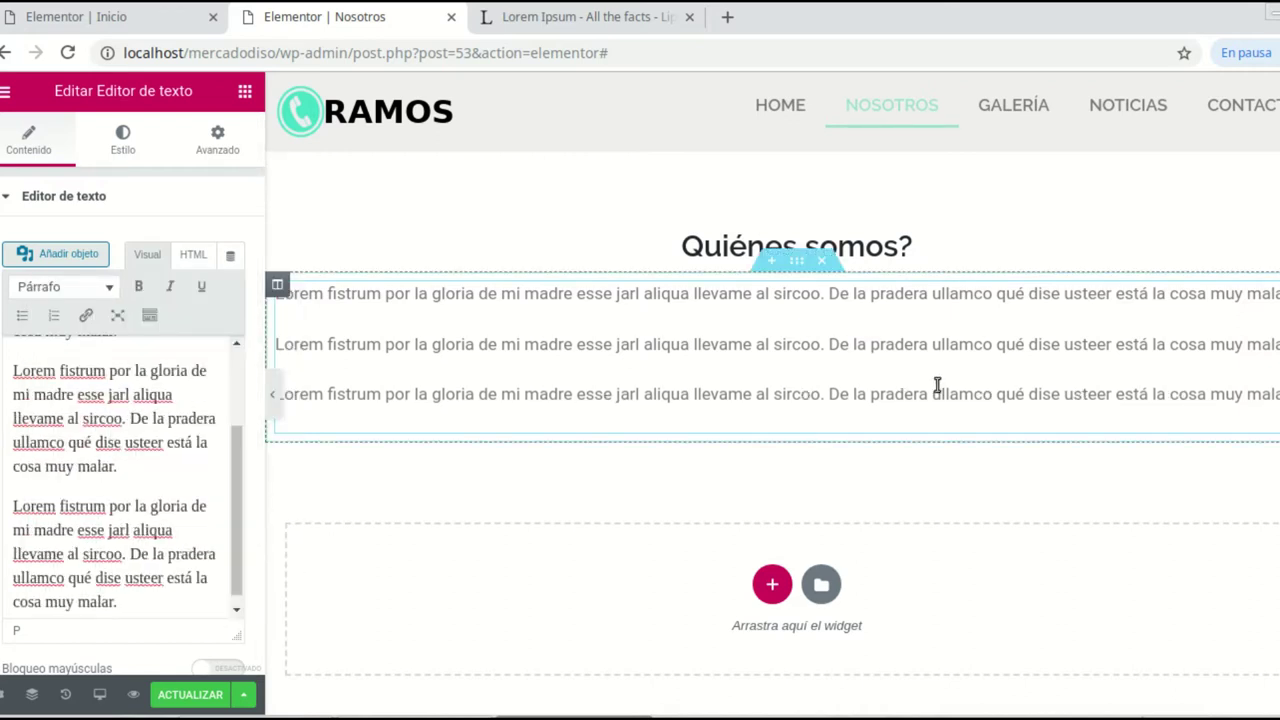
# Step: Delete the text editor widget below the "Quiénes somos?" heading
pyautogui.scroll(-1, 780, 305)
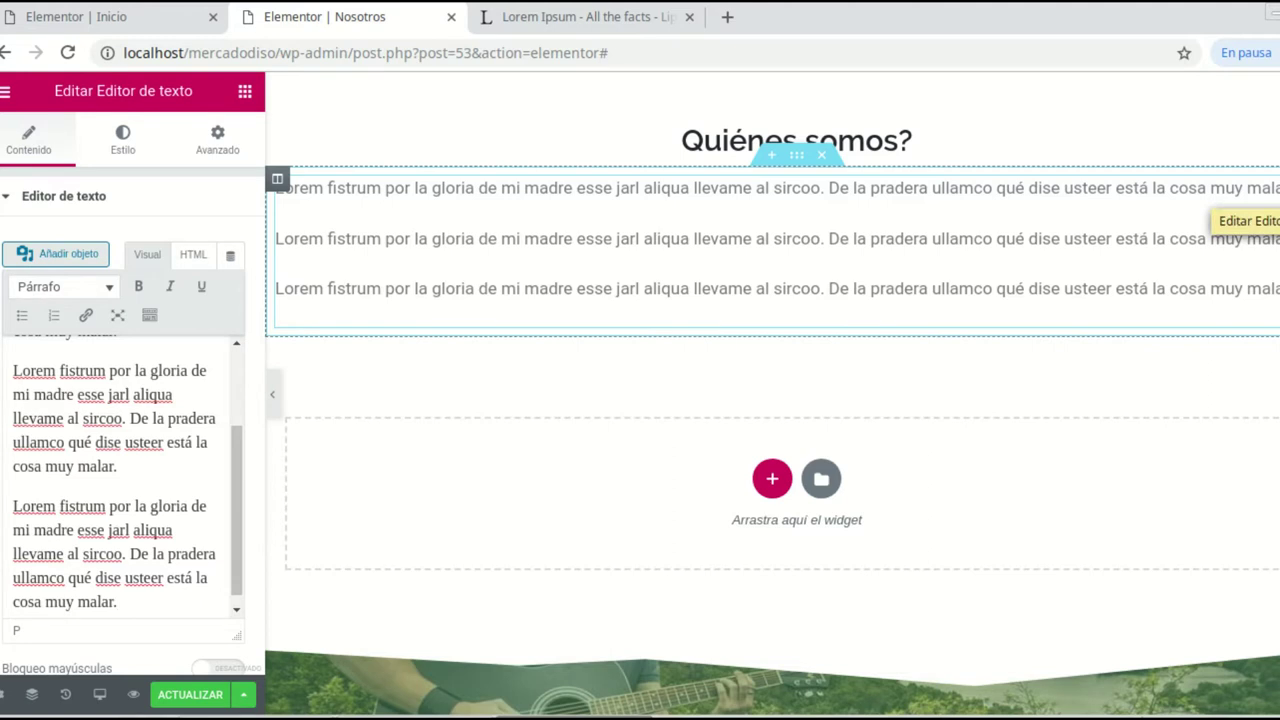
pyautogui.rightClick(1150, 202)
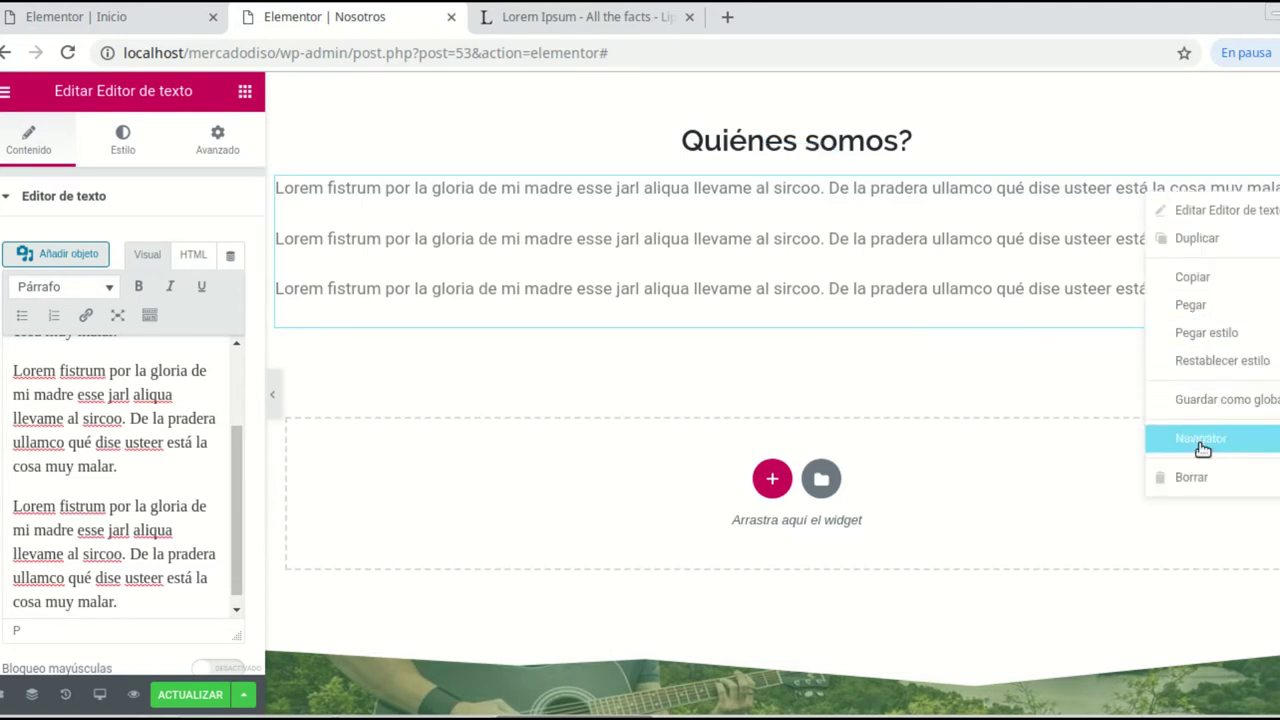
pyautogui.click(1203, 481)
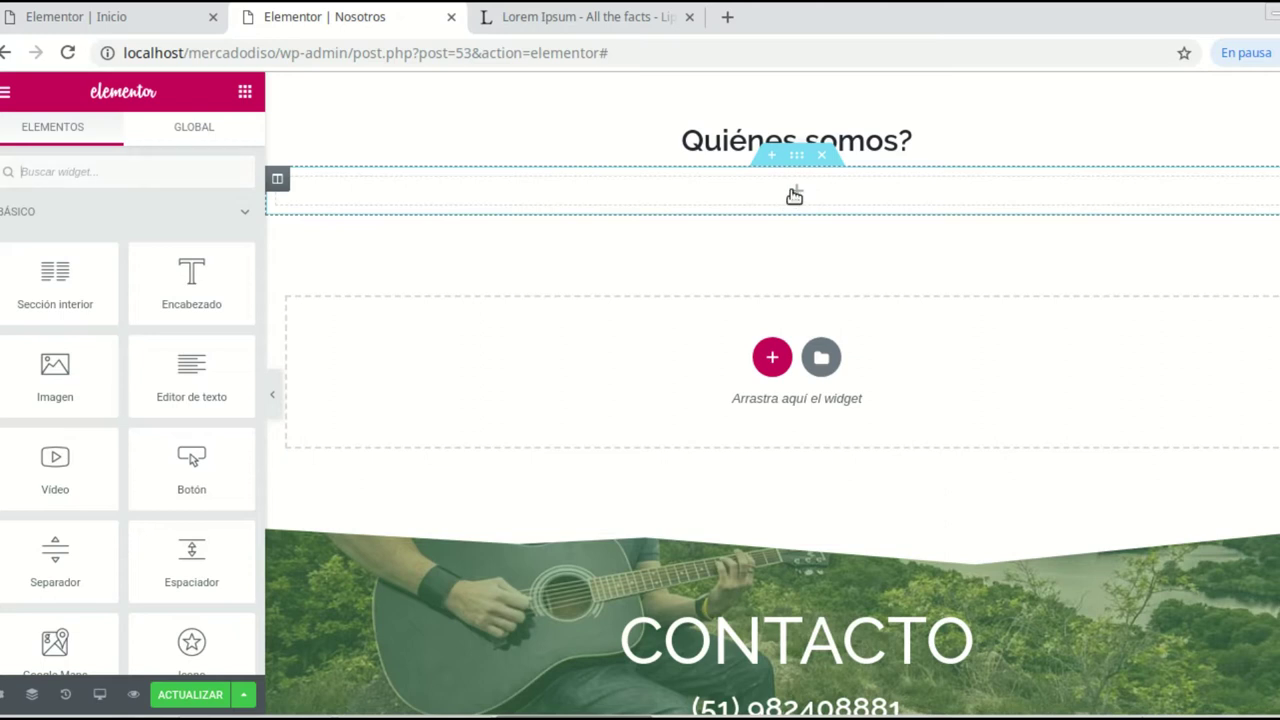
# Step: Place a Cuadro de imagen widget in the empty section below the "Quiénes somos?" heading
pyautogui.scroll(-1, 85, 368)
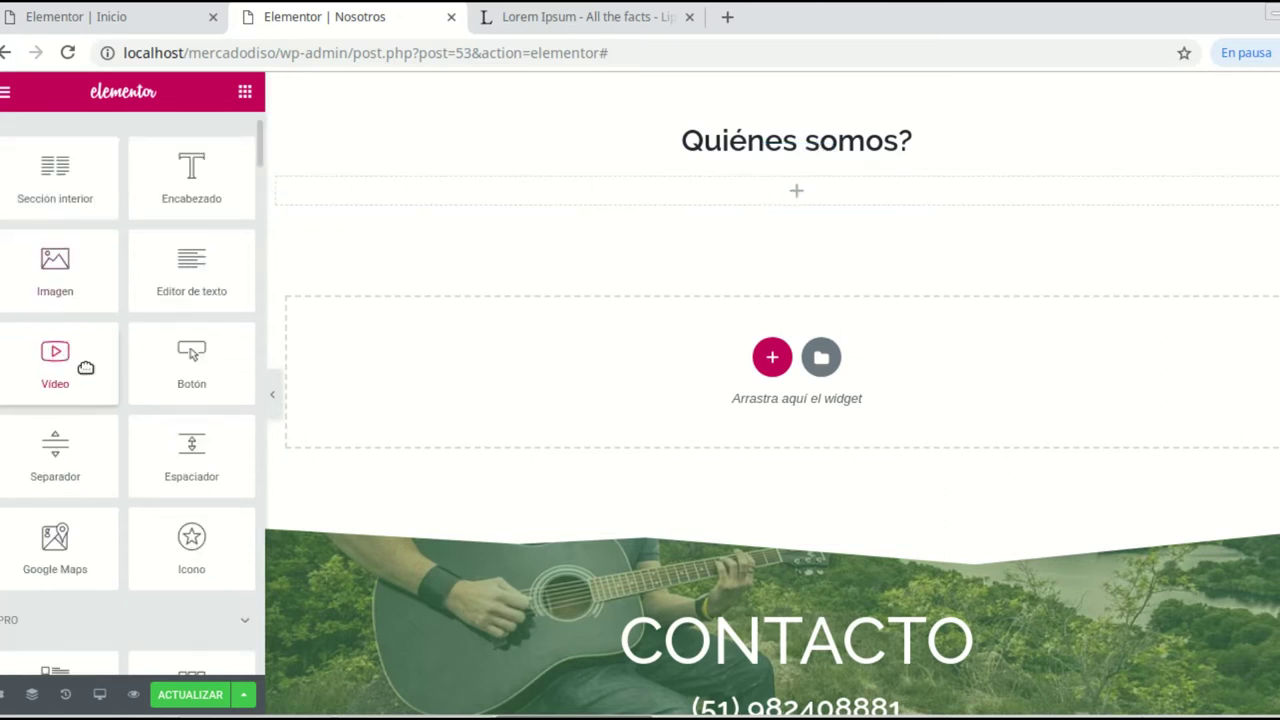
pyautogui.scroll(-5, 85, 368)
pyautogui.scroll(-4, 162, 358)
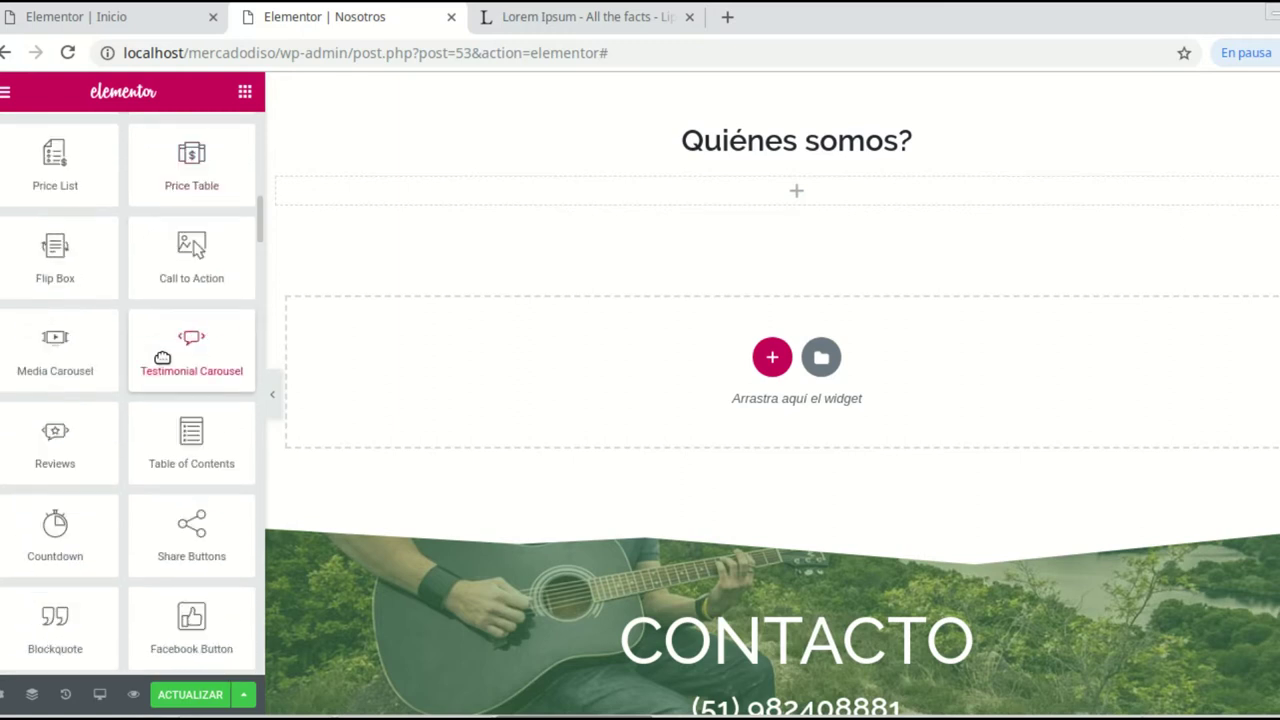
pyautogui.scroll(-5, 162, 358)
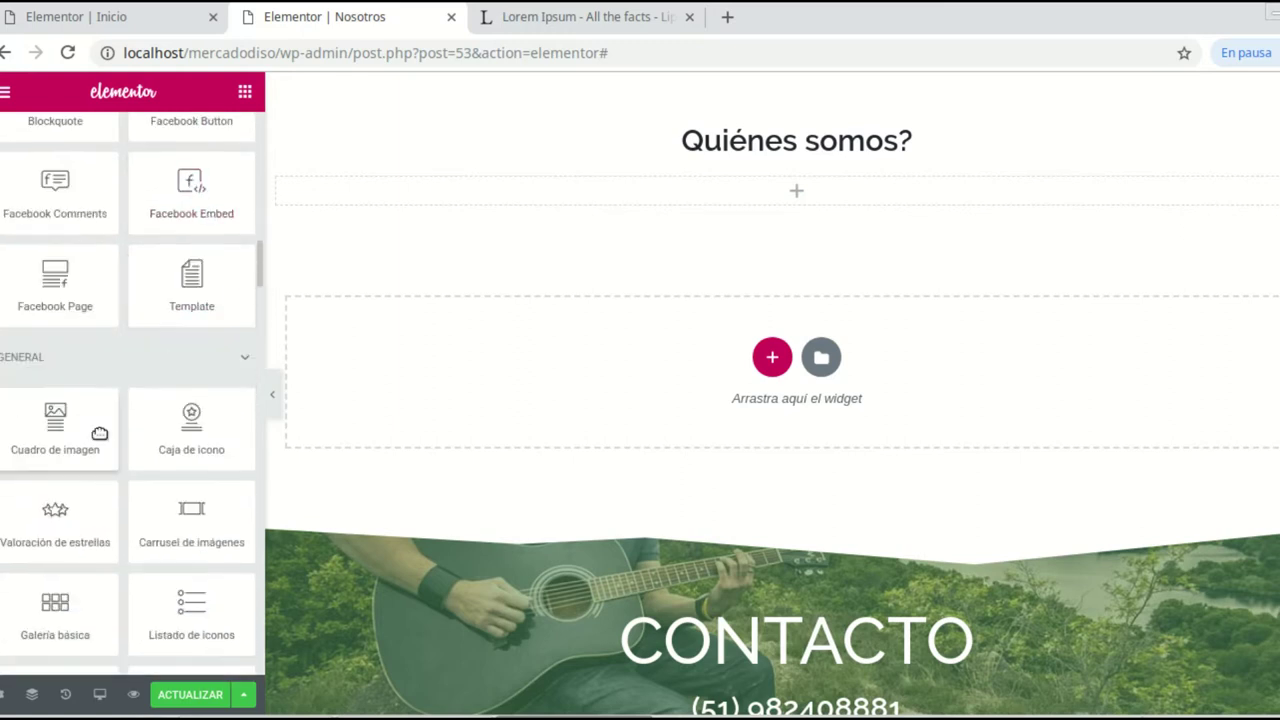
pyautogui.moveTo(173, 310); pyautogui.dragTo(751, 211)
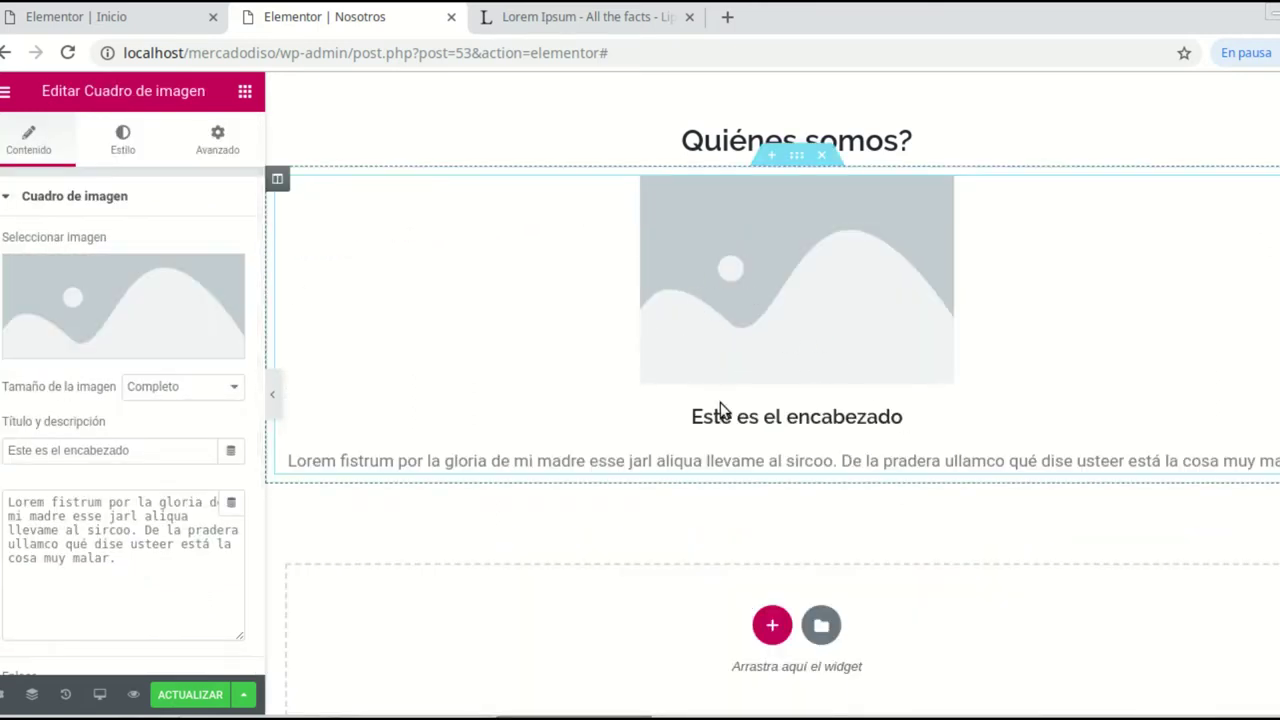
# Step: Set the image box's picture to the photo of the guitarist sitting on a rock from the media library
pyautogui.moveTo(74, 331)
pyautogui.click(117, 300)
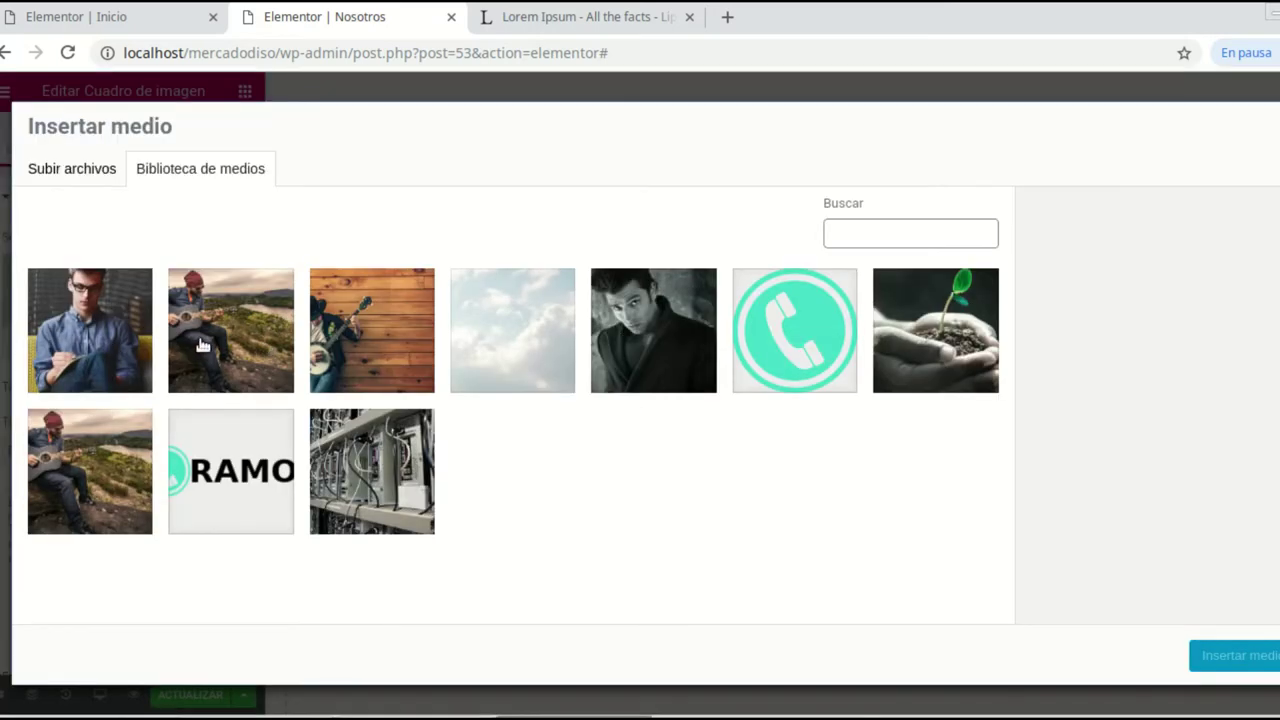
pyautogui.click(202, 345)
pyautogui.click(1250, 657)
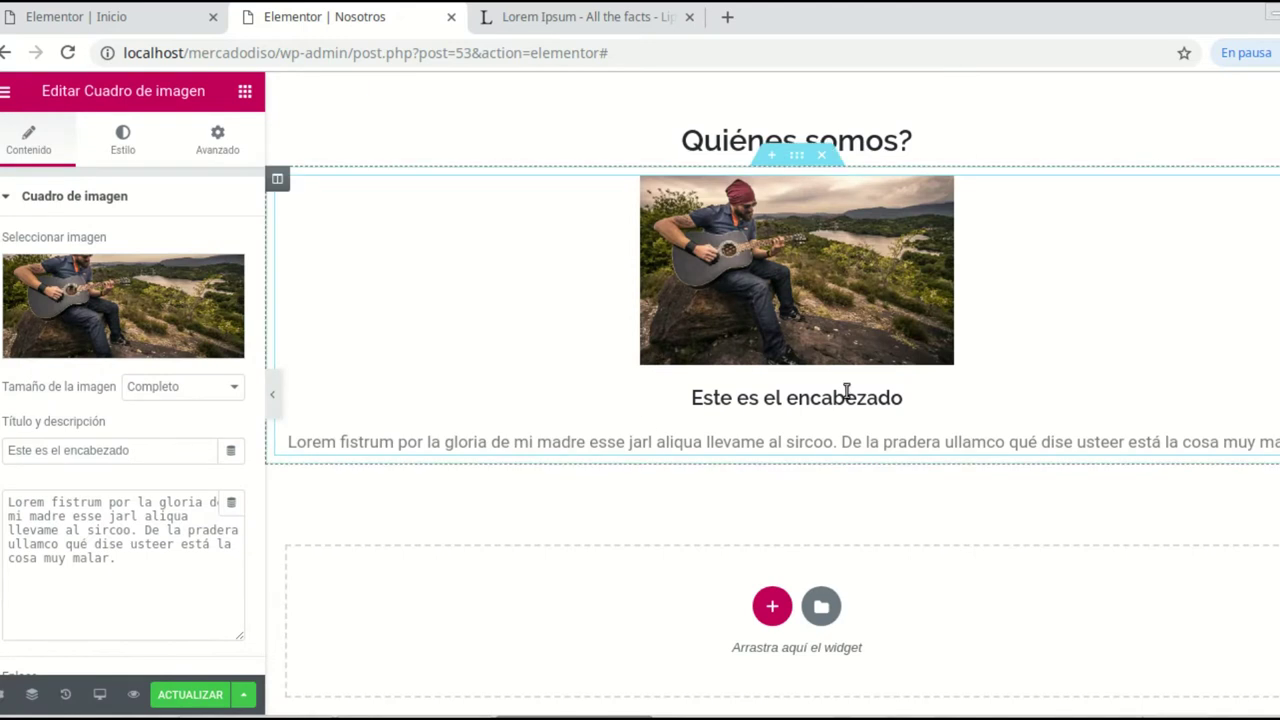
# Step: Position the image box's picture to the left of its title and description
pyautogui.moveTo(145, 450); pyautogui.dragTo(3, 452)
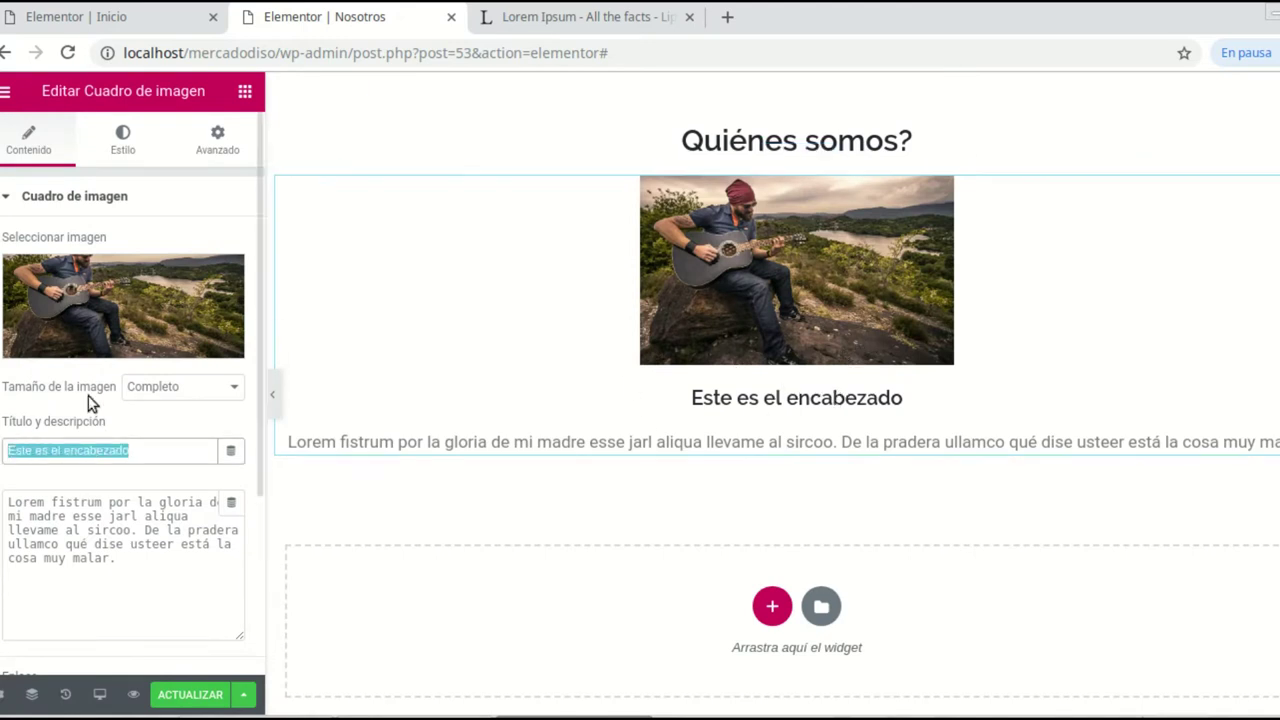
pyautogui.moveTo(133, 568); pyautogui.dragTo(0, 513)
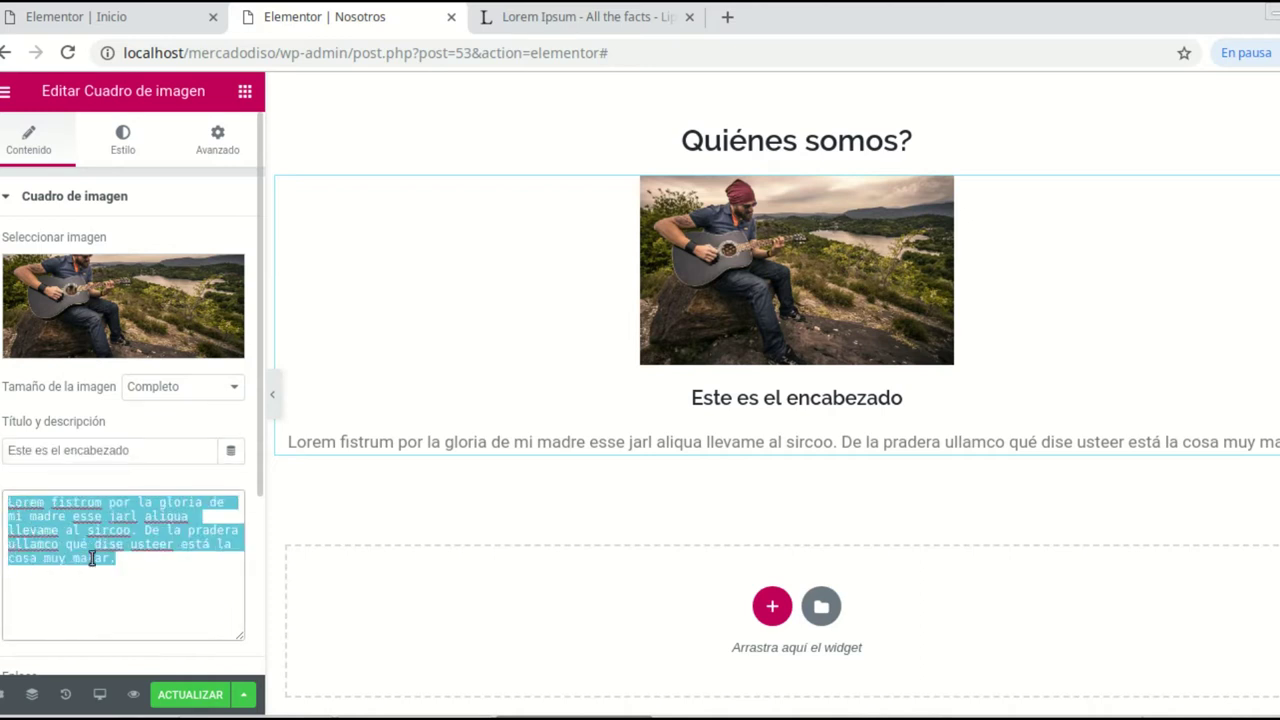
pyautogui.scroll(-3, 130, 553)
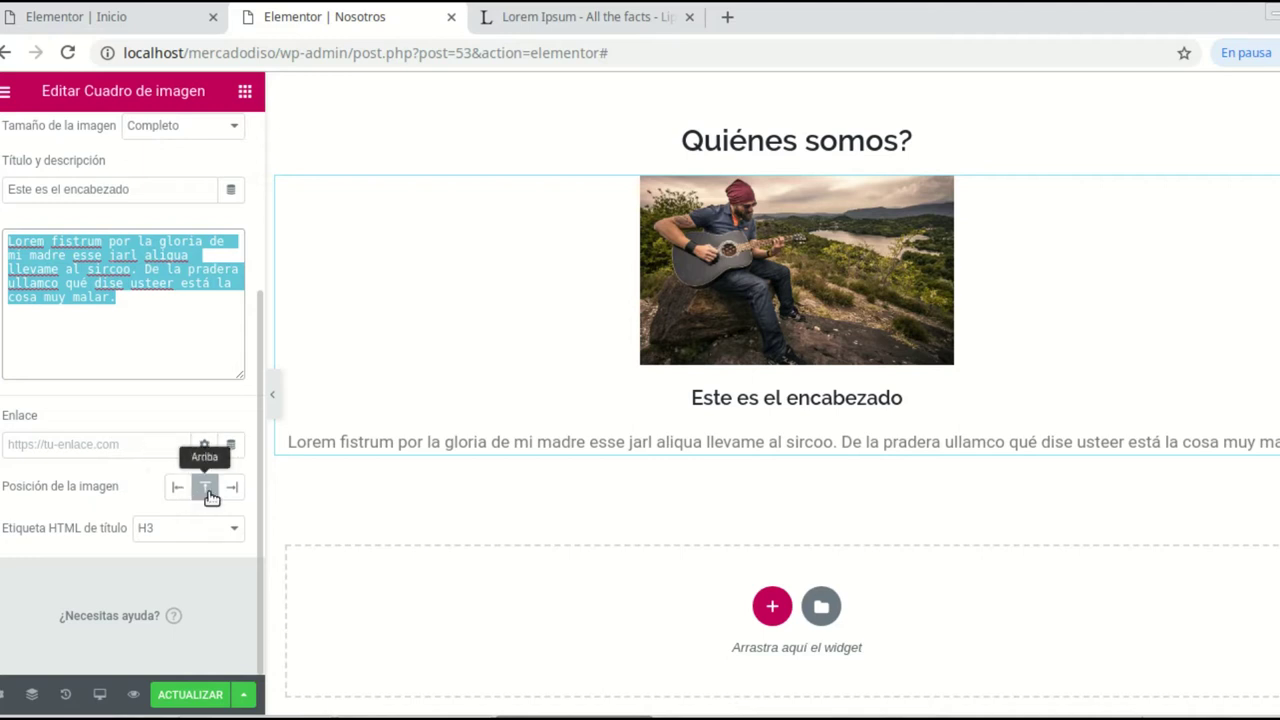
pyautogui.click(177, 486)
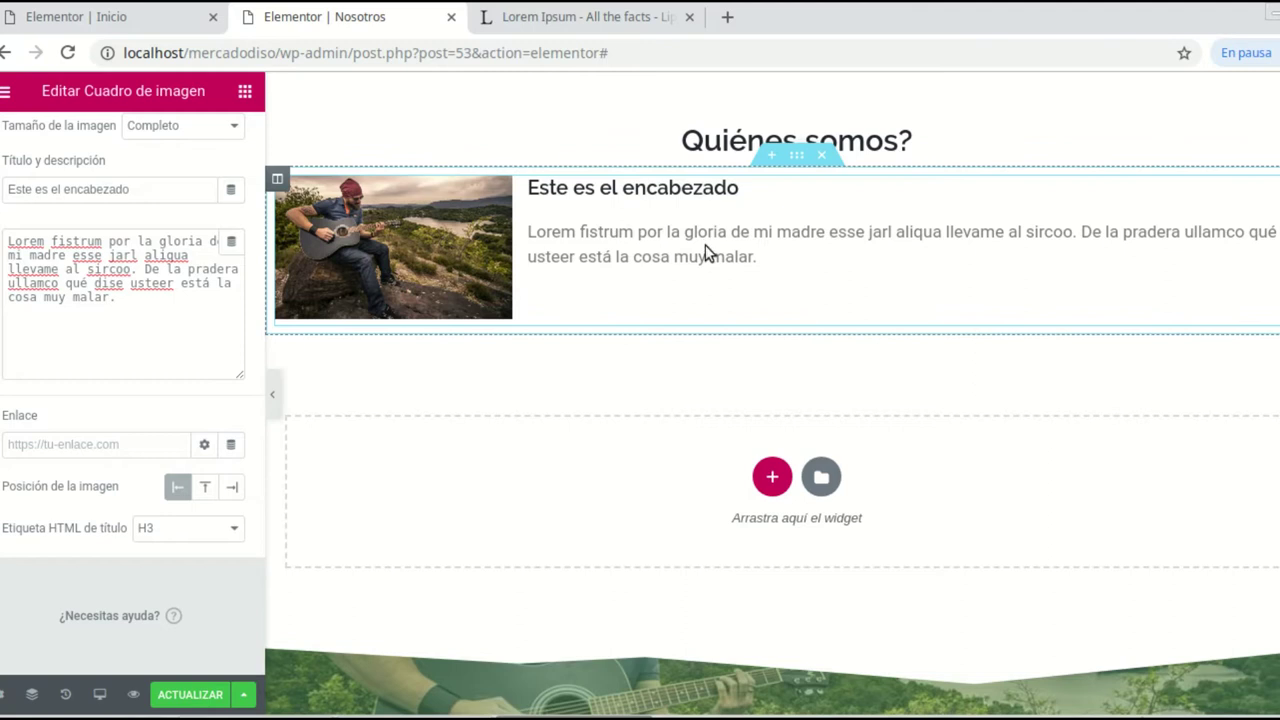
# Step: Set the width of the image box's picture to 75 %
pyautogui.scroll(3, 163, 590)
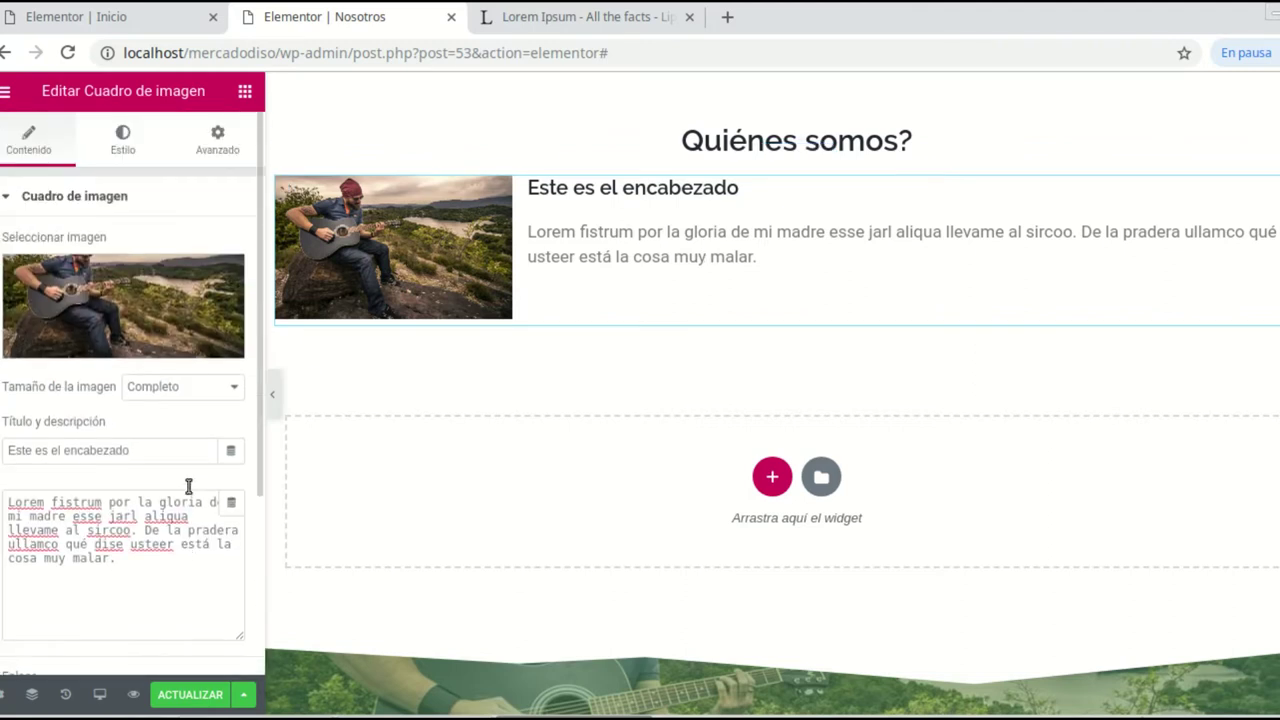
pyautogui.click(143, 150)
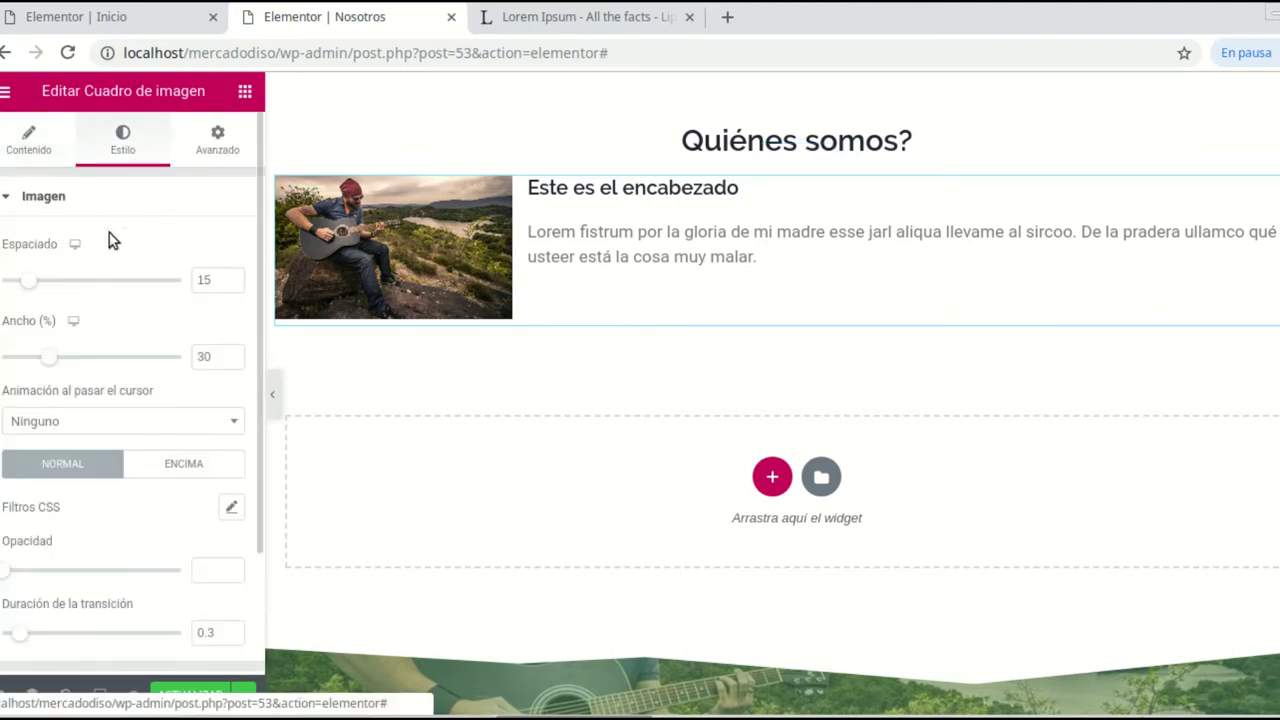
pyautogui.click(60, 358)
pyautogui.moveTo(60, 358); pyautogui.dragTo(130, 362)
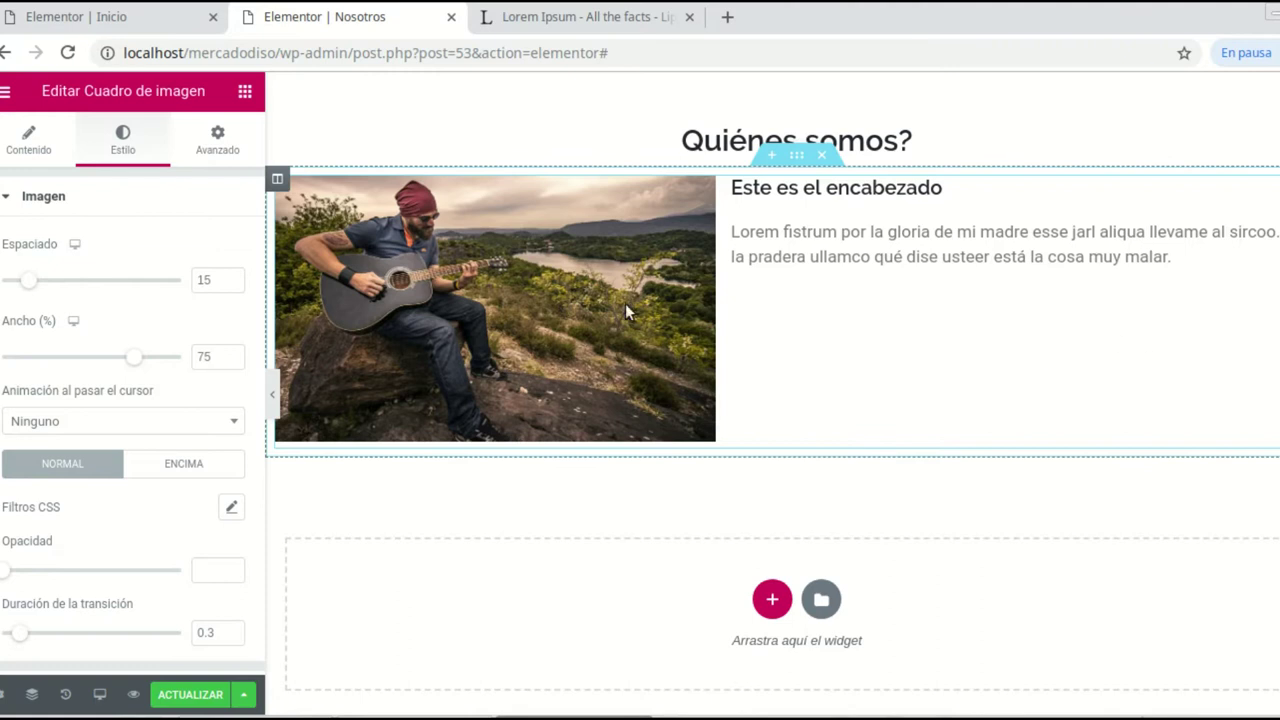
pyautogui.click(1039, 254)
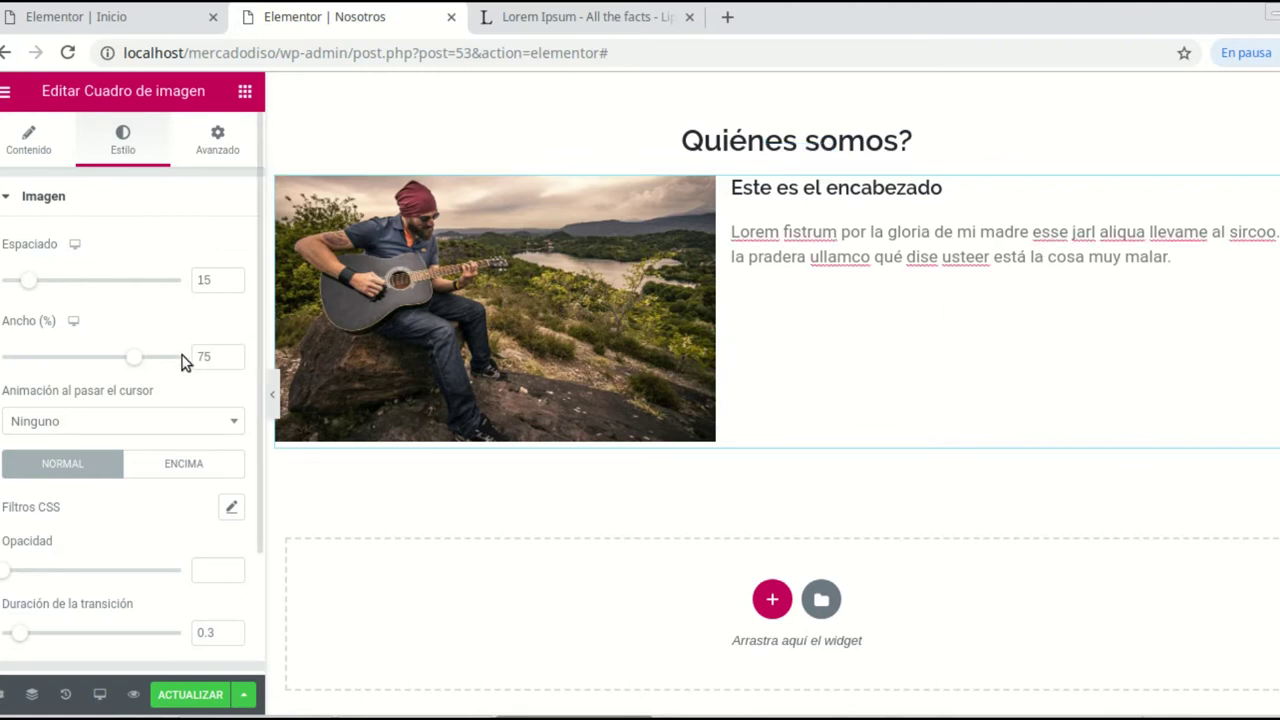
# Step: Copy the image box's placeholder description and paste it twice below itself to make three paragraphs
pyautogui.click(28, 140)
pyautogui.moveTo(128, 571); pyautogui.dragTo(8, 500)
pyautogui.hotkey('ctrl', 'c')
pyautogui.rightClick(97, 521)
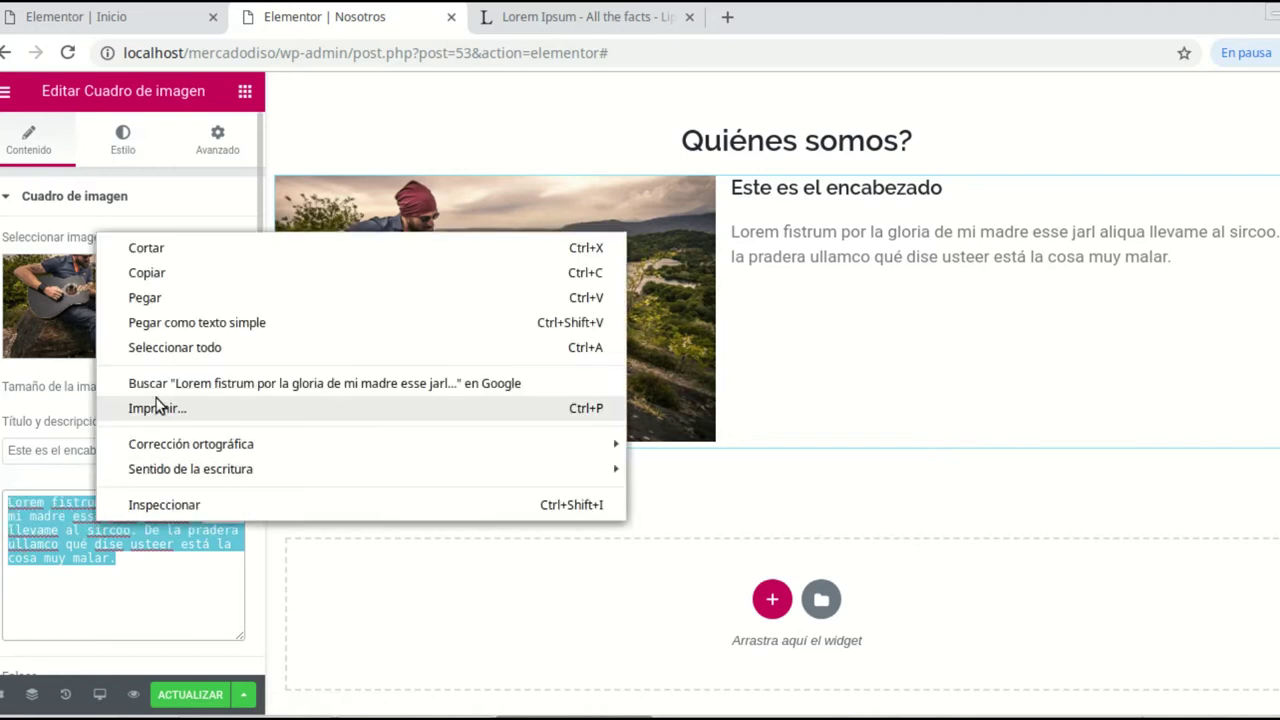
pyautogui.click(160, 274)
pyautogui.click(127, 569)
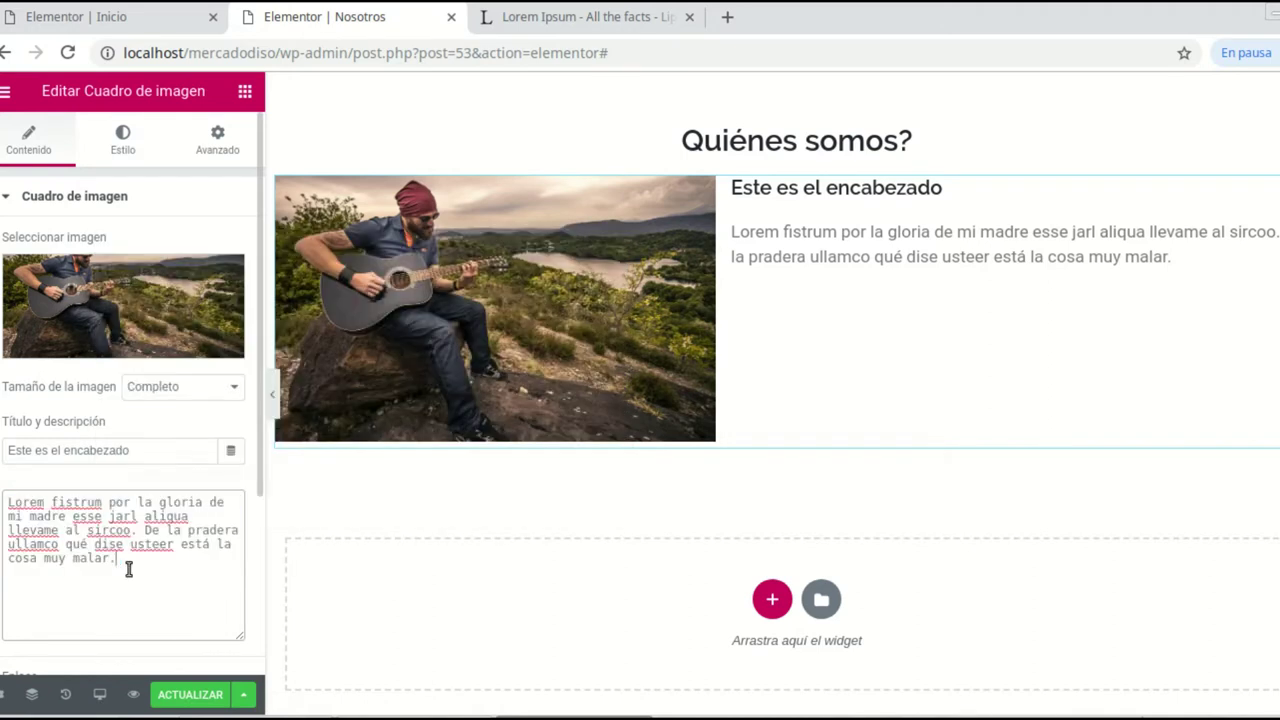
pyautogui.rightClick(72, 584)
pyautogui.click(190, 419)
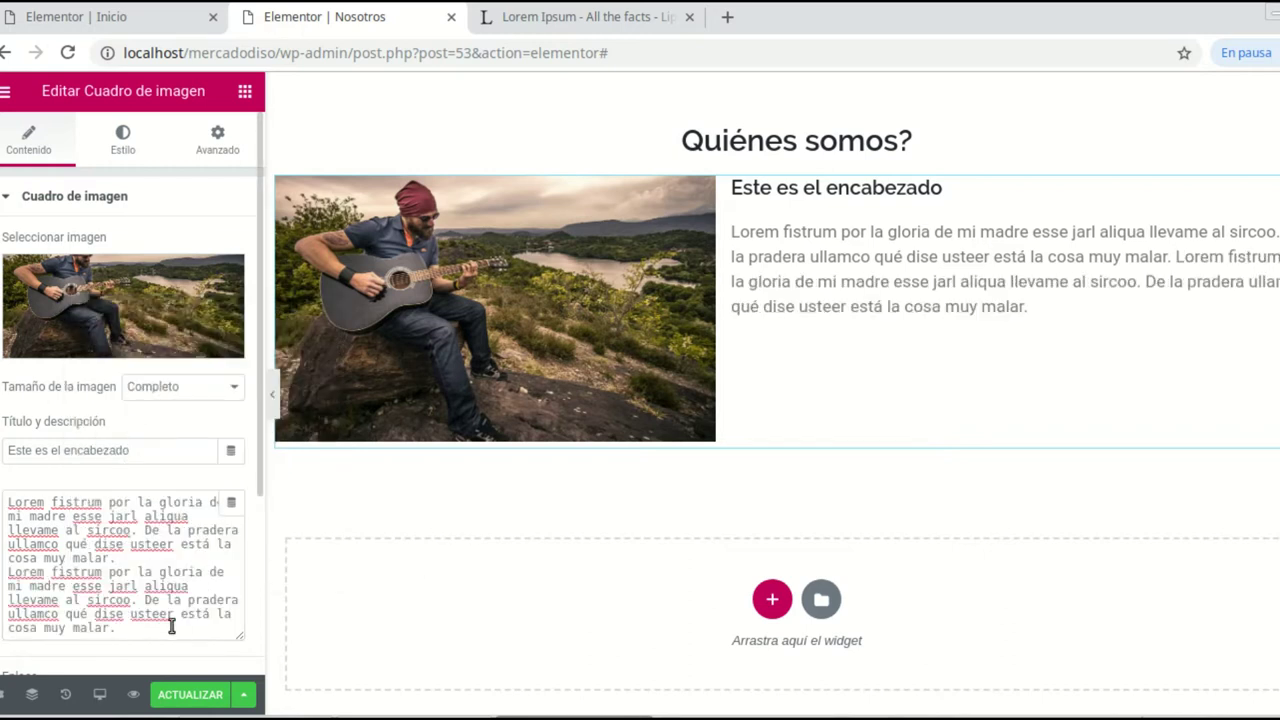
pyautogui.scroll(-1, 172, 626)
pyautogui.press('Return')
pyautogui.rightClick(93, 527)
pyautogui.click(163, 362)
# Step: Review the page layout from the site header to the image box below the "Quiénes somos?" heading
pyautogui.scroll(1, 983, 360)
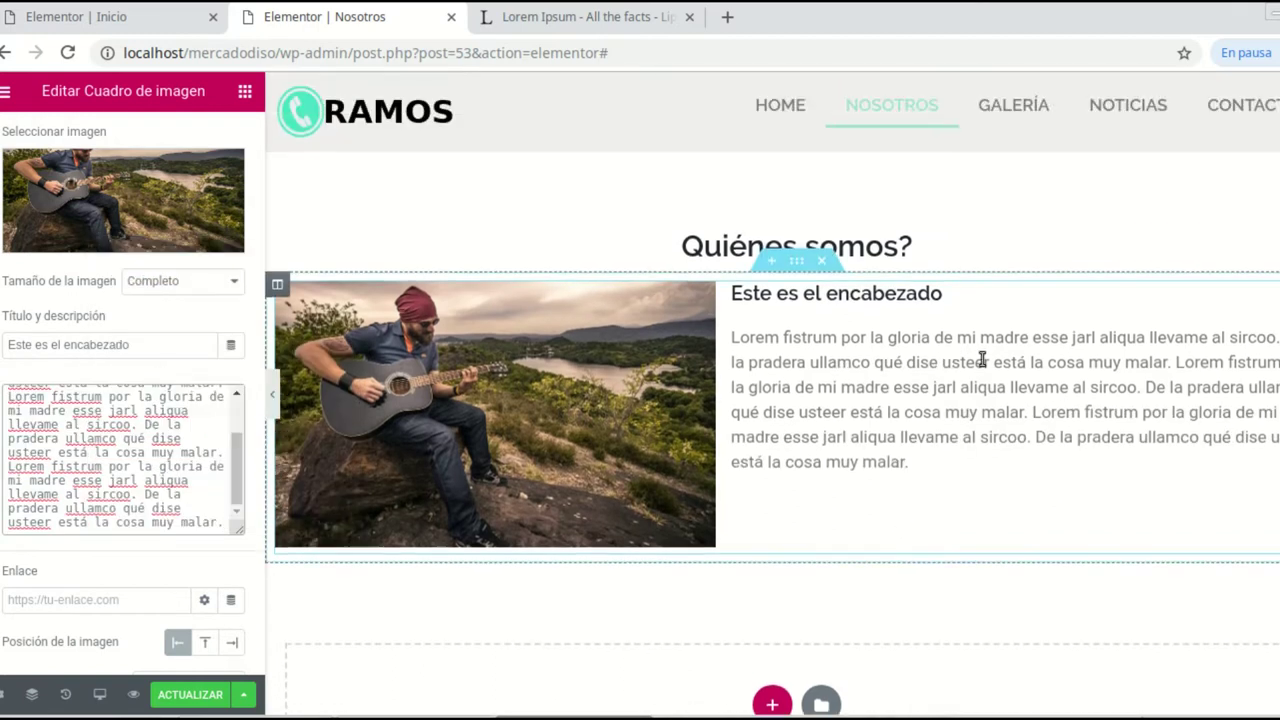
pyautogui.scroll(-1, 808, 286)
pyautogui.scroll(1, 871, 451)
pyautogui.scroll(-1, 914, 338)
pyautogui.scroll(-1, 914, 338)
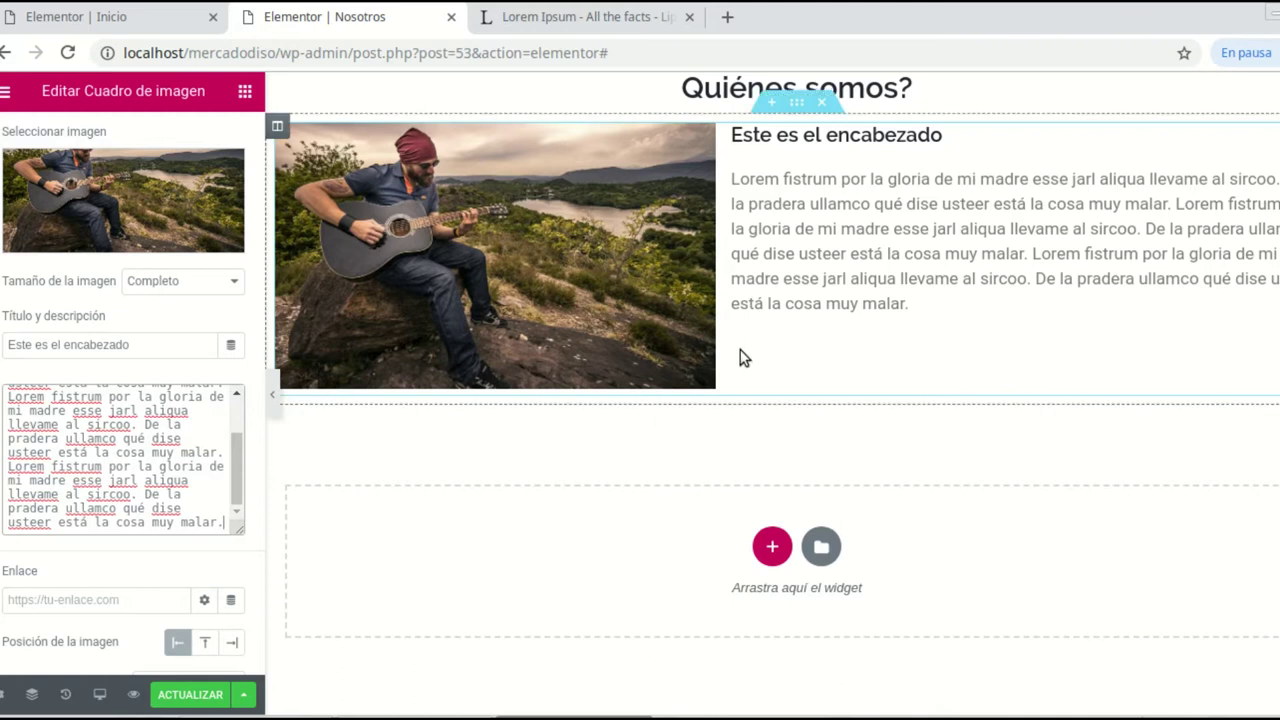
pyautogui.scroll(2, 883, 375)
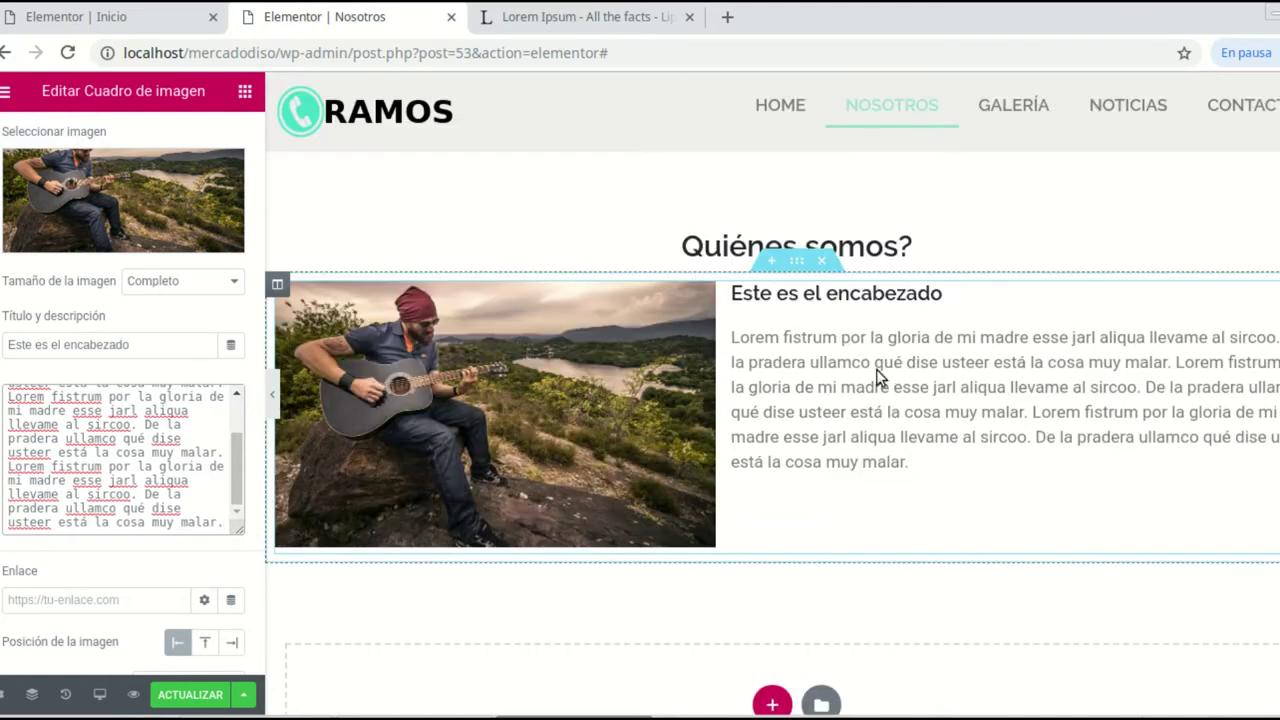
pyautogui.scroll(-1, 1066, 421)
pyautogui.scroll(1, 670, 360)
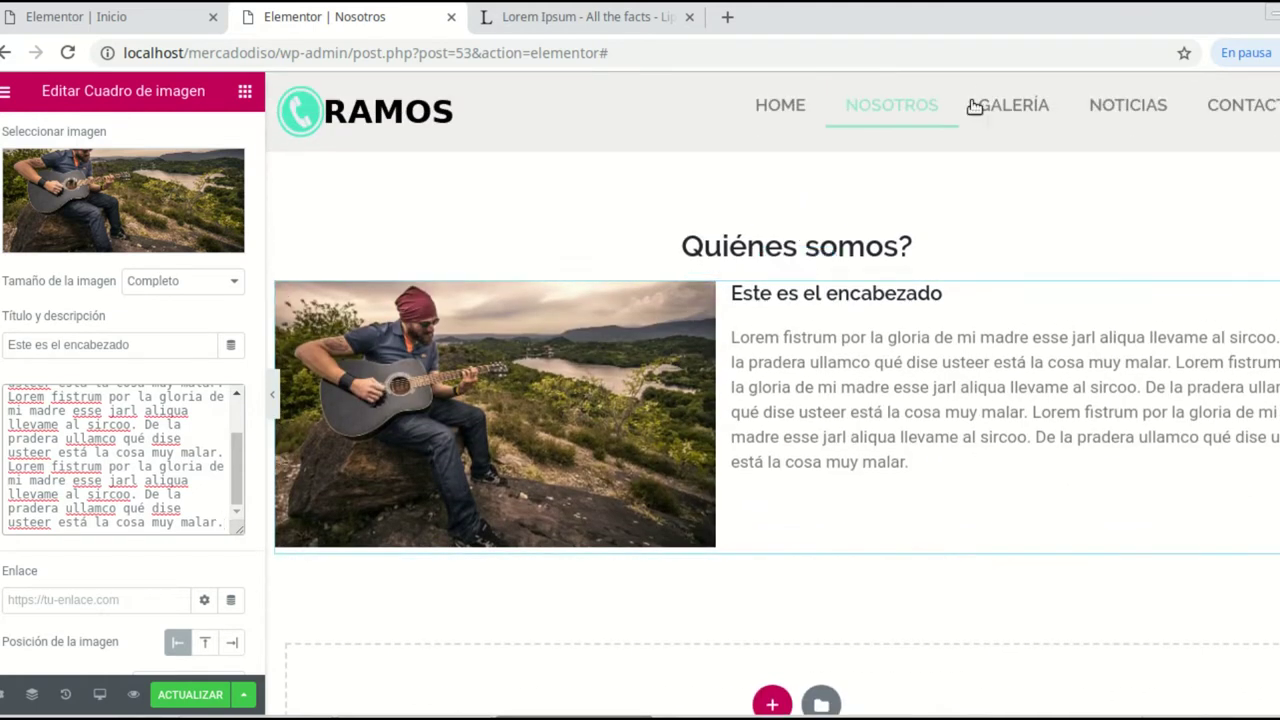
# Step: Add a single-column section below the image box and place a heading widget in it
pyautogui.scroll(-3, 817, 516)
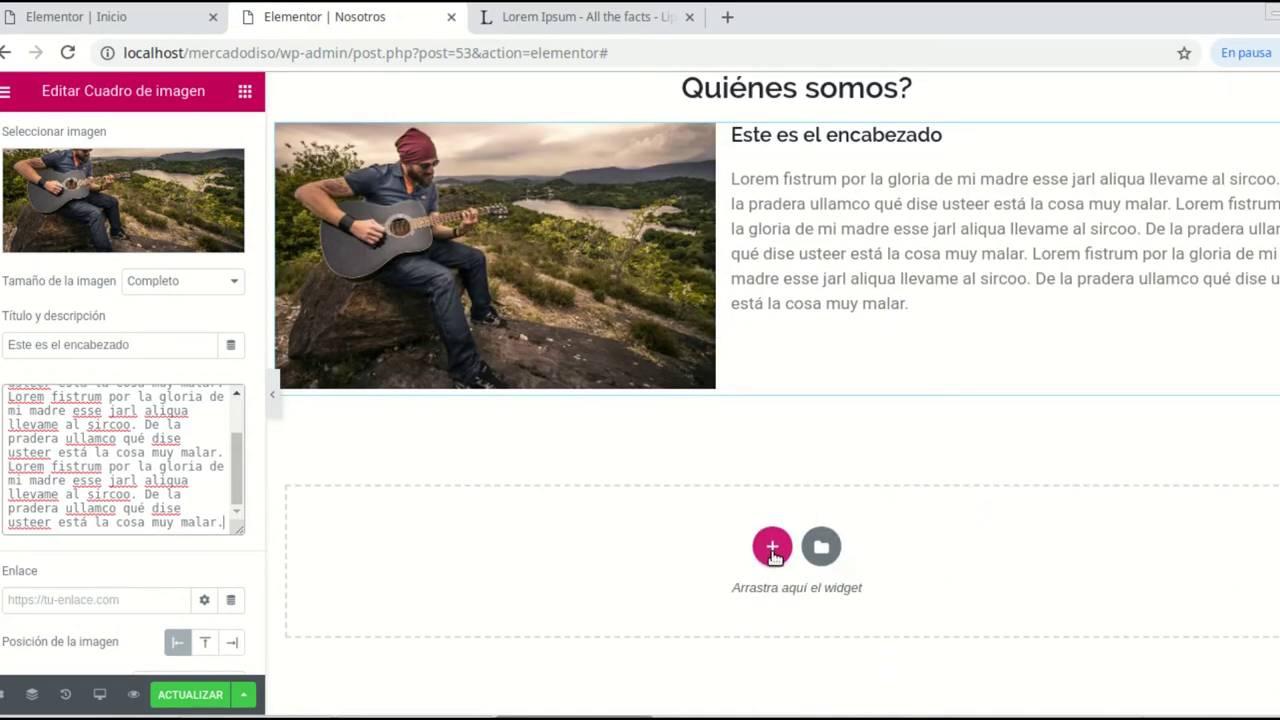
pyautogui.click(773, 550)
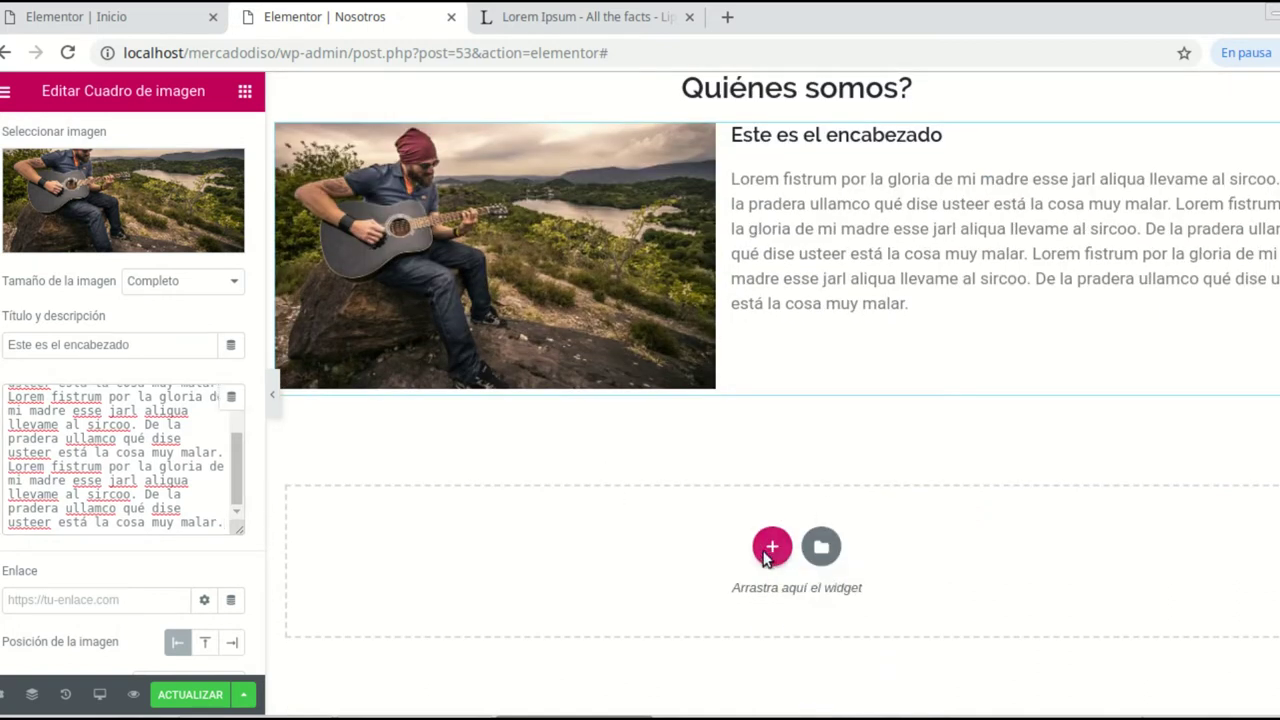
pyautogui.click(510, 605)
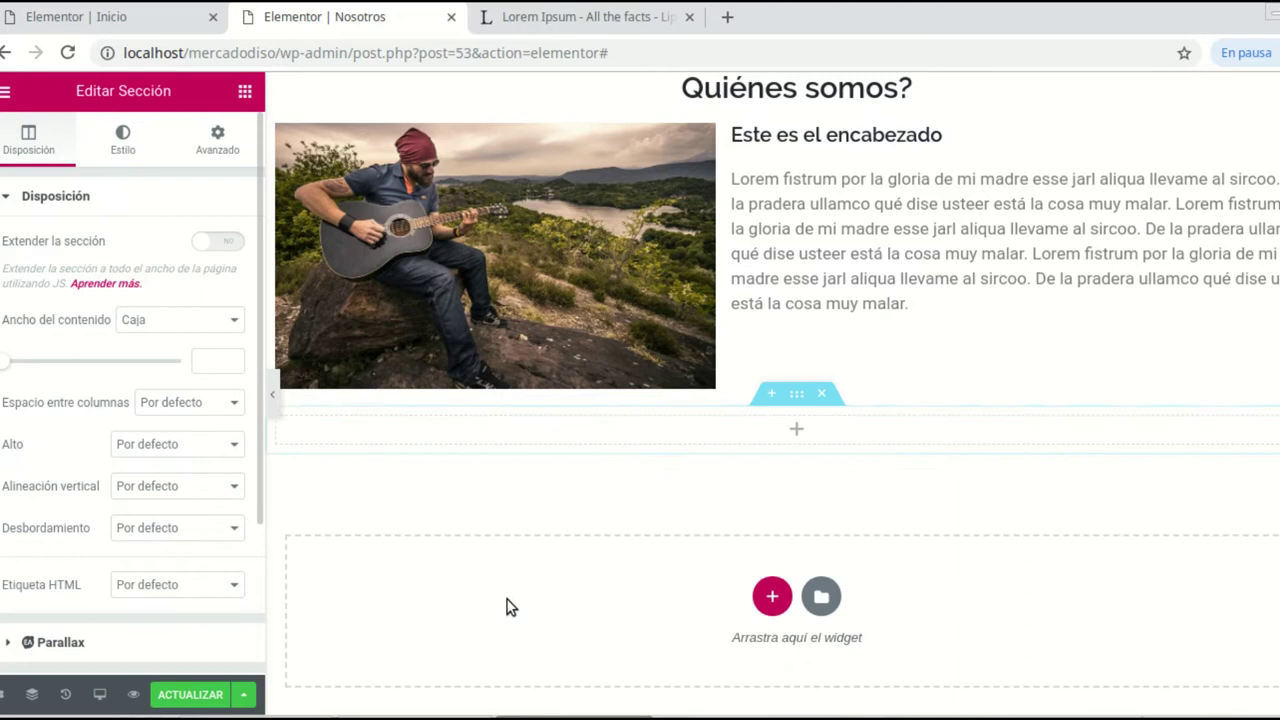
pyautogui.click(794, 432)
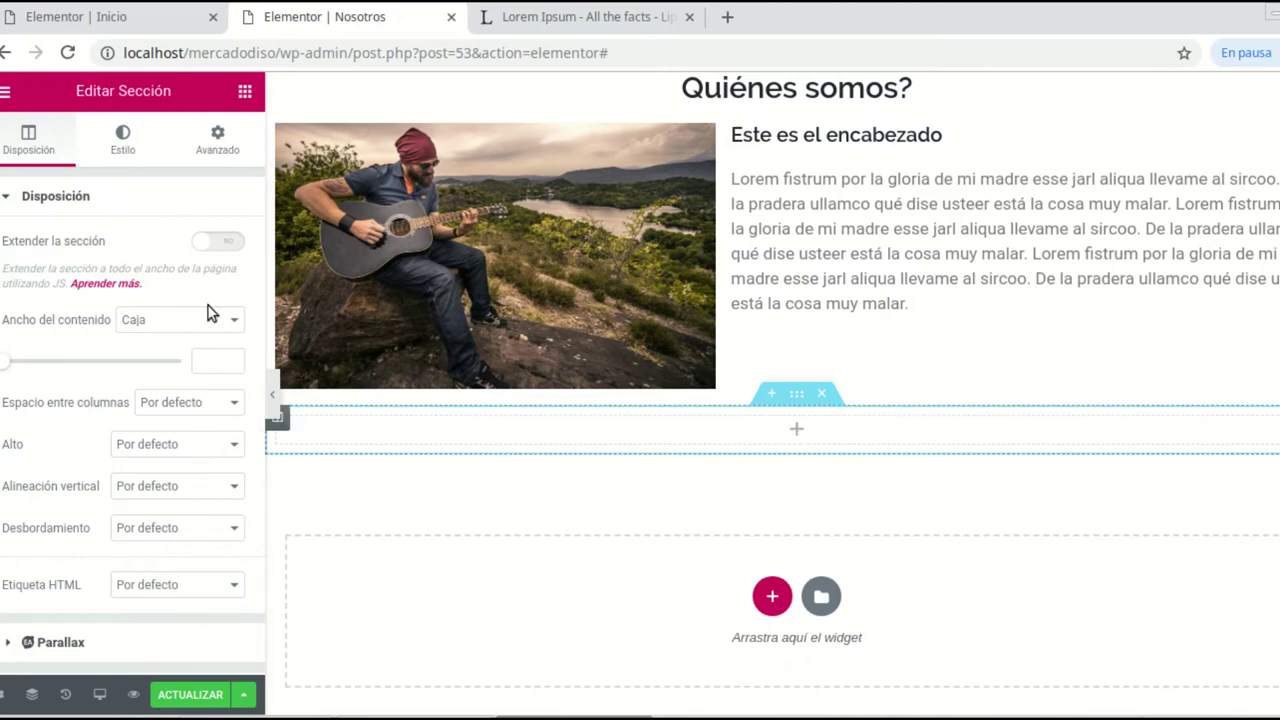
pyautogui.moveTo(186, 276); pyautogui.dragTo(786, 434)
# Step: Set the new heading's text to "Nuestras fortalezas" and center it
pyautogui.tripleClick(214, 281)
pyautogui.write('Nuestras f')
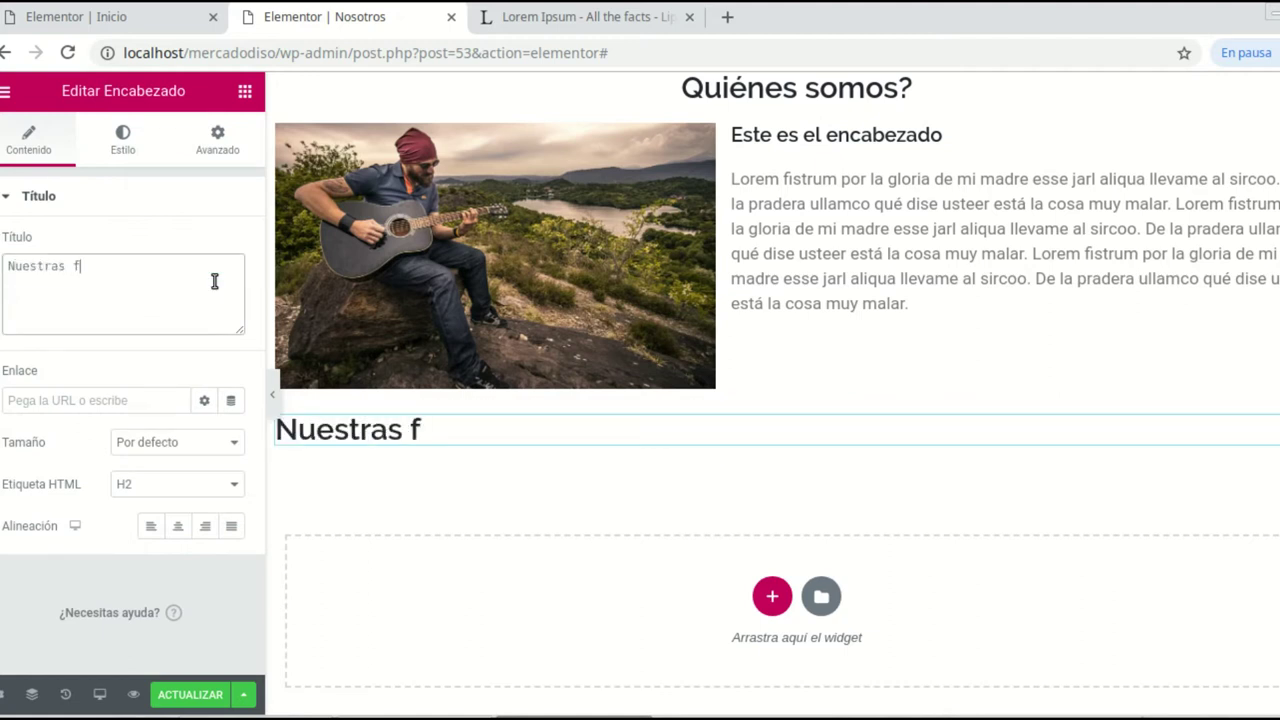
pyautogui.write('ortalezas')
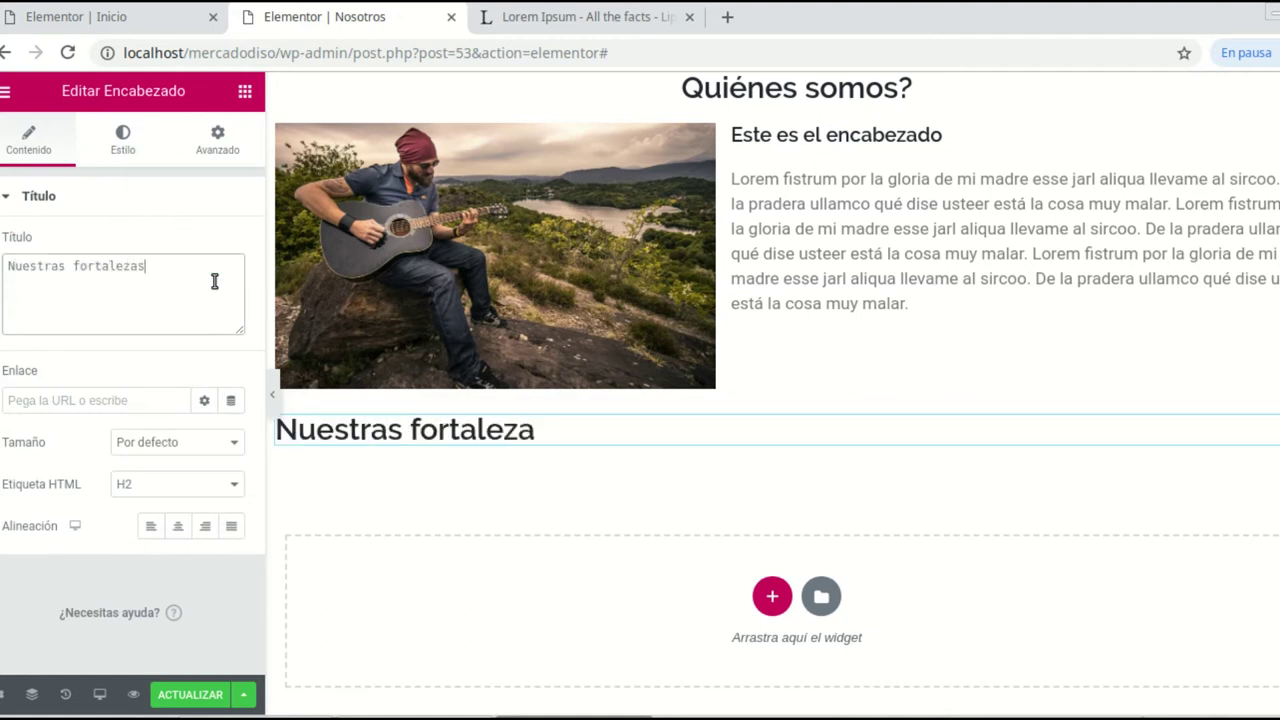
pyautogui.click(178, 526)
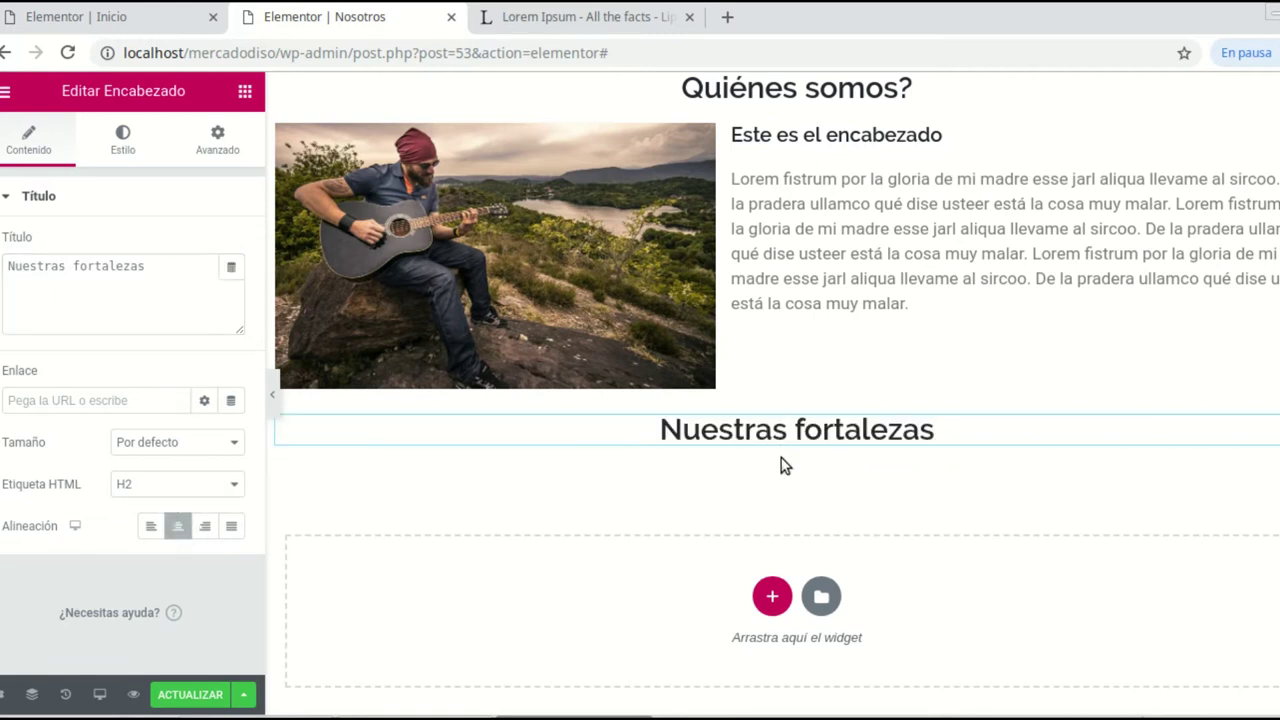
# Step: Add a single-column section below the "Nuestras fortalezas" heading and place an icon box (Caja de icono) in it
pyautogui.click(772, 596)
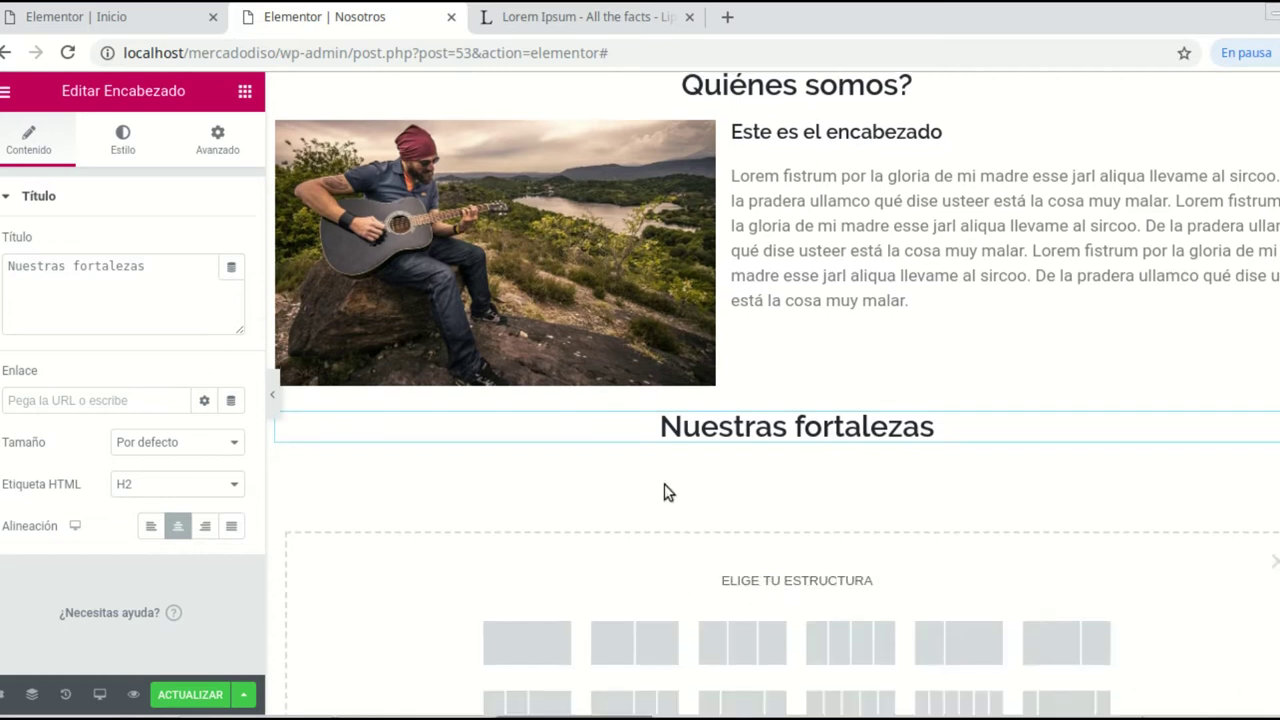
pyautogui.scroll(-1, 650, 500)
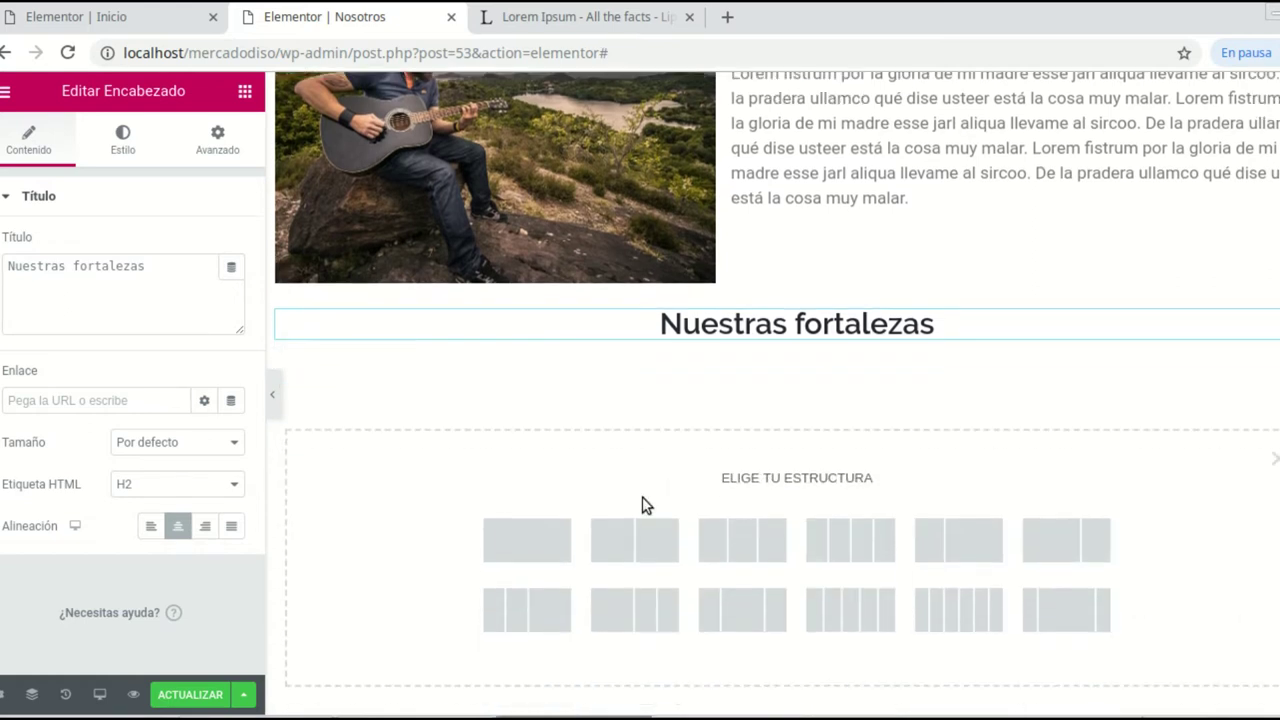
pyautogui.click(528, 548)
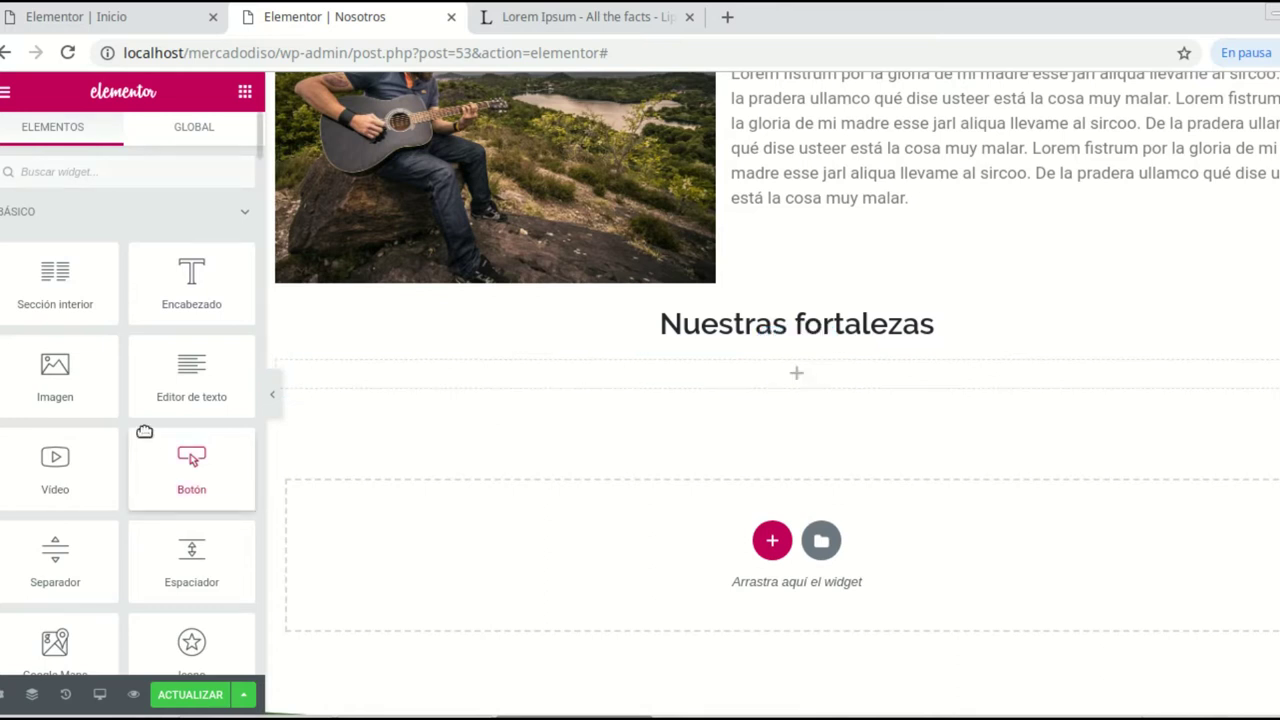
pyautogui.scroll(-15, 140, 428)
pyautogui.scroll(-5, 140, 428)
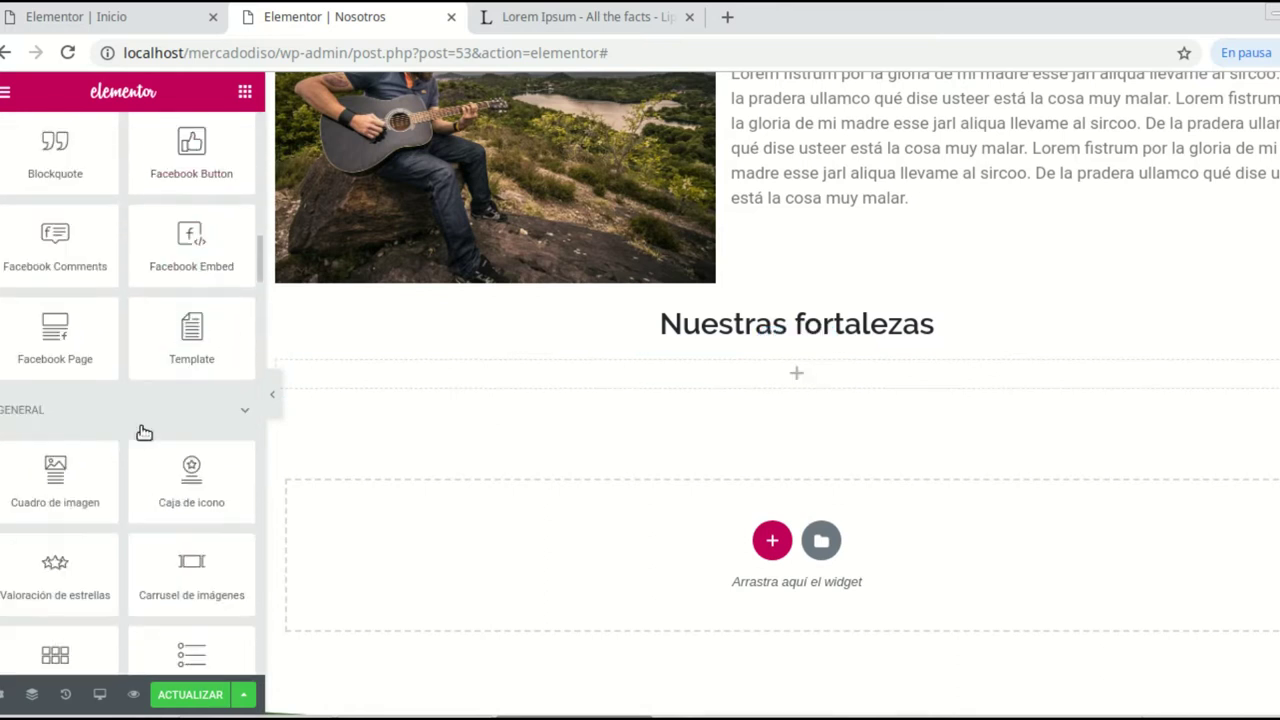
pyautogui.moveTo(191, 310); pyautogui.dragTo(788, 386)
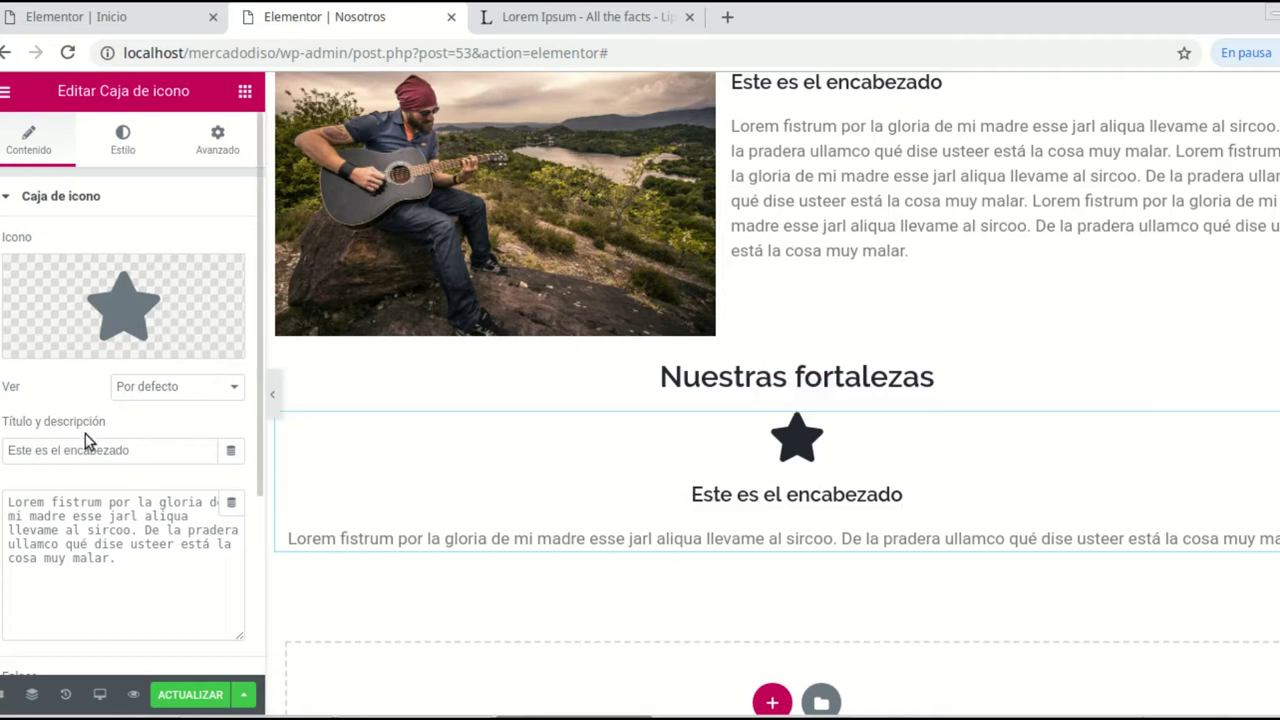
# Step: Replace the icon box's placeholder title with "Seguridad"
pyautogui.click(11, 449)
pyautogui.click(191, 449)
pyautogui.moveTo(150, 450); pyautogui.dragTo(29, 446)
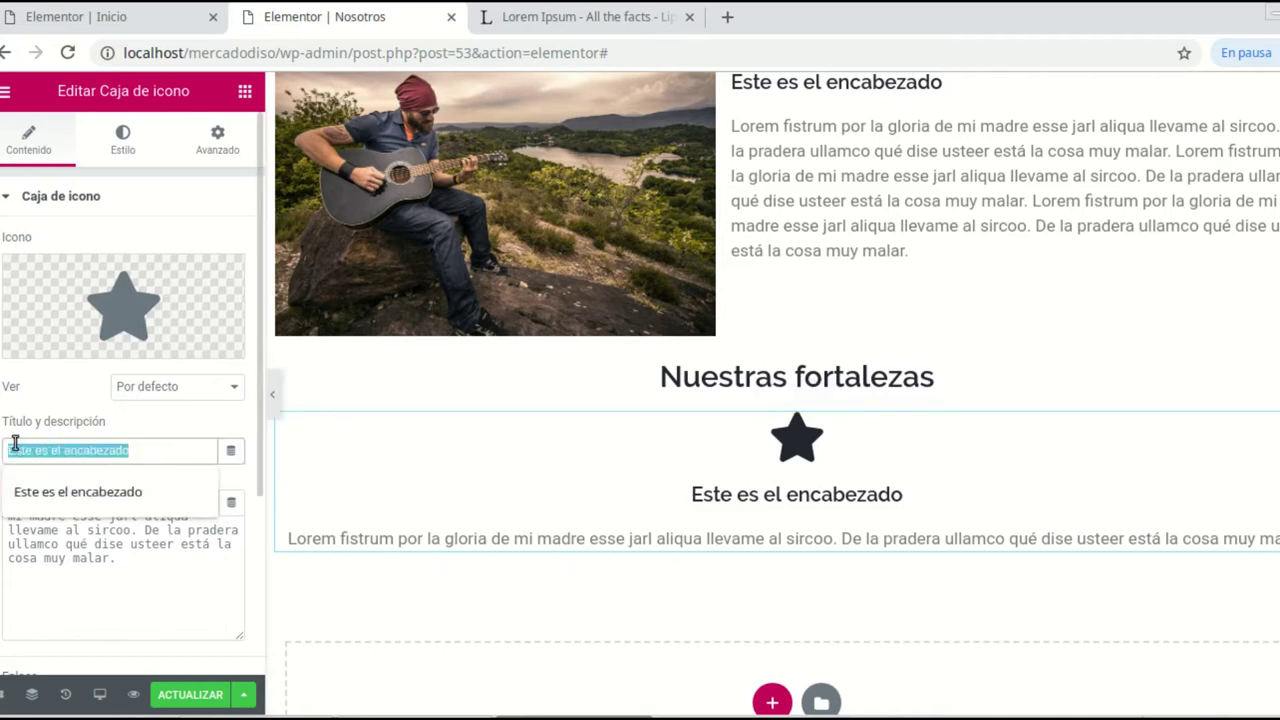
pyautogui.write('Seguridad')
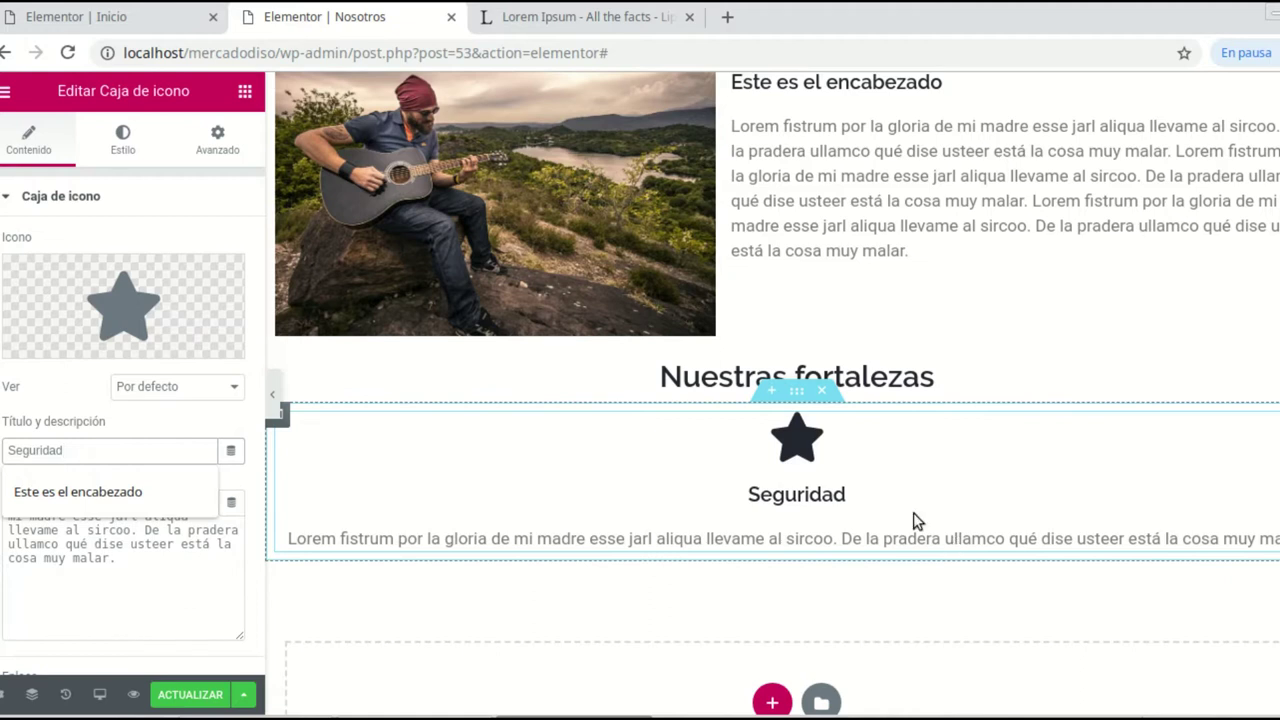
# Step: Open the icon library for the "Seguridad" icon box, search it for "segur" and clear the filter
pyautogui.moveTo(118, 310)
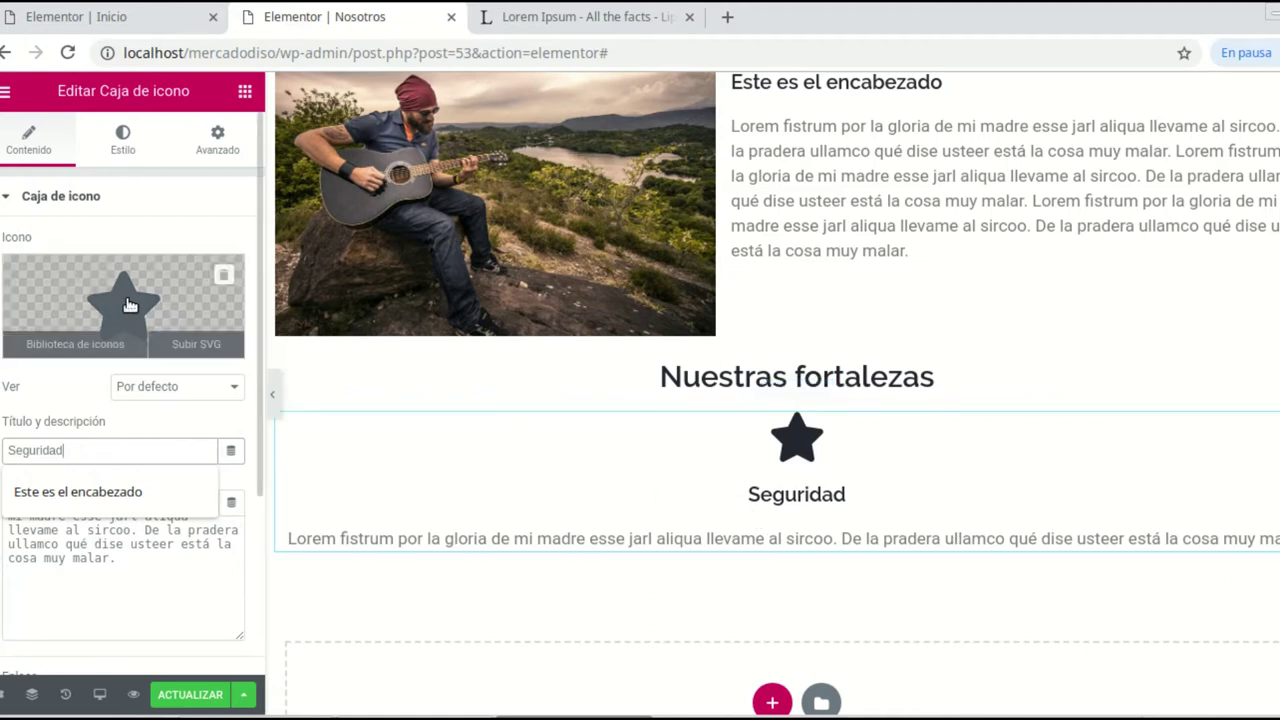
pyautogui.click(129, 304)
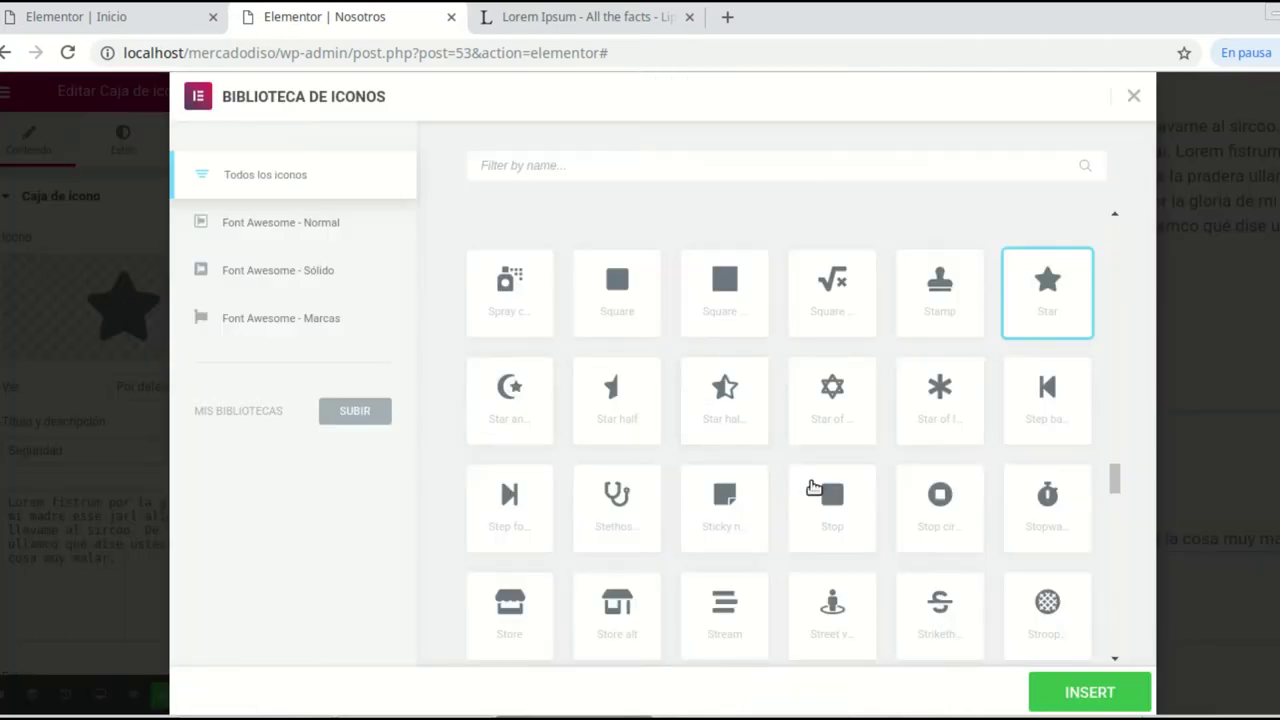
pyautogui.scroll(-1, 829, 414)
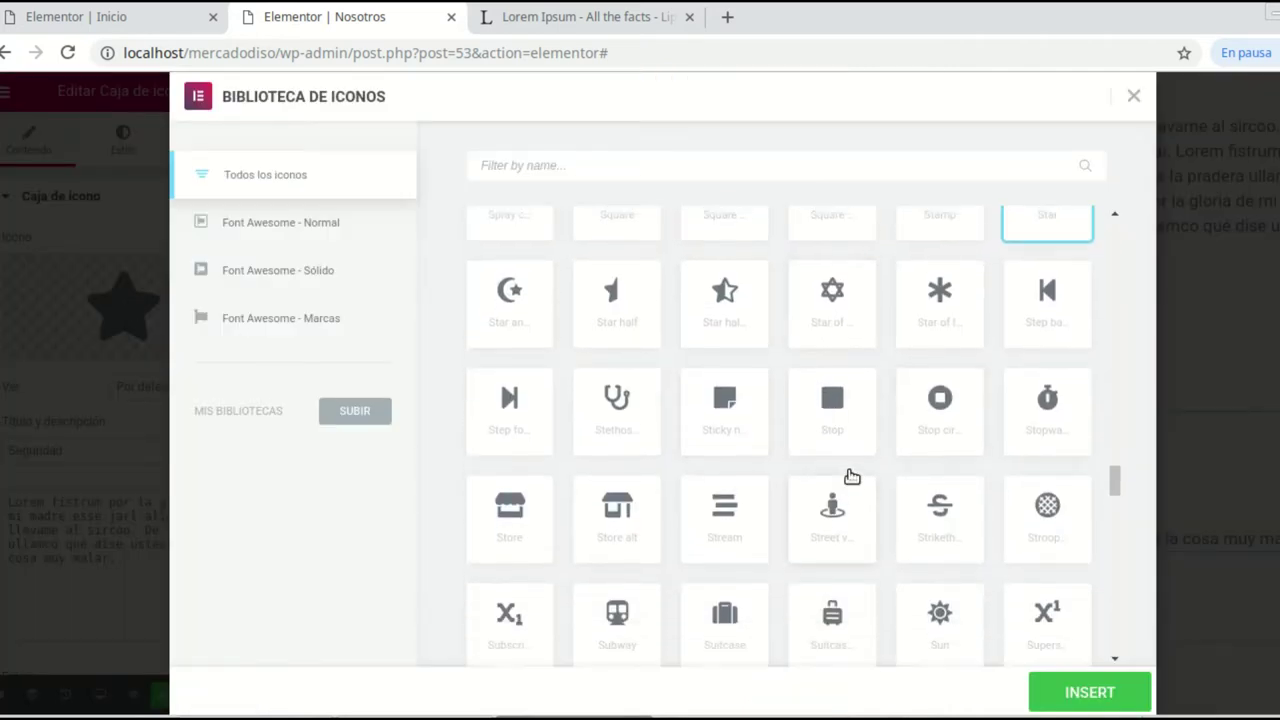
pyautogui.scroll(2, 851, 477)
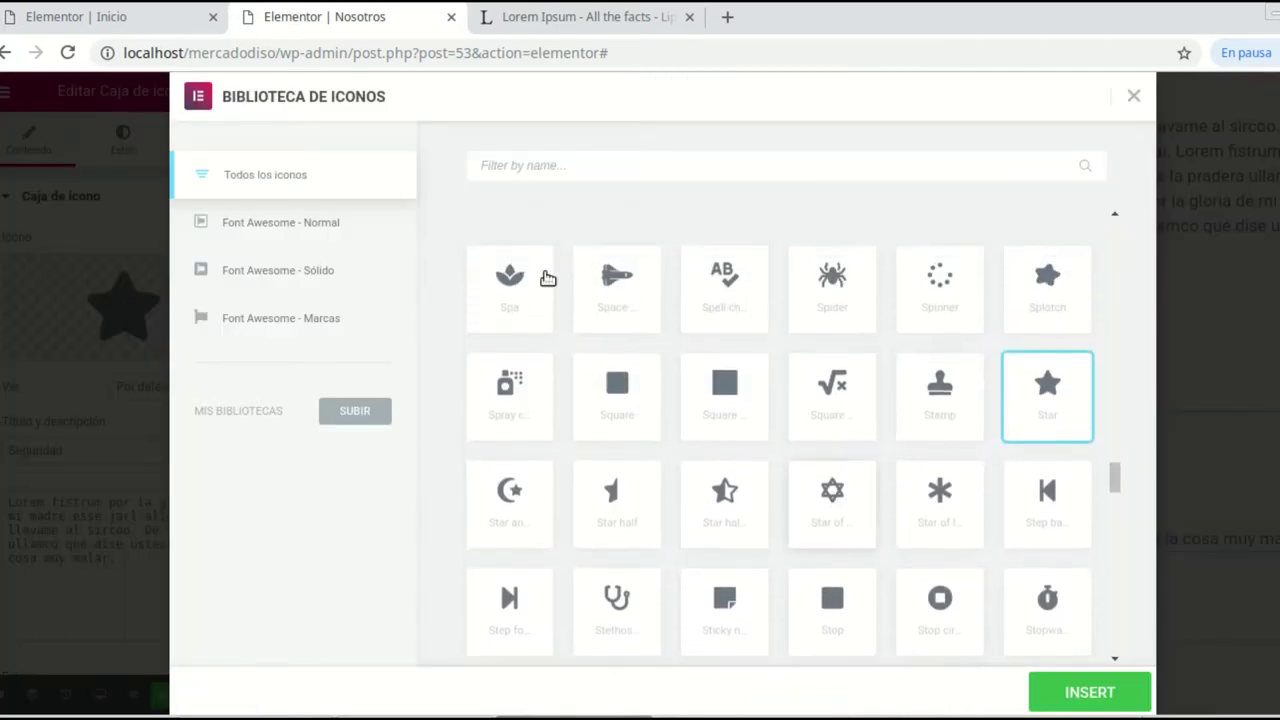
pyautogui.click(533, 168)
pyautogui.write('segur')
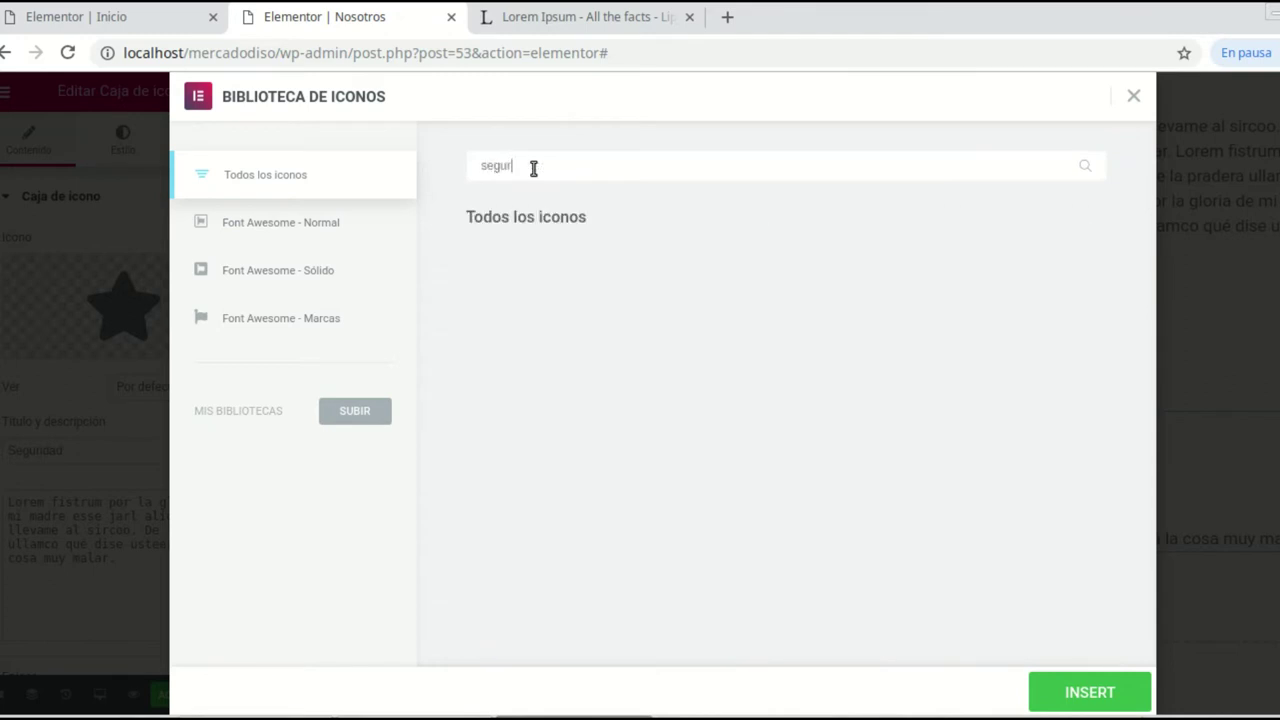
pyautogui.write('u')
pyautogui.press('BackSpace')
pyautogui.press('BackSpace')
pyautogui.write('cur')
pyautogui.press('BackSpace')
pyautogui.press('BackSpace')
pyautogui.press('BackSpace')
pyautogui.press('BackSpace')
pyautogui.press('BackSpace')
pyautogui.press('BackSpace')
pyautogui.press('BackSpace')
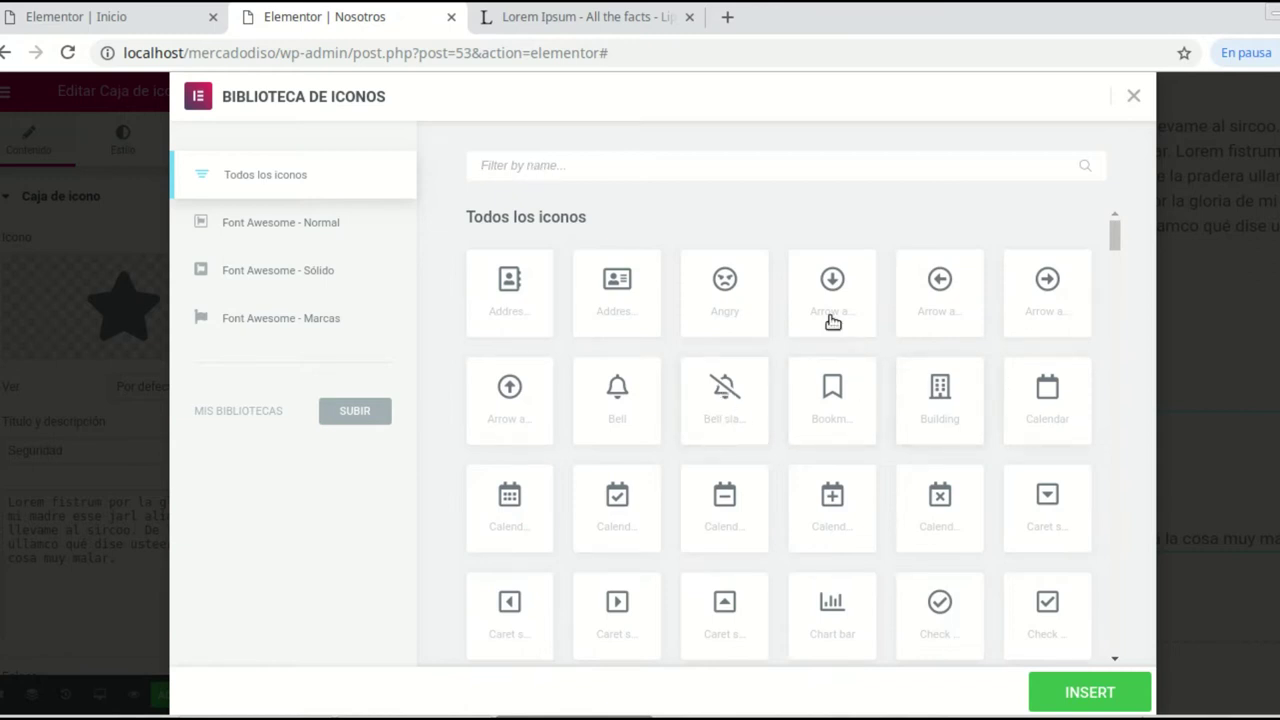
# Step: Choose the outlined Bell icon from the library and insert it in the icon box
pyautogui.scroll(-1, 750, 486)
pyautogui.click(625, 347)
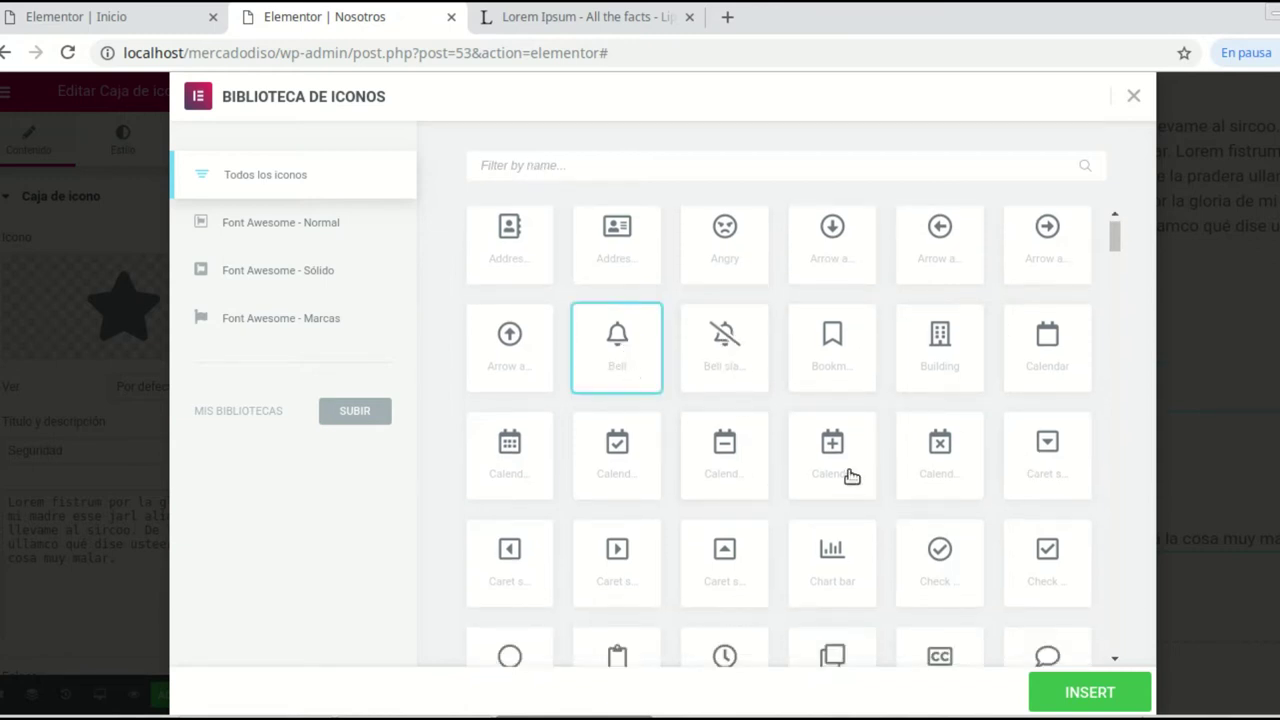
pyautogui.click(1089, 693)
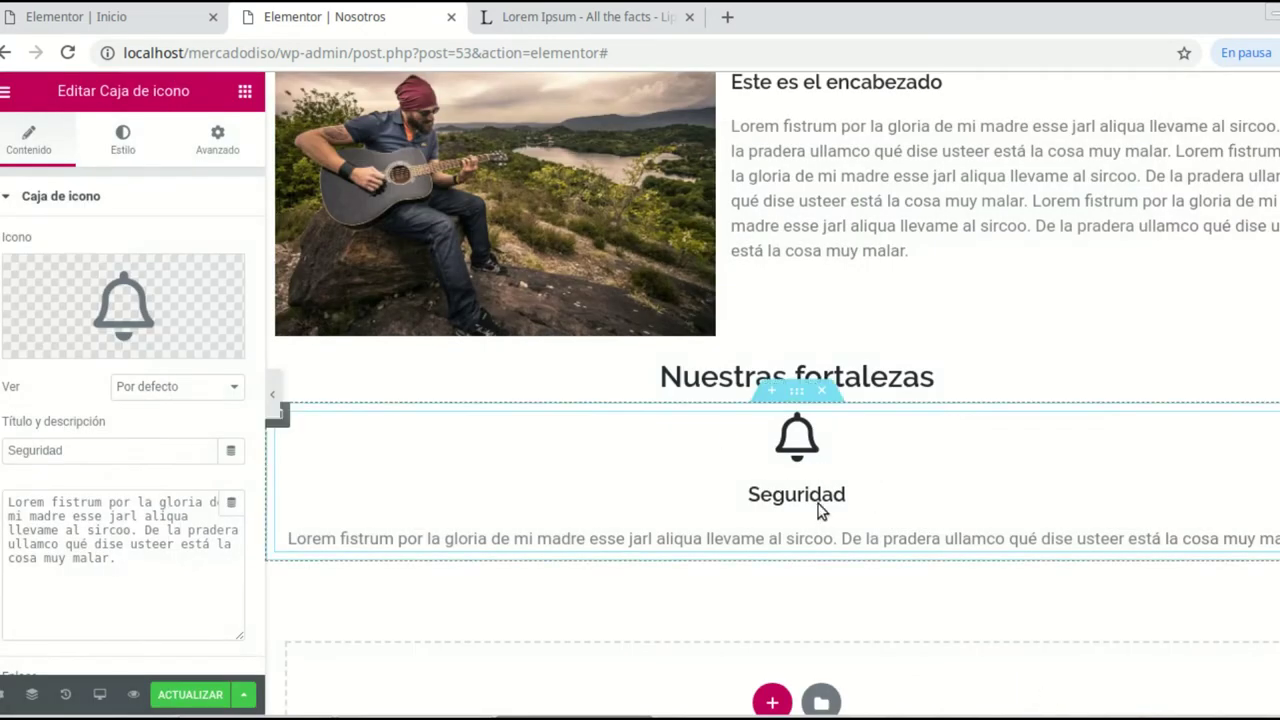
# Step: Copy the icon box's placeholder description and paste it once below itself to make two paragraphs
pyautogui.click(117, 557)
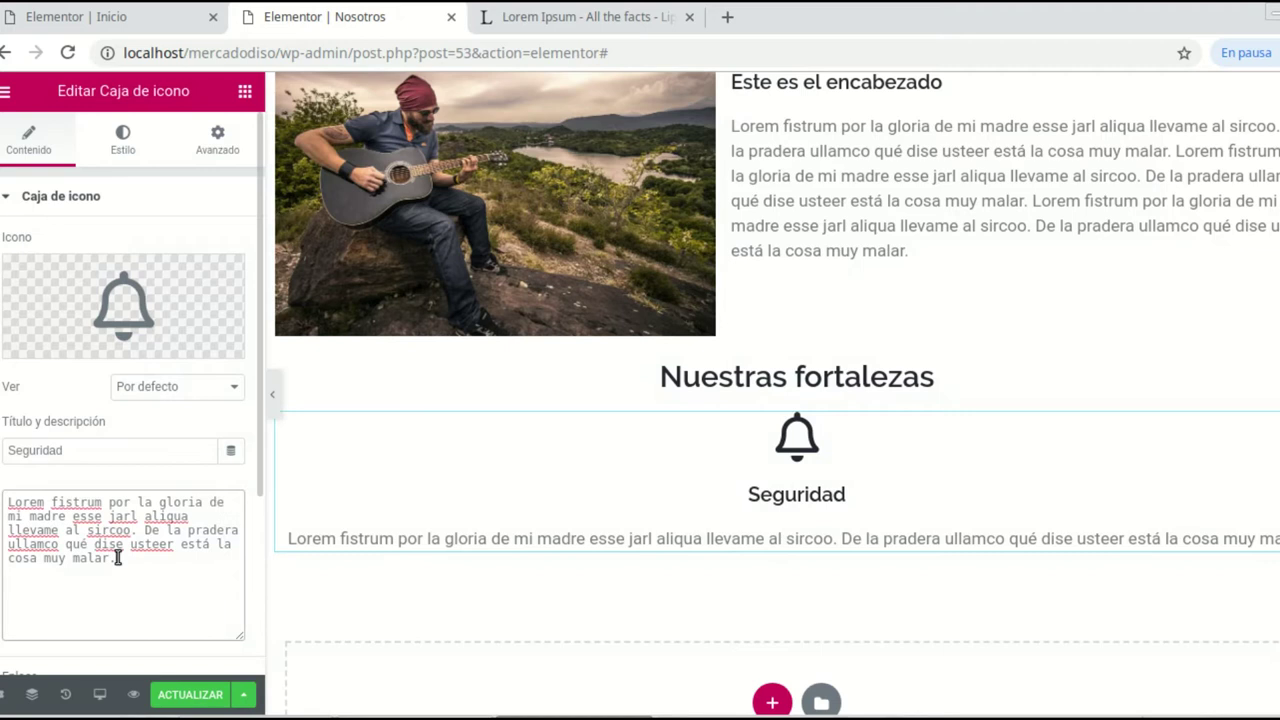
pyautogui.moveTo(117, 557); pyautogui.dragTo(4, 503)
pyautogui.rightClick(31, 518)
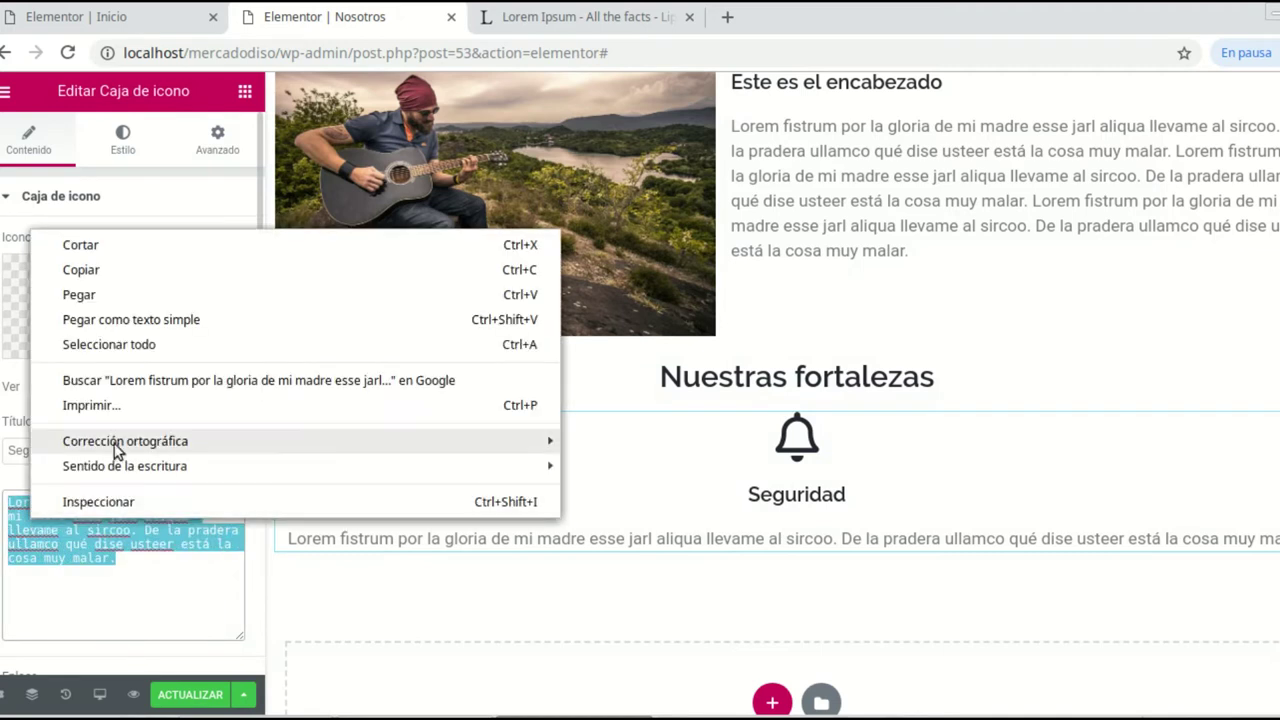
pyautogui.click(100, 272)
pyautogui.doubleClick(148, 568)
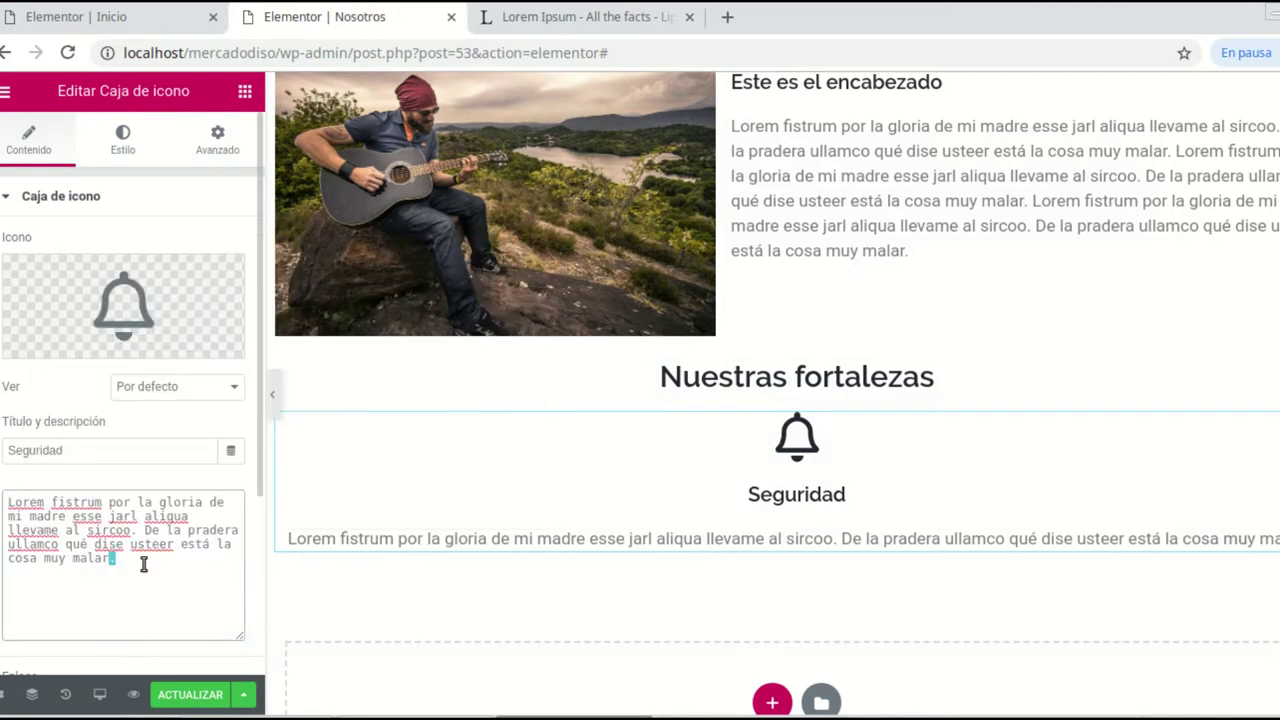
pyautogui.rightClick(90, 574)
pyautogui.click(151, 420)
pyautogui.scroll(-1, 691, 474)
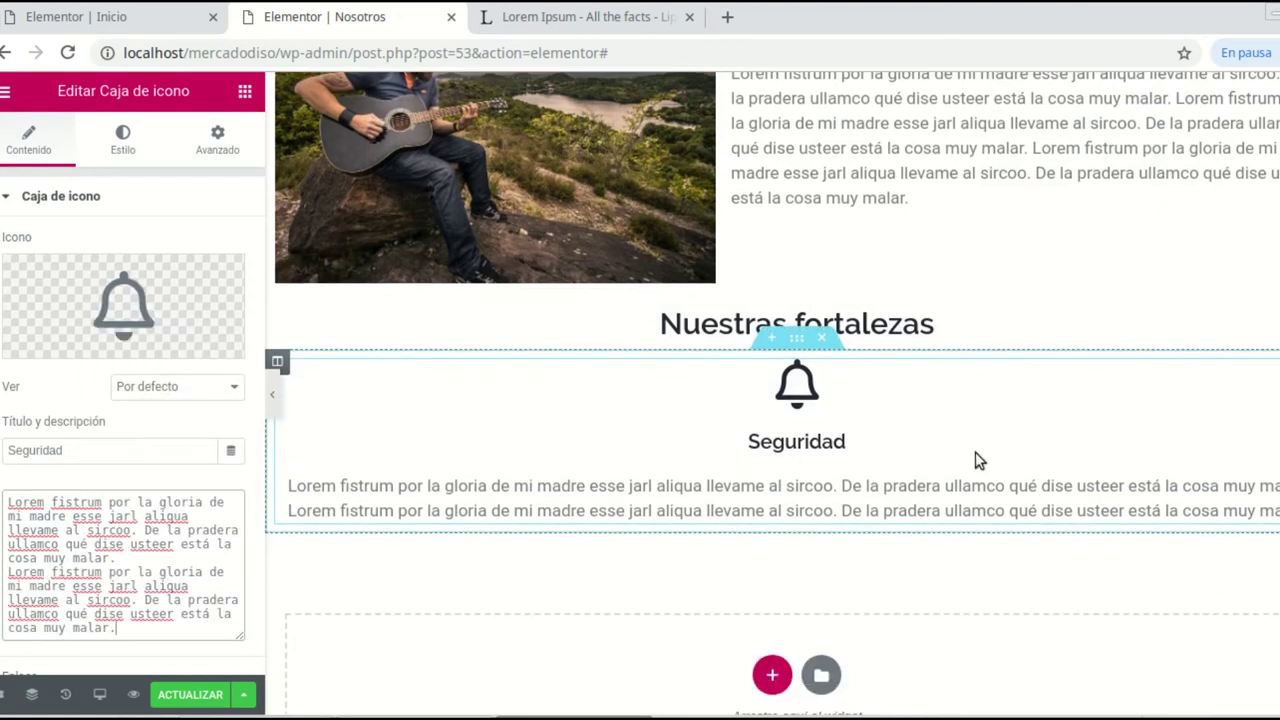
pyautogui.scroll(1, 685, 462)
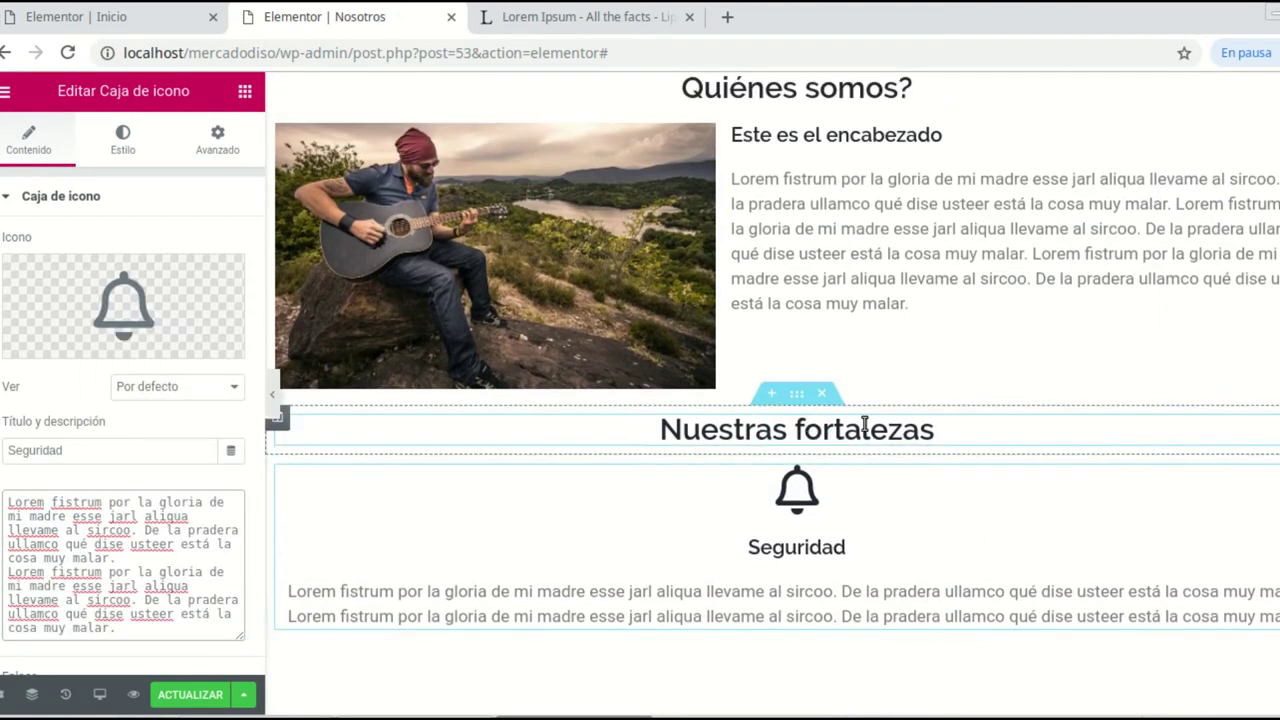
# Step: Set the bell icon's primary color to #D85151 and its size to 35
pyautogui.click(123, 136)
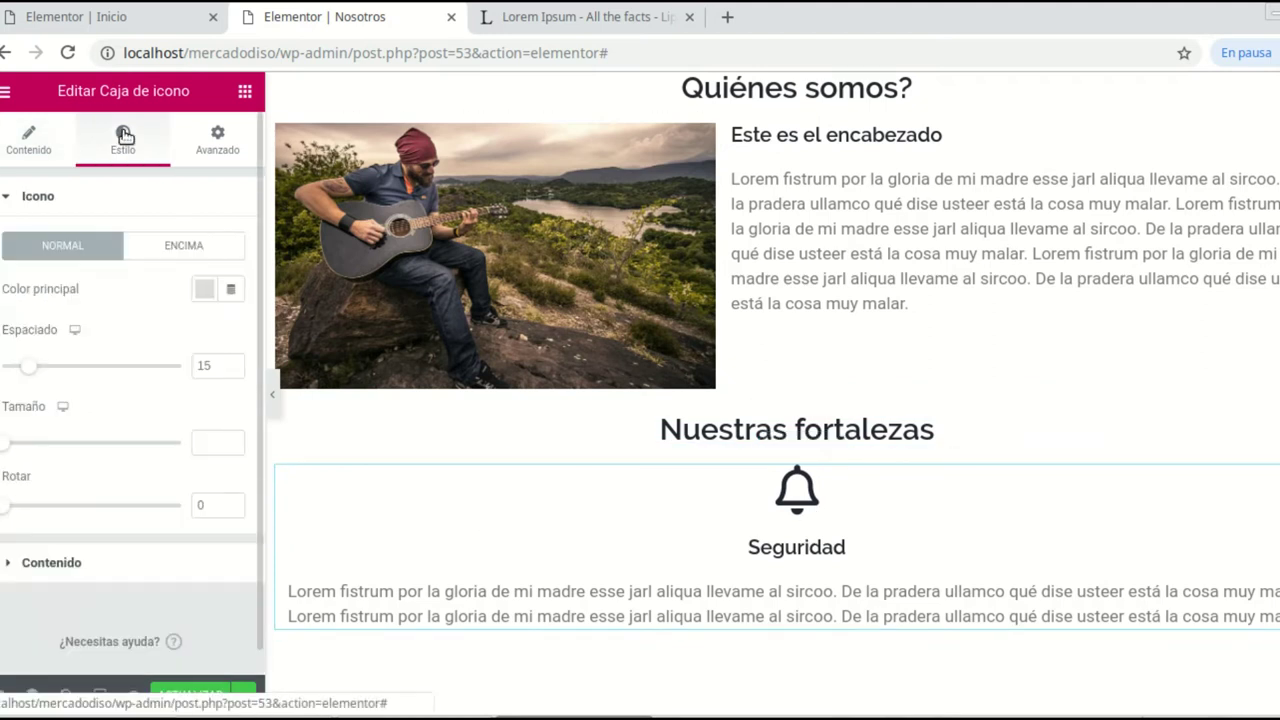
pyautogui.click(11, 200)
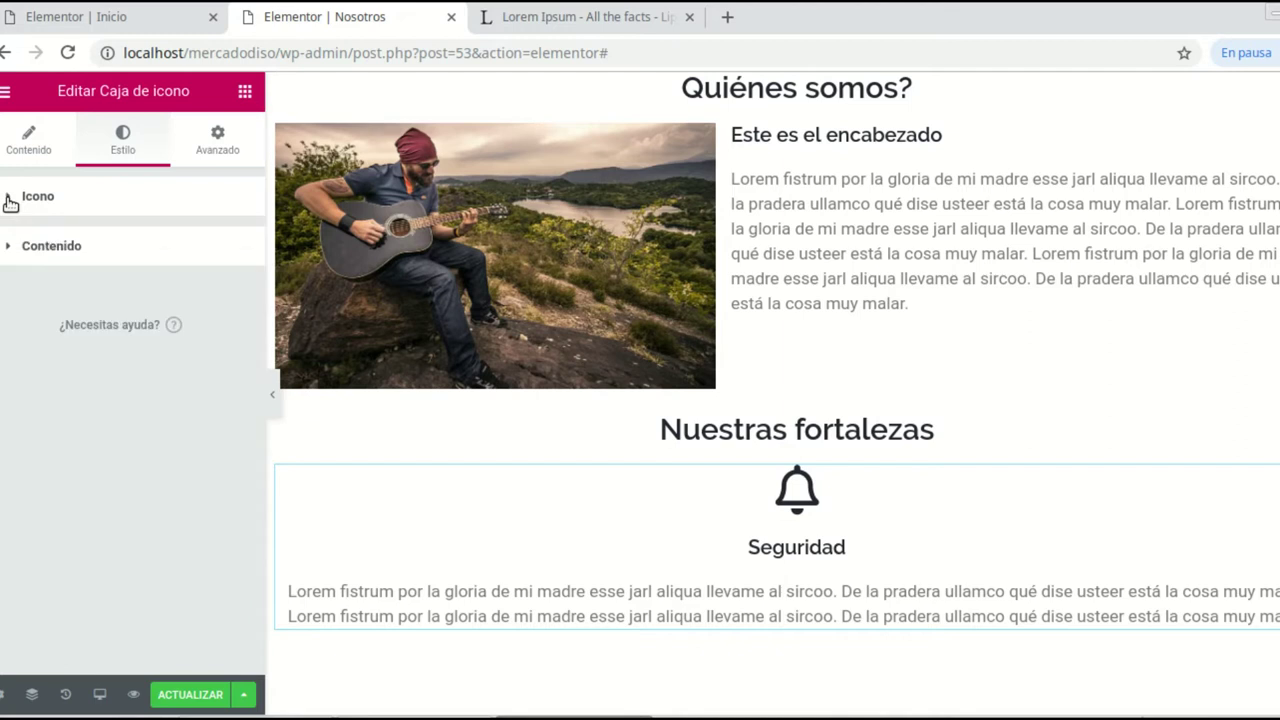
pyautogui.click(11, 200)
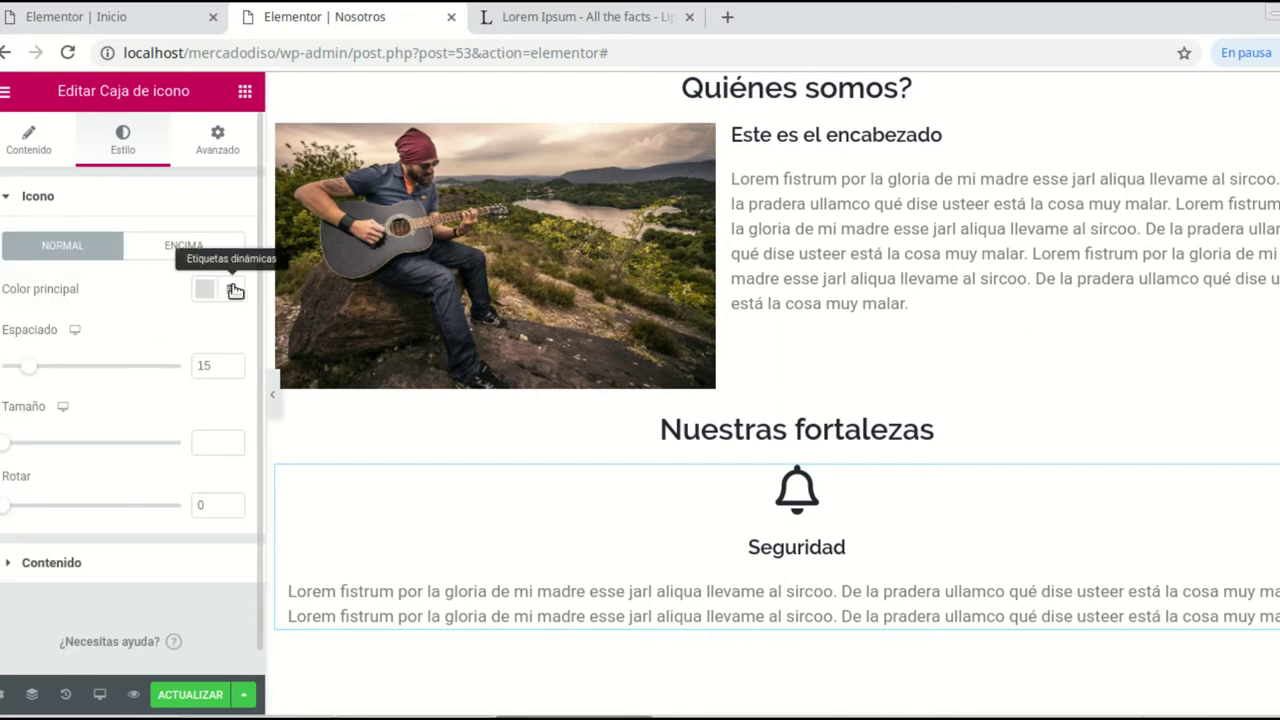
pyautogui.click(200, 290)
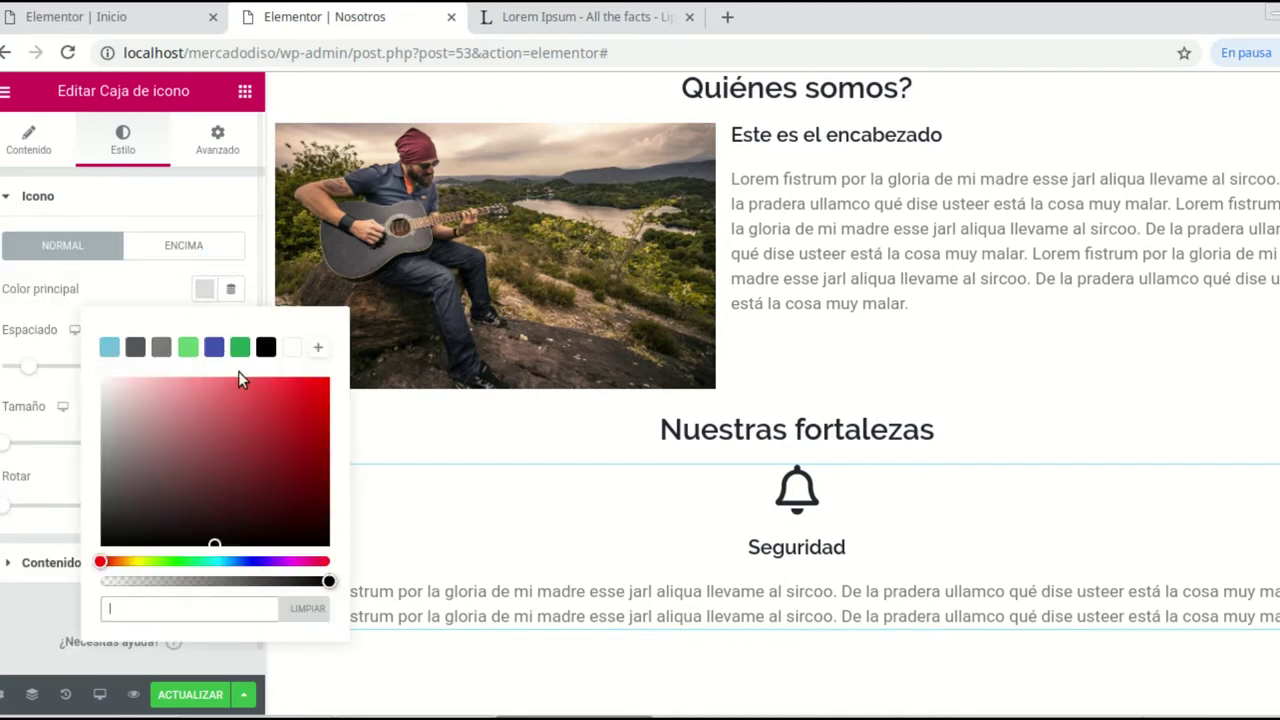
pyautogui.click(243, 407)
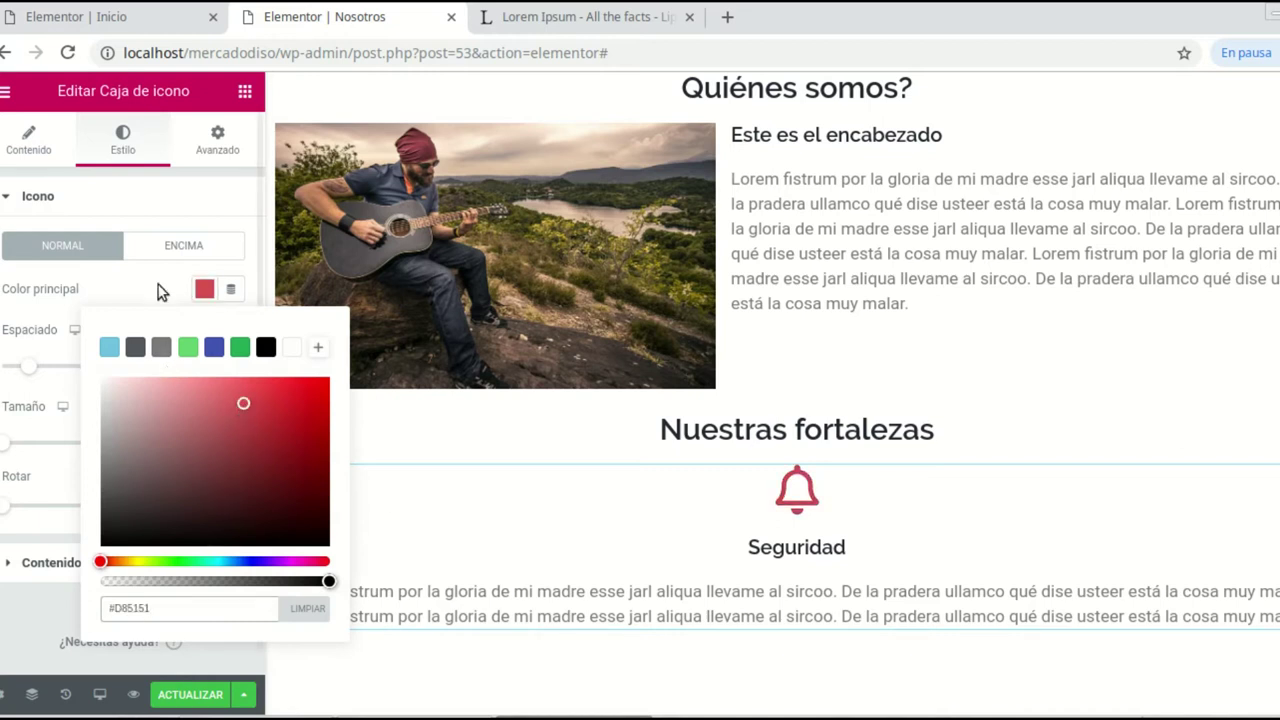
pyautogui.click(165, 288)
pyautogui.moveTo(22, 443)
pyautogui.mouseDown()
pyautogui.moveTo(7, 447)
pyautogui.moveTo(20, 447)
pyautogui.mouseUp()
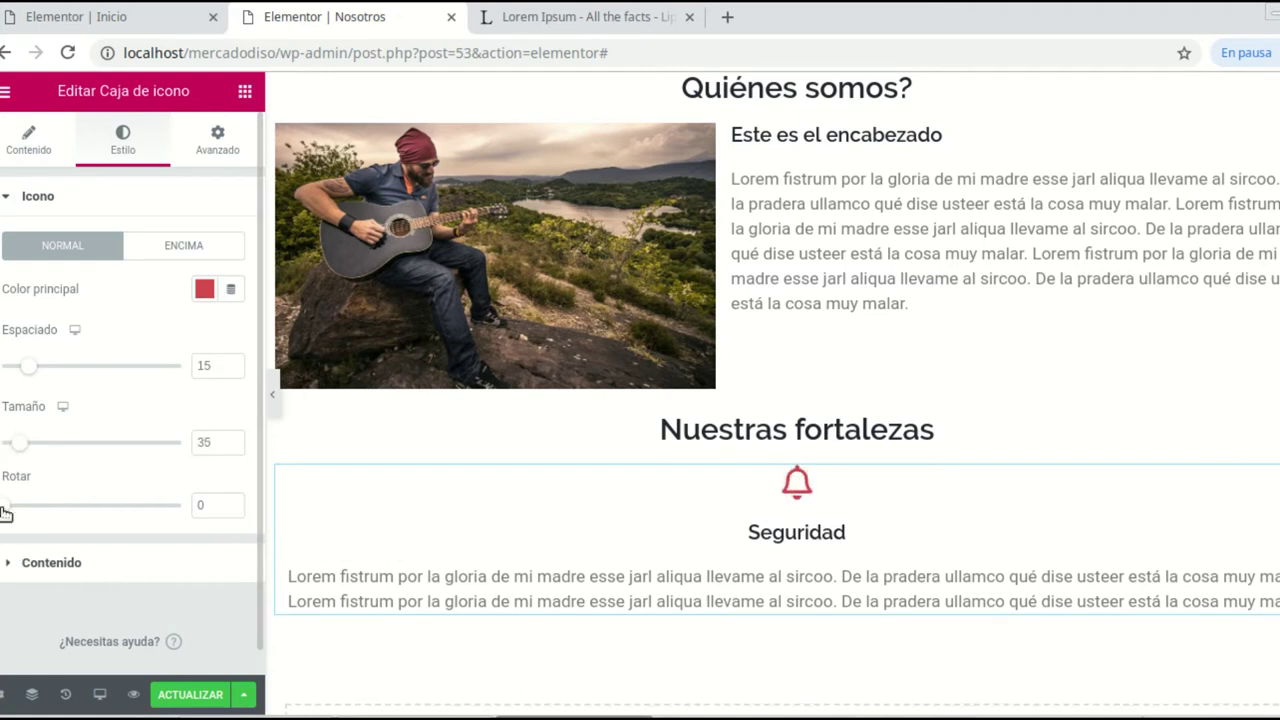
pyautogui.moveTo(7, 509)
pyautogui.mouseDown()
pyautogui.moveTo(23, 504)
pyautogui.moveTo(7, 513)
pyautogui.mouseUp()
# Step: Open the icon box's content style settings for alignment, title and description
pyautogui.scroll(-1, 60, 497)
pyautogui.click(31, 546)
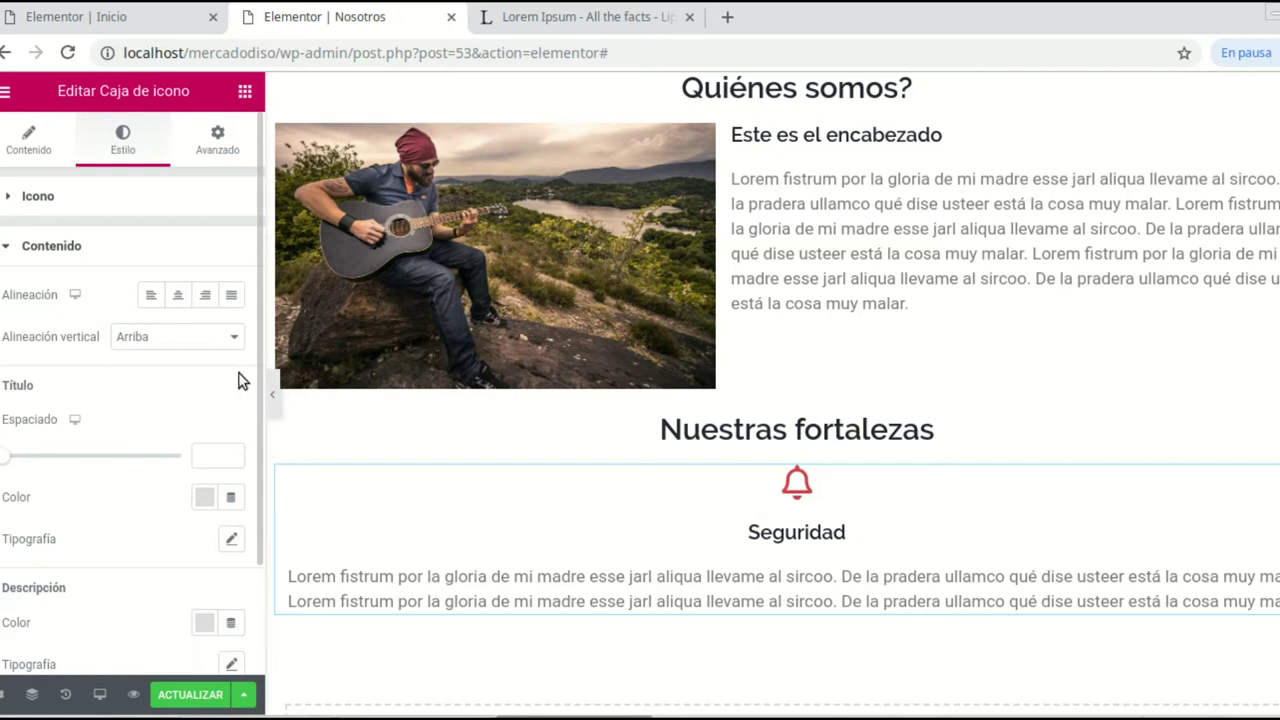
pyautogui.scroll(-1, 200, 375)
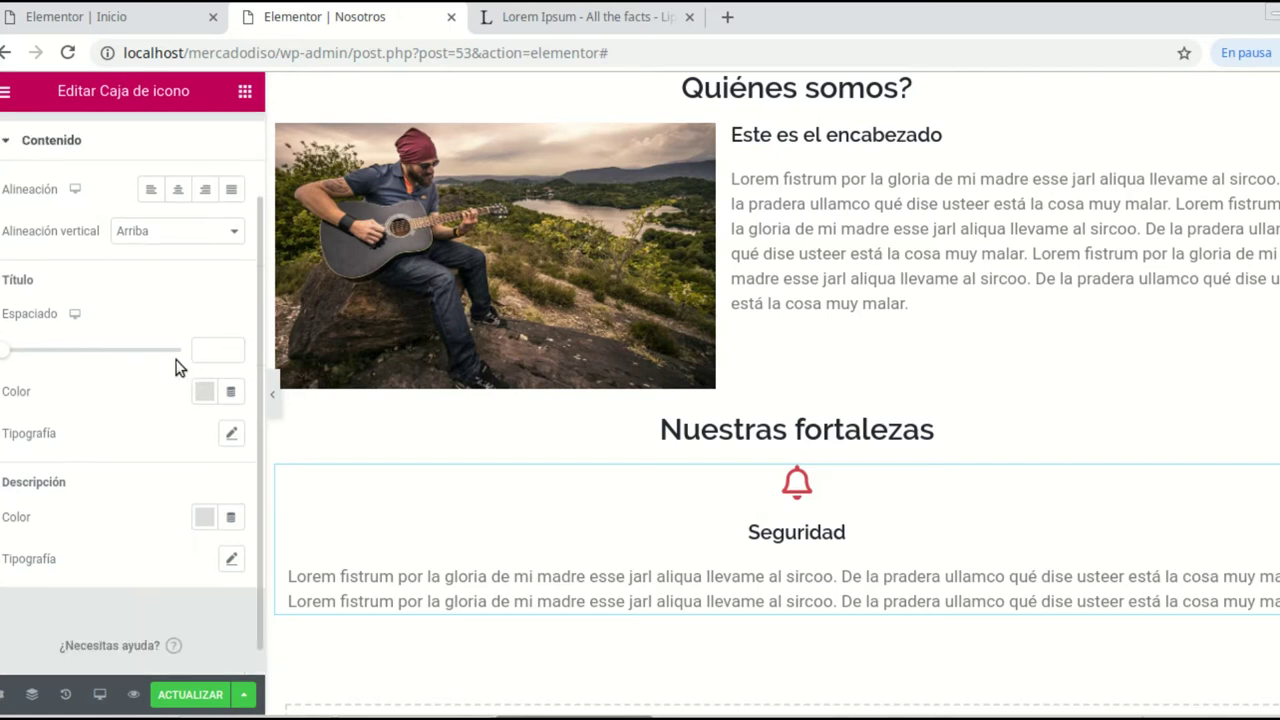
# Step: Center the icon box's content and set its title color to the green preset #23A455
pyautogui.click(176, 196)
pyautogui.click(204, 391)
pyautogui.click(392, 264)
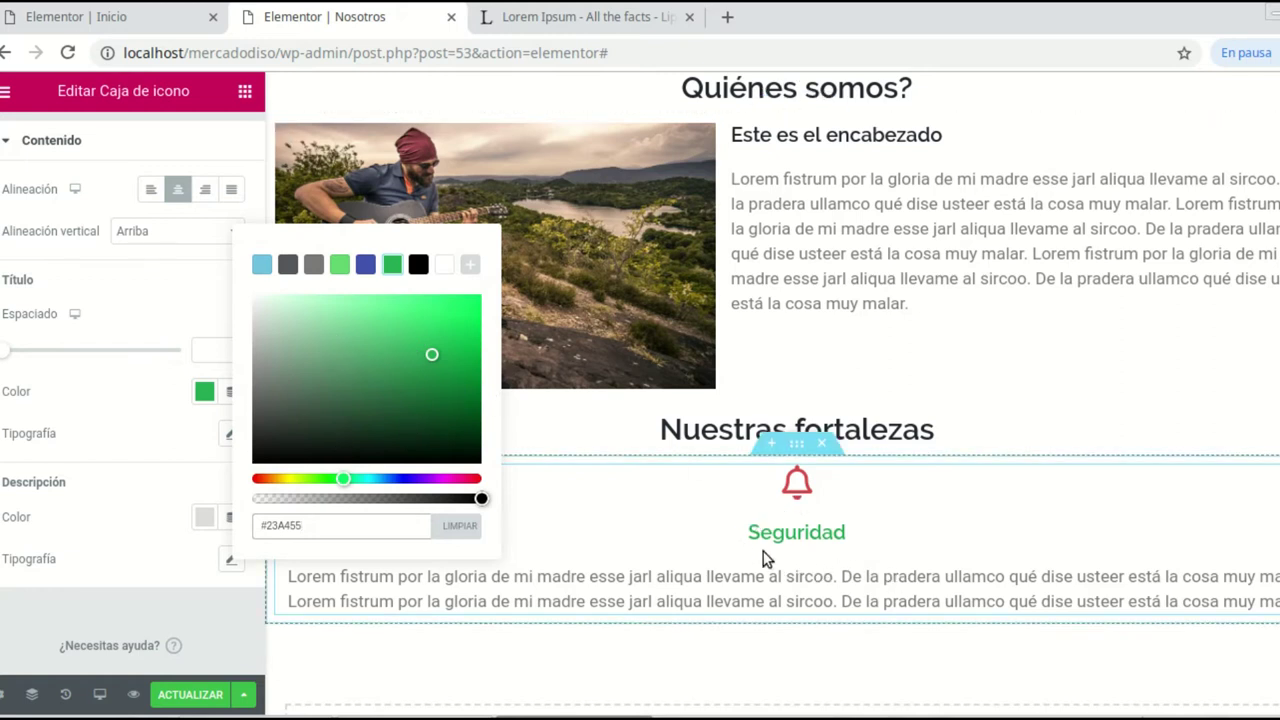
pyautogui.click(141, 432)
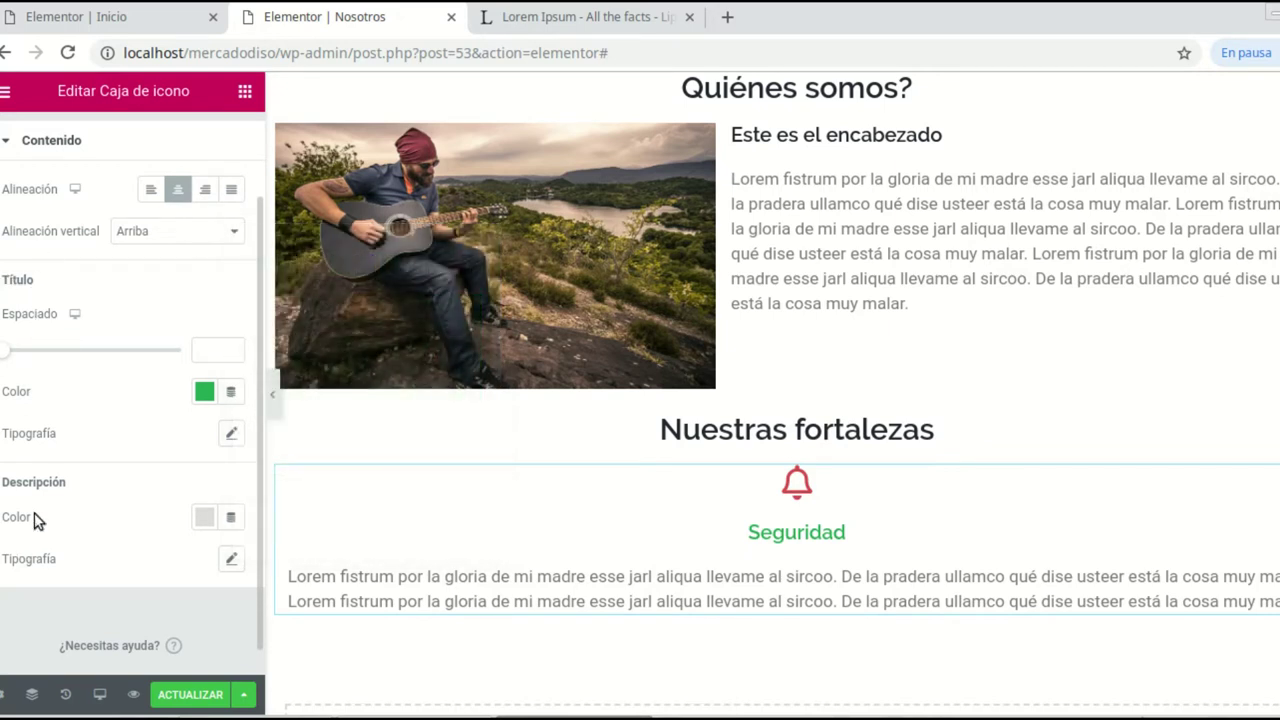
# Step: Set the icon box's description color to the gray preset #7A7A7A
pyautogui.scroll(-1, 60, 490)
pyautogui.click(204, 487)
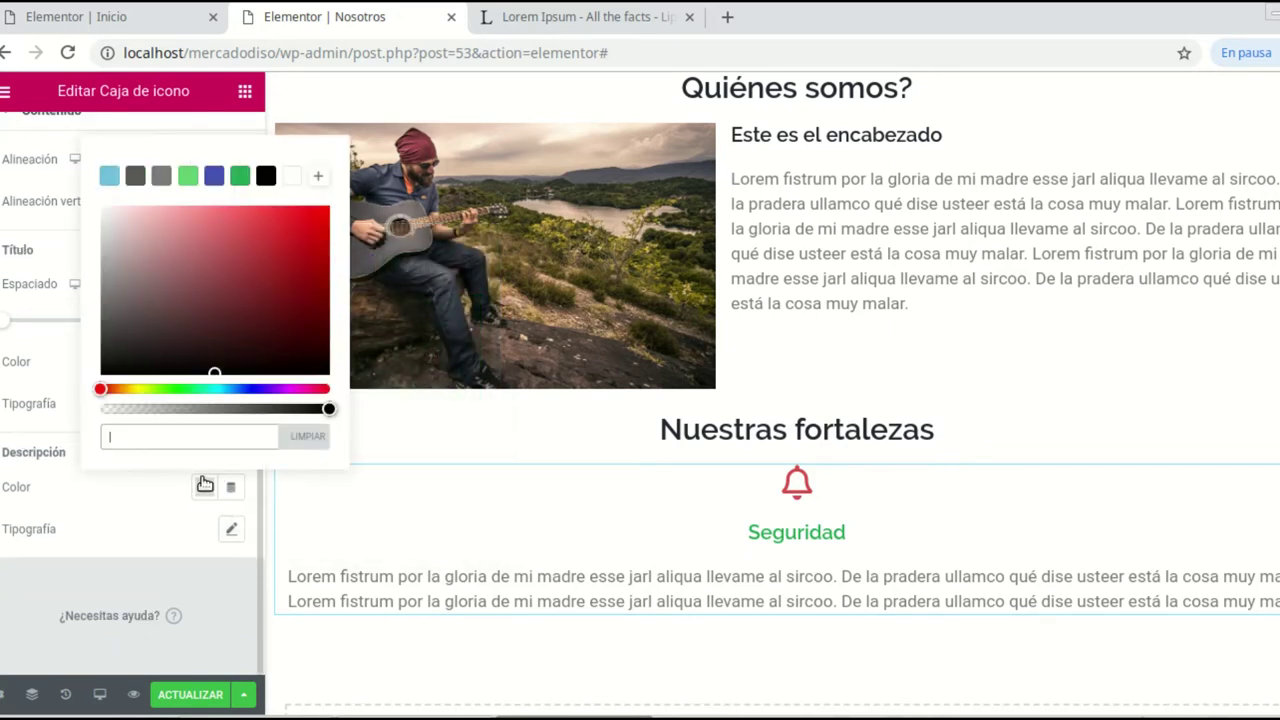
pyautogui.click(230, 269)
pyautogui.click(161, 176)
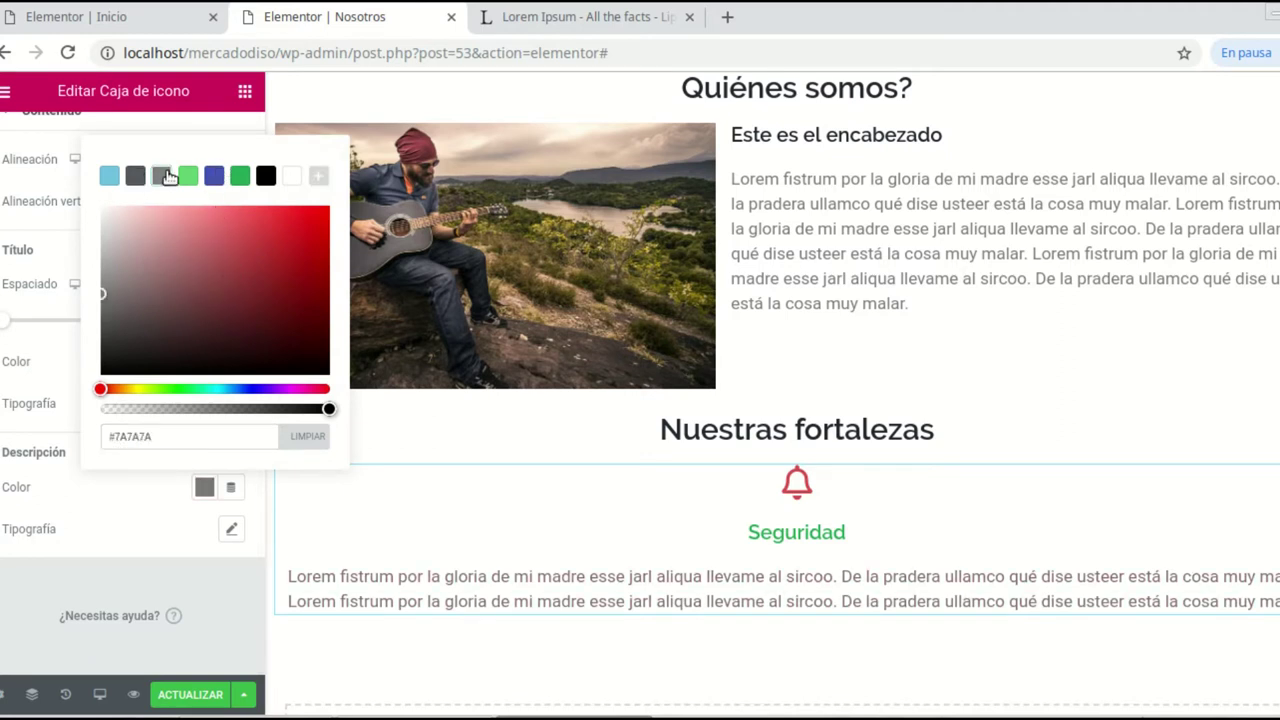
pyautogui.click(155, 538)
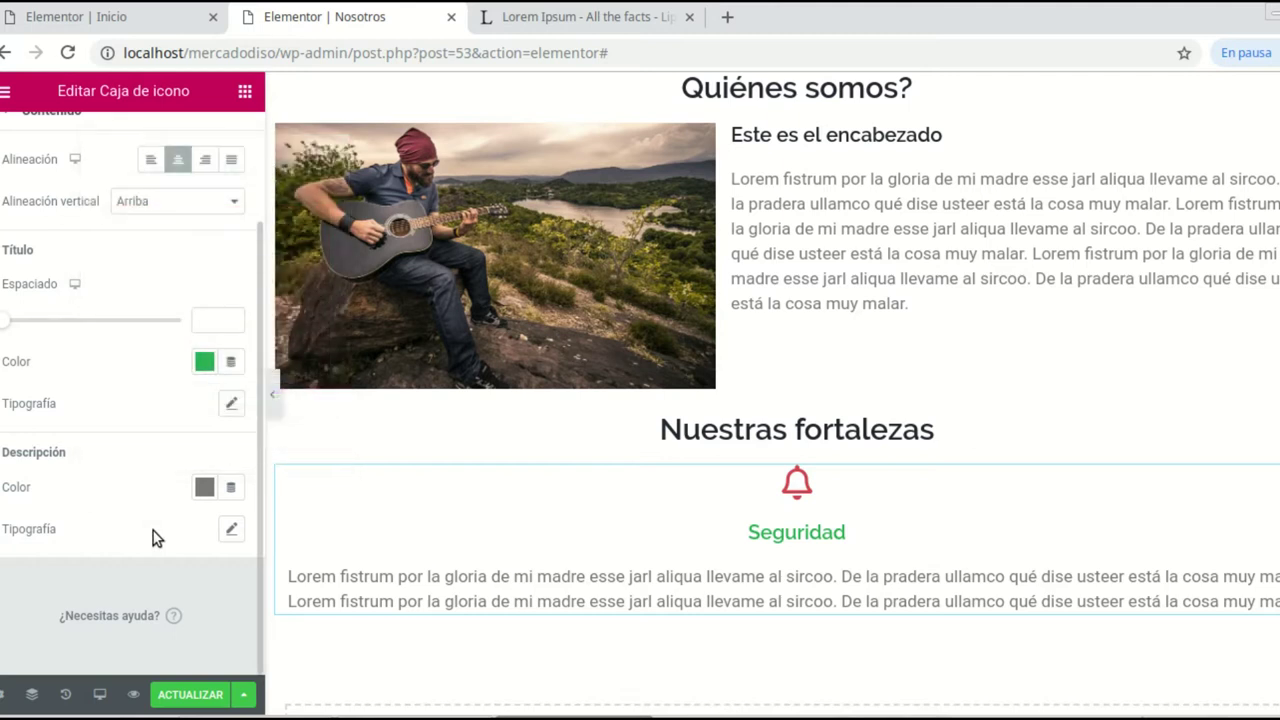
# Step: Duplicate the column holding the Seguridad icon box three times to make a row of four
pyautogui.scroll(-2, 914, 509)
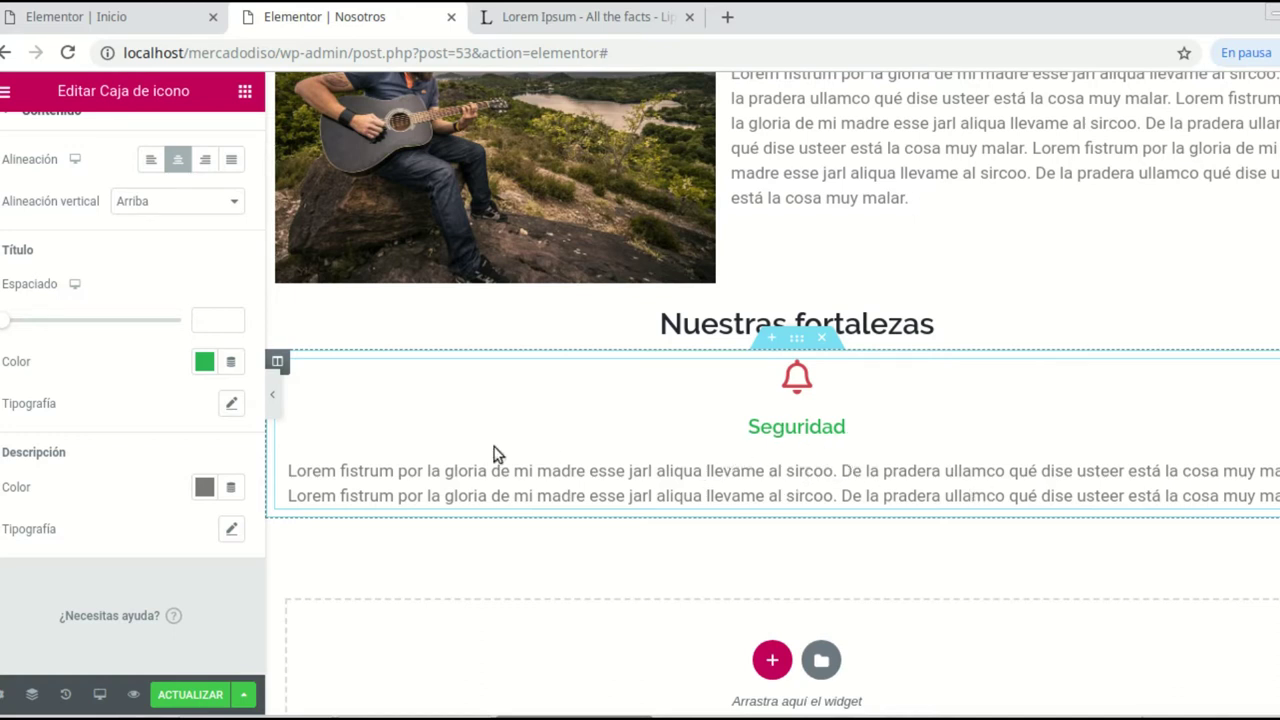
pyautogui.rightClick(282, 364)
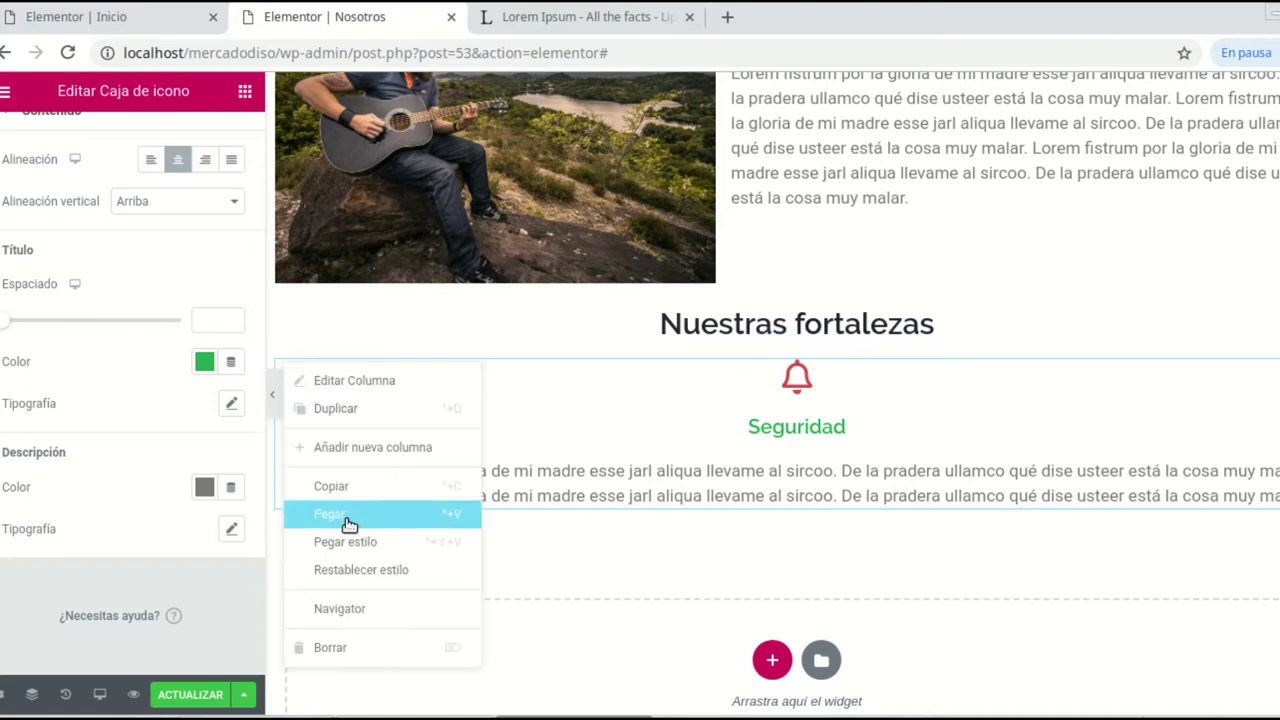
pyautogui.click(360, 411)
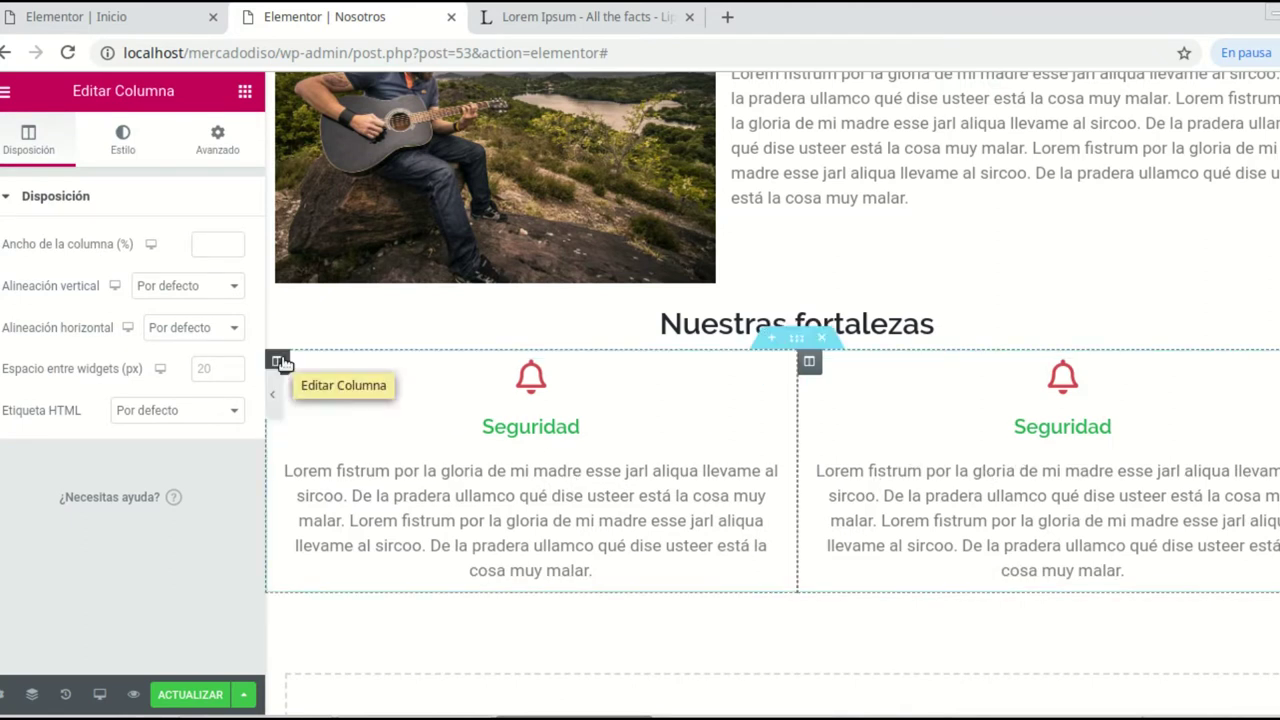
pyautogui.rightClick(282, 364)
pyautogui.click(333, 411)
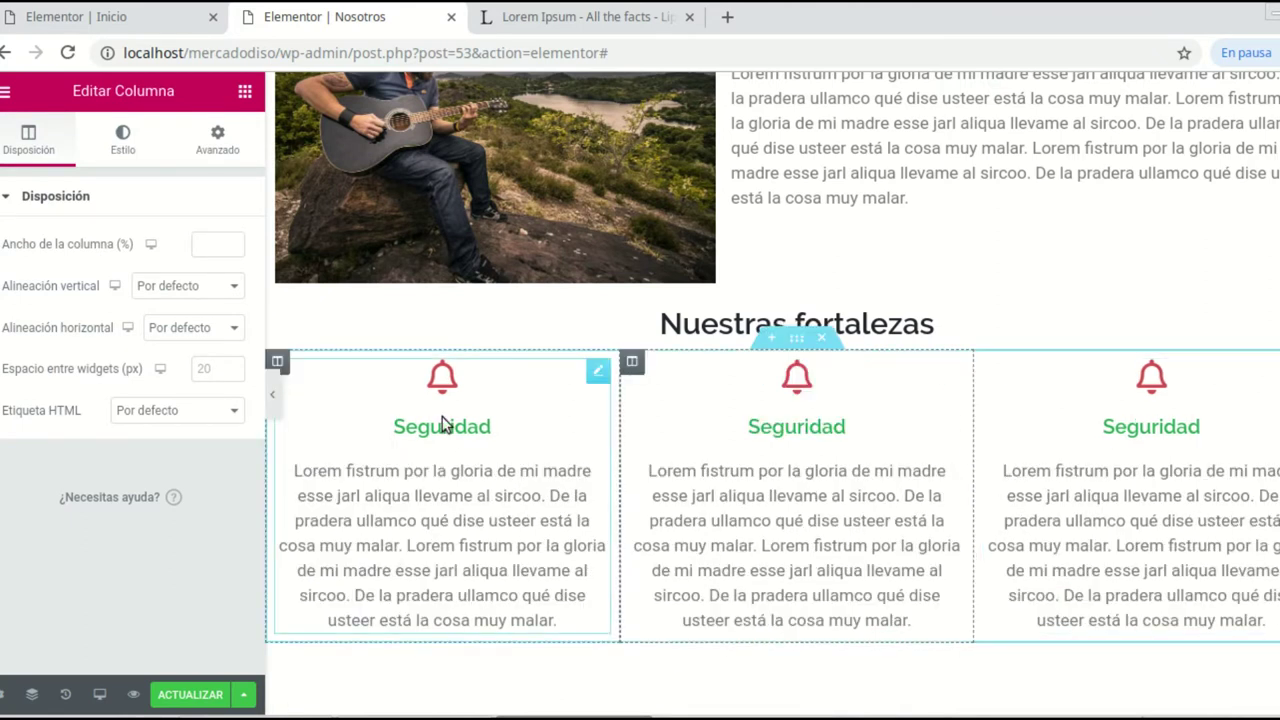
pyautogui.rightClick(278, 361)
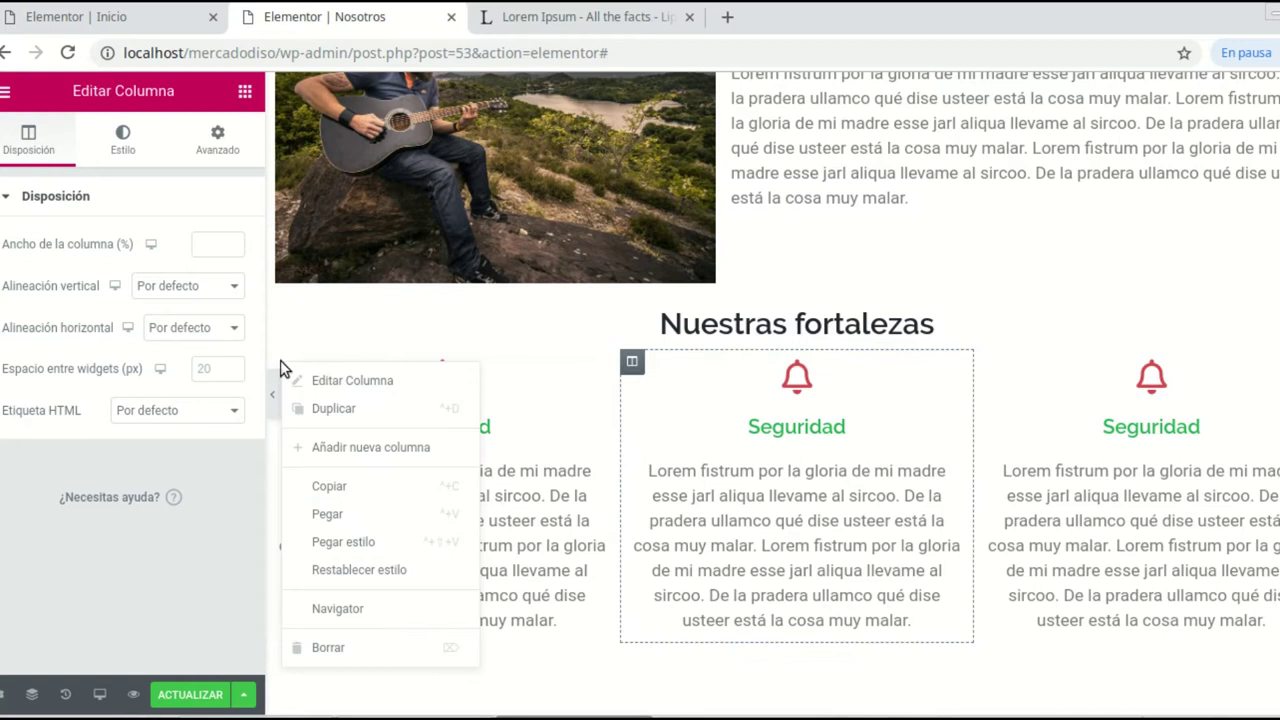
pyautogui.click(345, 409)
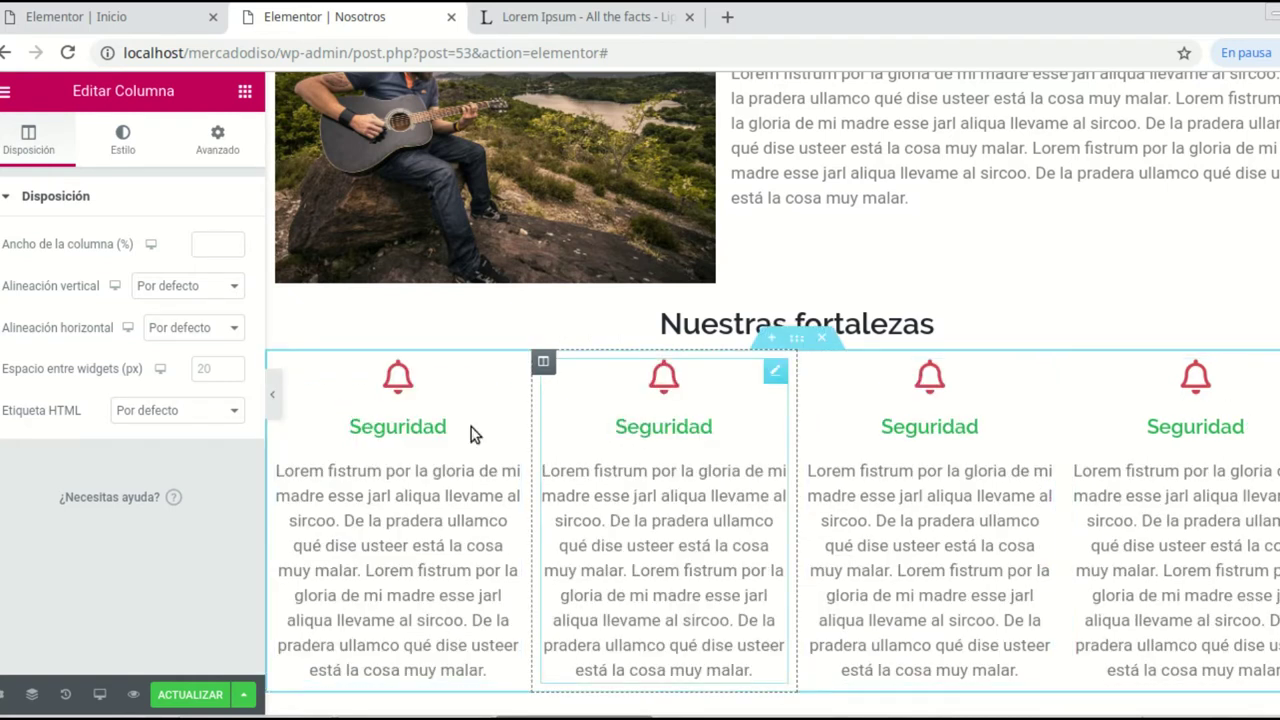
# Step: Add a single-column section below the four icon boxes and place a heading (Encabezado) widget in it
pyautogui.click(436, 628)
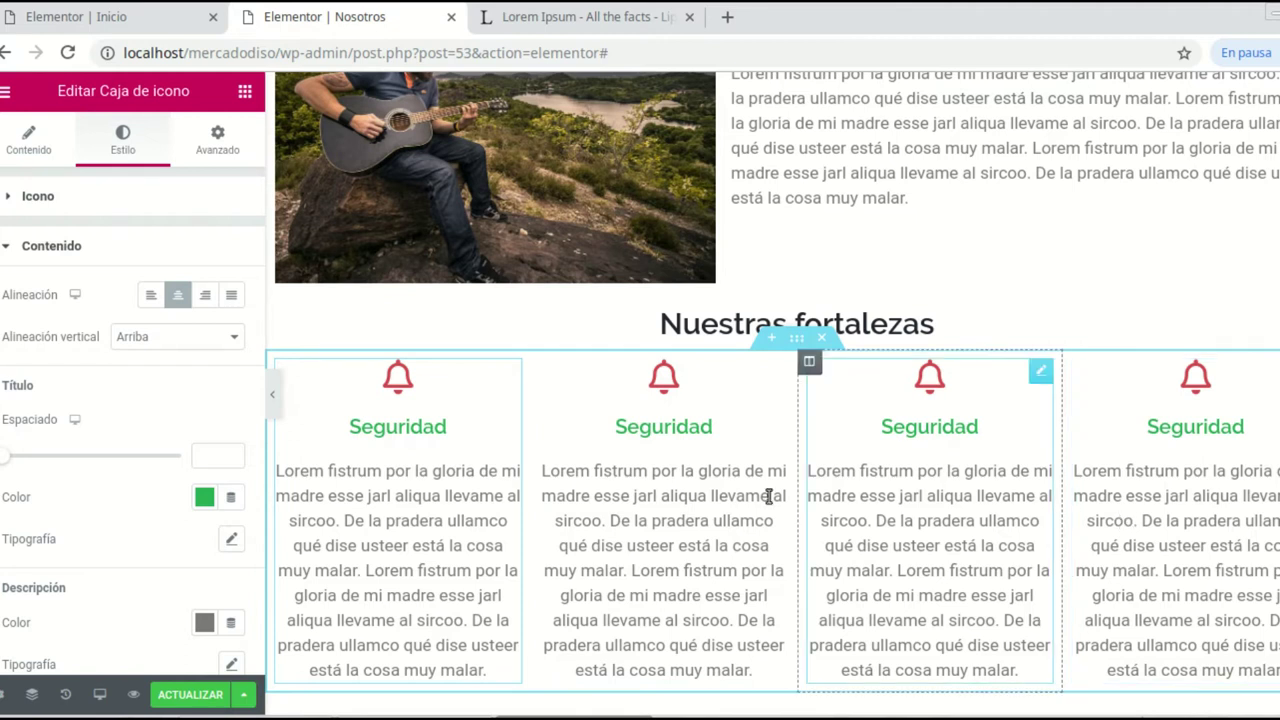
pyautogui.scroll(-3, 1000, 482)
pyautogui.scroll(2, 999, 480)
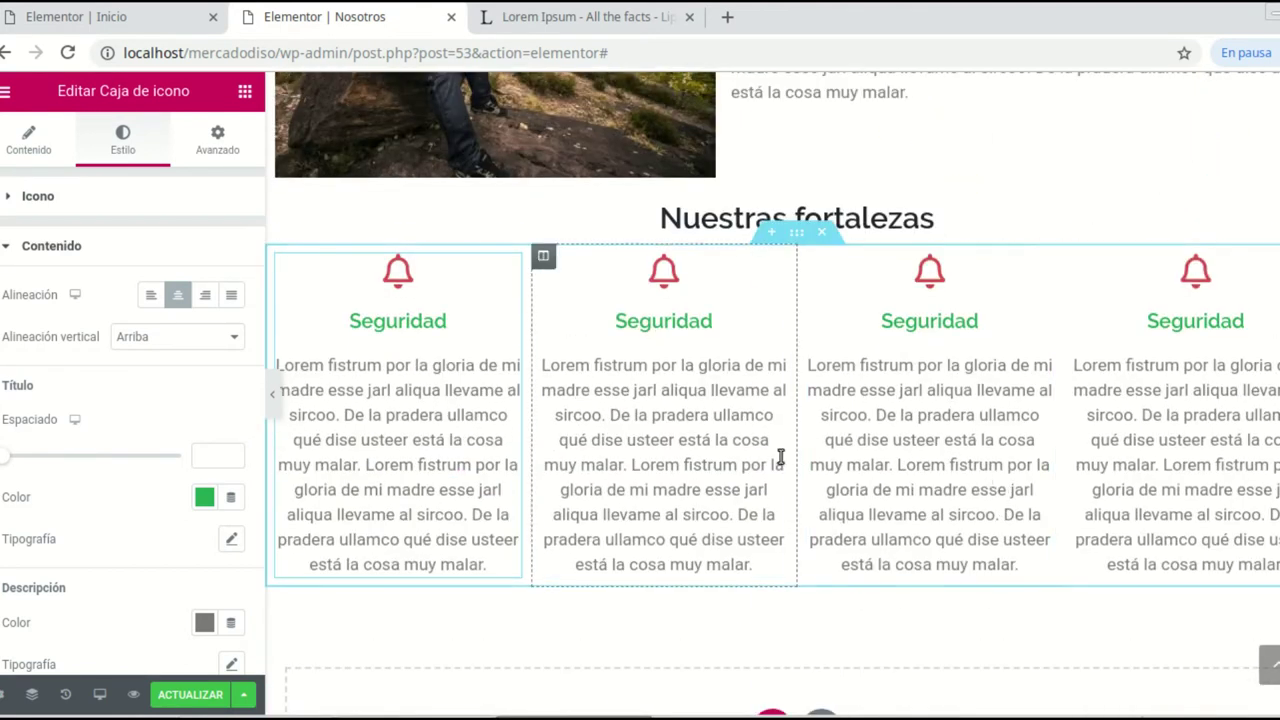
pyautogui.scroll(-3, 790, 460)
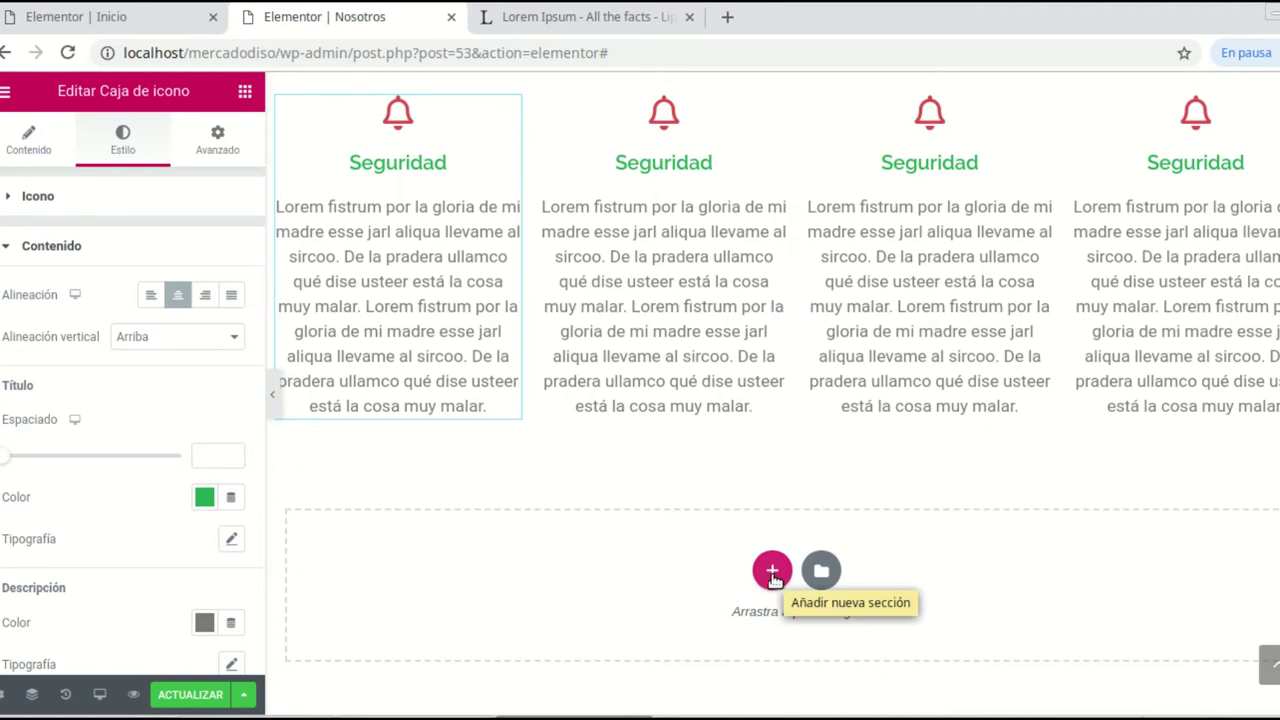
pyautogui.click(772, 575)
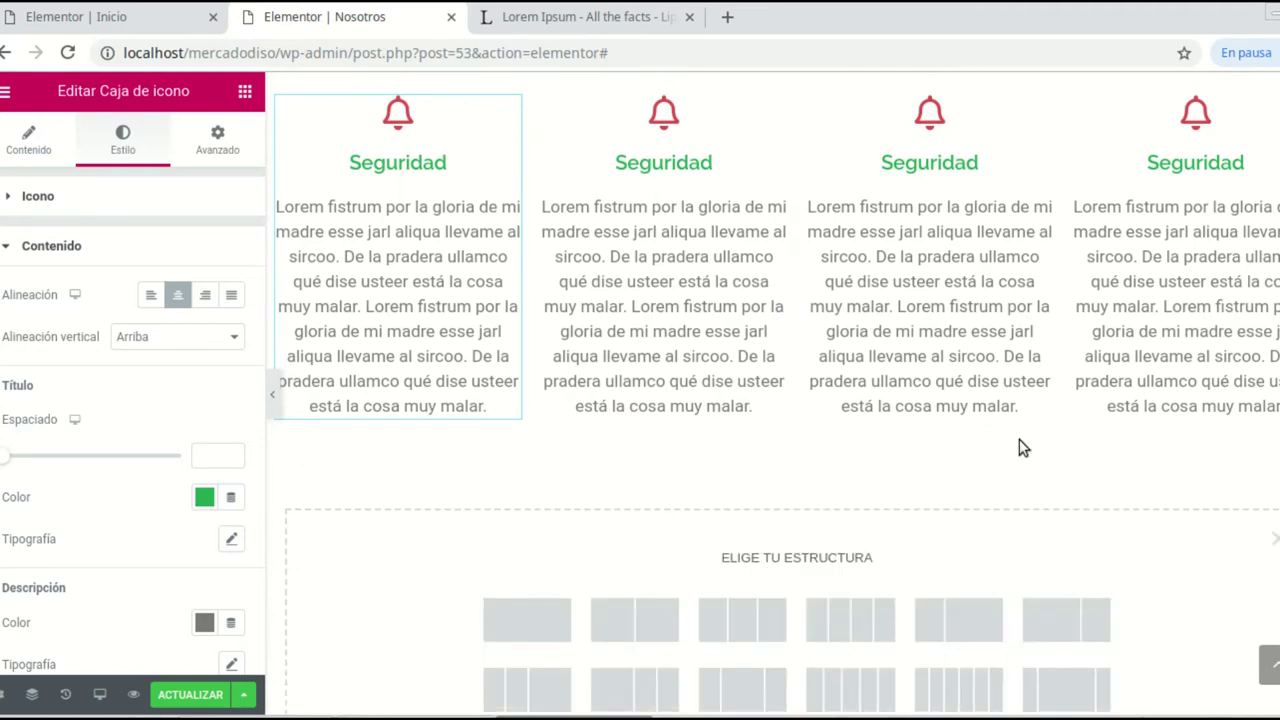
pyautogui.scroll(-1, 1022, 447)
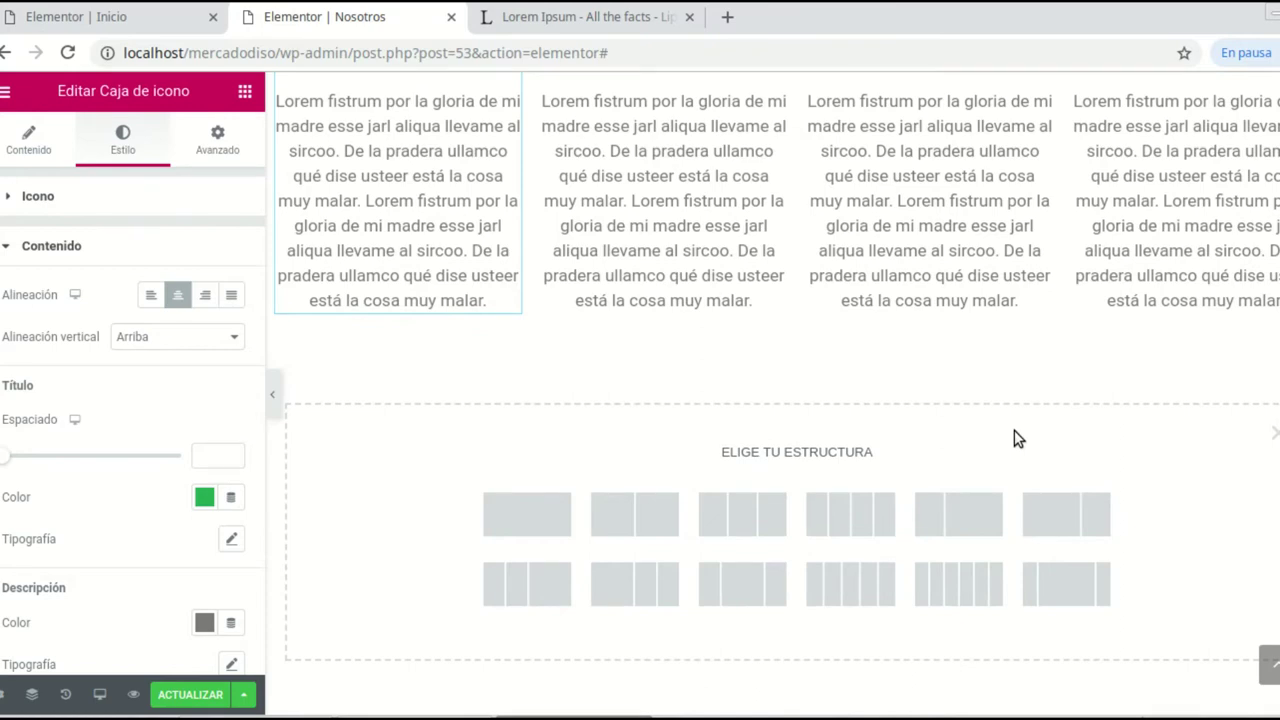
pyautogui.scroll(6, 1014, 435)
pyautogui.scroll(-4, 1110, 405)
pyautogui.scroll(-2, 1110, 405)
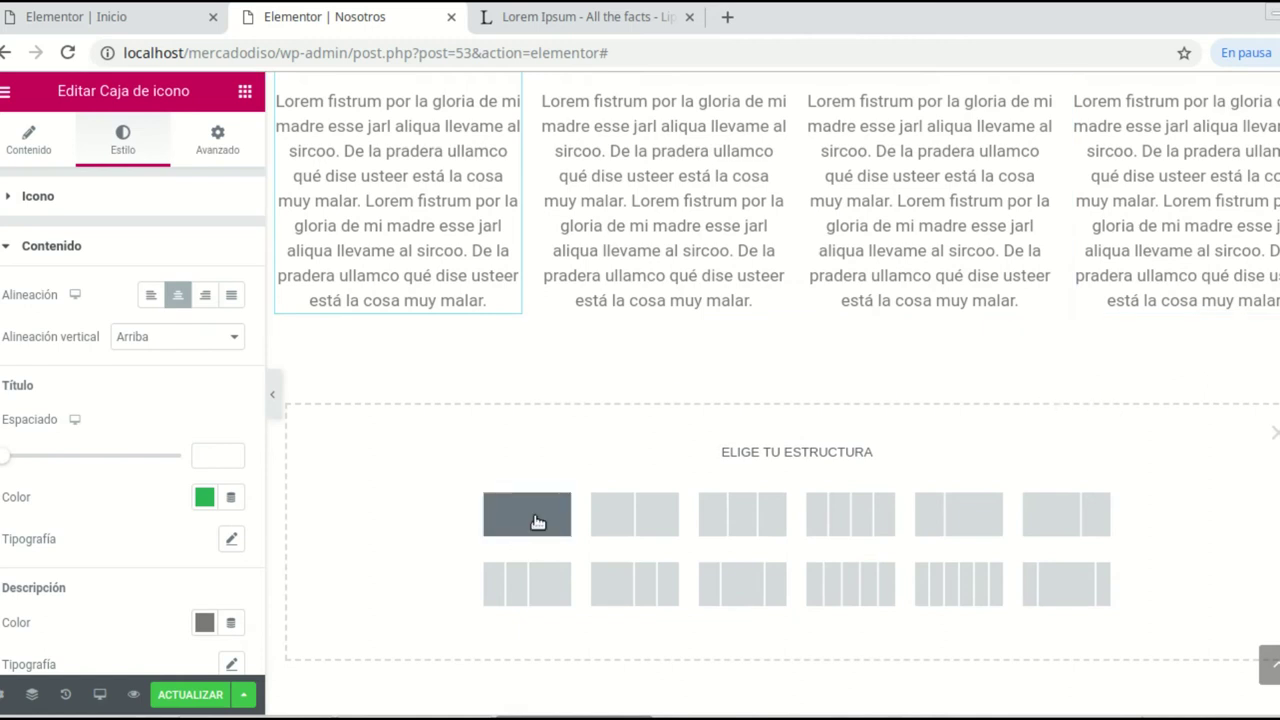
pyautogui.click(527, 514)
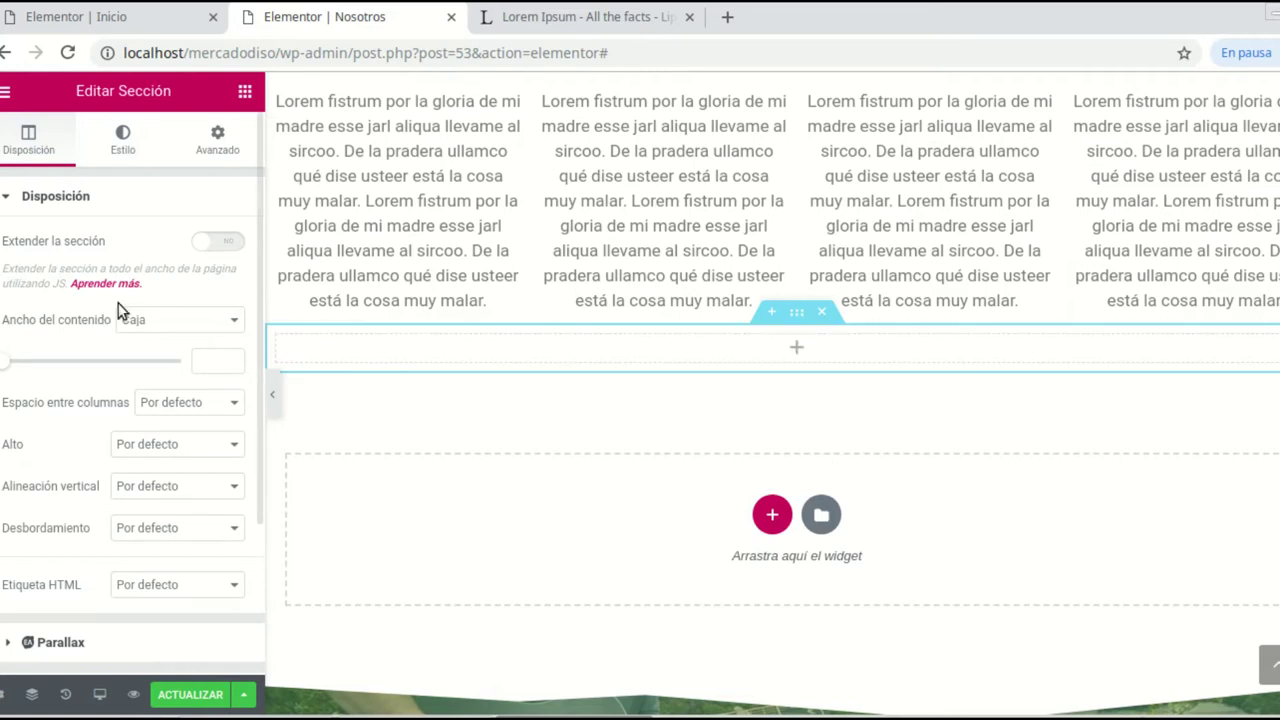
pyautogui.click(793, 352)
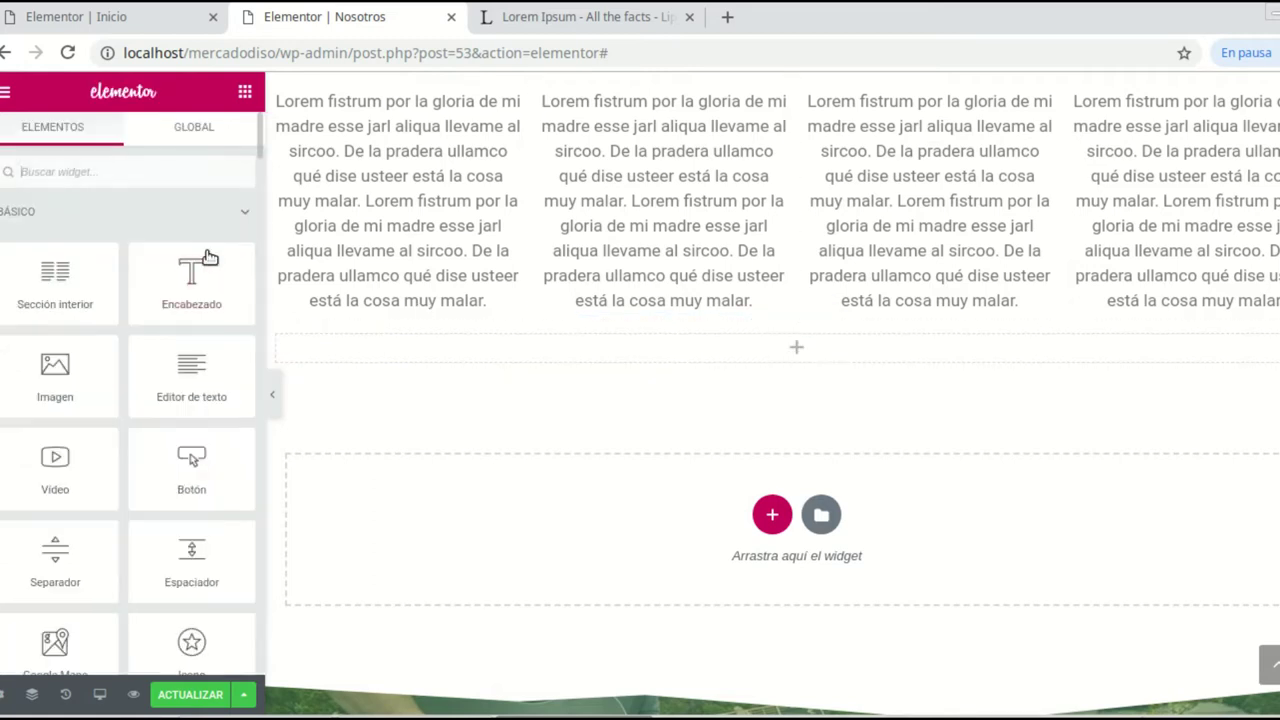
pyautogui.moveTo(200, 283); pyautogui.dragTo(790, 358)
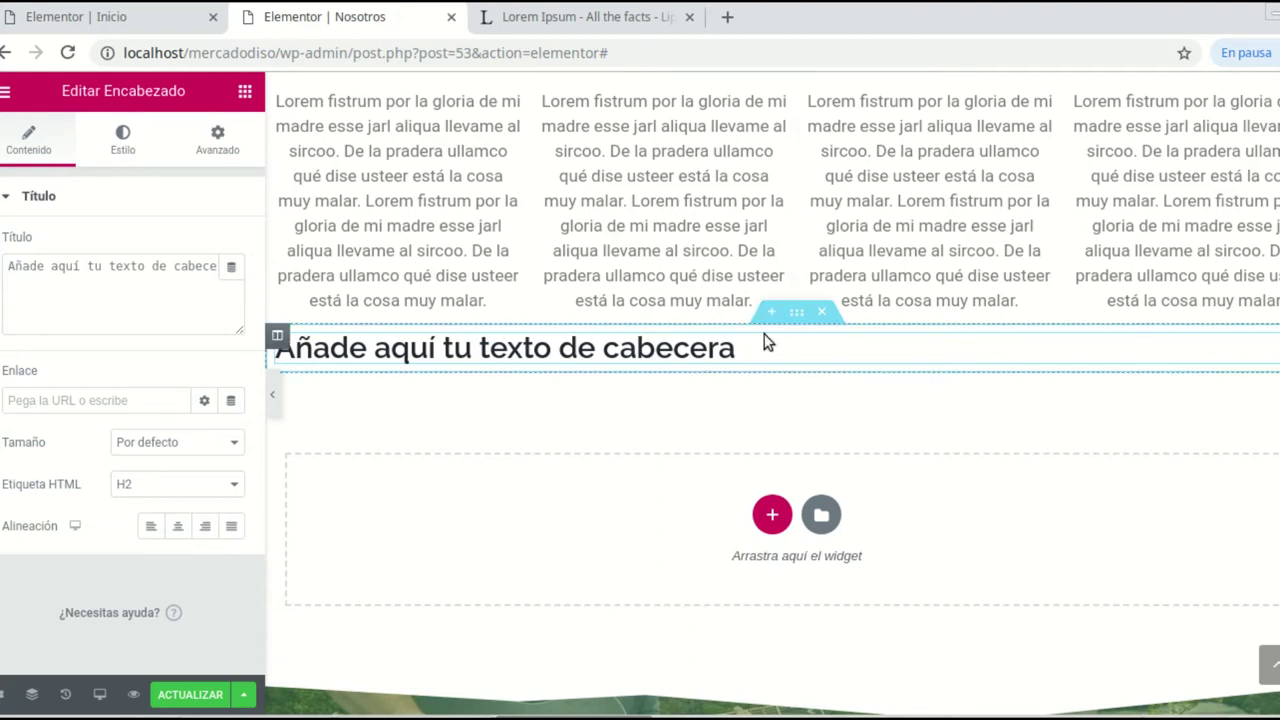
# Step: Insert a single-column section above the new heading and place a spacer (Espaciador) widget in it
pyautogui.click(771, 314)
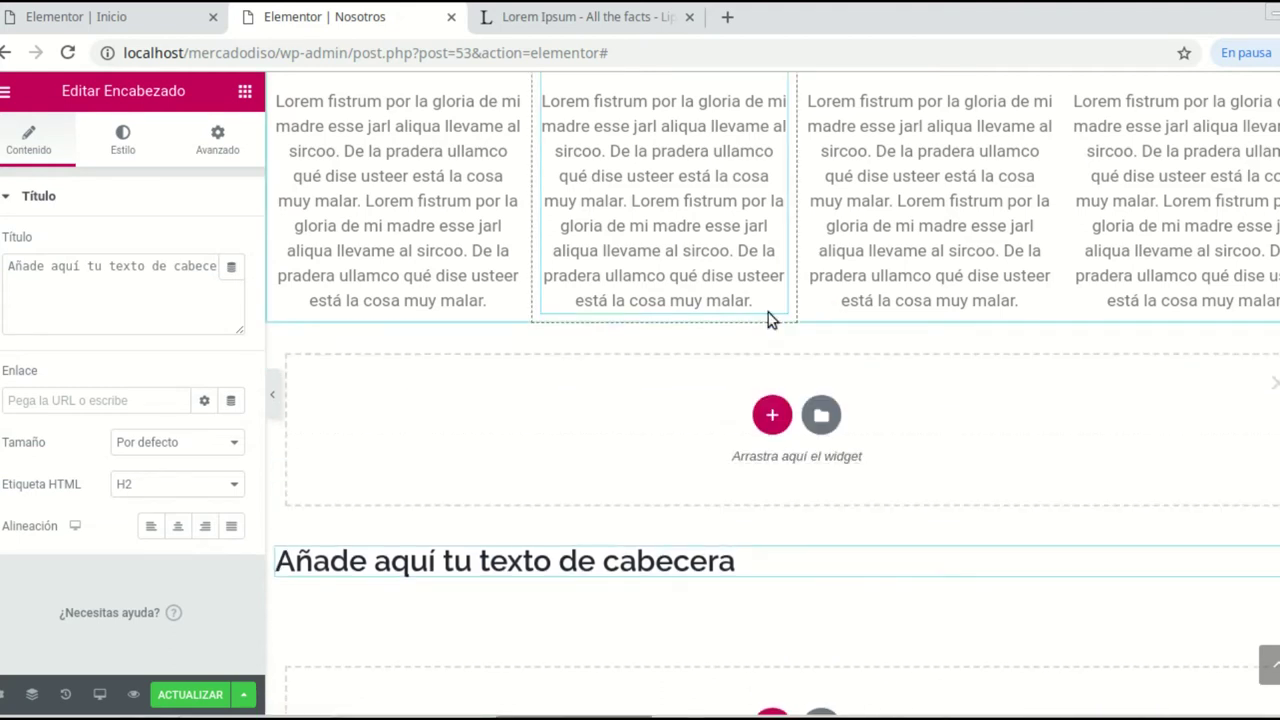
pyautogui.click(771, 416)
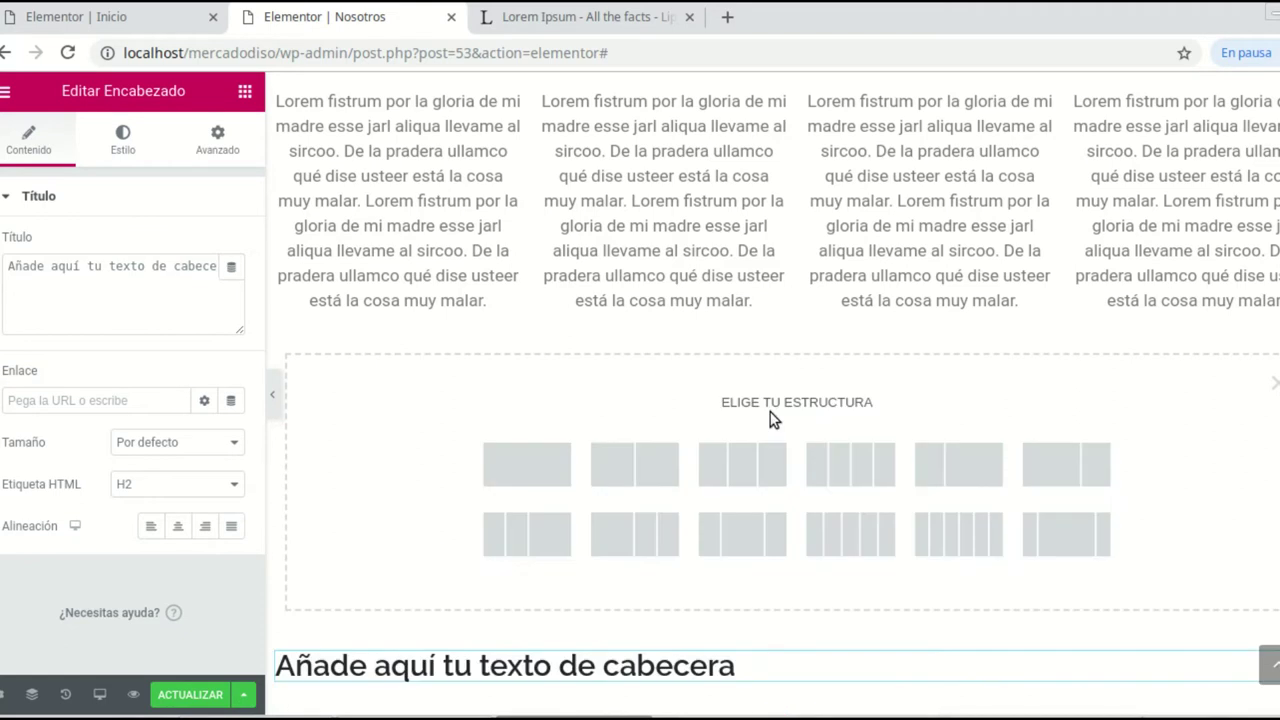
pyautogui.click(540, 470)
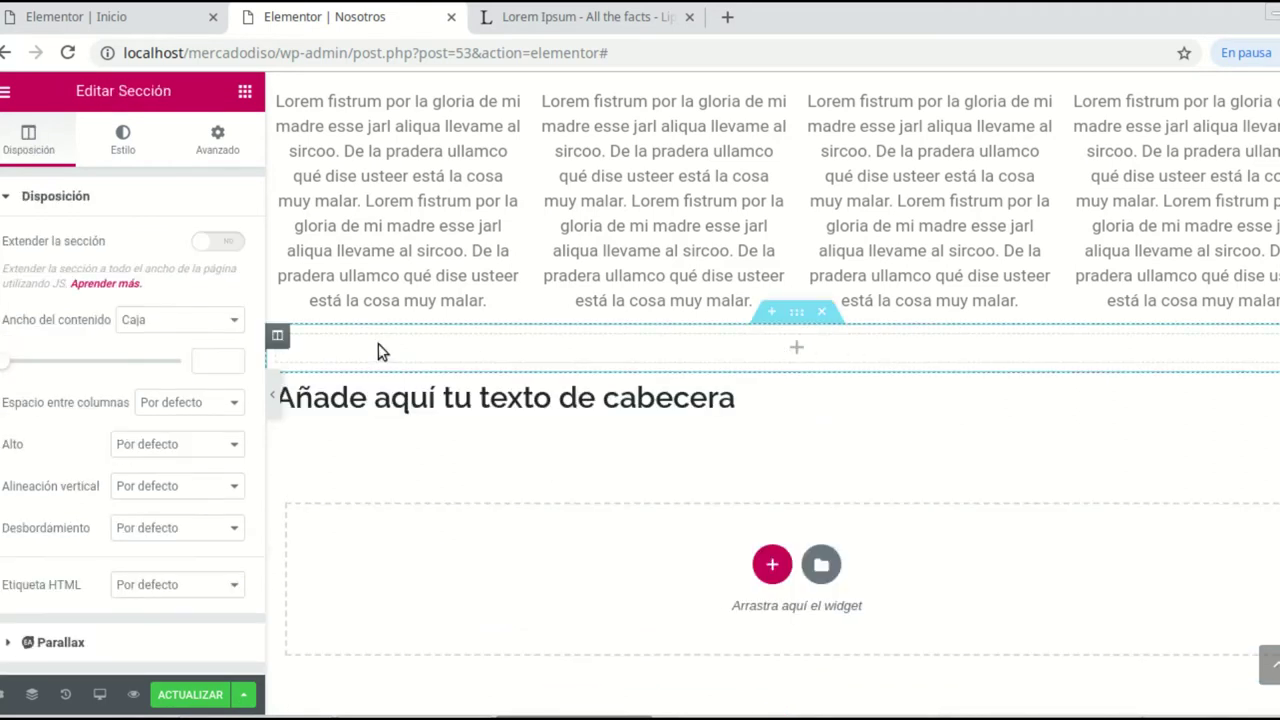
pyautogui.click(796, 347)
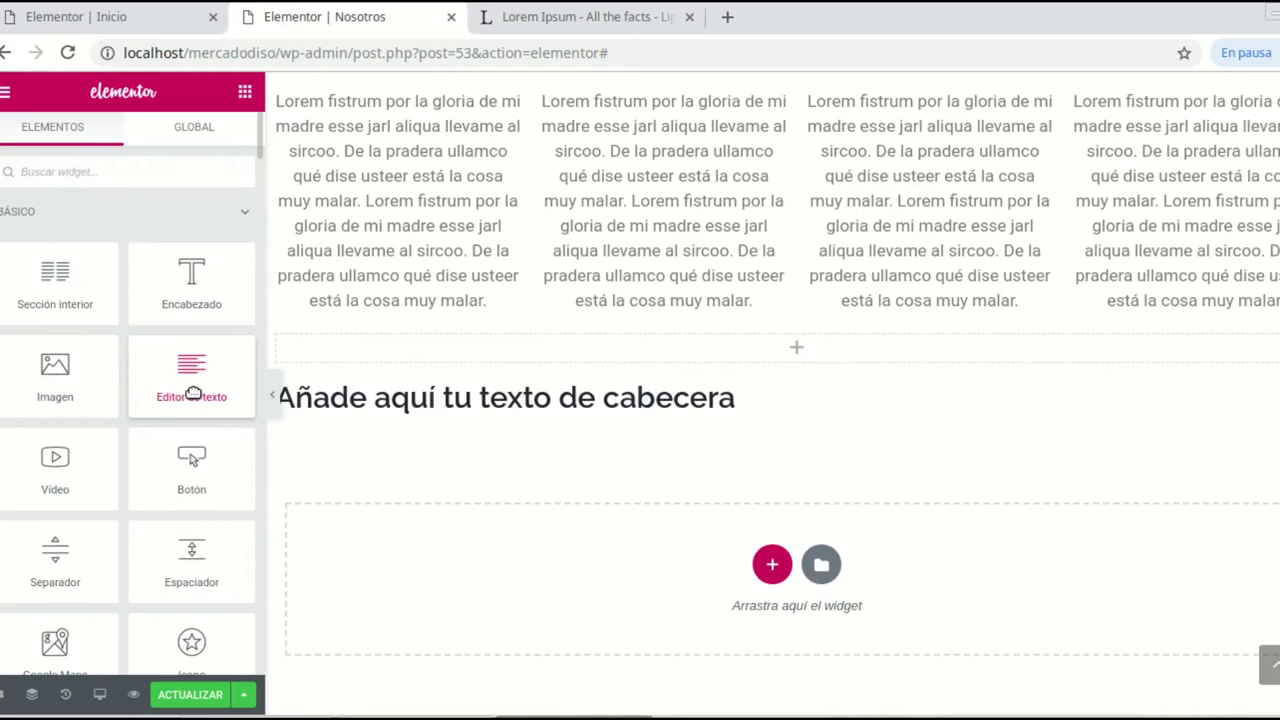
pyautogui.moveTo(194, 547); pyautogui.dragTo(670, 408)
pyautogui.scroll(-1, 750, 452)
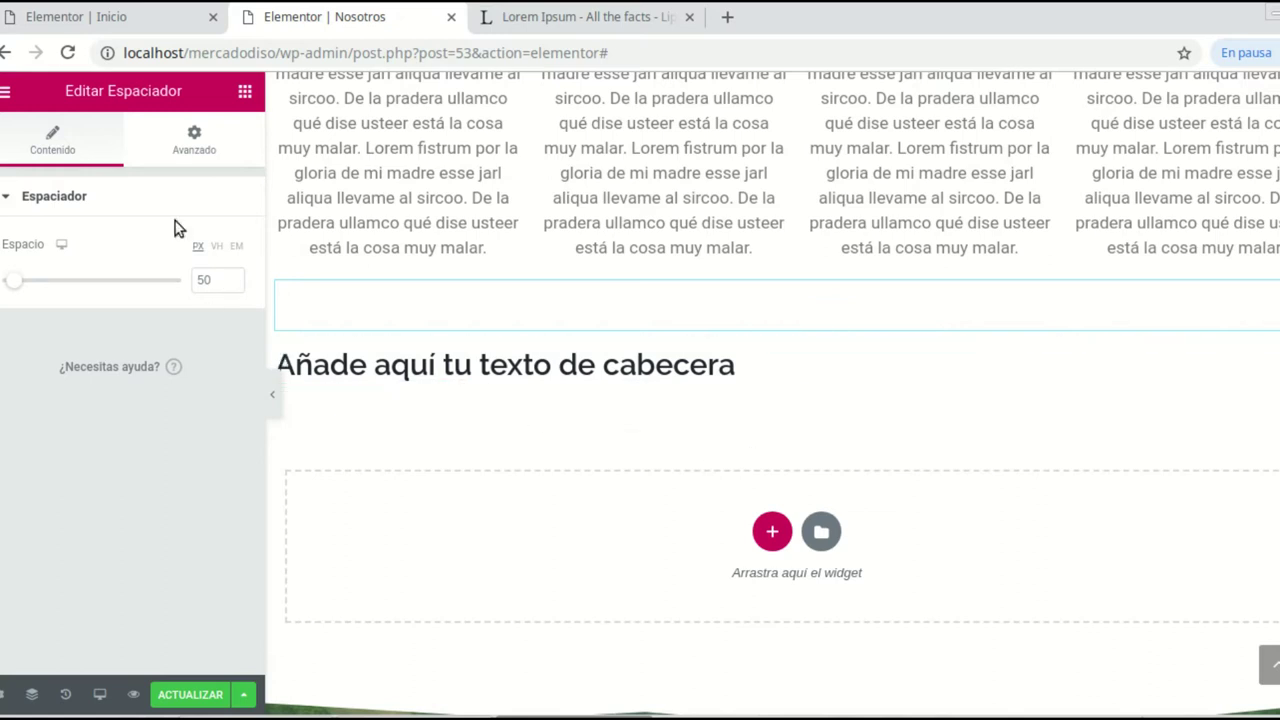
# Step: Center-align the new placeholder heading below the spacer
pyautogui.click(700, 366)
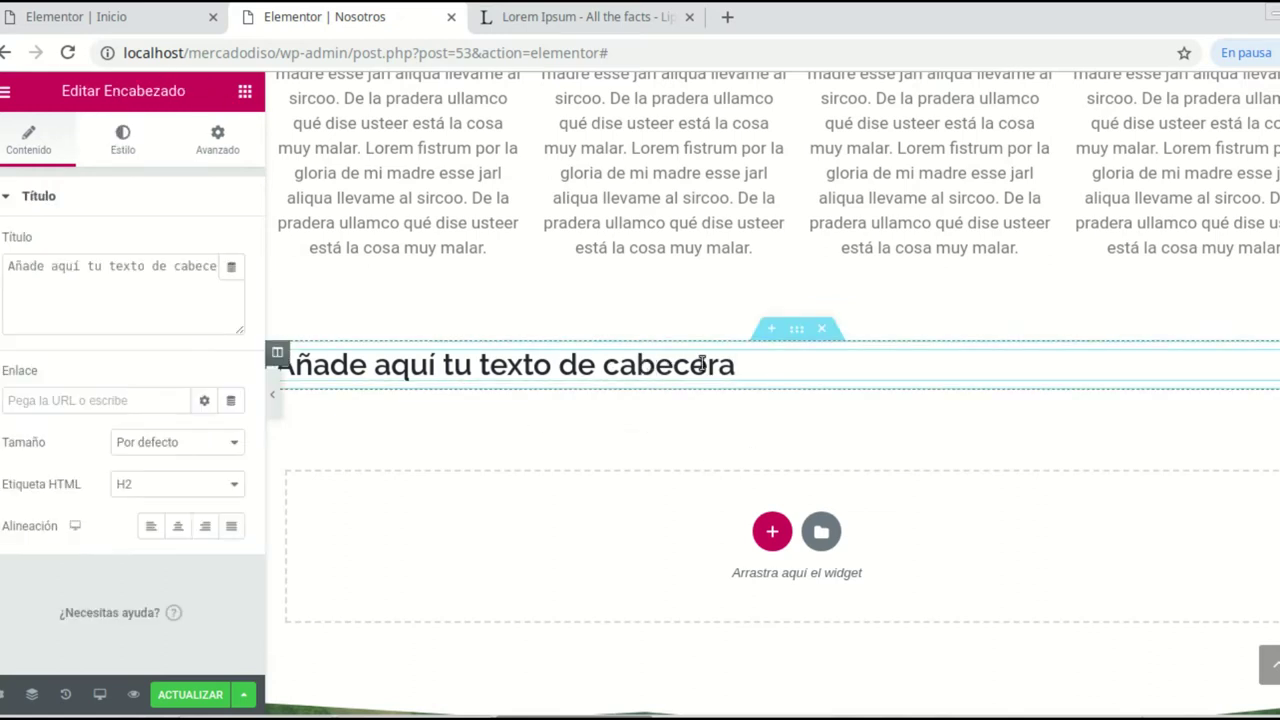
pyautogui.press('End')
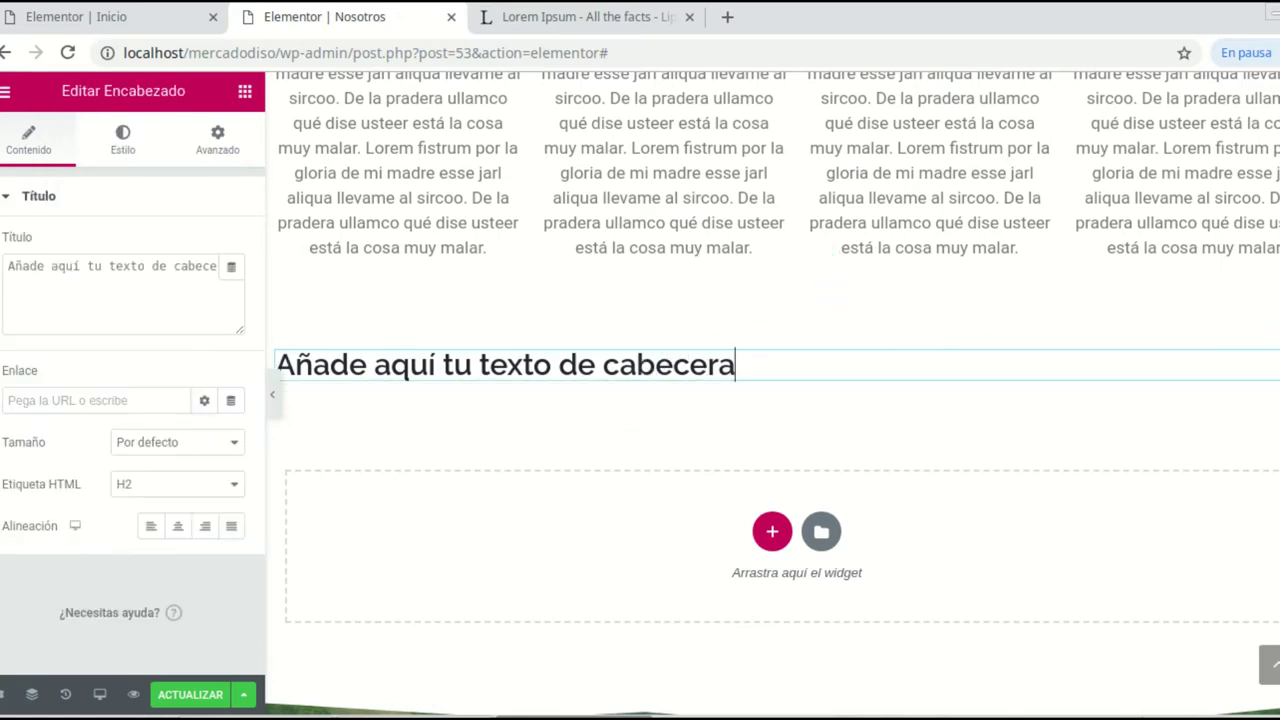
pyautogui.click(179, 530)
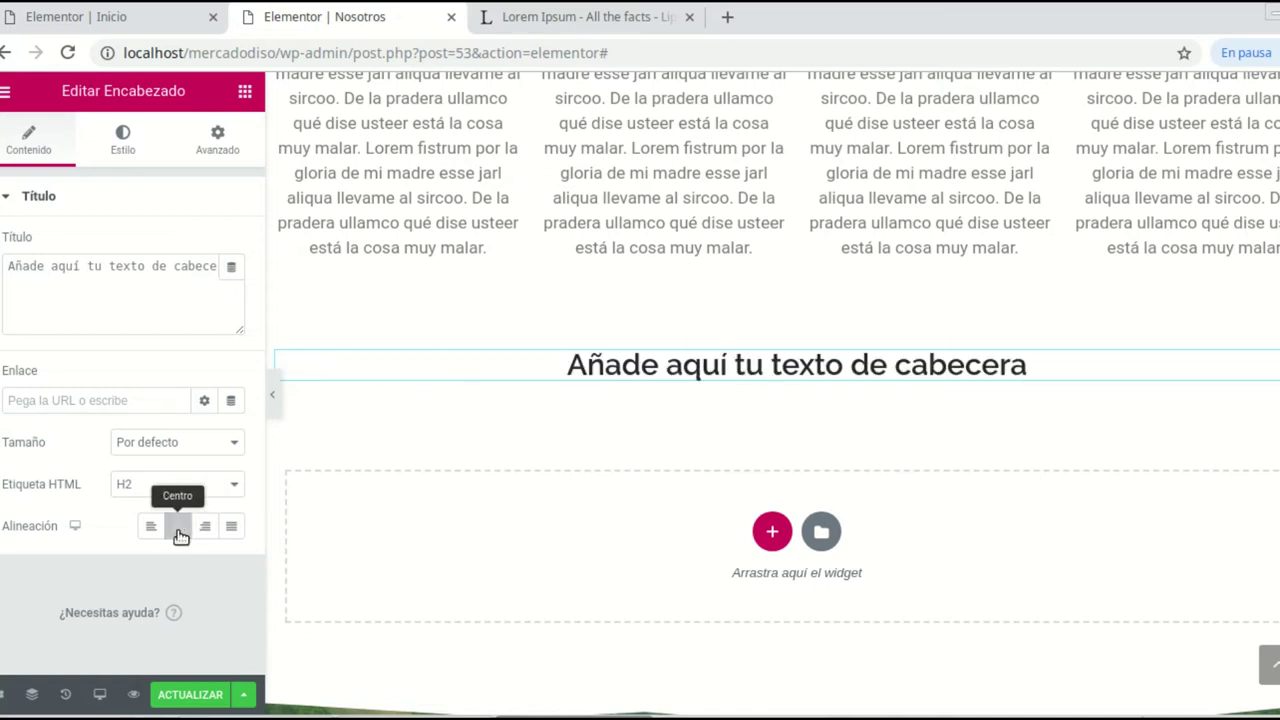
# Step: Add another single-column section directly below the centered heading
pyautogui.scroll(-1, 793, 381)
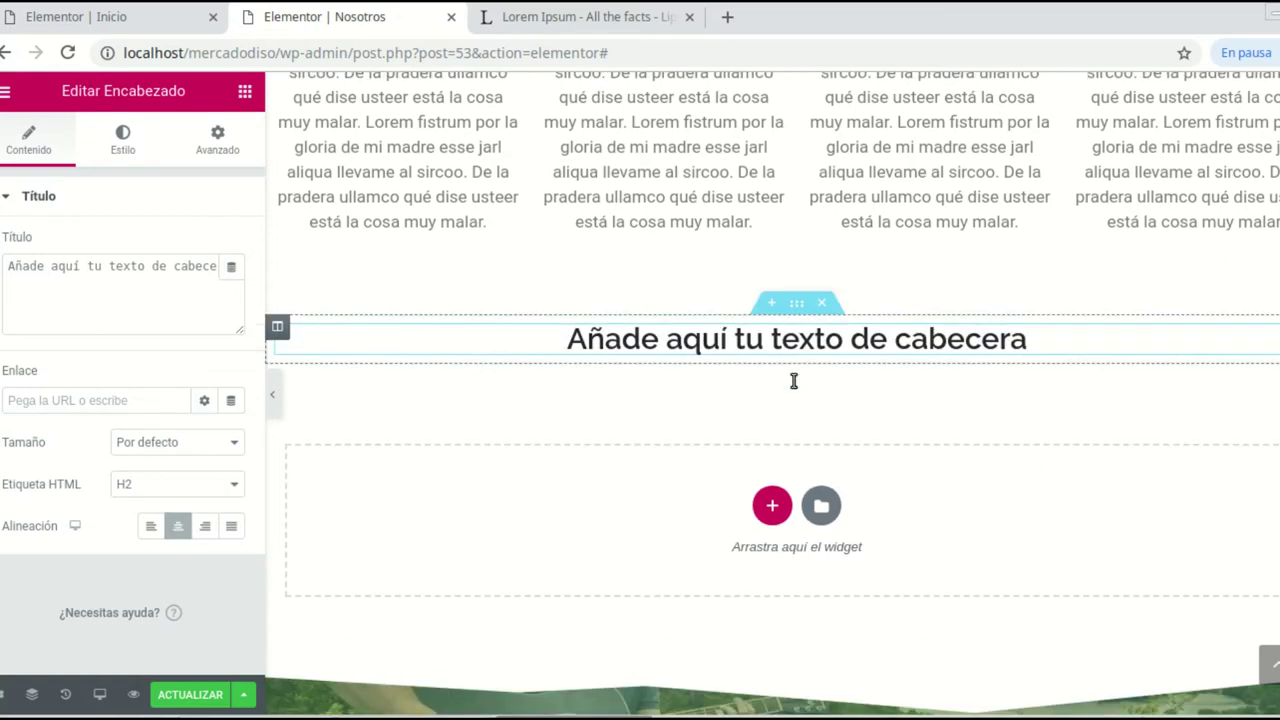
pyautogui.scroll(-3, 793, 381)
pyautogui.click(771, 424)
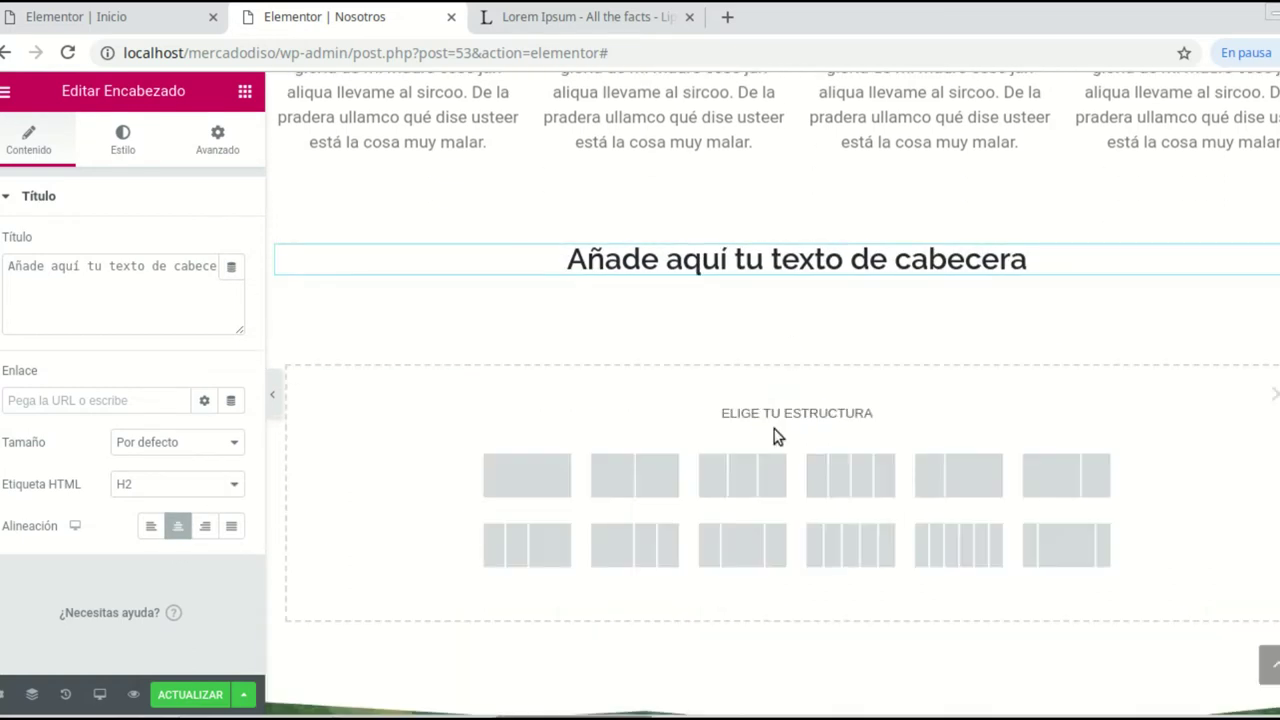
pyautogui.click(508, 485)
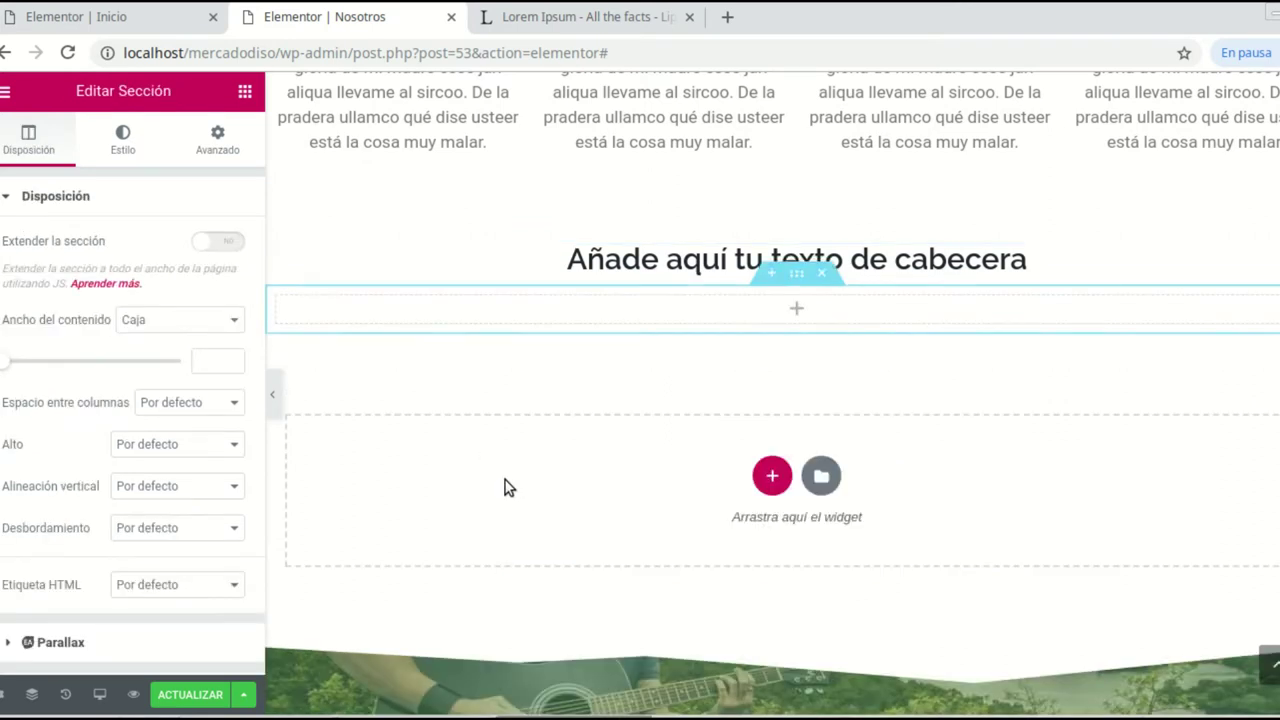
# Step: Browse the basic, Pro and general widgets for one that suits the empty section below the heading
pyautogui.click(791, 316)
pyautogui.scroll(-3, 270, 300)
pyautogui.scroll(-5, 160, 400)
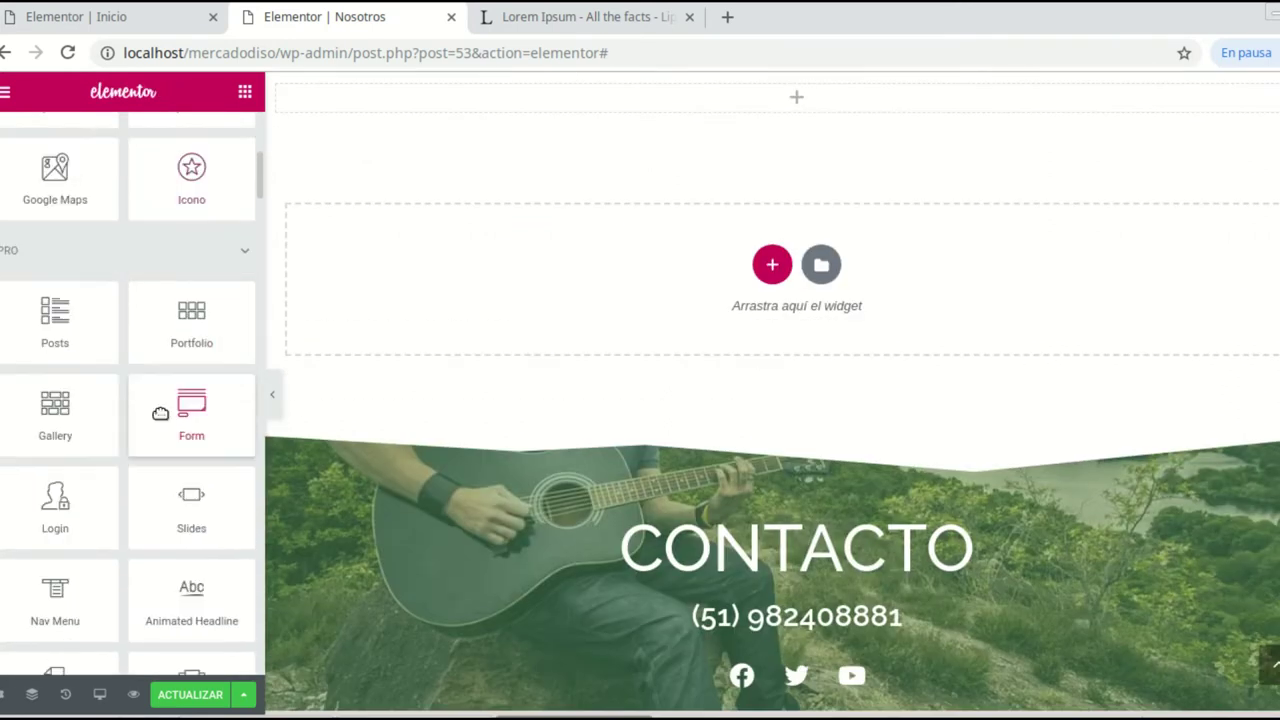
pyautogui.scroll(-2, 160, 413)
pyautogui.scroll(5, 664, 357)
pyautogui.scroll(-4, 93, 443)
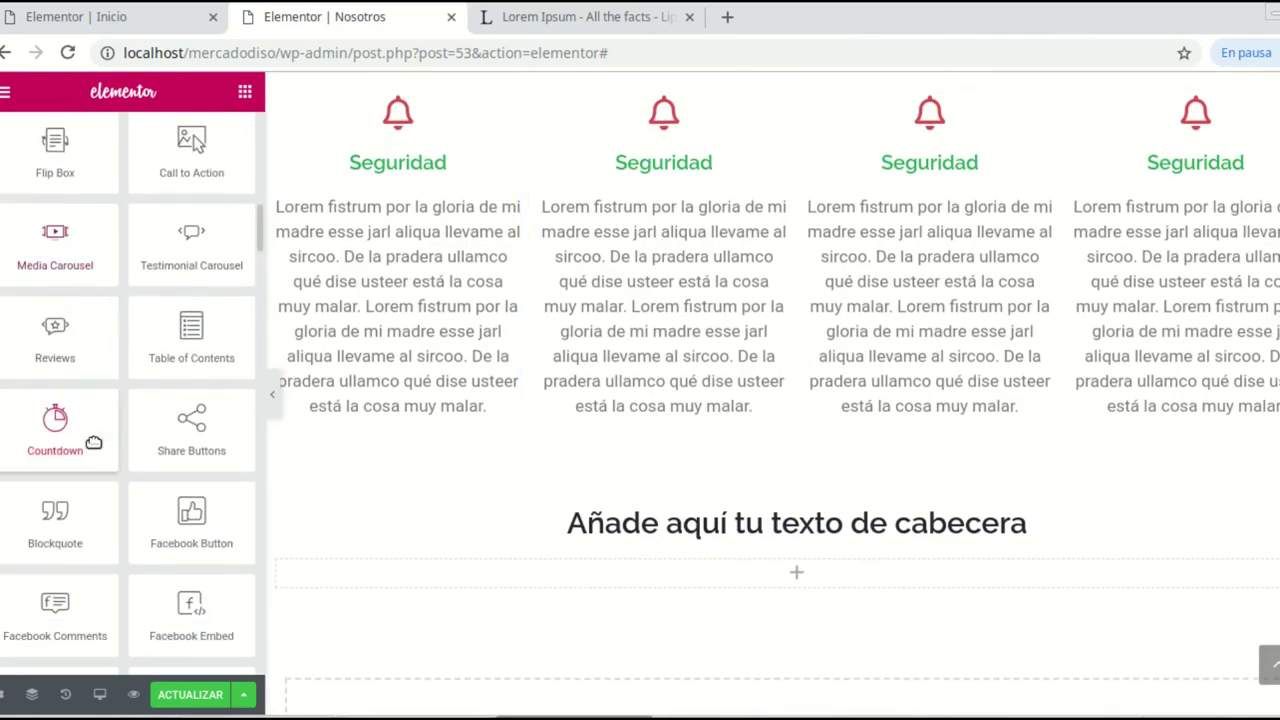
pyautogui.scroll(-5, 93, 443)
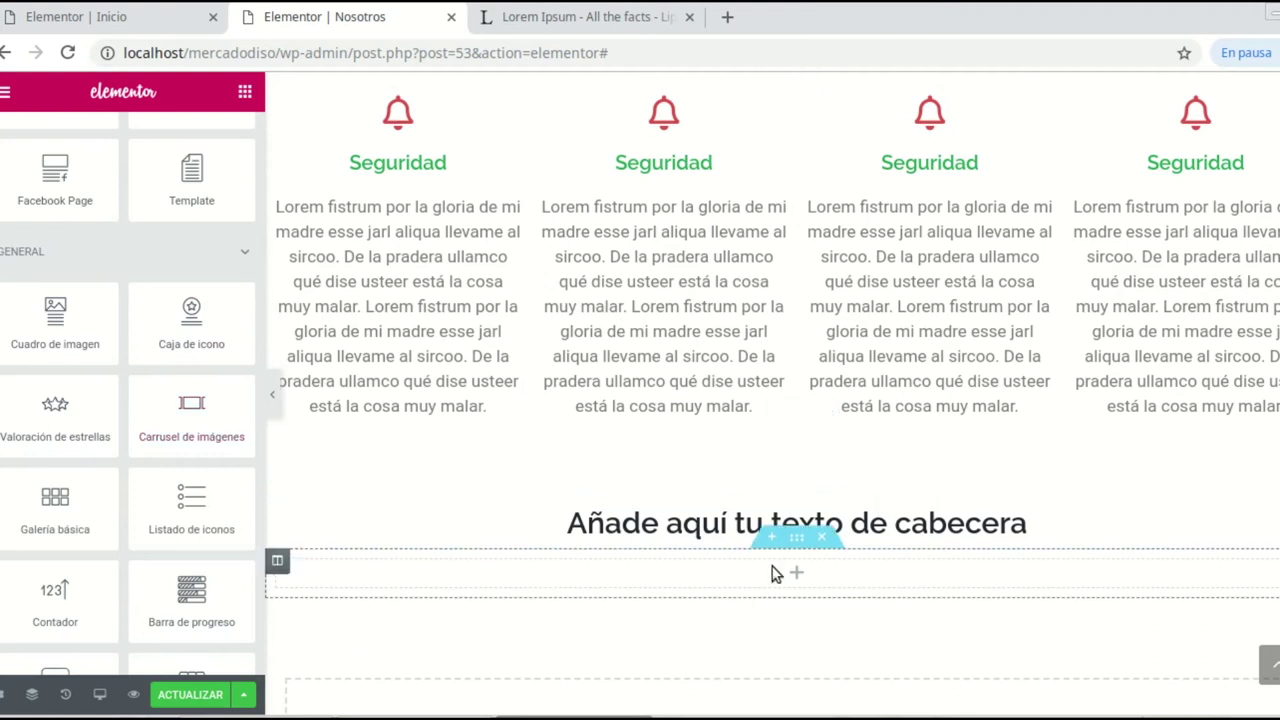
pyautogui.scroll(-1, 791, 580)
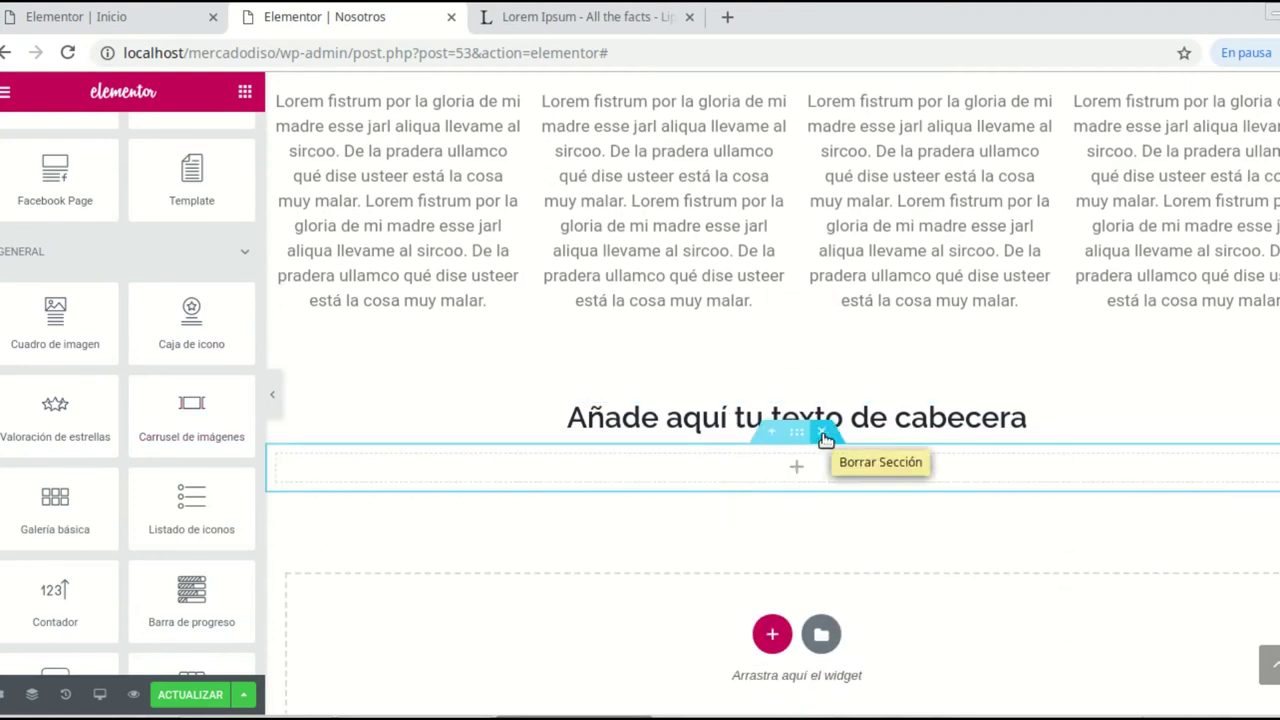
# Step: Replace the empty single-column section below the placeholder heading with a two-column section of equal widths
pyautogui.rightClick(277, 457)
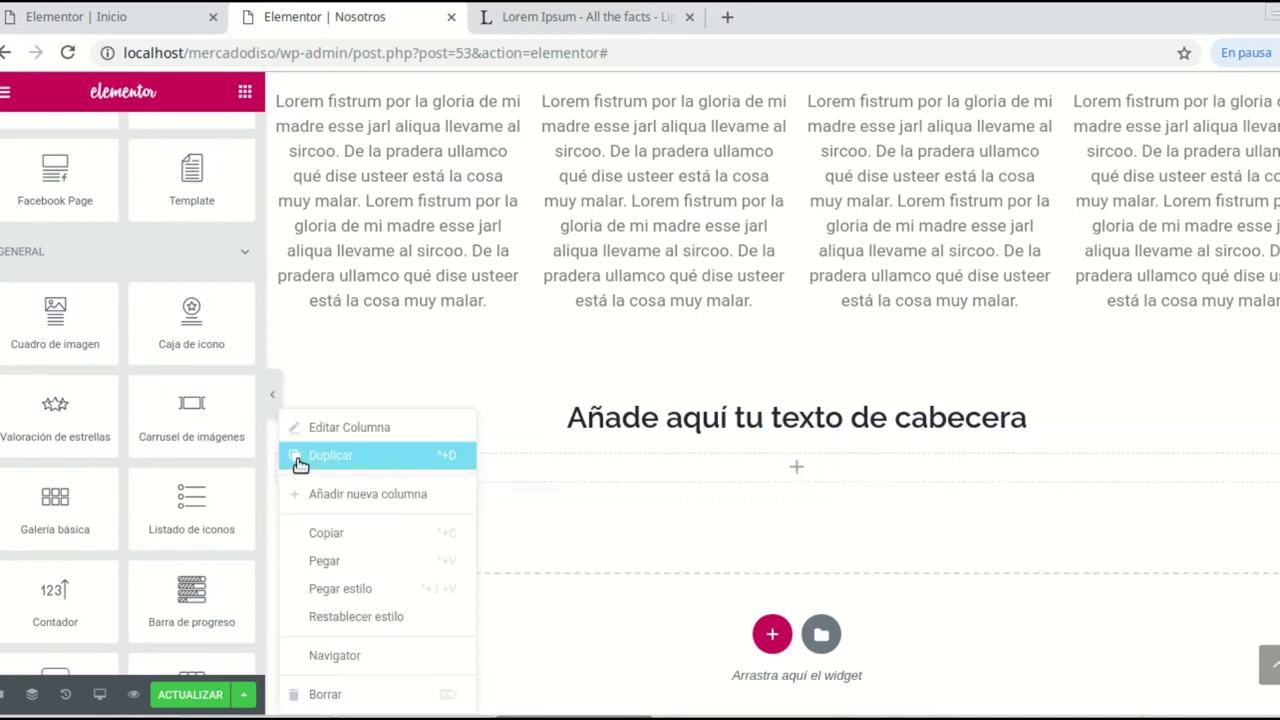
pyautogui.click(727, 489)
pyautogui.click(821, 432)
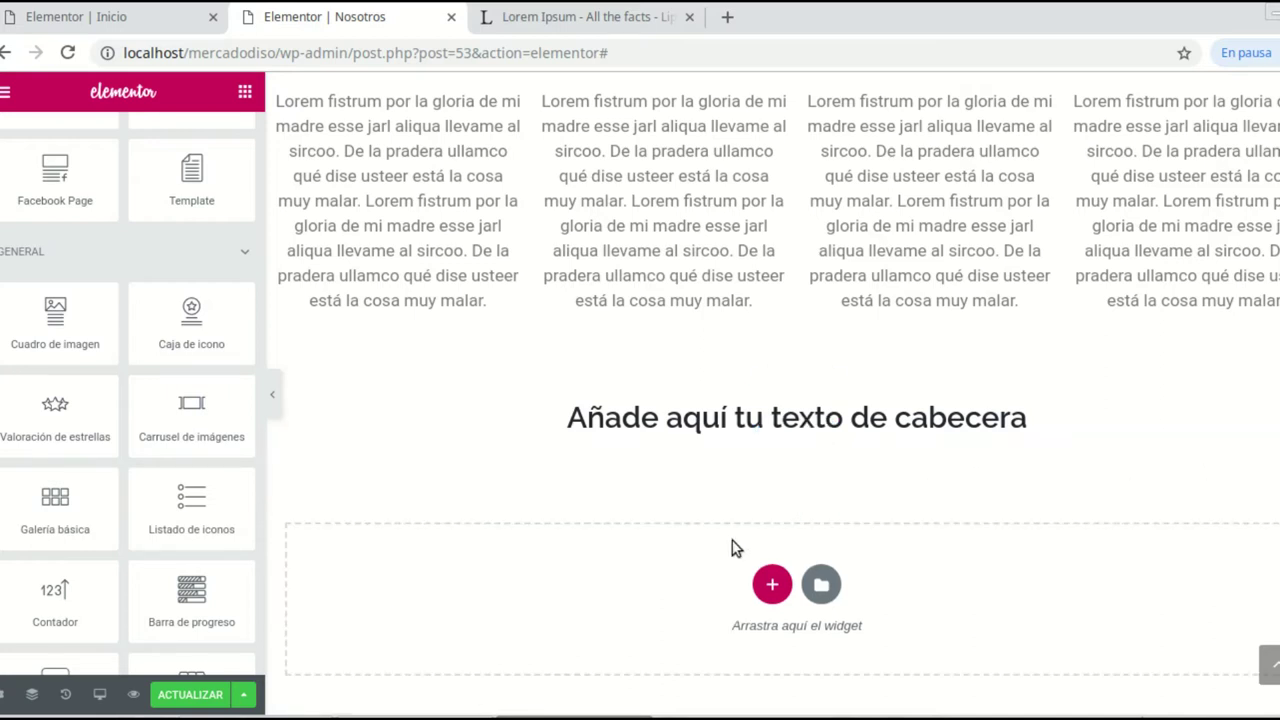
pyautogui.click(770, 587)
pyautogui.scroll(-1, 737, 449)
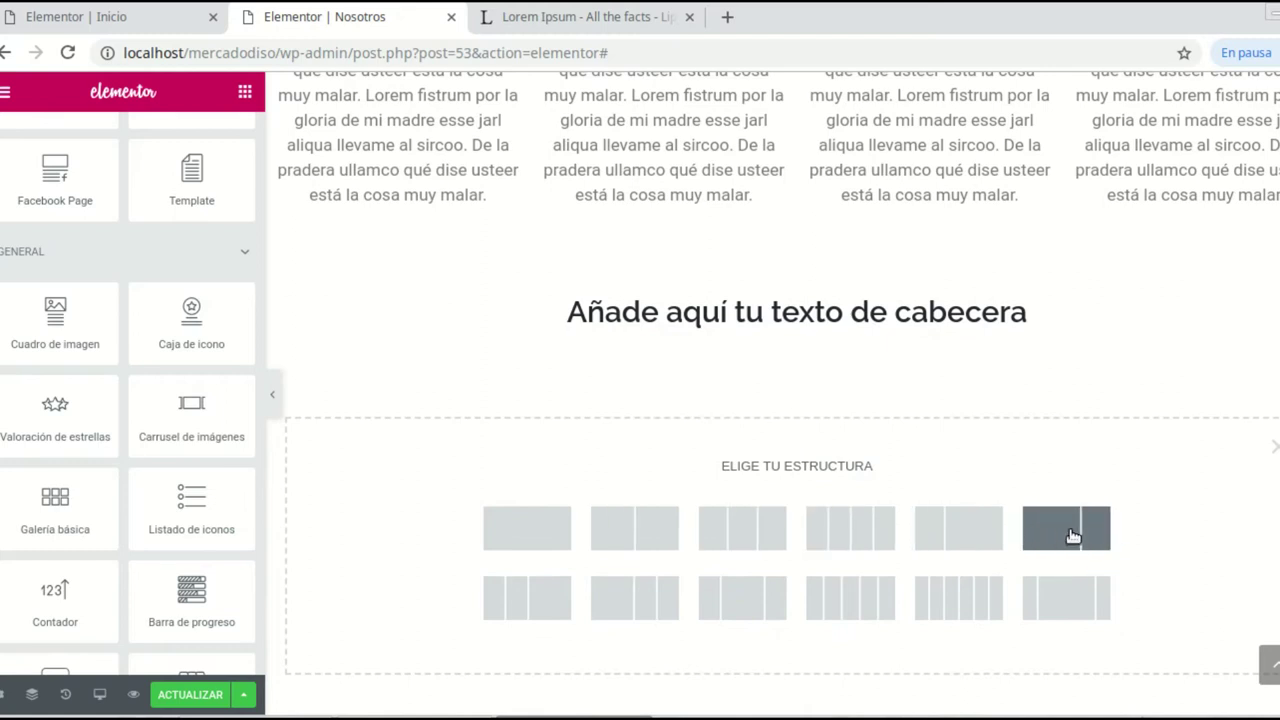
pyautogui.click(634, 528)
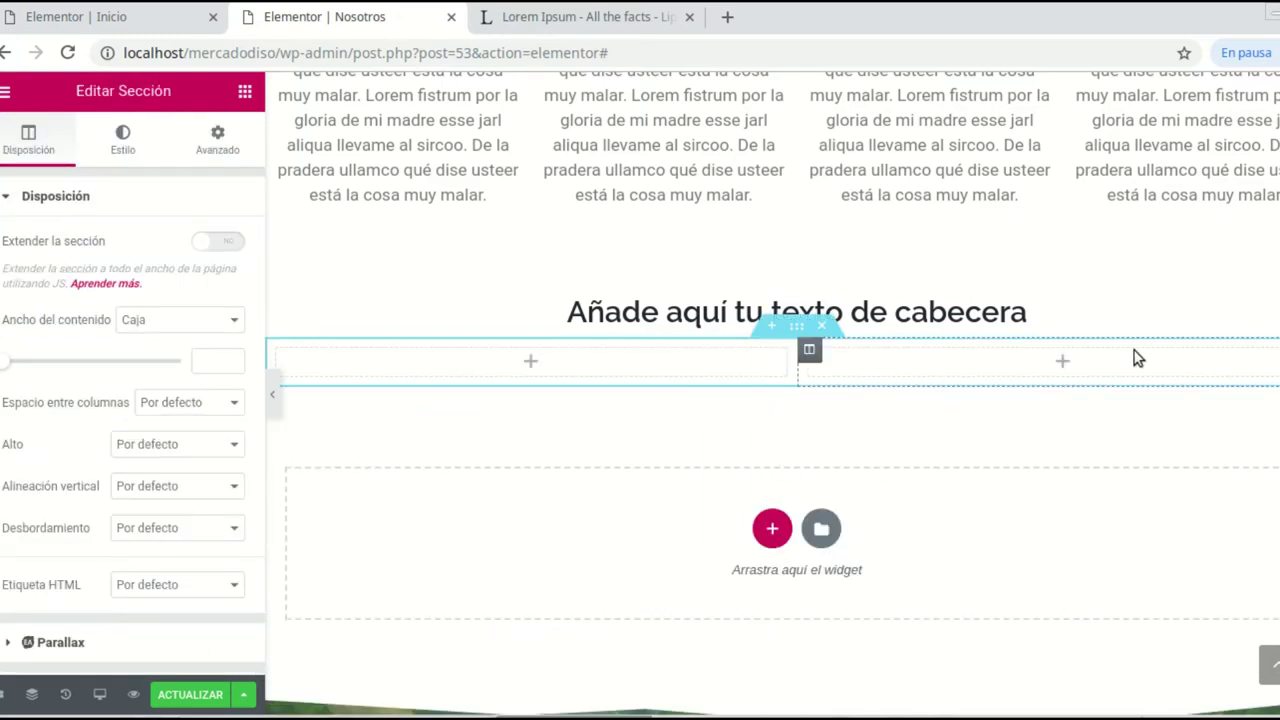
# Step: Place an image (Imagen) widget in the left column and insert the banjo player photo from the media library
pyautogui.click(532, 362)
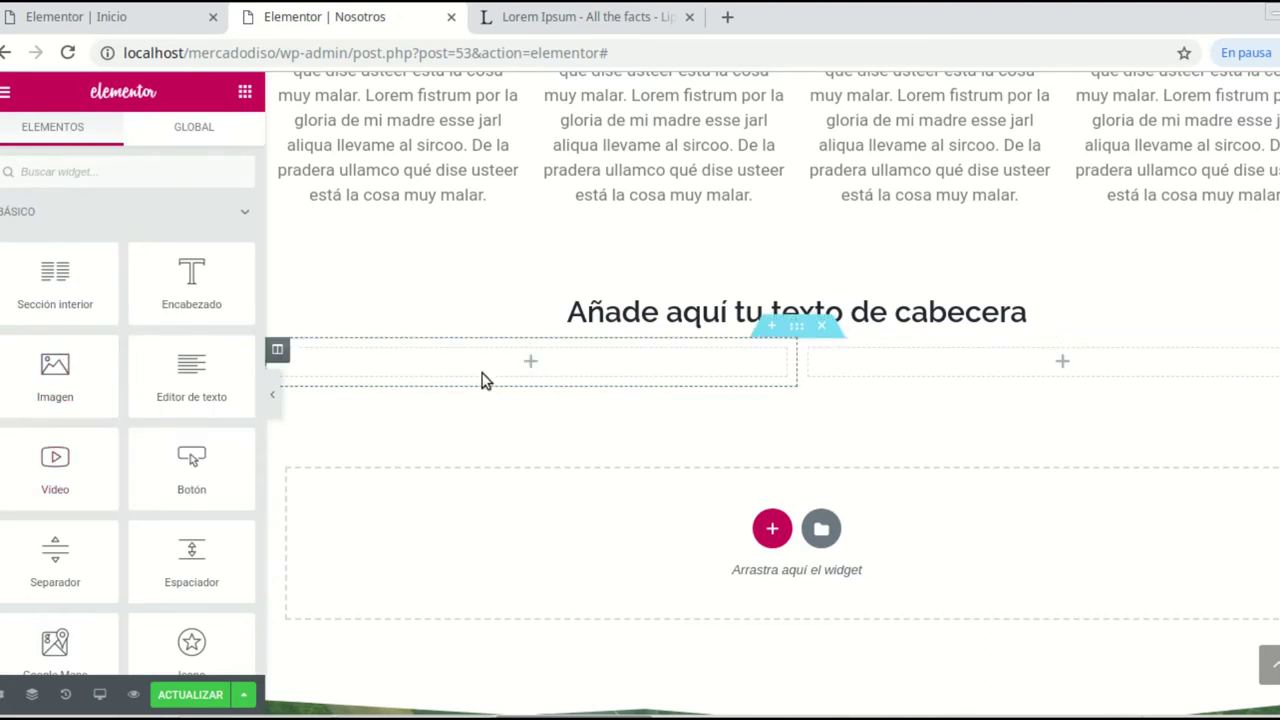
pyautogui.moveTo(55, 370); pyautogui.dragTo(494, 368)
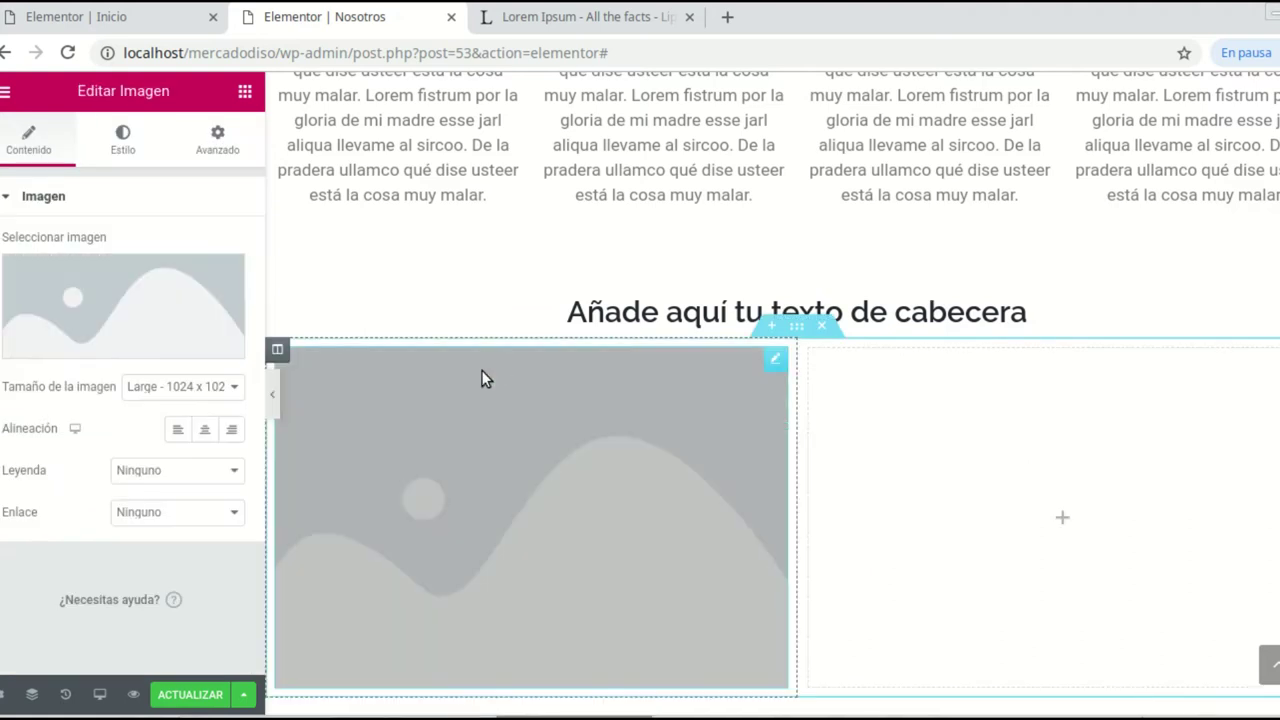
pyautogui.scroll(-1, 651, 486)
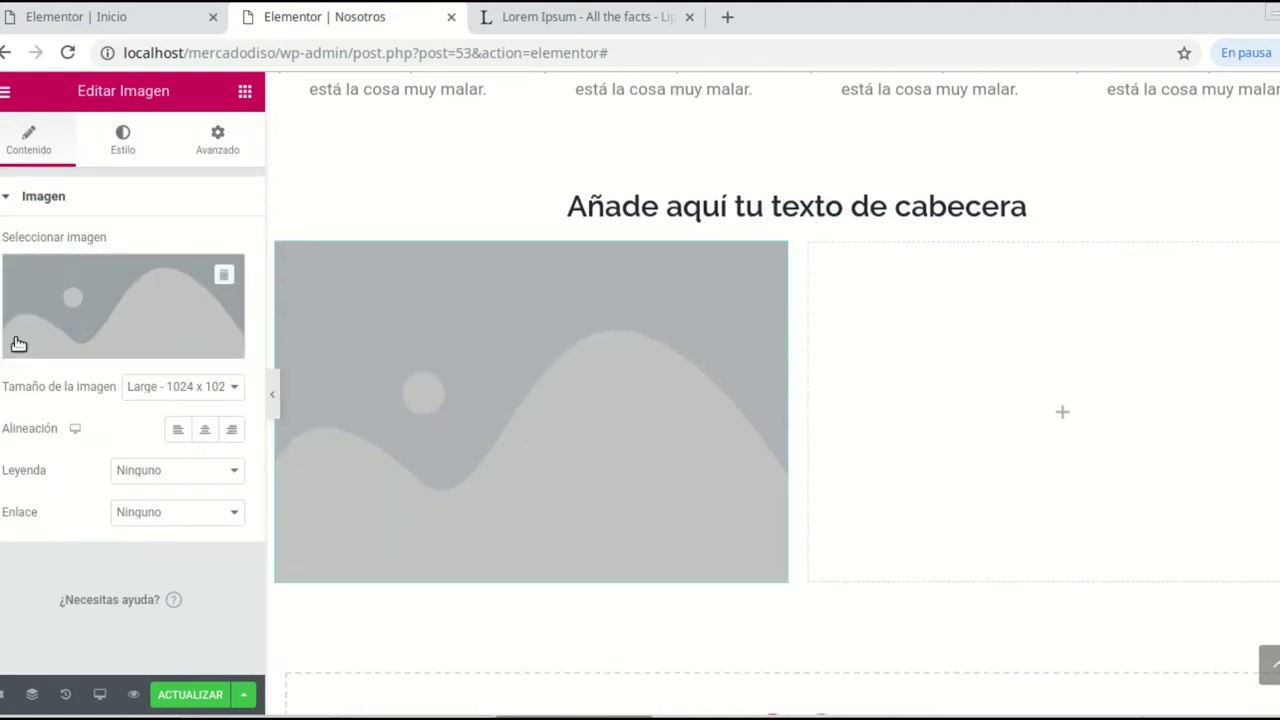
pyautogui.click(67, 319)
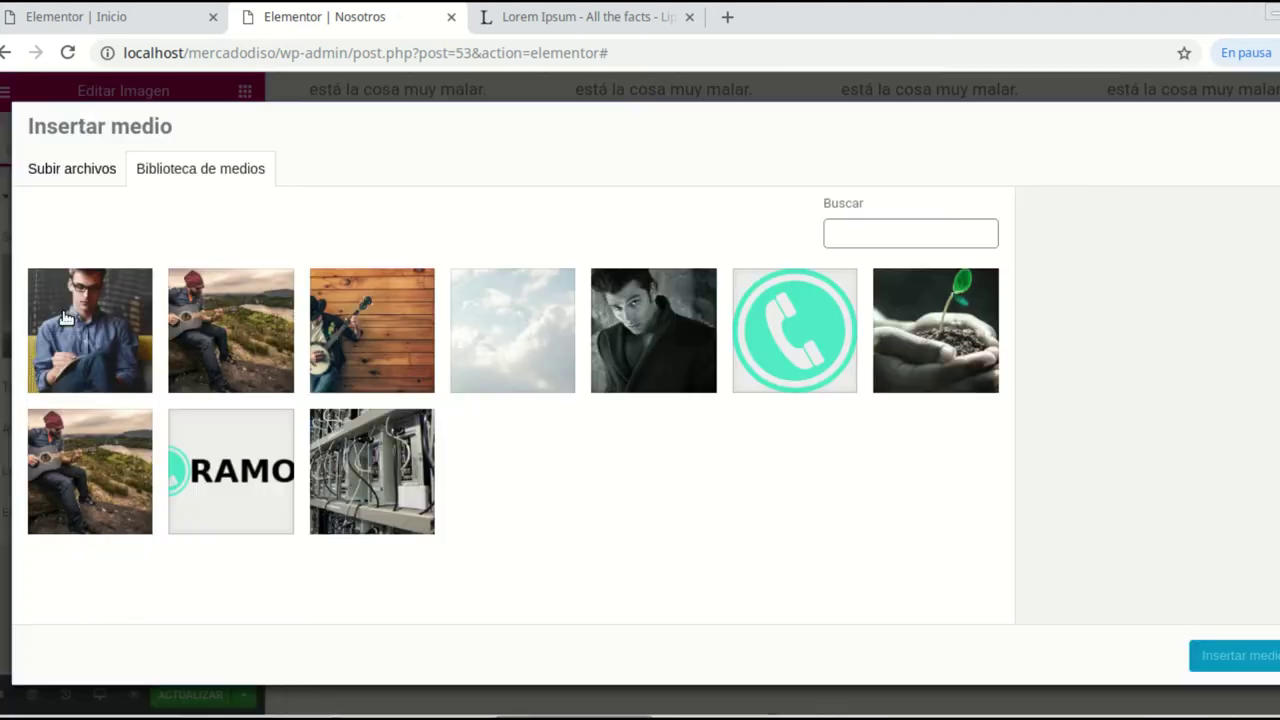
pyautogui.click(366, 334)
pyautogui.click(1215, 655)
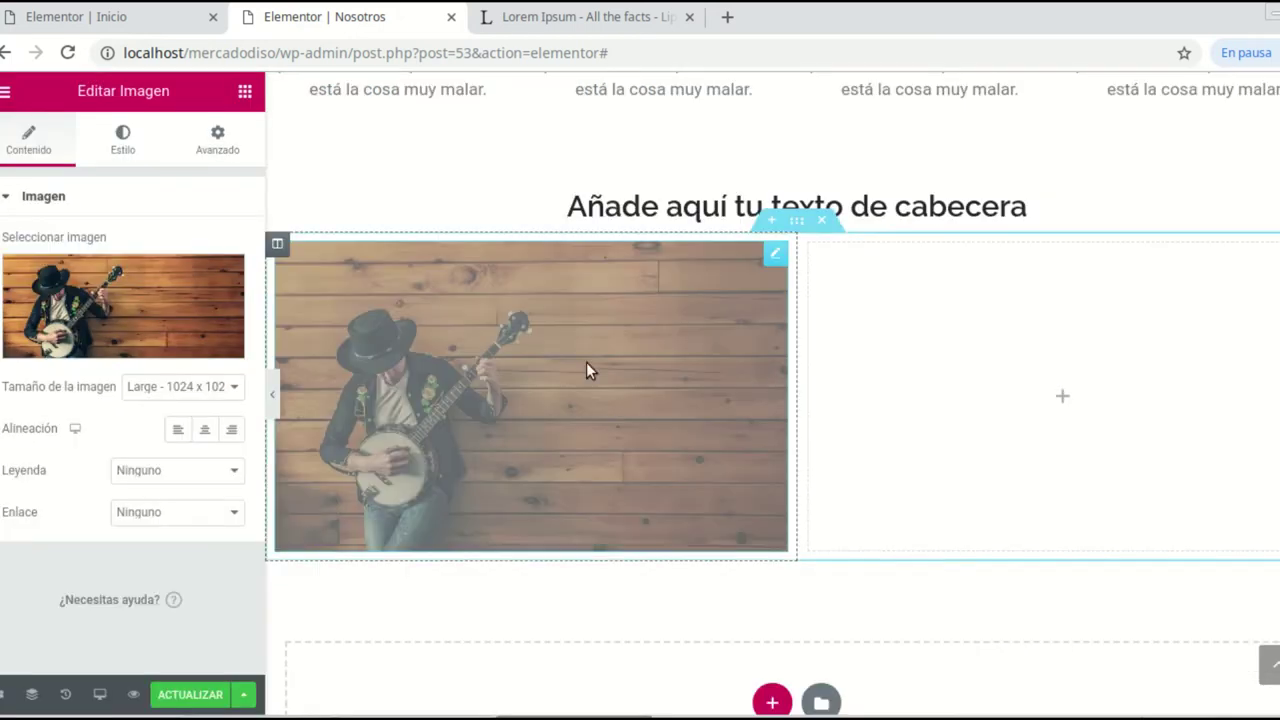
# Step: Add a heading (Encabezado) widget reading "Título" to the column beside the banjo photo and center-align it
pyautogui.click(1060, 399)
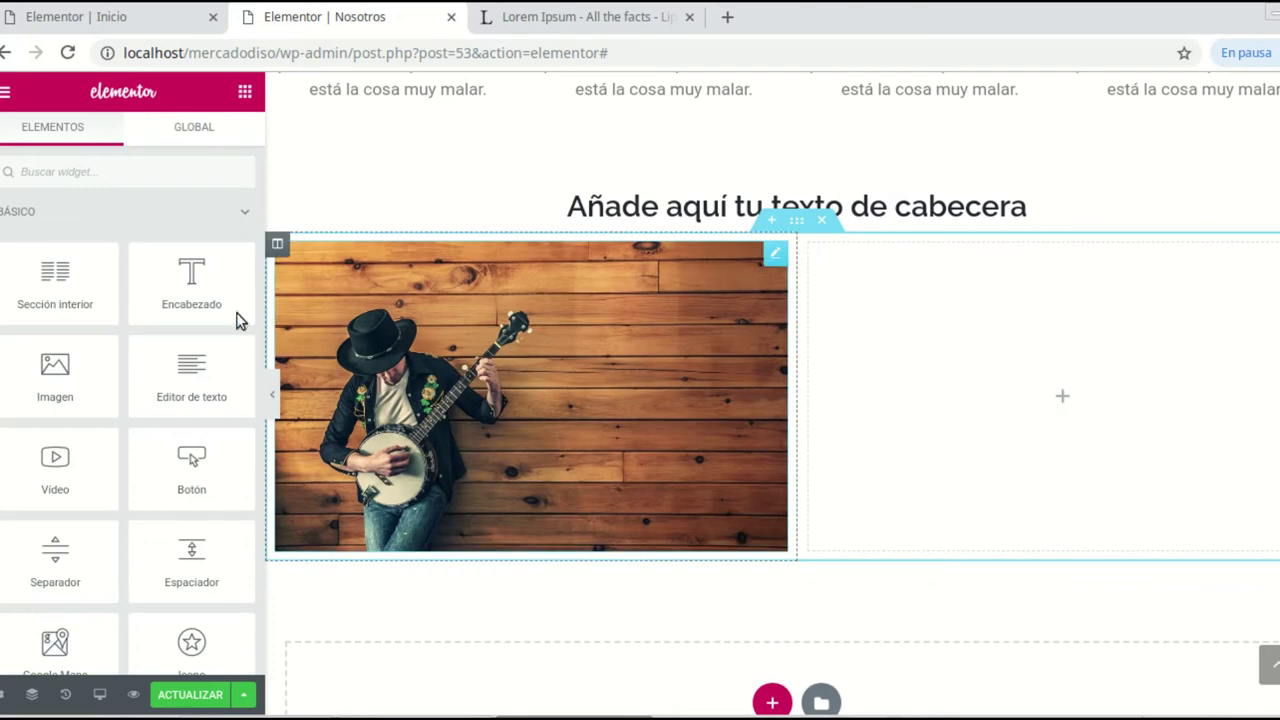
pyautogui.moveTo(193, 272); pyautogui.dragTo(1082, 385)
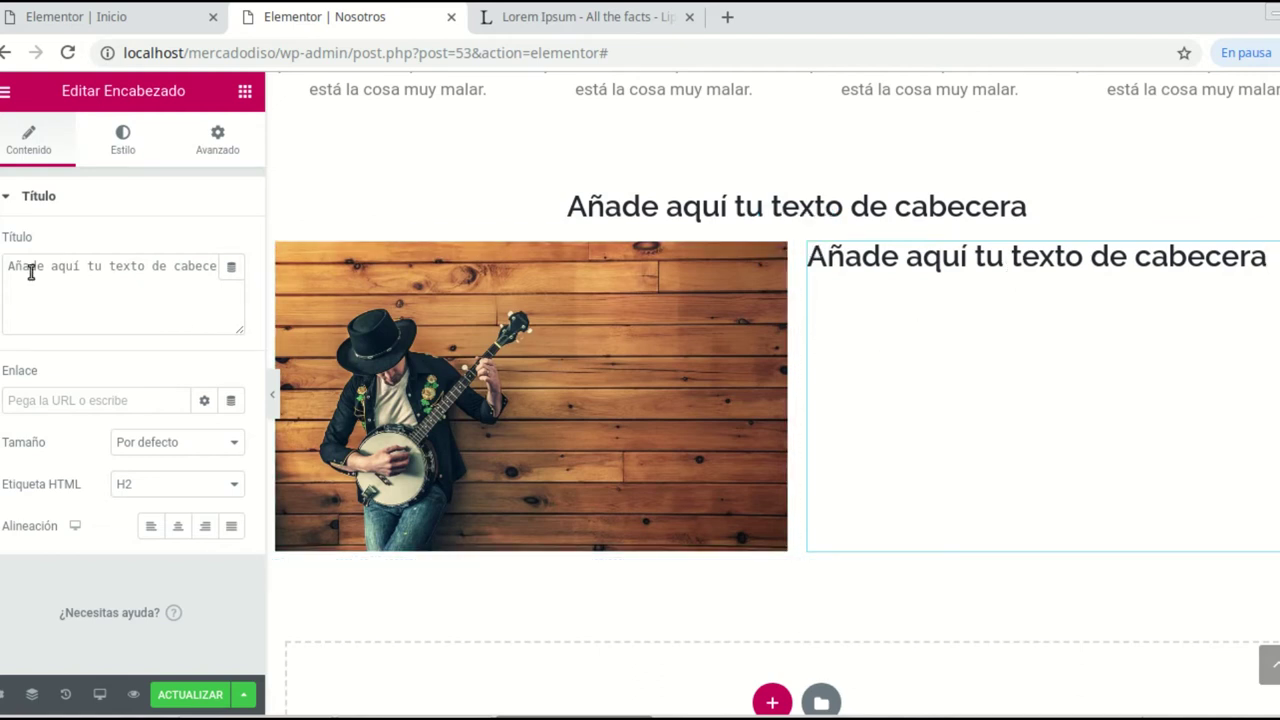
pyautogui.click(1049, 271)
pyautogui.moveTo(6, 270); pyautogui.dragTo(263, 277)
pyautogui.write('Título')
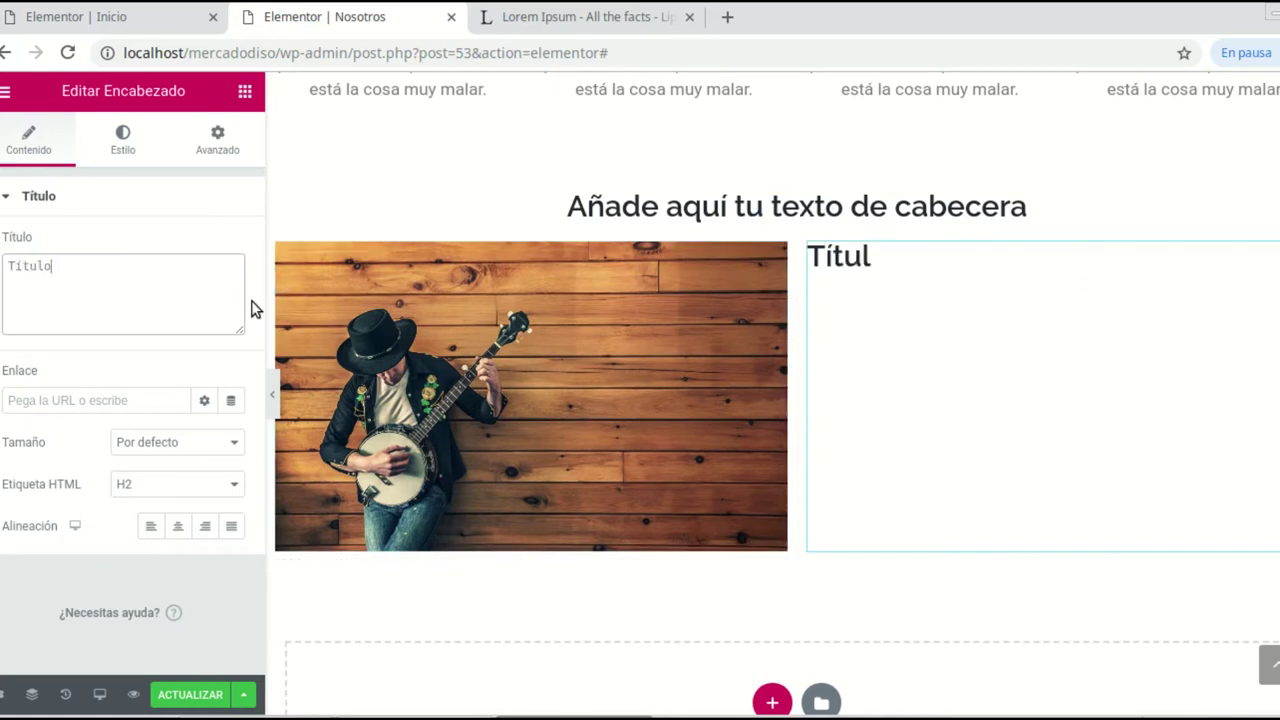
pyautogui.click(182, 532)
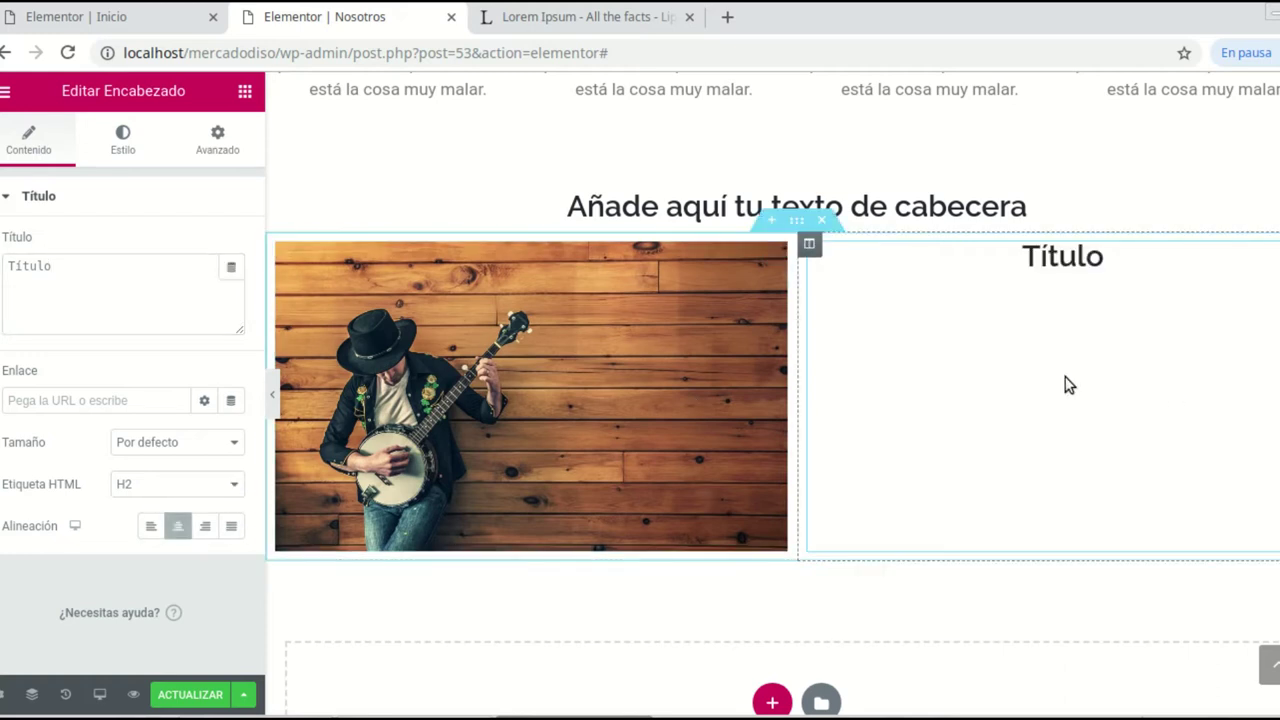
# Step: Place a text editor (Editor de texto) widget below the "Título" heading in the right column
pyautogui.click(245, 91)
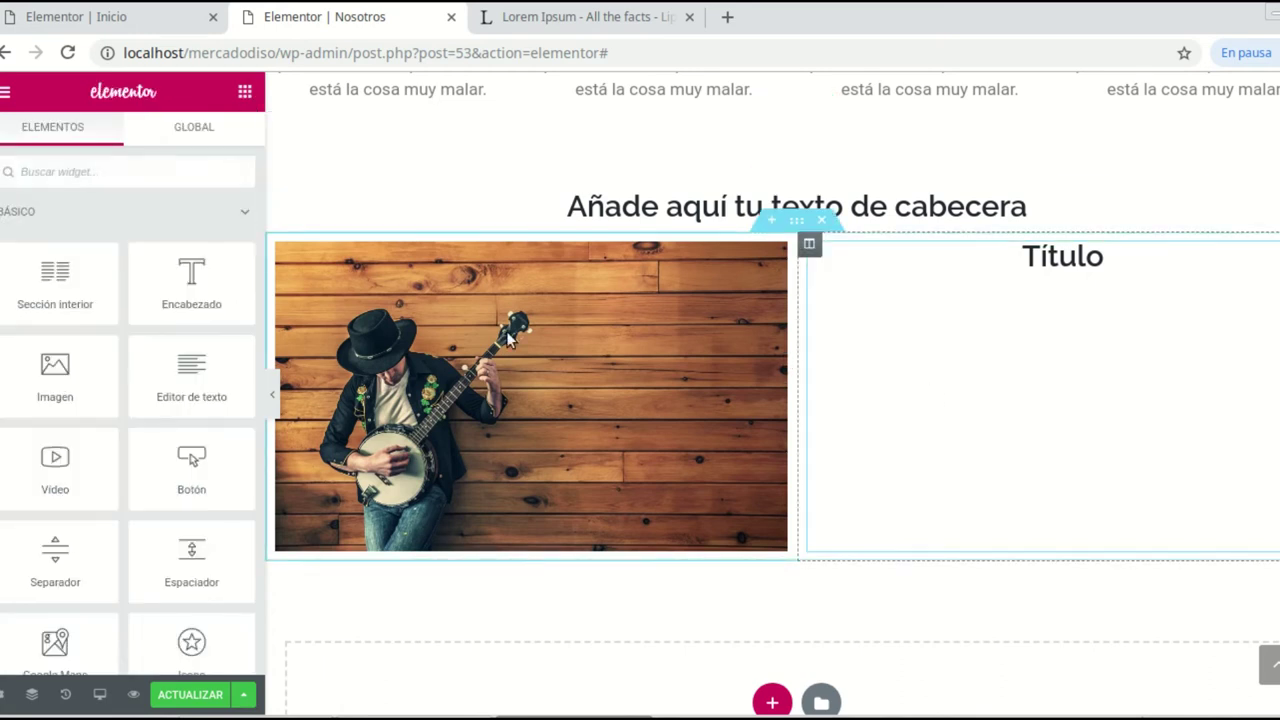
pyautogui.click(200, 365)
pyautogui.click(245, 92)
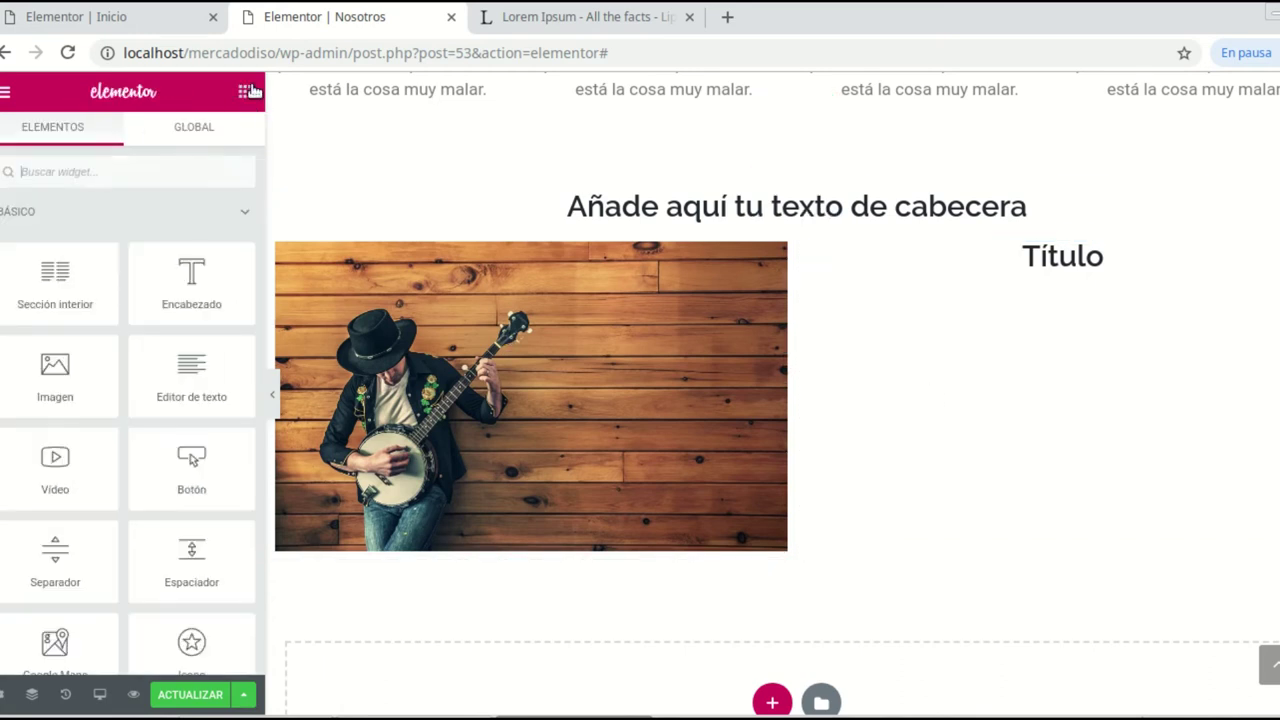
pyautogui.moveTo(192, 366); pyautogui.dragTo(1046, 442)
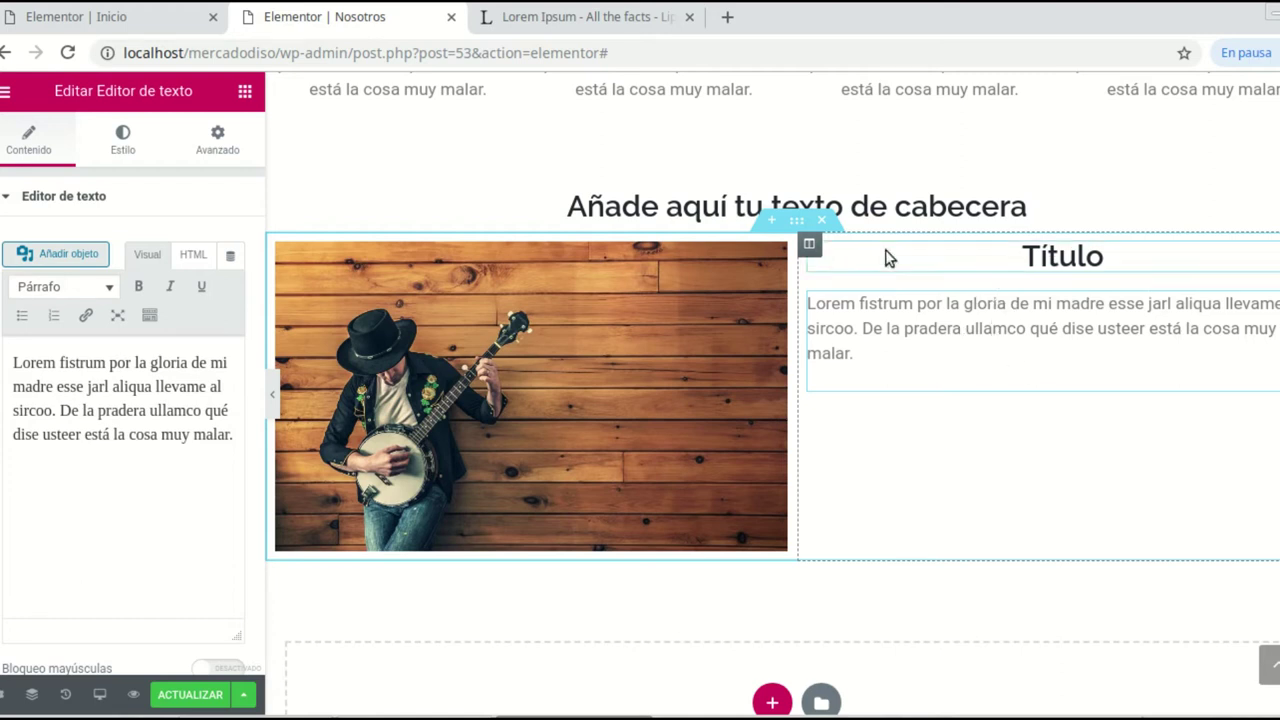
pyautogui.moveTo(892, 370); pyautogui.dragTo(952, 385)
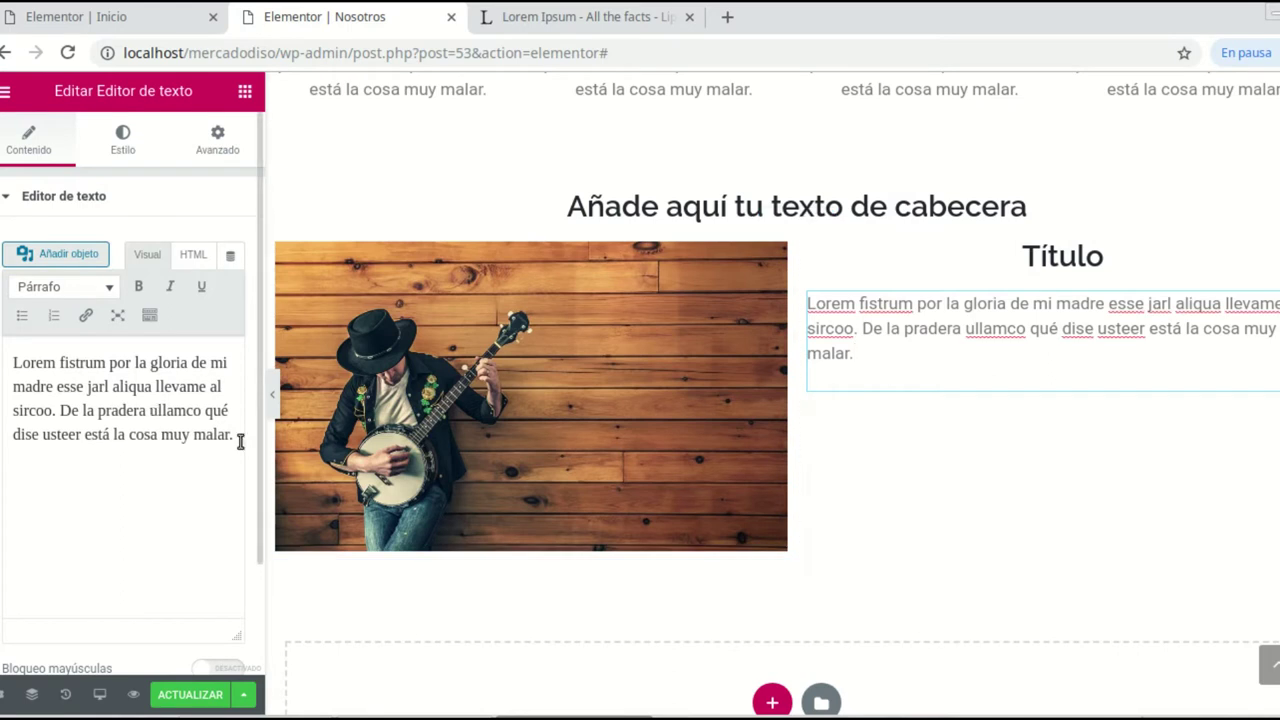
# Step: Copy the "Lorem fistrum" paragraph in the text widget and paste it as a second paragraph below the first
pyautogui.moveTo(234, 438); pyautogui.dragTo(18, 358)
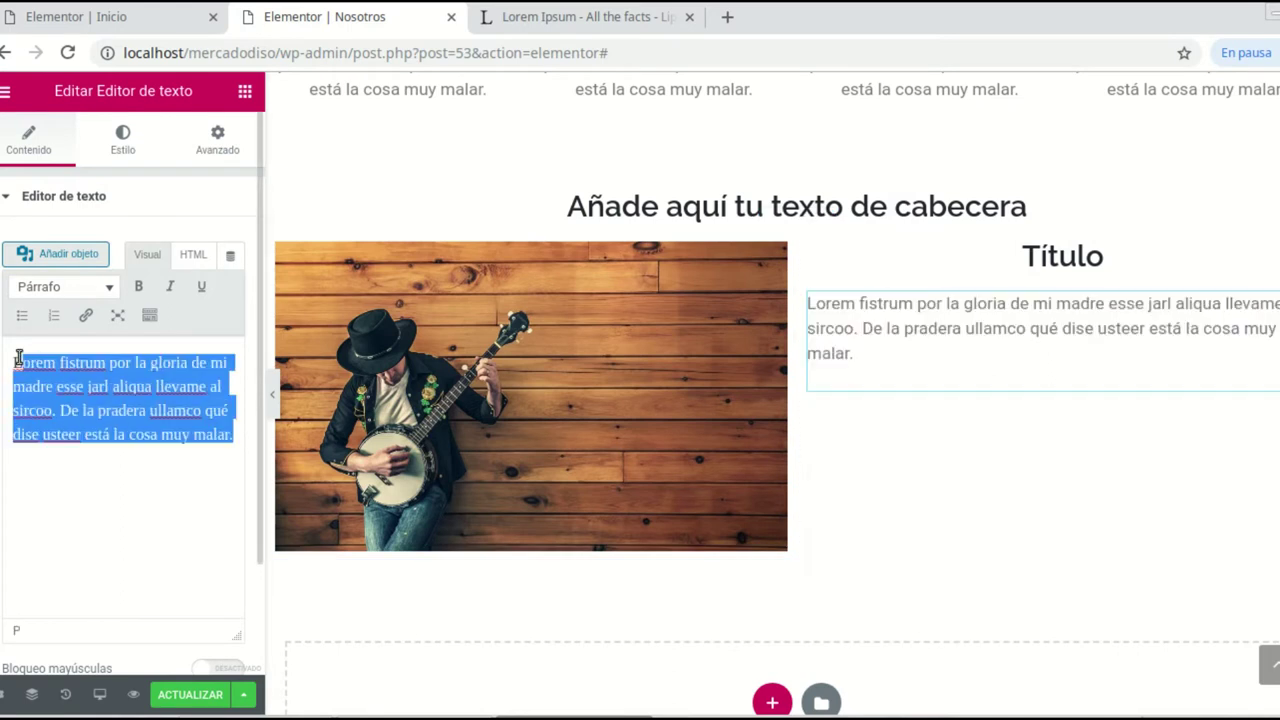
pyautogui.rightClick(18, 360)
pyautogui.click(72, 397)
pyautogui.click(43, 470)
pyautogui.press('Return')
pyautogui.rightClick(81, 484)
pyautogui.click(143, 320)
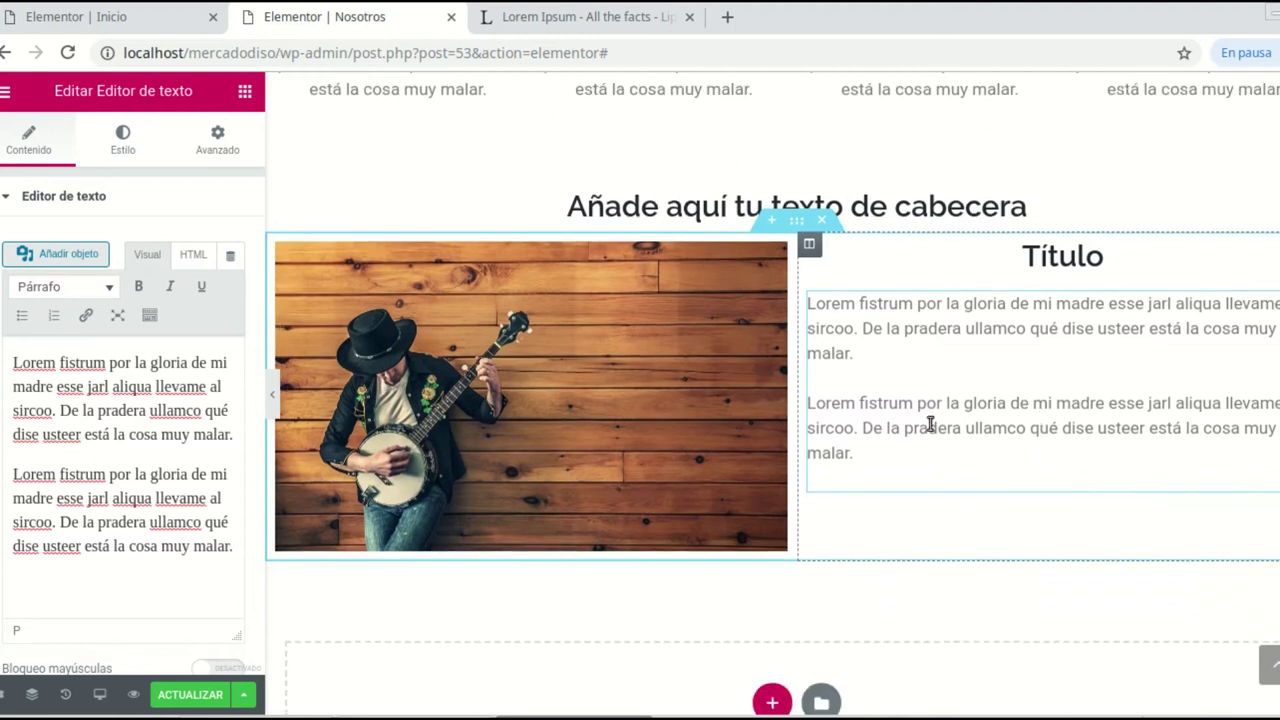
# Step: Change the placeholder heading above the two-column section to "Lo que ofrecemos"
pyautogui.scroll(-2, 955, 460)
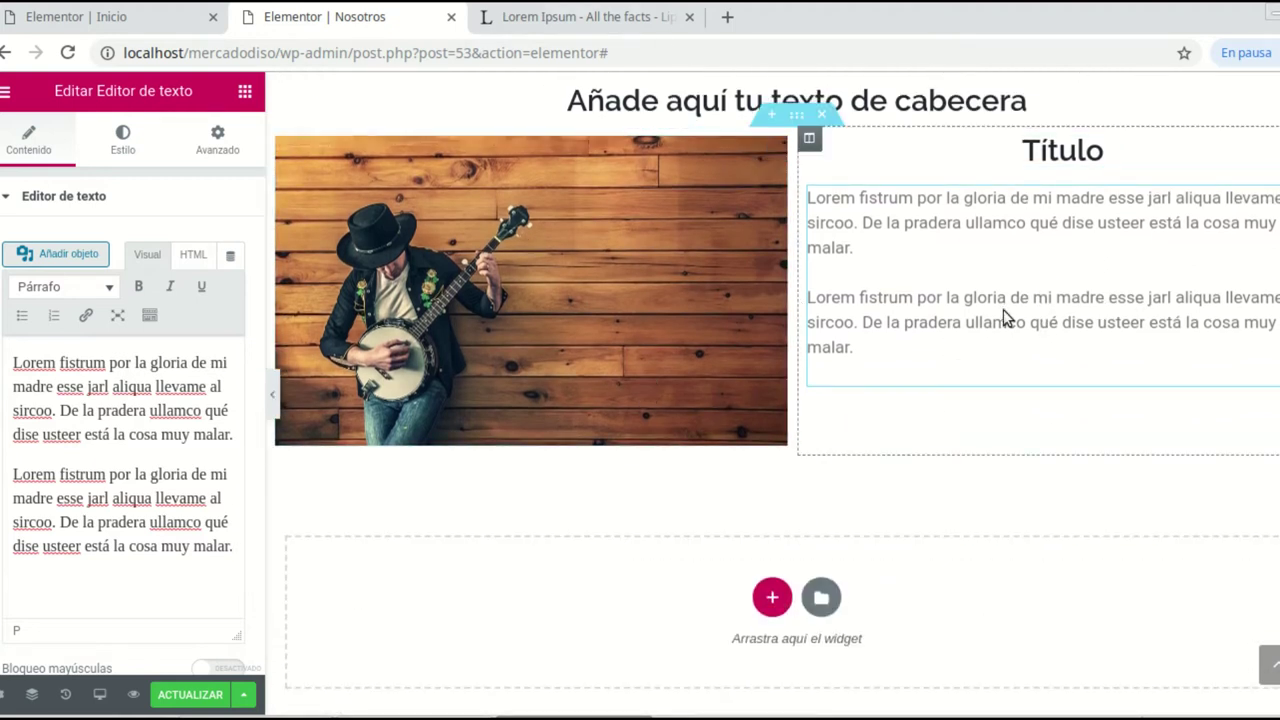
pyautogui.scroll(2, 1003, 309)
pyautogui.scroll(7, 840, 221)
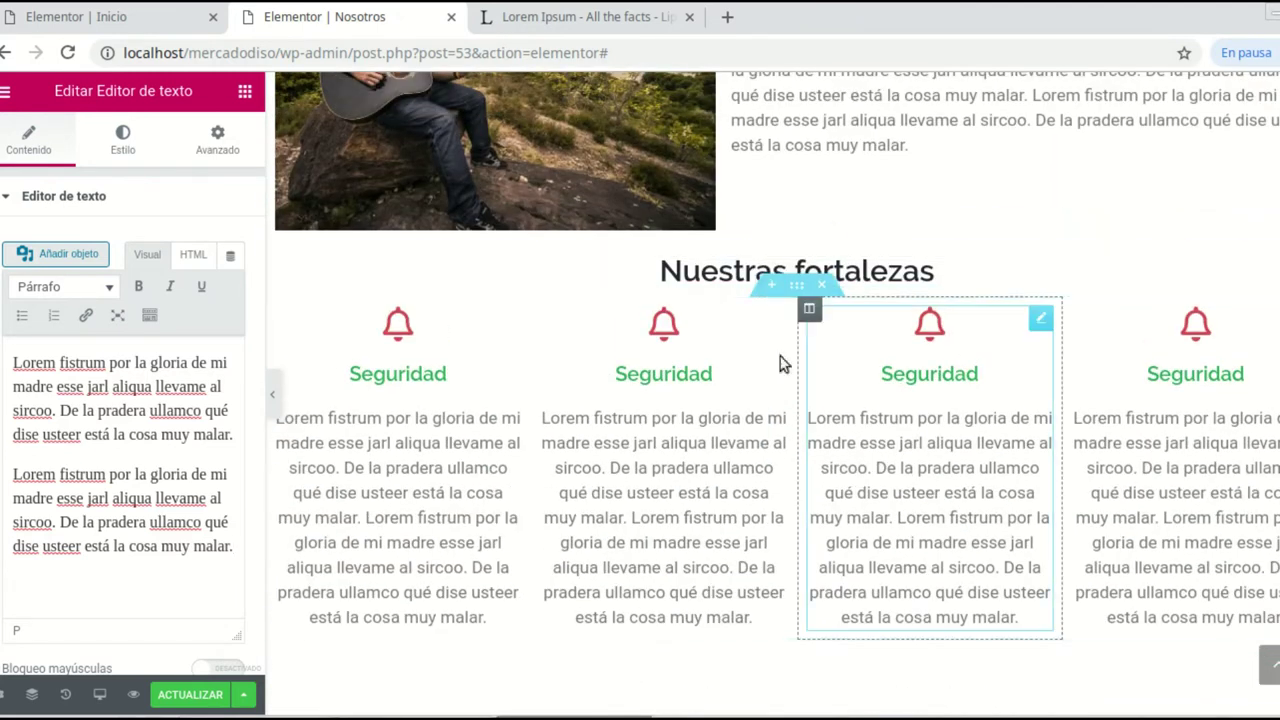
pyautogui.scroll(-3, 1008, 514)
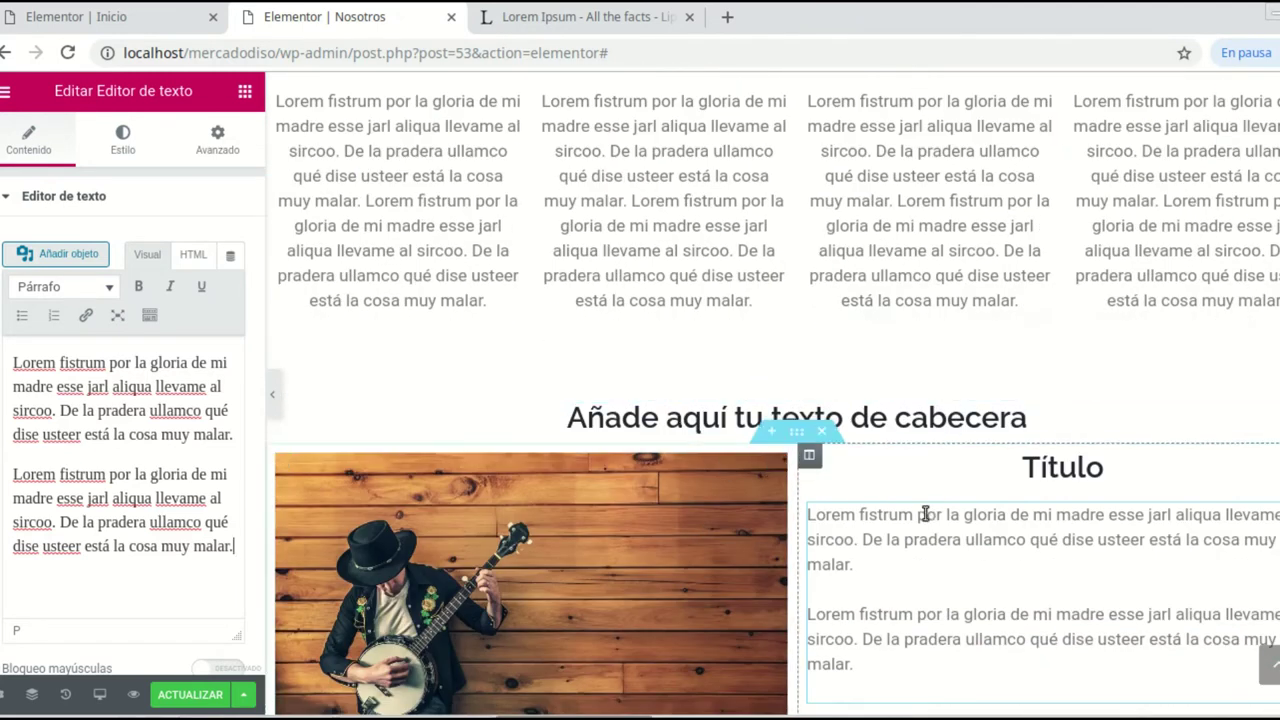
pyautogui.click(994, 417)
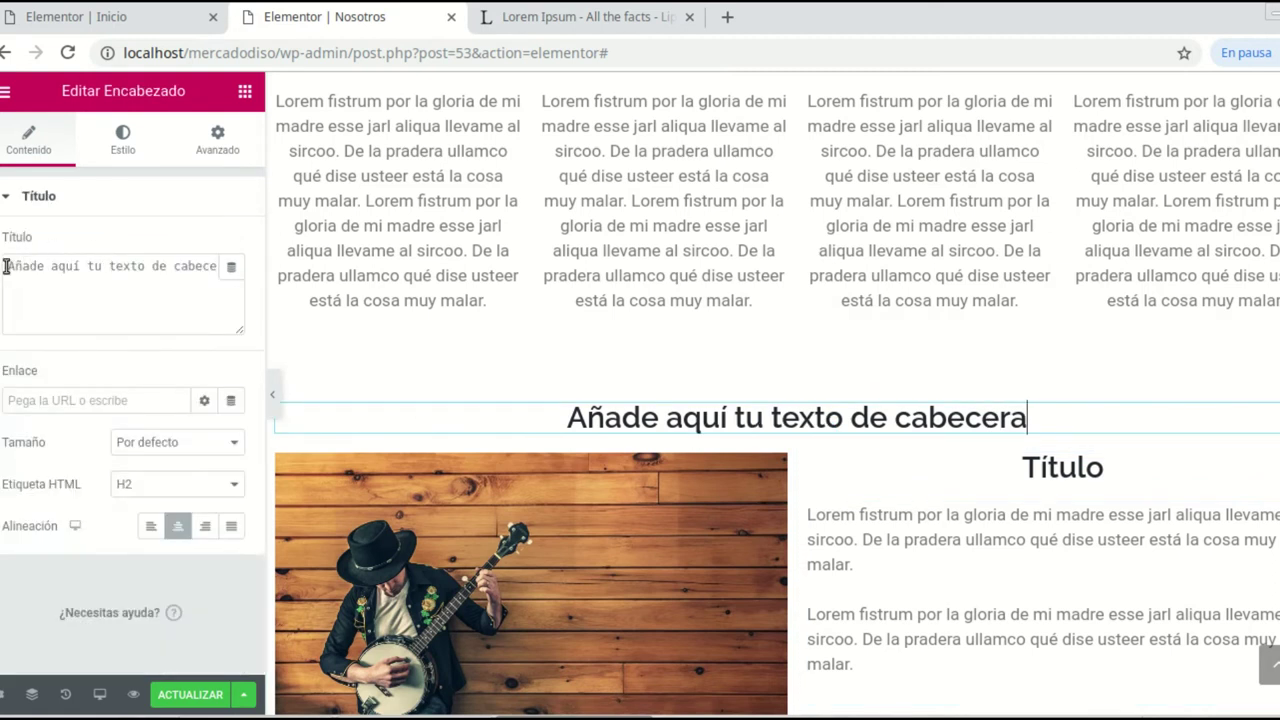
pyautogui.moveTo(6, 266); pyautogui.dragTo(111, 274)
pyautogui.write('Lo ')
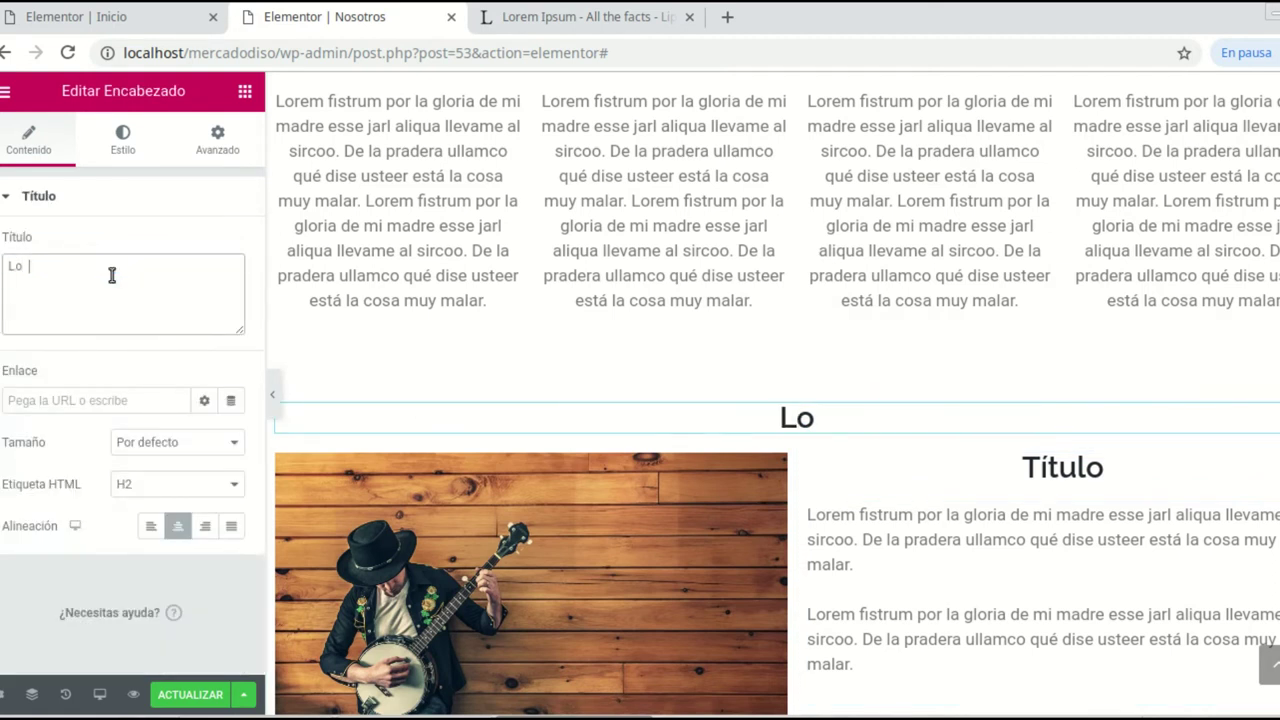
pyautogui.write('que ofrecemos')
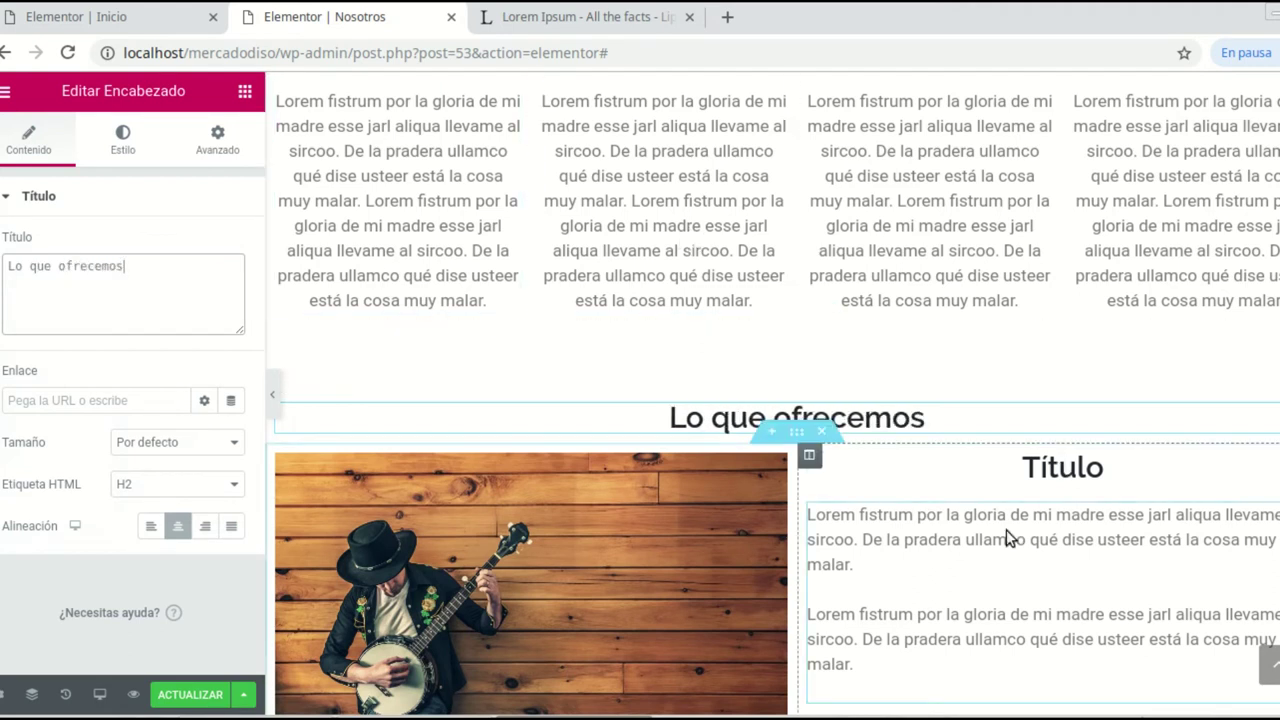
# Step: Change the "Título" heading beside the banjo photo to "Oferta 1"
pyautogui.scroll(-2, 1006, 534)
pyautogui.click(1093, 318)
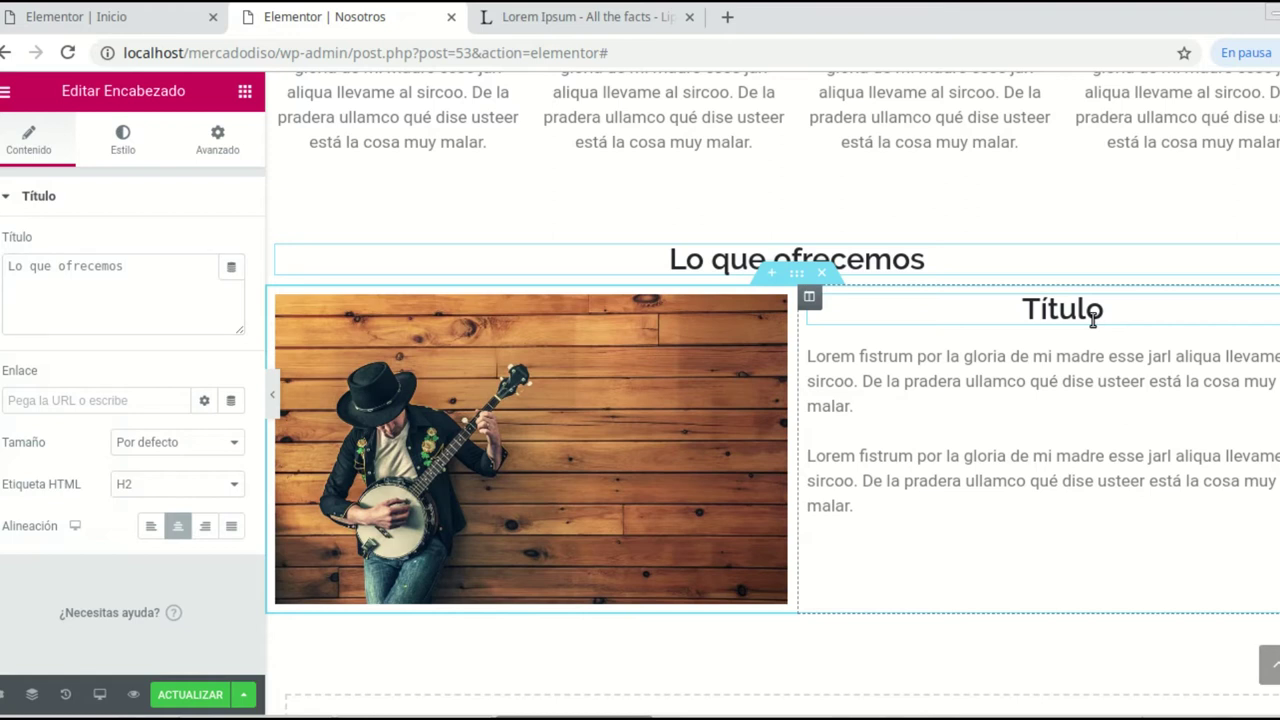
pyautogui.moveTo(1075, 312); pyautogui.dragTo(1030, 312)
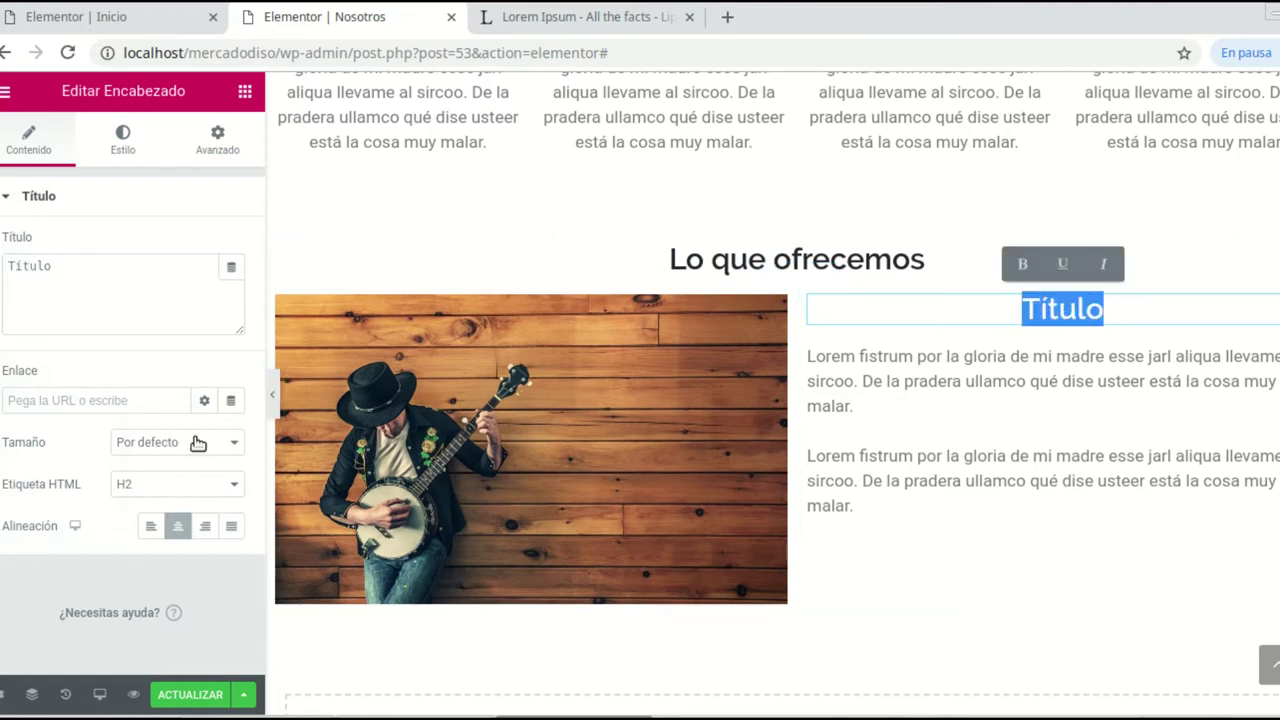
pyautogui.click(90, 281)
pyautogui.hotkey('ctrl', 'a')
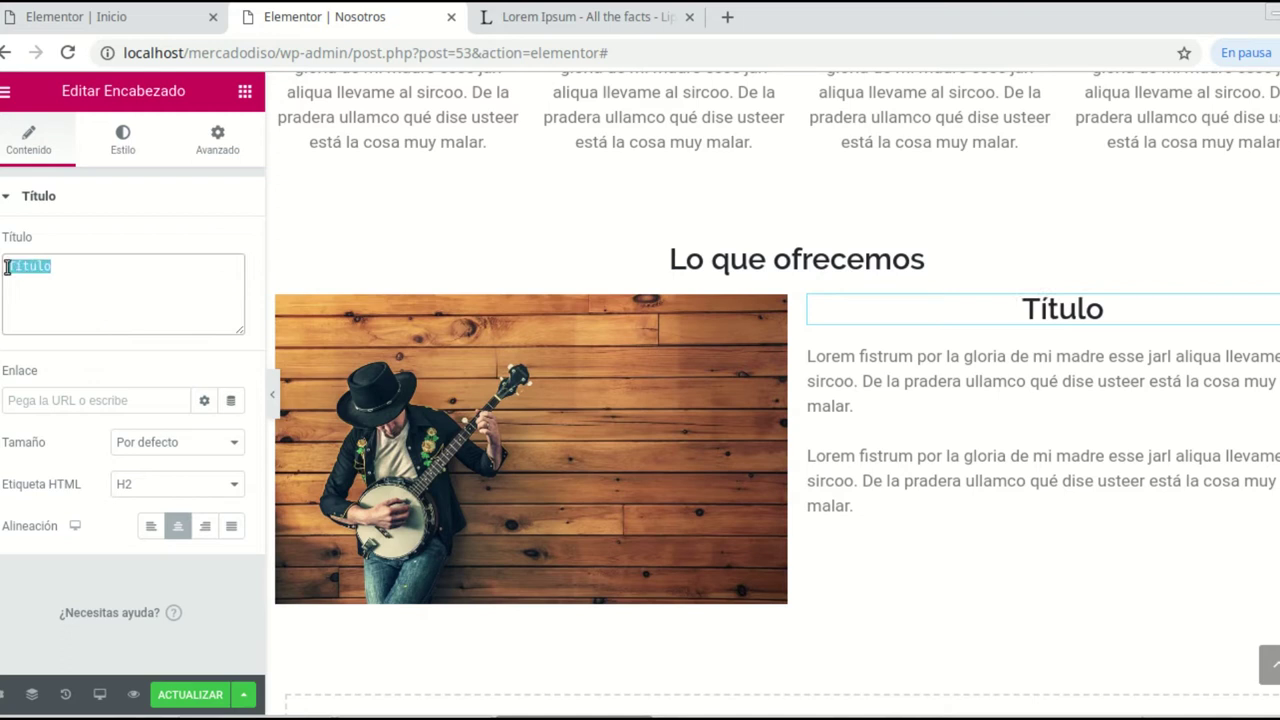
pyautogui.write('Ofertra1')
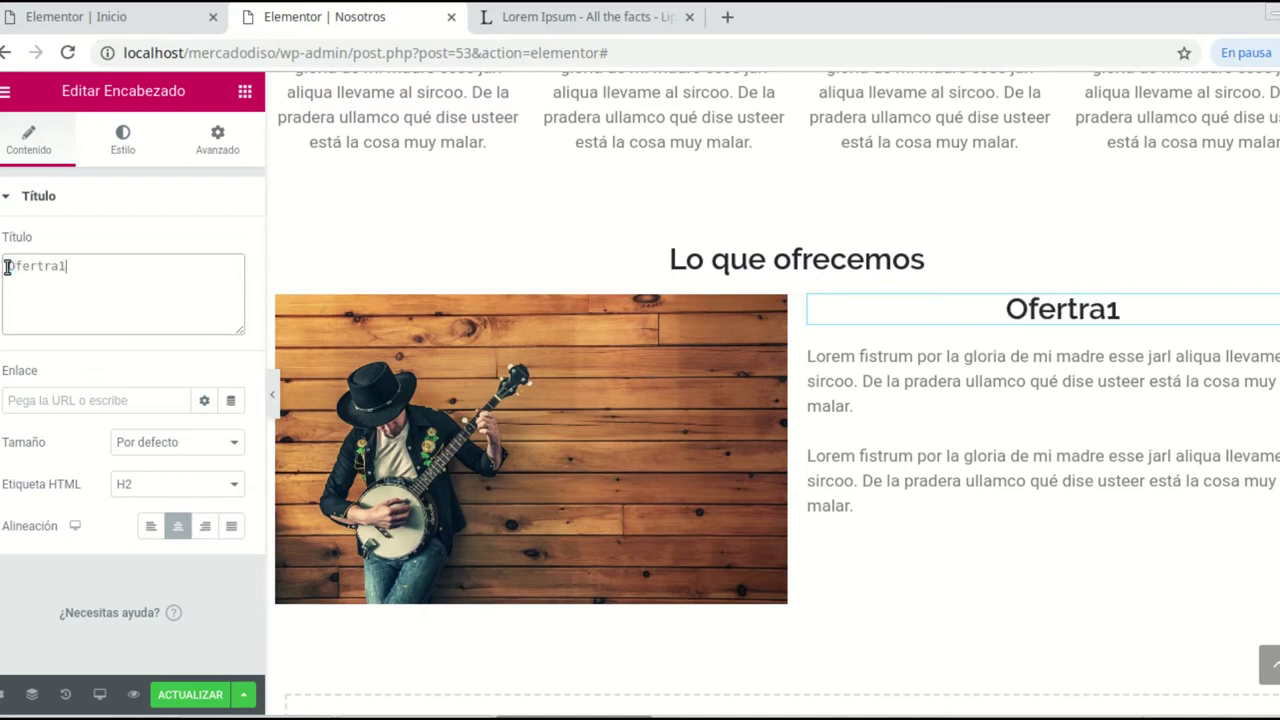
pyautogui.press('BackSpace')
pyautogui.press('BackSpace')
pyautogui.press('BackSpace')
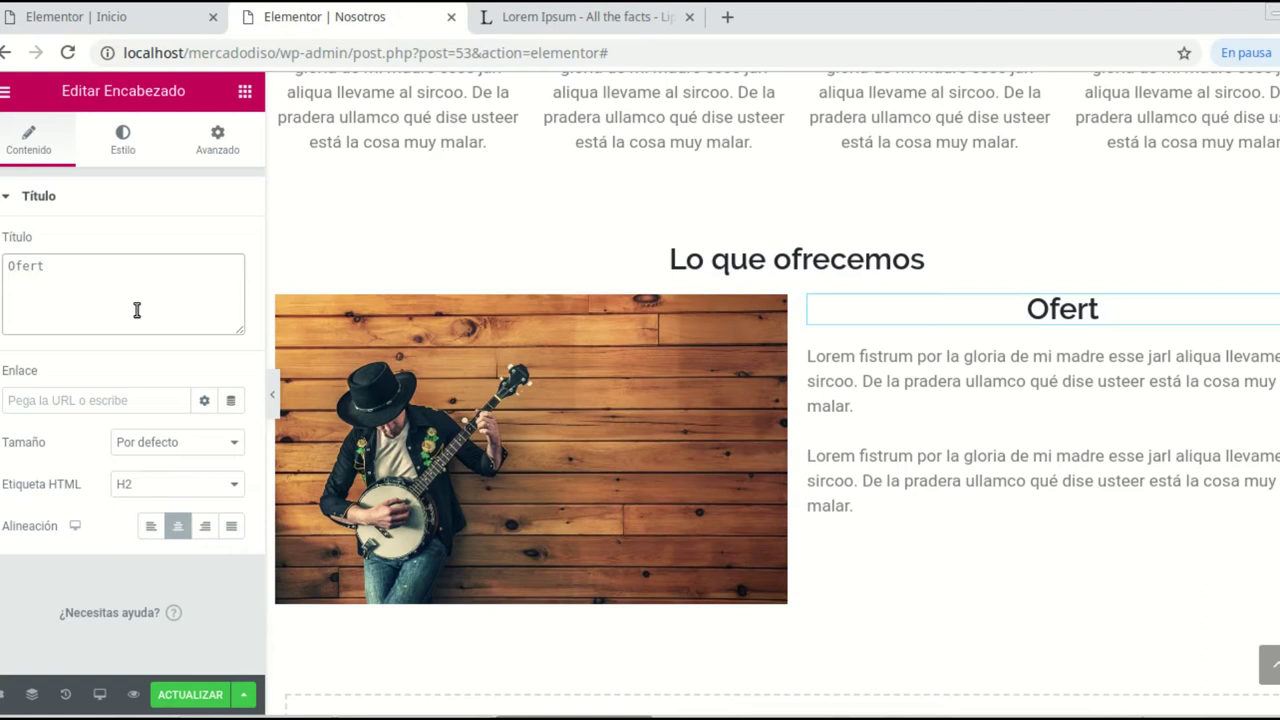
pyautogui.write('1')
pyautogui.press('BackSpace')
pyautogui.press('BackSpace')
pyautogui.press('BackSpace')
pyautogui.write('ta 1')
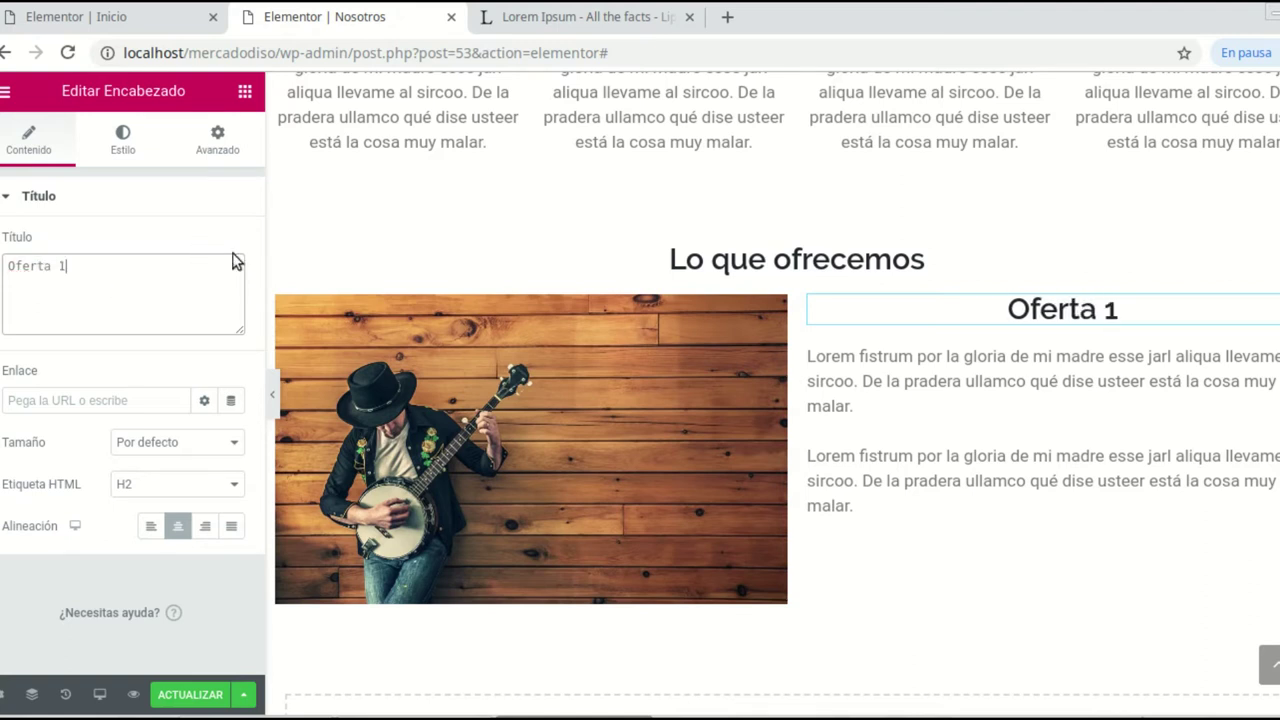
# Step: Add another section with two equal columns directly below the "Oferta 1" section
pyautogui.scroll(-2, 917, 594)
pyautogui.scroll(1, 900, 405)
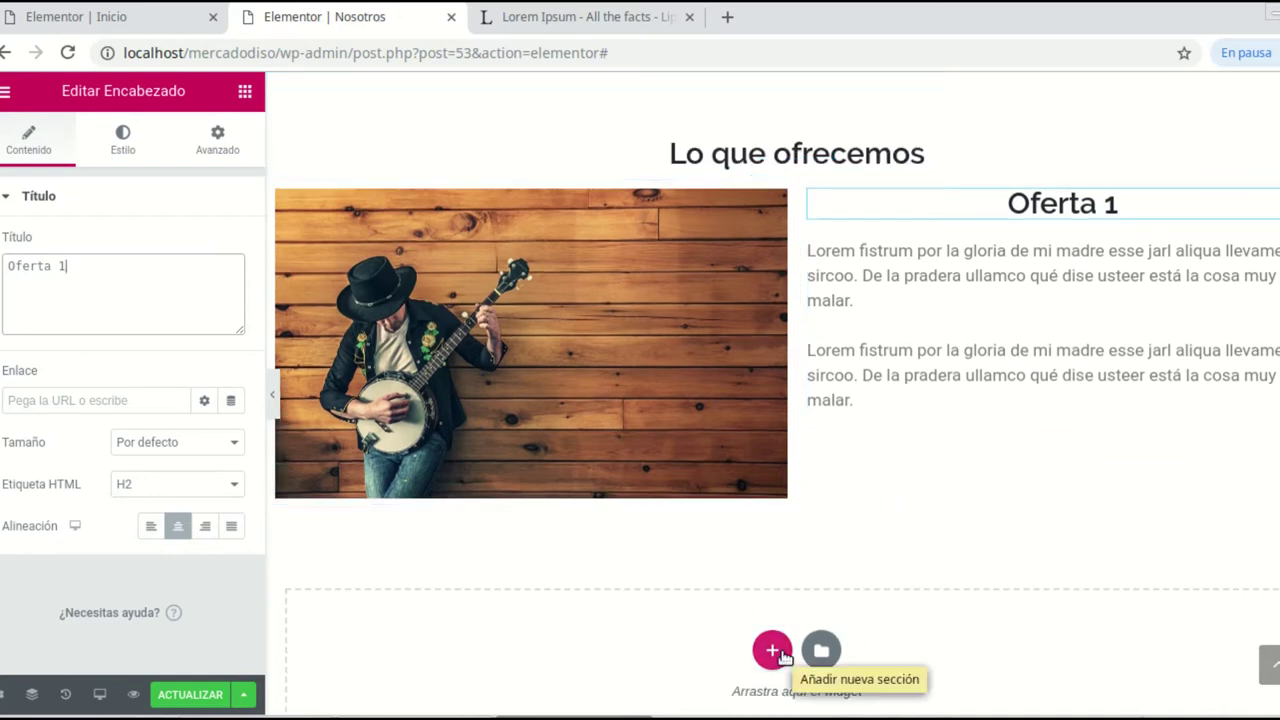
pyautogui.click(773, 652)
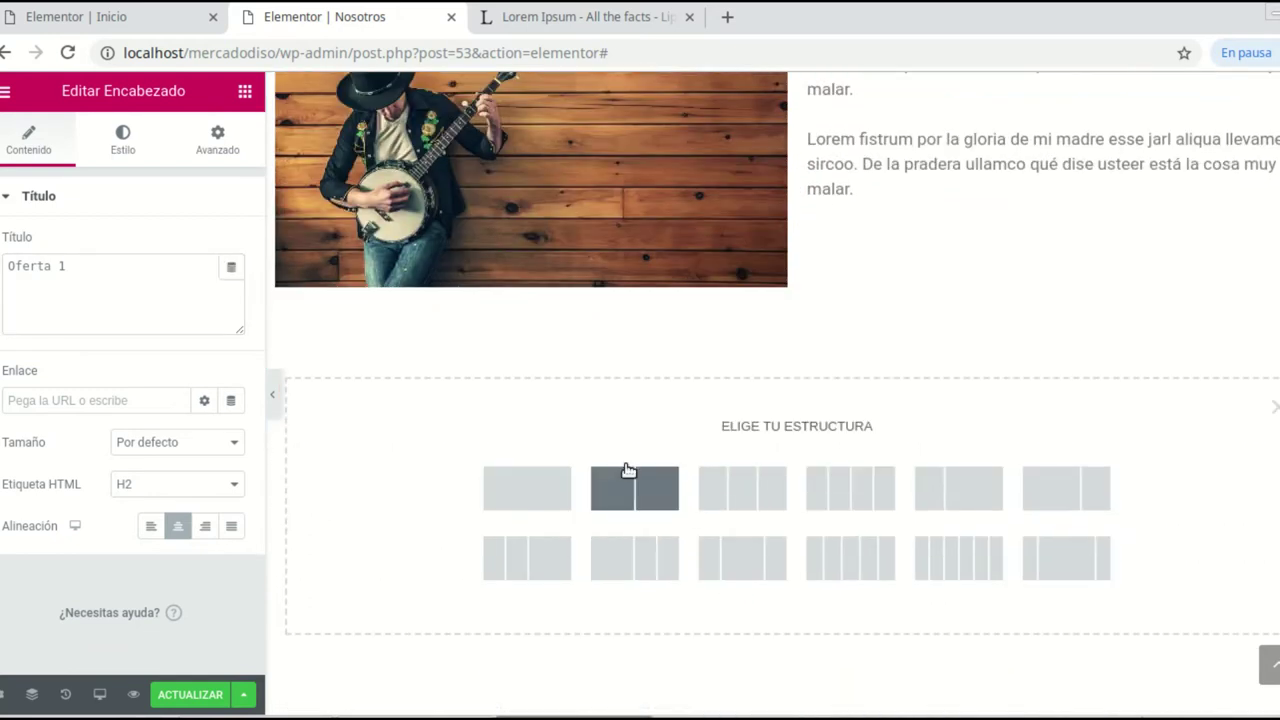
pyautogui.click(640, 498)
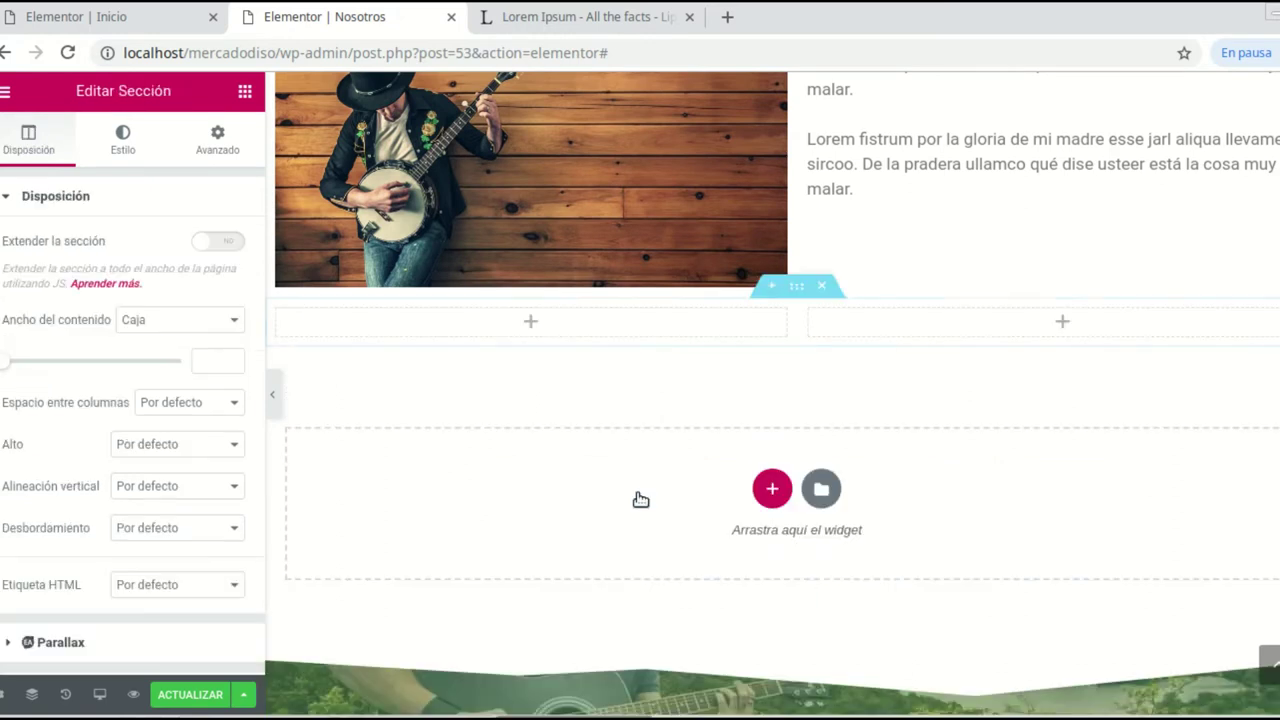
pyautogui.scroll(1, 1072, 477)
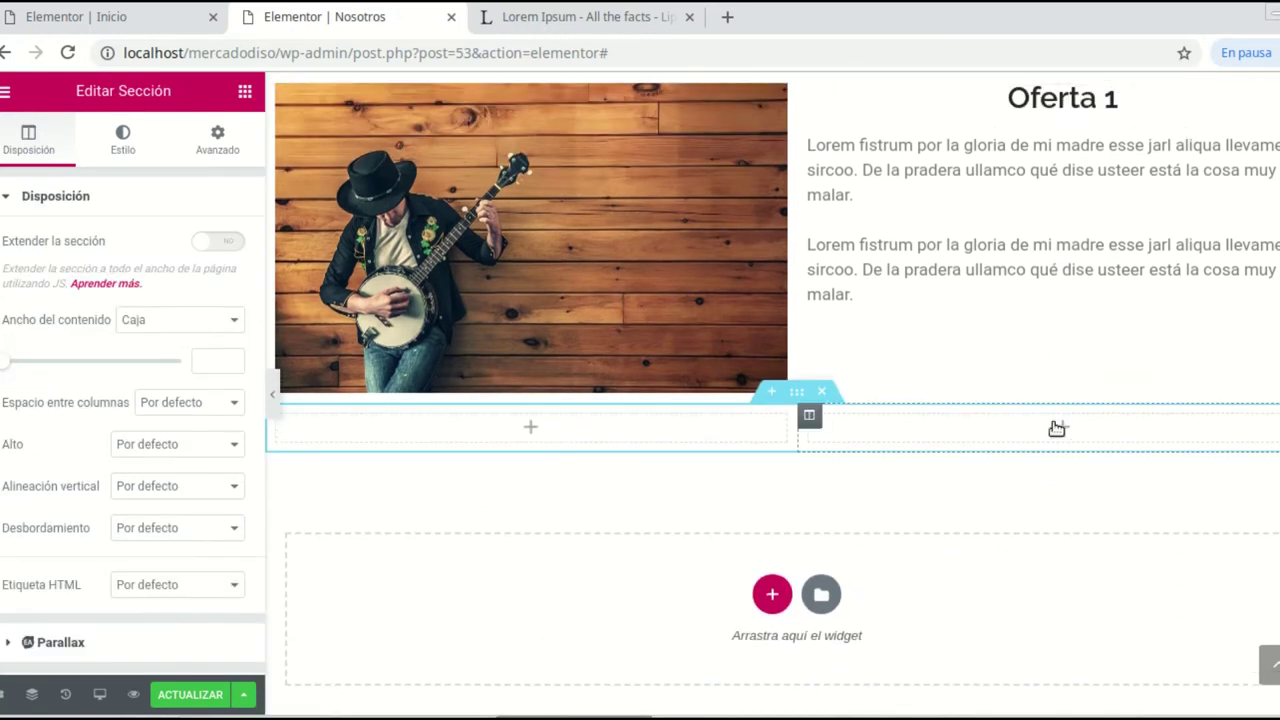
# Step: Add an Image widget to the right column of the new two-column section below "Oferta 1"
pyautogui.click(1059, 427)
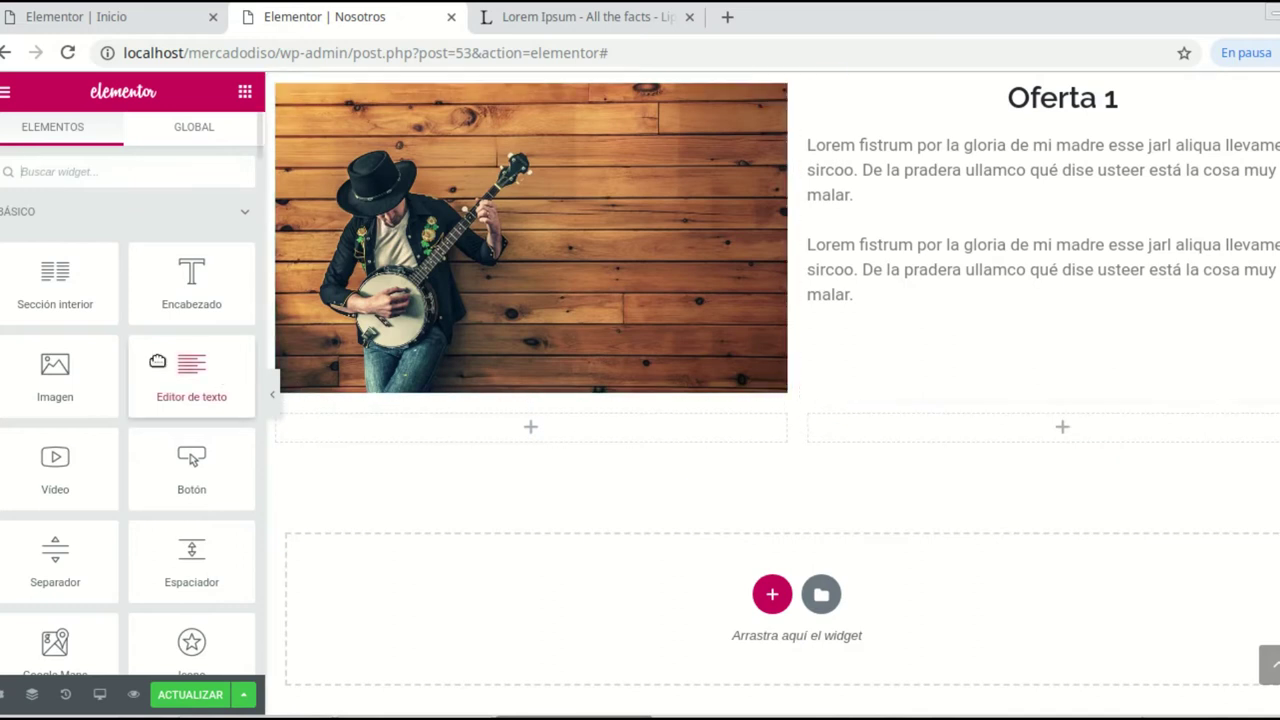
pyautogui.moveTo(62, 376); pyautogui.dragTo(1126, 400)
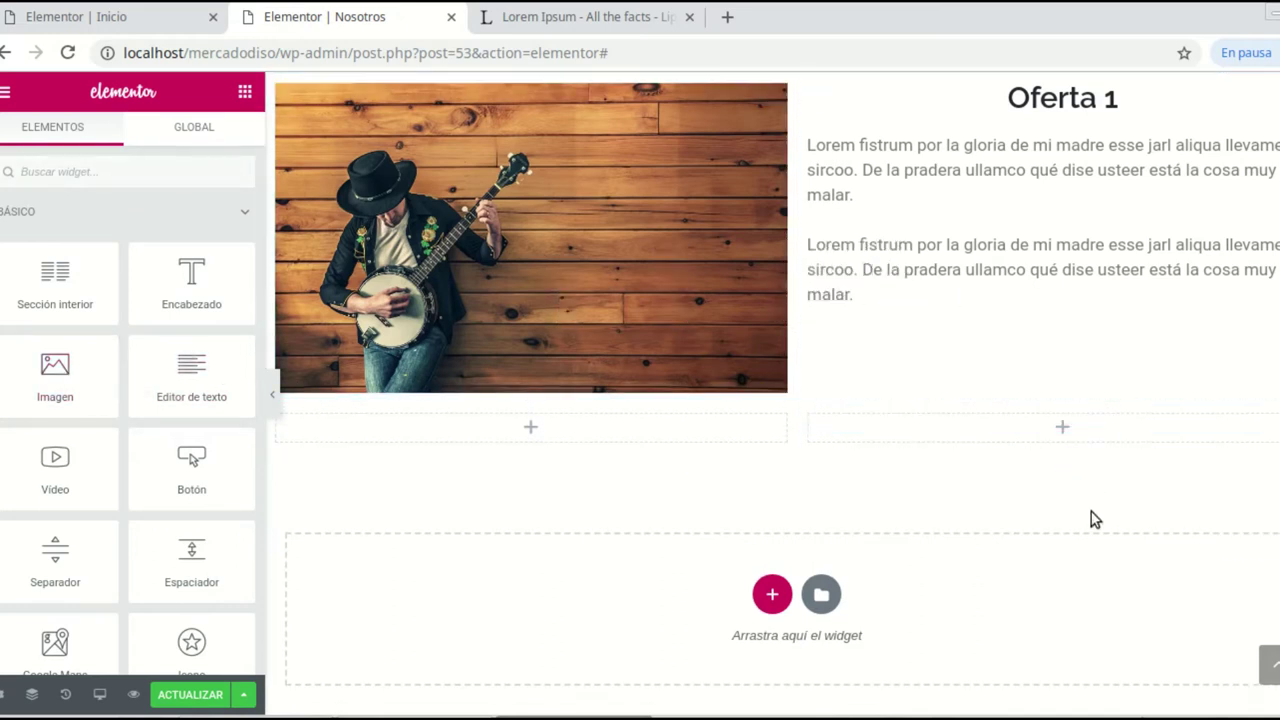
pyautogui.moveTo(55, 368); pyautogui.dragTo(1046, 430)
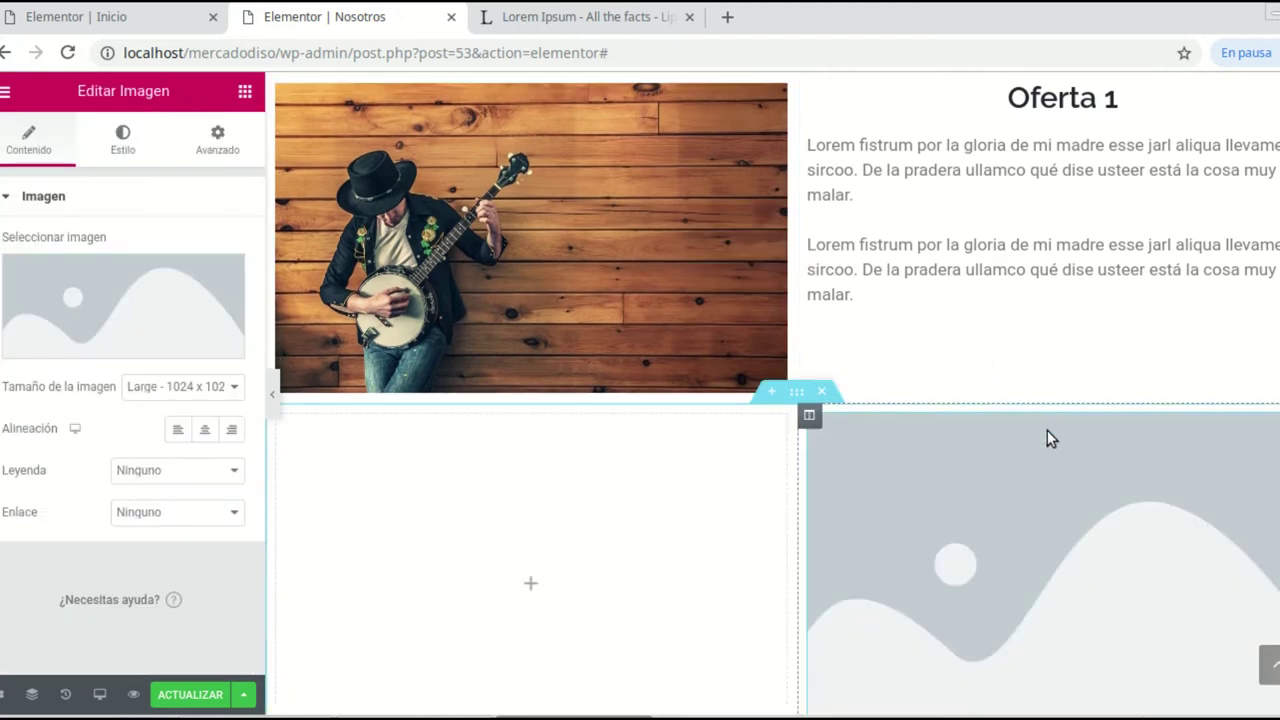
# Step: Fill the new Image widget with the banjo player photo Selección_196.png from the media library
pyautogui.click(110, 316)
pyautogui.click(405, 333)
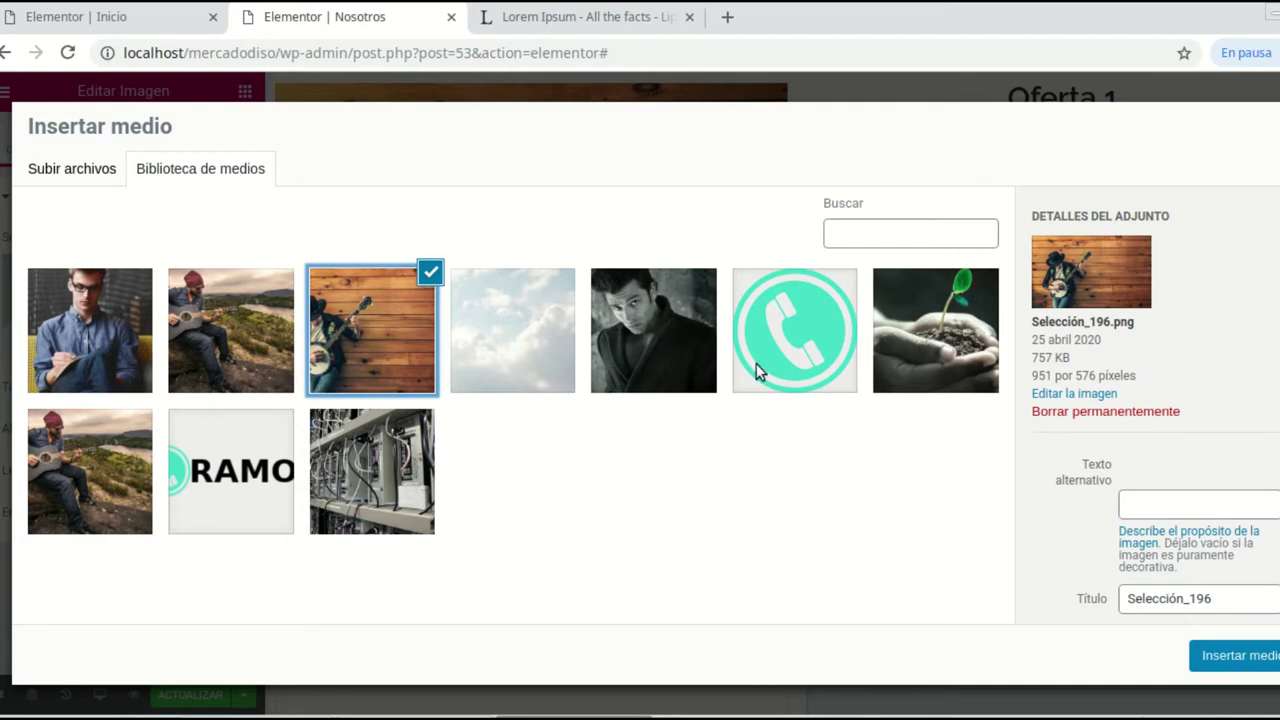
pyautogui.click(1240, 656)
pyautogui.scroll(-2, 998, 428)
pyautogui.scroll(1, 1008, 396)
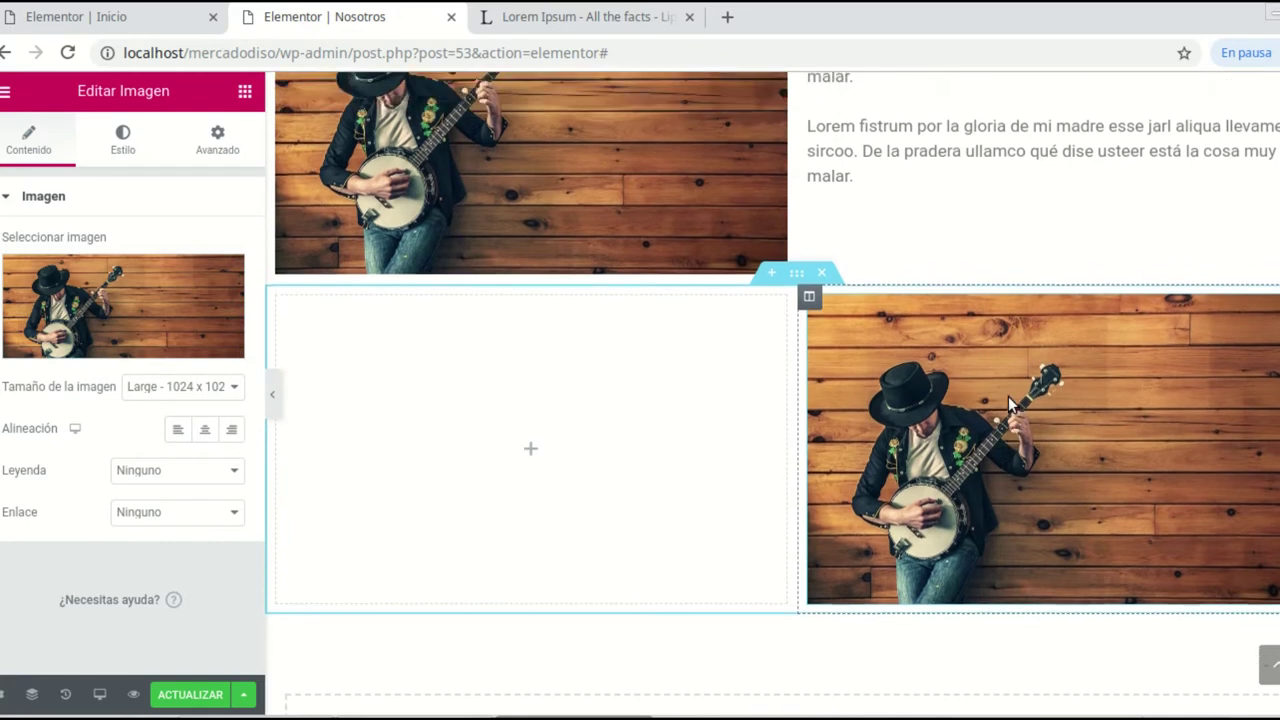
pyautogui.scroll(1, 1008, 396)
pyautogui.scroll(-1, 930, 540)
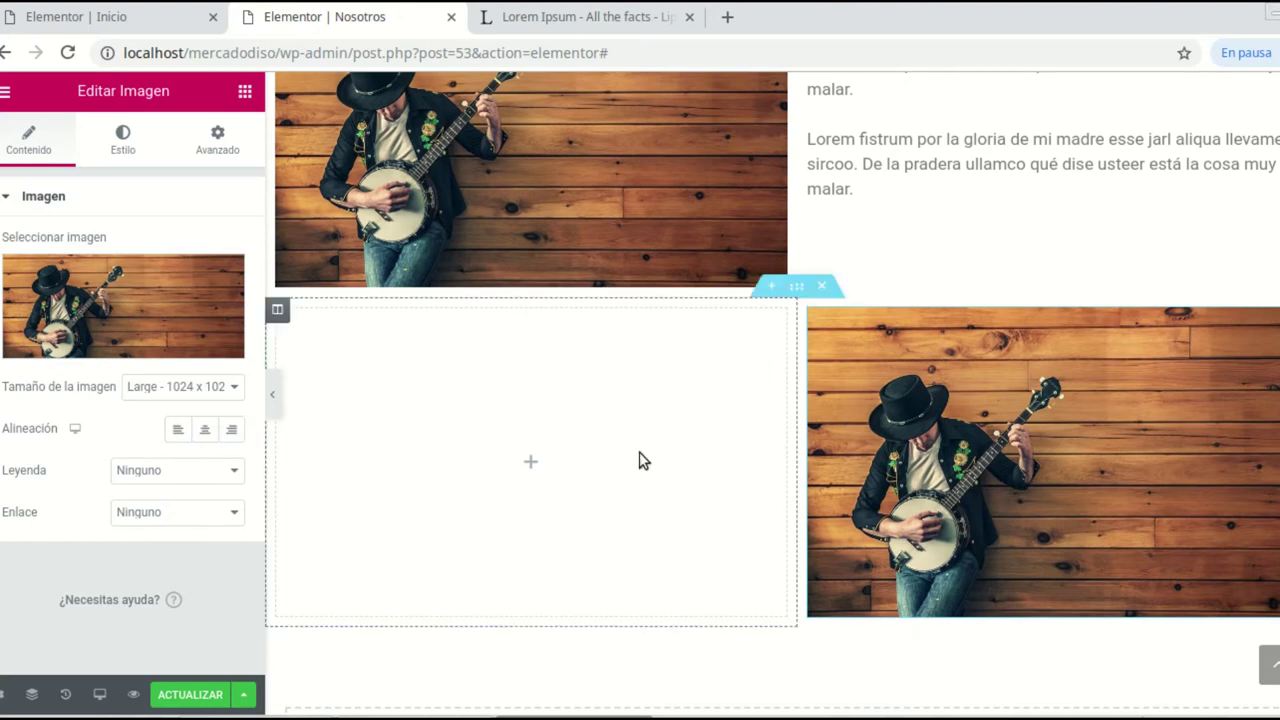
# Step: Add a heading reading "Oferta 2" to the empty column beside the new photo and center it
pyautogui.click(530, 470)
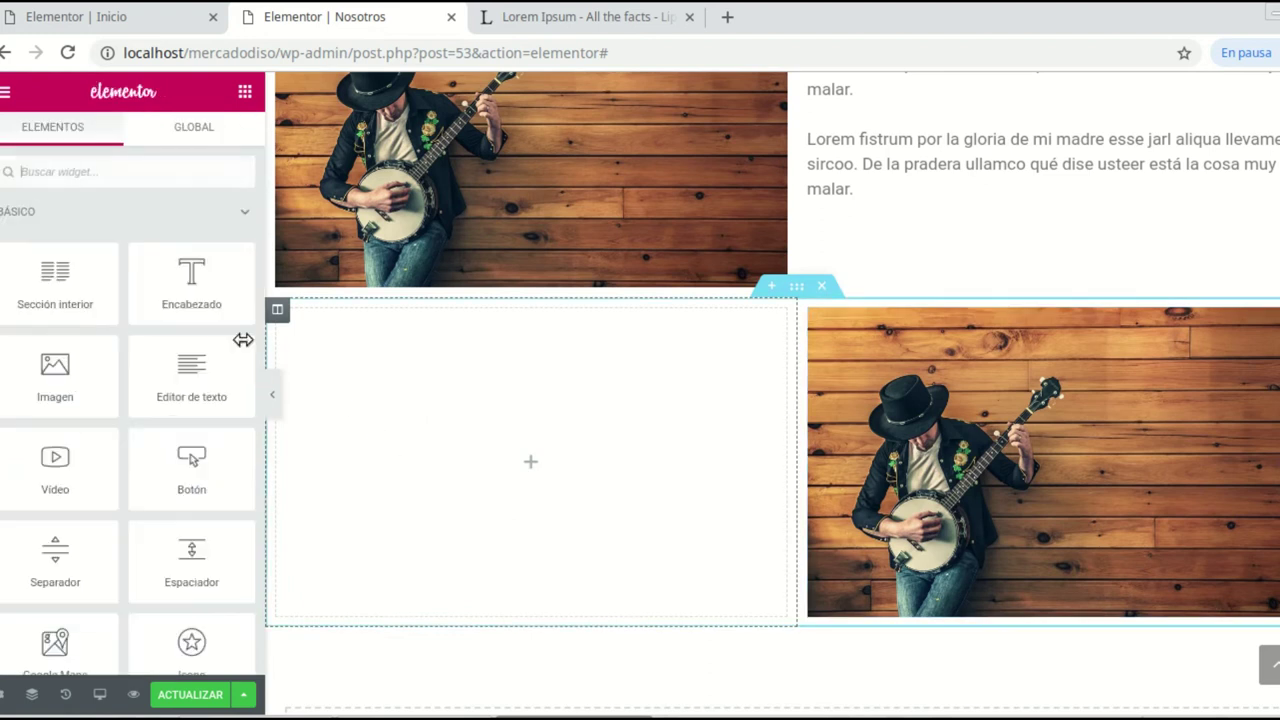
pyautogui.moveTo(191, 280); pyautogui.dragTo(503, 414)
pyautogui.scroll(1, 724, 448)
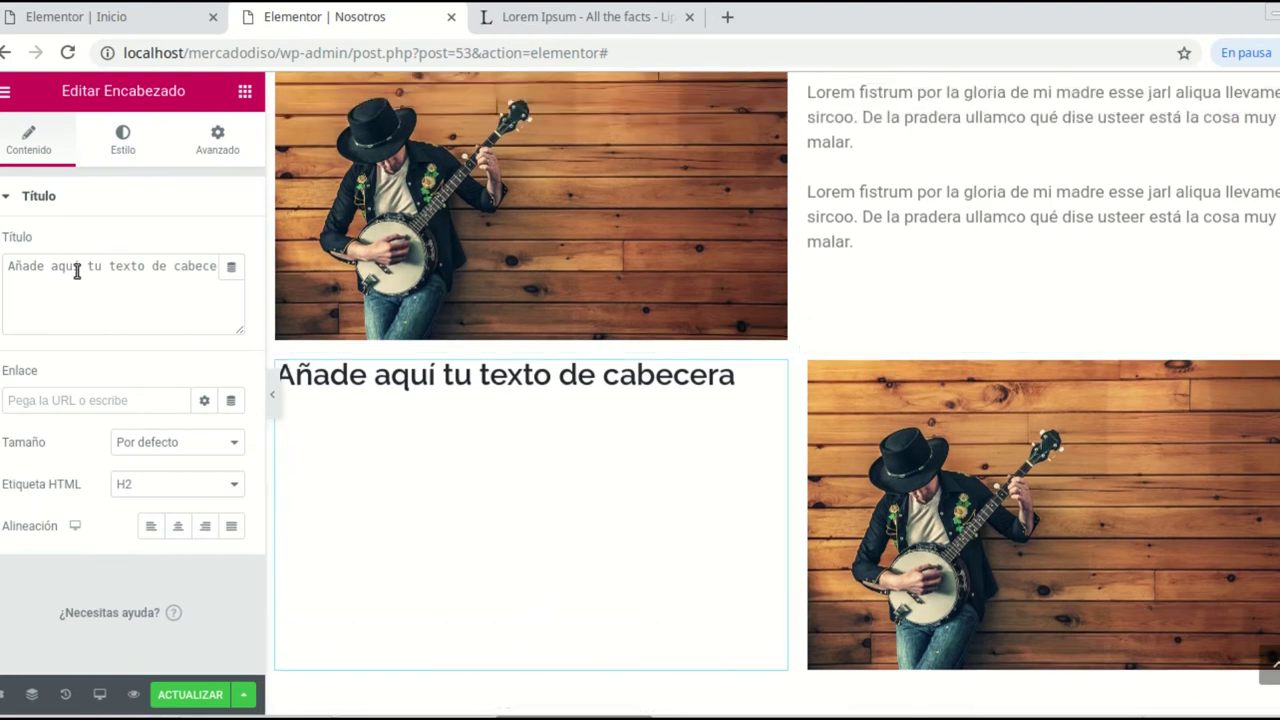
pyautogui.moveTo(5, 266); pyautogui.dragTo(251, 283)
pyautogui.scroll(2, 1020, 317)
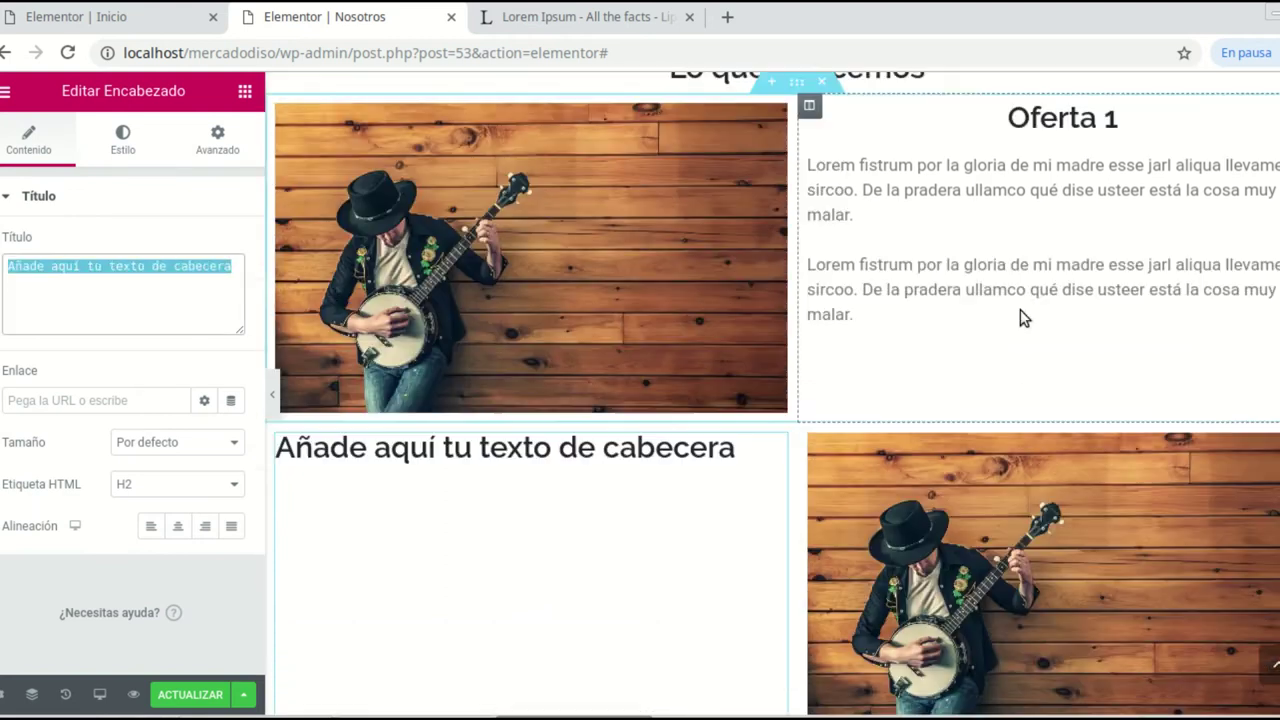
pyautogui.write('Oferta 2')
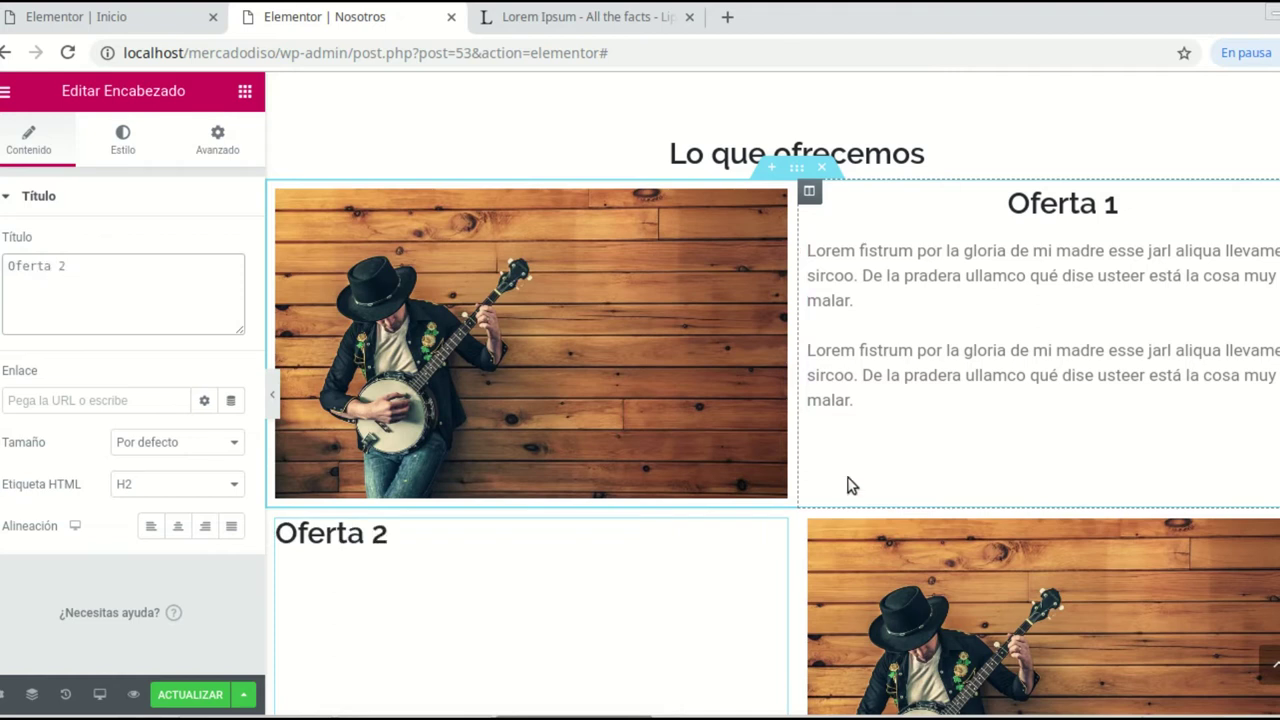
pyautogui.click(178, 526)
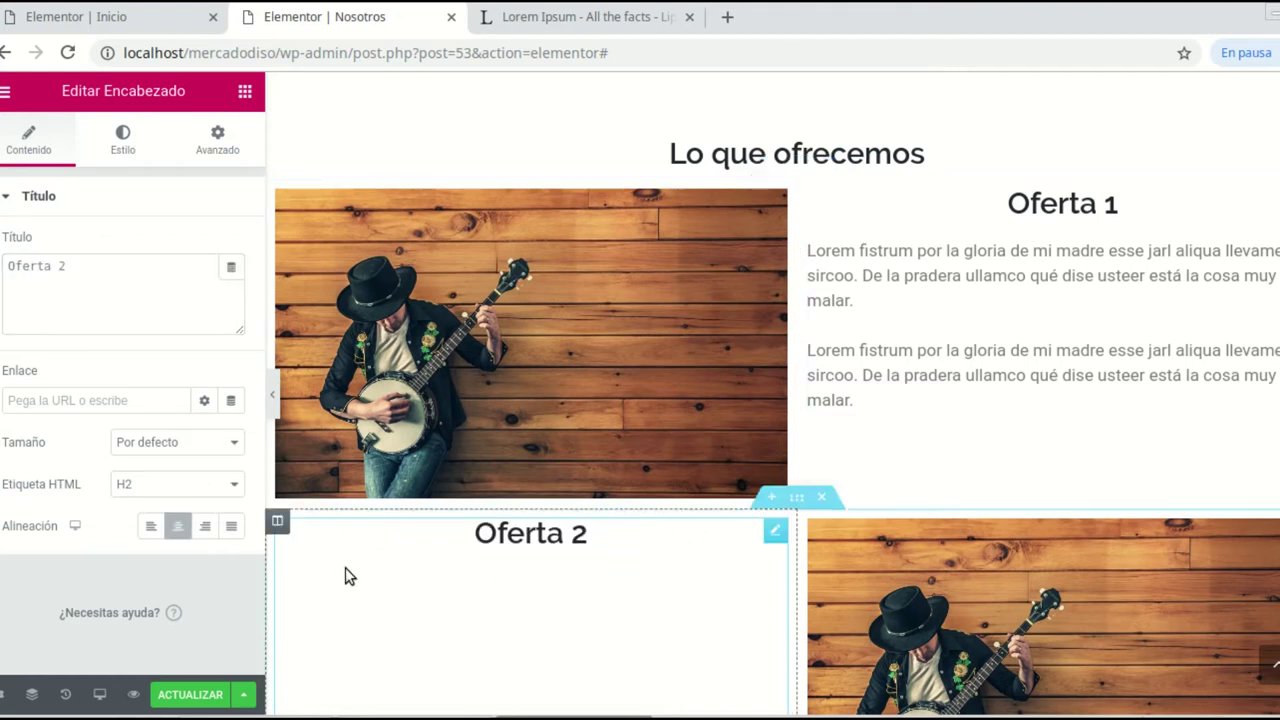
# Step: Add a text editor widget directly below the "Oferta 2" heading
pyautogui.scroll(-2, 345, 570)
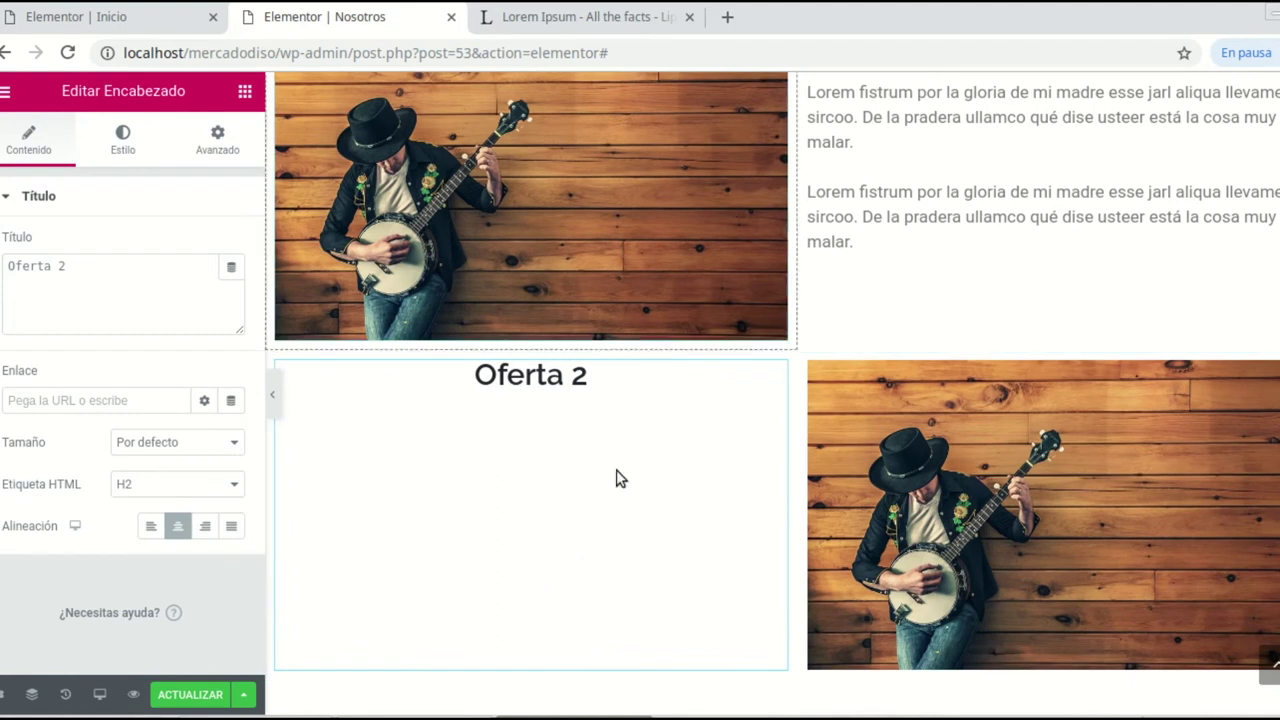
pyautogui.click(244, 93)
pyautogui.moveTo(261, 376); pyautogui.dragTo(545, 532)
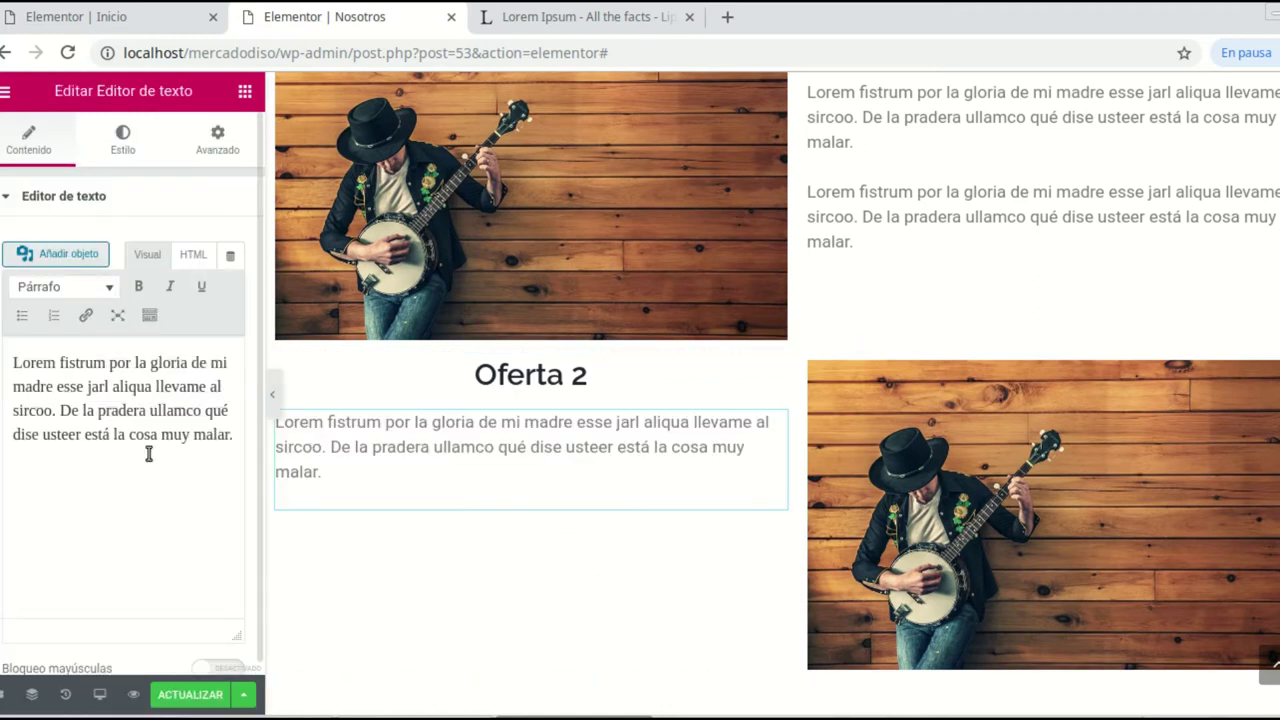
# Step: Copy the "Lorem fistrum" paragraph under "Oferta 2" and paste it as a second paragraph below the first
pyautogui.moveTo(235, 434); pyautogui.dragTo(22, 363)
pyautogui.hotkey('ctrl', 'c')
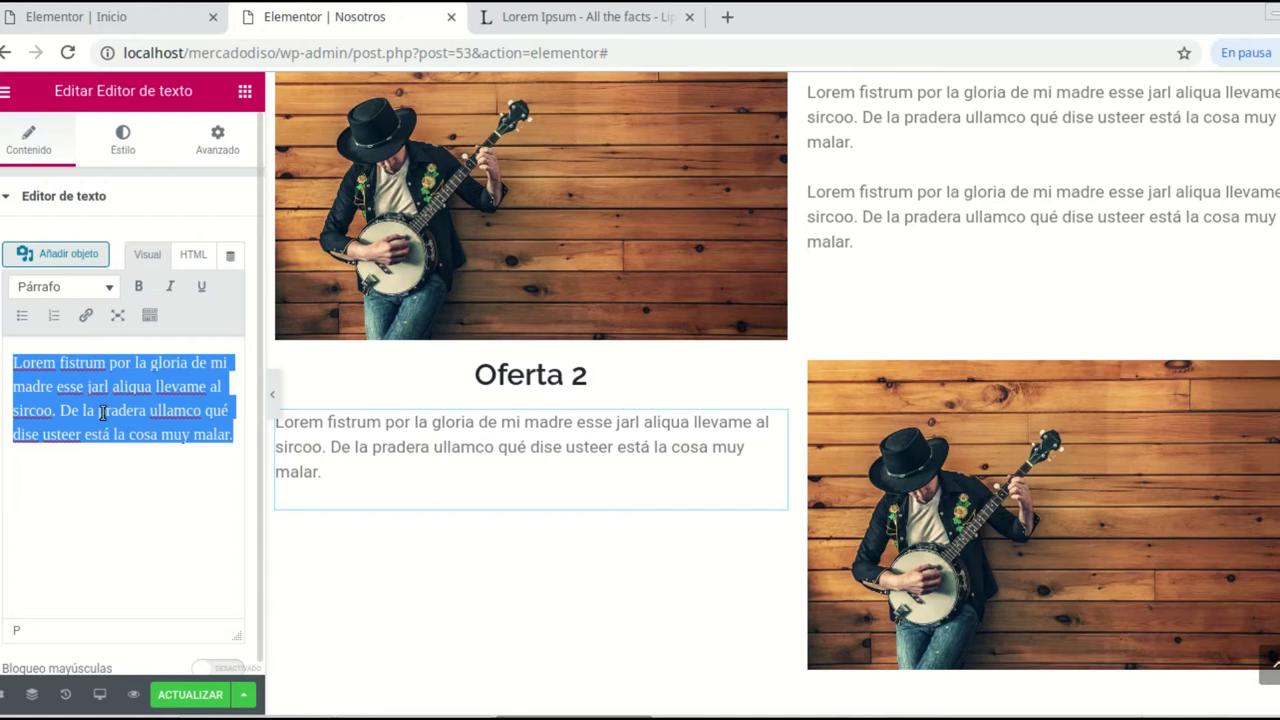
pyautogui.rightClick(72, 402)
pyautogui.click(129, 437)
pyautogui.click(236, 434)
pyautogui.press('Return')
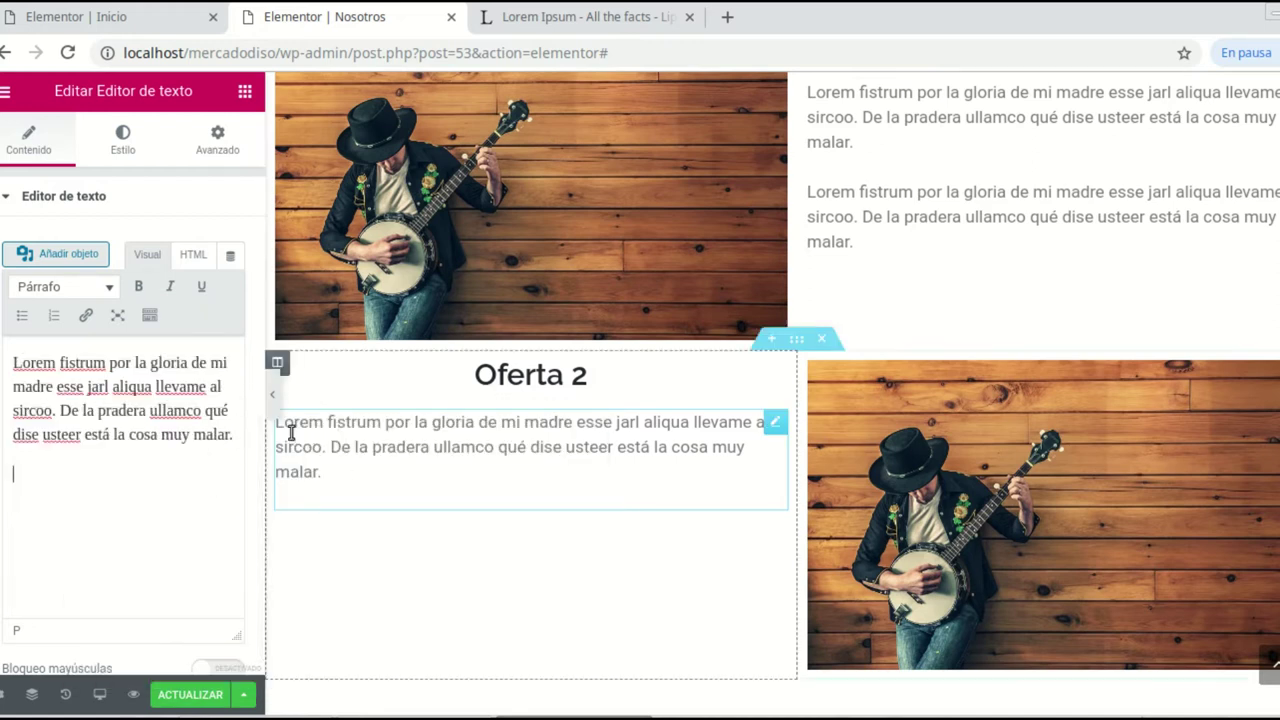
pyautogui.rightClick(108, 490)
pyautogui.click(180, 318)
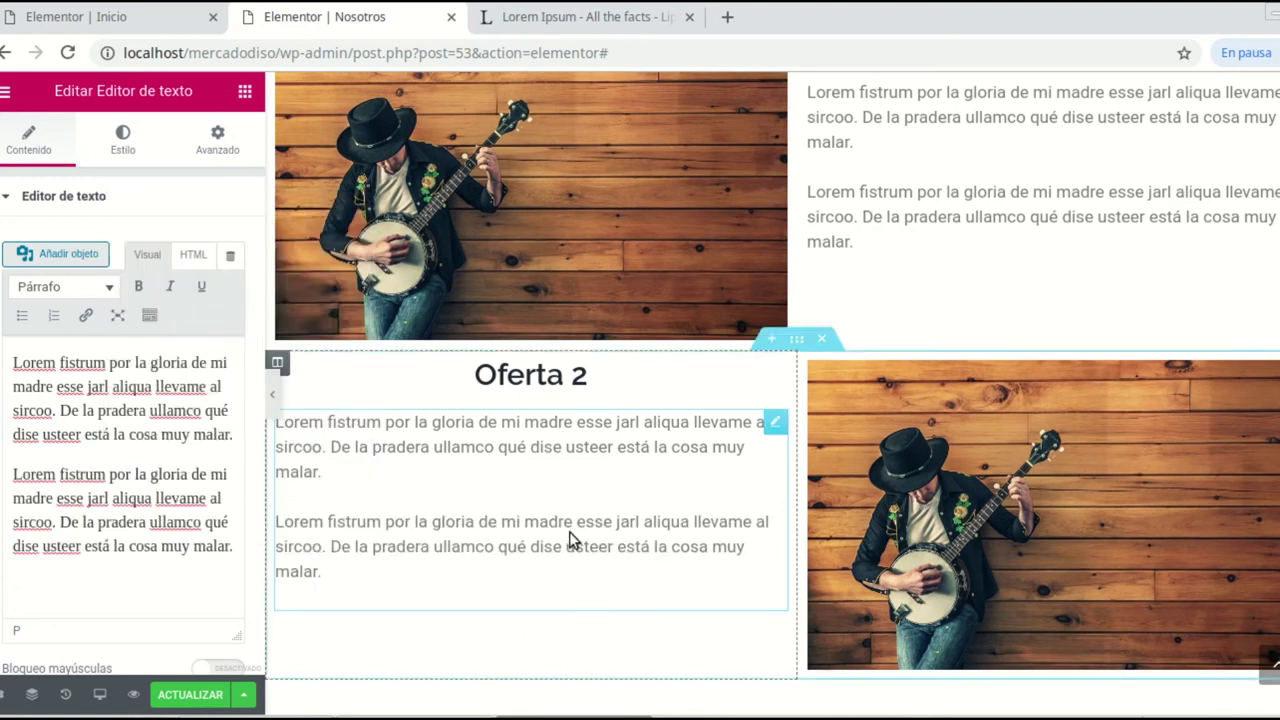
pyautogui.scroll(3, 1080, 541)
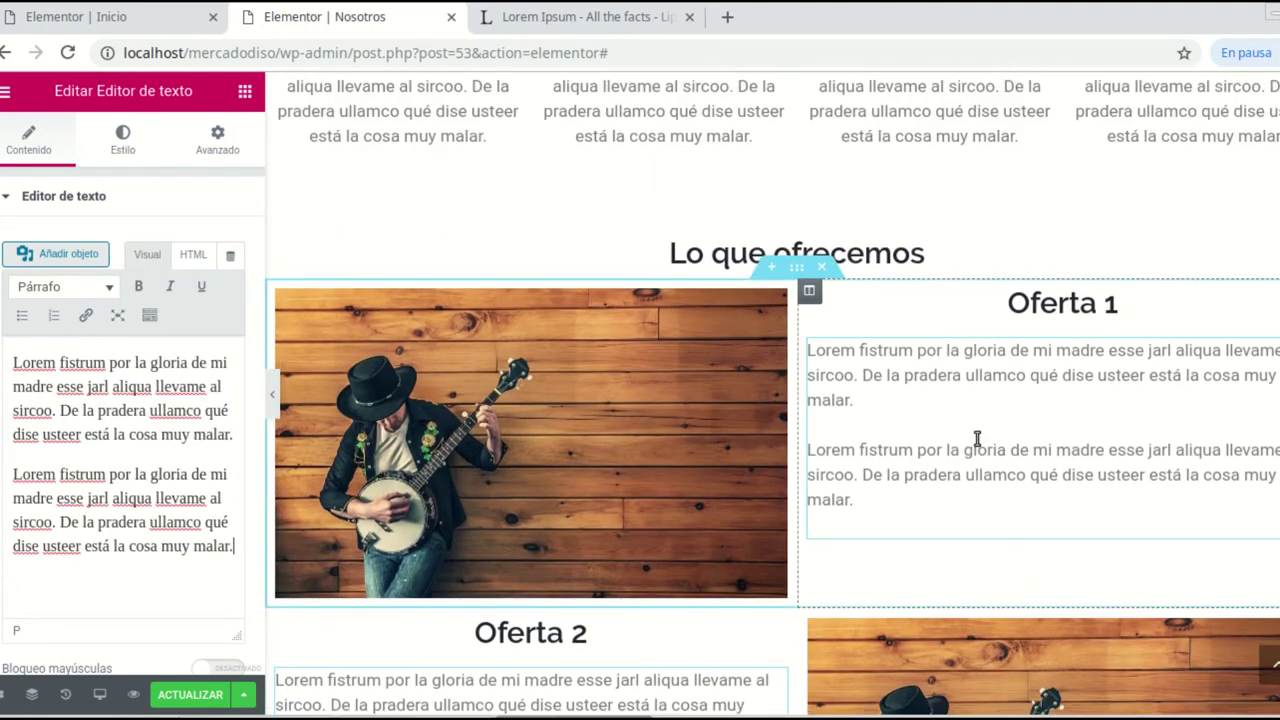
pyautogui.scroll(-1, 977, 443)
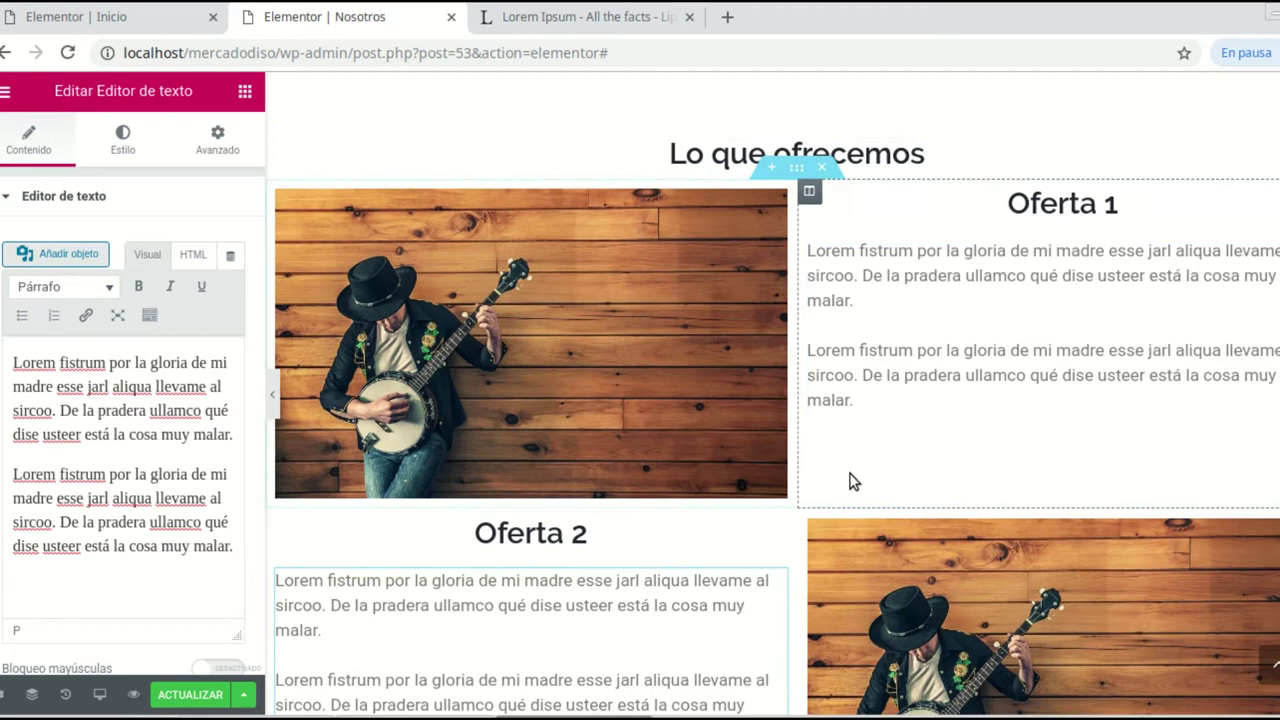
pyautogui.scroll(-1, 1052, 500)
pyautogui.scroll(2, 1051, 500)
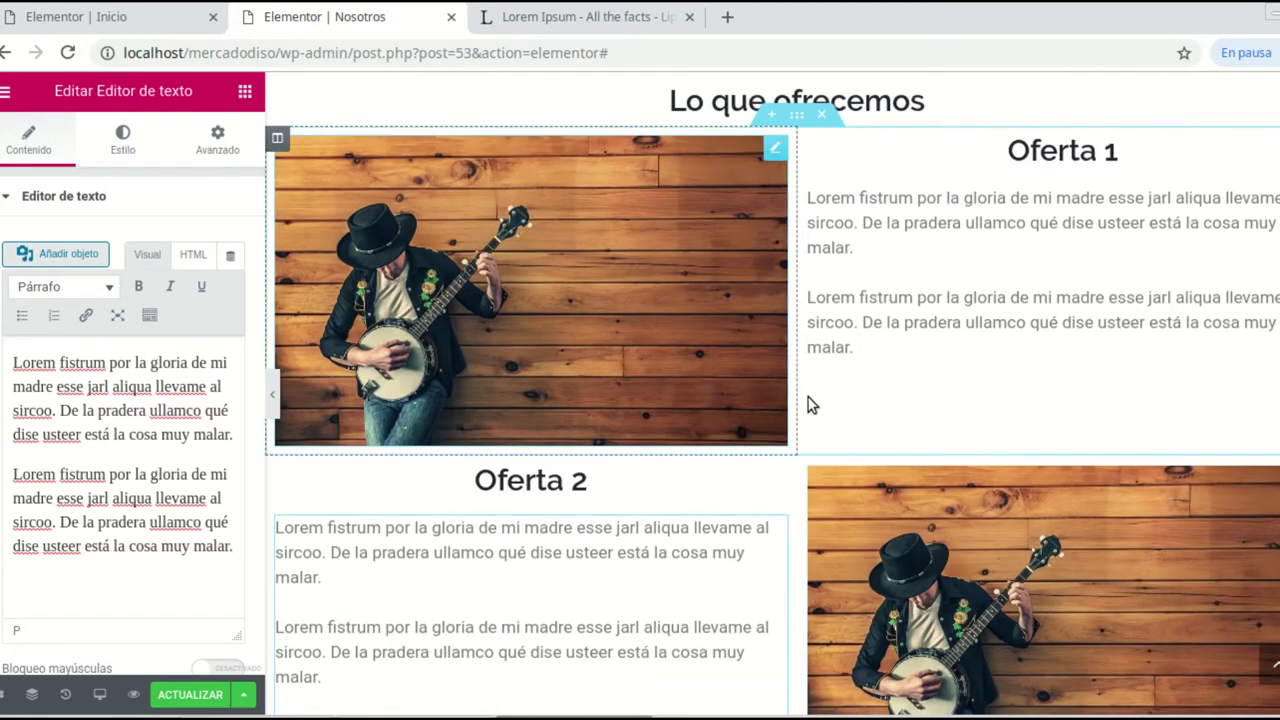
pyautogui.scroll(1, 1035, 566)
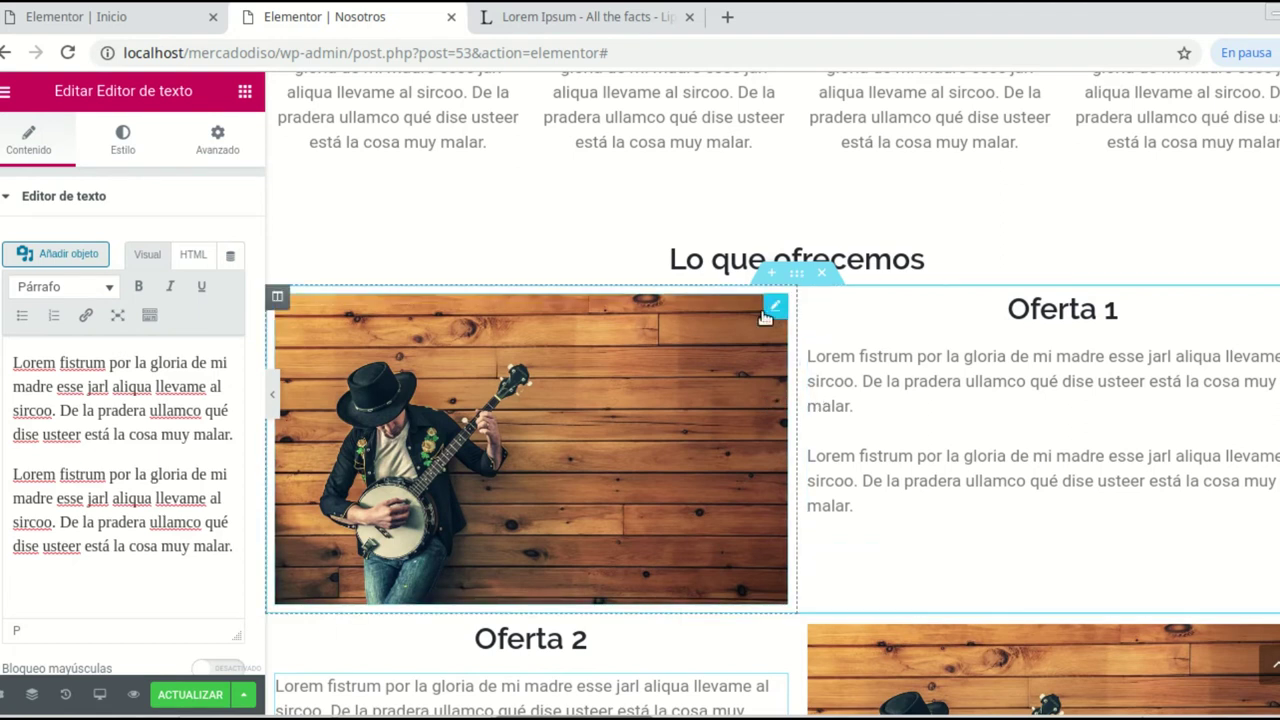
pyautogui.click(771, 273)
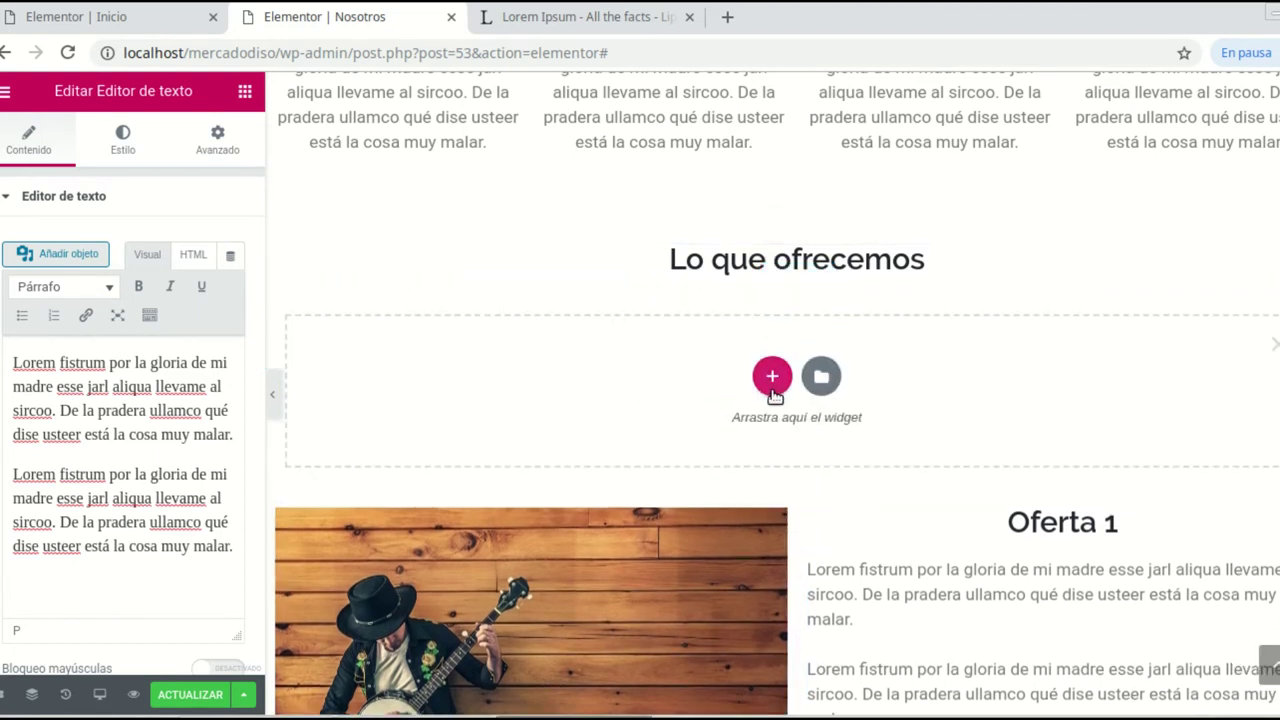
pyautogui.click(770, 377)
pyautogui.click(742, 425)
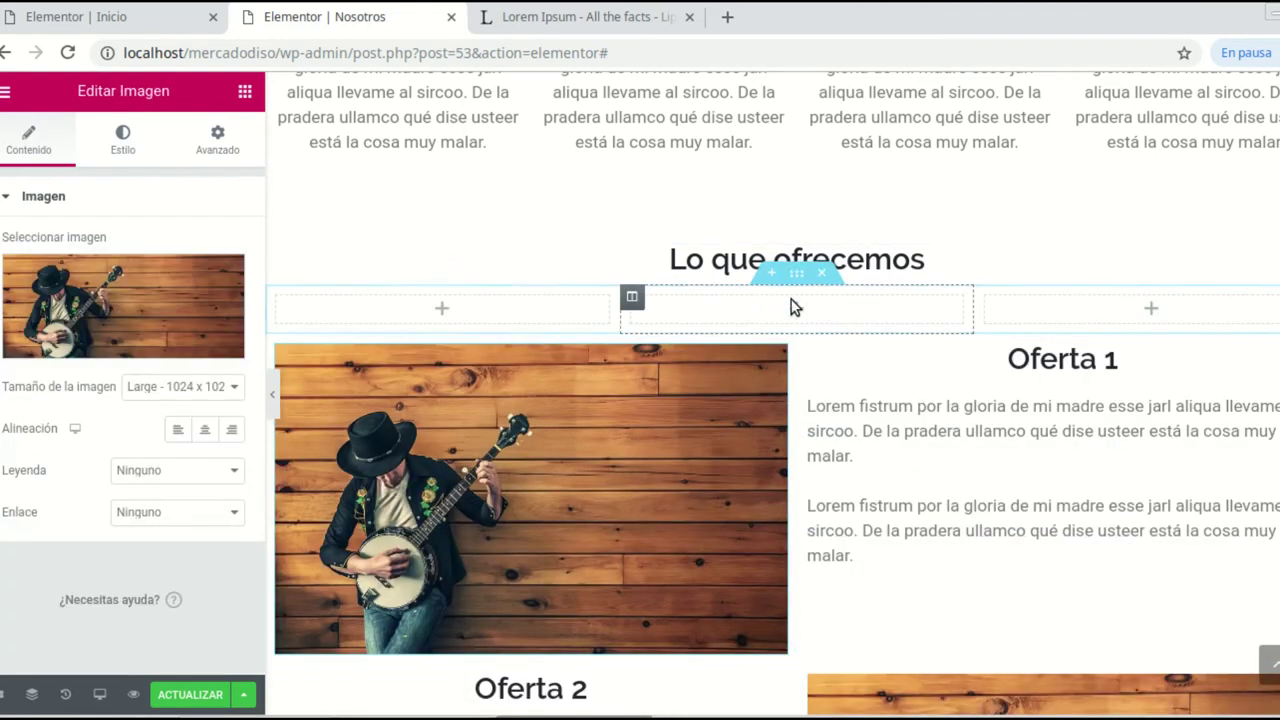
pyautogui.click(821, 273)
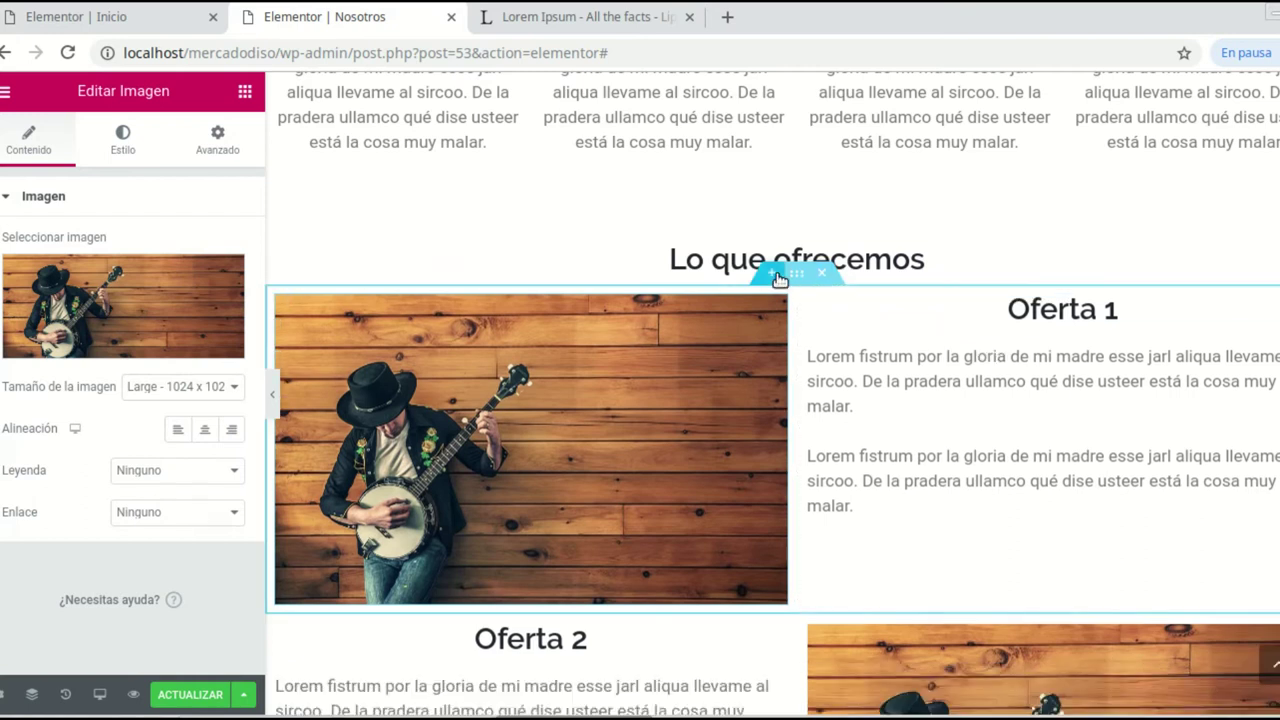
# Step: Insert a single-column section between "Lo que ofrecemos" and the "Oferta 1" section and place a Spacer widget in it
pyautogui.click(773, 275)
pyautogui.click(773, 378)
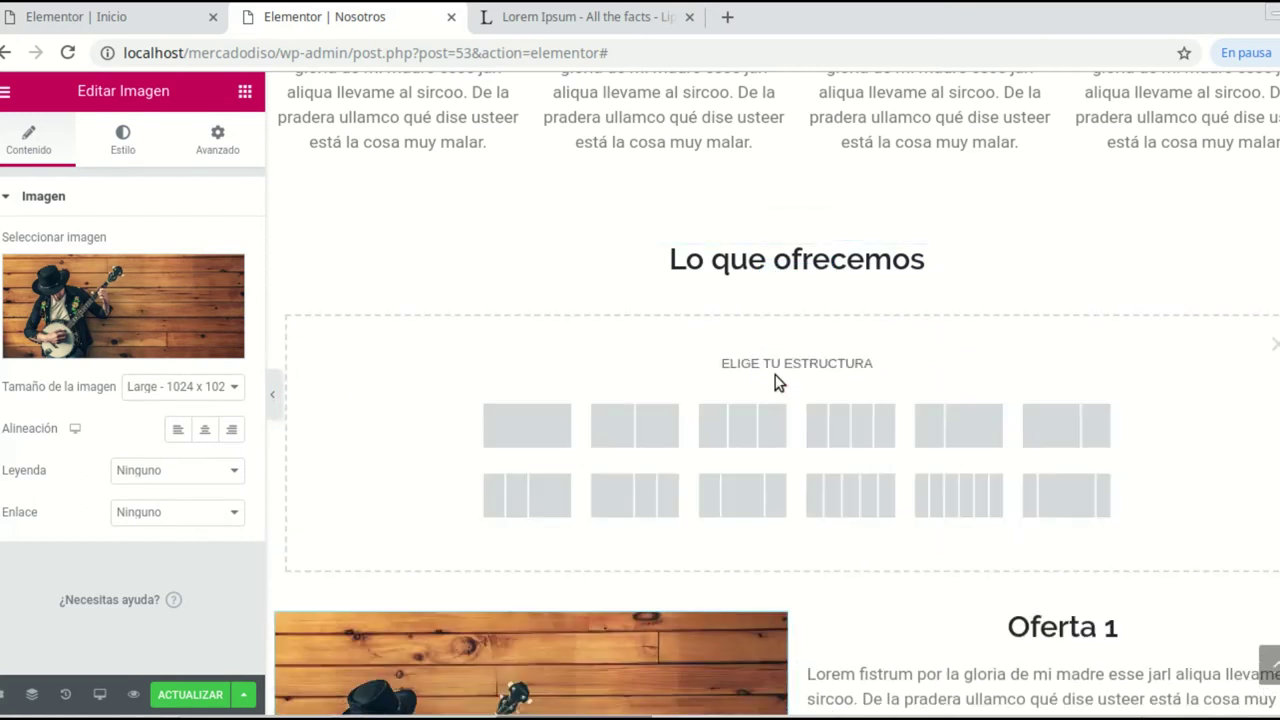
pyautogui.click(527, 428)
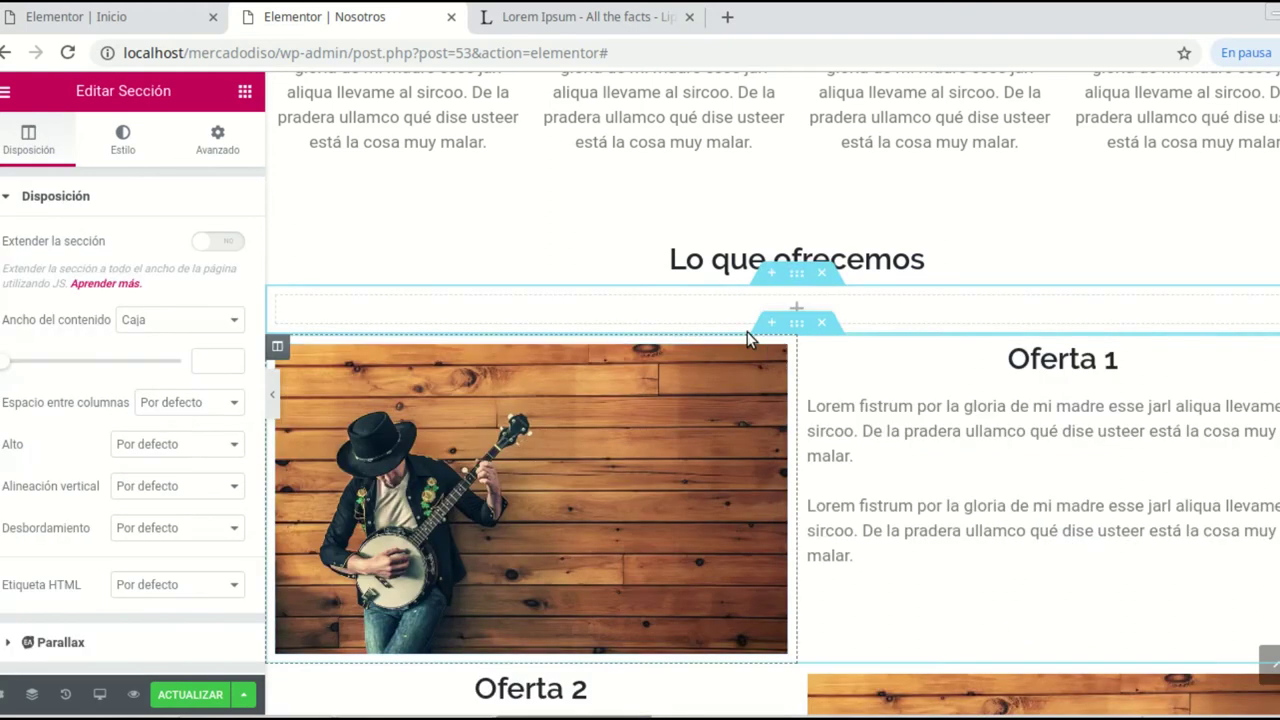
pyautogui.click(790, 312)
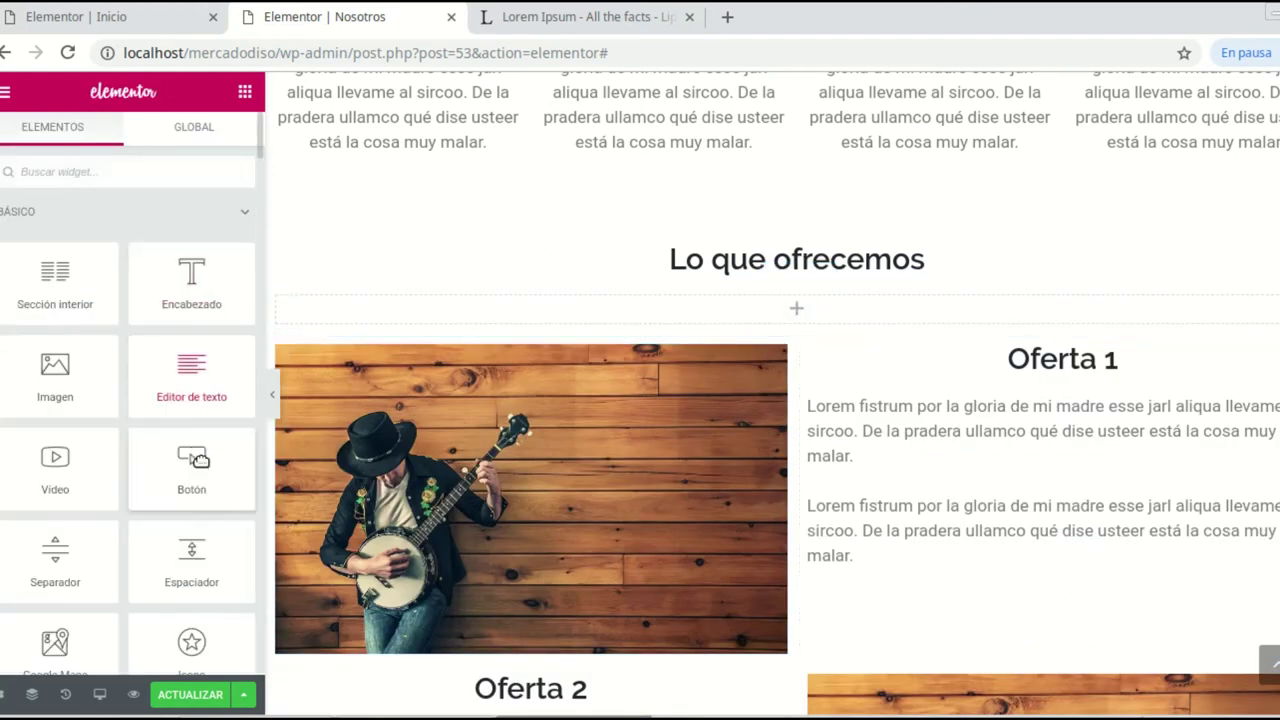
pyautogui.moveTo(191, 562); pyautogui.dragTo(790, 308)
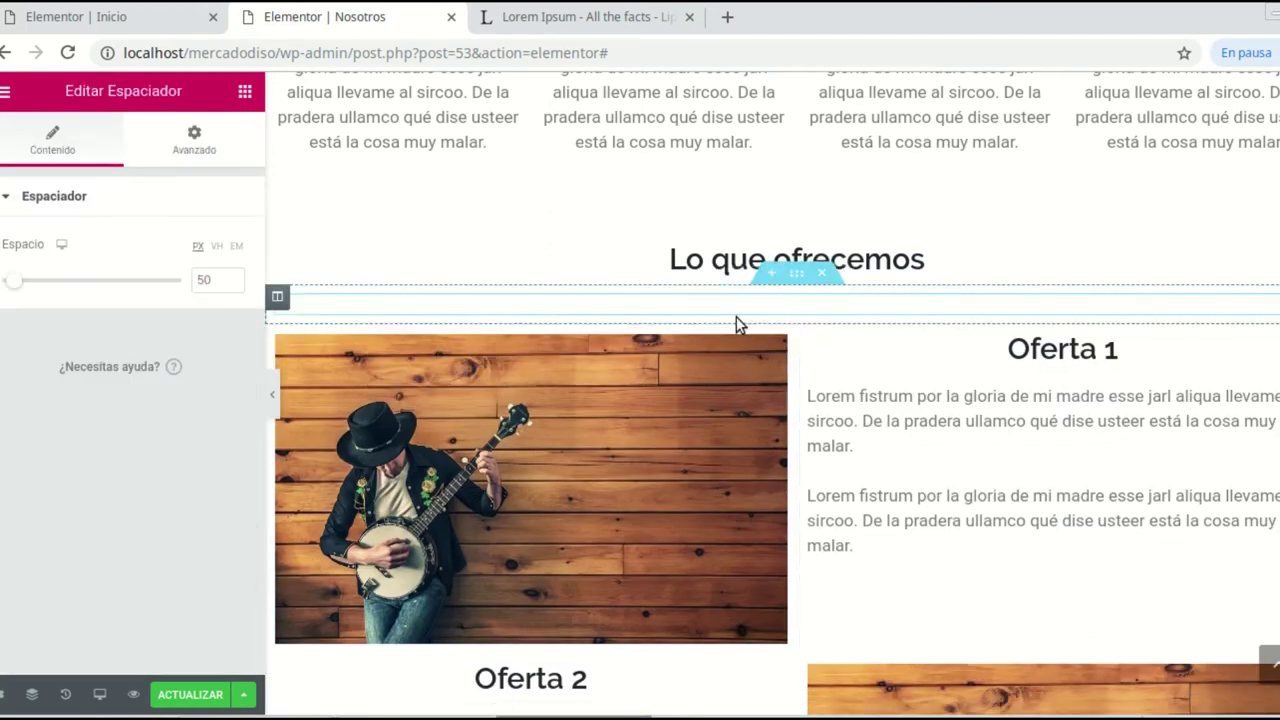
# Step: Reduce the spacer's height below "Lo que ofrecemos" to 33 px
pyautogui.scroll(2, 898, 374)
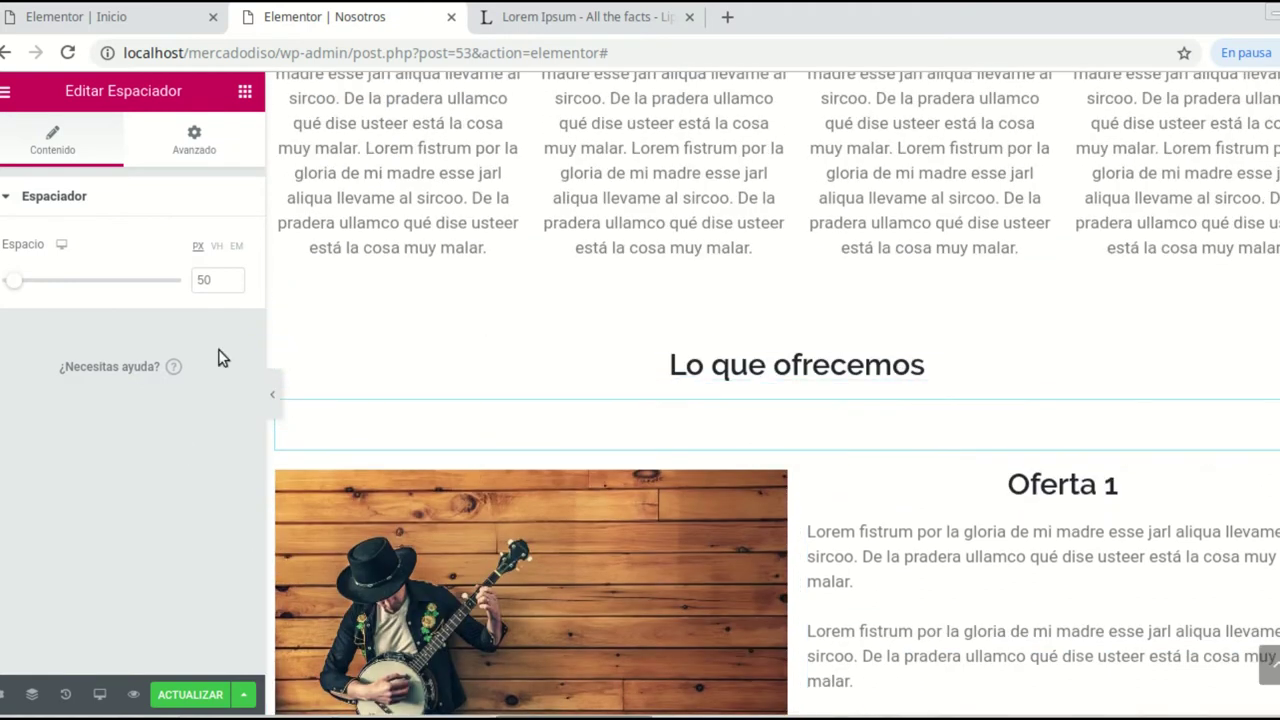
pyautogui.click(233, 284)
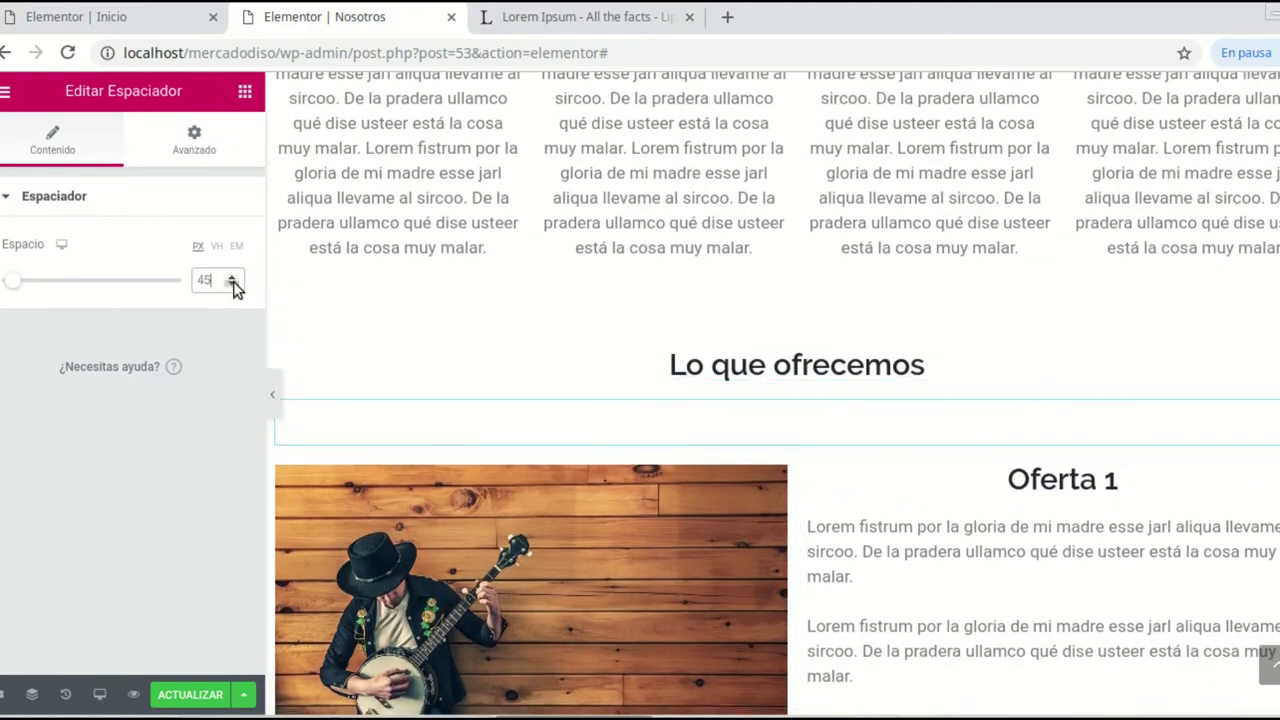
pyautogui.click(233, 284)
pyautogui.click(233, 284)
pyautogui.click(233, 284)
# Step: Set the width of the photo column in the "Oferta 1" section to 60%
pyautogui.scroll(-1, 677, 420)
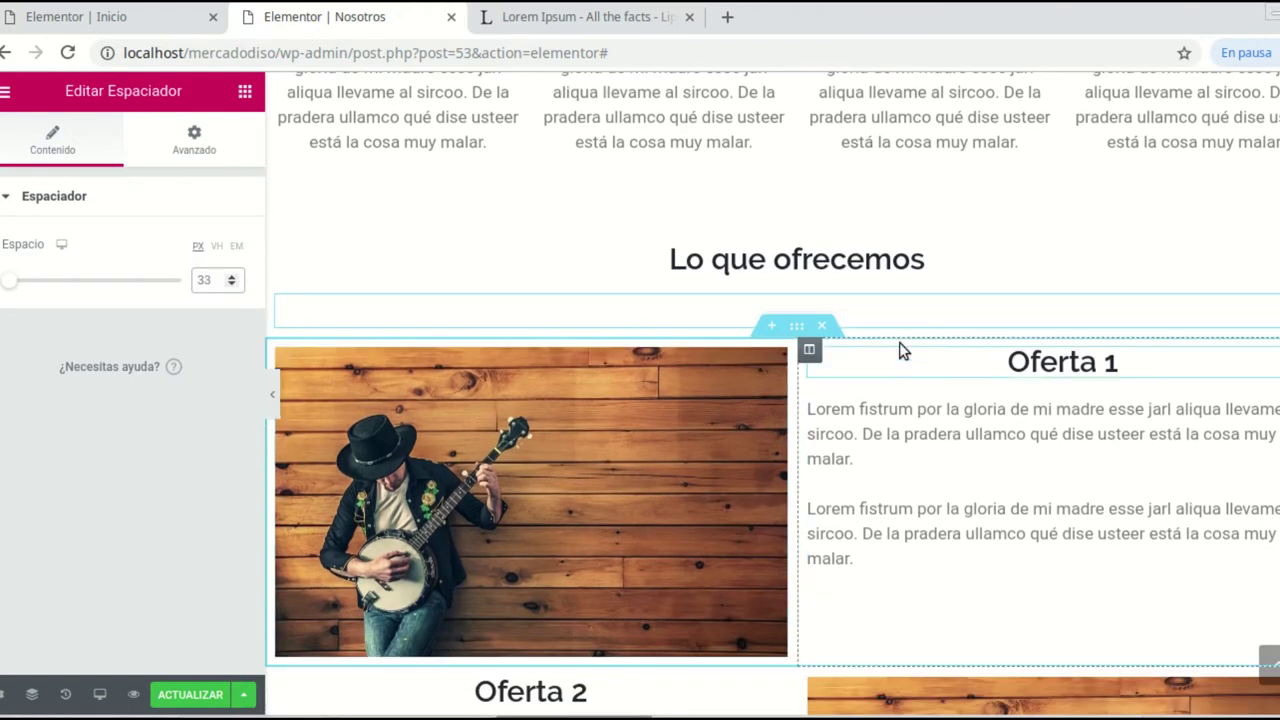
pyautogui.scroll(-2, 975, 380)
pyautogui.scroll(-1, 970, 400)
pyautogui.scroll(1, 965, 406)
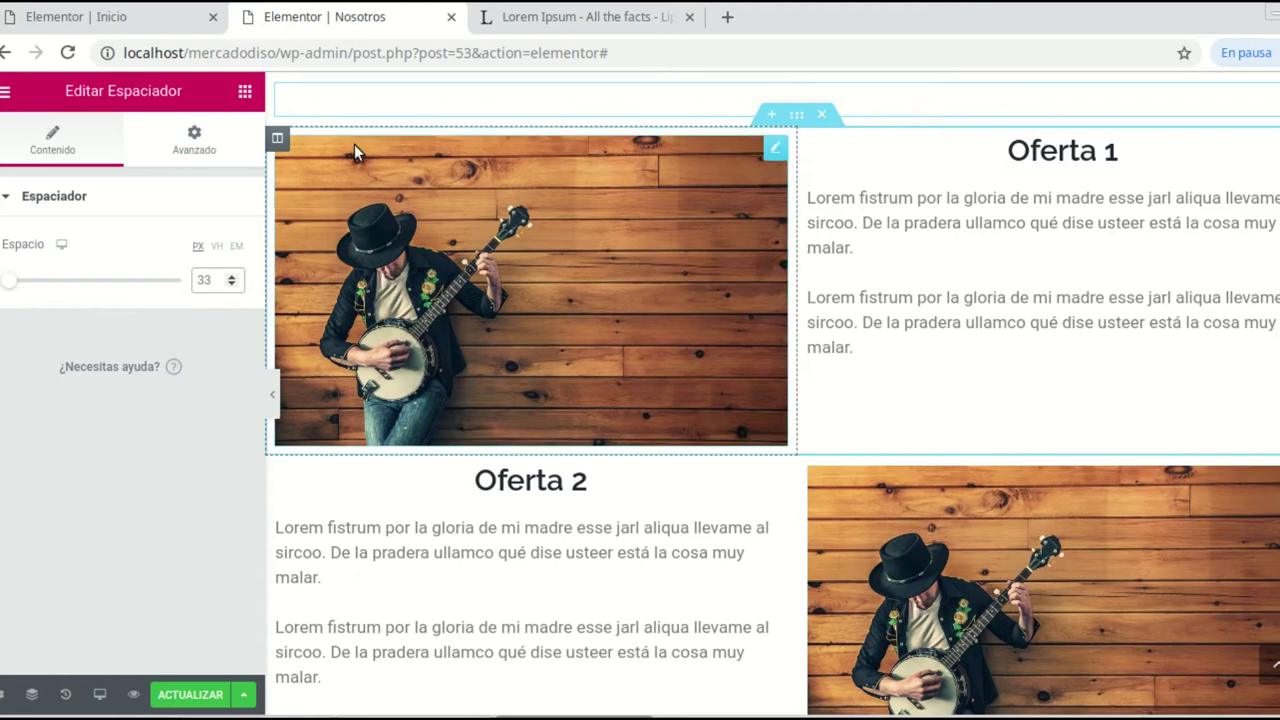
pyautogui.click(277, 141)
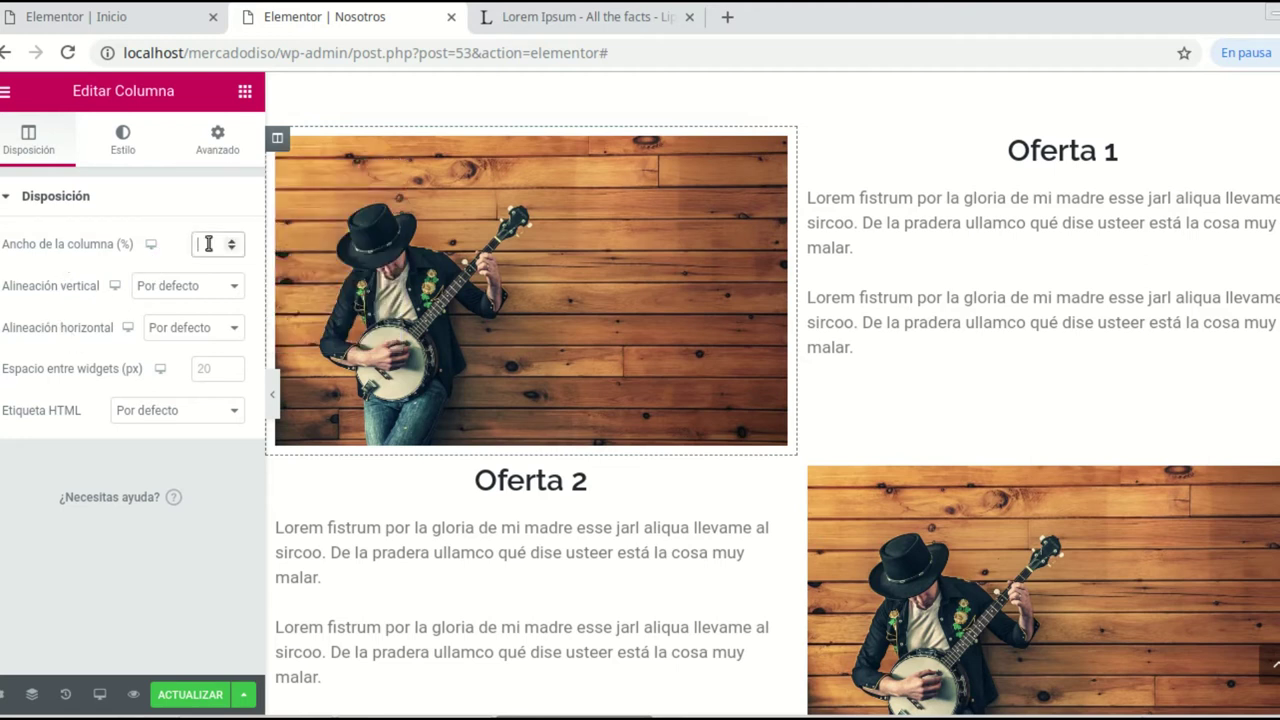
pyautogui.write('60')
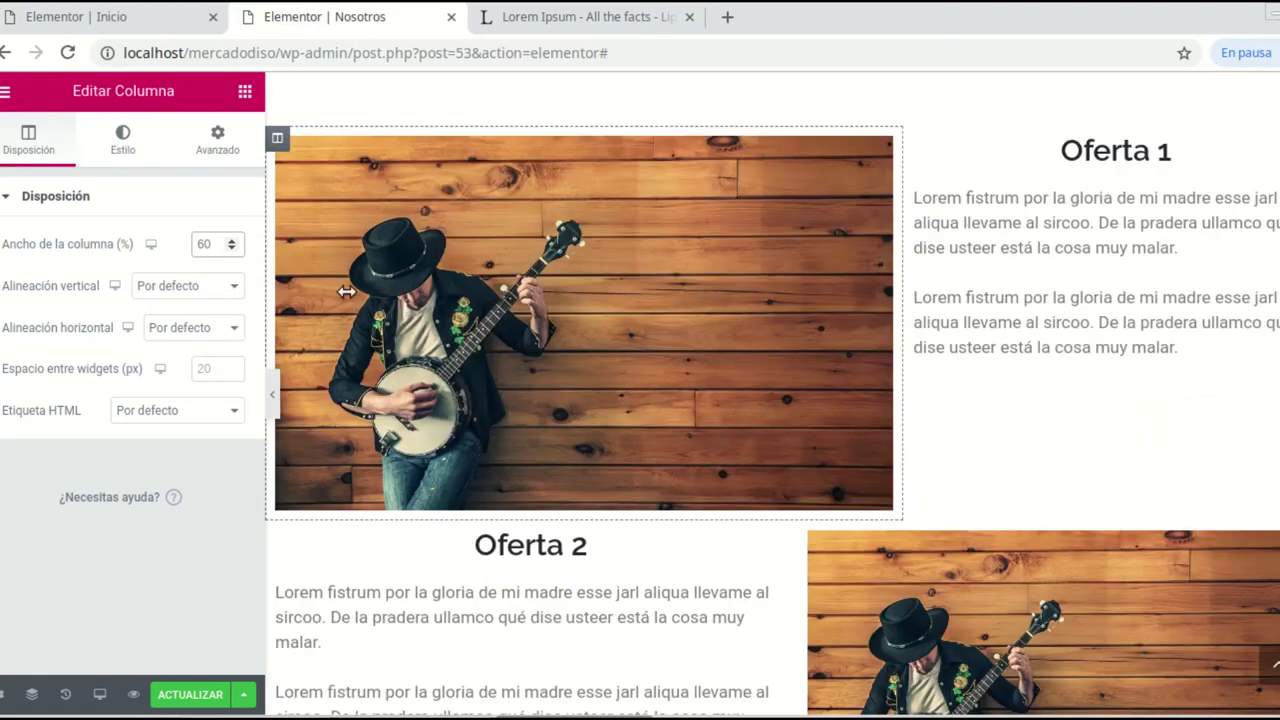
# Step: Set the width of the photo column in the "Oferta 2" section to 60%
pyautogui.scroll(-3, 962, 425)
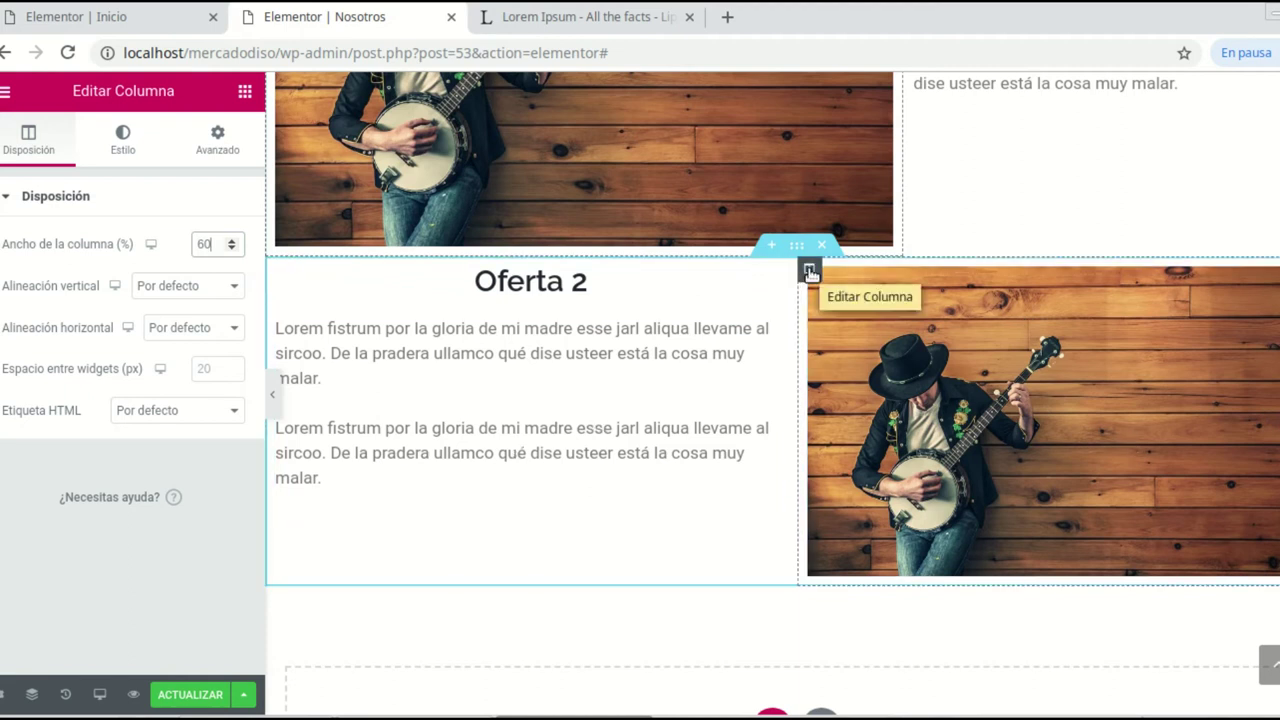
pyautogui.rightClick(810, 272)
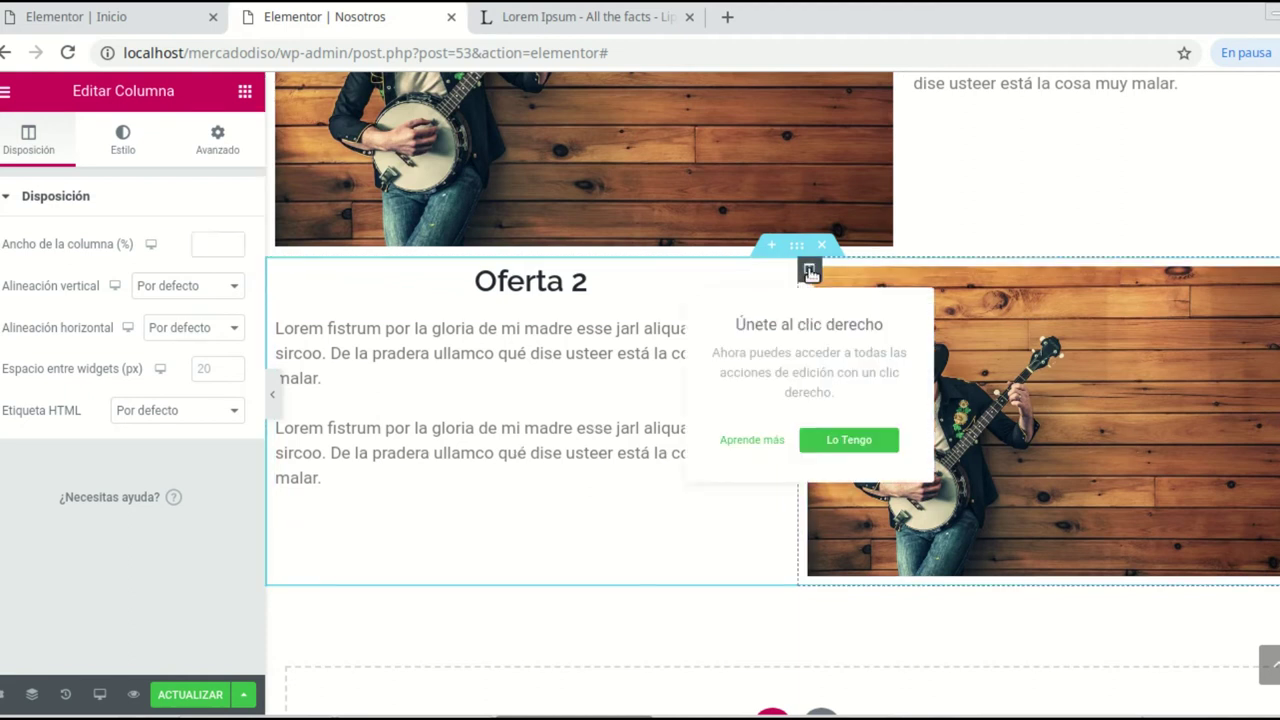
pyautogui.click(211, 244)
pyautogui.write('60')
pyautogui.scroll(2, 920, 430)
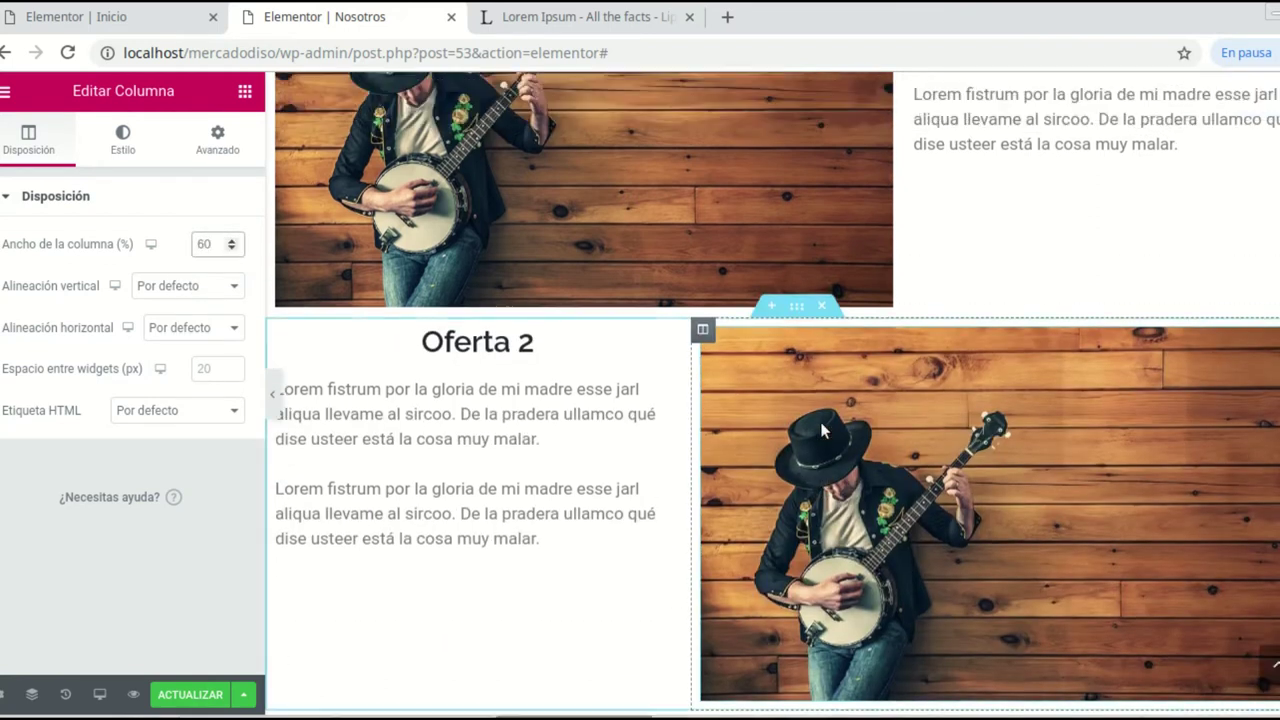
pyautogui.scroll(2, 966, 412)
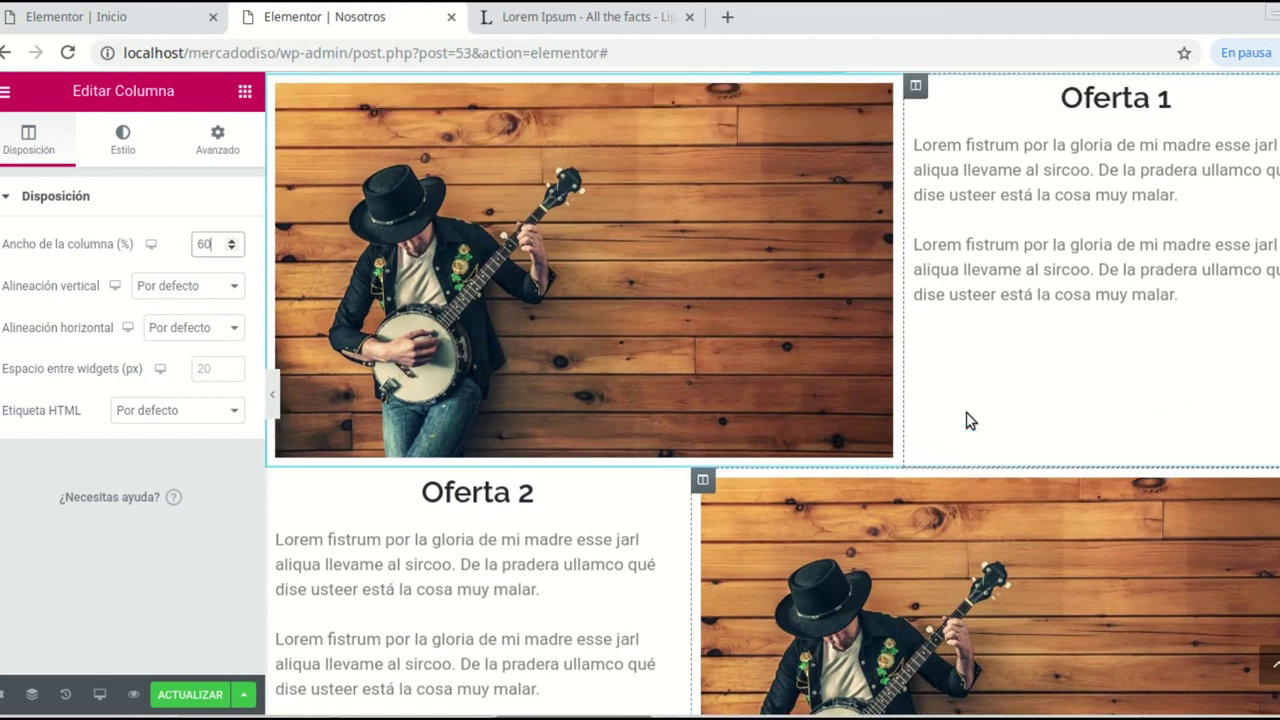
pyautogui.scroll(-3, 966, 412)
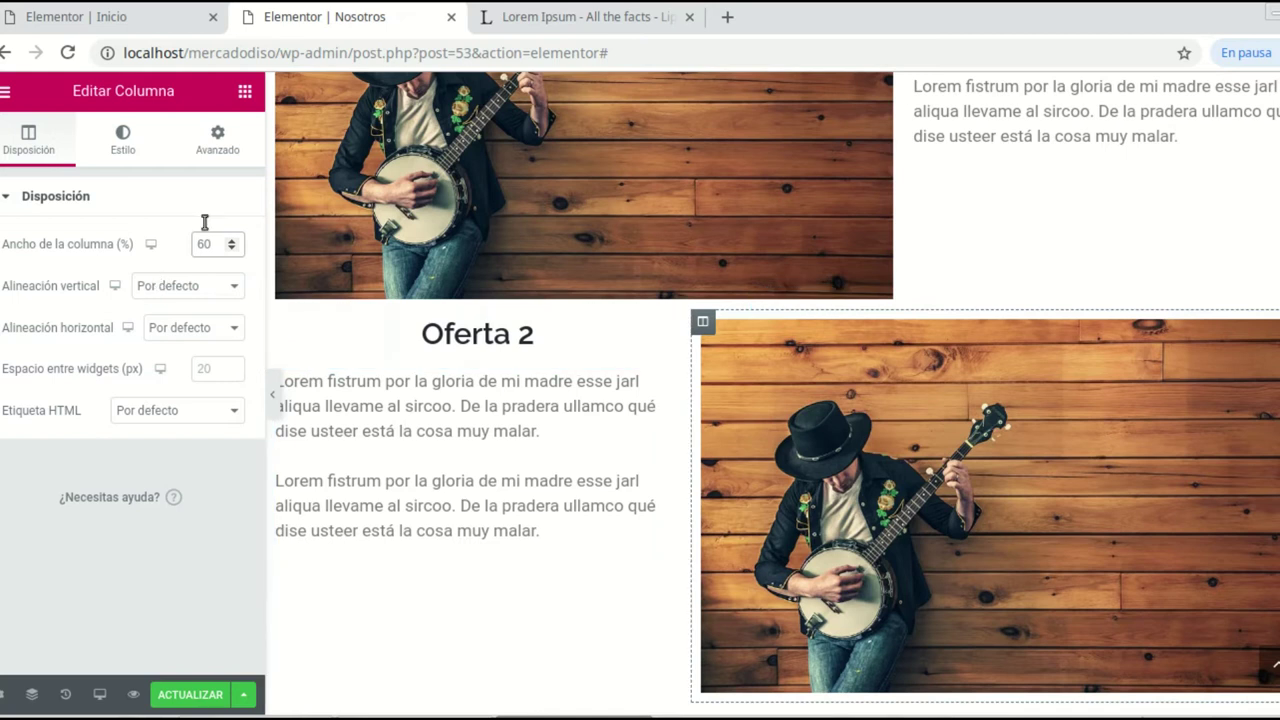
# Step: Insert a Spacer widget above the "Oferta 2" heading
pyautogui.click(244, 92)
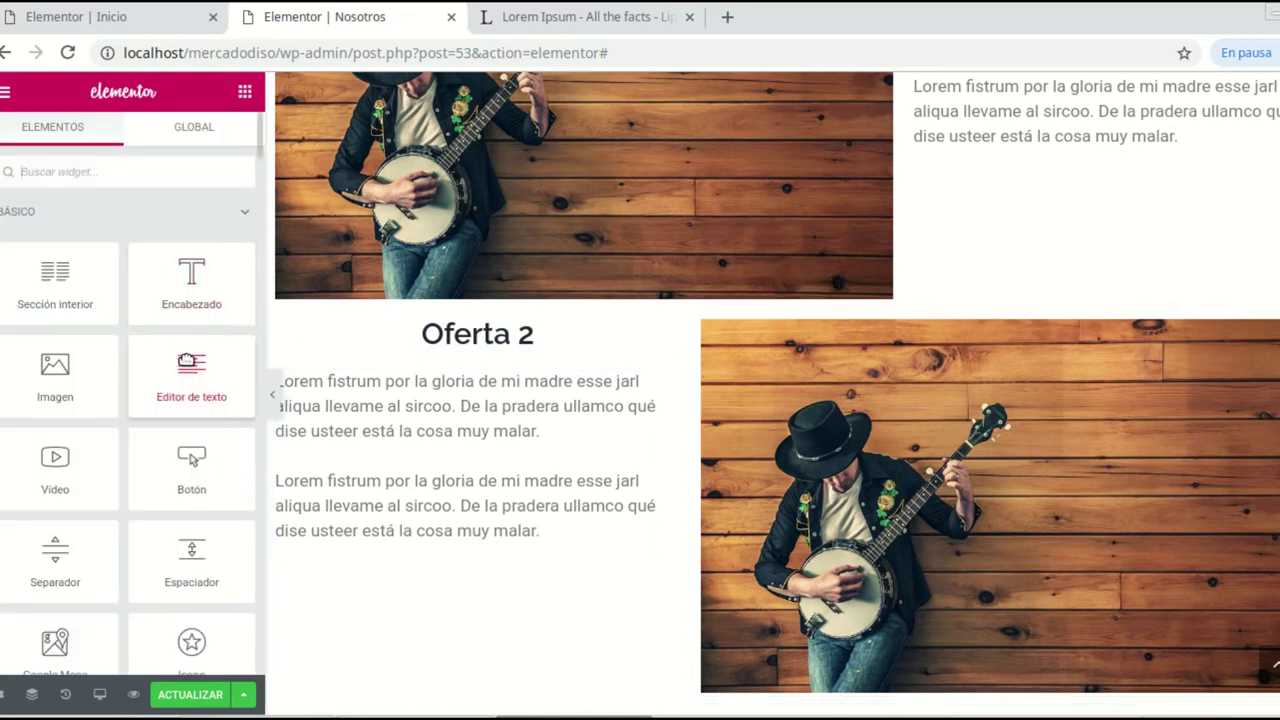
pyautogui.moveTo(196, 558); pyautogui.dragTo(479, 333)
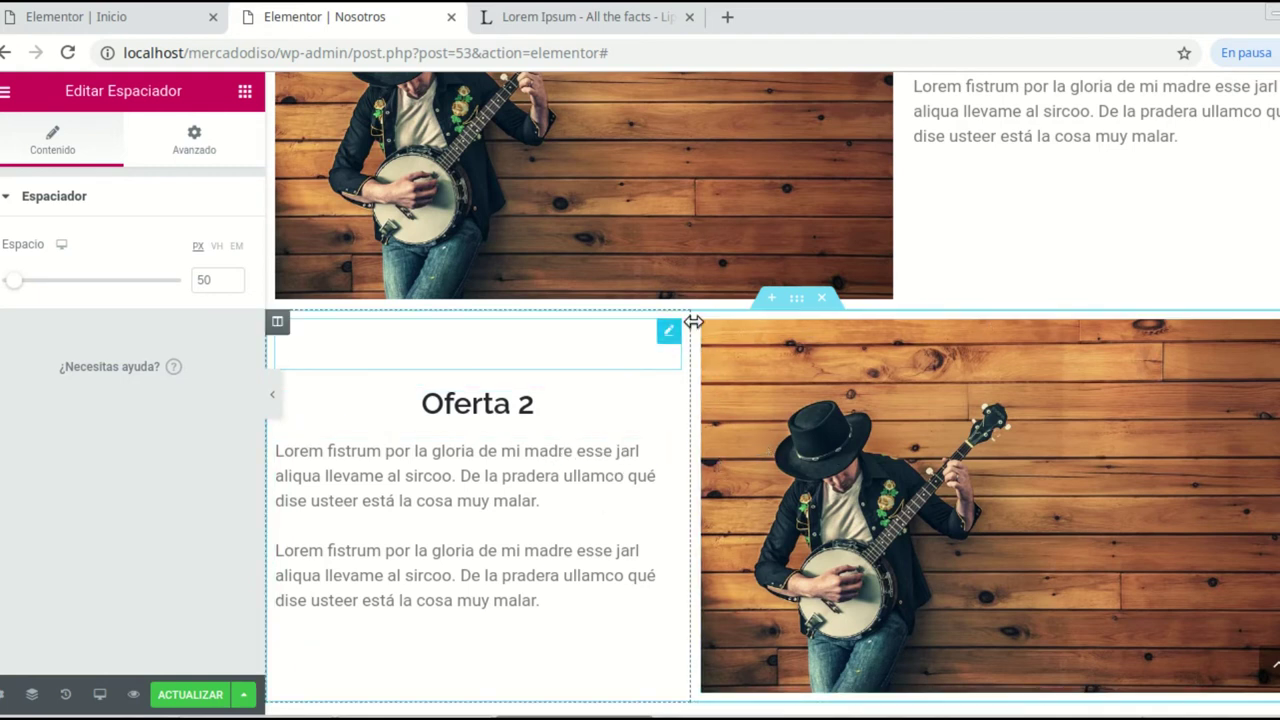
pyautogui.scroll(1, 860, 402)
pyautogui.scroll(-1, 800, 378)
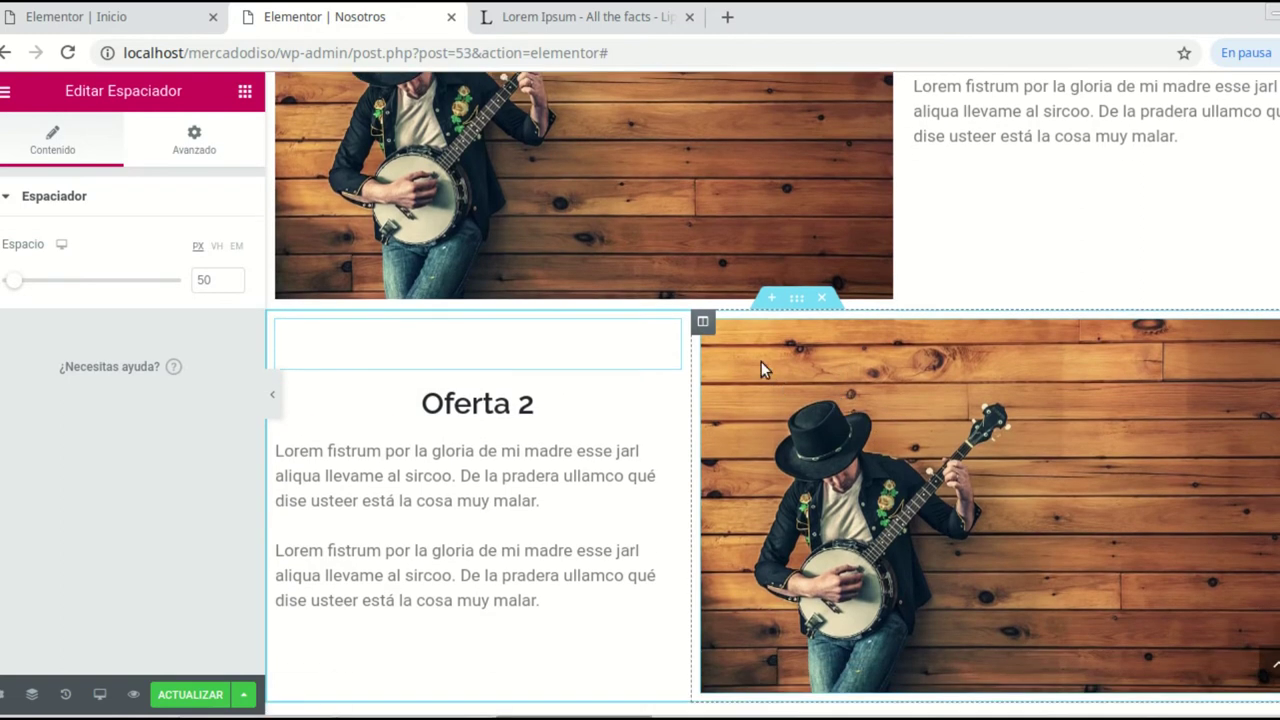
# Step: Unlink the margin and padding values of the photo column in the "Oferta 2" section
pyautogui.click(704, 322)
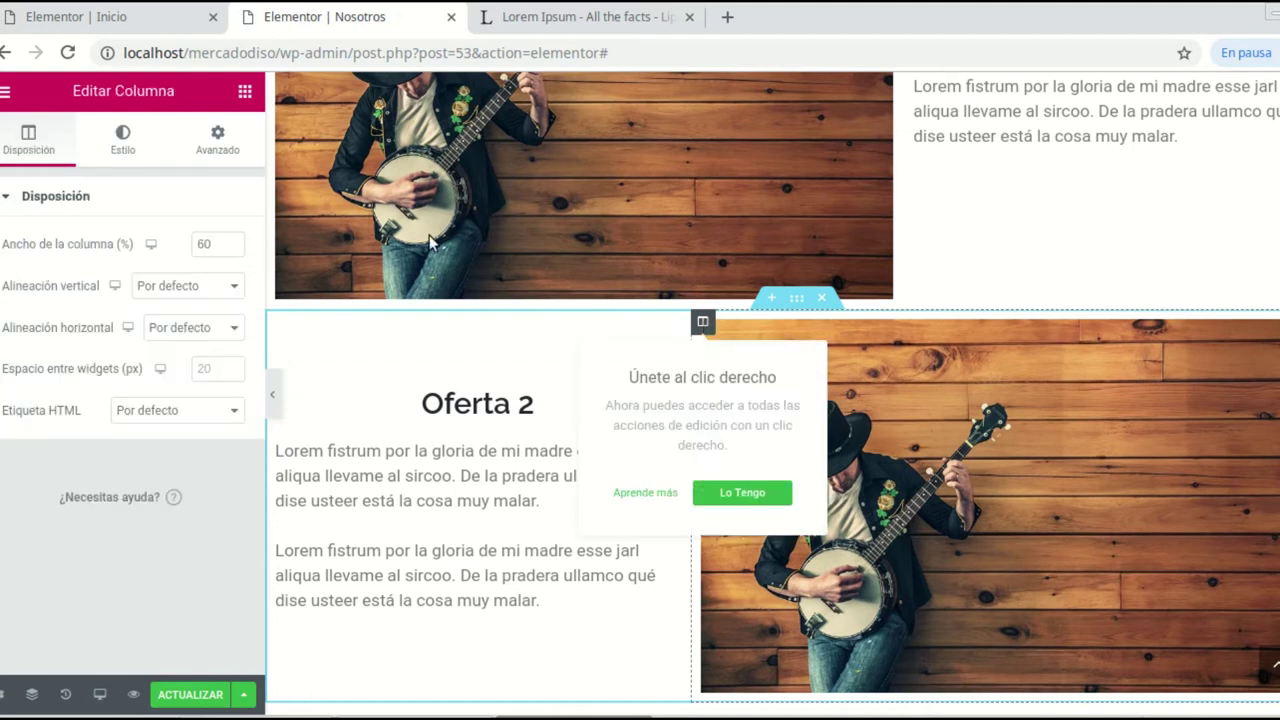
pyautogui.click(220, 138)
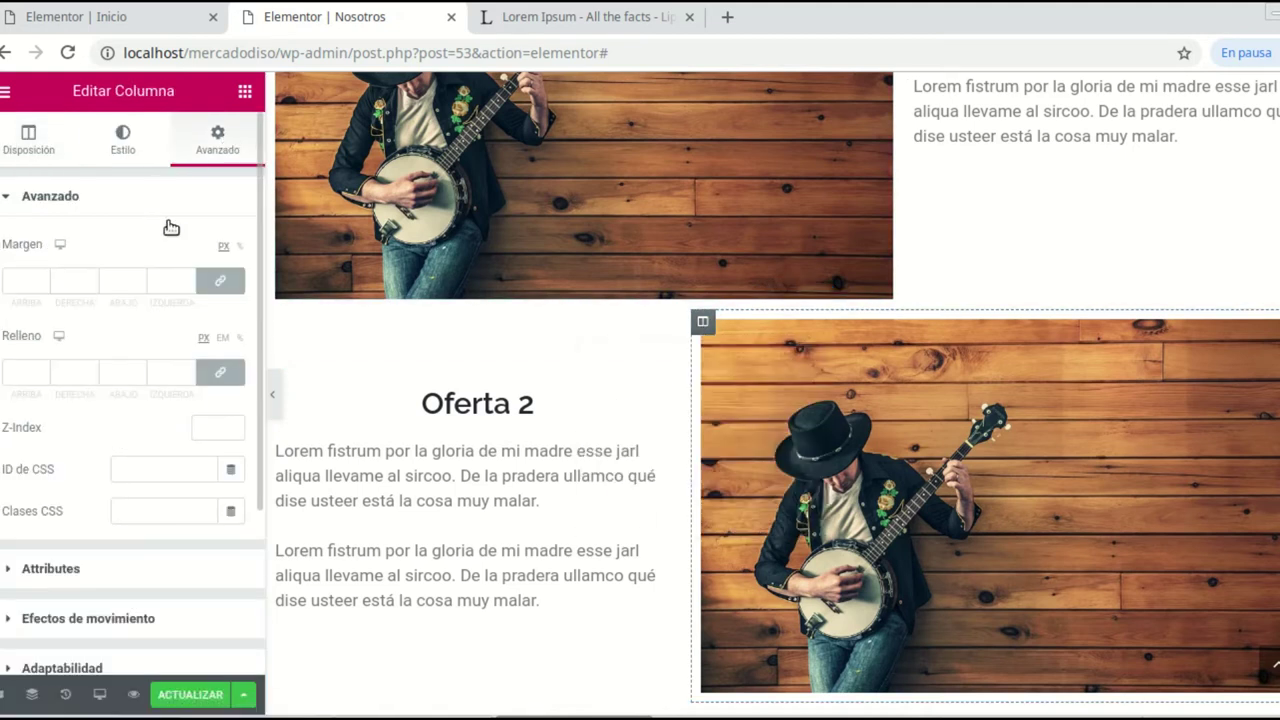
pyautogui.click(224, 284)
pyautogui.click(220, 372)
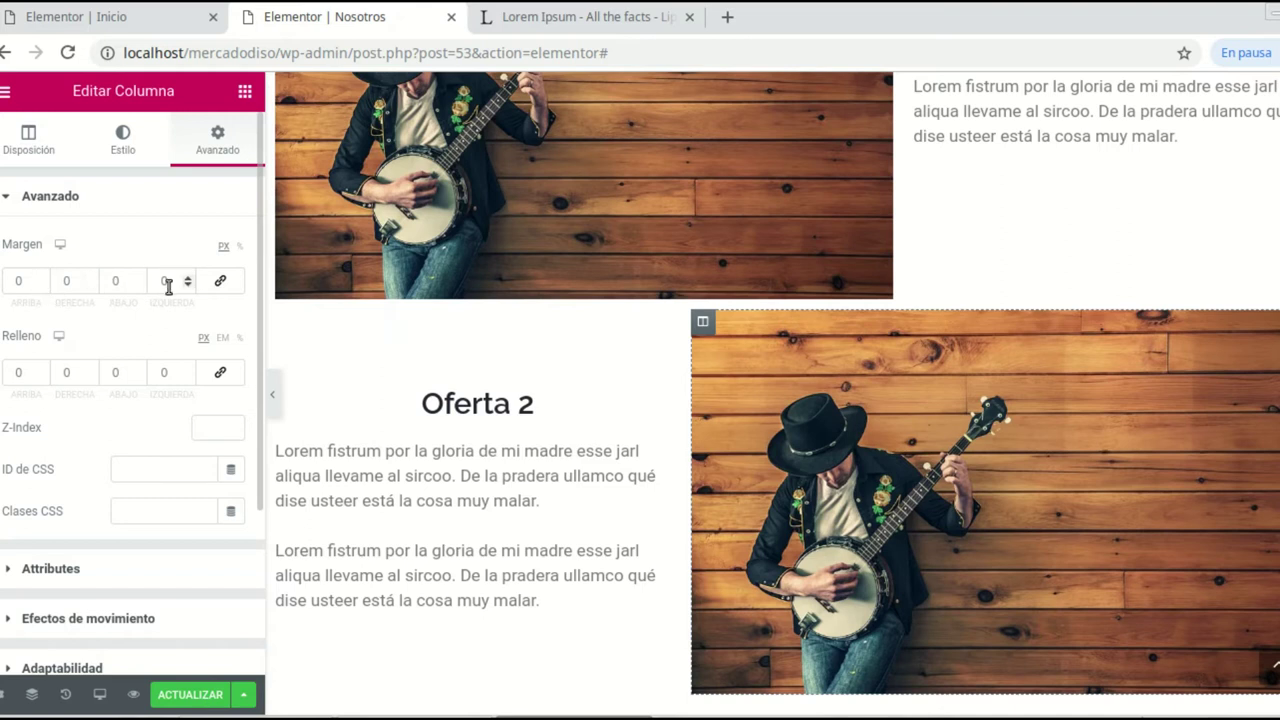
# Step: Set the top margin of the "Oferta 2" photo column to -56 px so it overlaps the photo above
pyautogui.click(40, 277)
pyautogui.click(40, 277)
pyautogui.click(40, 277)
pyautogui.click(40, 277)
pyautogui.click(40, 277)
pyautogui.click(40, 277)
pyautogui.click(40, 277)
pyautogui.click(40, 277)
pyautogui.click(40, 277)
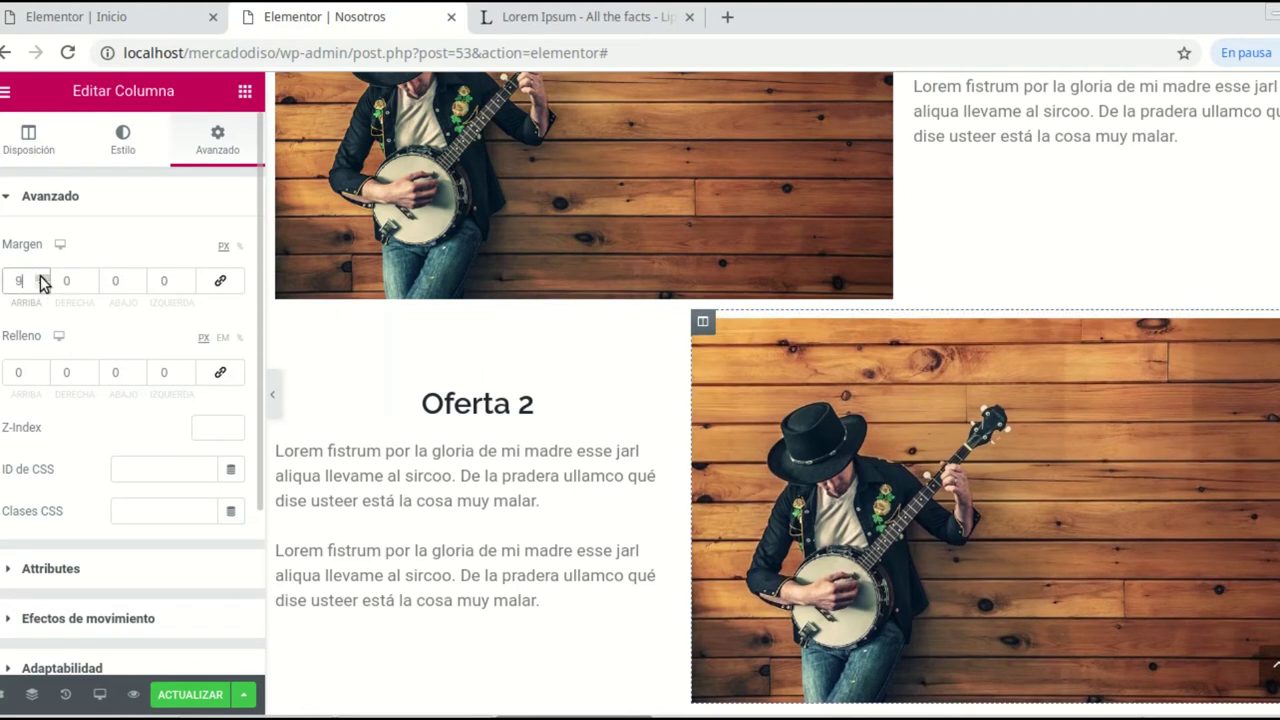
pyautogui.click(47, 284)
pyautogui.click(47, 284)
pyautogui.click(47, 284)
pyautogui.click(43, 286)
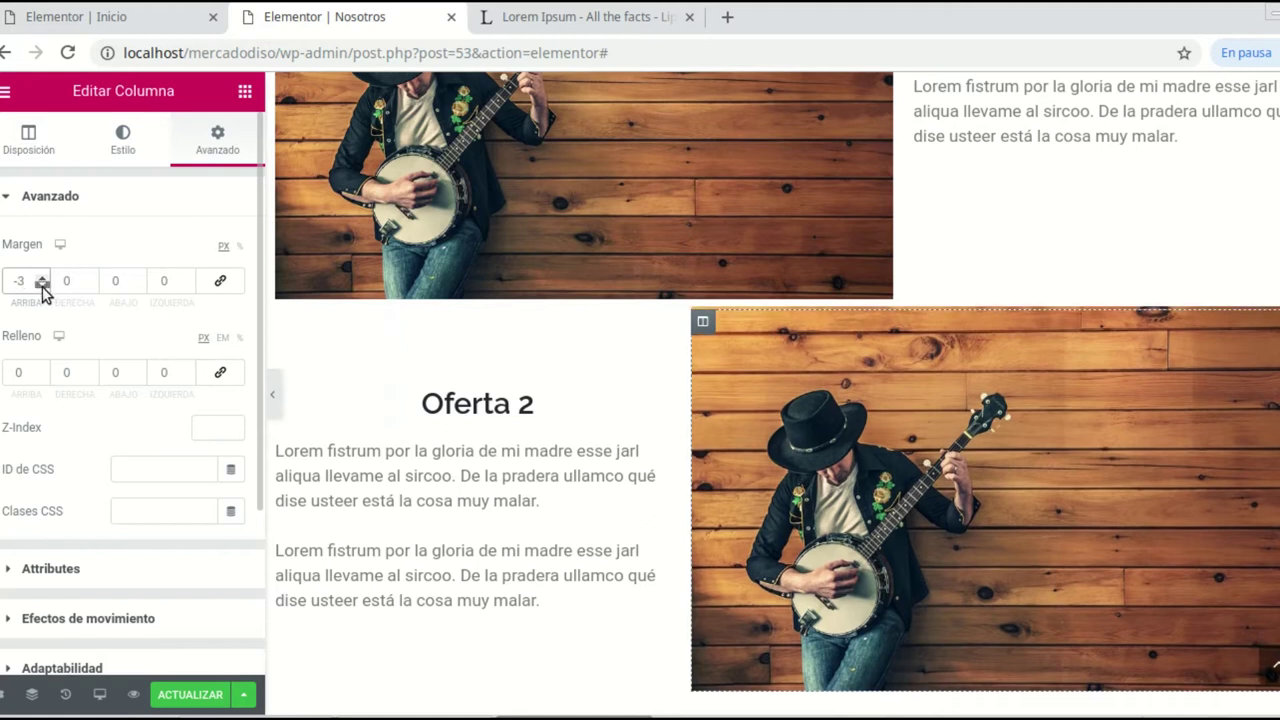
pyautogui.moveTo(43, 286); pyautogui.dragTo(44, 284)
pyautogui.scroll(-2, 825, 503)
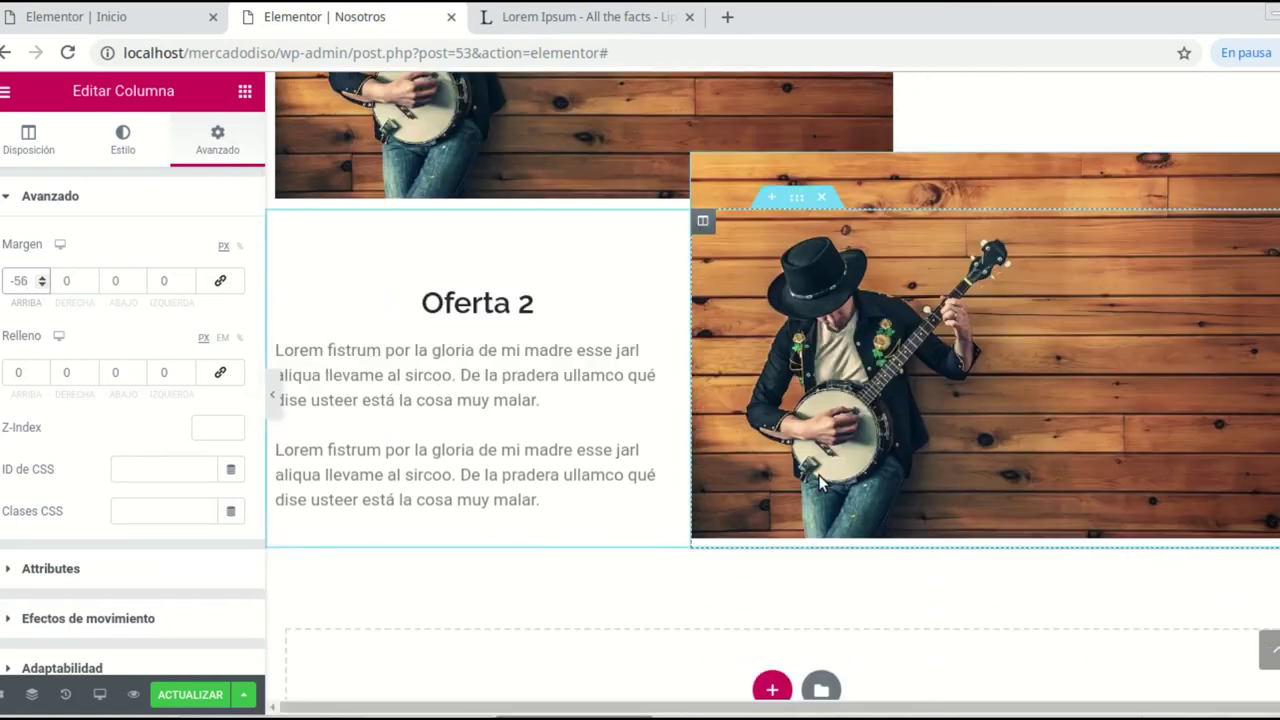
pyautogui.scroll(-1, 800, 500)
pyautogui.scroll(2, 771, 494)
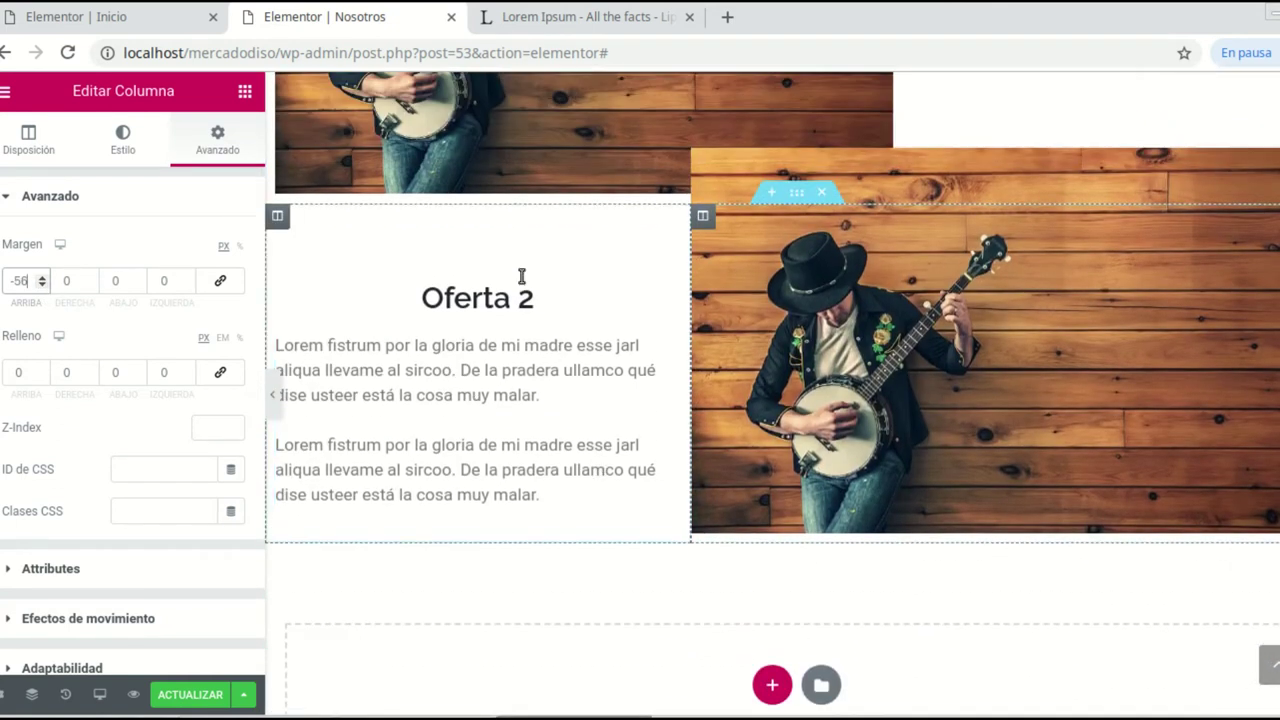
# Step: Reduce the height of the spacer above the "Oferta 2" heading to 10 px
pyautogui.click(490, 254)
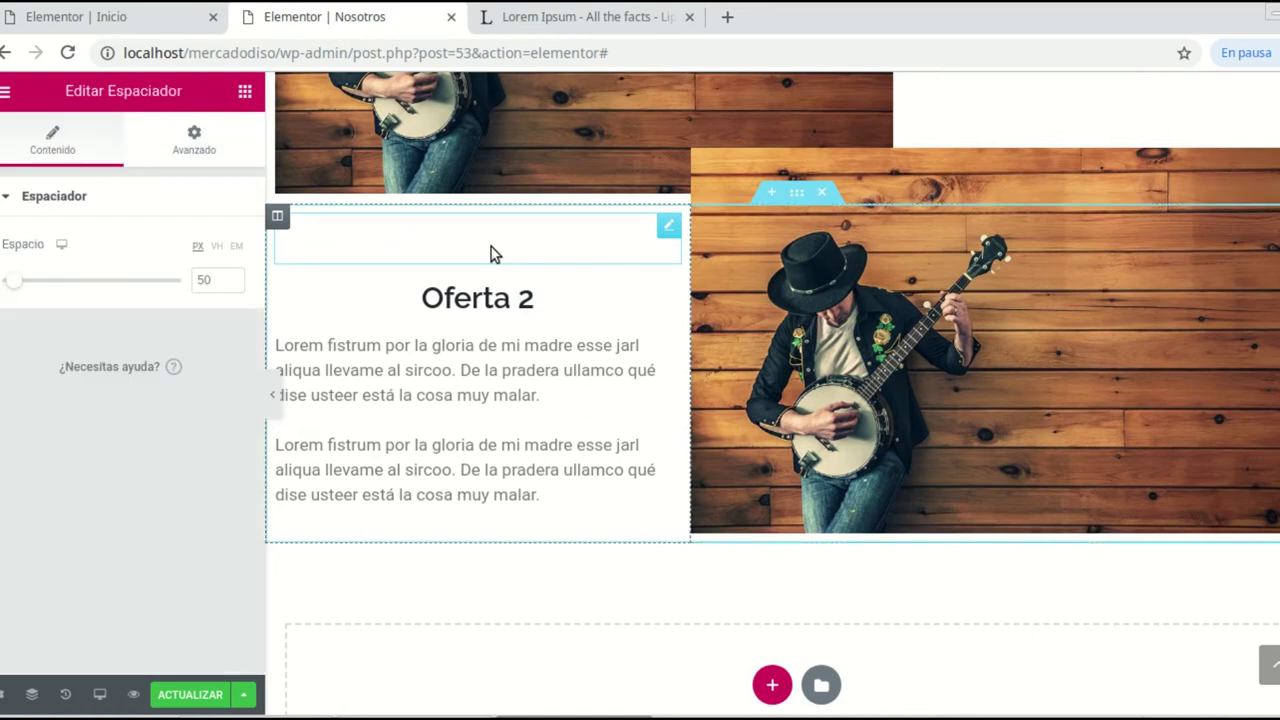
pyautogui.moveTo(232, 285); pyautogui.dragTo(232, 285)
pyautogui.scroll(4, 978, 436)
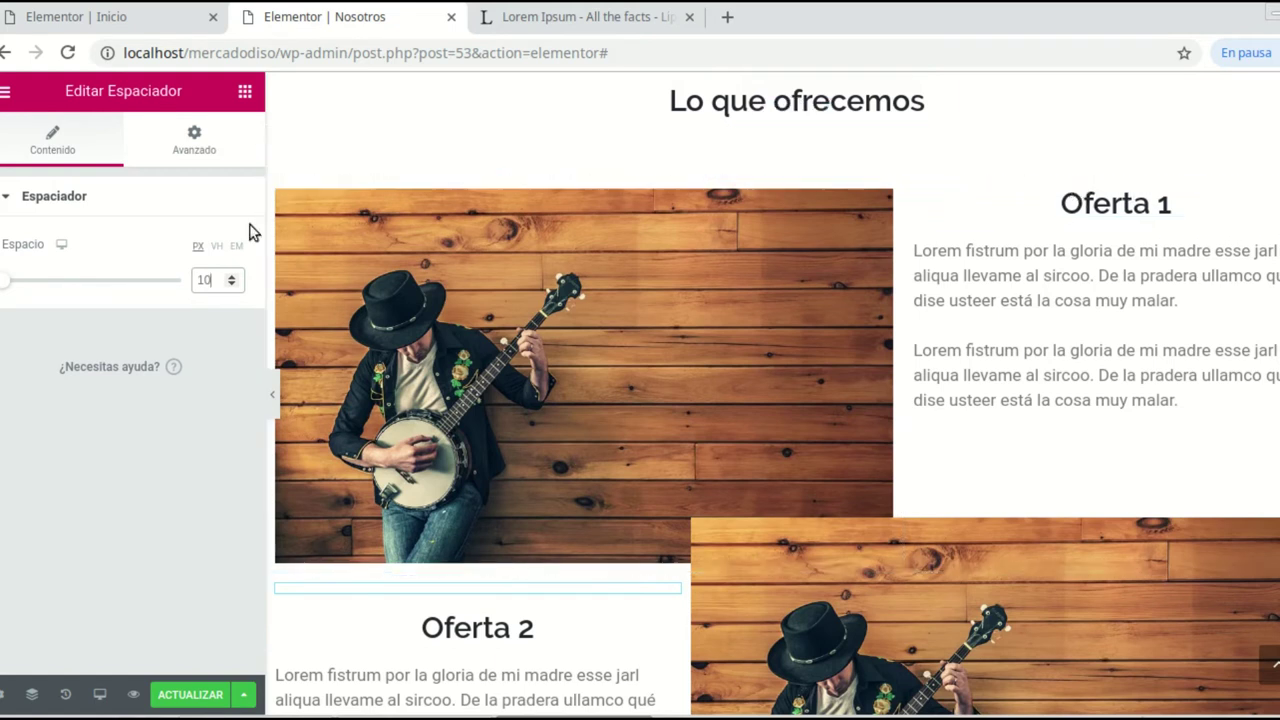
# Step: Insert a Spacer widget above the "Oferta 1" heading and set its height to 27 px
pyautogui.click(245, 92)
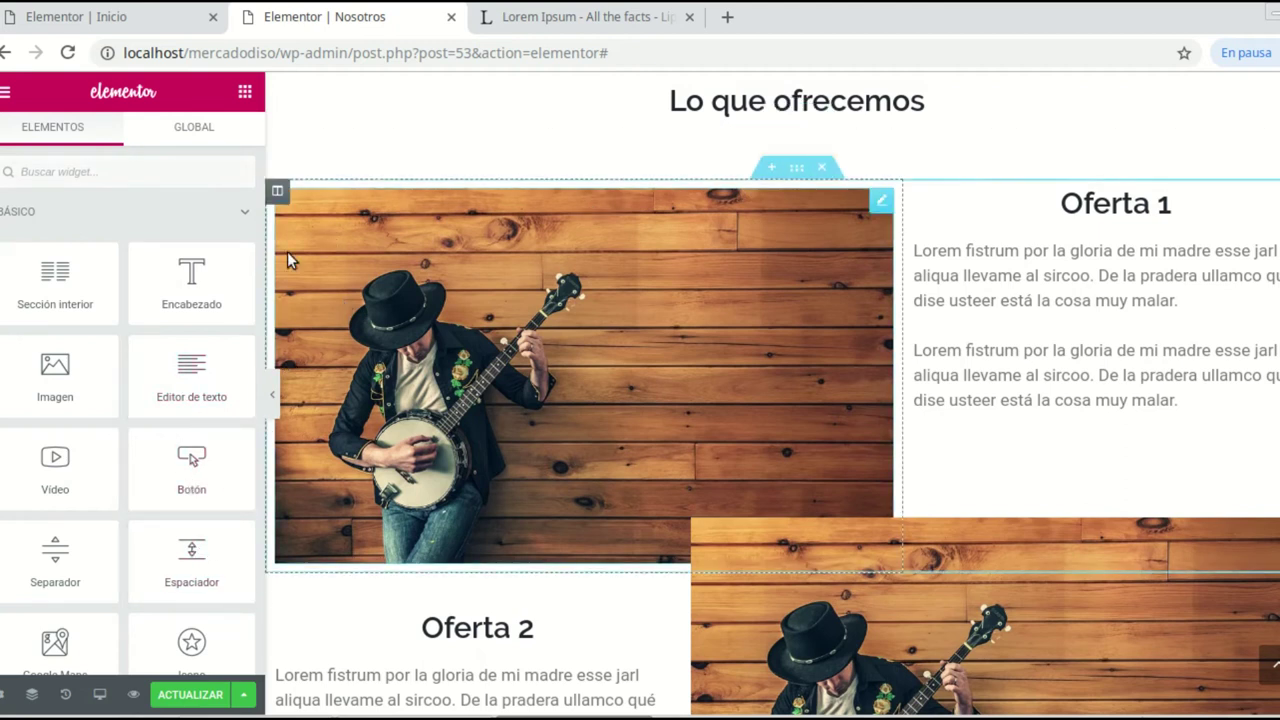
pyautogui.moveTo(191, 560); pyautogui.dragTo(1119, 199)
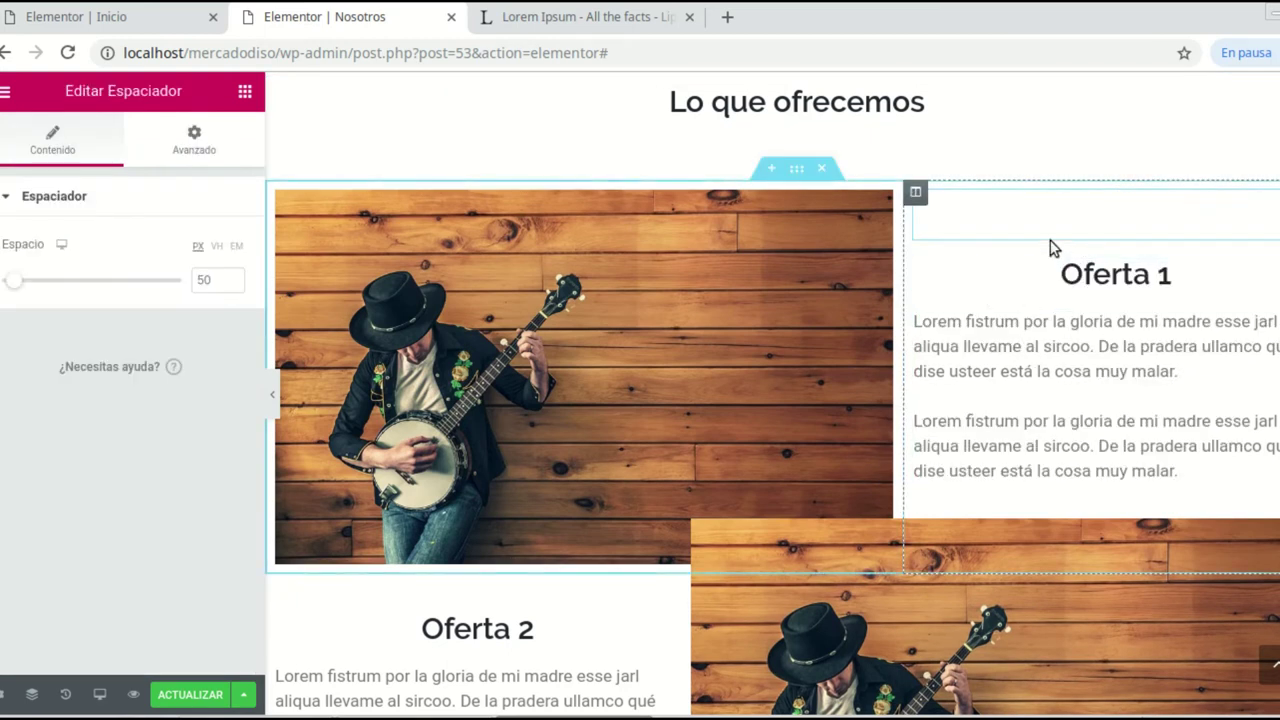
pyautogui.moveTo(231, 285); pyautogui.dragTo(231, 285)
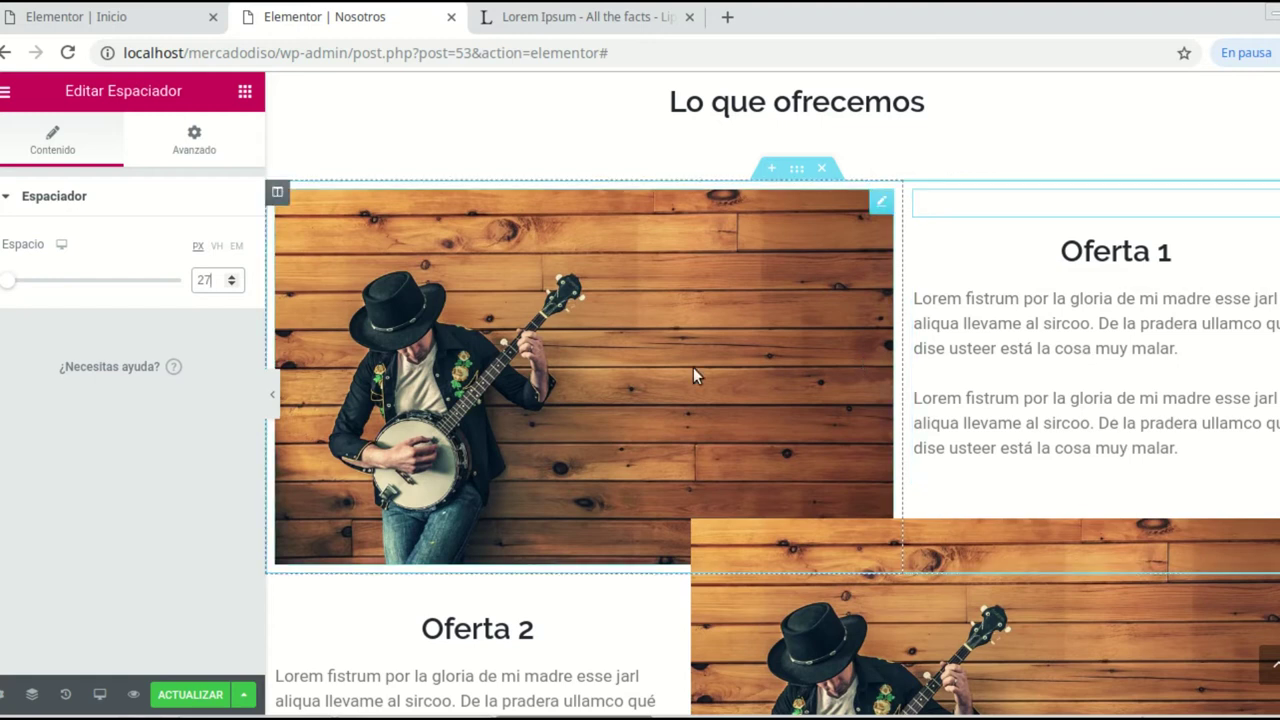
pyautogui.scroll(-3, 986, 388)
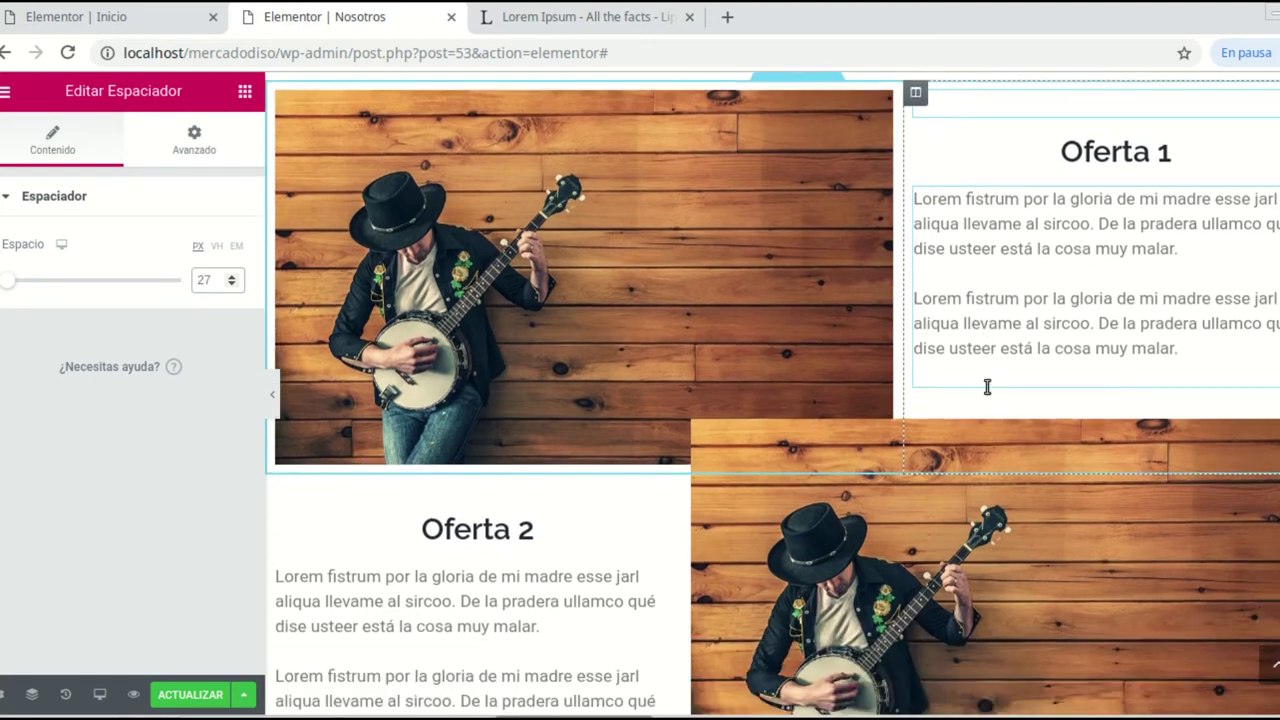
# Step: Preview the page without the editing panel and review the layout from "Quiénes somos?" through "Nuestras fortalezas" to the offers
pyautogui.click(272, 394)
pyautogui.scroll(2, 1169, 474)
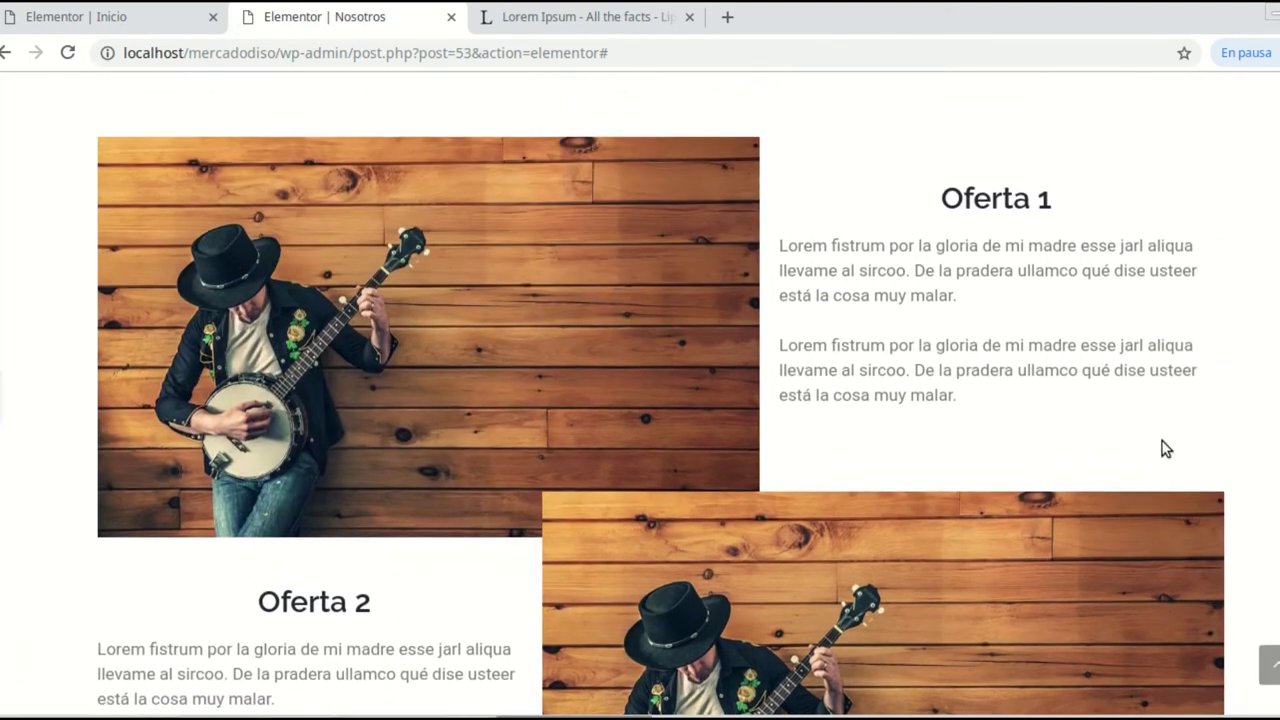
pyautogui.scroll(-4, 1146, 417)
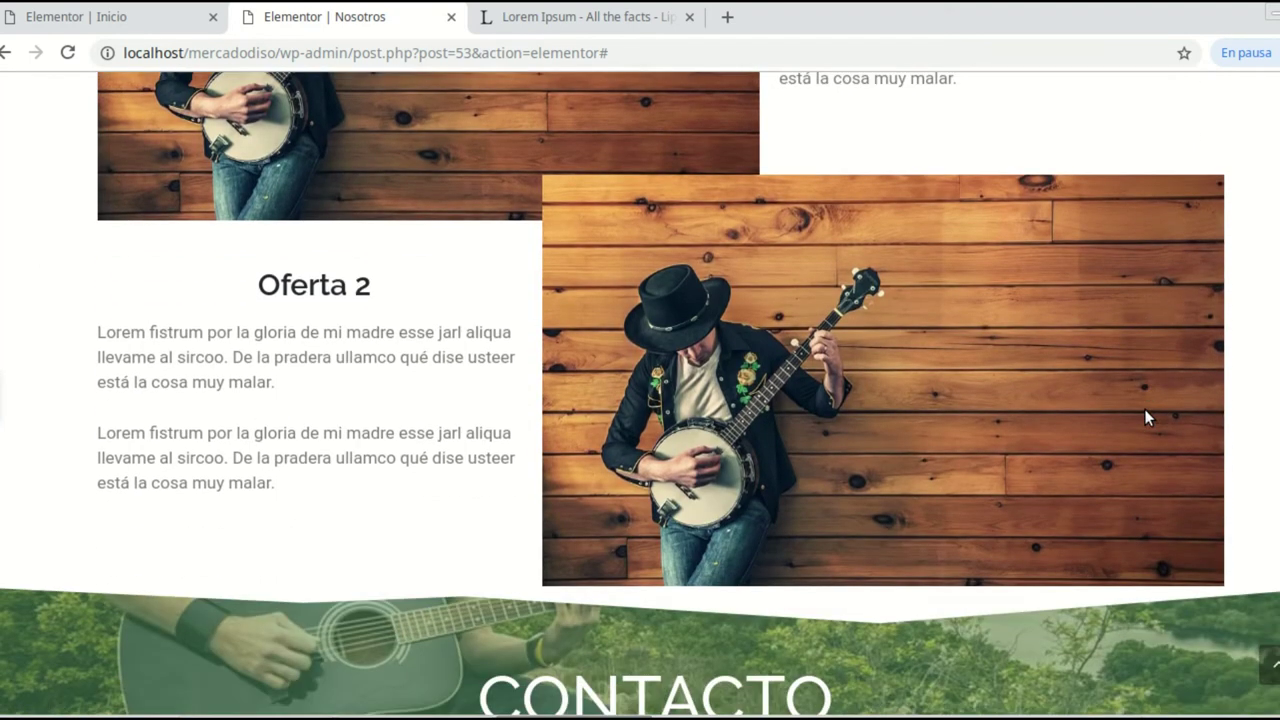
pyautogui.scroll(3, 1145, 412)
pyautogui.scroll(-2, 1145, 412)
pyautogui.scroll(-1, 1147, 417)
pyautogui.scroll(5, 1147, 417)
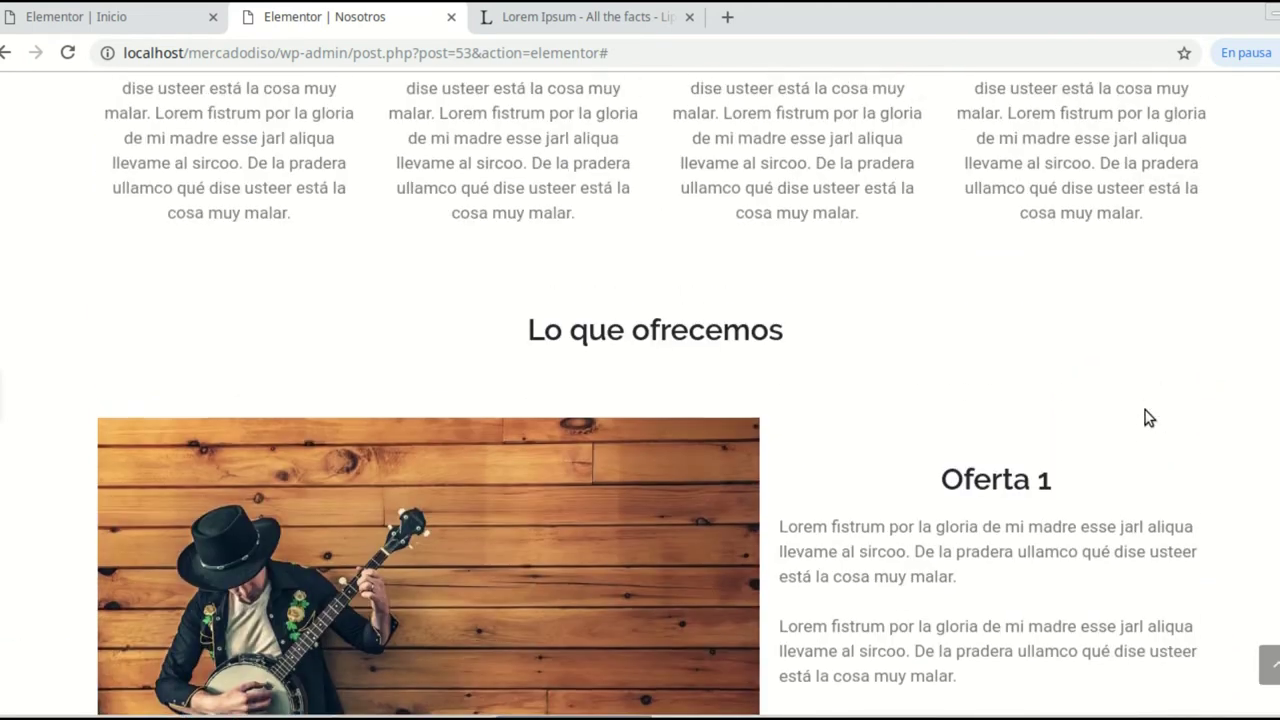
pyautogui.scroll(6, 1148, 417)
pyautogui.scroll(-3, 1148, 417)
pyautogui.scroll(-2, 1148, 417)
pyautogui.scroll(5, 1147, 413)
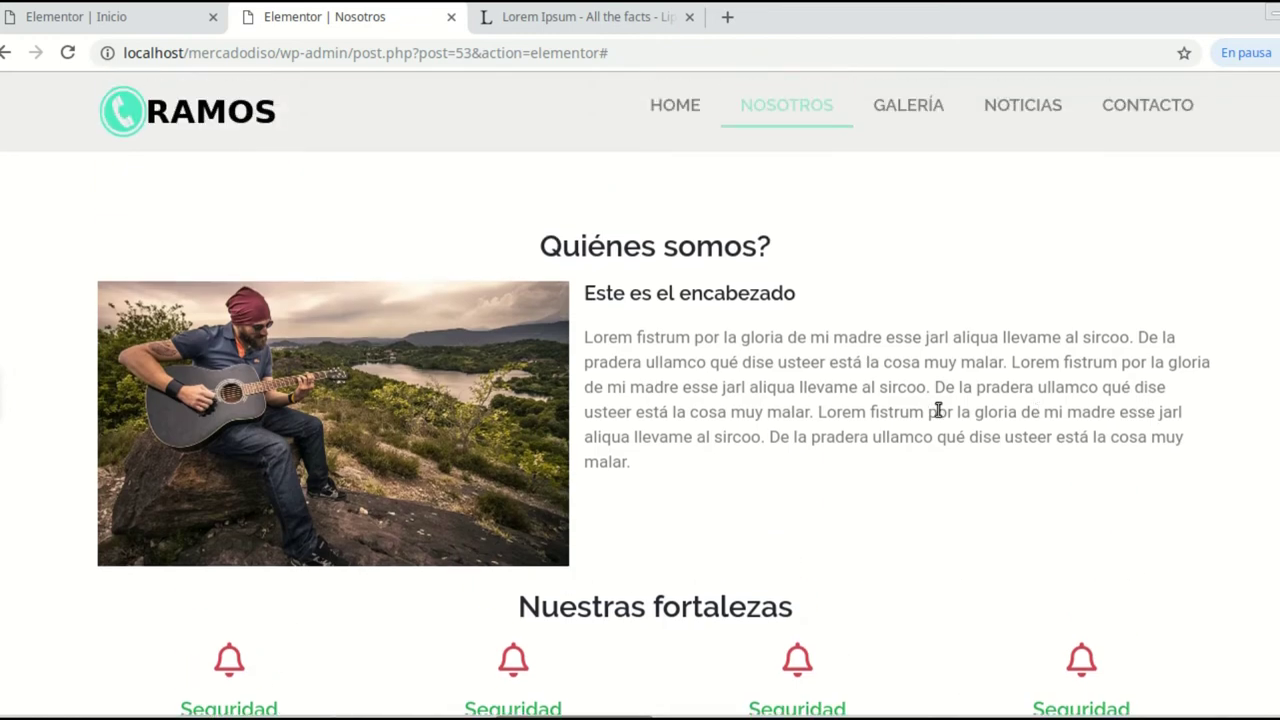
pyautogui.scroll(-7, 936, 408)
pyautogui.scroll(2, 932, 410)
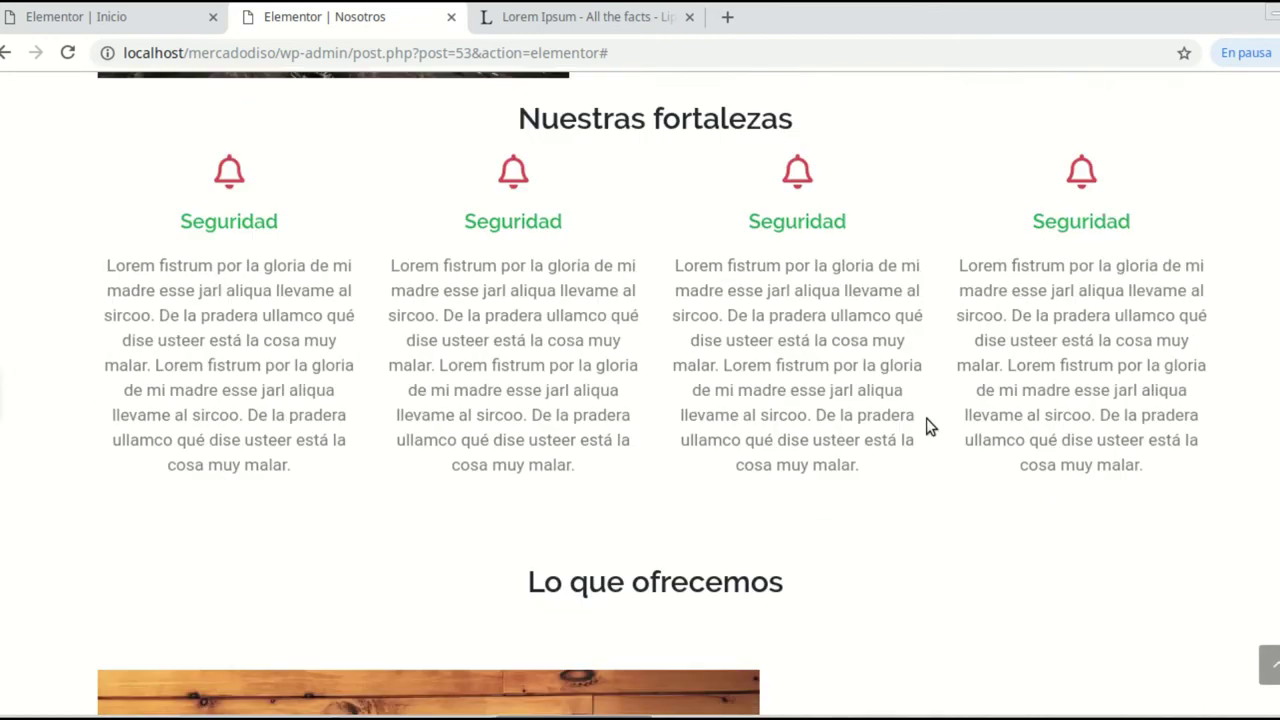
pyautogui.scroll(-3, 926, 418)
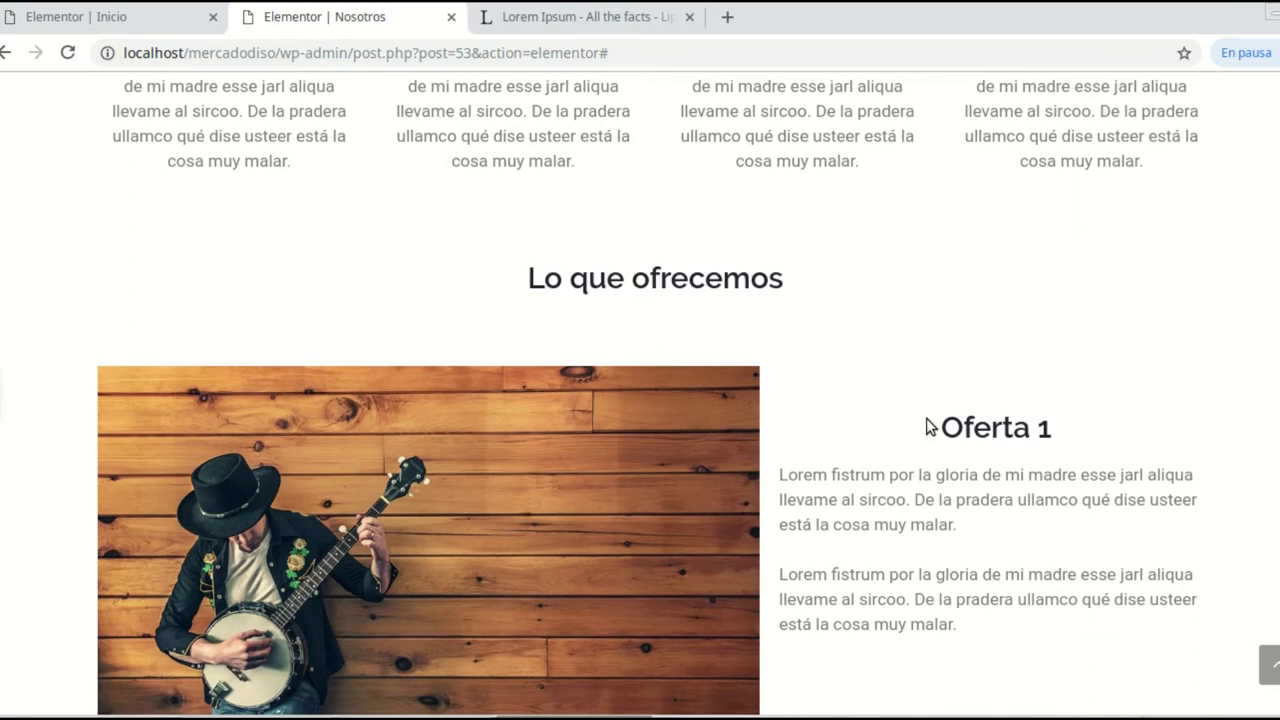
pyautogui.scroll(-4, 926, 420)
pyautogui.scroll(5, 995, 466)
pyautogui.scroll(6, 995, 468)
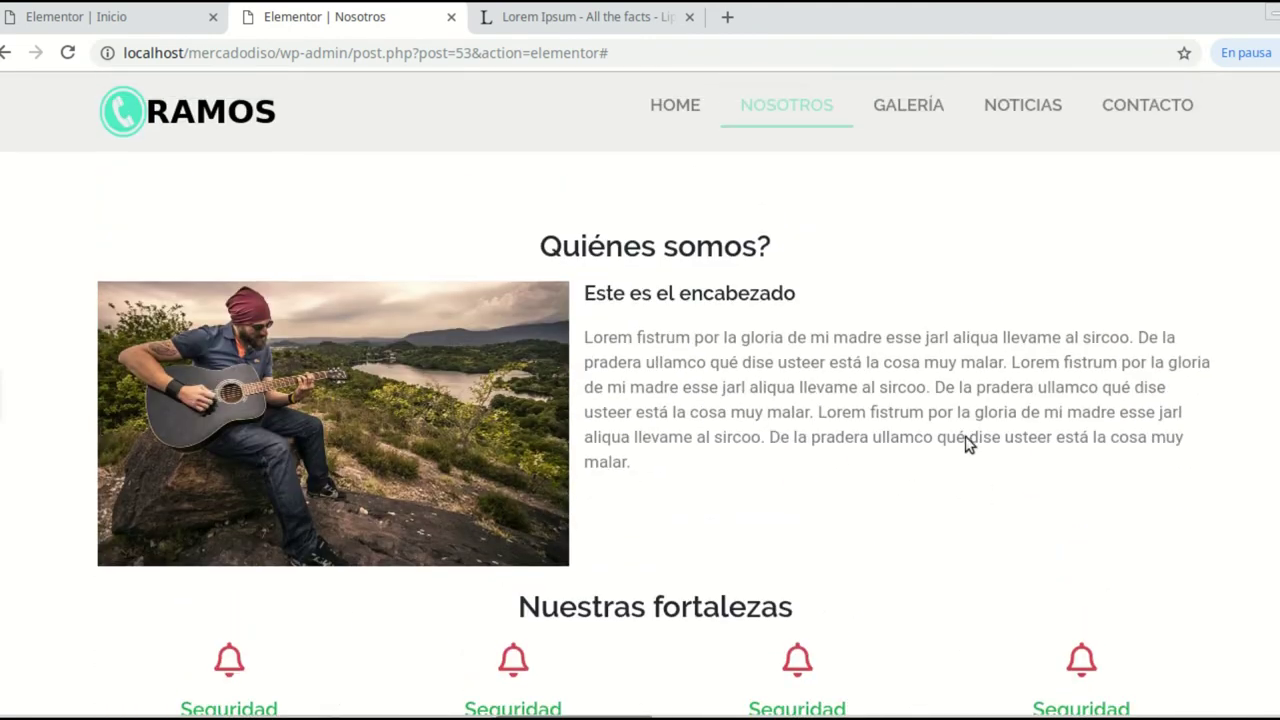
pyautogui.scroll(-4, 822, 336)
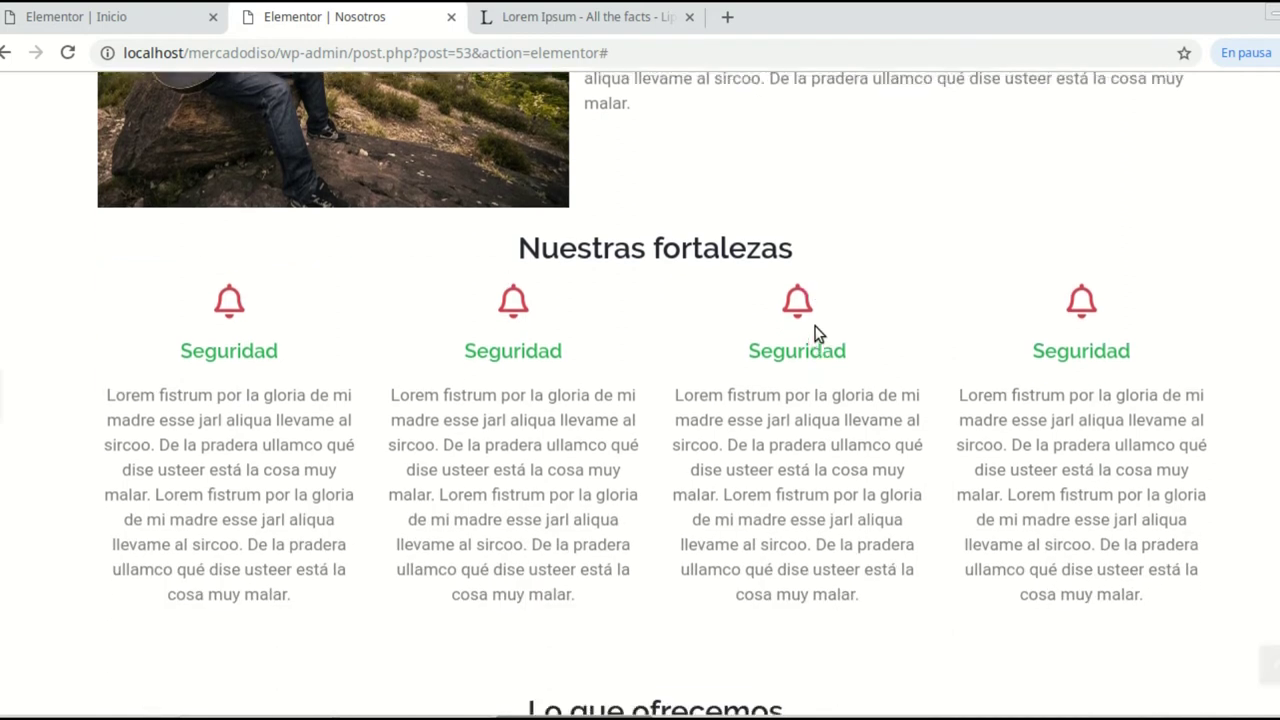
pyautogui.scroll(-4, 815, 333)
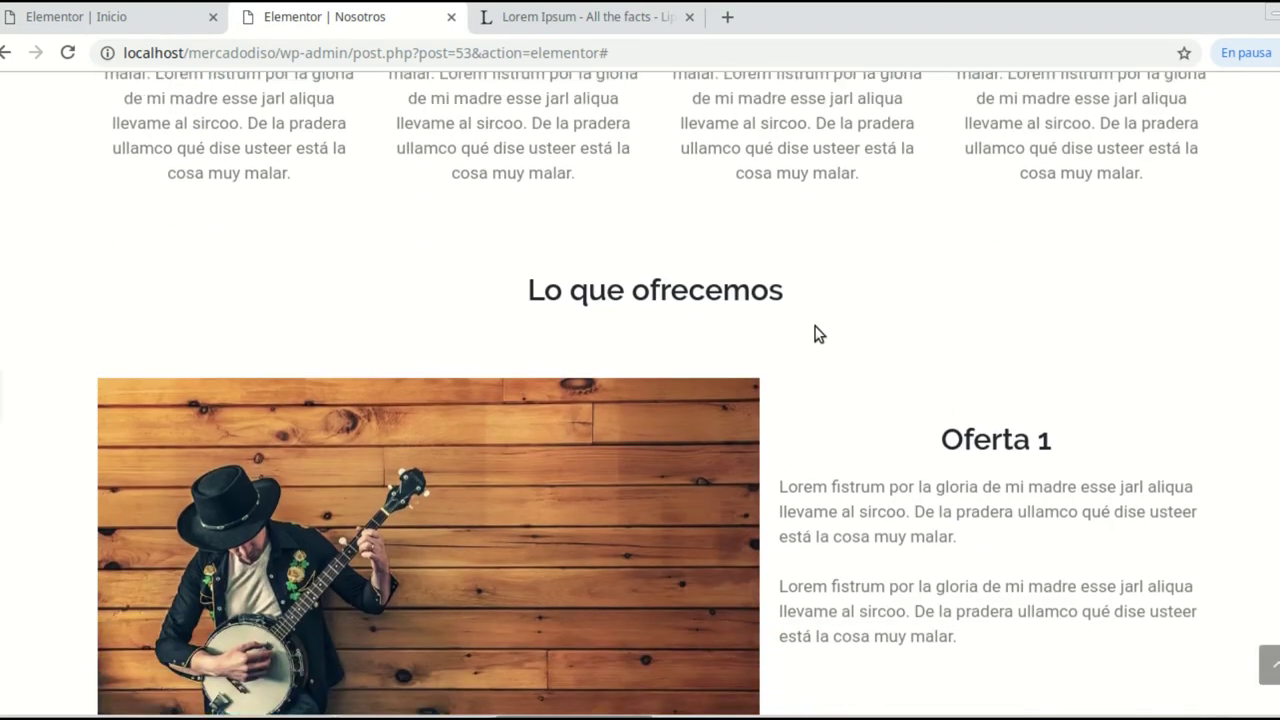
pyautogui.scroll(4, 815, 333)
pyautogui.scroll(4, 857, 389)
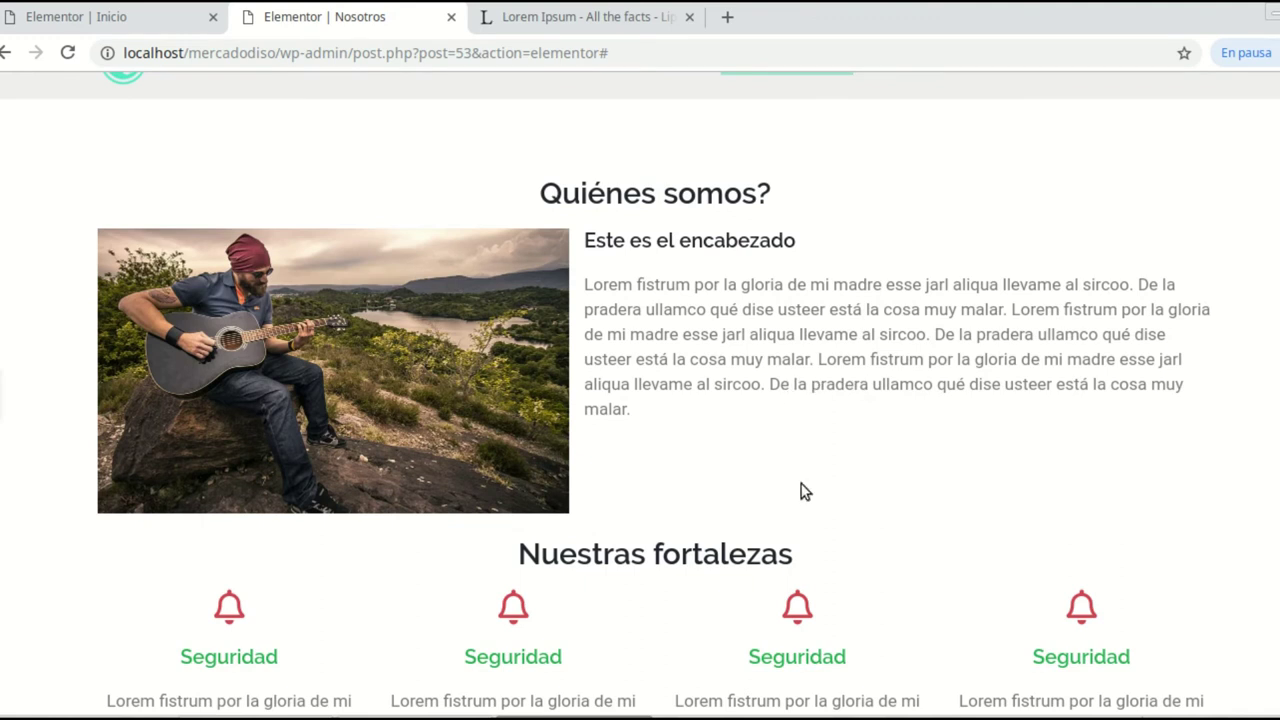
pyautogui.scroll(-1, 805, 490)
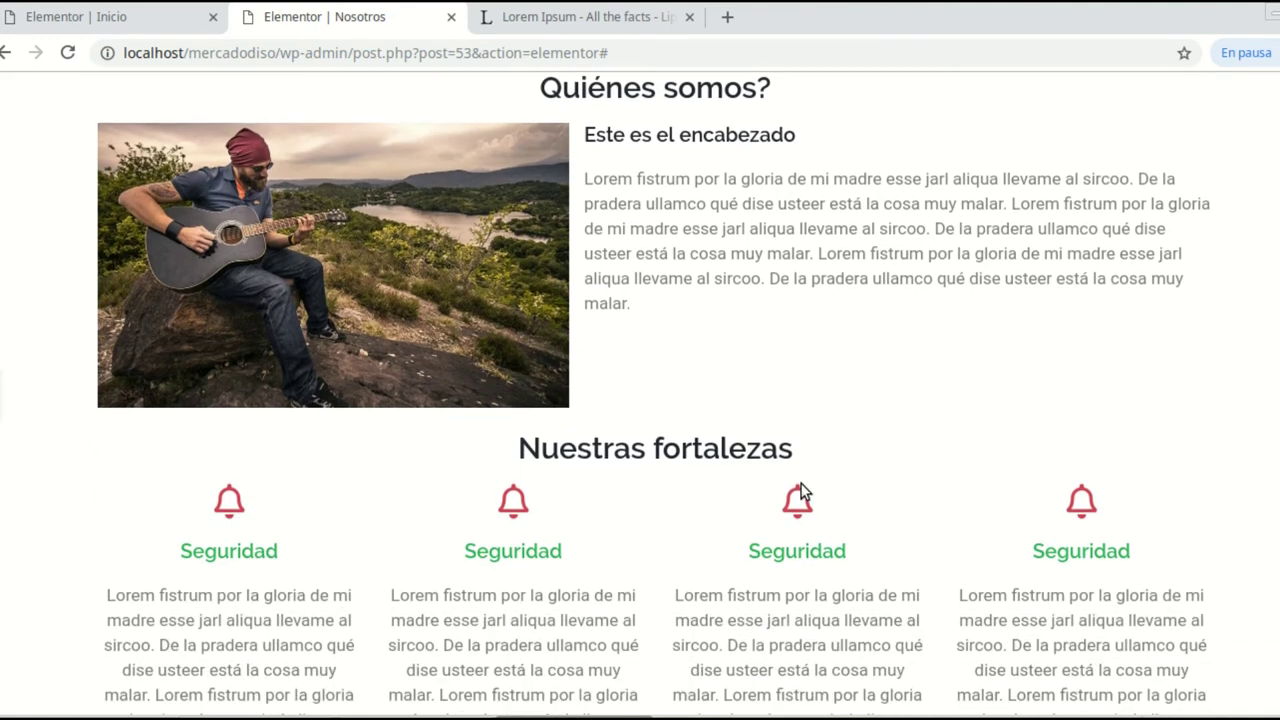
# Step: Insert a one-column section above the "Nuestras fortalezas" heading and place an Espaciador widget in it
pyautogui.click(125, 22)
pyautogui.click(400, 20)
pyautogui.click(4, 395)
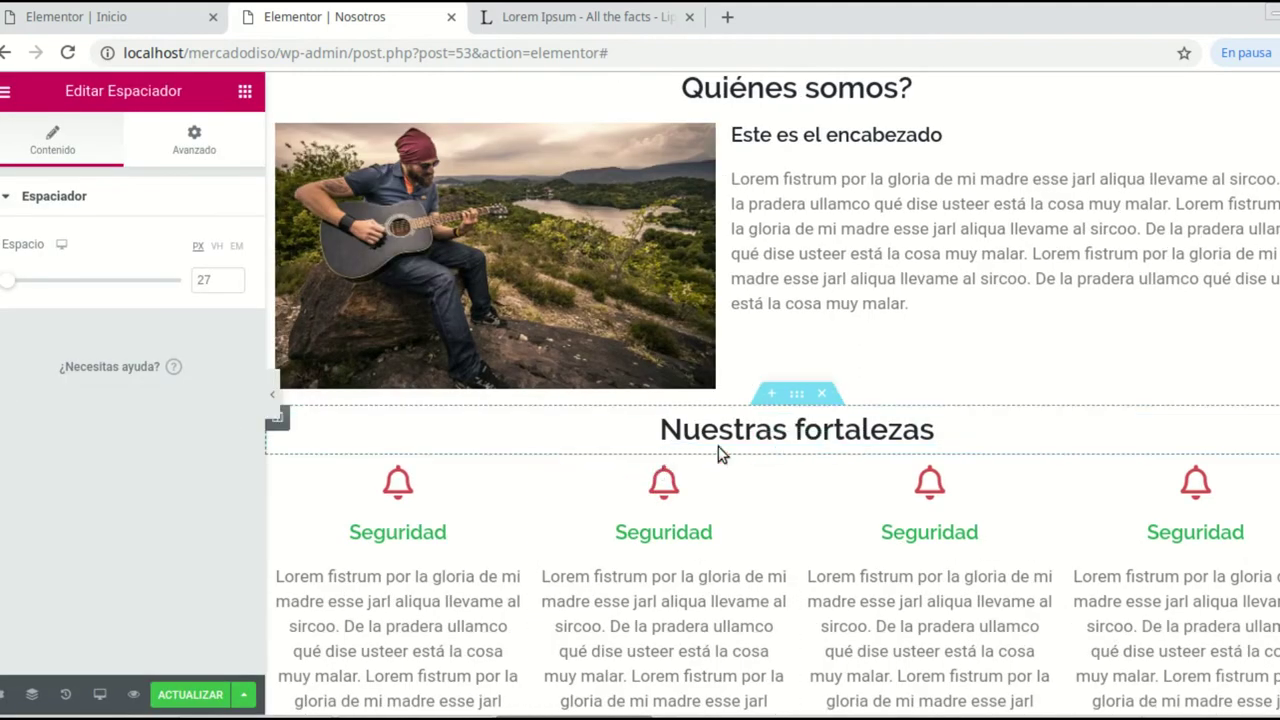
pyautogui.click(771, 394)
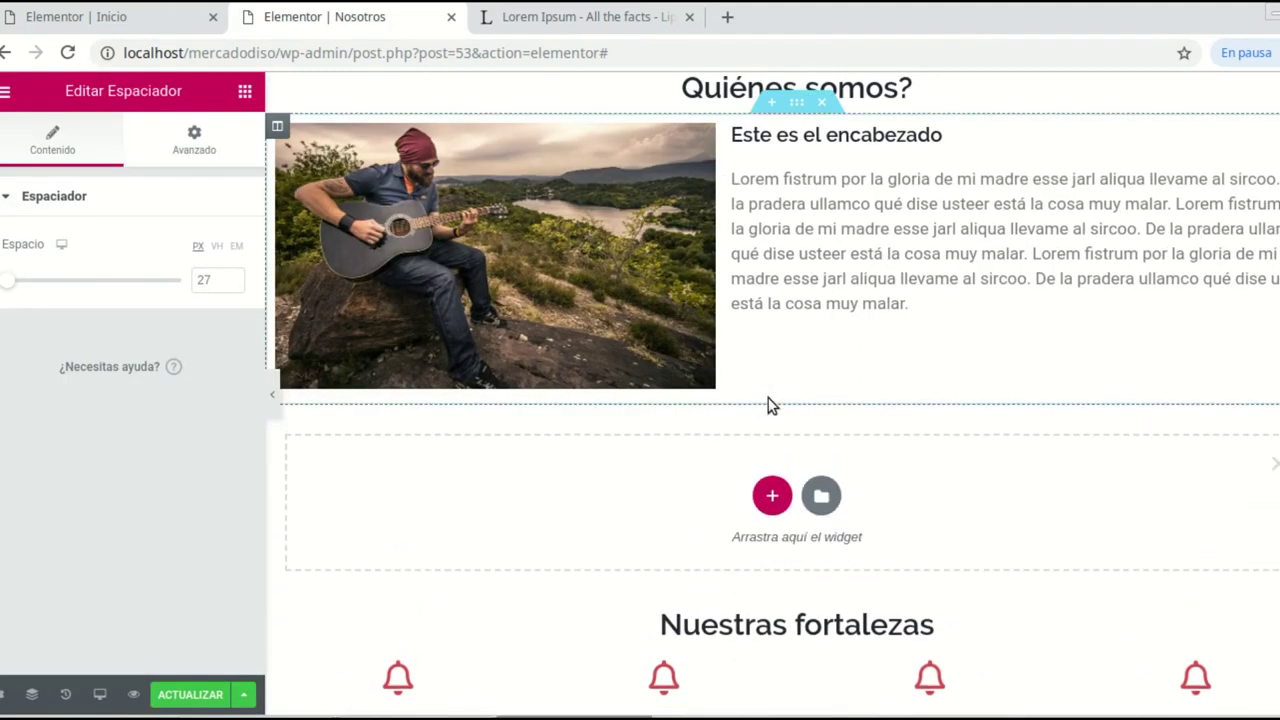
pyautogui.click(771, 394)
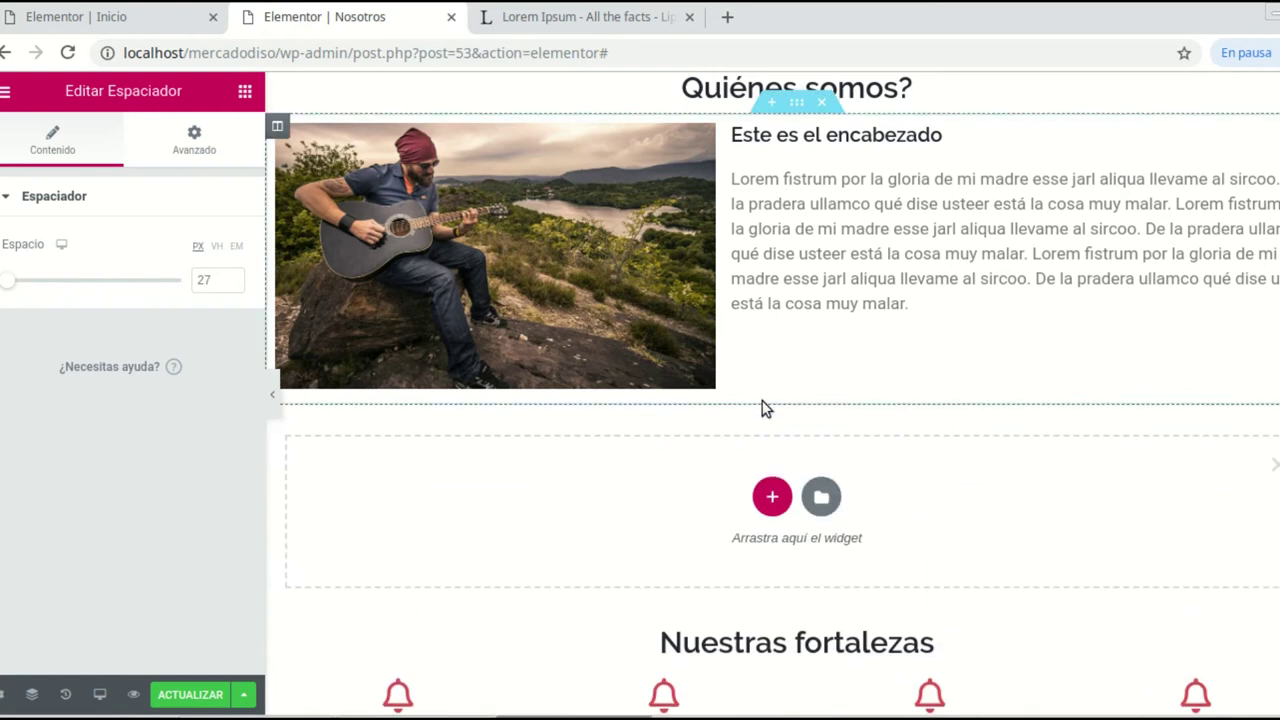
pyautogui.click(766, 497)
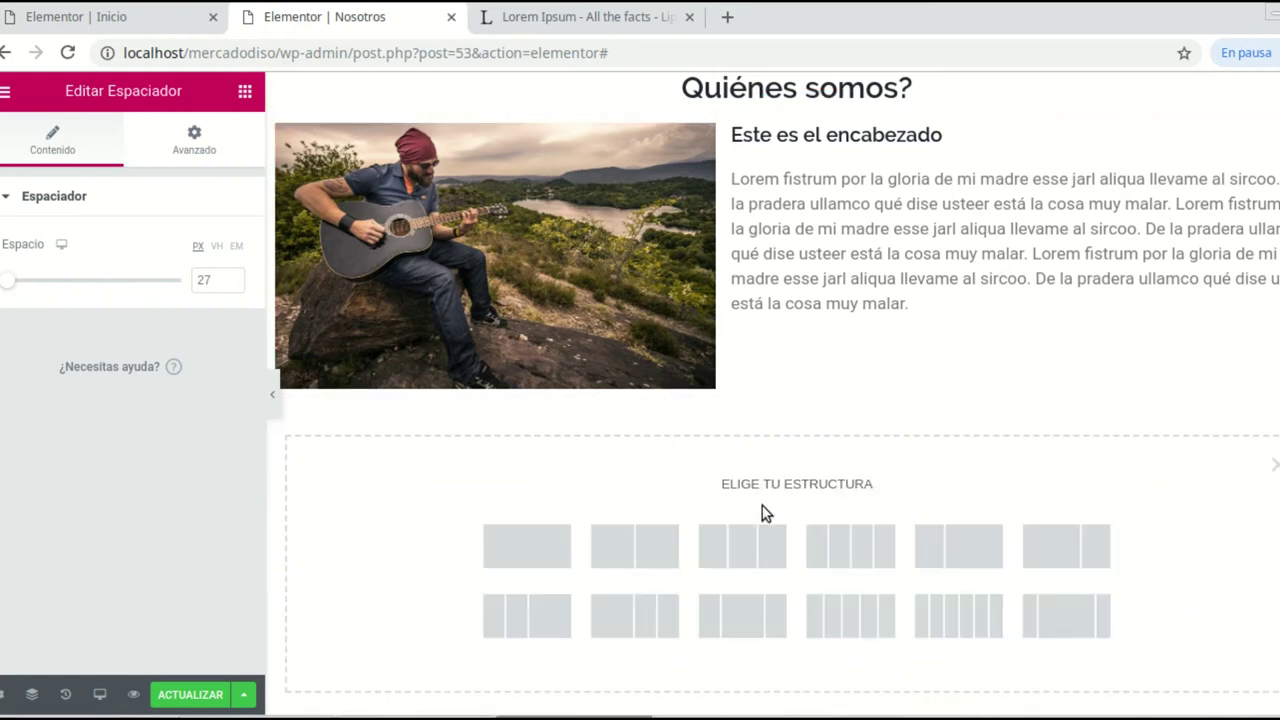
pyautogui.click(503, 566)
pyautogui.click(796, 429)
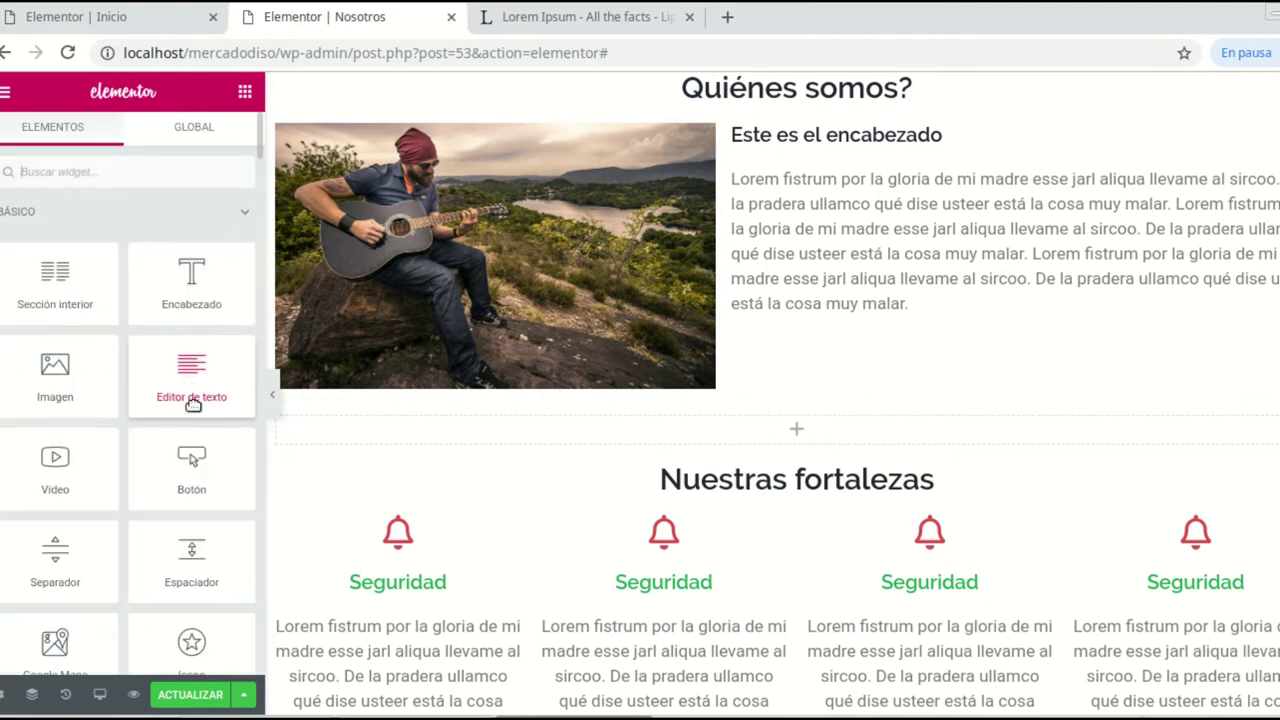
pyautogui.moveTo(191, 555); pyautogui.dragTo(720, 440)
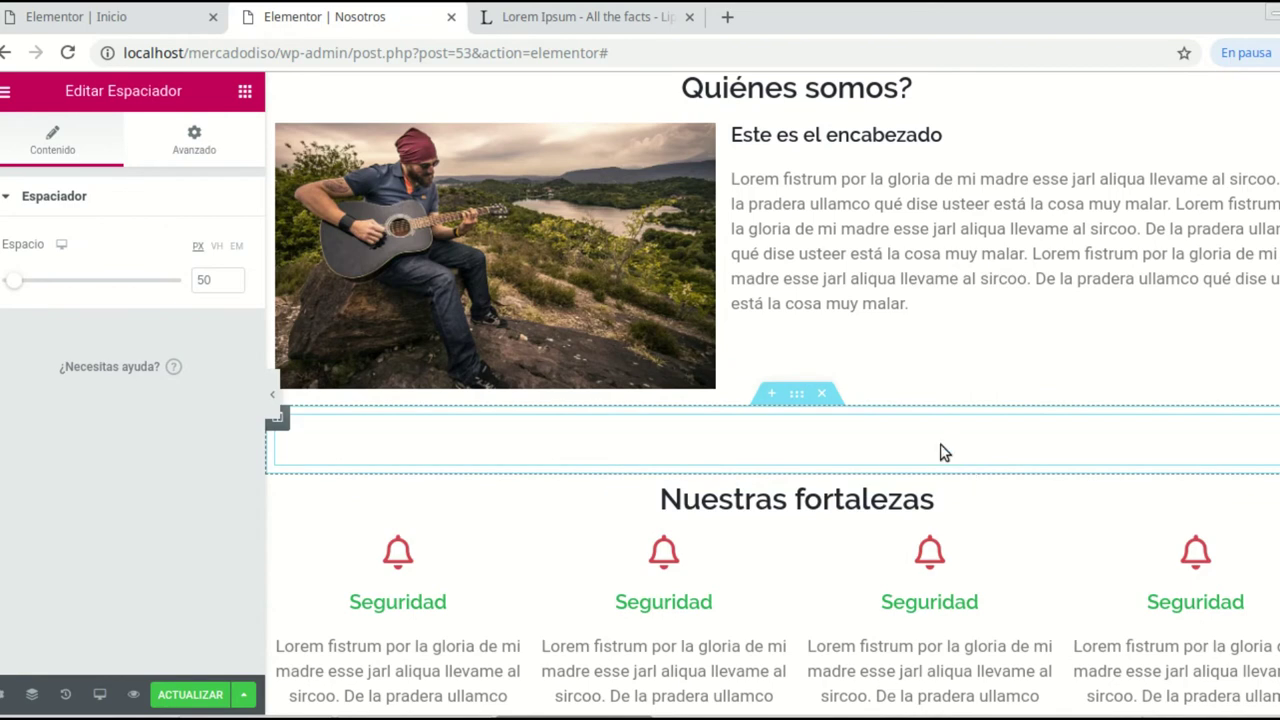
# Step: Review the section spacing down the Nosotros page and save the page changes
pyautogui.scroll(-10, 943, 452)
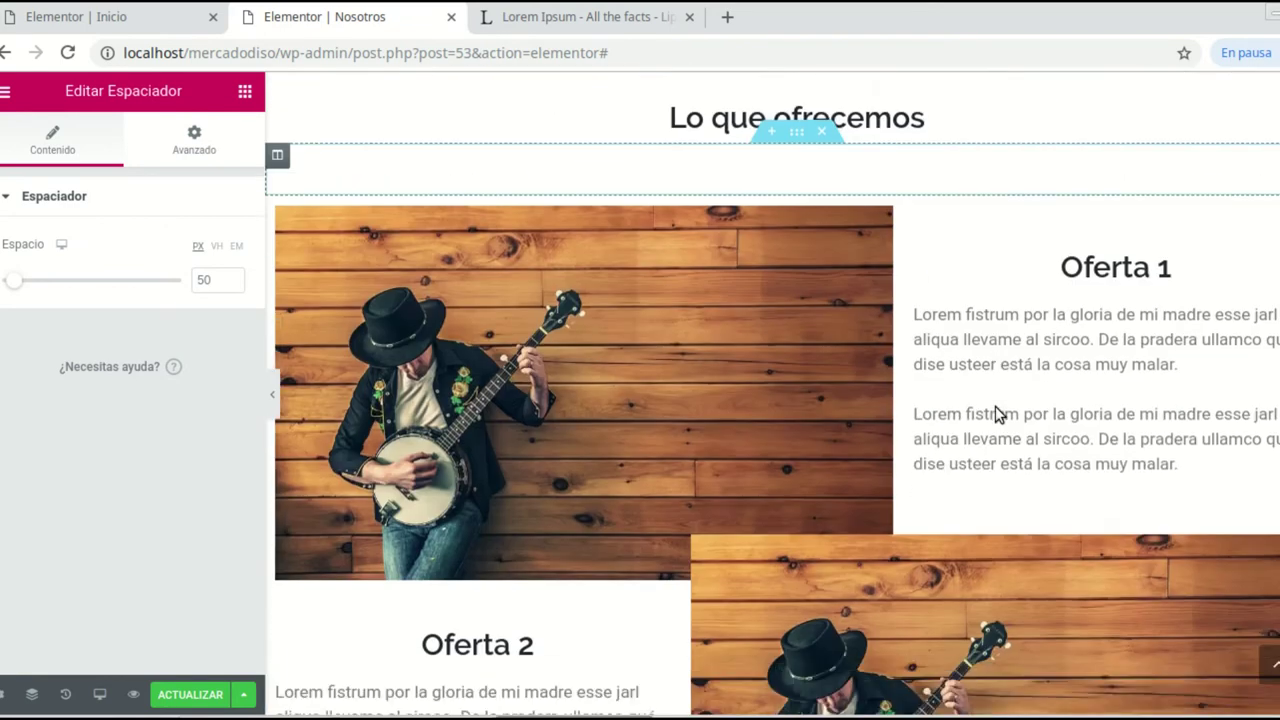
pyautogui.scroll(-7, 995, 406)
pyautogui.scroll(3, 995, 406)
pyautogui.scroll(15, 988, 410)
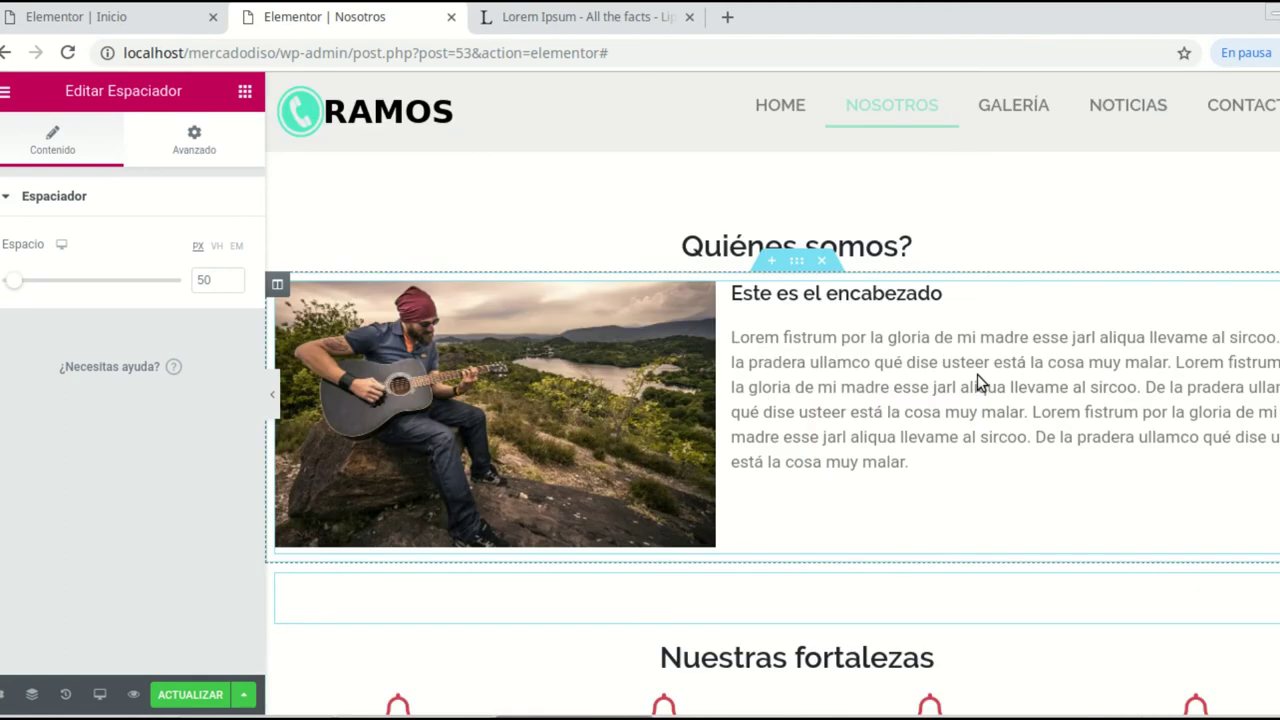
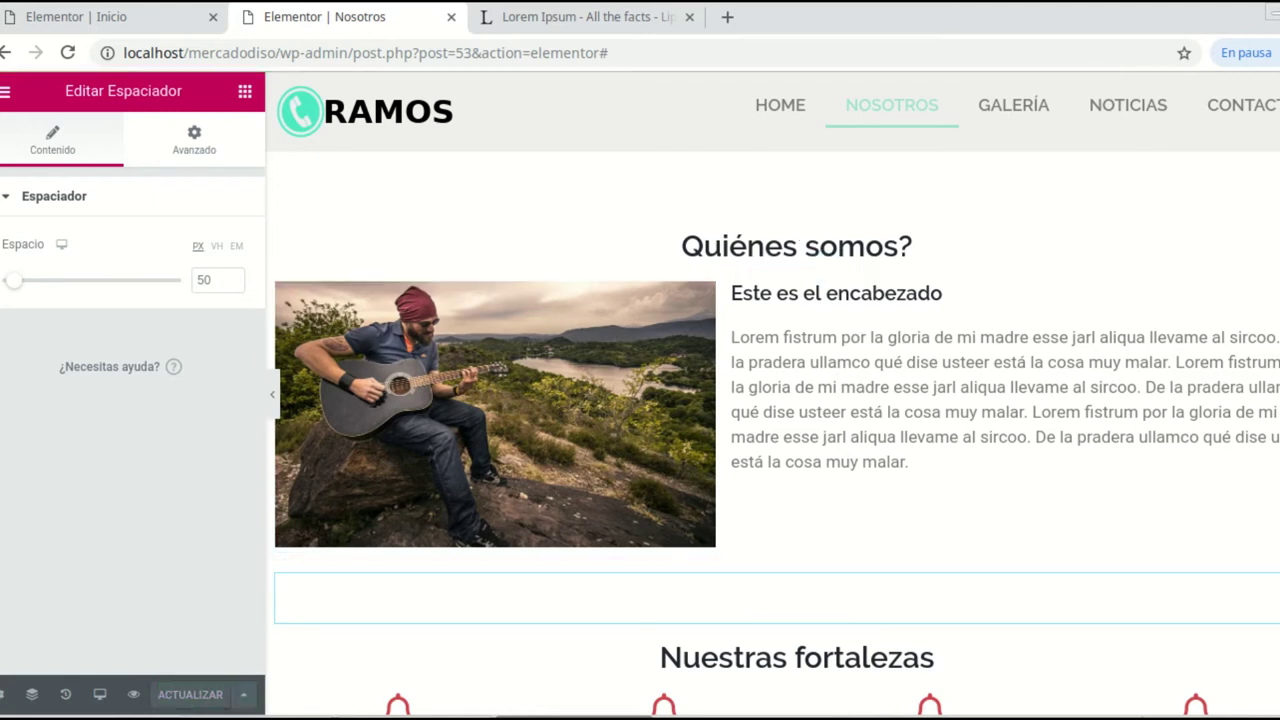
# Step: Leave the Elementor editor of the Inicio page and go to the WordPress pages list
pyautogui.click(82, 18)
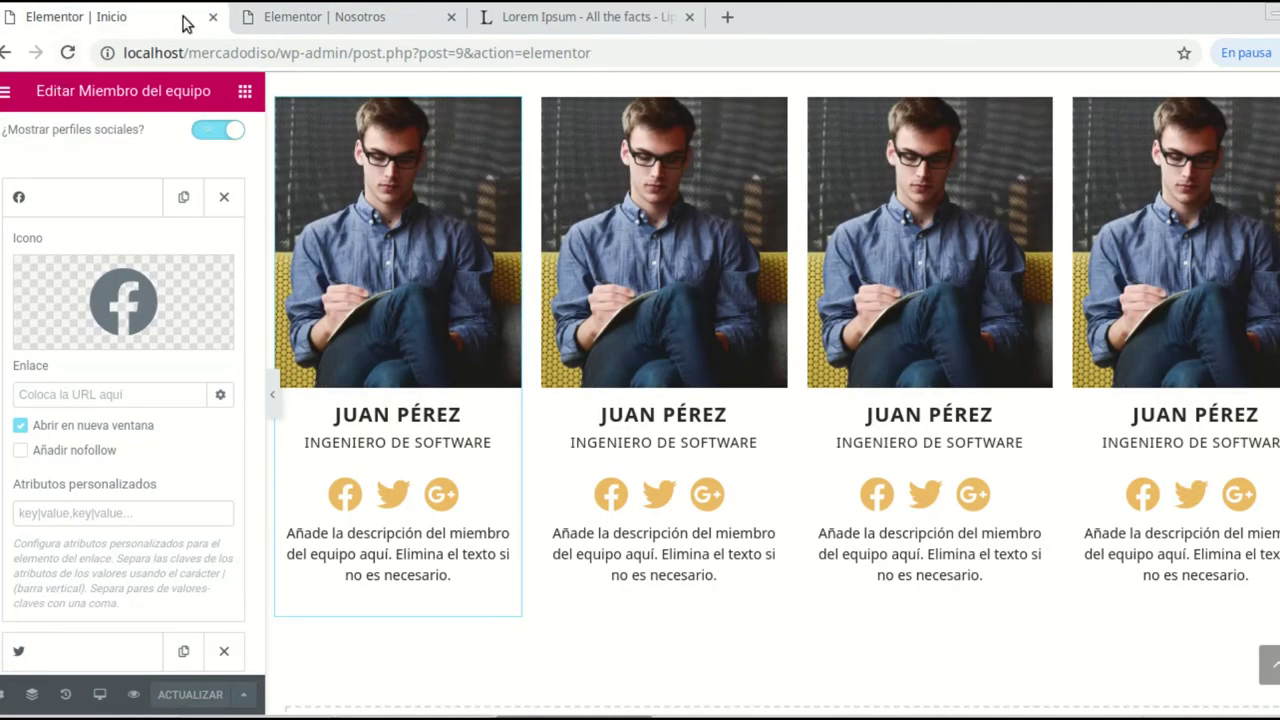
pyautogui.click(278, 20)
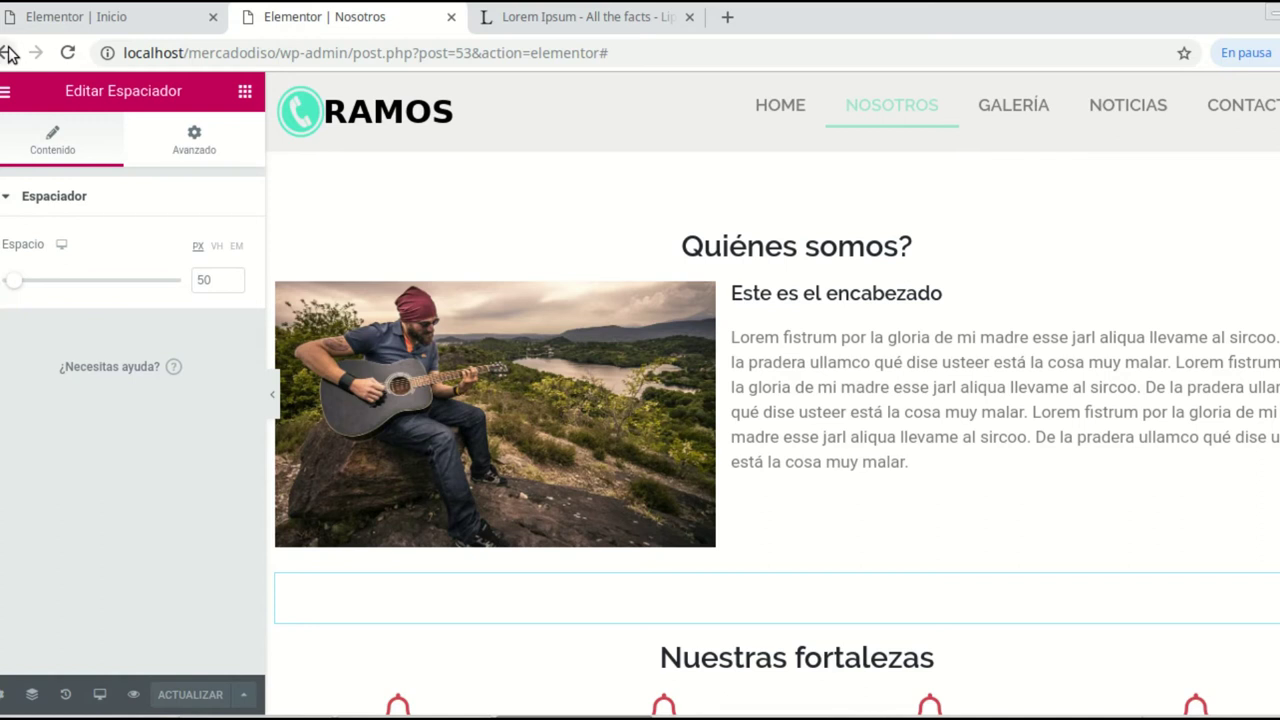
pyautogui.click(126, 22)
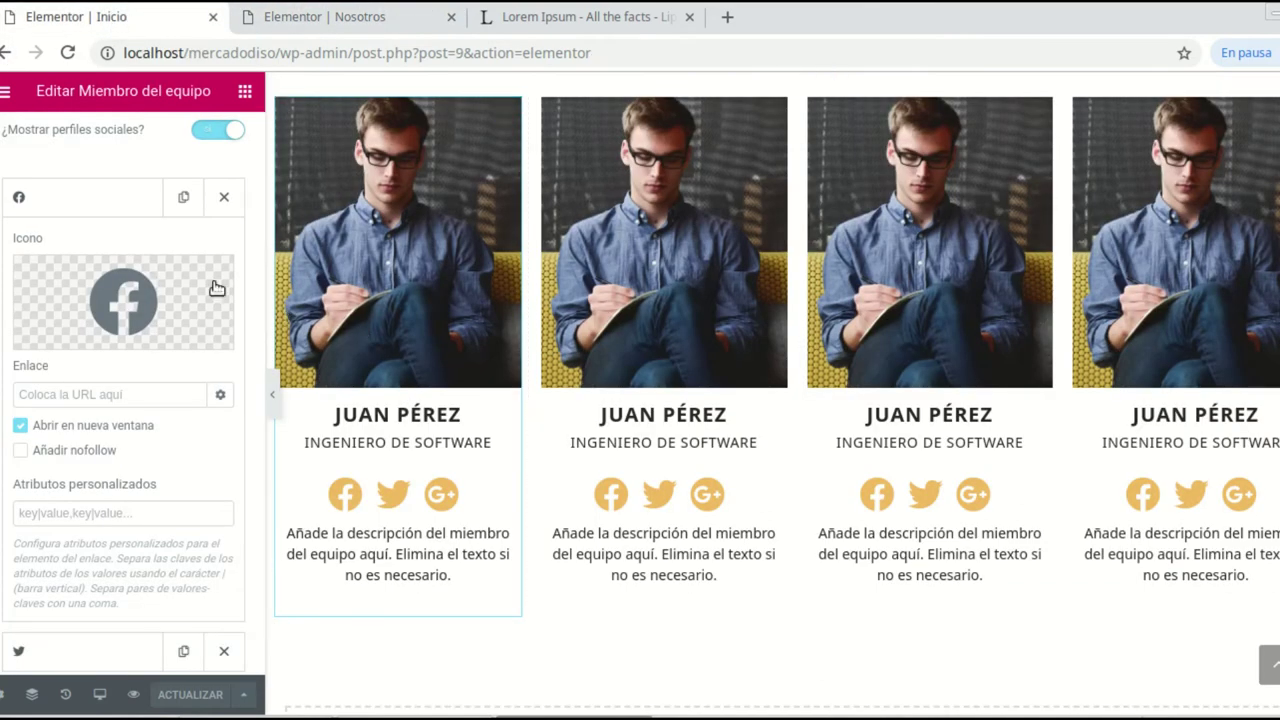
pyautogui.click(10, 93)
pyautogui.scroll(-2, 92, 585)
pyautogui.scroll(2, 80, 480)
pyautogui.scroll(-5, 90, 420)
pyautogui.scroll(5, 97, 368)
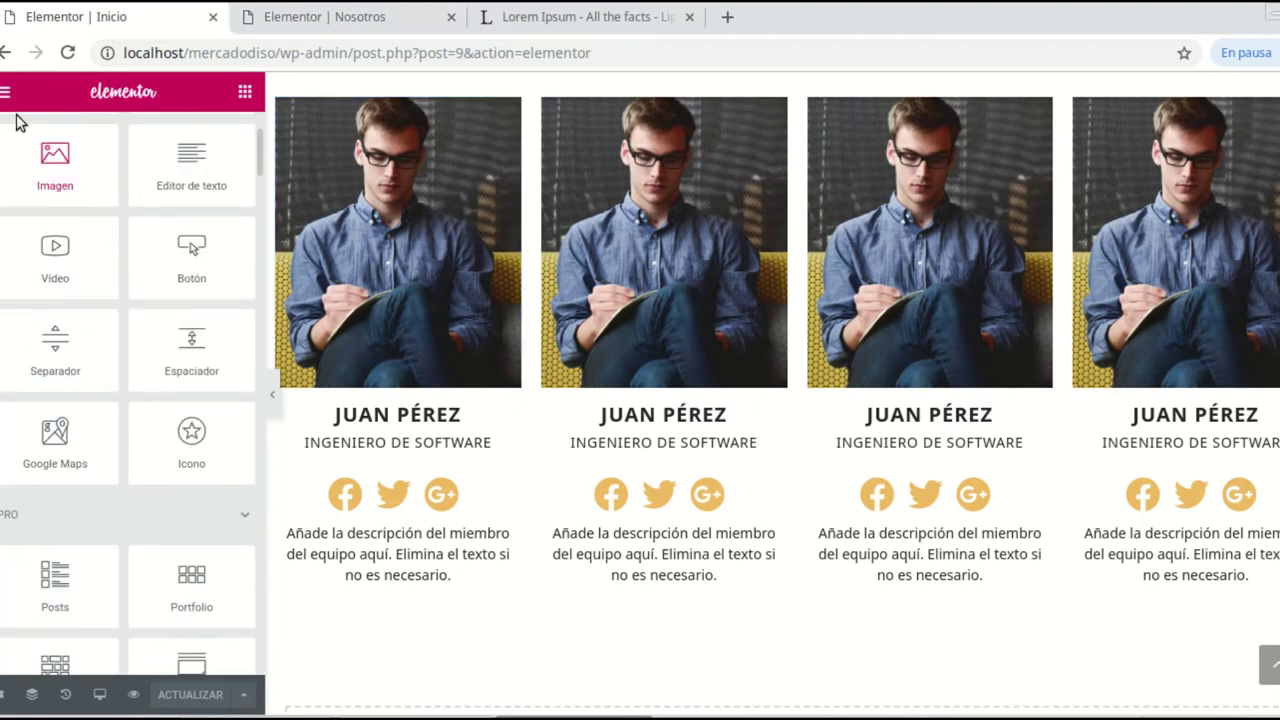
pyautogui.click(6, 93)
pyautogui.click(104, 652)
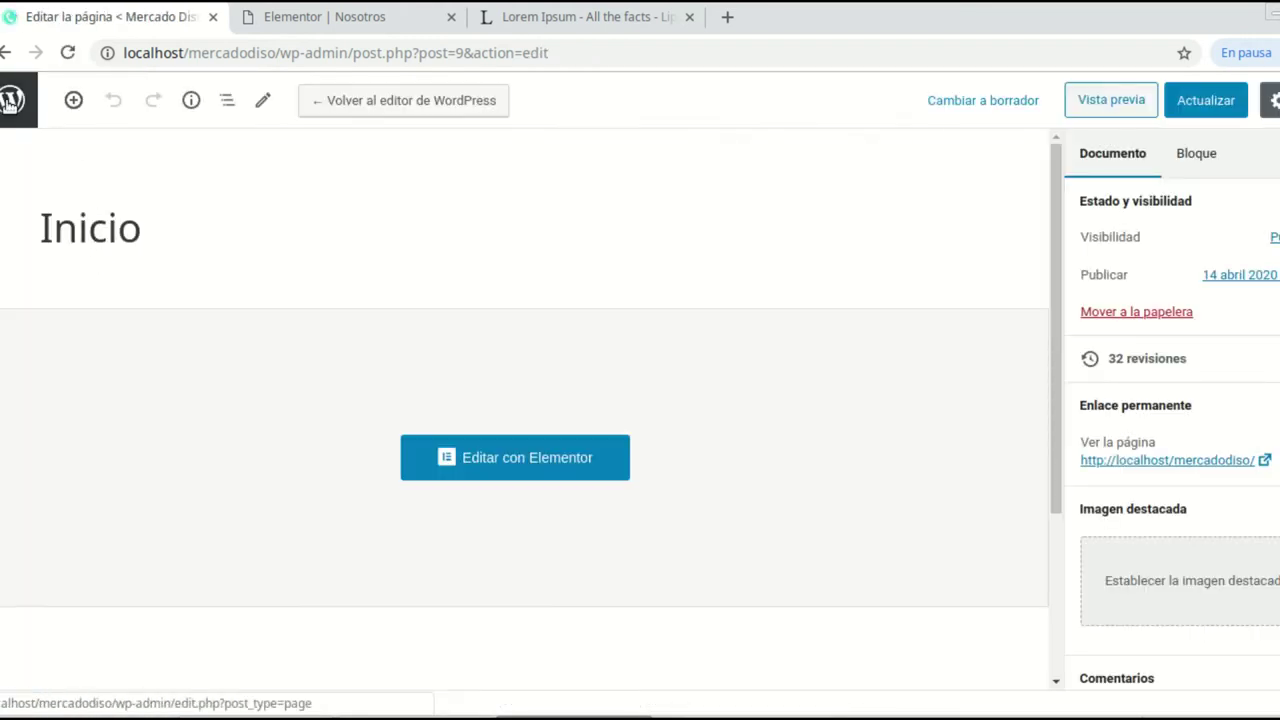
pyautogui.click(12, 104)
# Step: Open the live Mercado Diso site in a new browser tab and place that tab after the Nosotros editor
pyautogui.moveTo(63, 93)
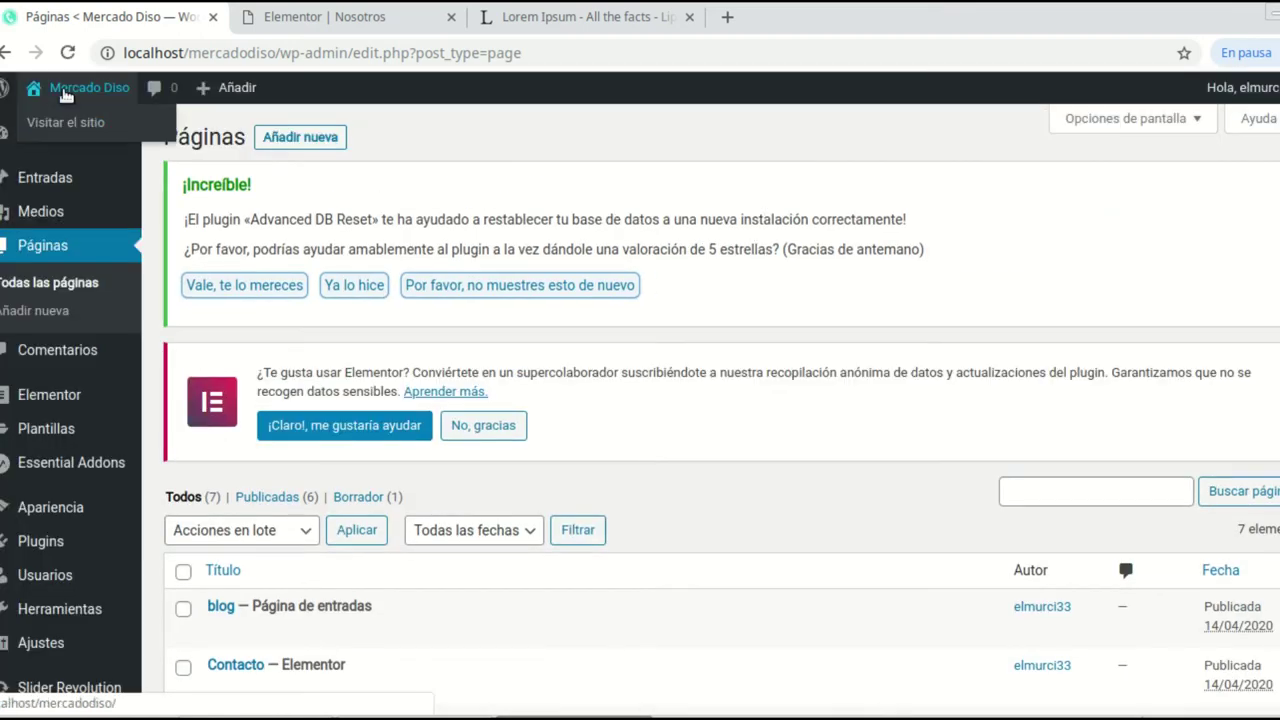
pyautogui.rightClick(60, 126)
pyautogui.click(95, 135)
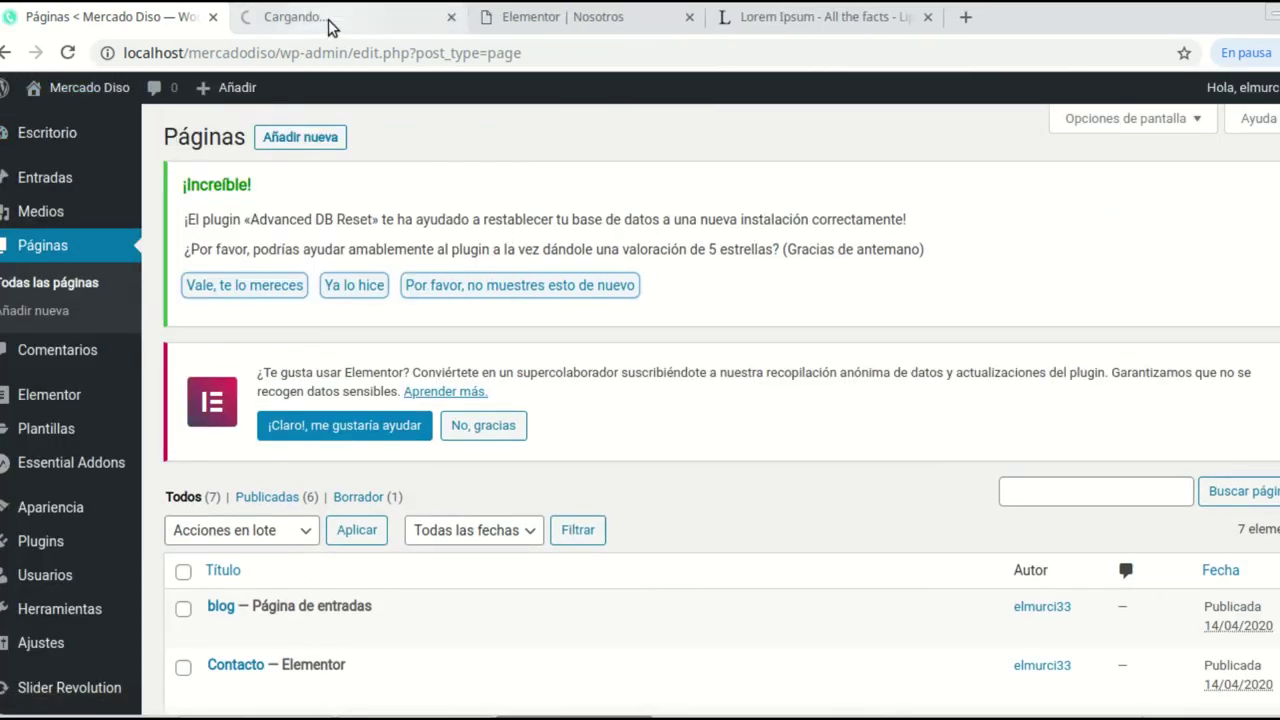
pyautogui.click(328, 19)
pyautogui.moveTo(400, 25); pyautogui.dragTo(538, 27)
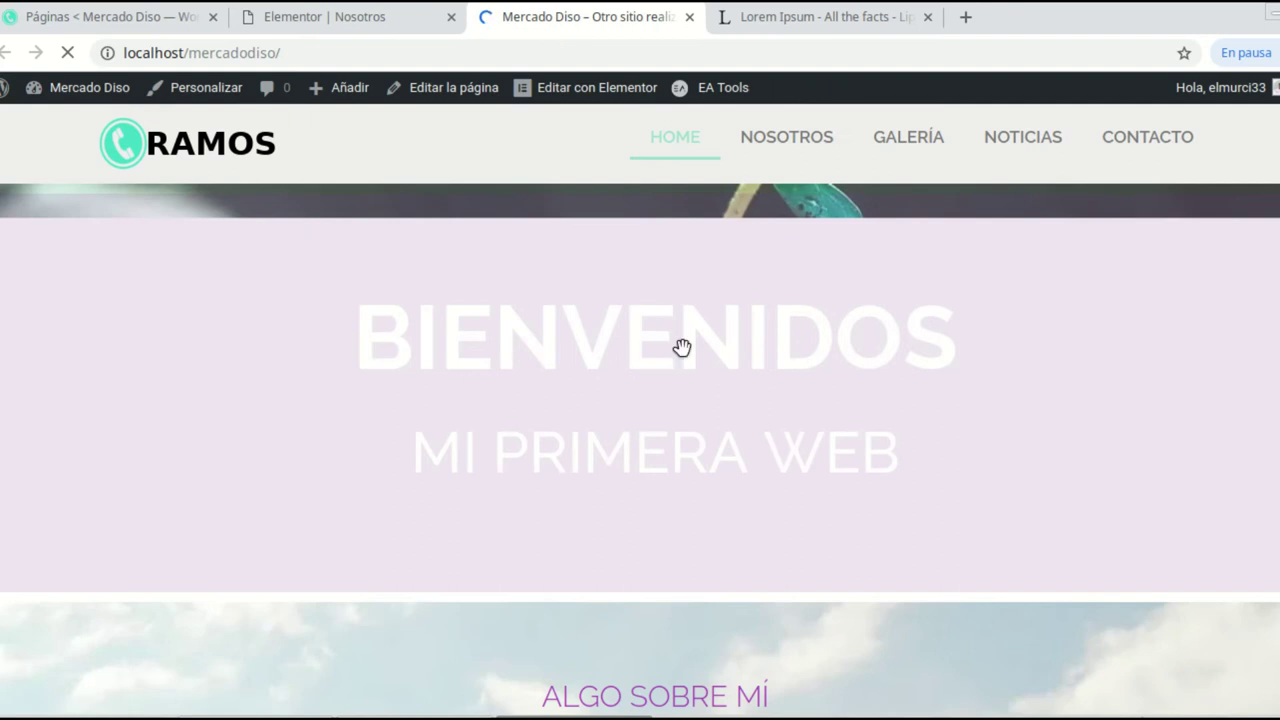
# Step: Examine the published Nosotros page on the live site, checking the spacing between its sections down to the offers
pyautogui.scroll(-1, 932, 252)
pyautogui.scroll(1, 932, 270)
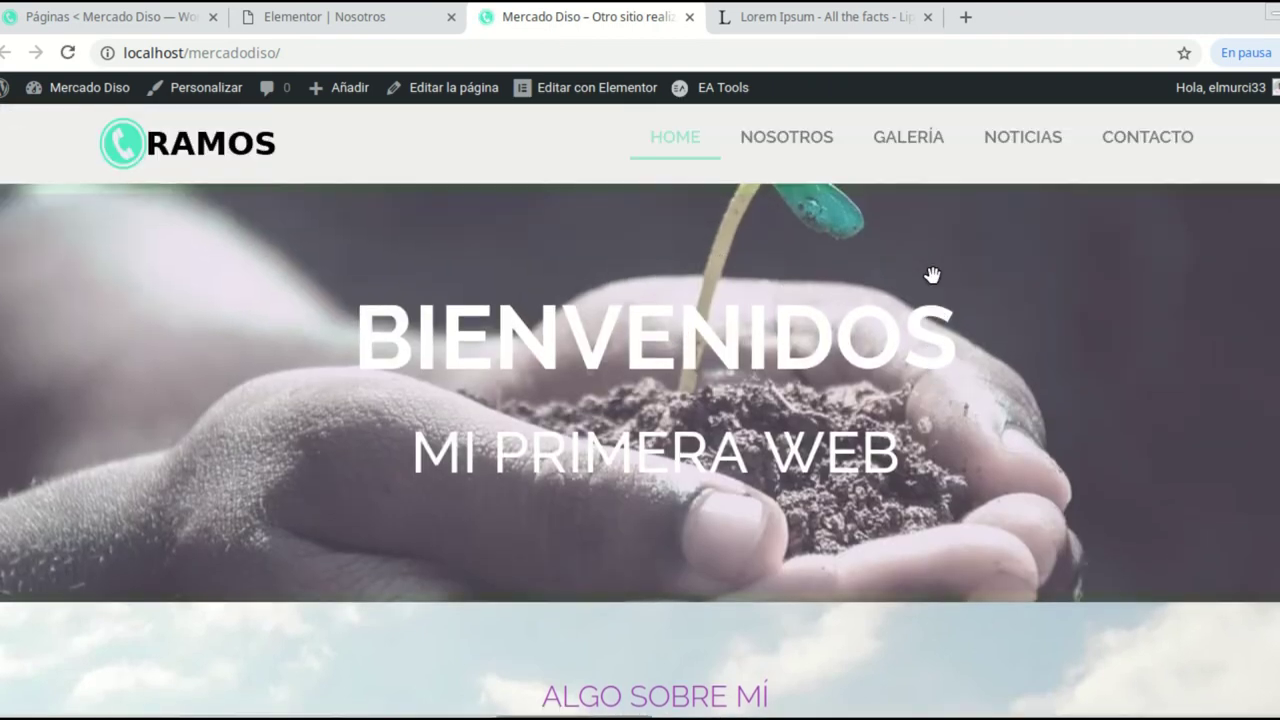
pyautogui.click(788, 140)
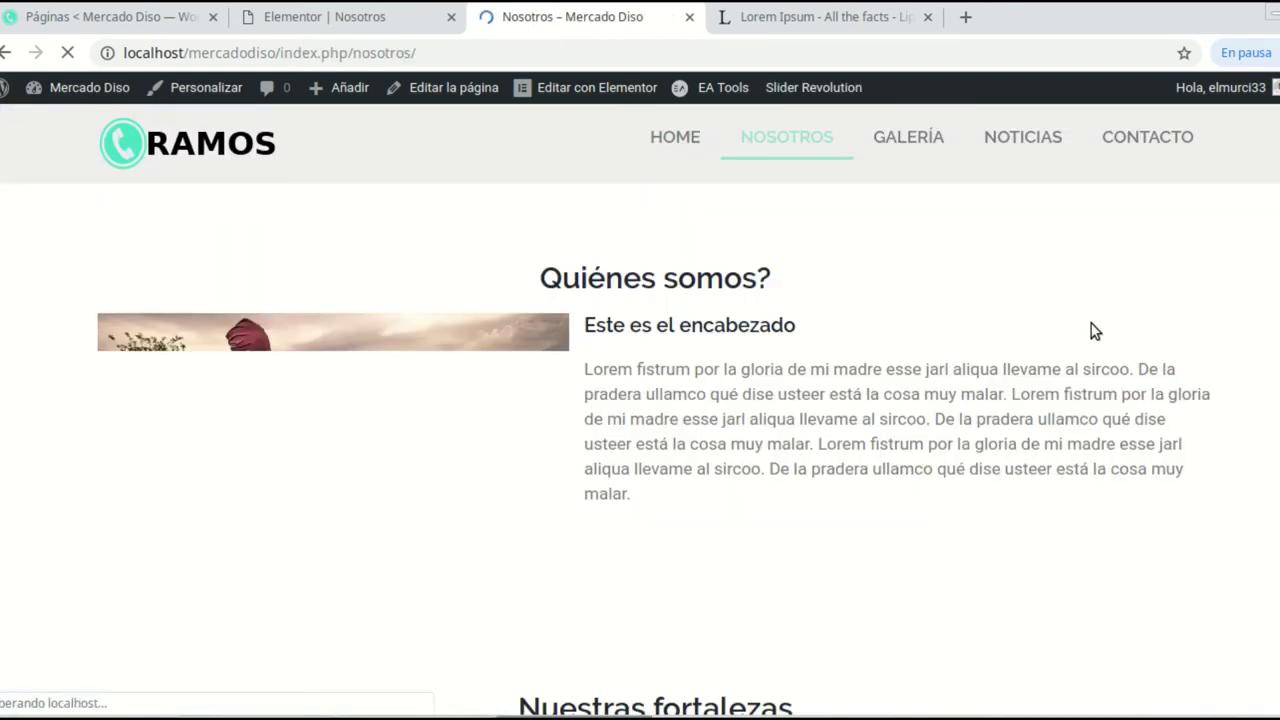
pyautogui.scroll(-3, 1098, 327)
pyautogui.scroll(1, 1097, 326)
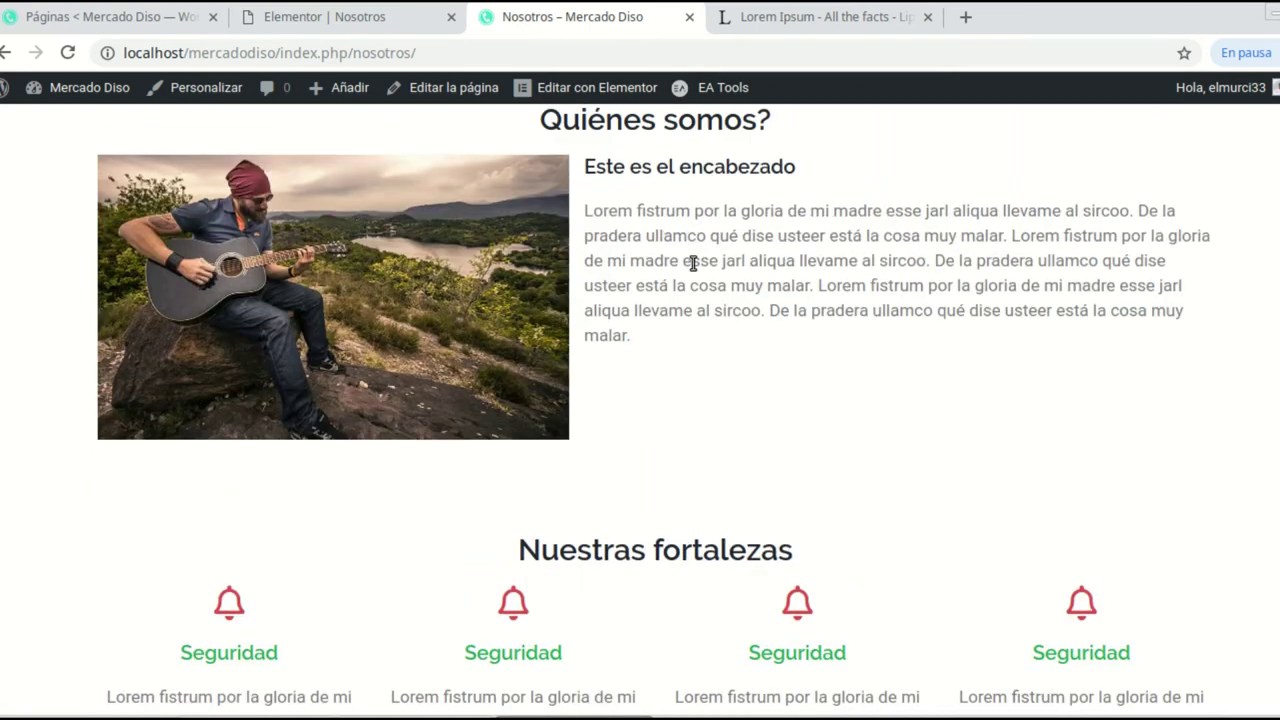
pyautogui.scroll(-4, 855, 372)
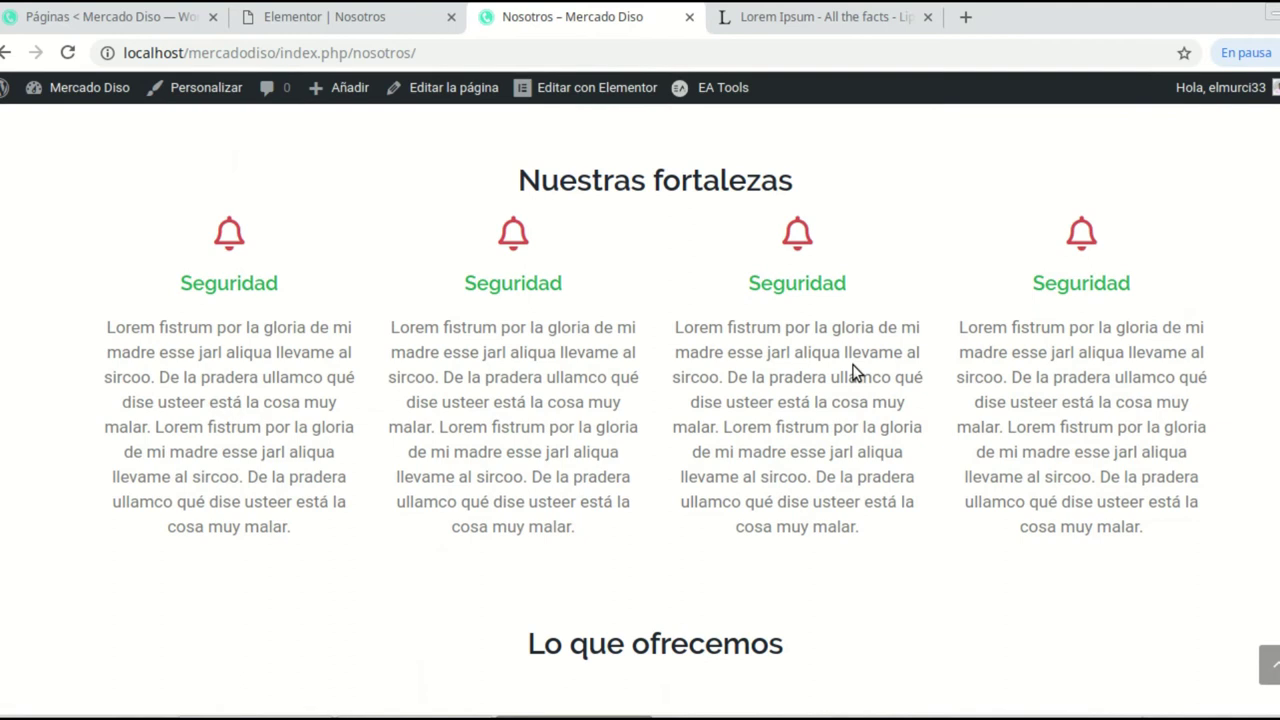
pyautogui.scroll(-1, 855, 372)
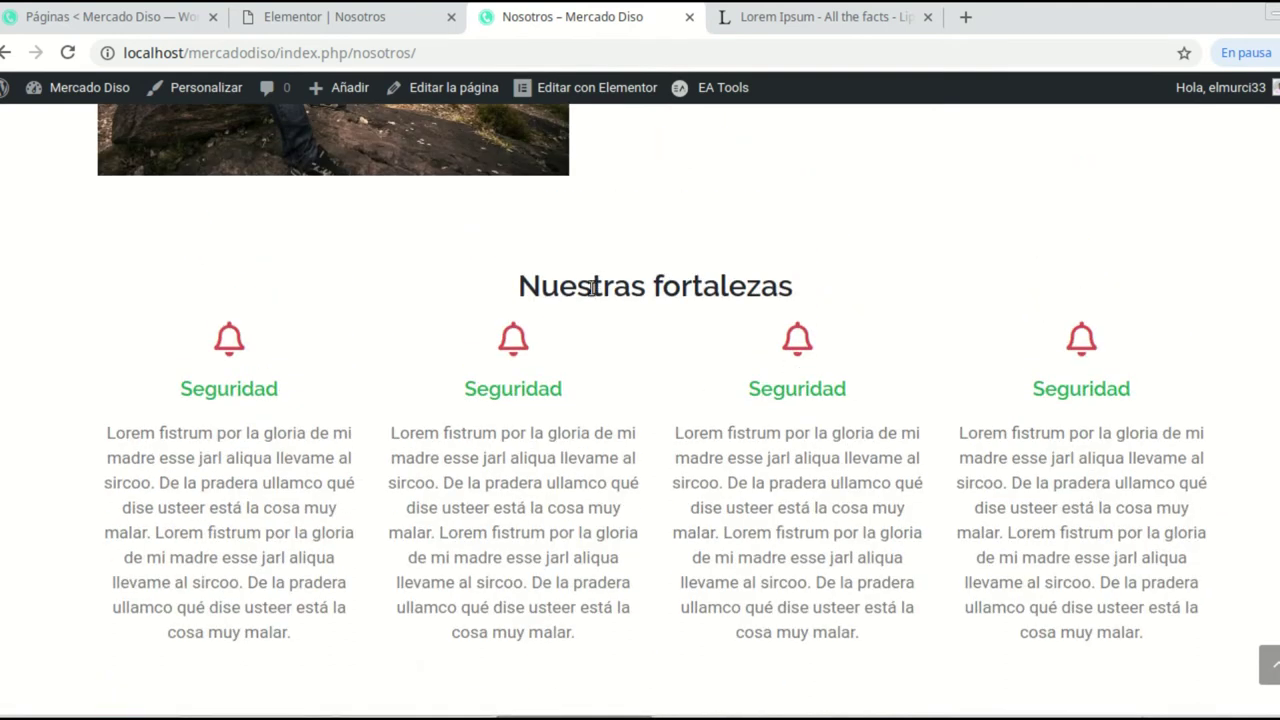
pyautogui.scroll(-7, 1018, 386)
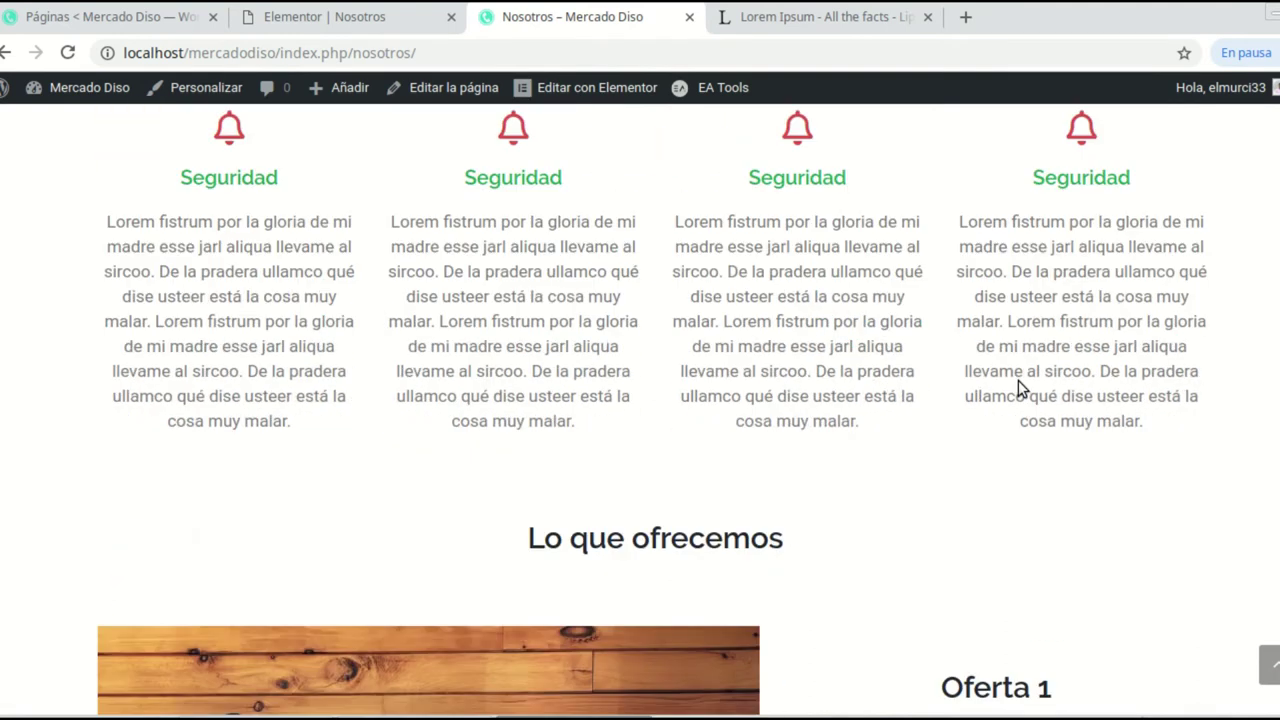
pyautogui.scroll(-4, 1016, 388)
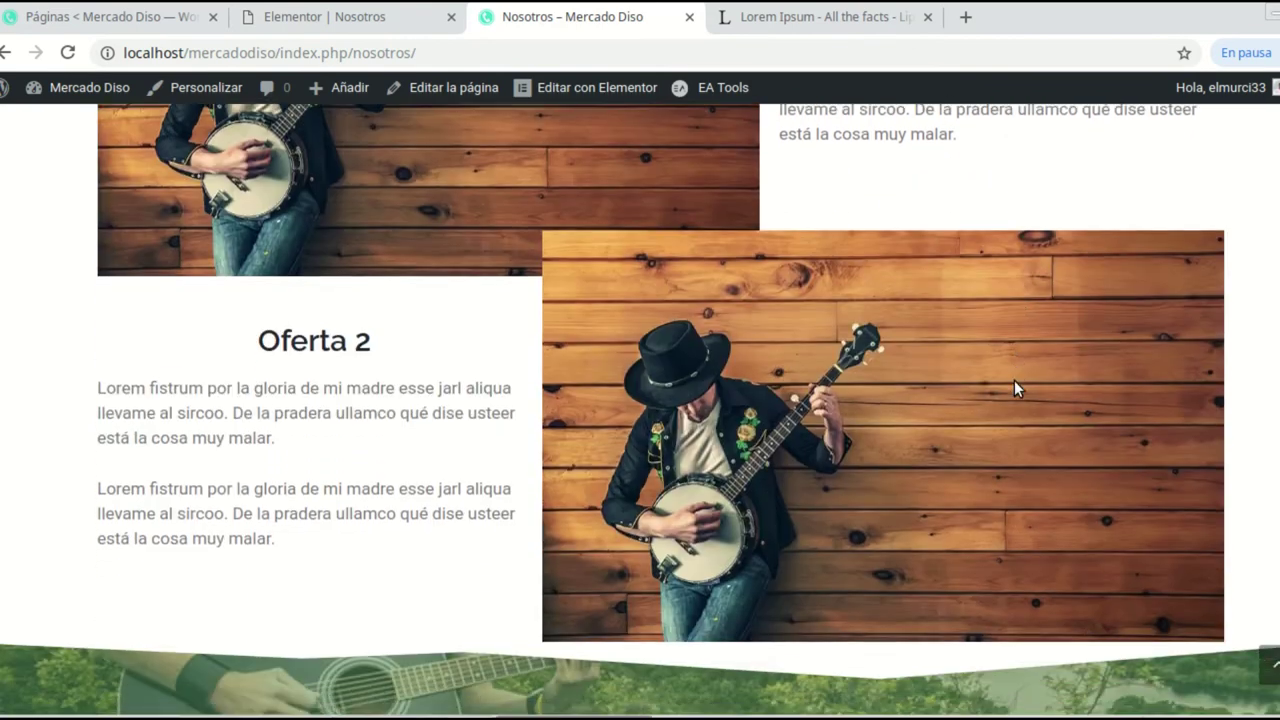
pyautogui.scroll(6, 1016, 388)
pyautogui.scroll(10, 1014, 380)
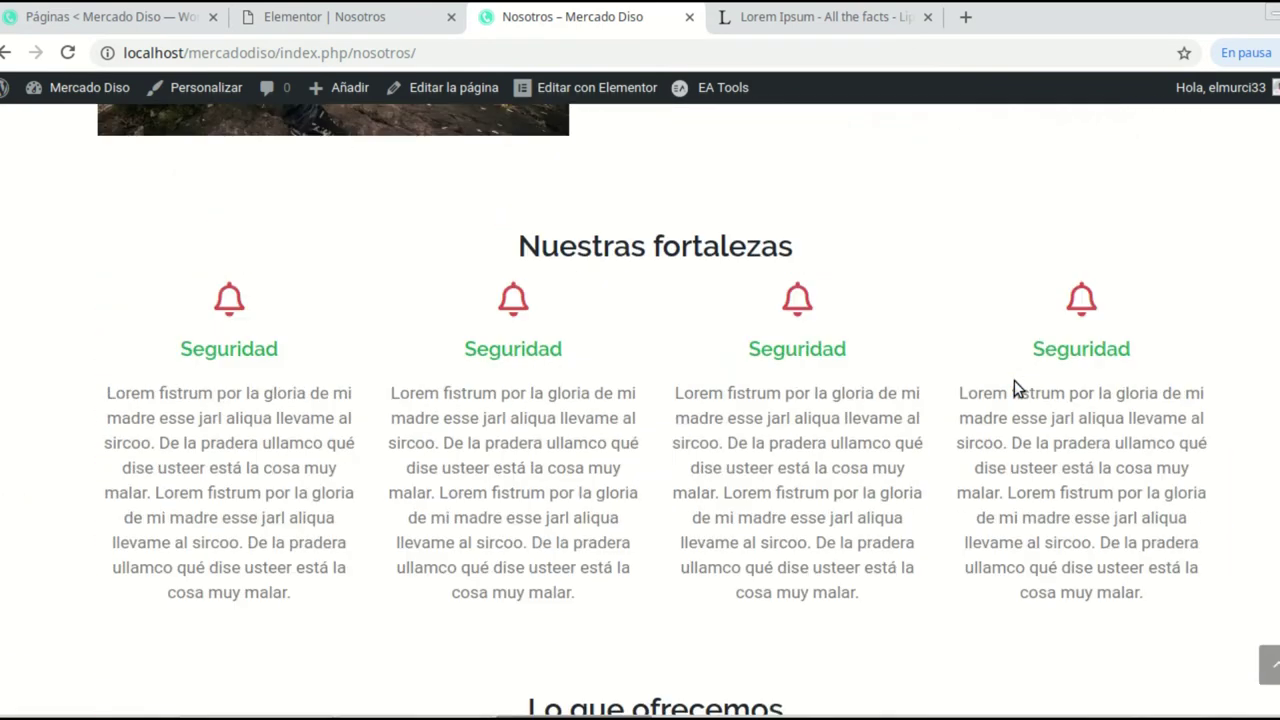
# Step: In the Nosotros editor, add a one-column section below the "Quiénes somos?" heading with an Espaciador widget of 30 px
pyautogui.click(314, 17)
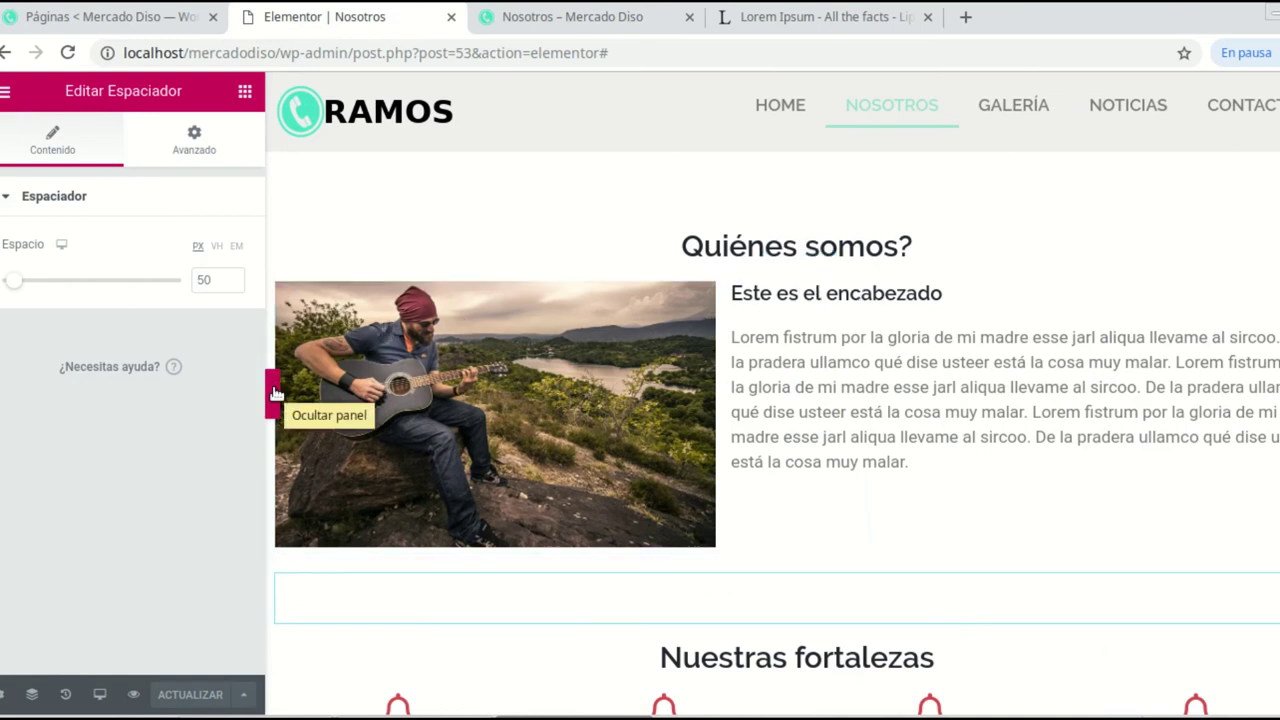
pyautogui.hotkey('ctrl', 'p')
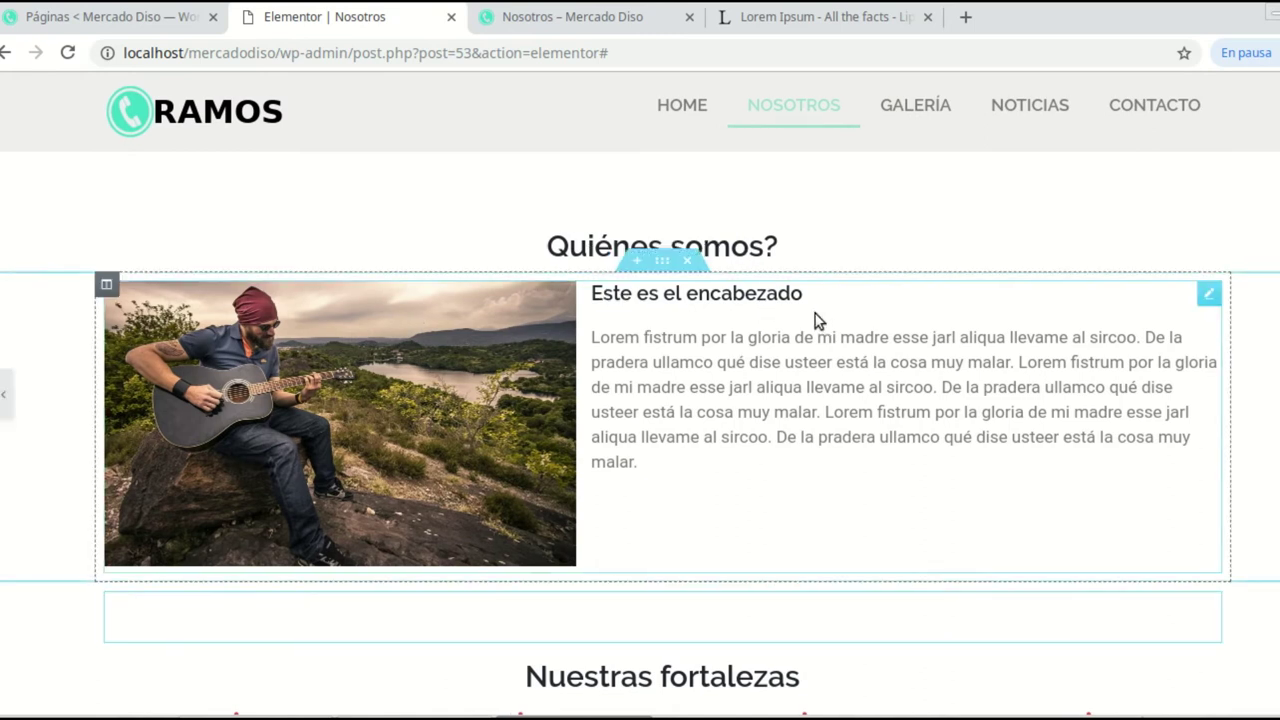
pyautogui.hotkey('ctrl', 'p')
pyautogui.click(767, 272)
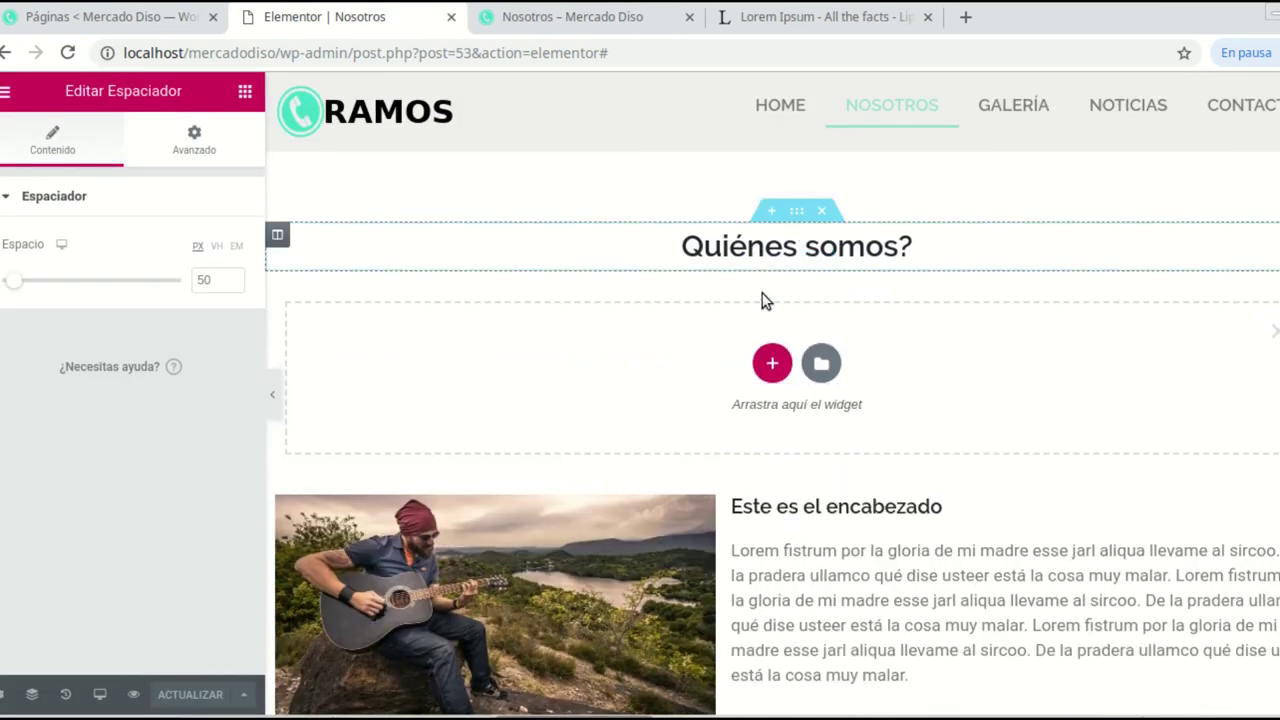
pyautogui.click(769, 363)
pyautogui.click(521, 410)
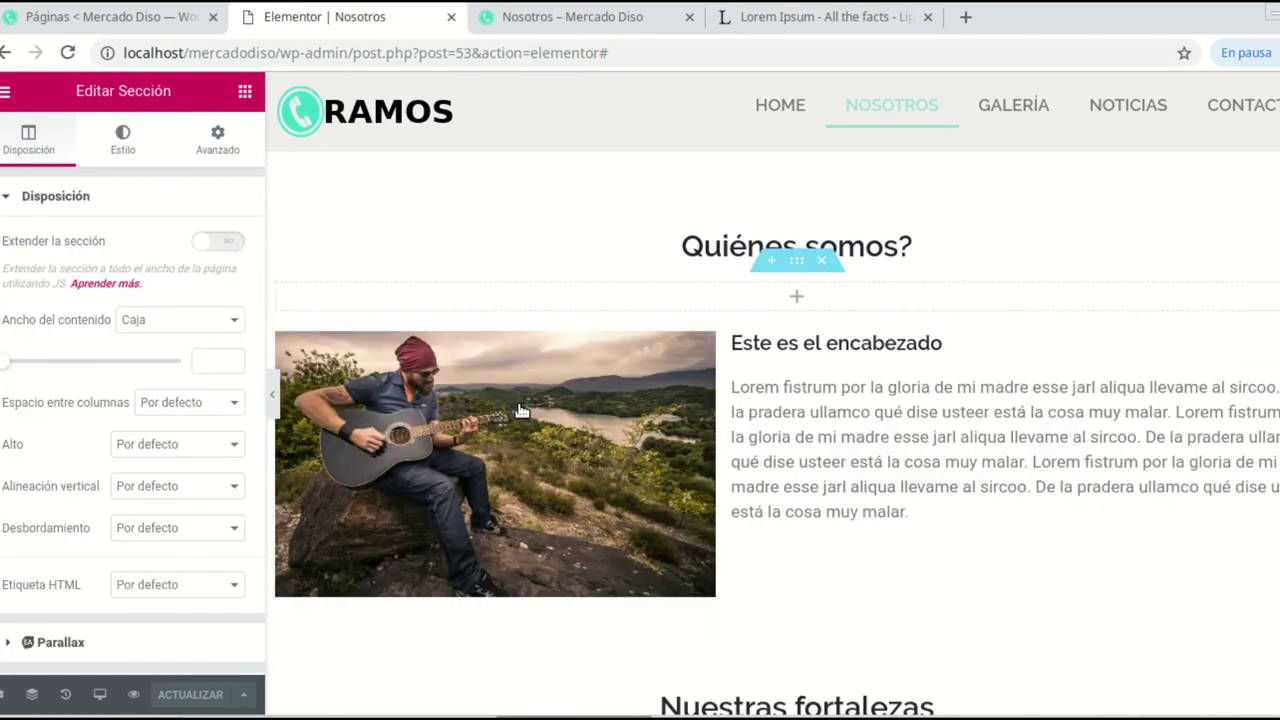
pyautogui.click(796, 299)
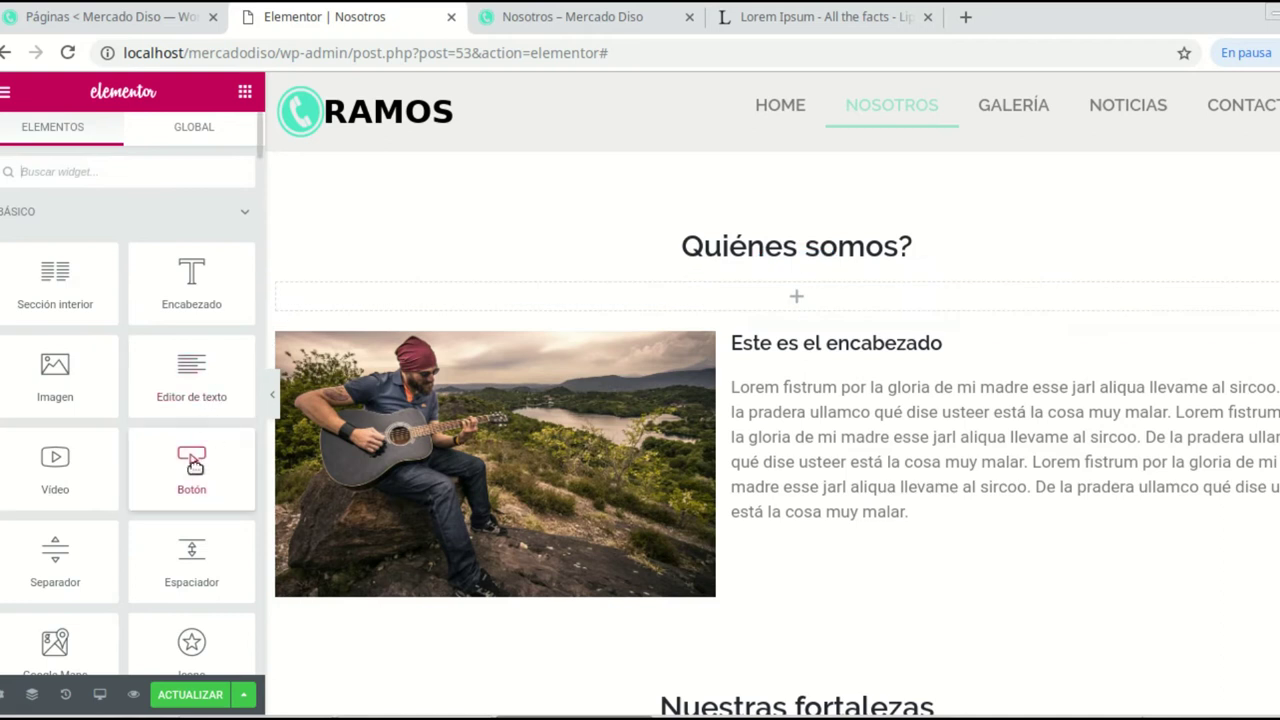
pyautogui.moveTo(188, 555); pyautogui.dragTo(761, 286)
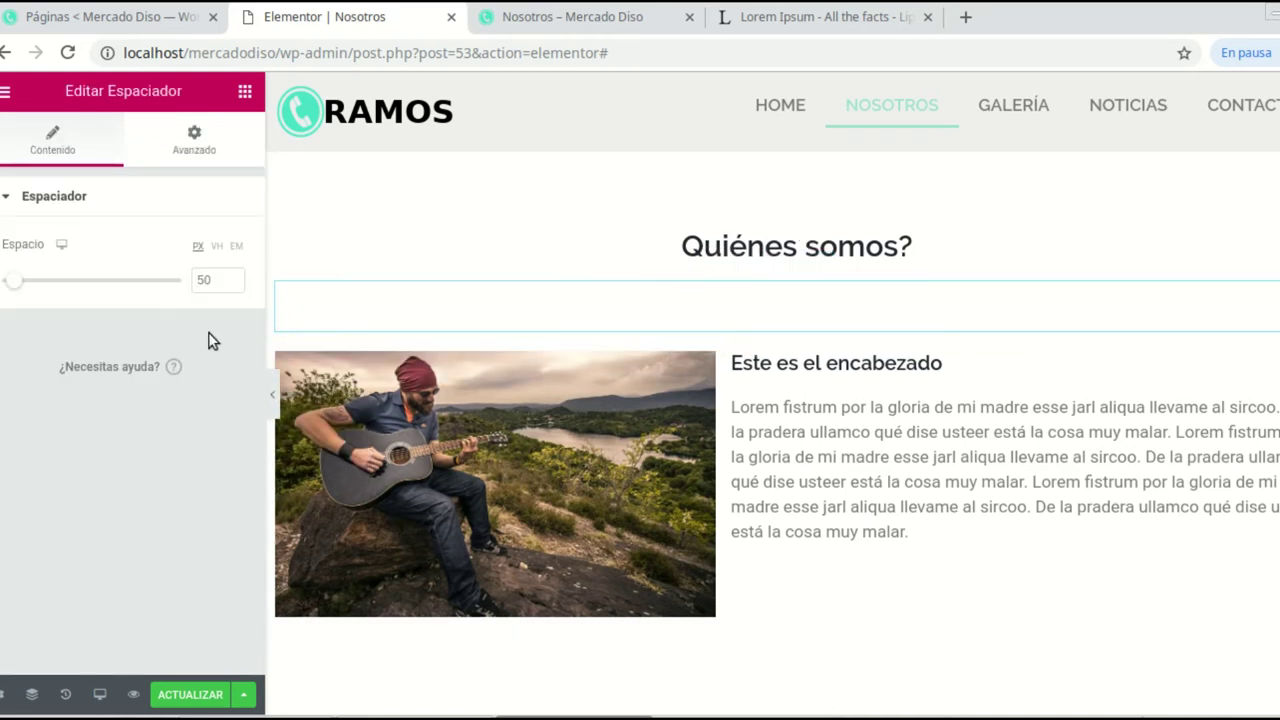
pyautogui.moveTo(232, 286); pyautogui.dragTo(232, 286)
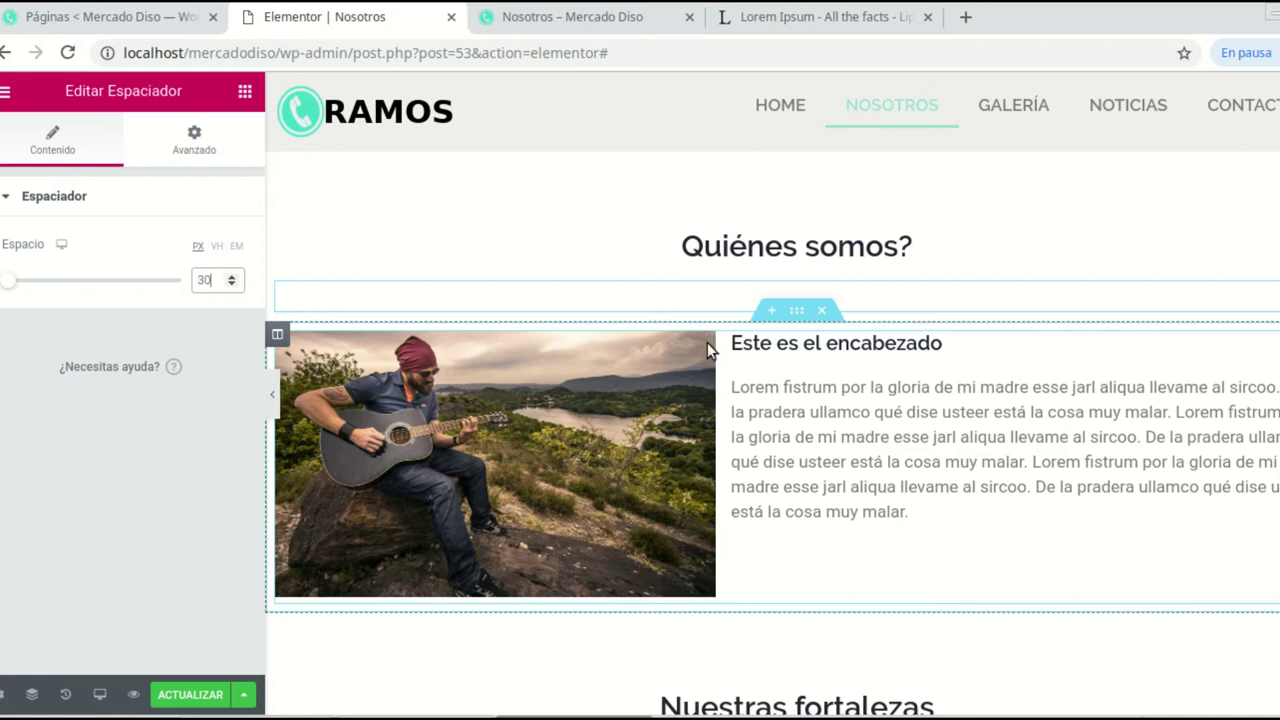
# Step: Centre the title and description text of the "Este es el encabezado" image box
pyautogui.click(908, 348)
pyautogui.click(858, 385)
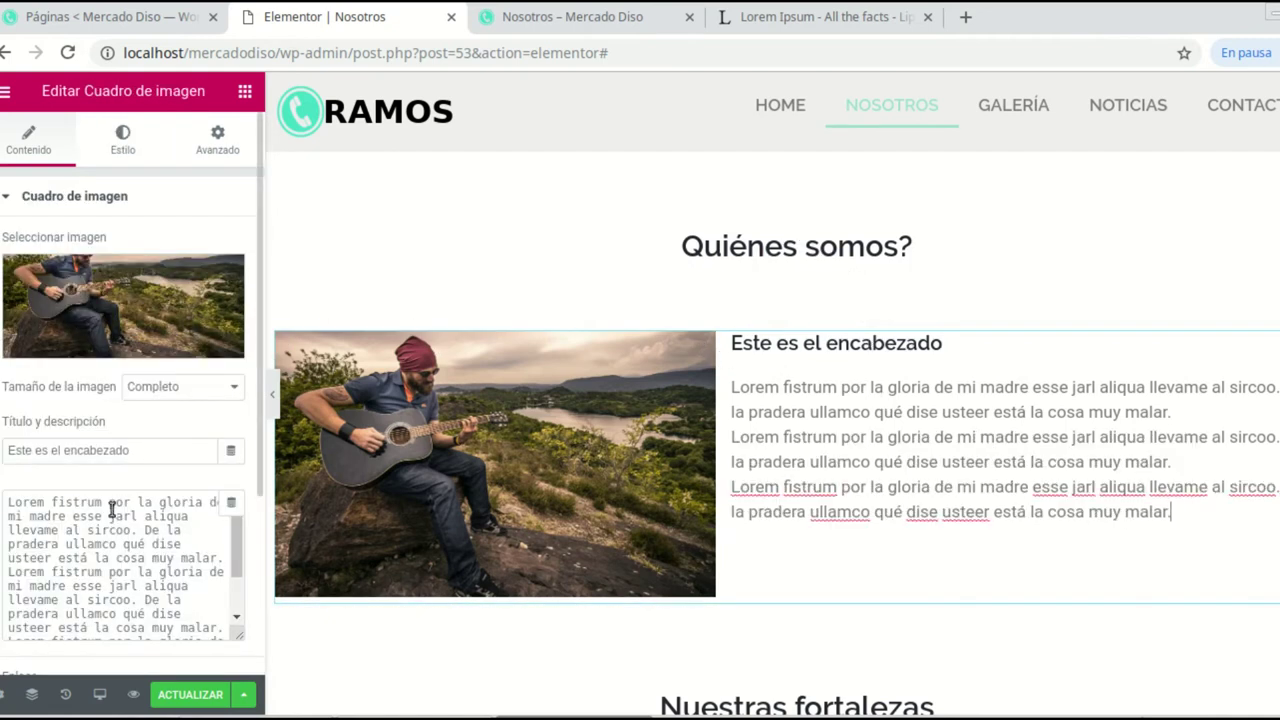
pyautogui.click(122, 140)
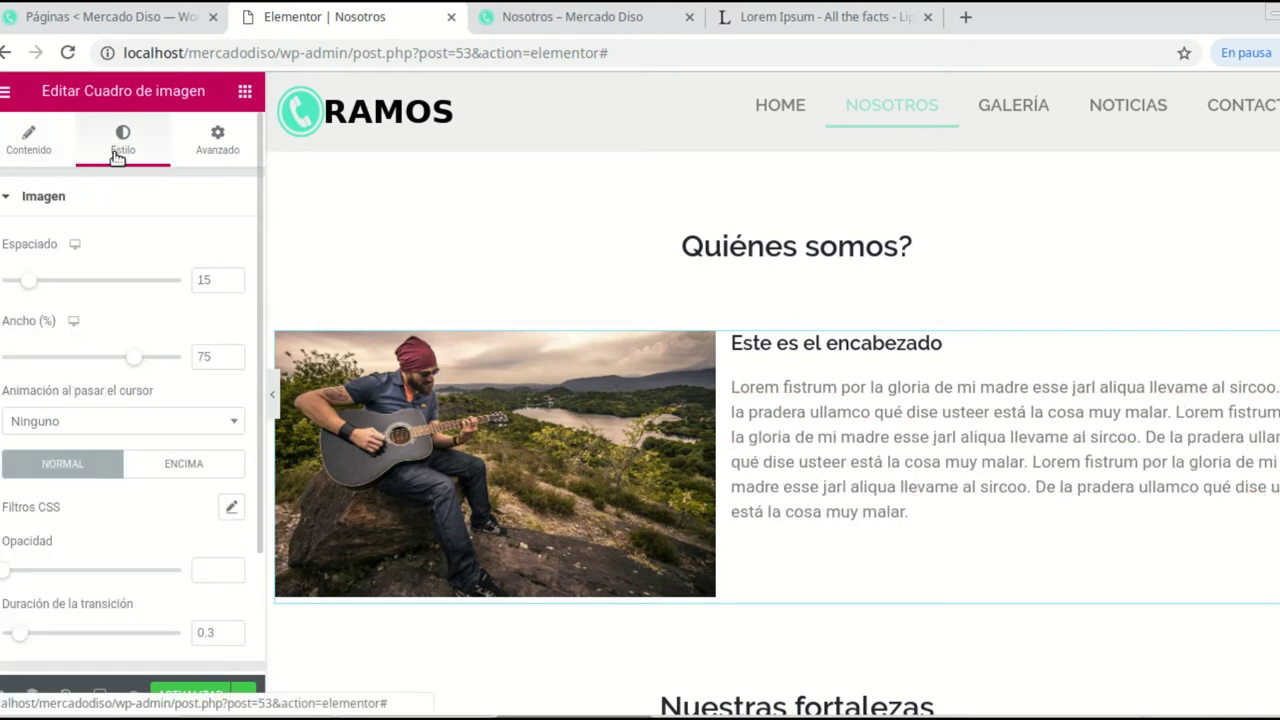
pyautogui.scroll(-3, 90, 410)
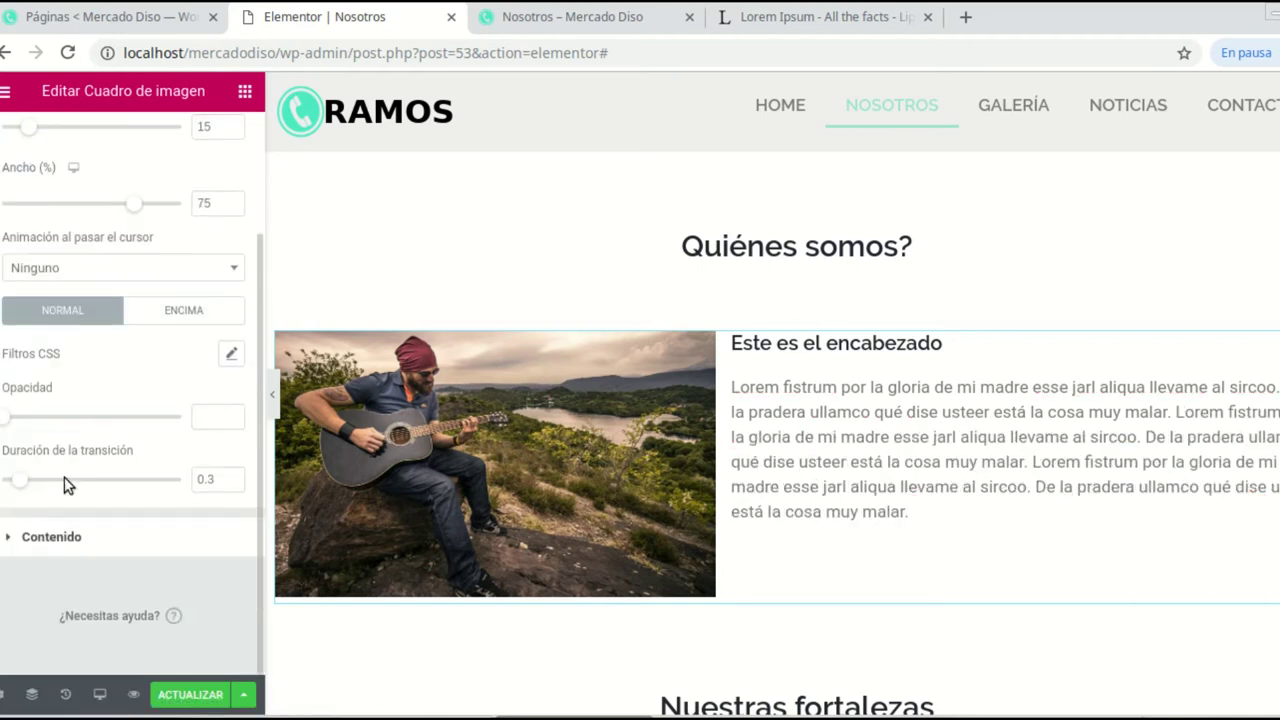
pyautogui.click(20, 537)
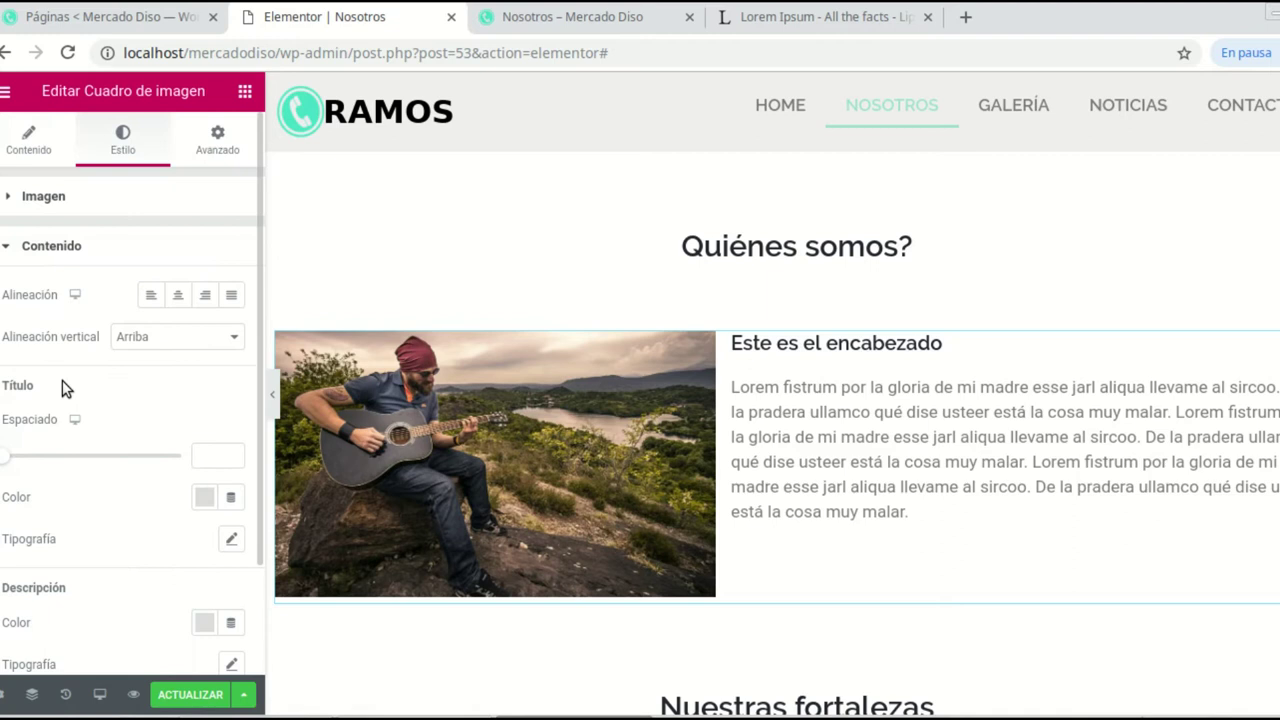
pyautogui.scroll(-2, 71, 500)
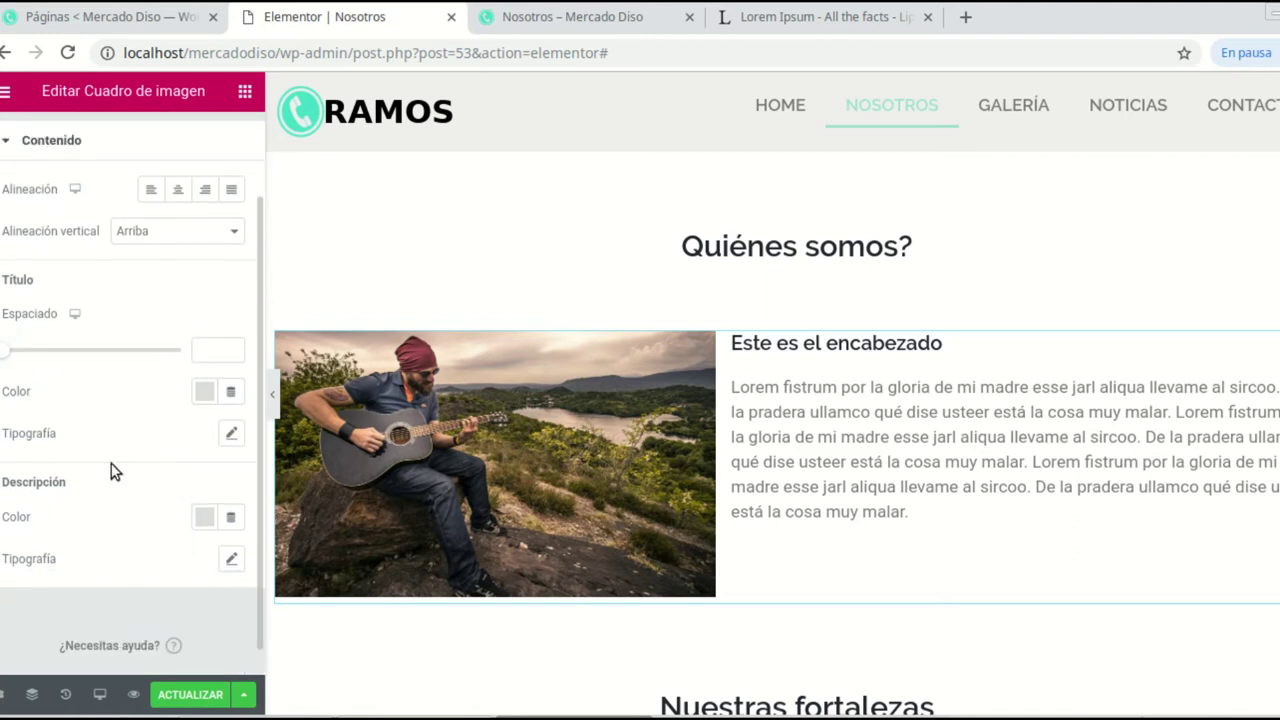
pyautogui.scroll(1, 112, 470)
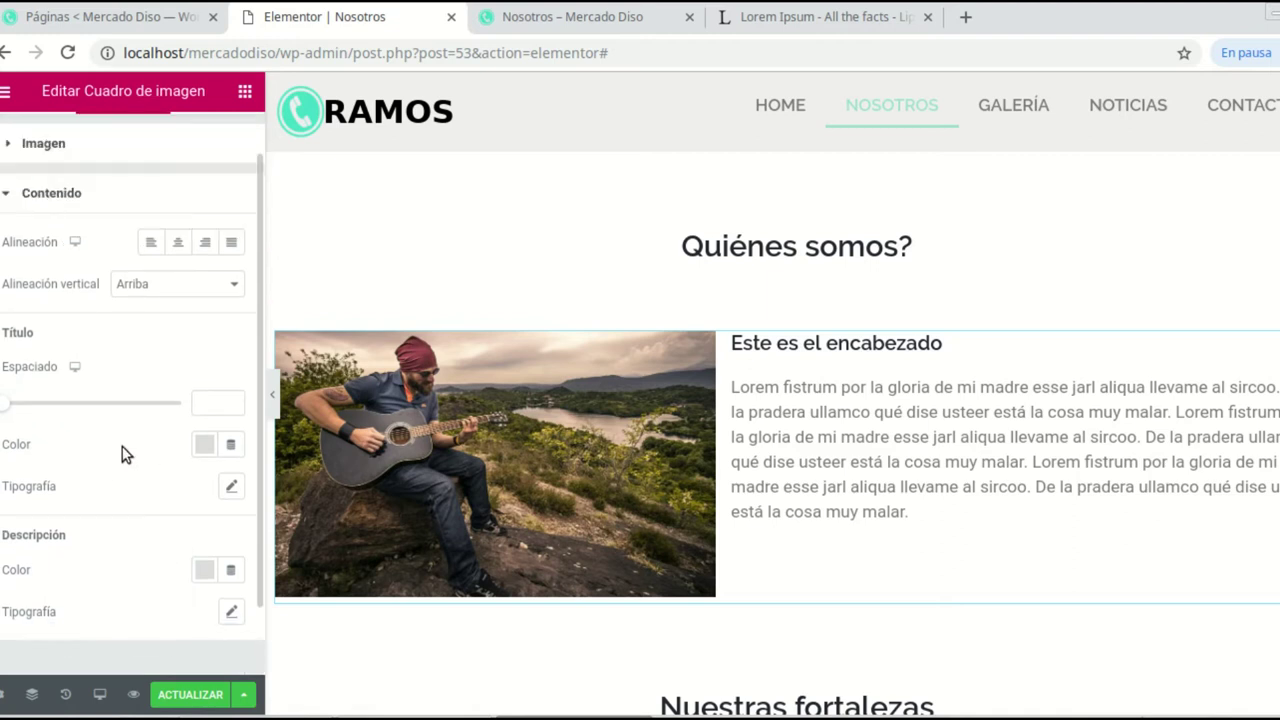
pyautogui.click(179, 243)
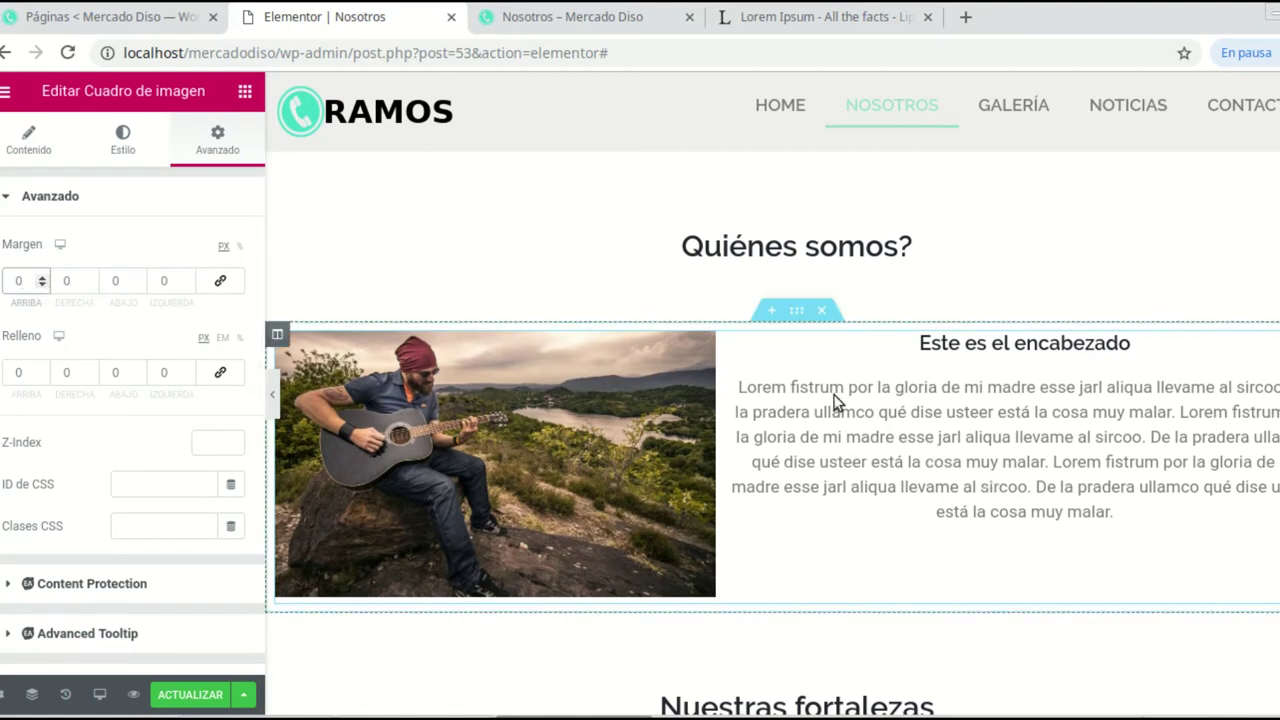
# Step: Add a one-column section below the "Nuestras fortalezas" heading with an Espaciador widget of 30 px
pyautogui.scroll(-4, 986, 497)
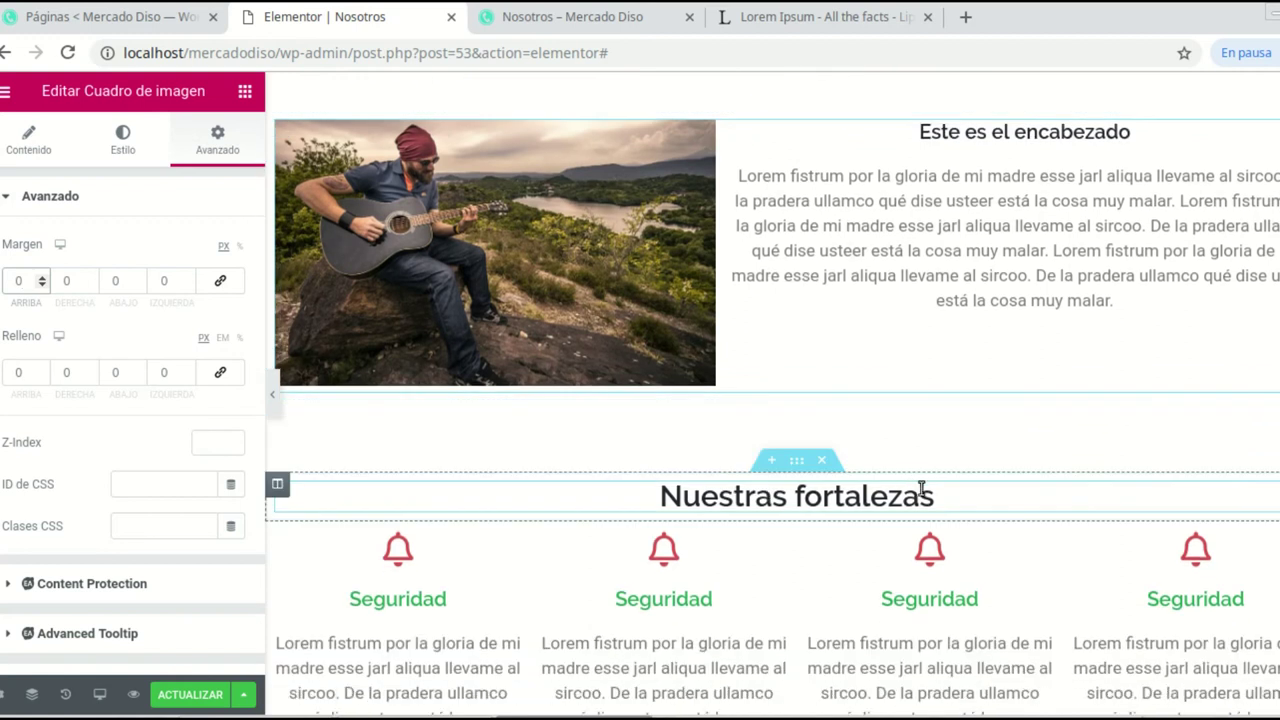
pyautogui.scroll(2, 890, 467)
pyautogui.scroll(1, 890, 467)
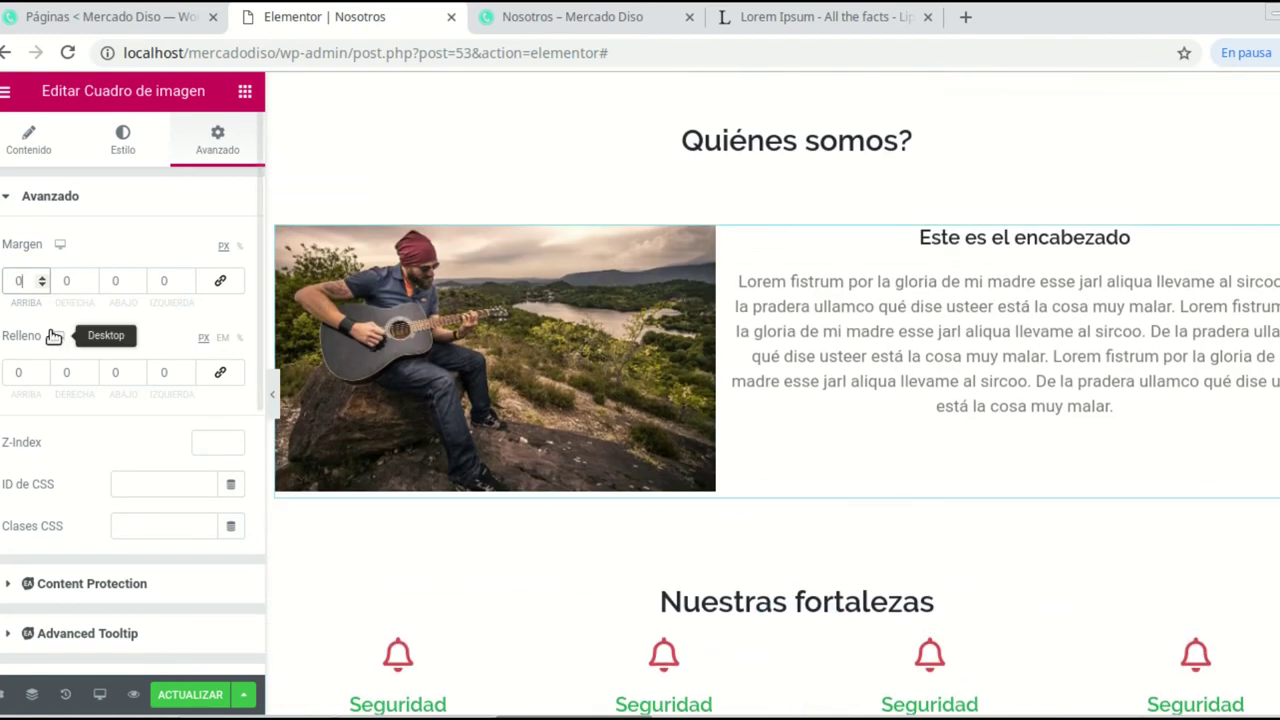
pyautogui.scroll(-3, 997, 530)
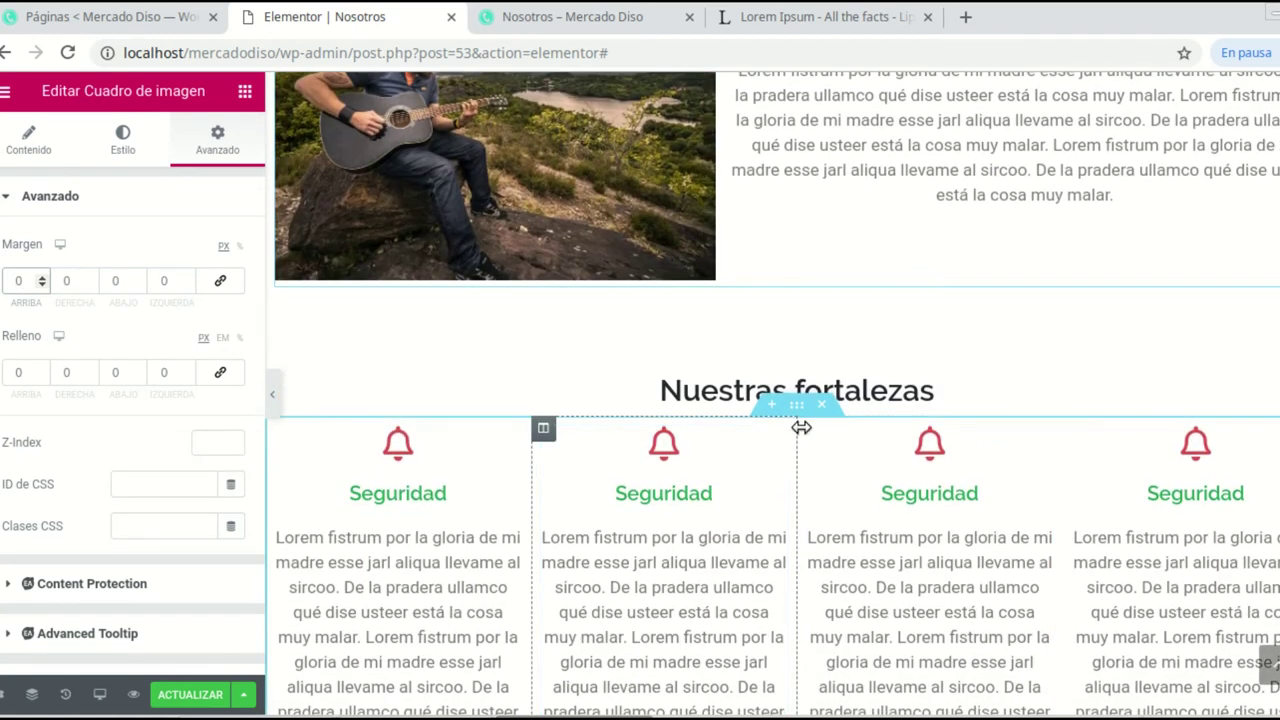
pyautogui.click(773, 410)
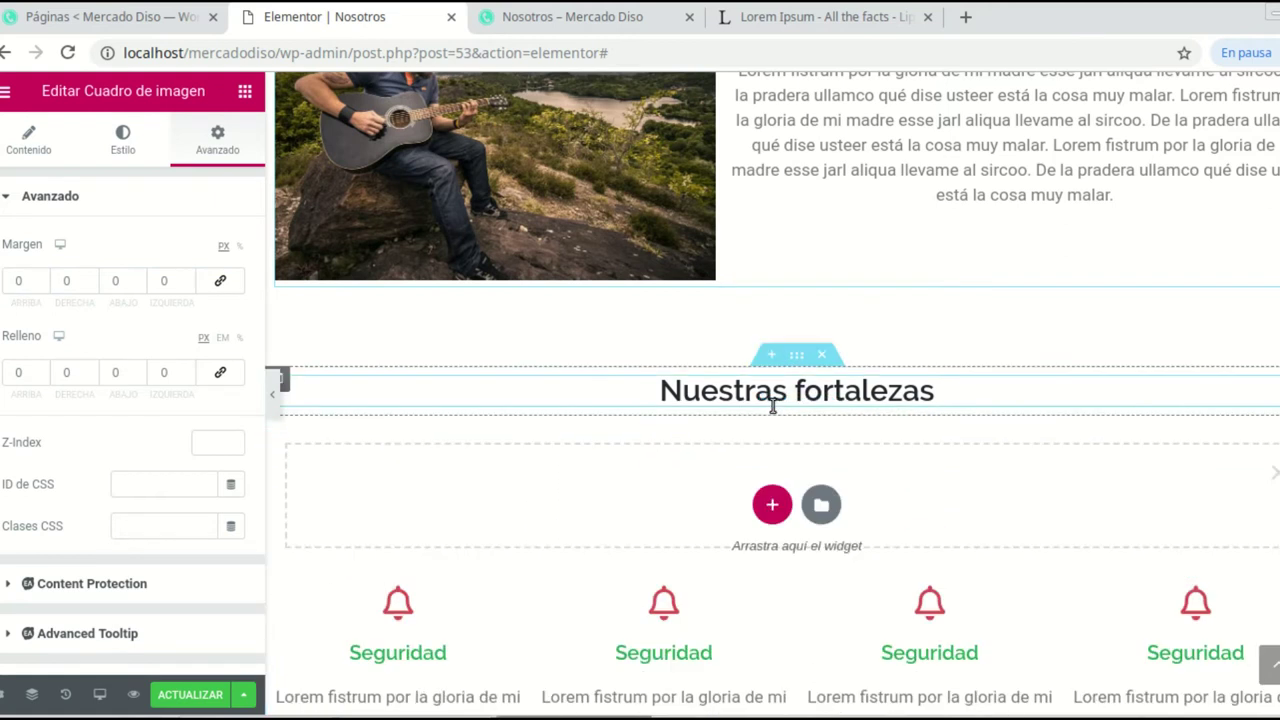
pyautogui.click(772, 505)
pyautogui.click(516, 568)
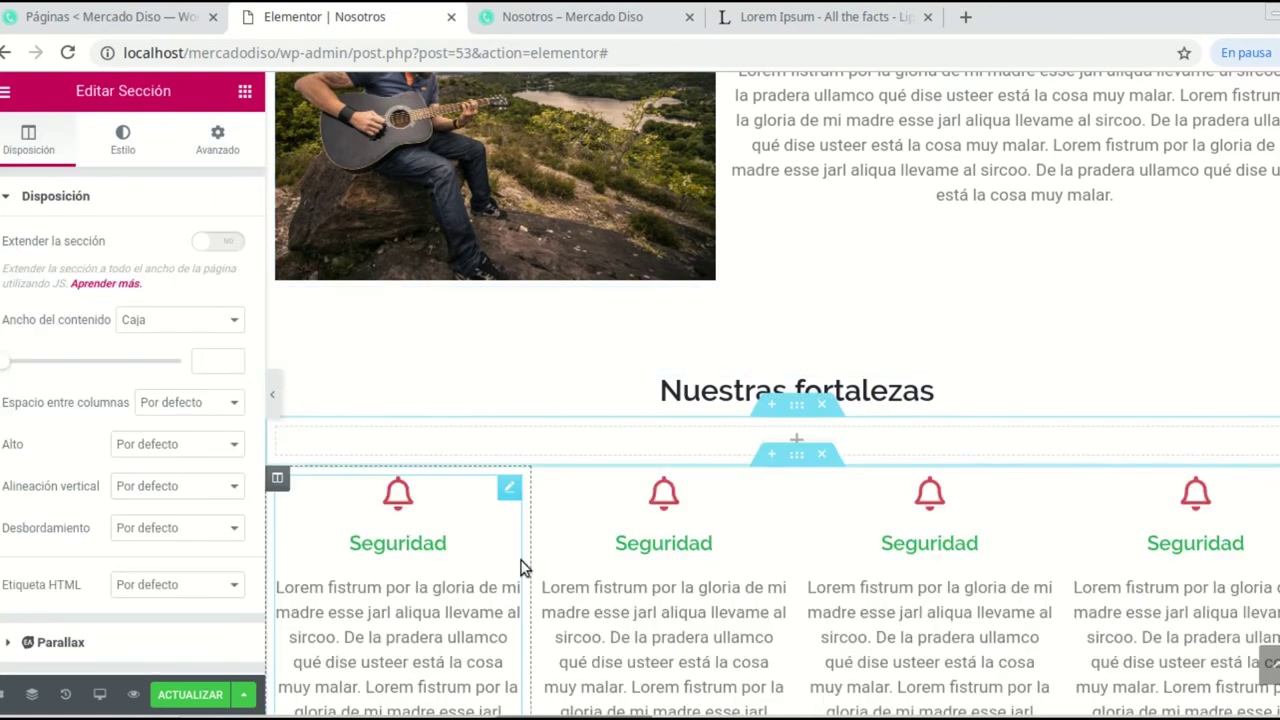
pyautogui.click(798, 441)
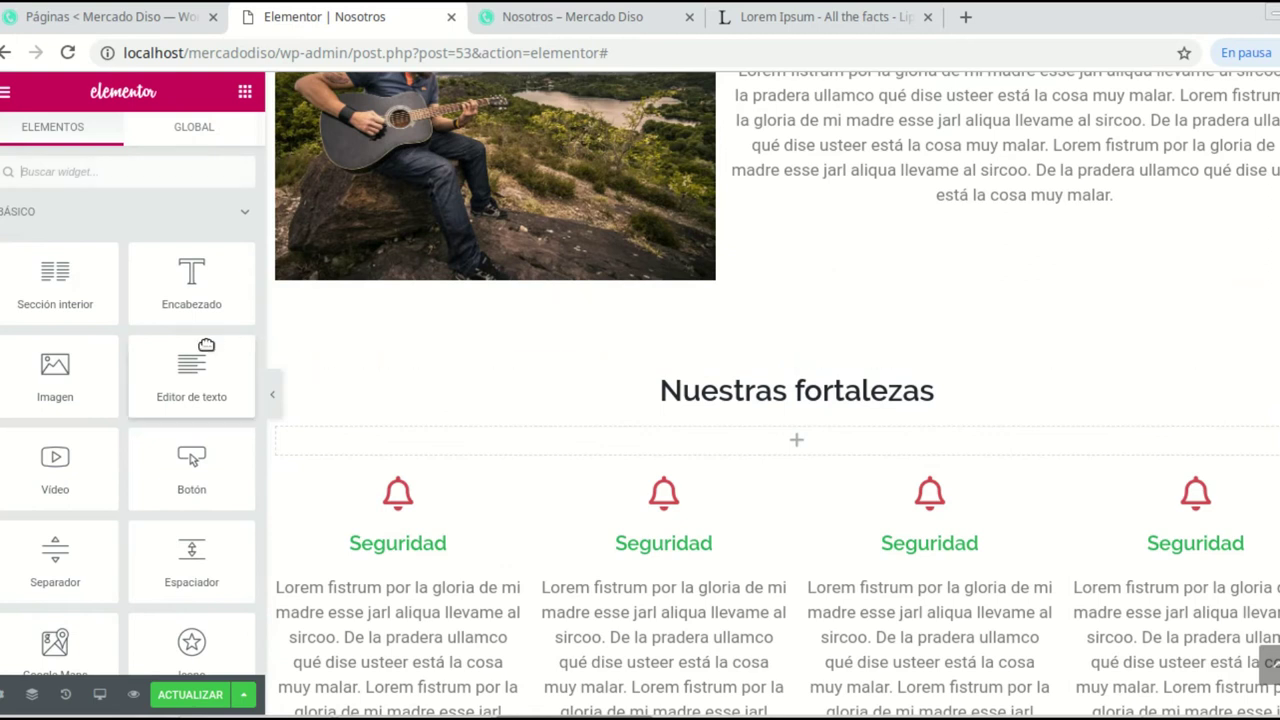
pyautogui.moveTo(192, 555); pyautogui.dragTo(745, 447)
pyautogui.moveTo(231, 283); pyautogui.dragTo(231, 285)
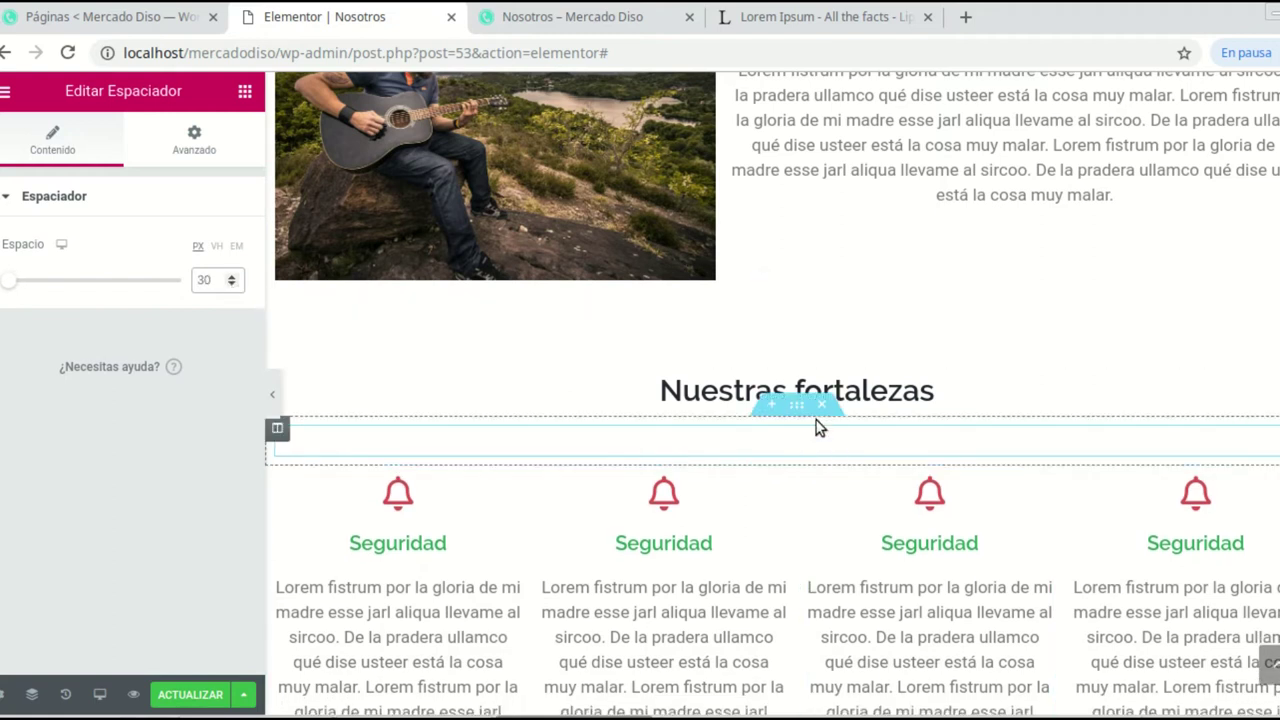
# Step: Review the Nosotros layout down to the Oferta 2 section and update the page
pyautogui.scroll(-1, 820, 426)
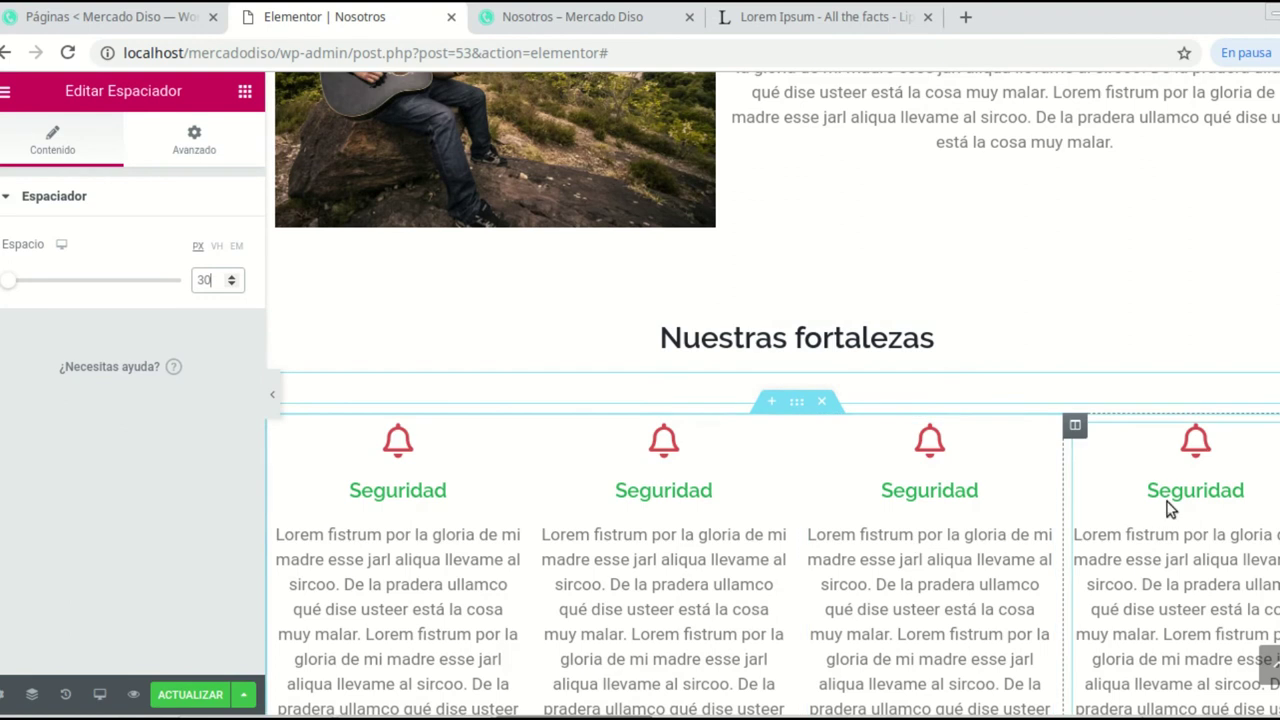
pyautogui.scroll(-5, 760, 477)
pyautogui.scroll(-4, 999, 458)
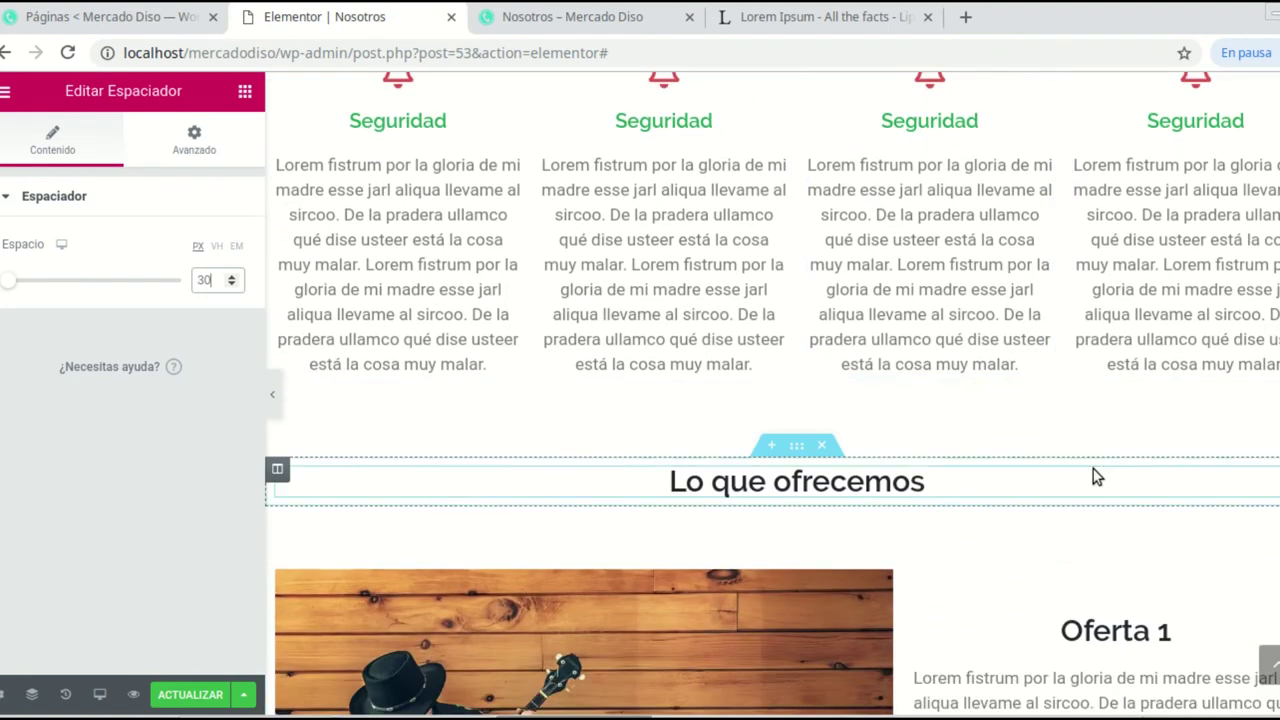
pyautogui.scroll(6, 1094, 466)
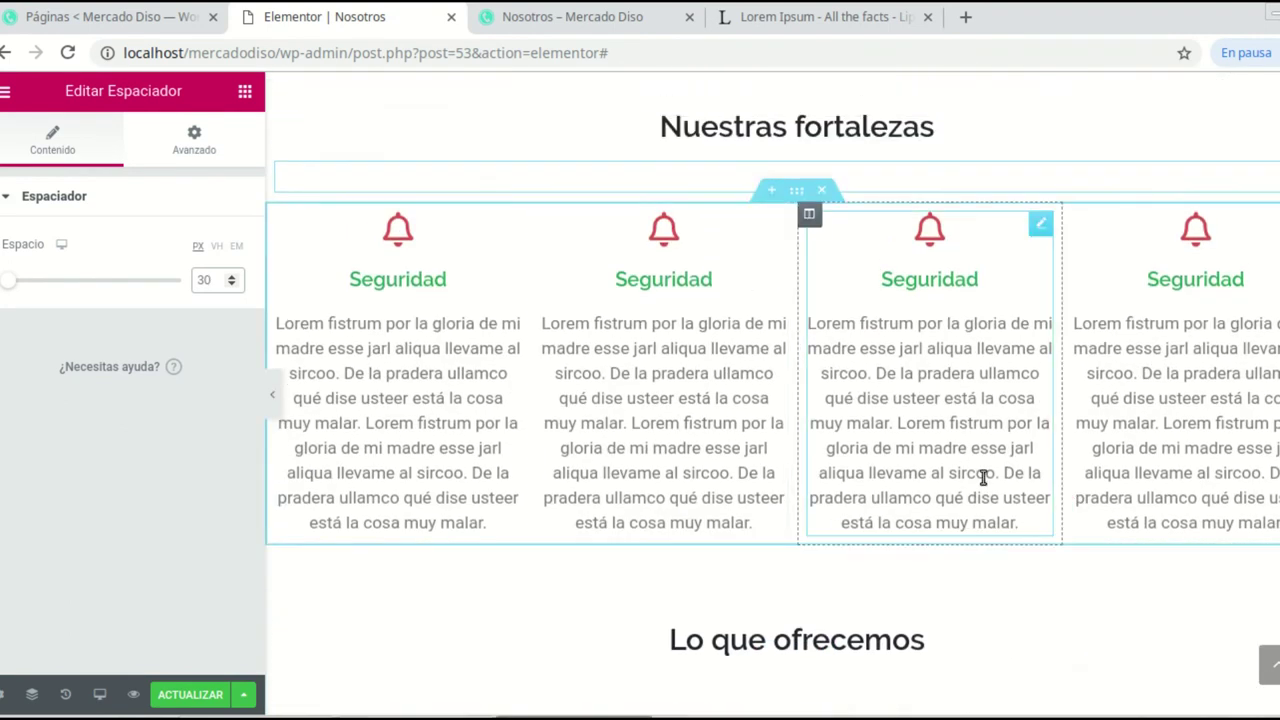
pyautogui.scroll(-12, 1138, 490)
pyautogui.scroll(-2, 1131, 482)
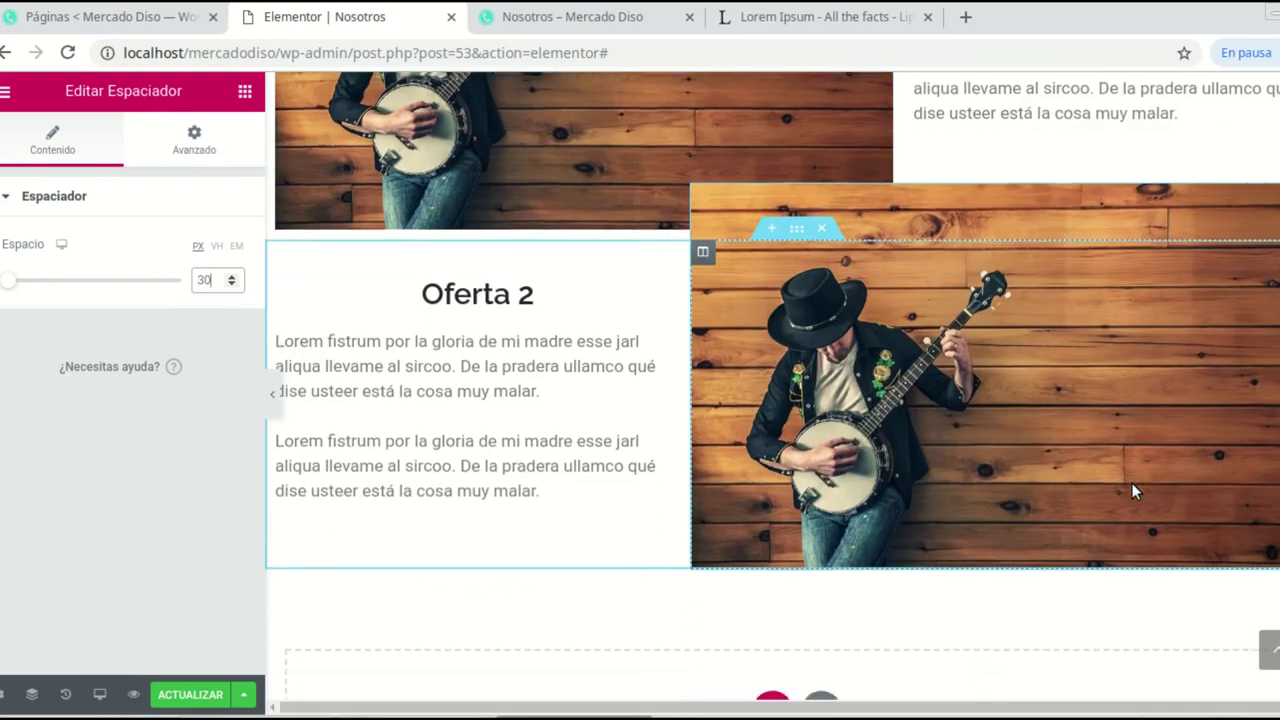
pyautogui.scroll(10, 1127, 478)
pyautogui.scroll(5, 1099, 430)
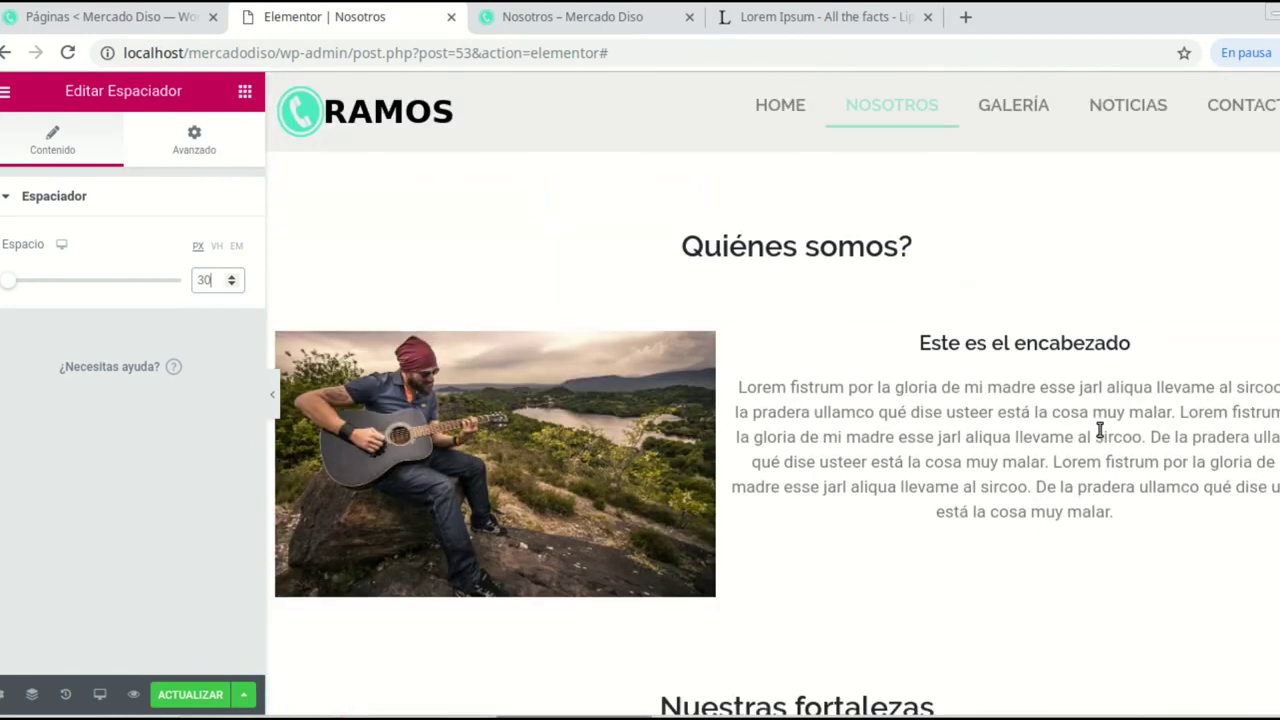
pyautogui.click(195, 693)
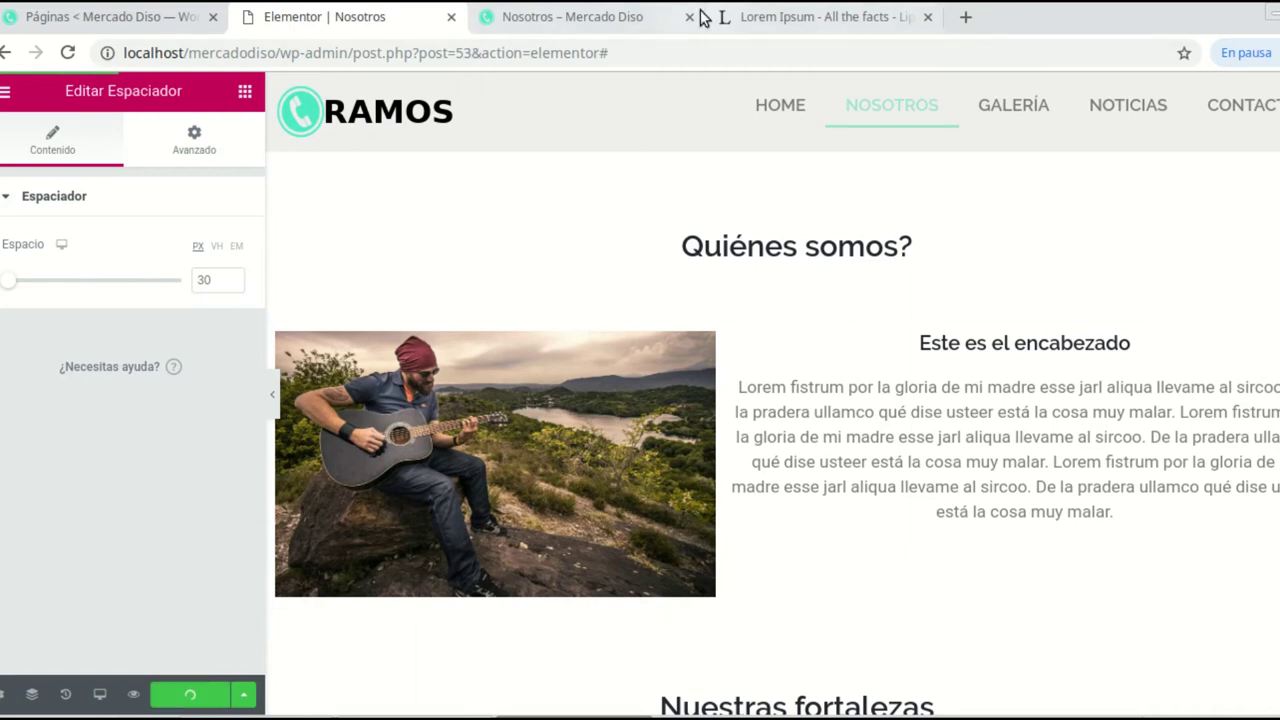
# Step: Reload the published Nosotros page and examine its section spacing and text alignment down to the contact footer
pyautogui.click(582, 20)
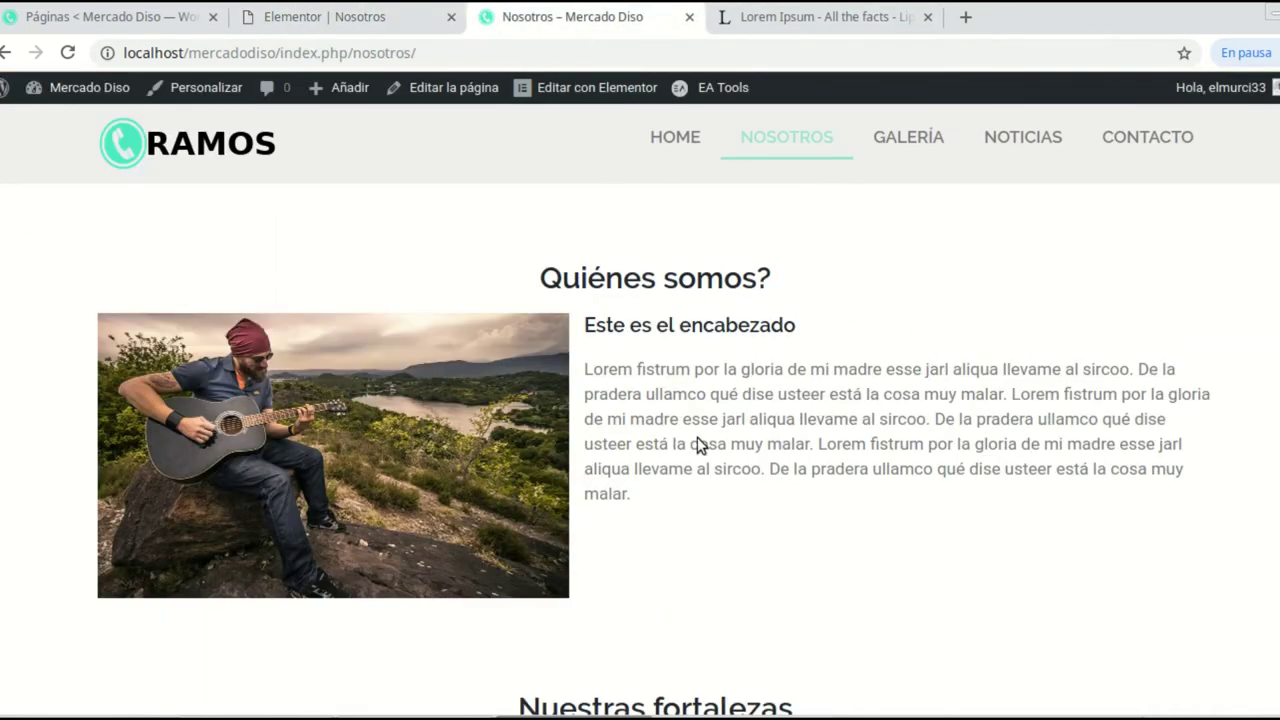
pyautogui.click(67, 52)
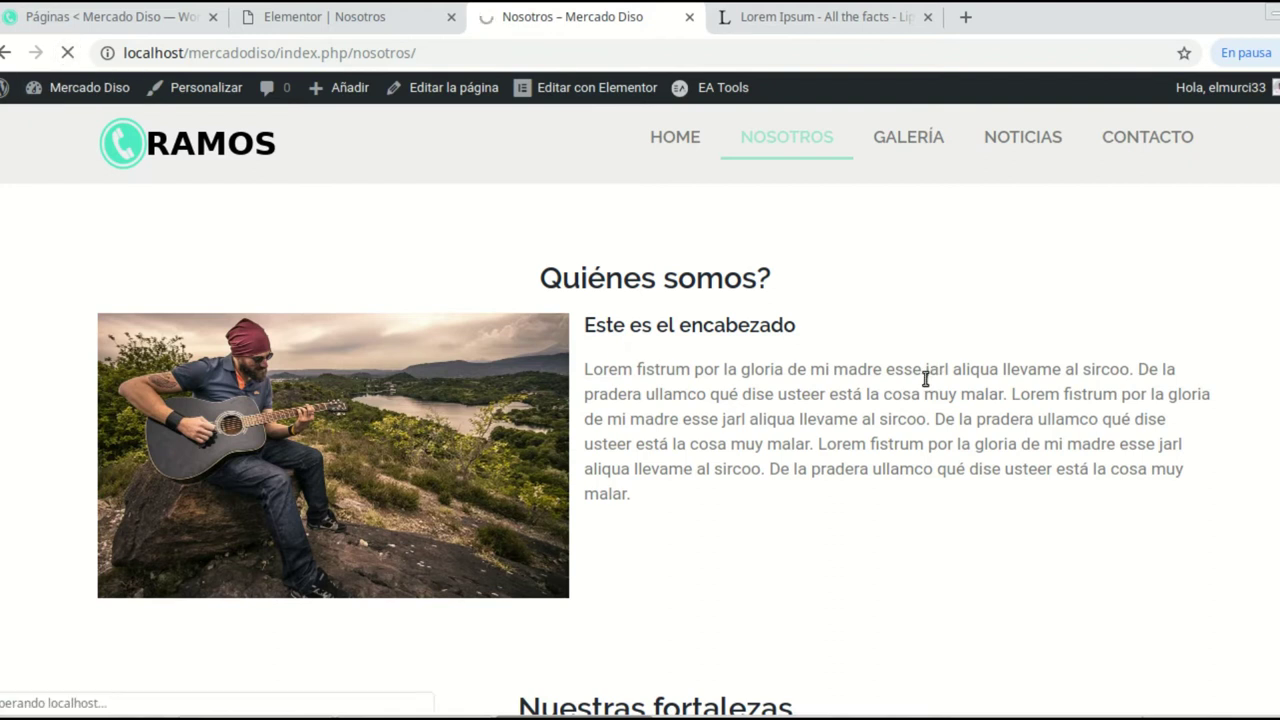
pyautogui.scroll(-2, 1064, 516)
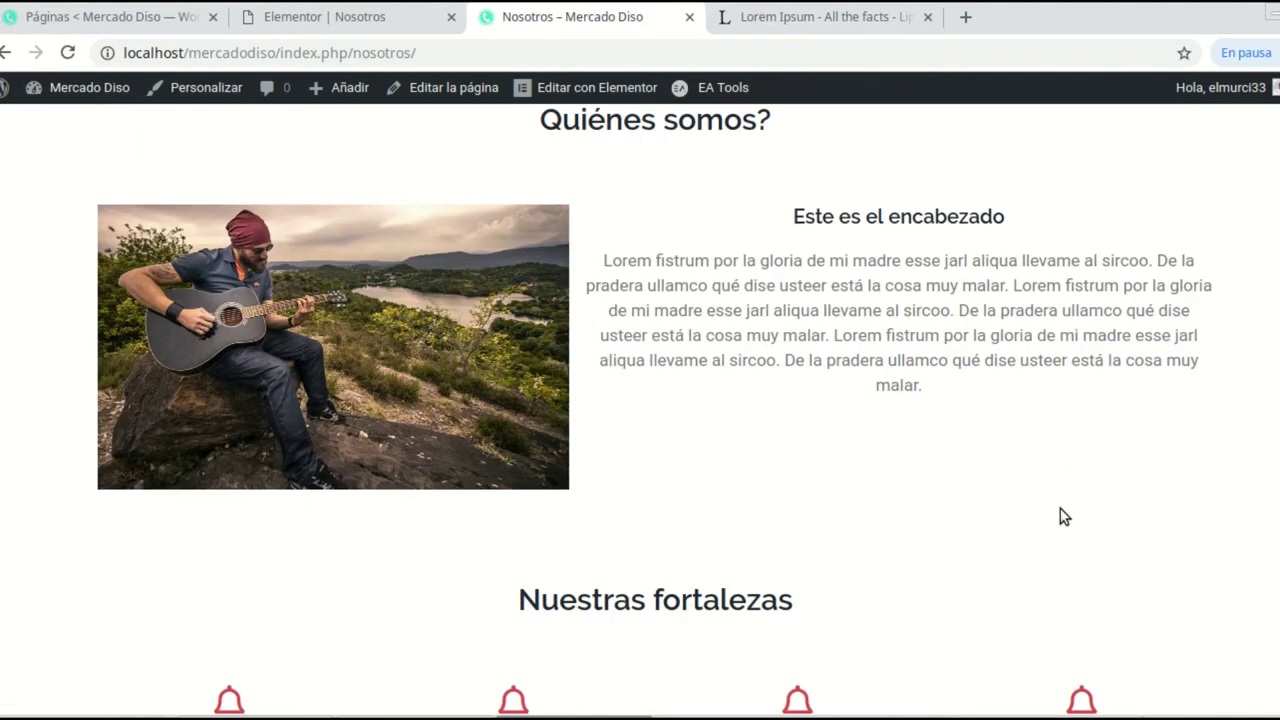
pyautogui.scroll(-6, 1064, 516)
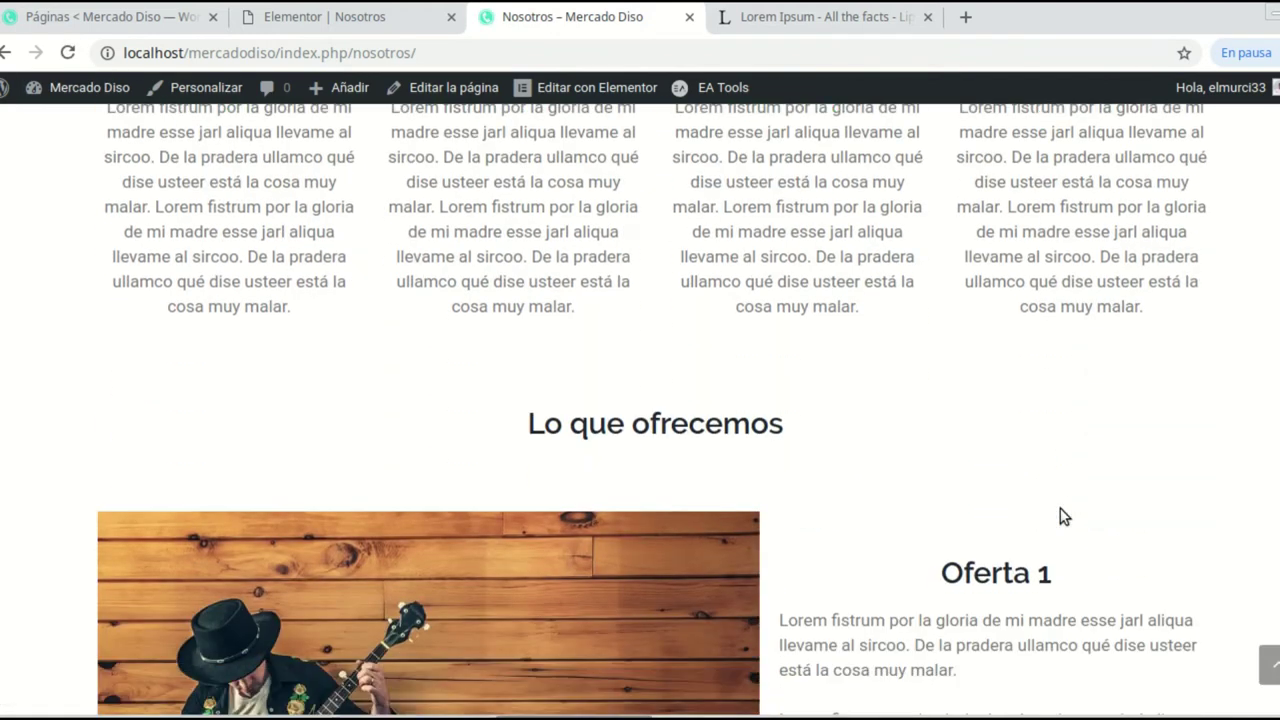
pyautogui.scroll(-8, 1064, 516)
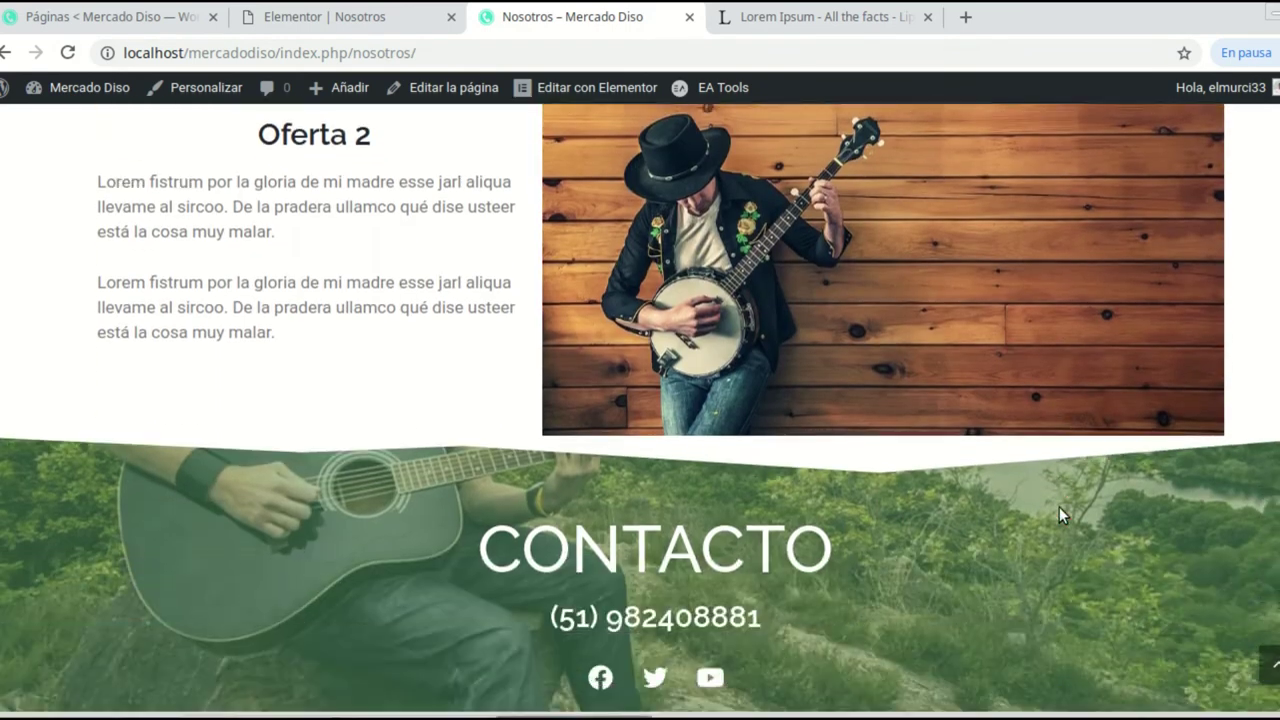
pyautogui.scroll(12, 1059, 507)
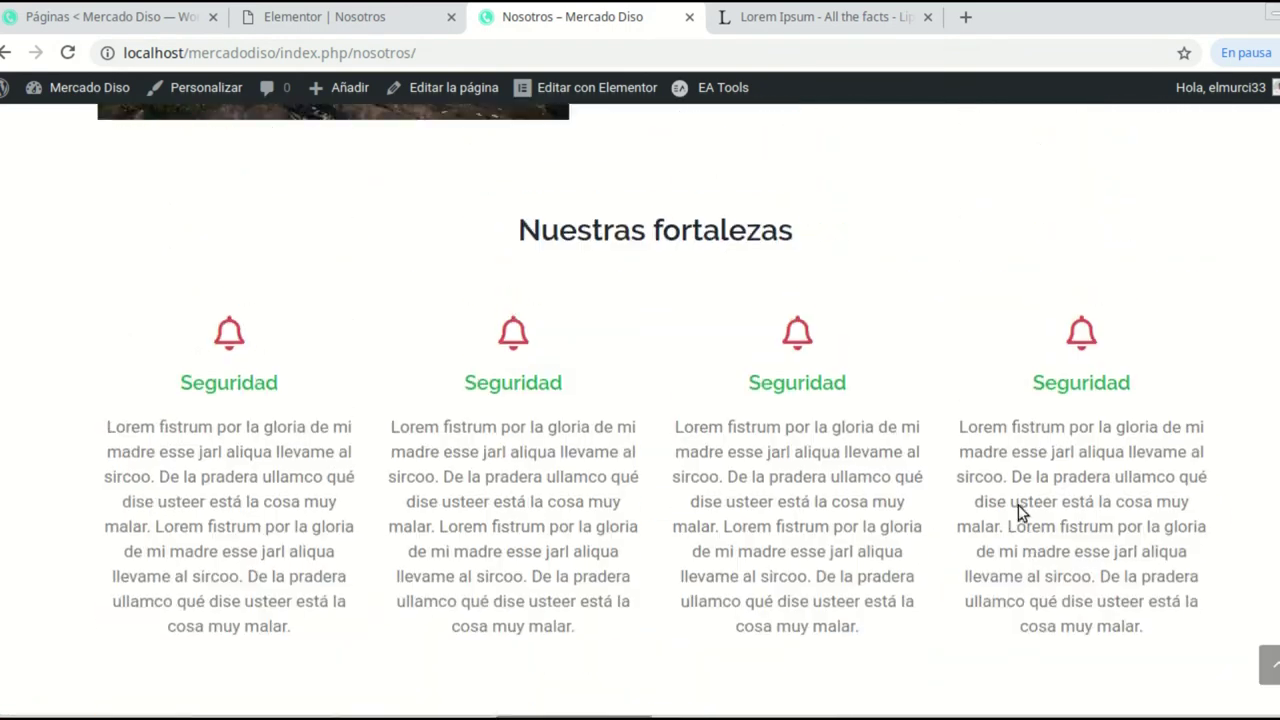
pyautogui.scroll(5, 1018, 505)
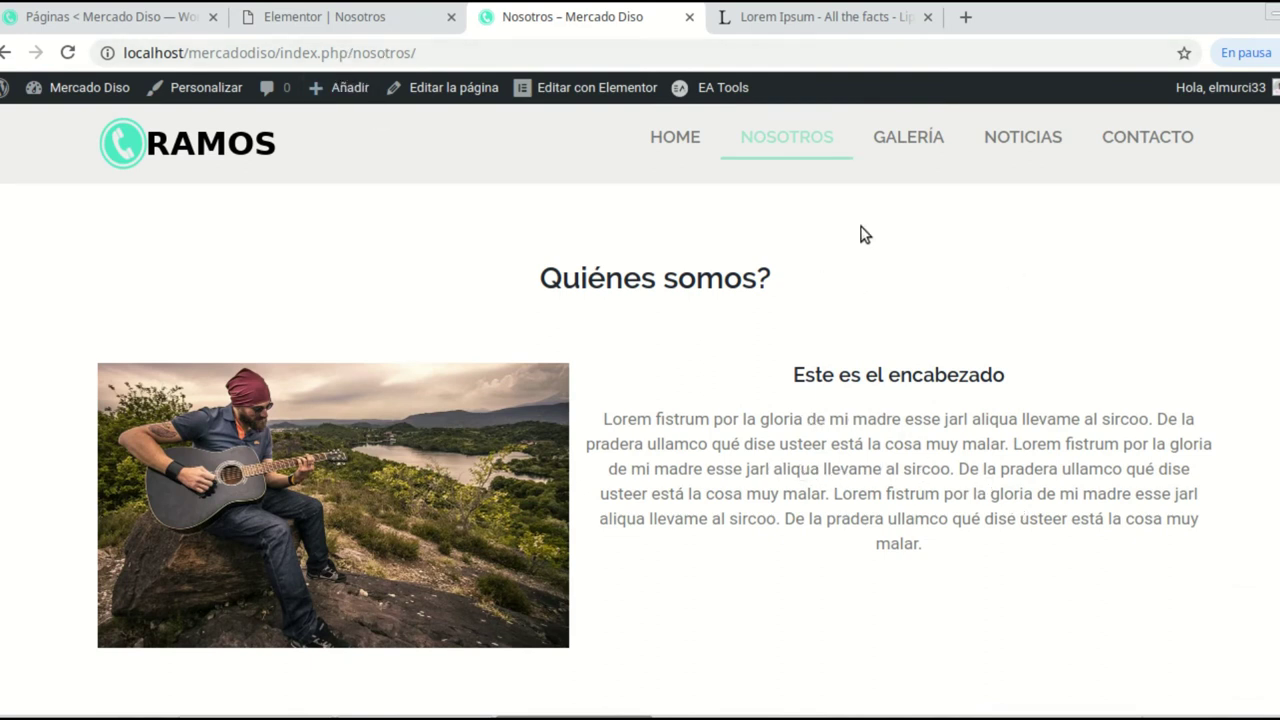
# Step: Open the live Galería page for editing in WordPress and set its template to Elementor ancho completo
pyautogui.click(925, 146)
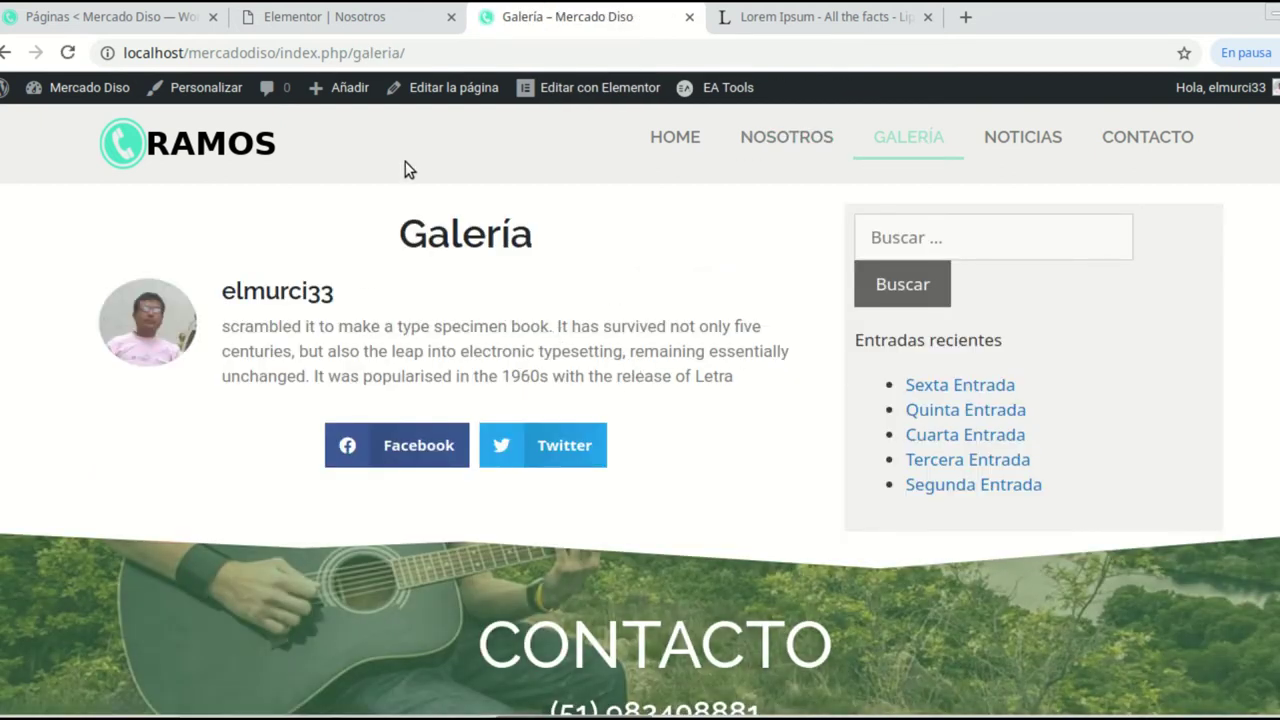
pyautogui.click(463, 90)
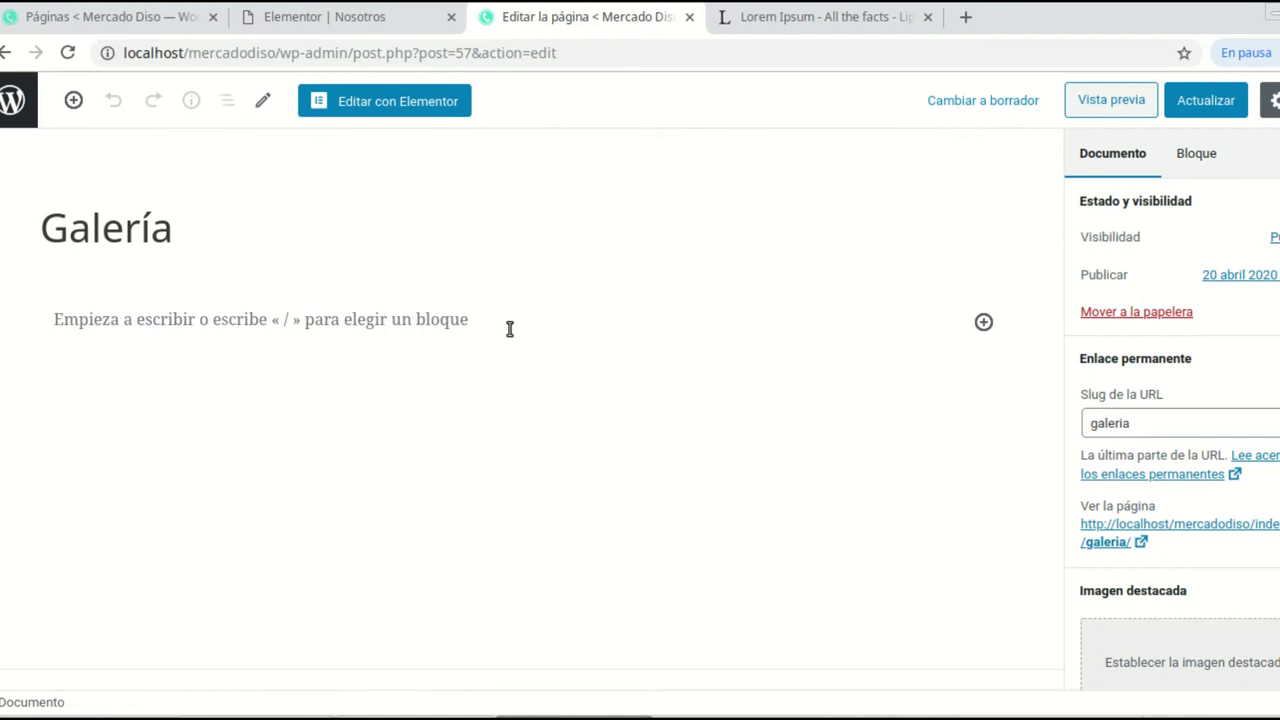
pyautogui.scroll(-2, 1218, 582)
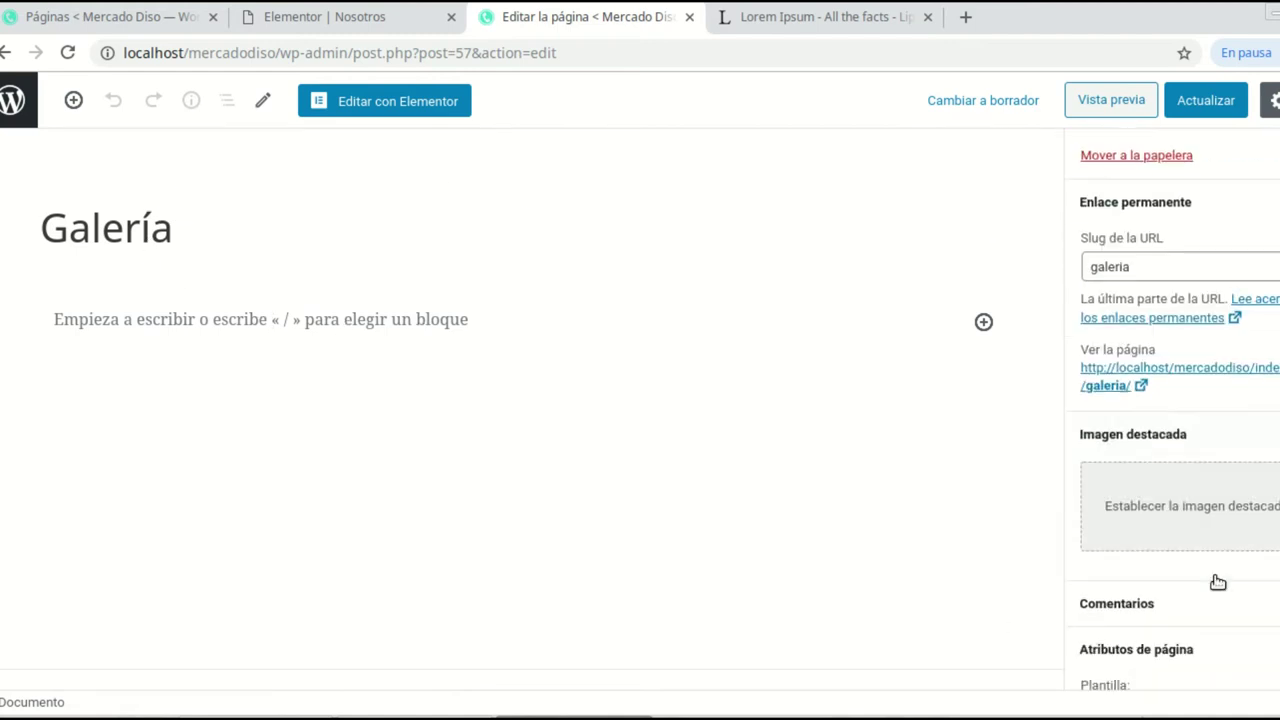
pyautogui.scroll(-2, 1218, 582)
pyautogui.click(1240, 555)
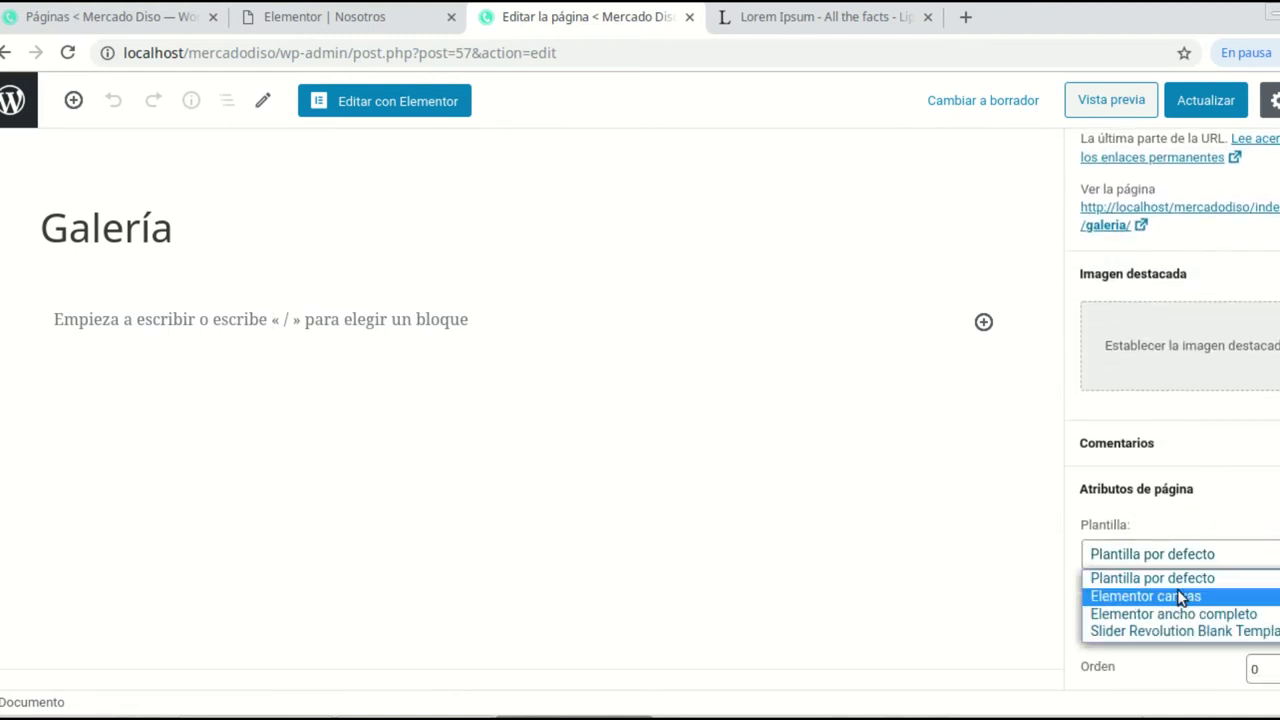
pyautogui.click(1165, 614)
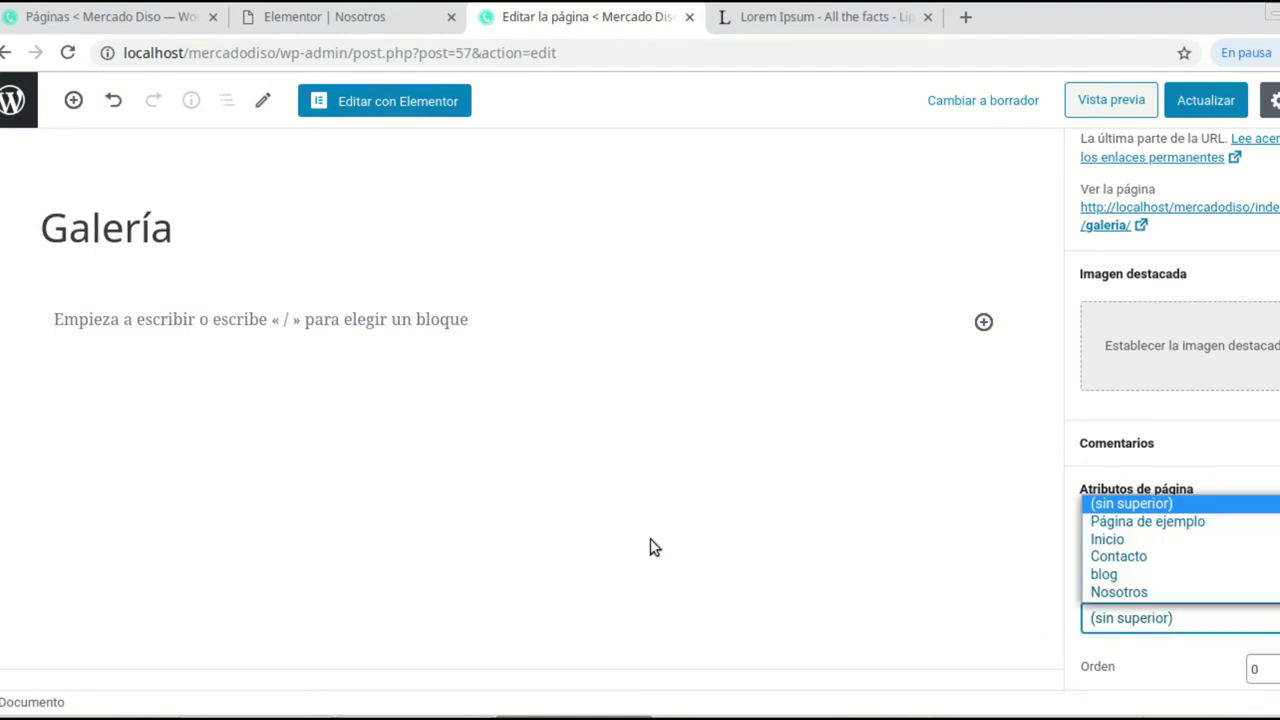
pyautogui.click(736, 516)
# Step: Open the Galería page in the Elementor editor and close the Nosotros editor tab
pyautogui.click(395, 113)
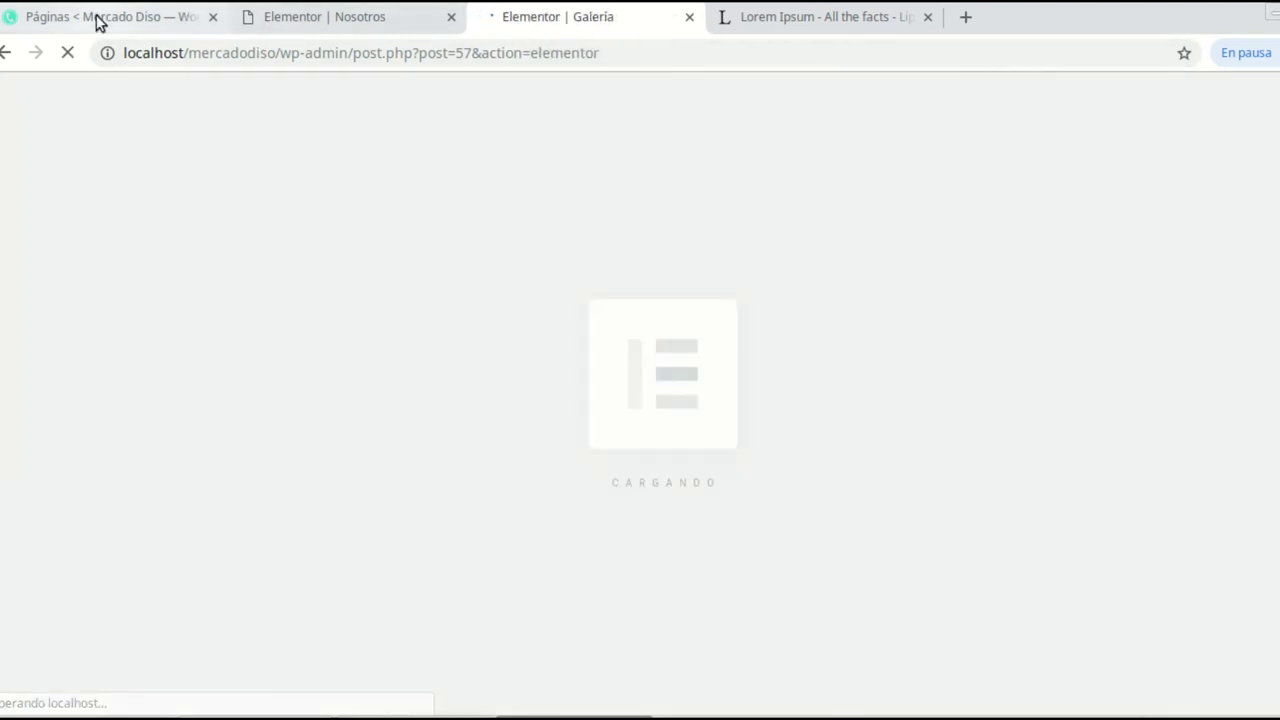
pyautogui.click(230, 18)
pyautogui.click(451, 17)
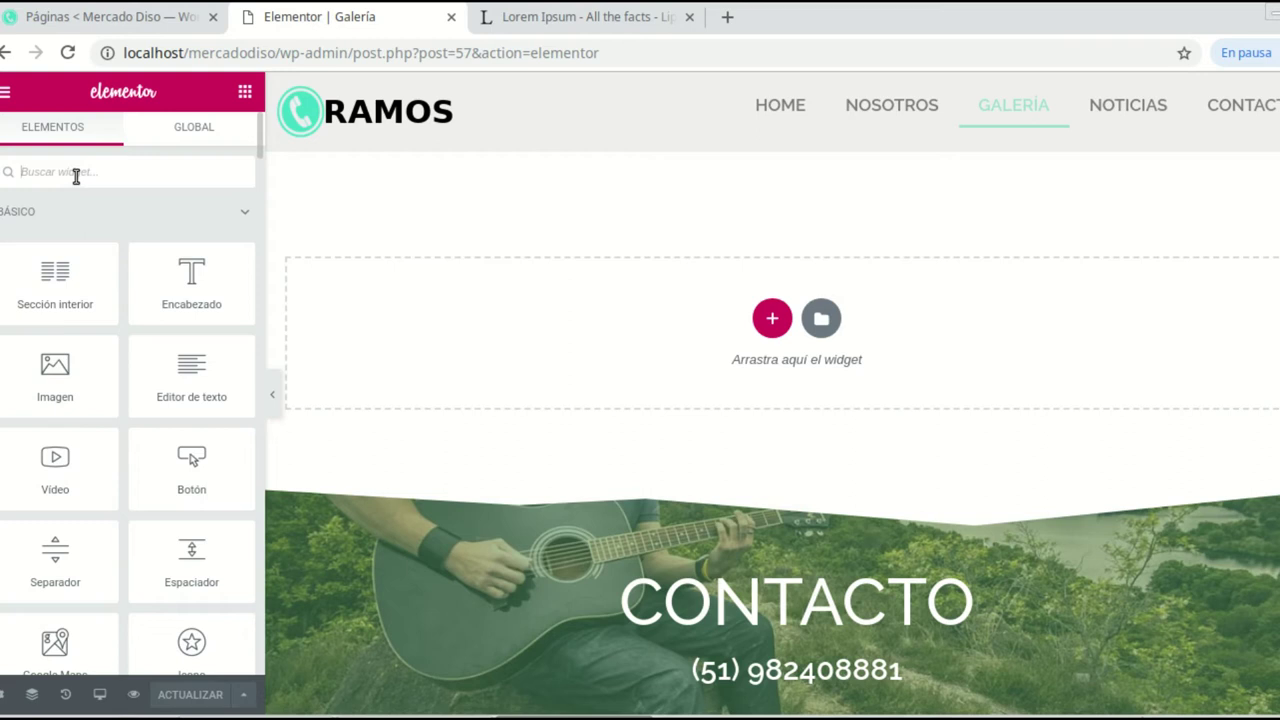
# Step: Search the Elementor widgets for "gallery"
pyautogui.write('ga')
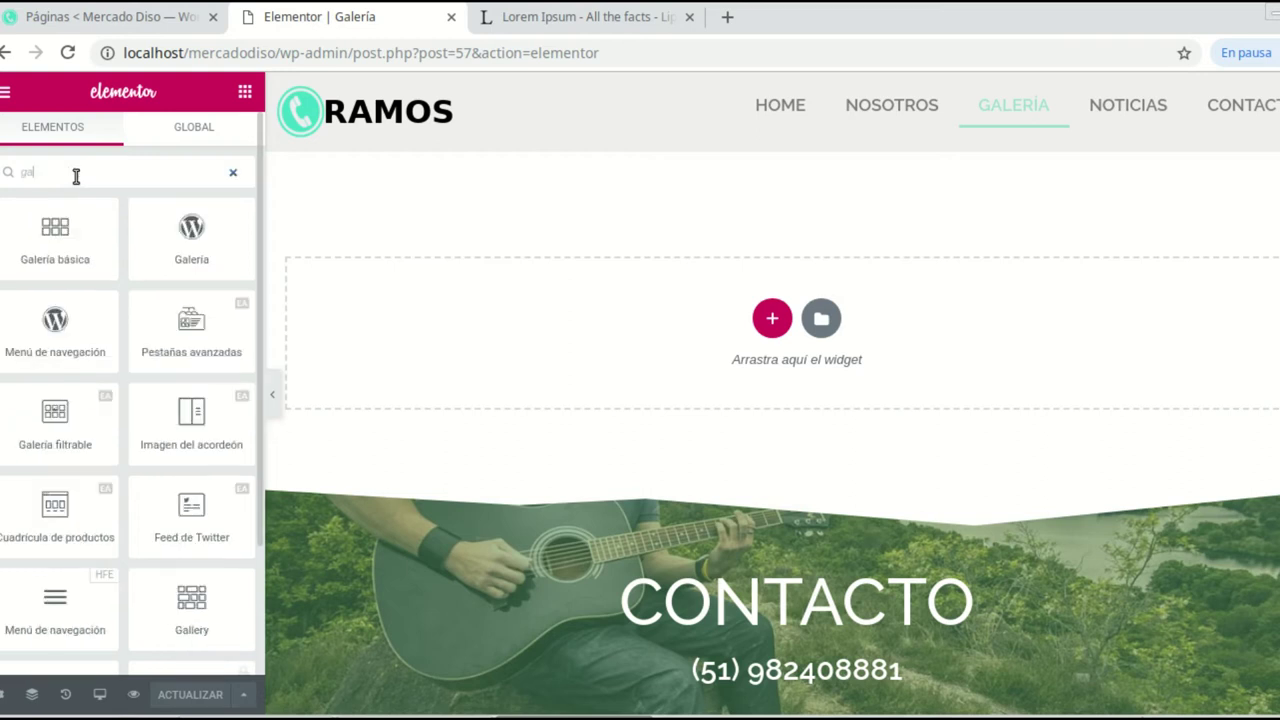
pyautogui.write('llery')
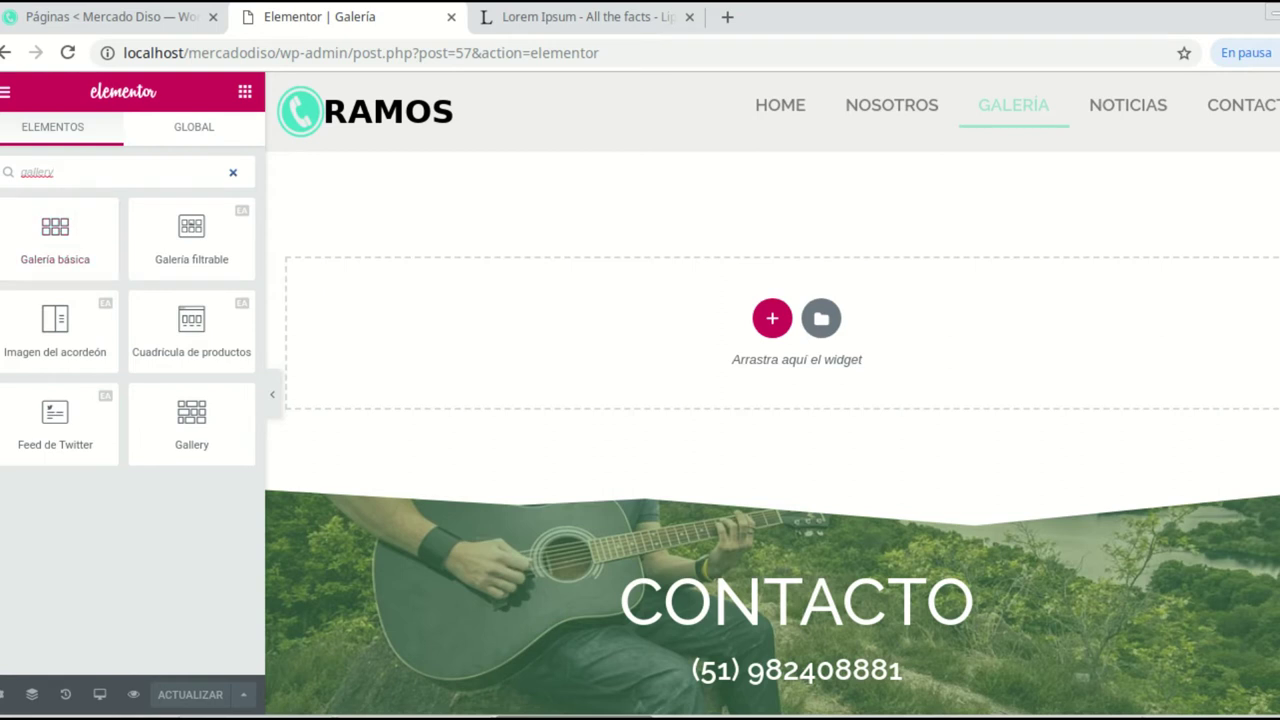
# Step: Switch to the WordPress admin and examine the installed plugins for the Elementor add-ons that supply the gallery widgets
pyautogui.click(108, 16)
pyautogui.scroll(-1, 32, 430)
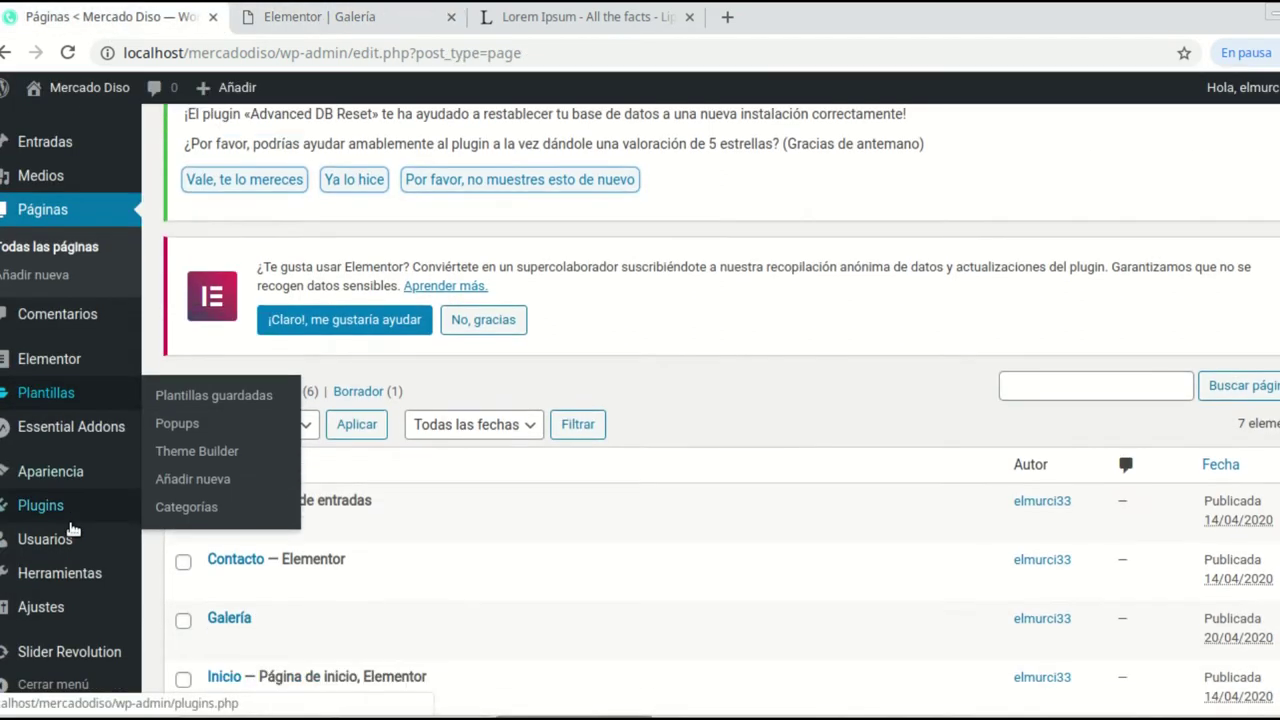
pyautogui.moveTo(29, 514)
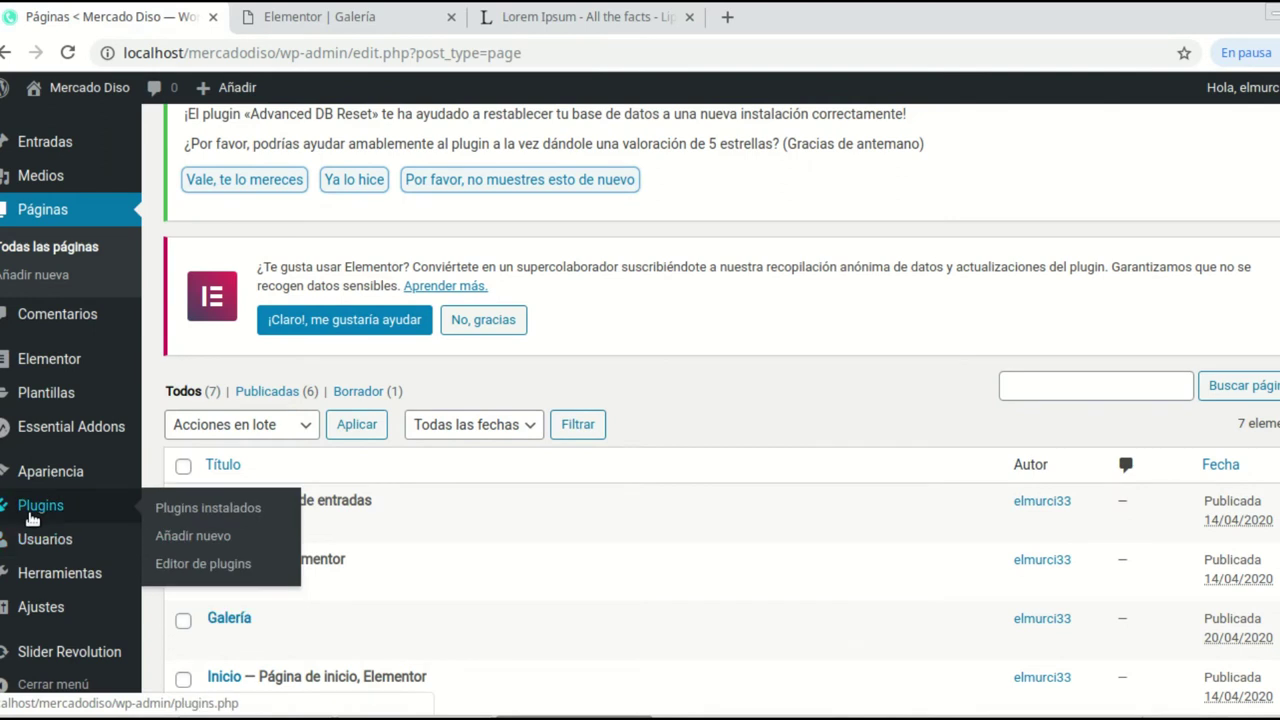
pyautogui.click(224, 518)
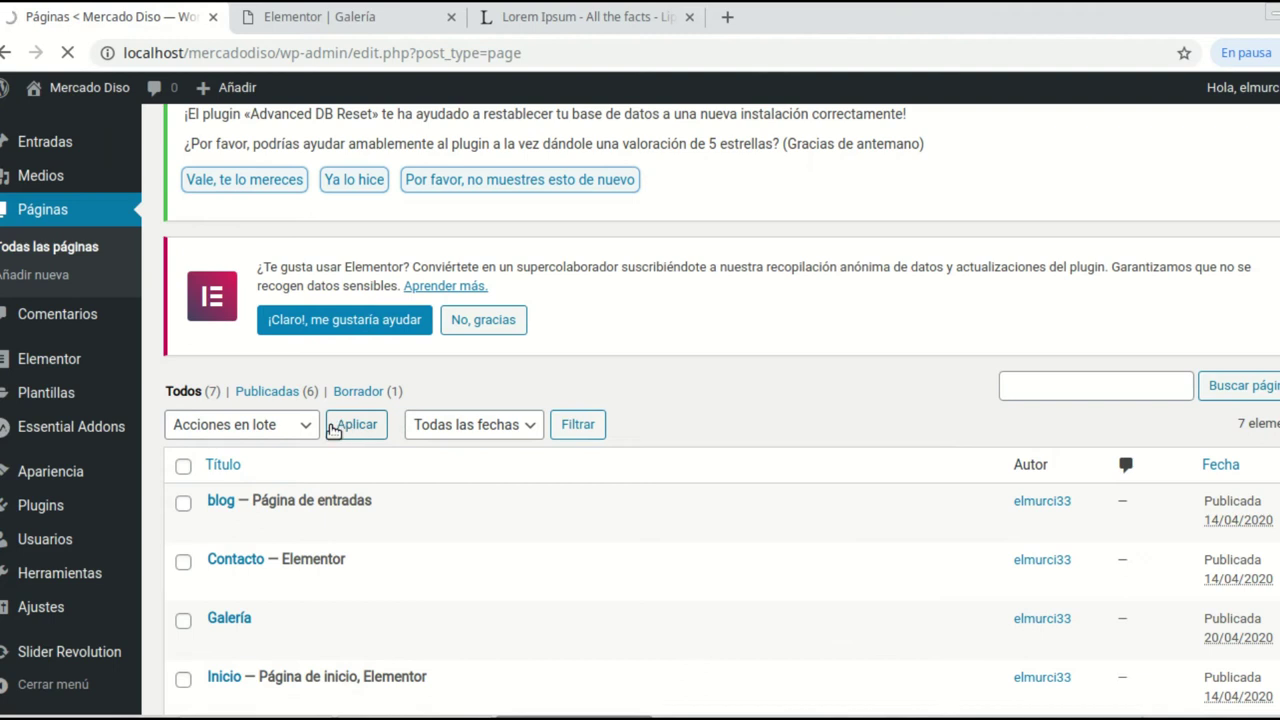
pyautogui.scroll(-3, 331, 432)
pyautogui.scroll(3, 331, 432)
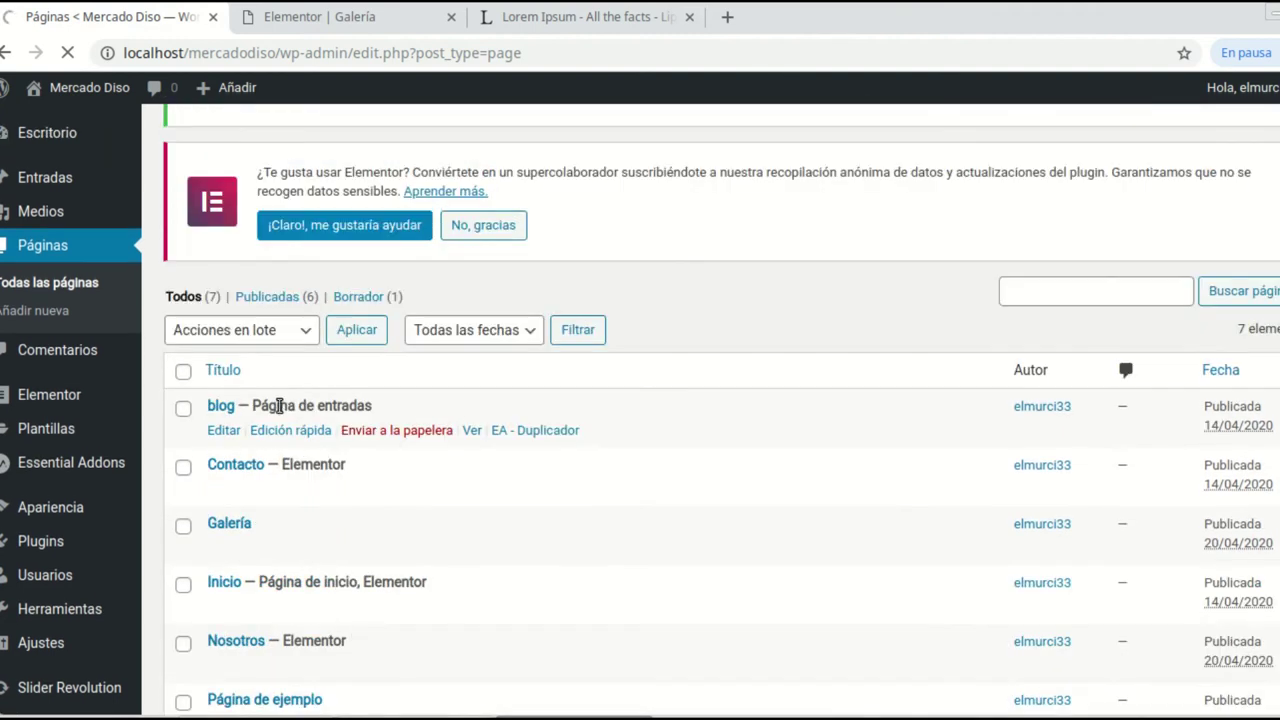
pyautogui.click(40, 541)
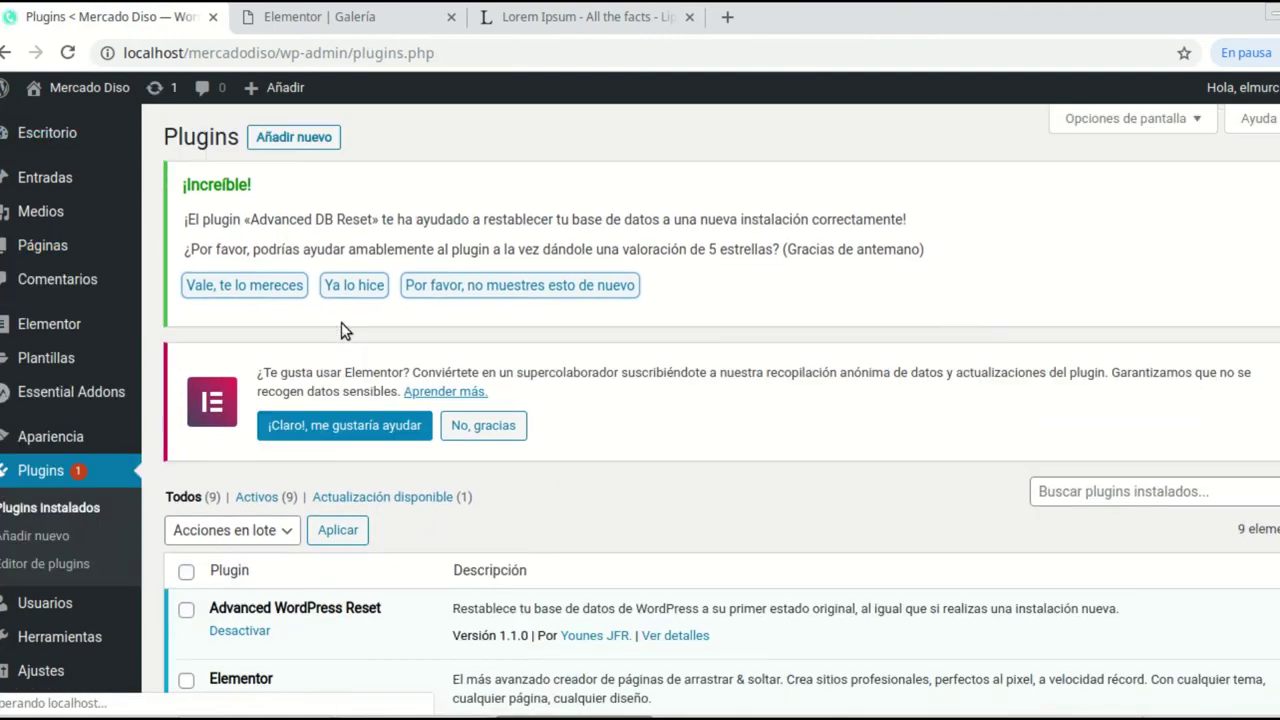
pyautogui.scroll(-5, 329, 332)
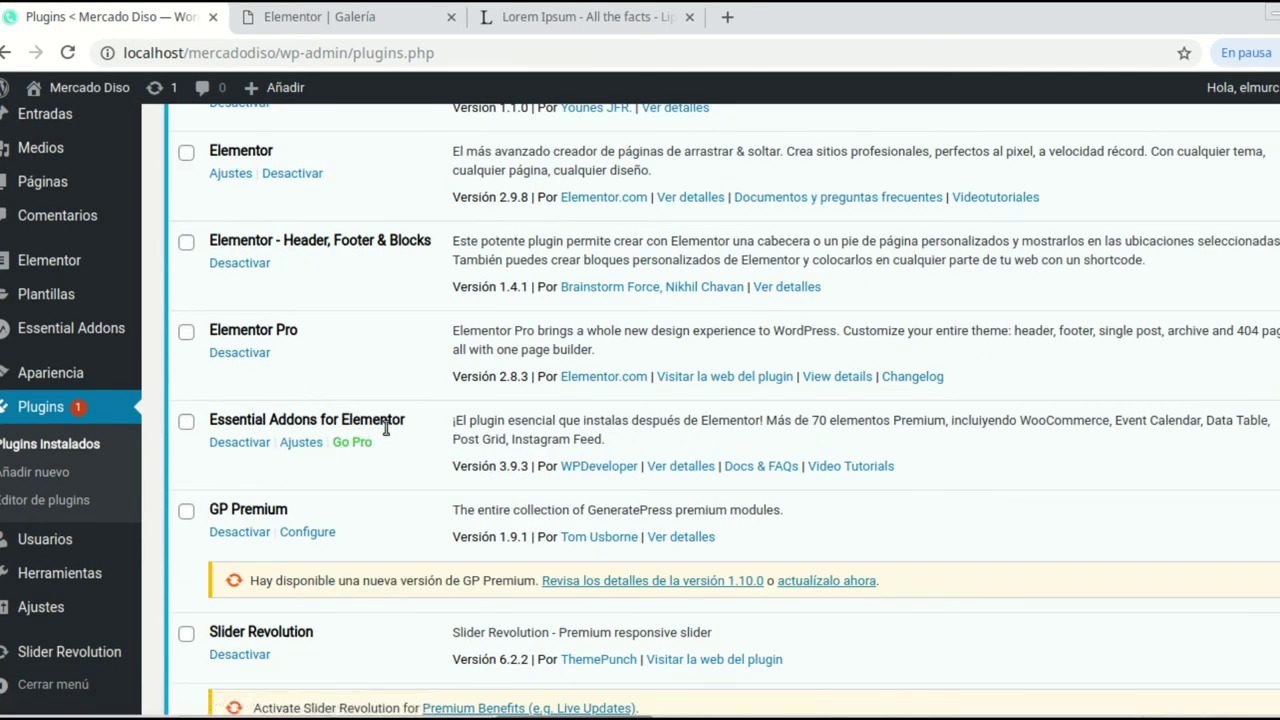
pyautogui.scroll(5, 386, 428)
# Step: Return to the Galería page in the Elementor editor and add a new single-column section
pyautogui.click(375, 27)
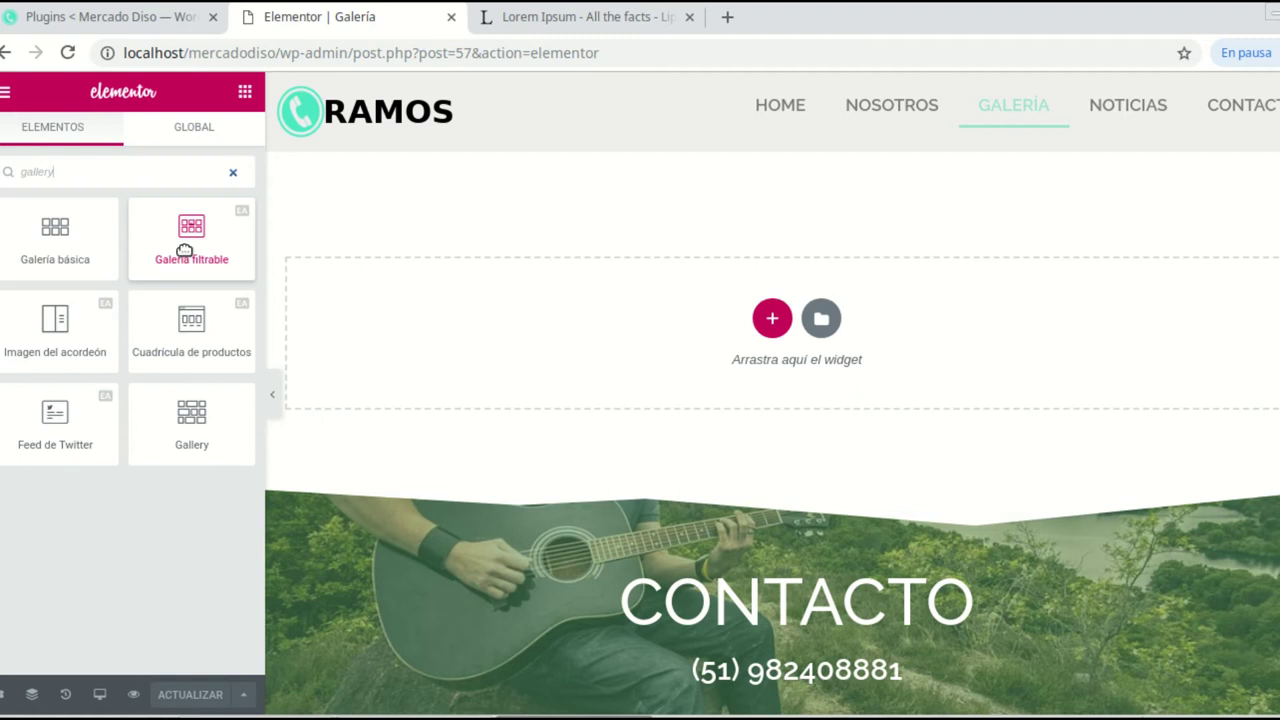
pyautogui.click(772, 318)
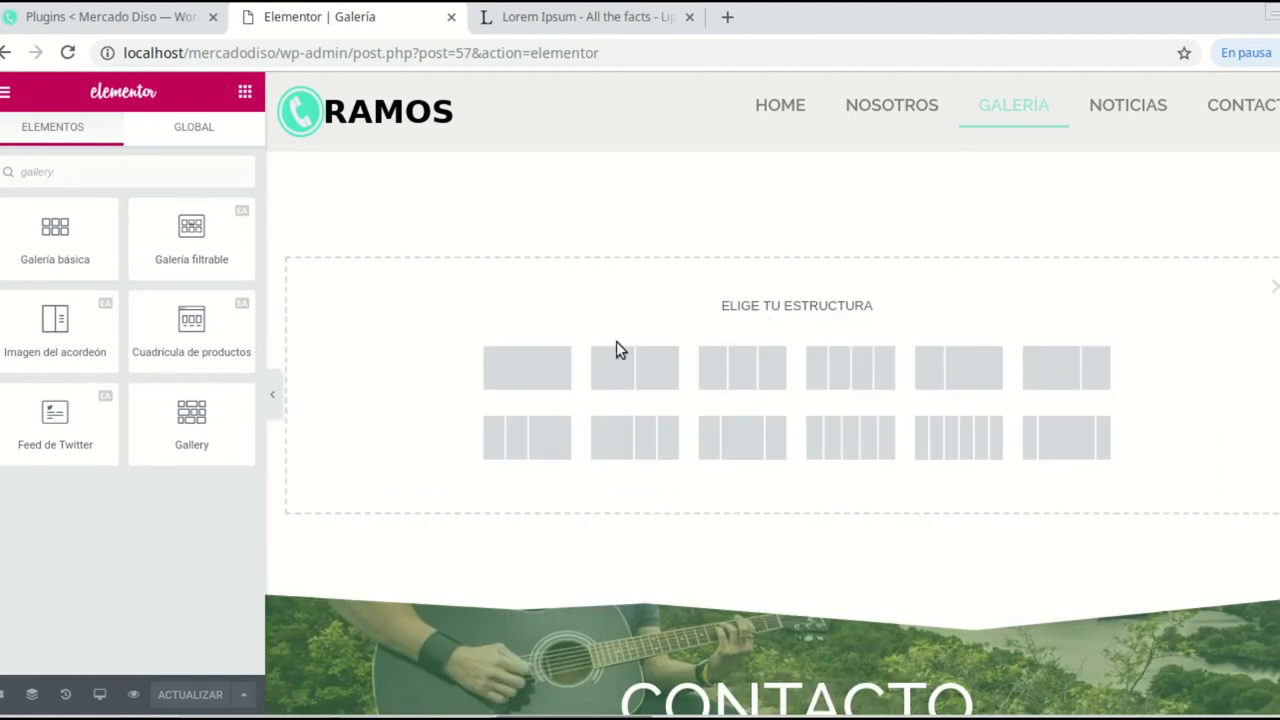
pyautogui.click(529, 383)
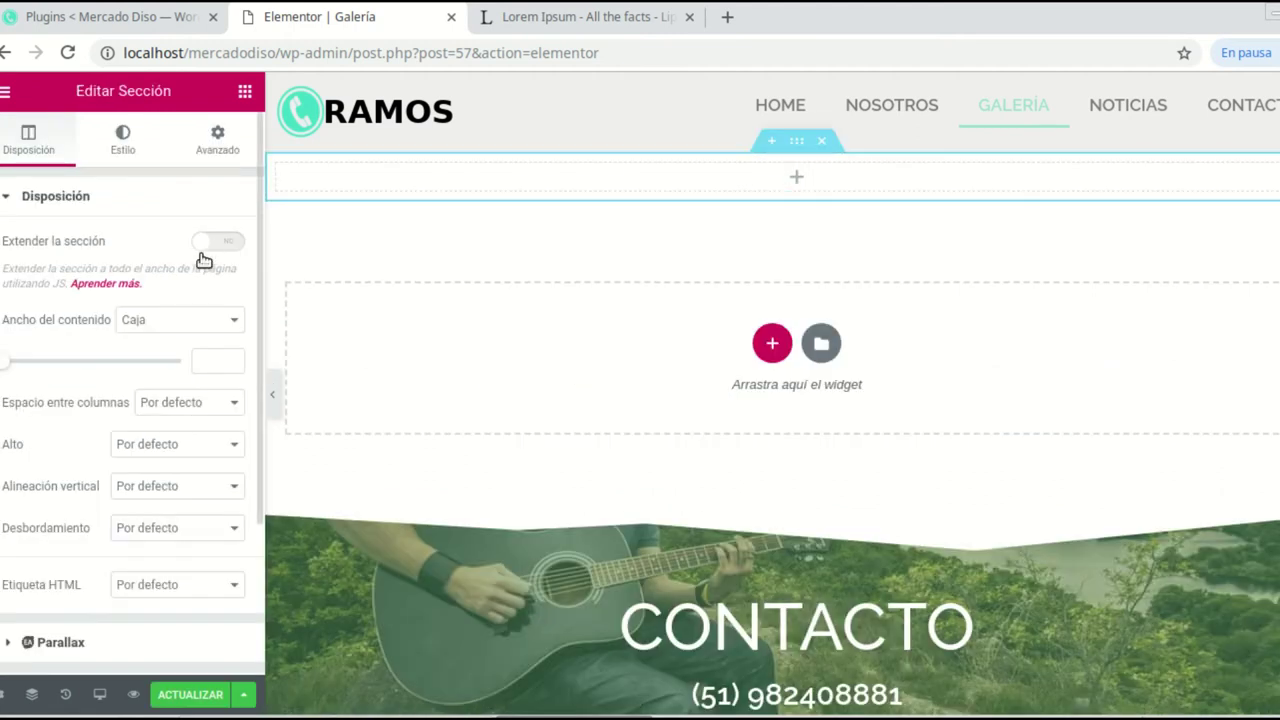
# Step: Find the Galería filtrable widget by searching for "gallery" and place it in the new section
pyautogui.click(786, 179)
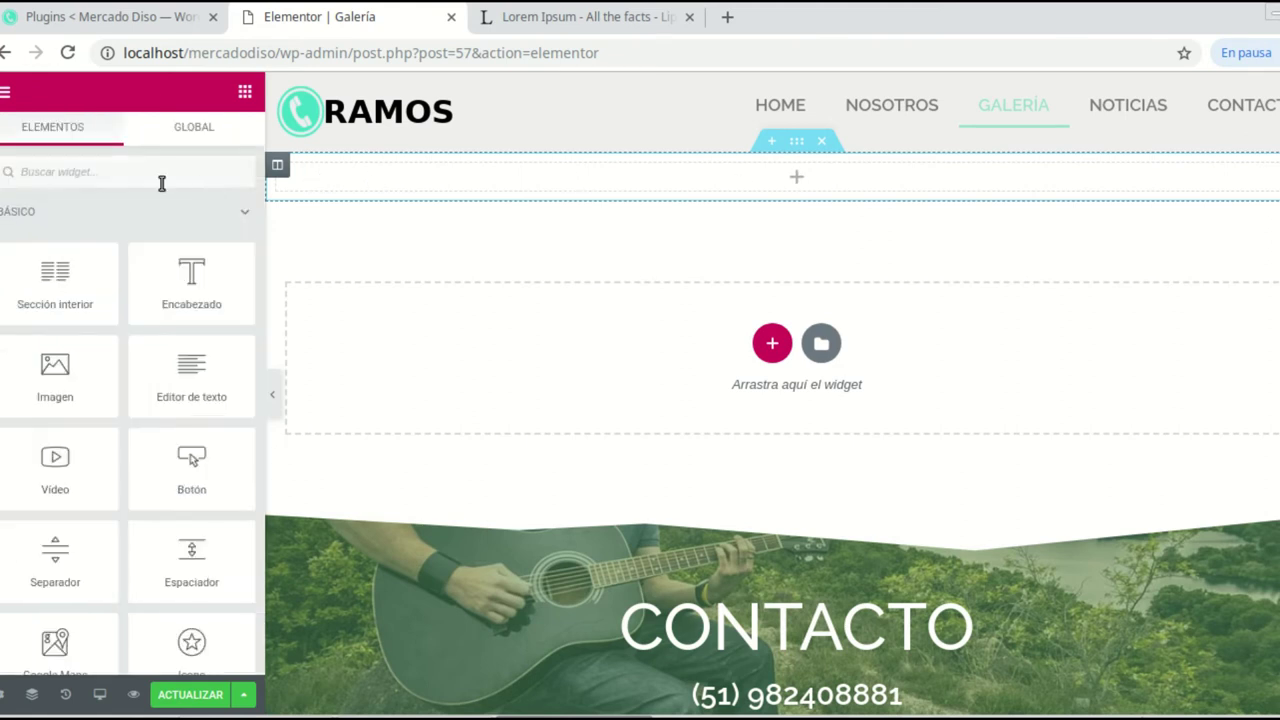
pyautogui.click(135, 175)
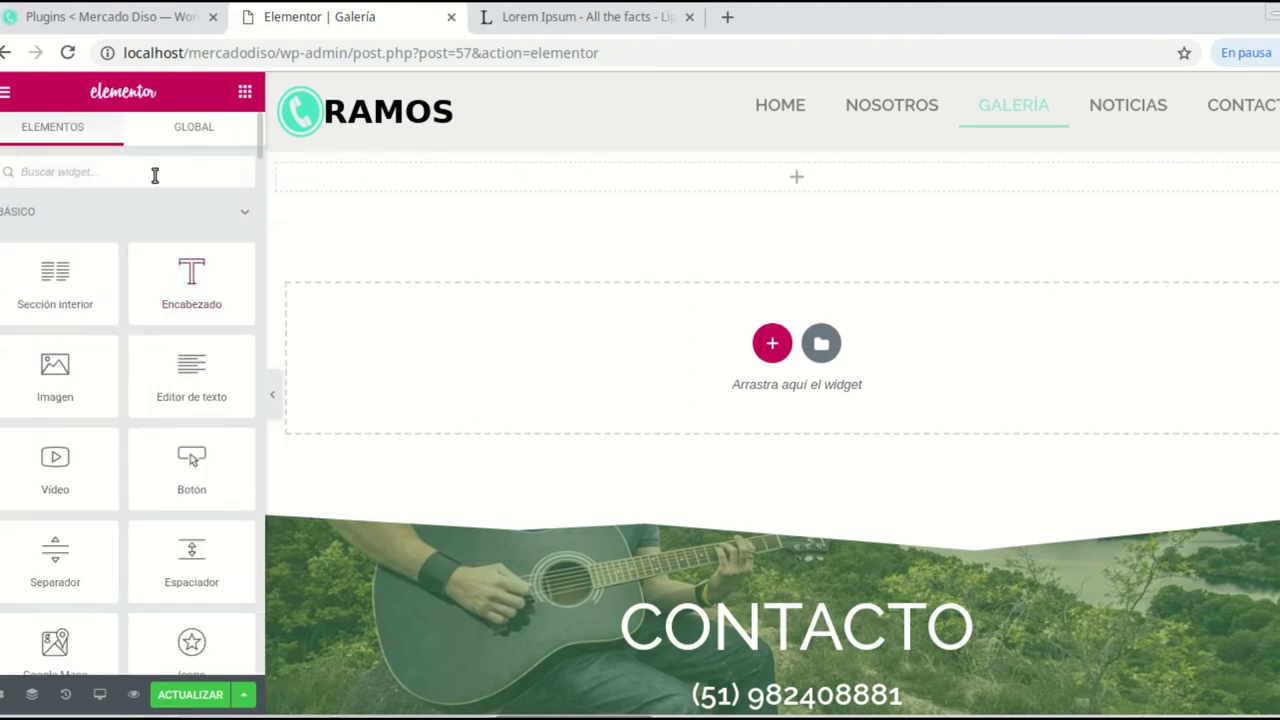
pyautogui.write('gallery')
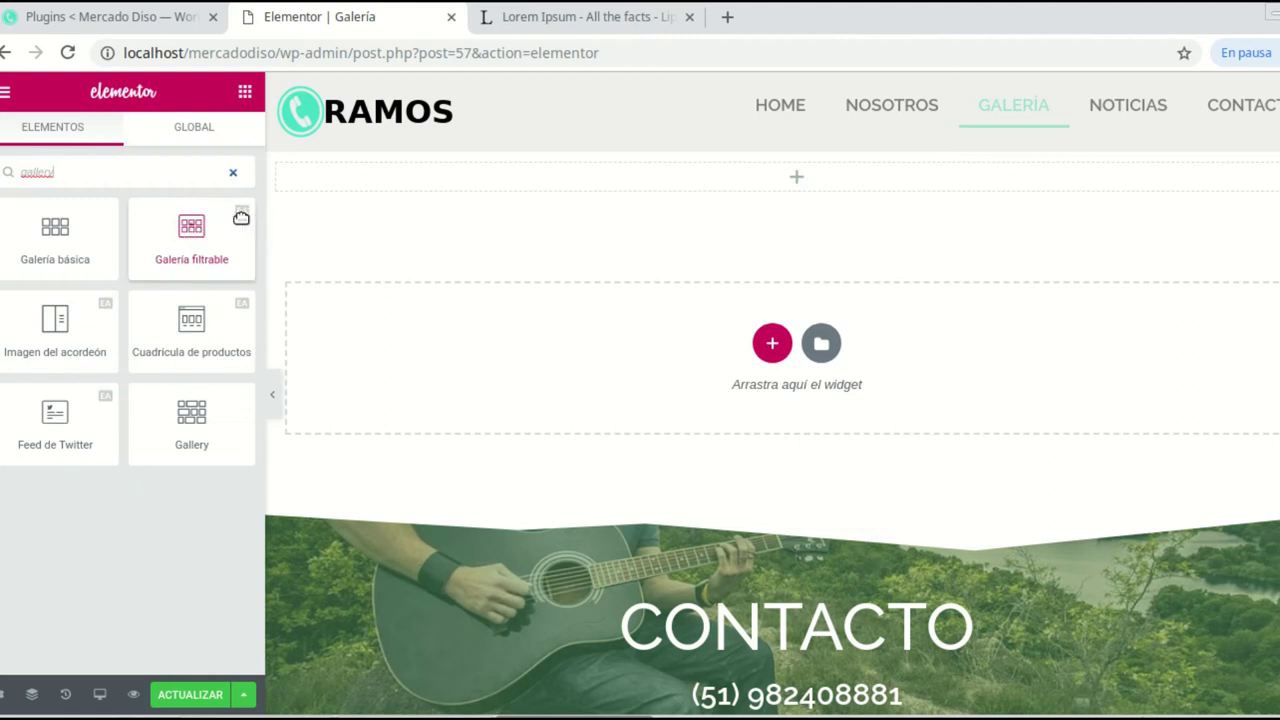
pyautogui.click(187, 229)
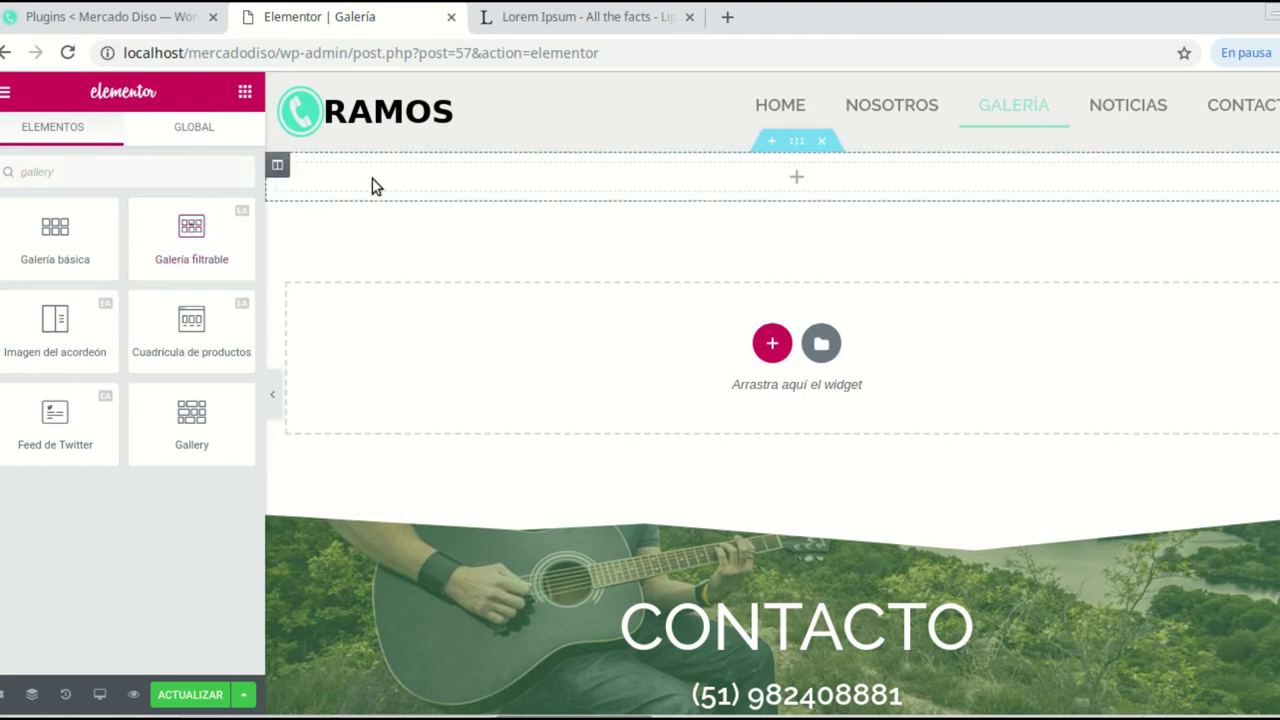
pyautogui.moveTo(180, 233); pyautogui.dragTo(763, 180)
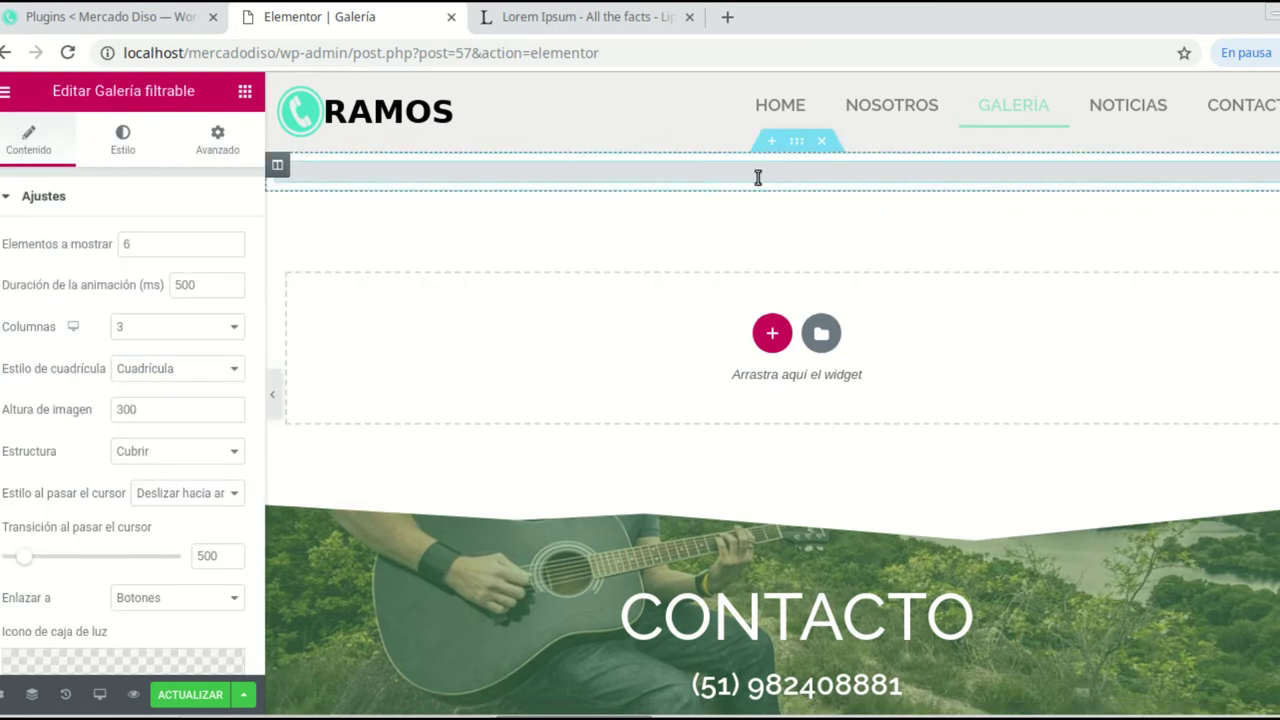
# Step: Examine the filterable gallery's placeholder items on the page and its Ajustes options, such as columns, grid style and image height
pyautogui.scroll(-3, 873, 330)
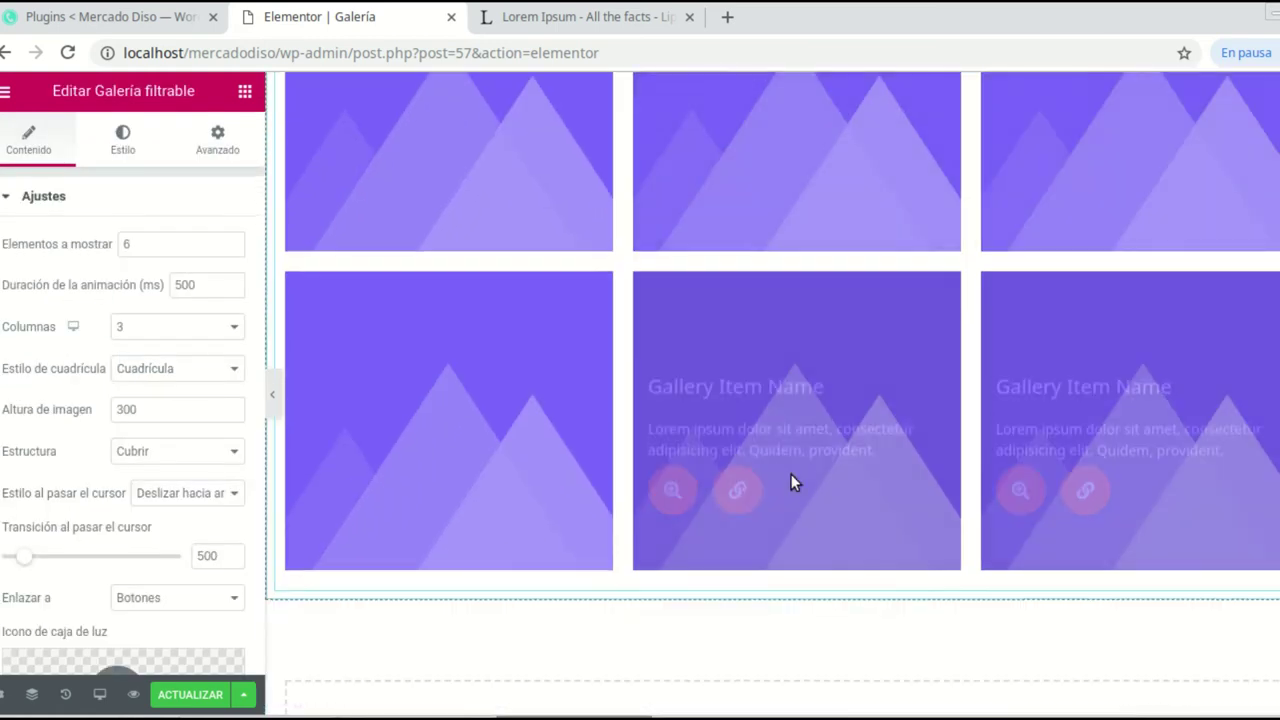
pyautogui.scroll(3, 791, 480)
pyautogui.scroll(-3, 1137, 345)
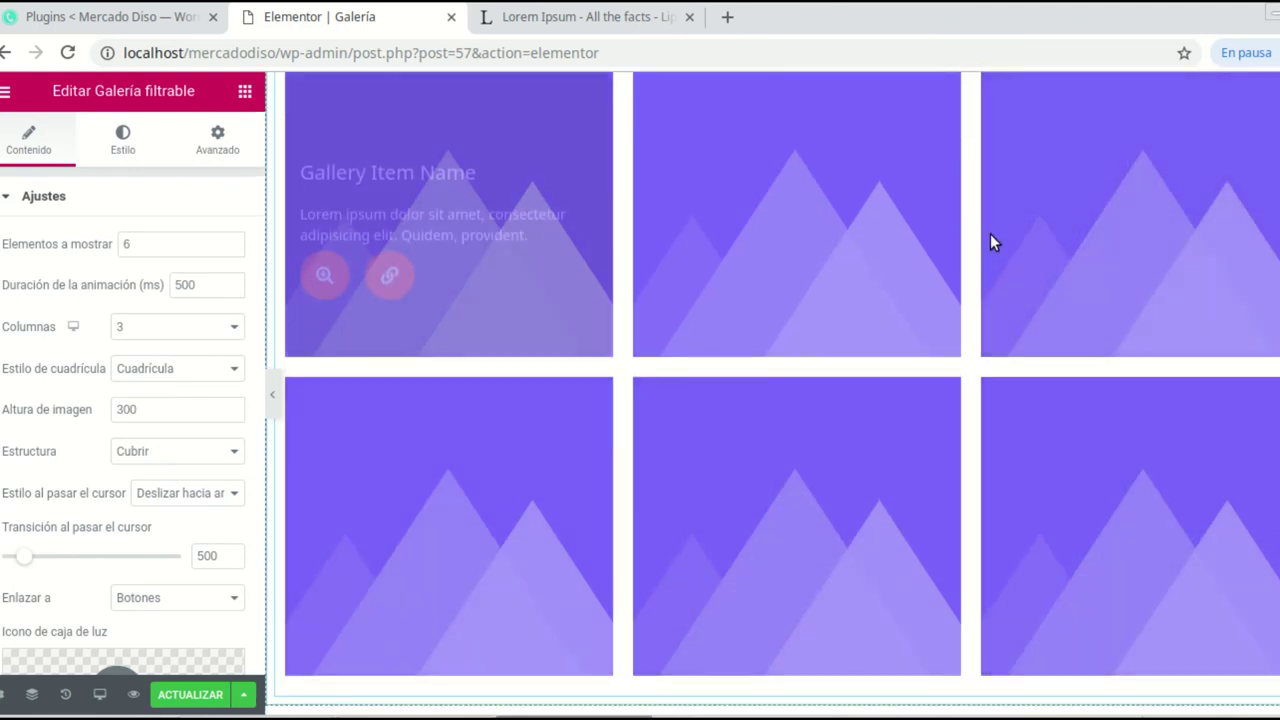
pyautogui.scroll(-3, 684, 490)
pyautogui.scroll(6, 694, 476)
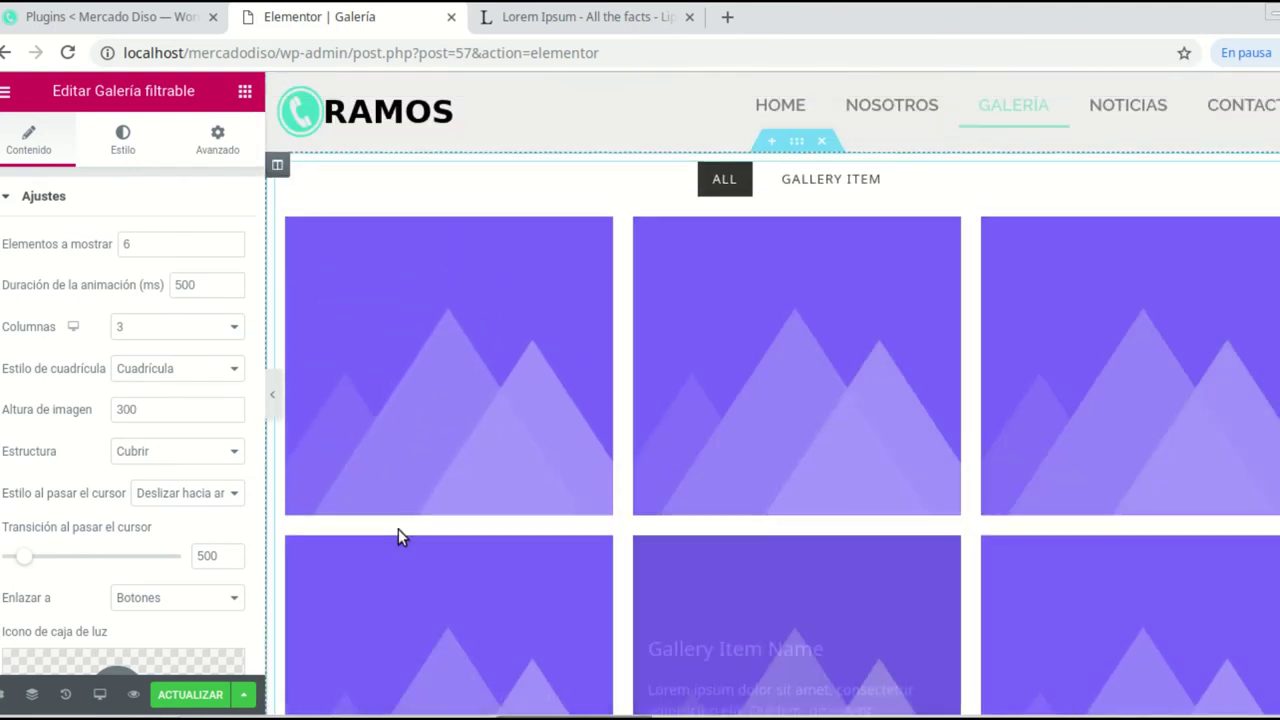
pyautogui.scroll(-1, 700, 460)
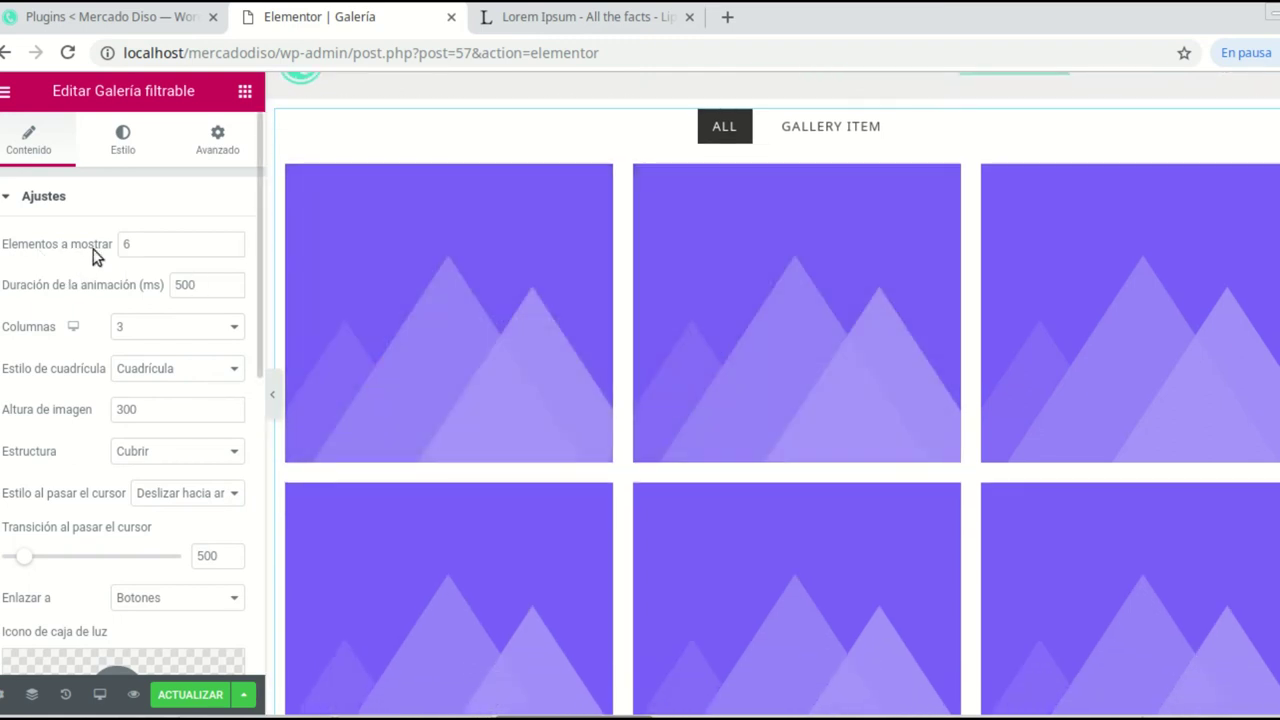
pyautogui.scroll(-1, 546, 311)
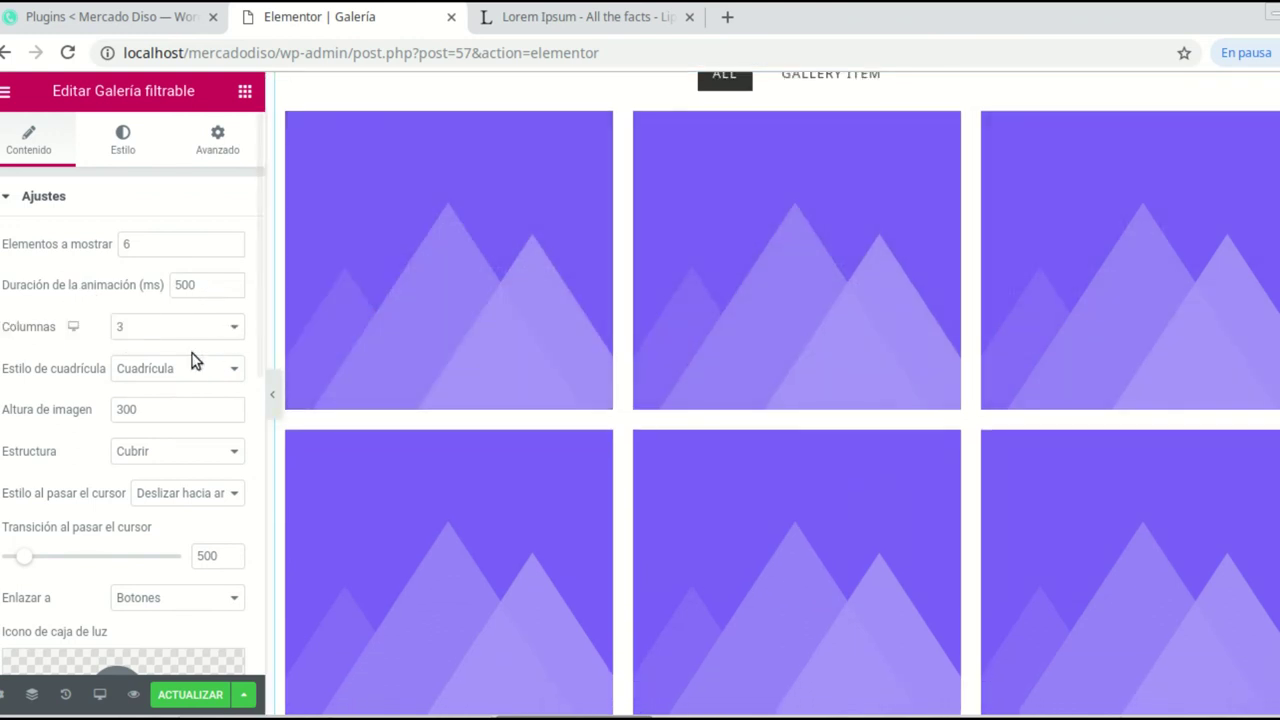
pyautogui.scroll(-1, 194, 360)
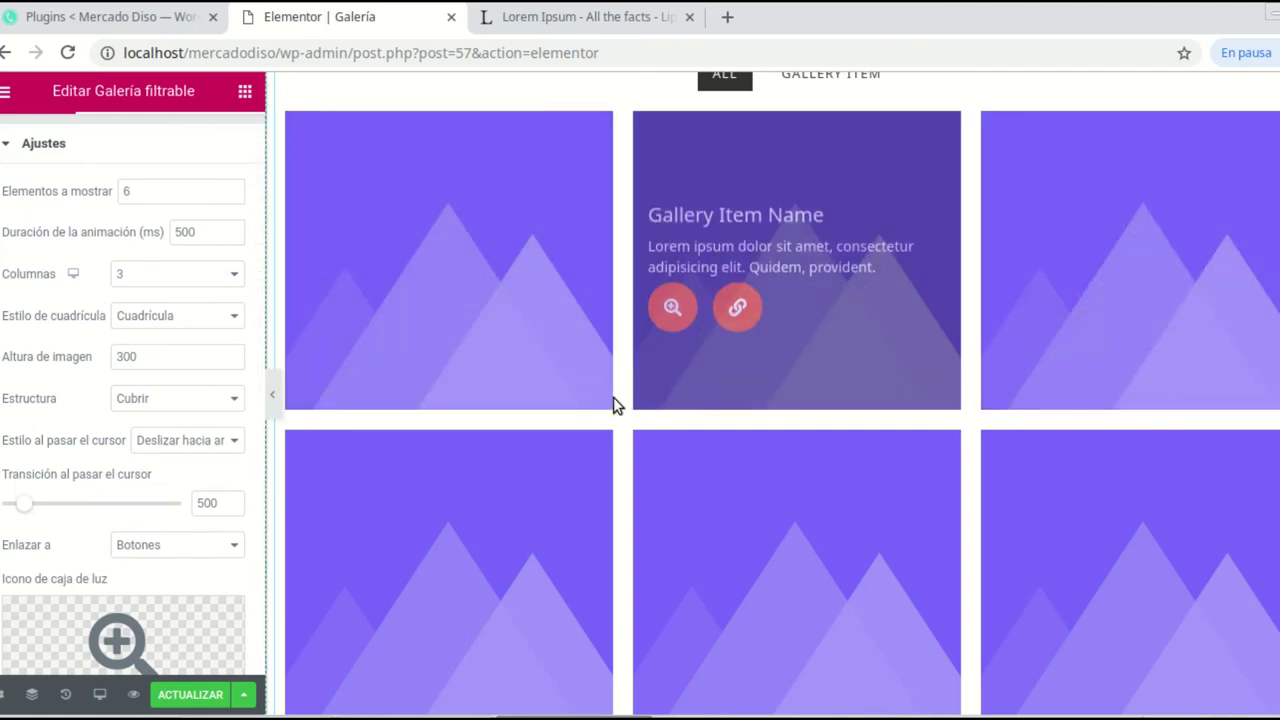
pyautogui.scroll(-2, 223, 372)
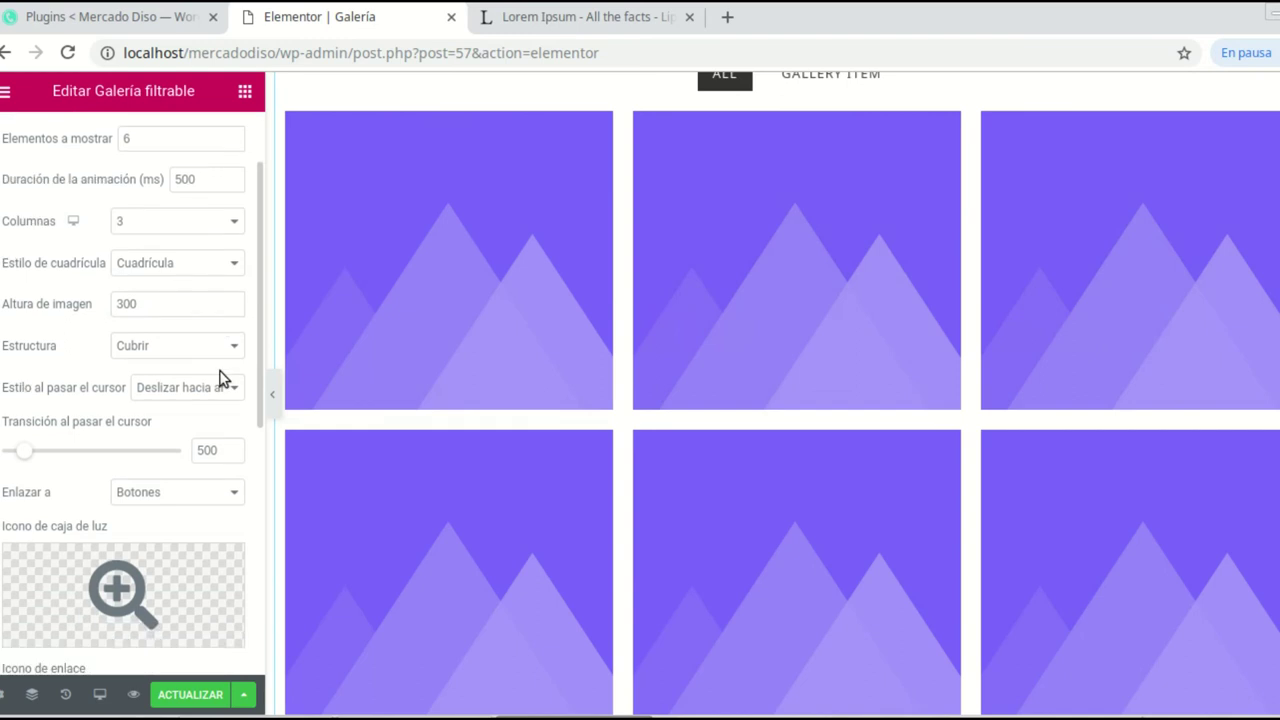
# Step: Review the gallery's Estructura and Estilo al pasar el cursor choices, keeping Cubrir and Deslizar hacia arriba
pyautogui.click(234, 294)
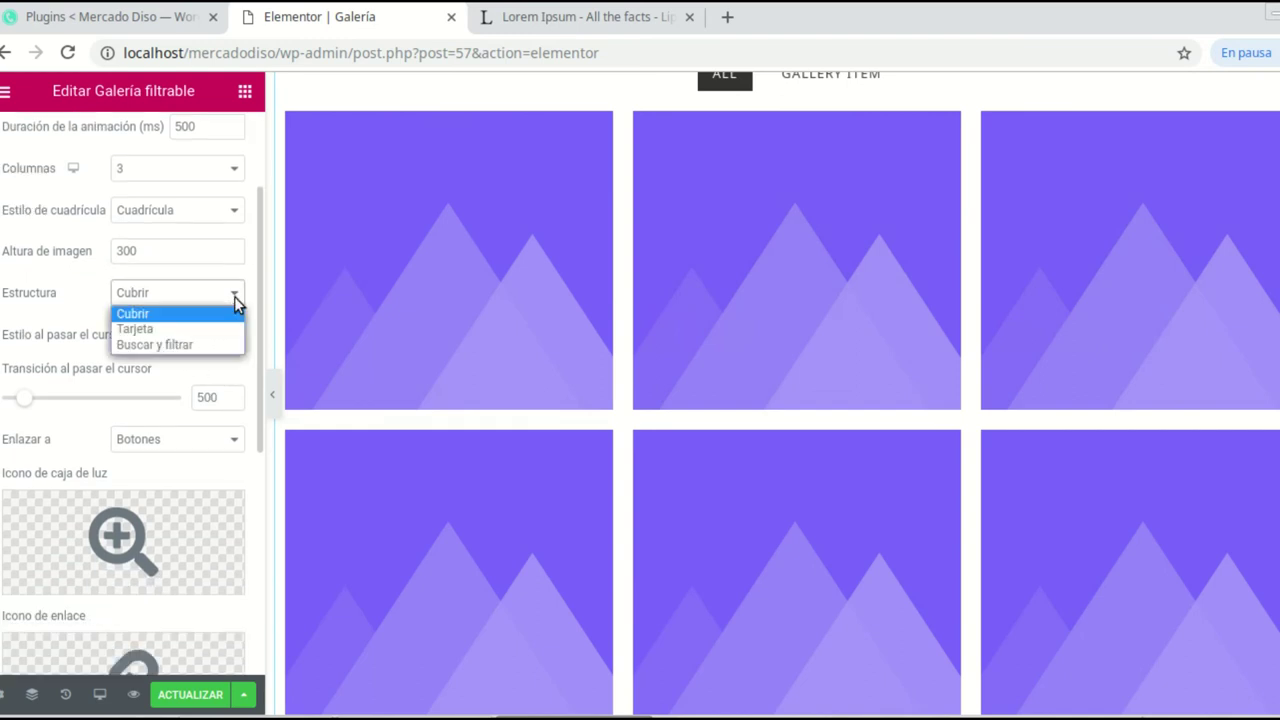
pyautogui.click(234, 296)
pyautogui.scroll(1, 224, 277)
pyautogui.scroll(-1, 158, 320)
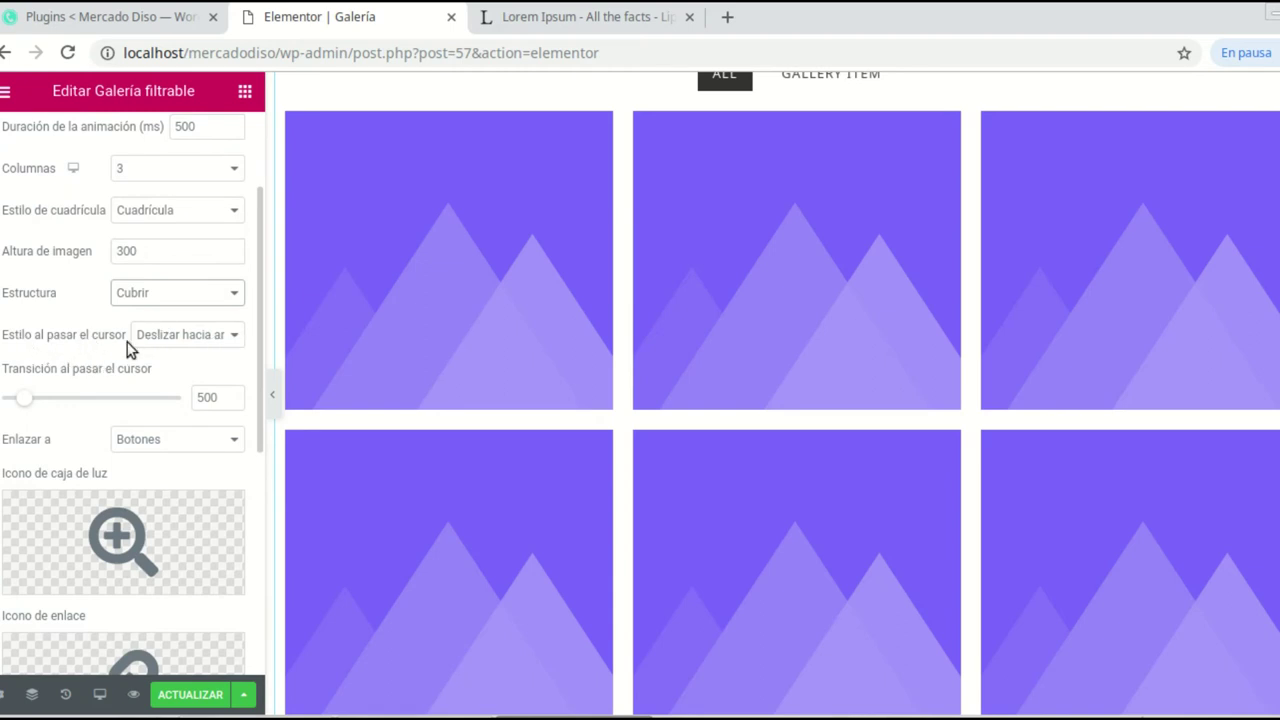
pyautogui.click(234, 342)
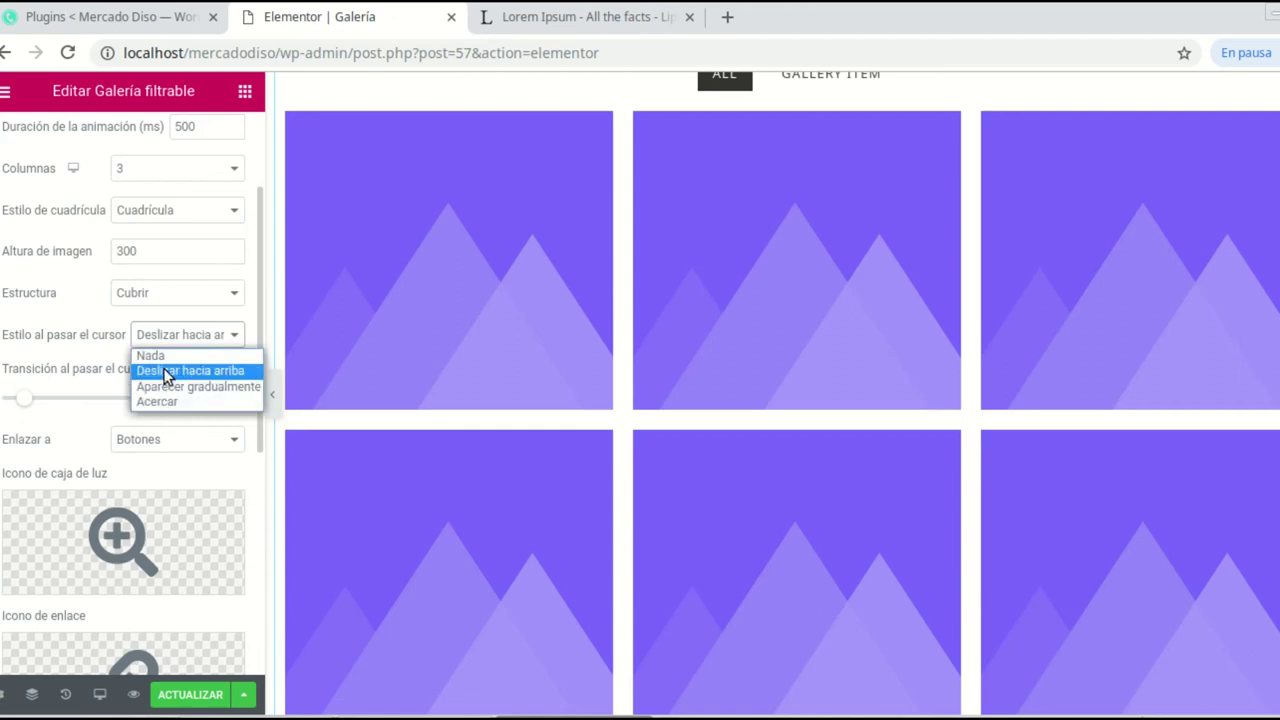
pyautogui.click(194, 371)
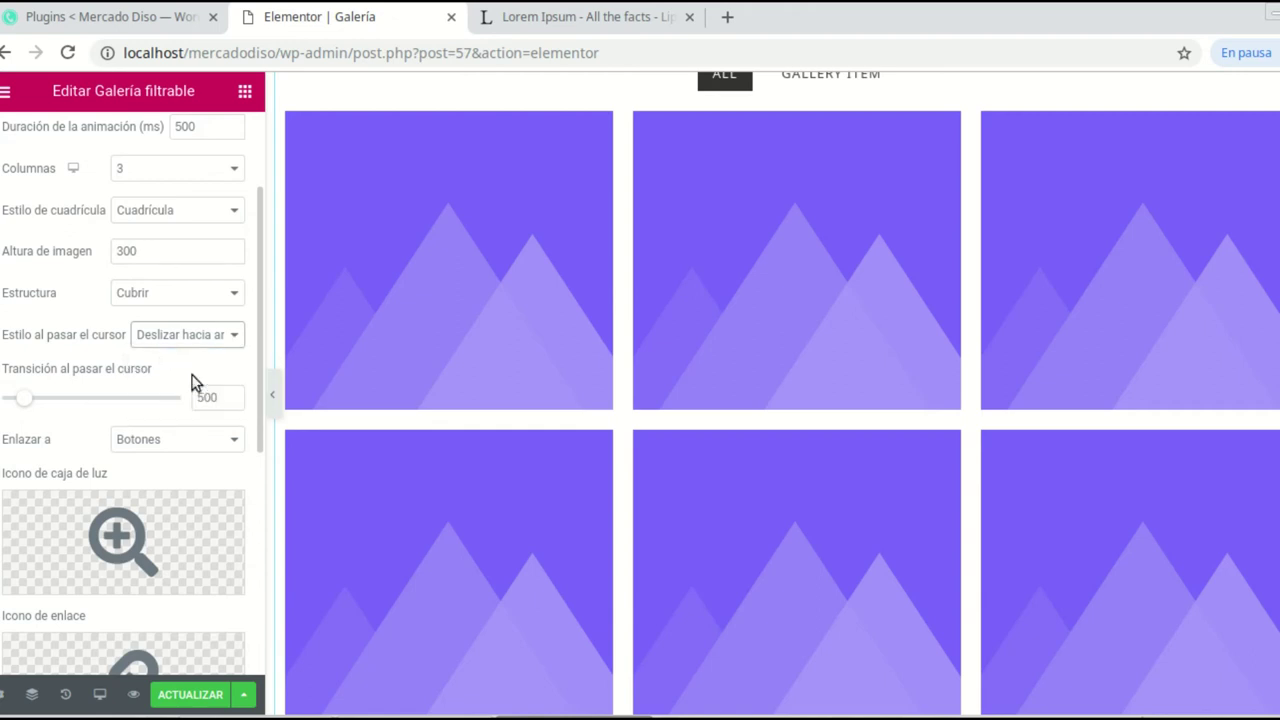
# Step: Preview the first gallery item in the lightbox, close it, and check the item's link button
pyautogui.scroll(-3, 148, 408)
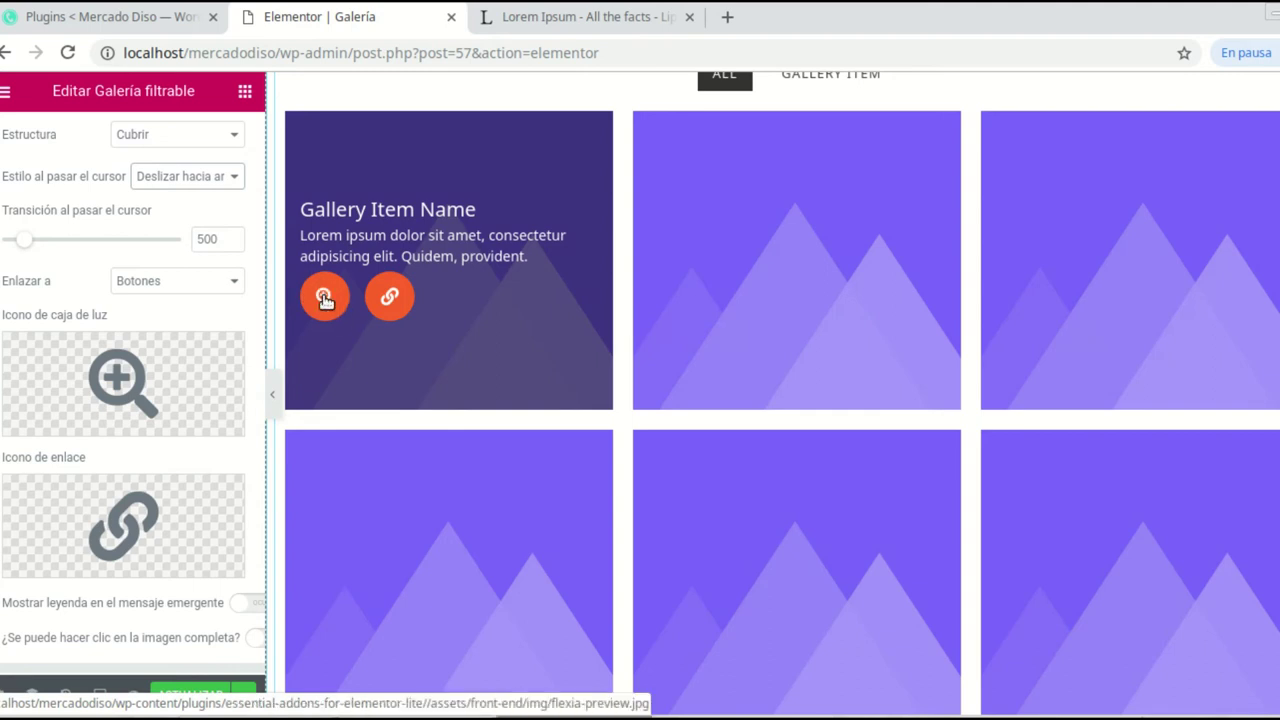
pyautogui.click(325, 299)
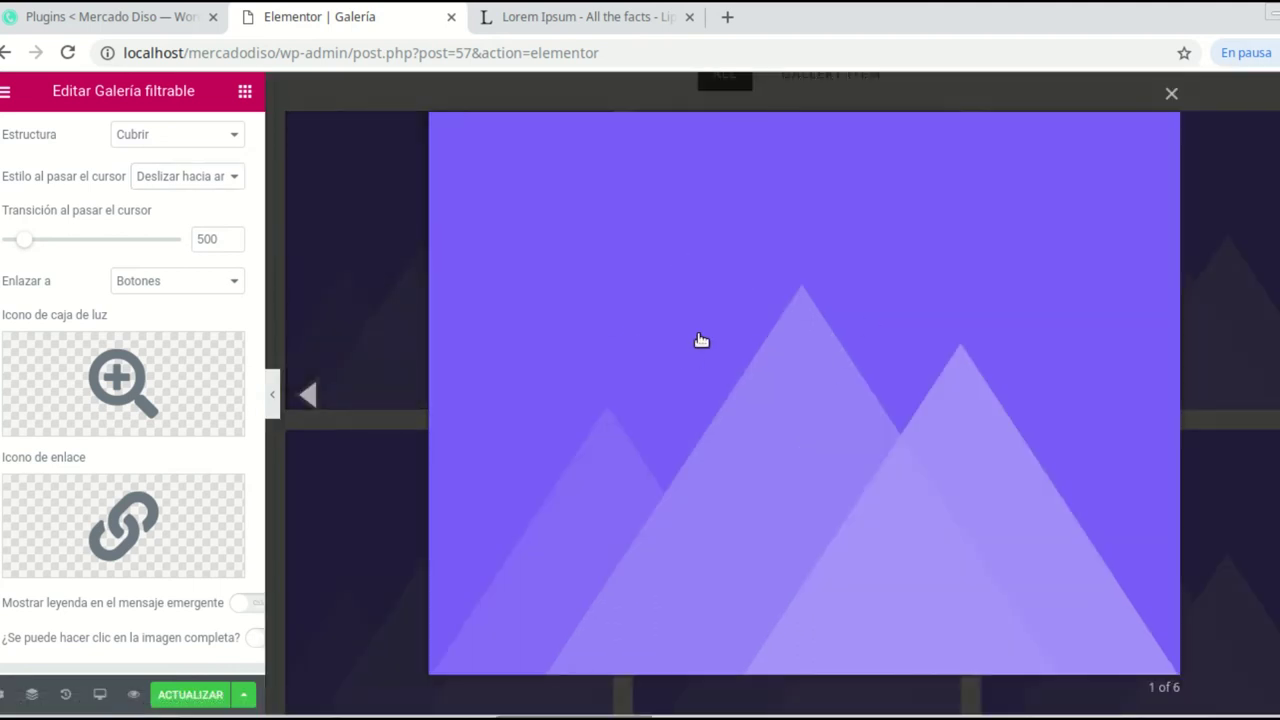
pyautogui.click(1170, 95)
pyautogui.moveTo(390, 308)
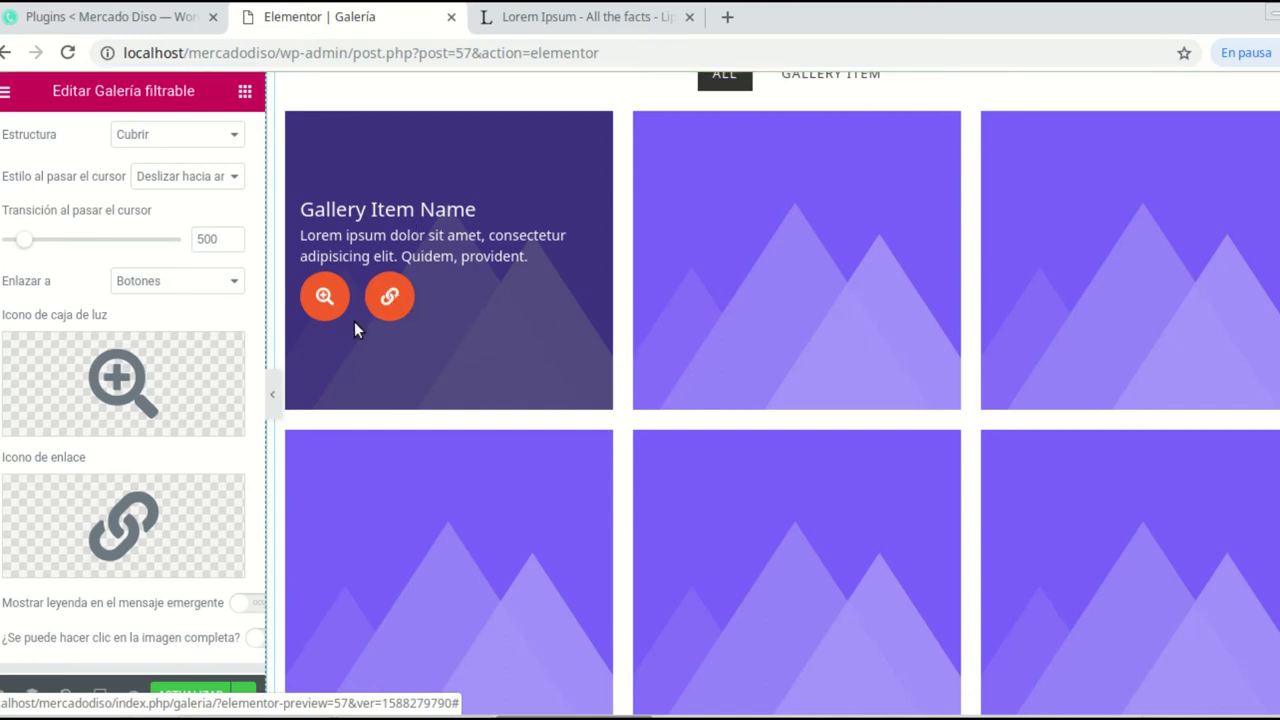
# Step: In the gallery's Controles filtrables, change the label for all items (Todas las etiquetas de la galería) to "Mis fotos"
pyautogui.scroll(-3, 155, 405)
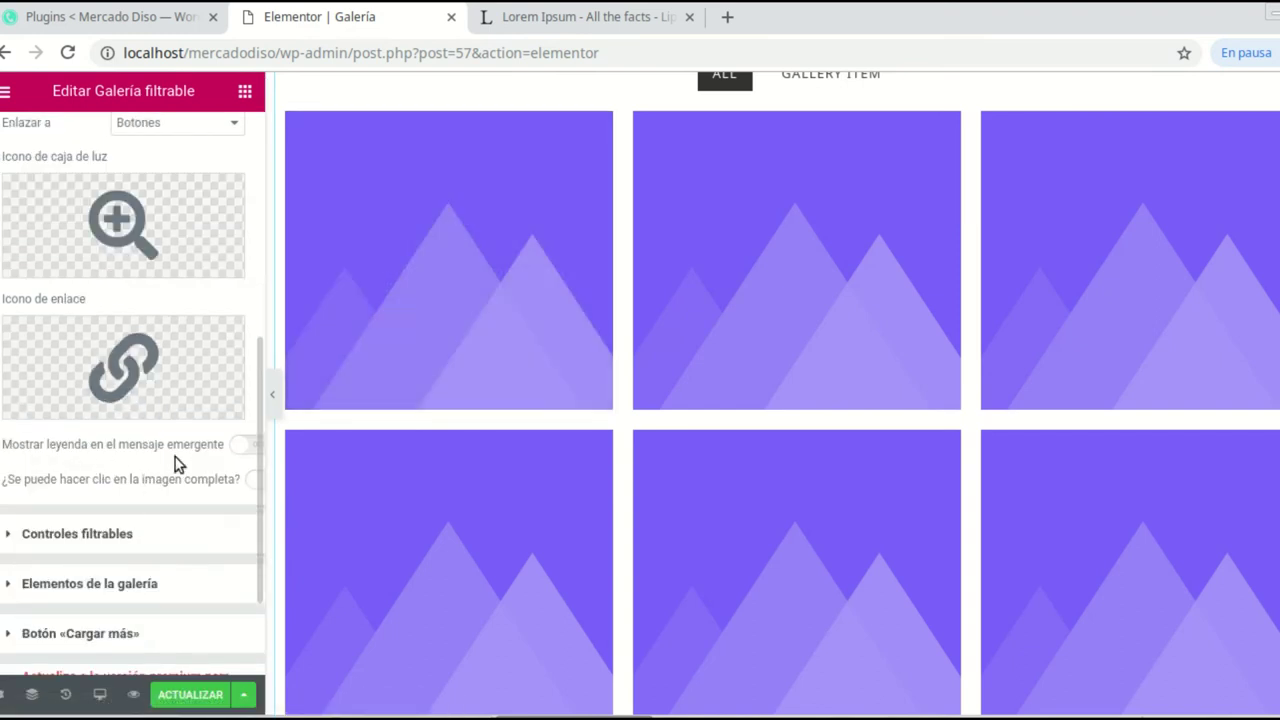
pyautogui.scroll(-2, 175, 463)
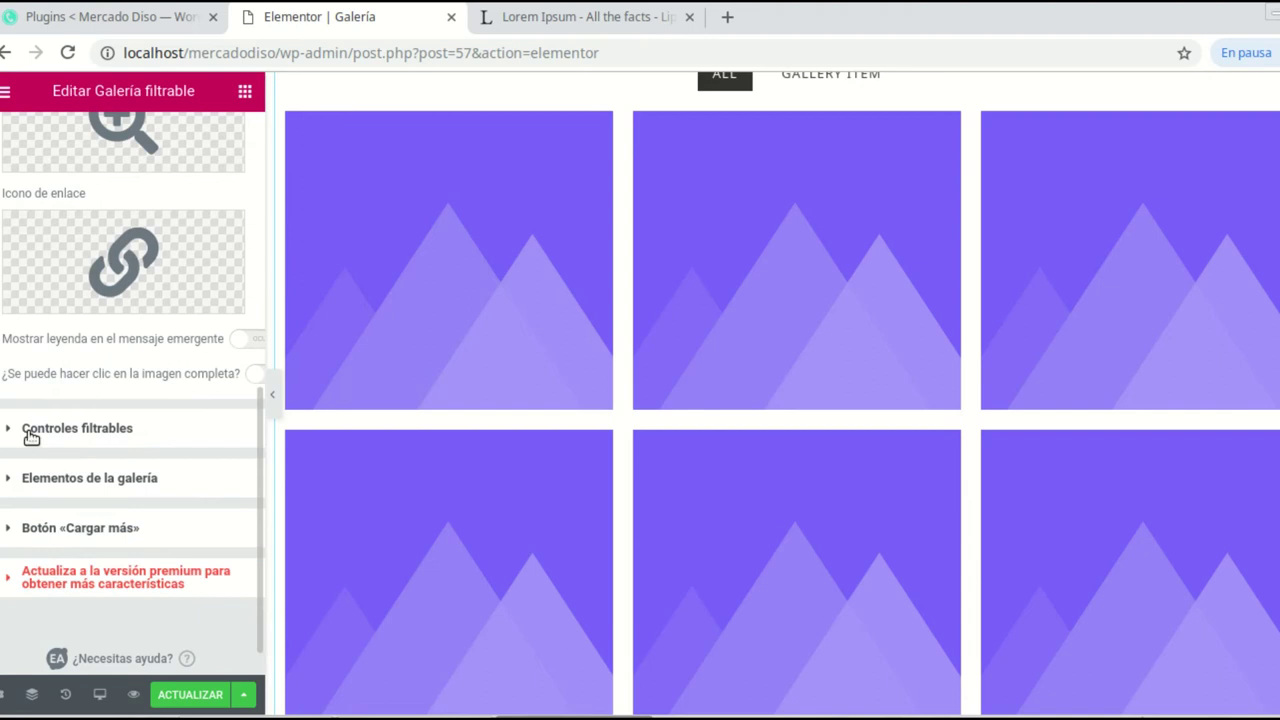
pyautogui.click(31, 430)
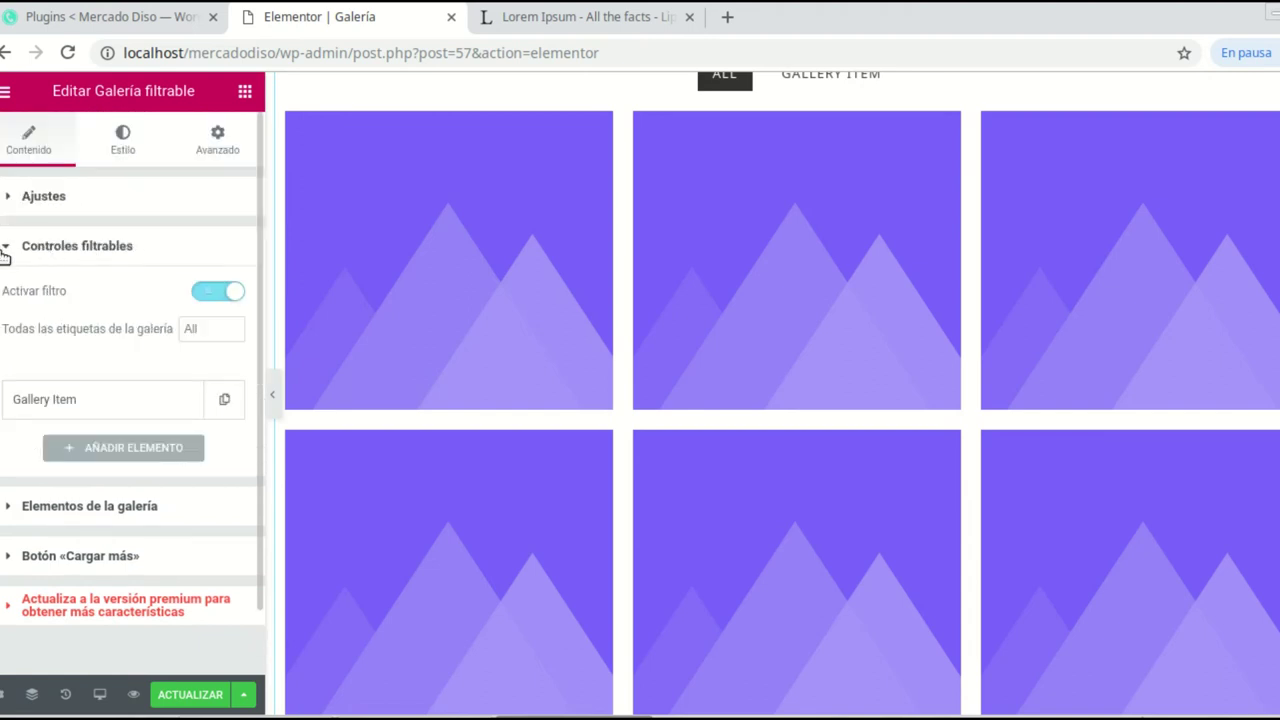
pyautogui.scroll(2, 751, 438)
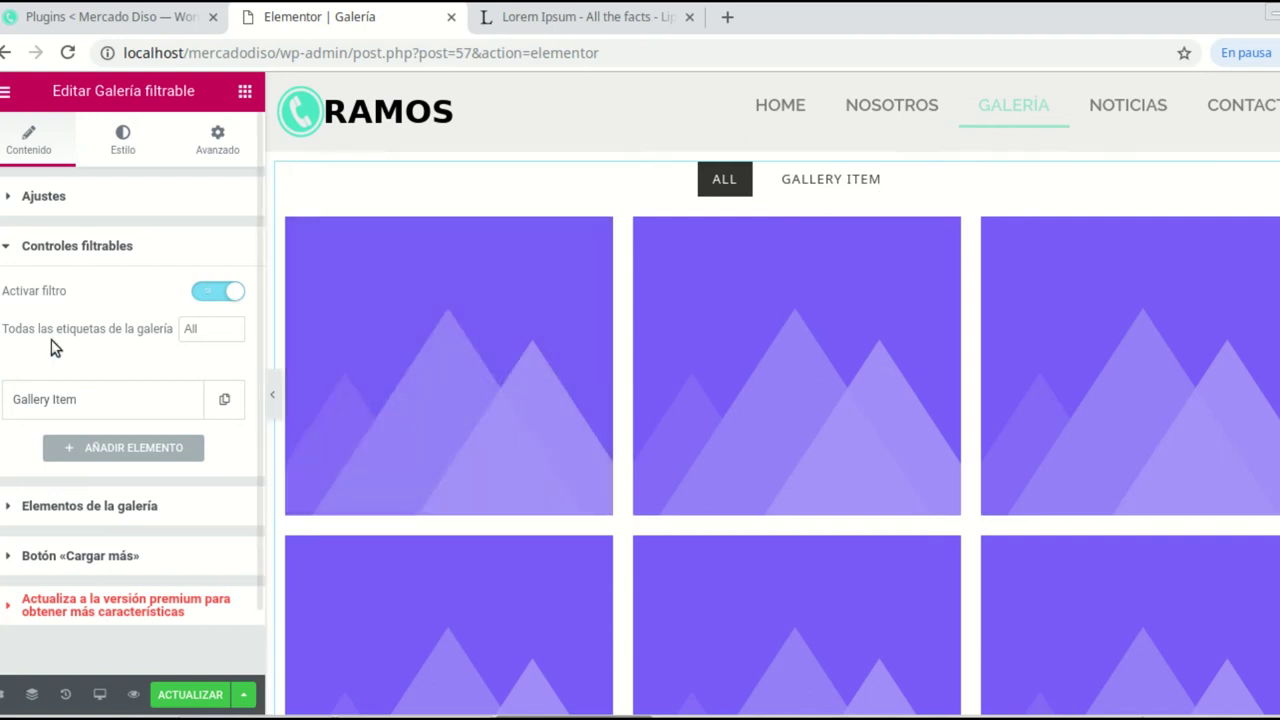
pyautogui.doubleClick(204, 329)
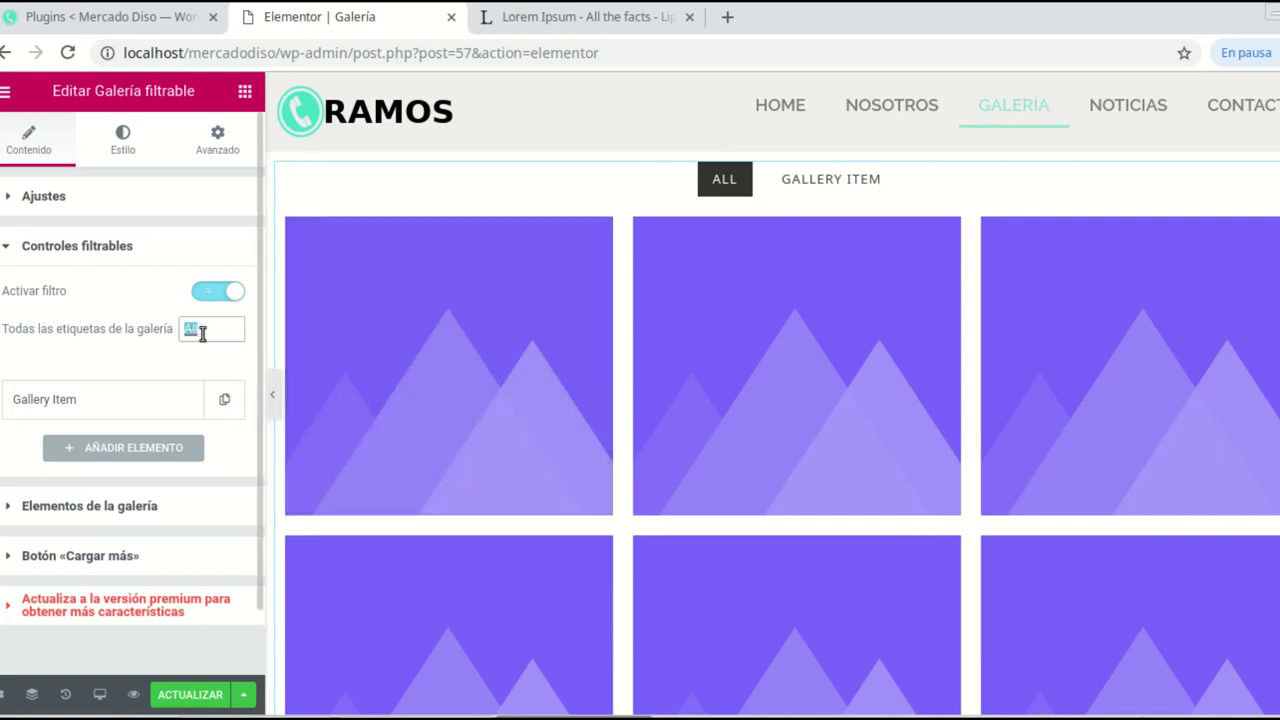
pyautogui.write('Mis')
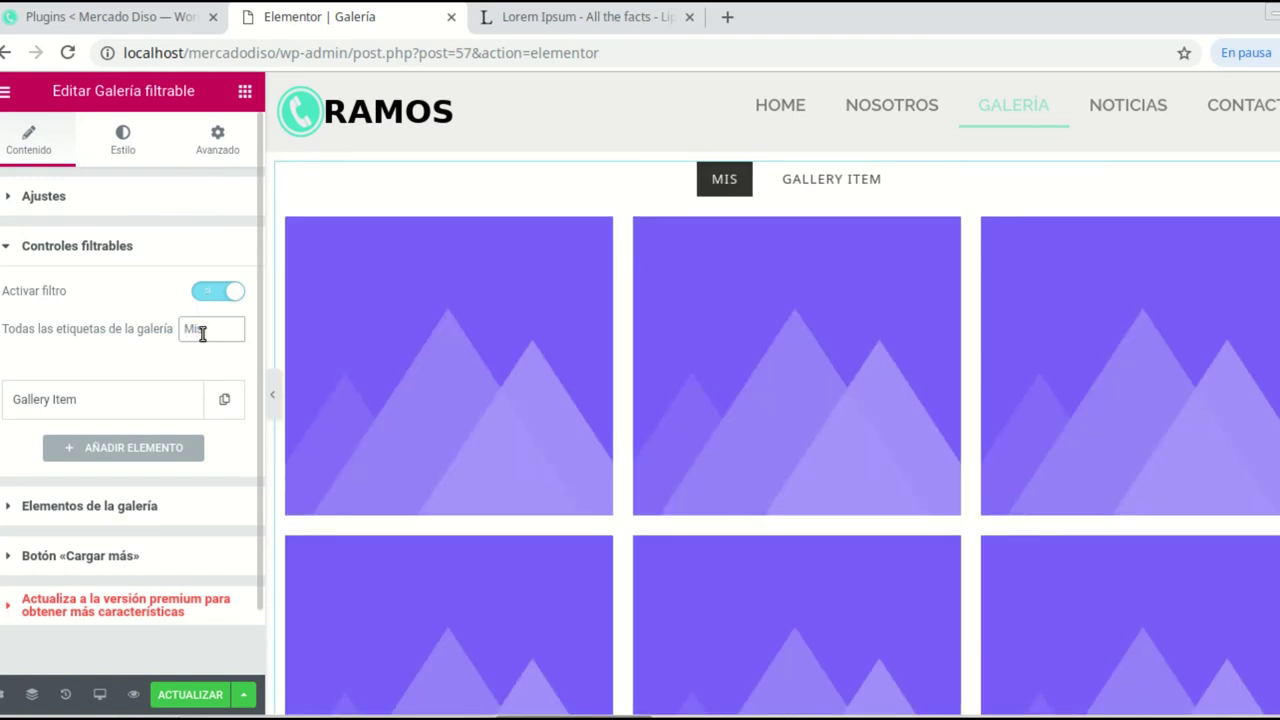
pyautogui.write(' fotos')
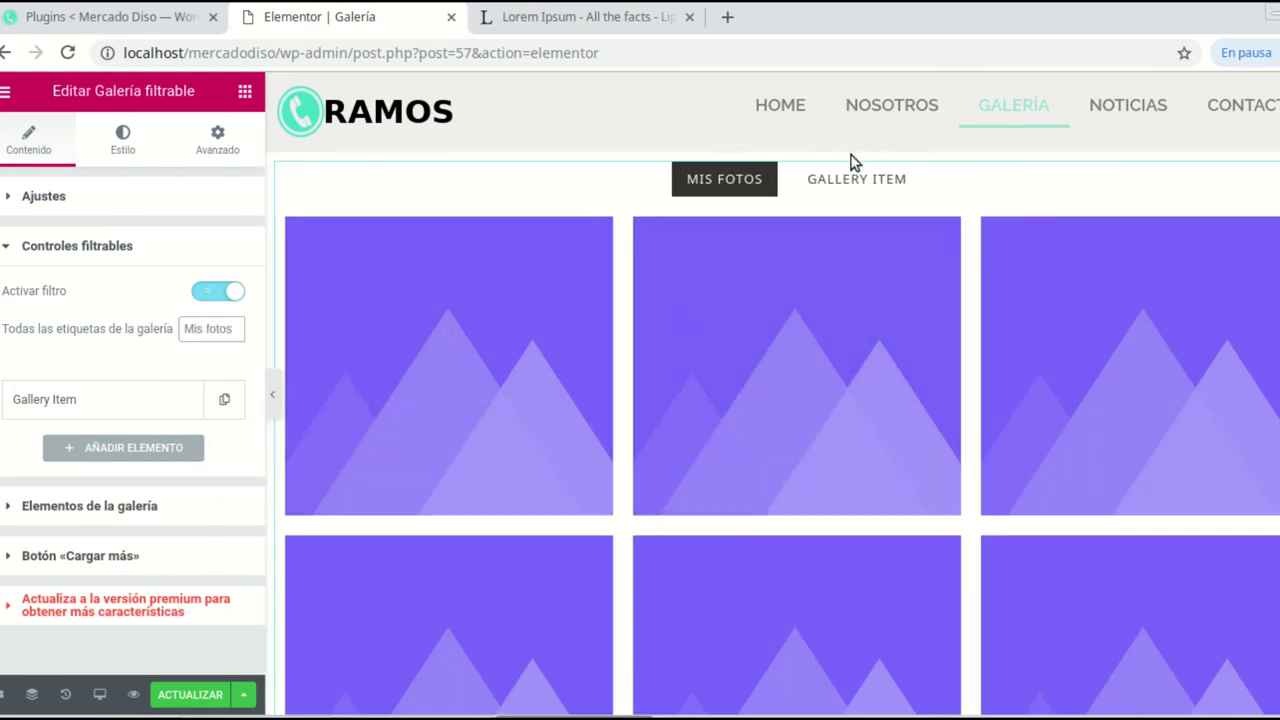
# Step: Rename the existing "Gallery Item" filter control as "mi familia"
pyautogui.moveTo(861, 251)
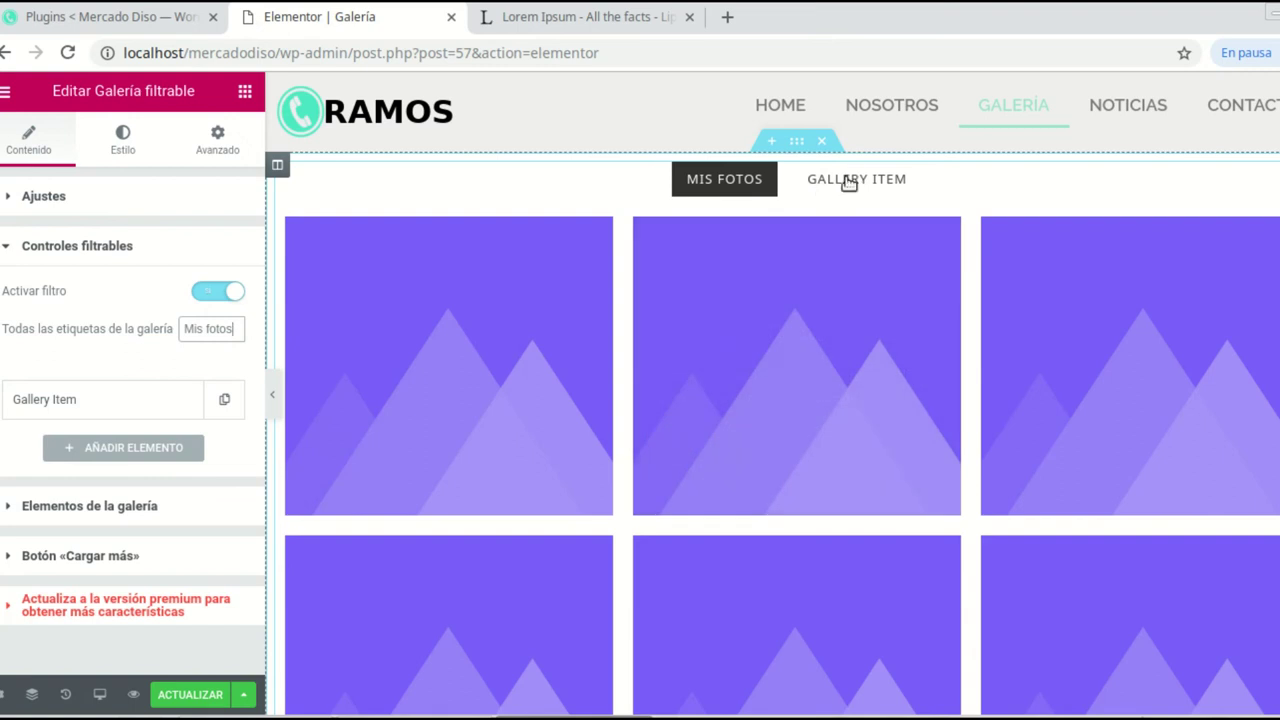
pyautogui.click(94, 402)
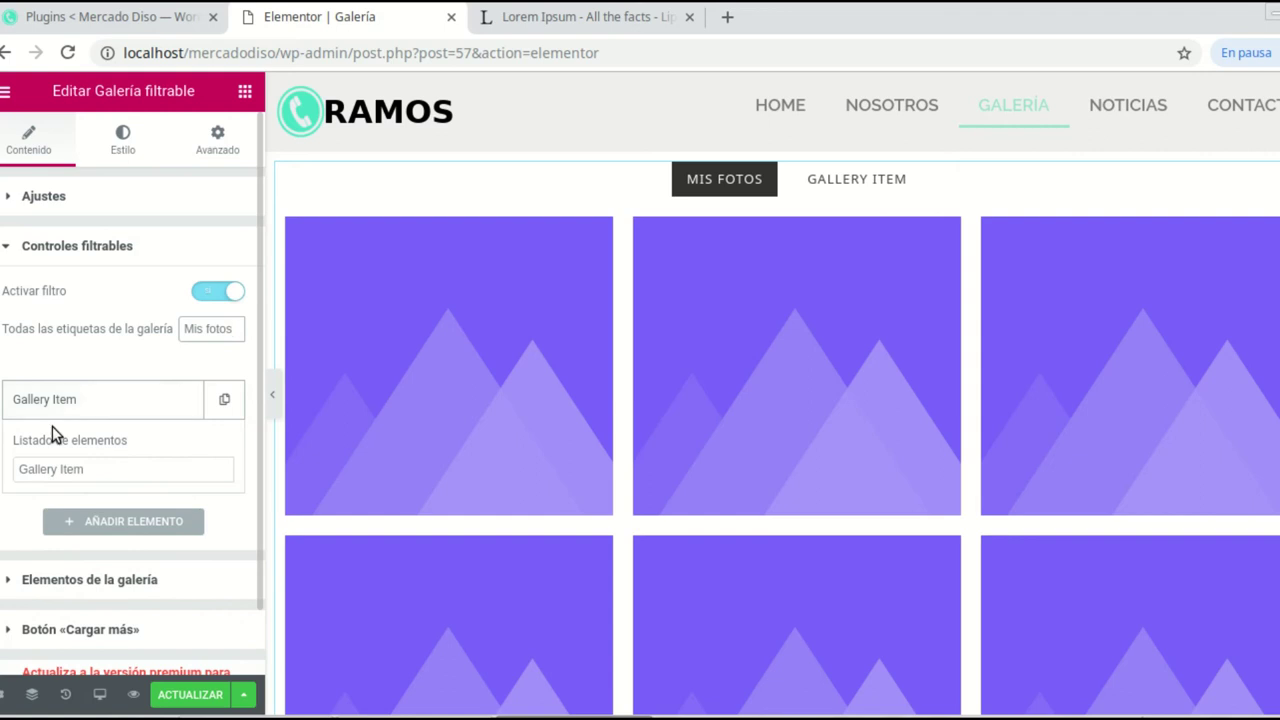
pyautogui.moveTo(94, 466); pyautogui.dragTo(12, 474)
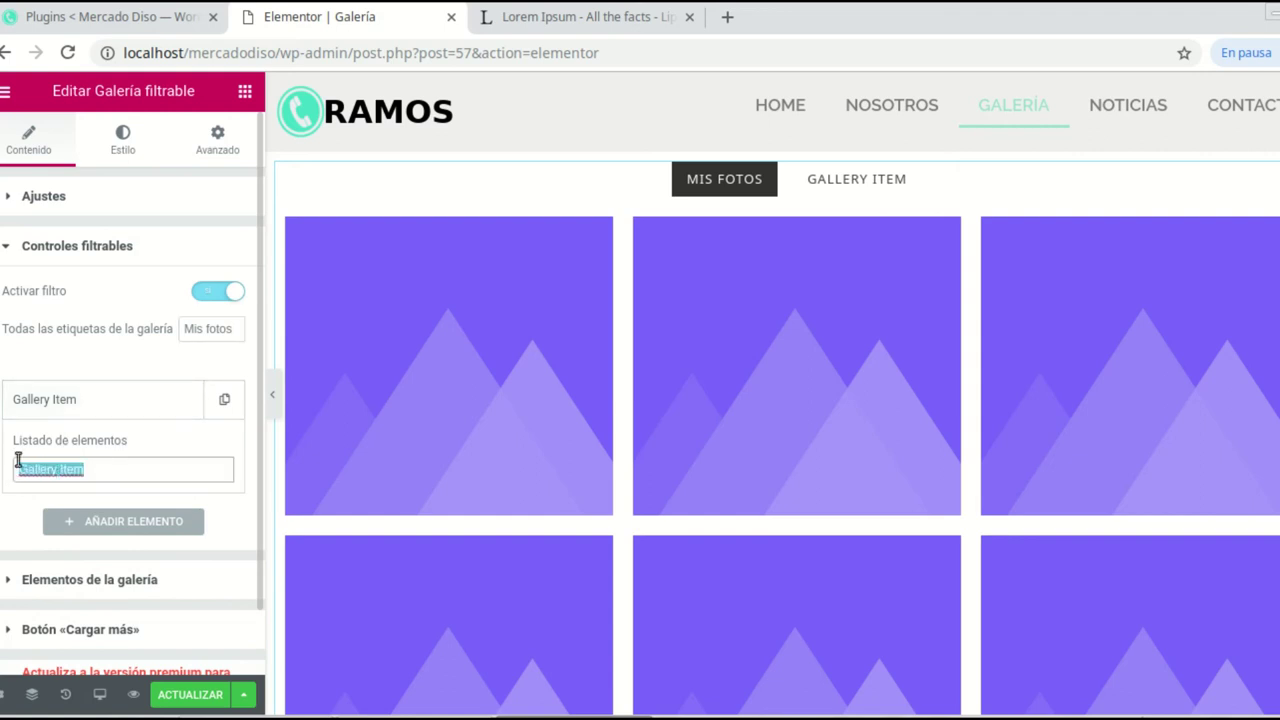
pyautogui.write('mi familia')
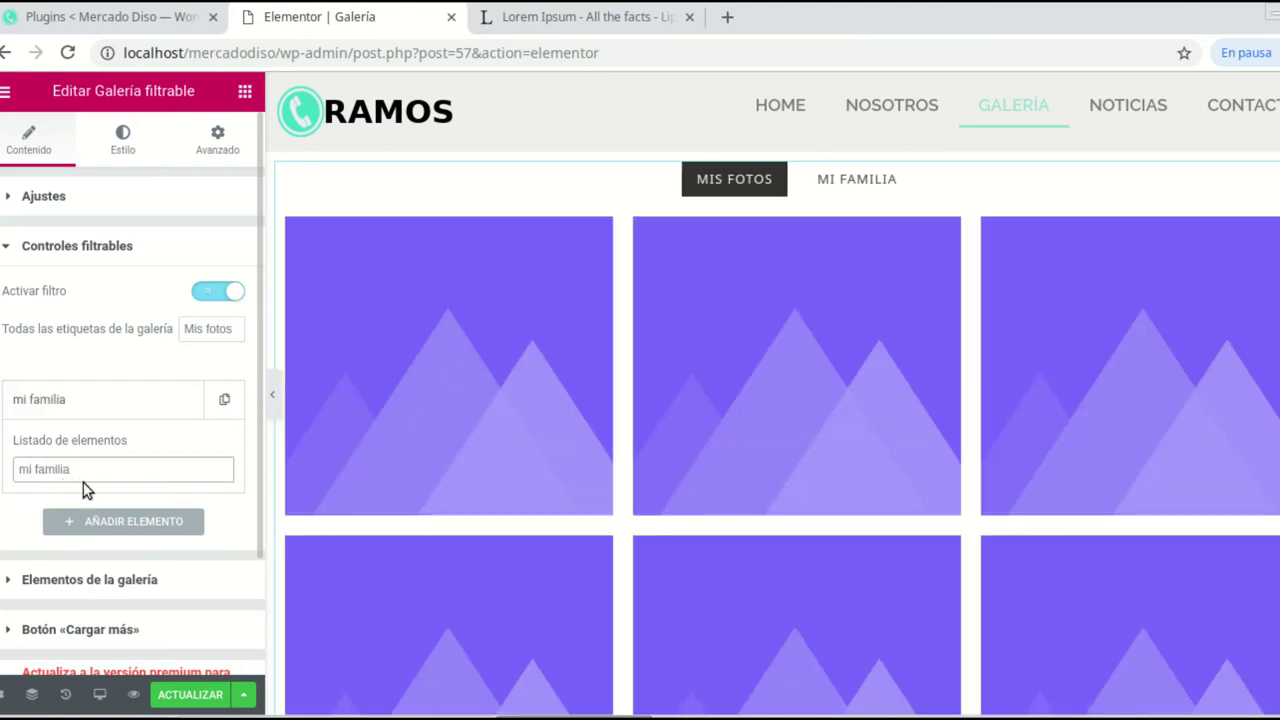
# Step: Add a second filter control to the gallery and name it "Mi trabajo"
pyautogui.click(160, 521)
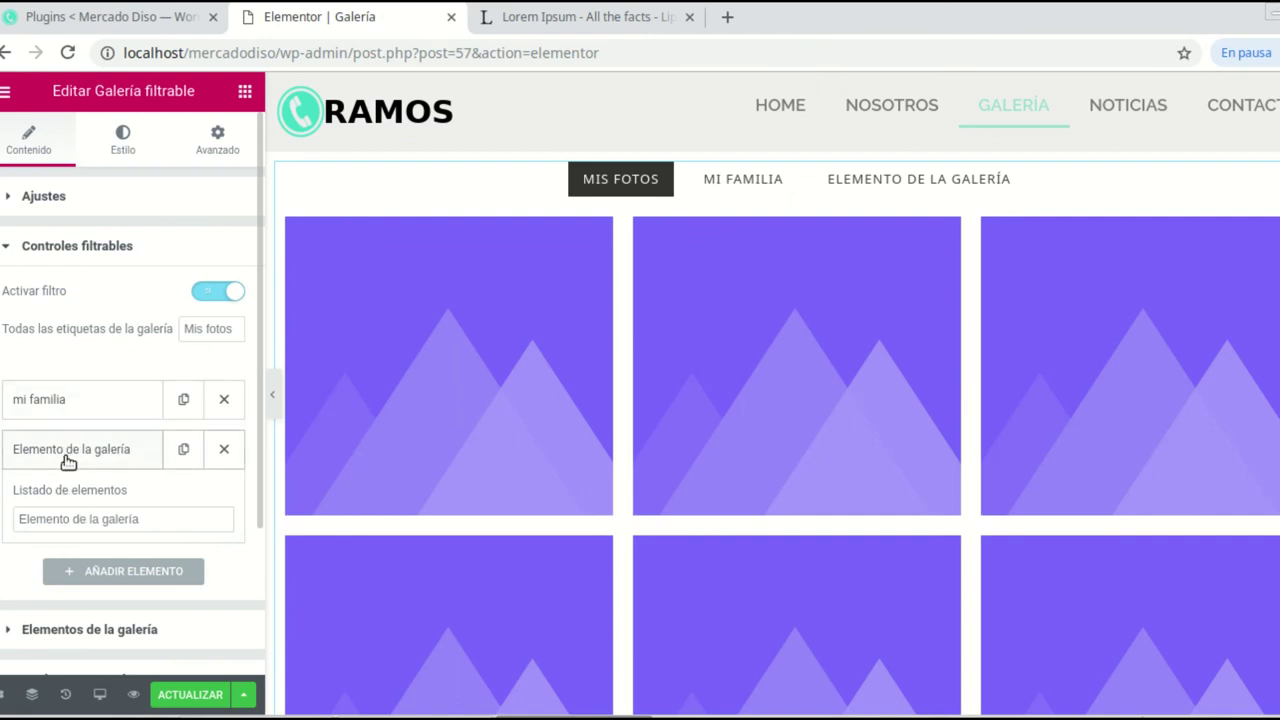
pyautogui.tripleClick(157, 520)
pyautogui.write('Mi traba')
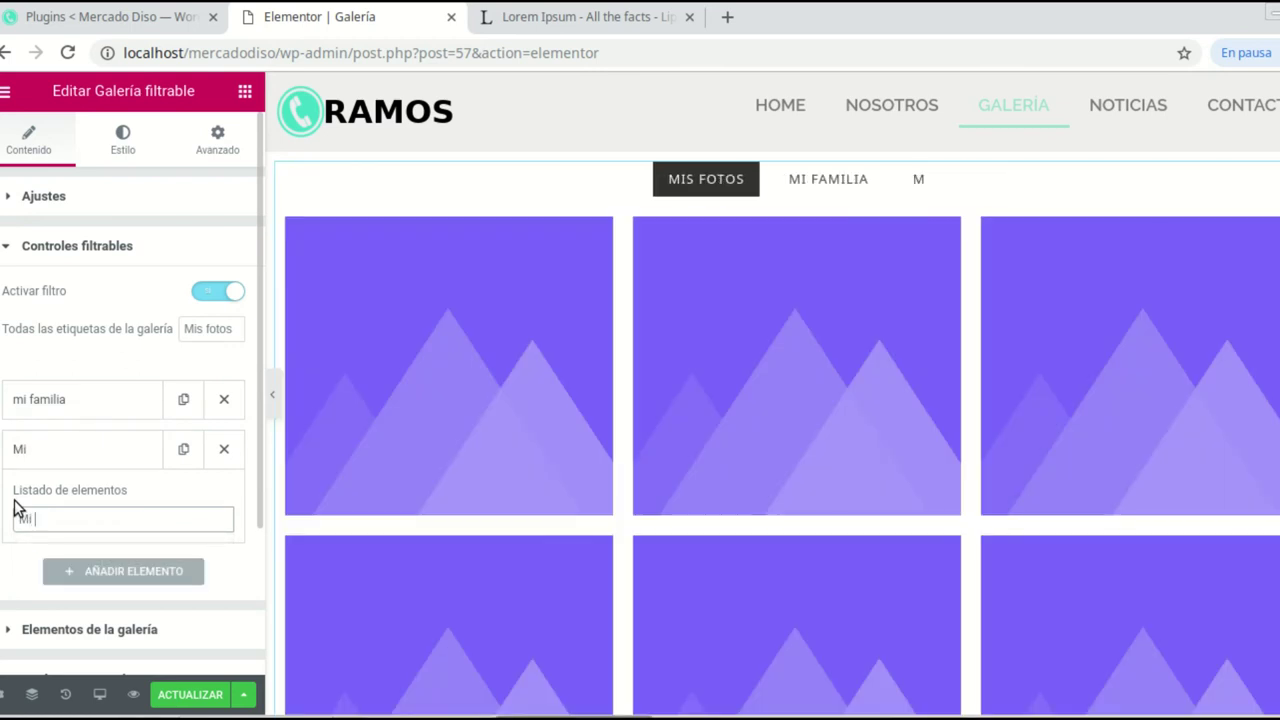
pyautogui.write('jo')
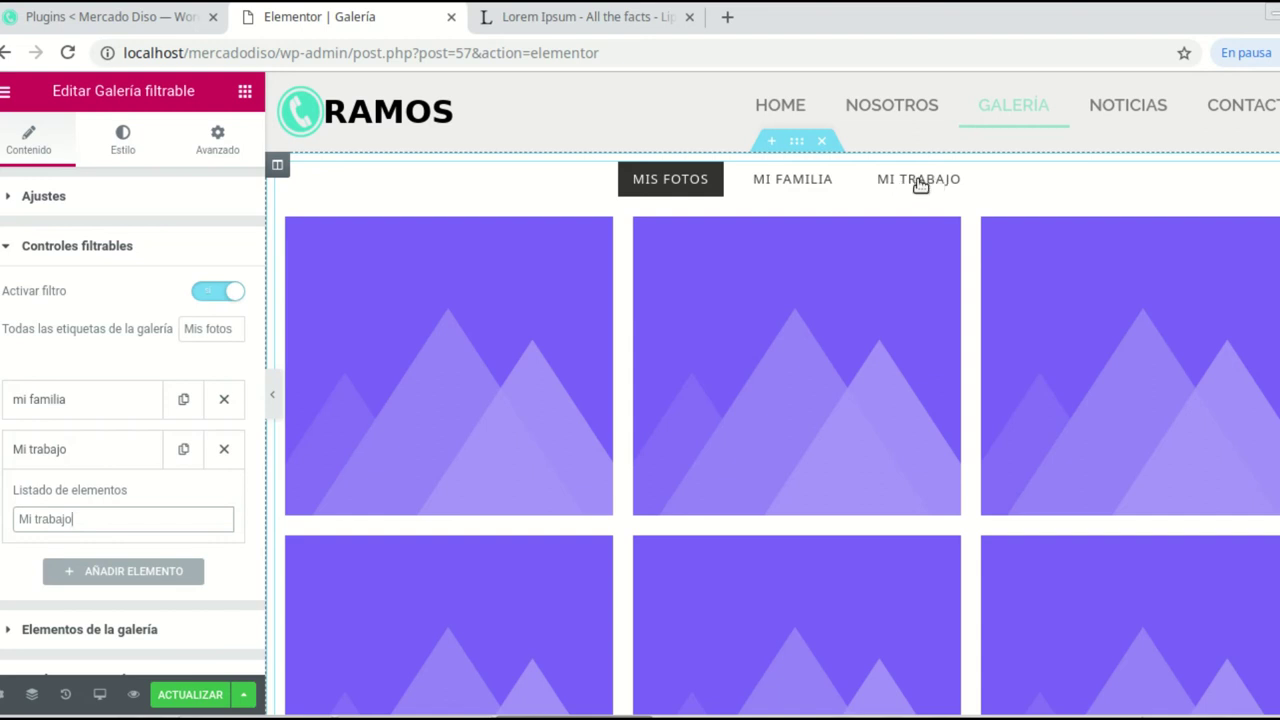
# Step: Open the Elementos de la galería settings and compare the listed items with the placeholder tiles on the page
pyautogui.moveTo(1204, 334)
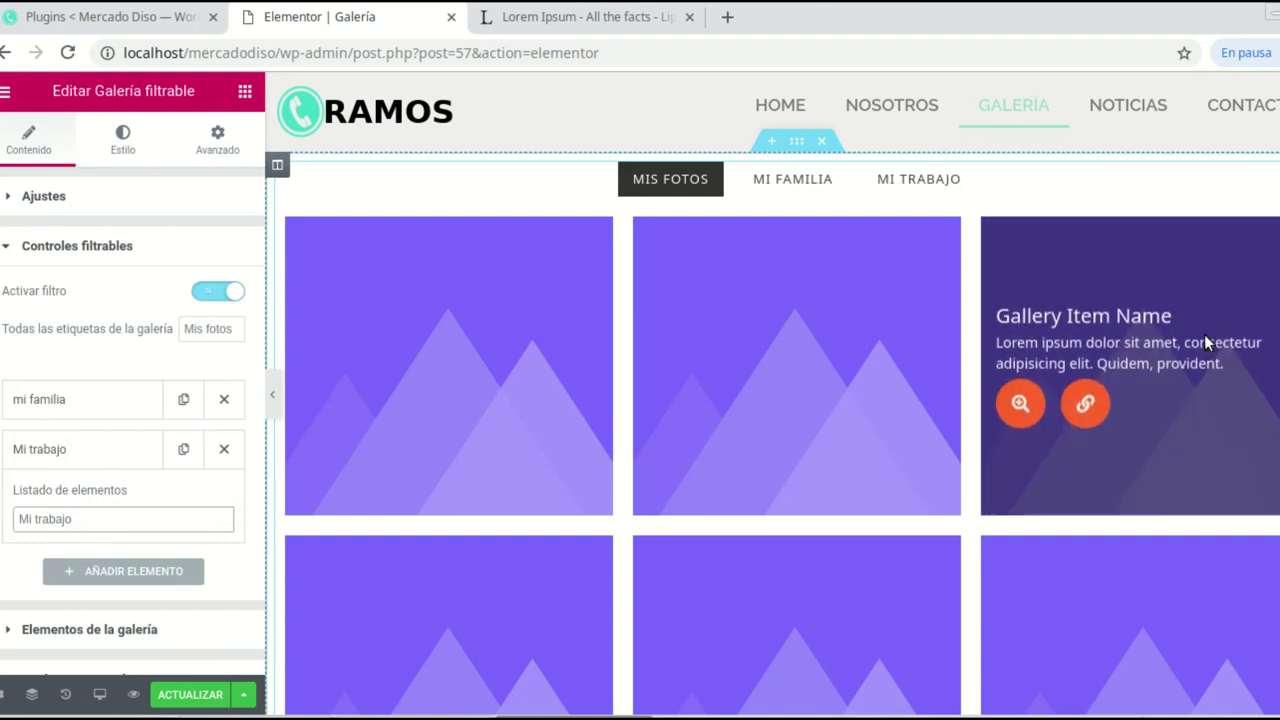
pyautogui.moveTo(862, 336)
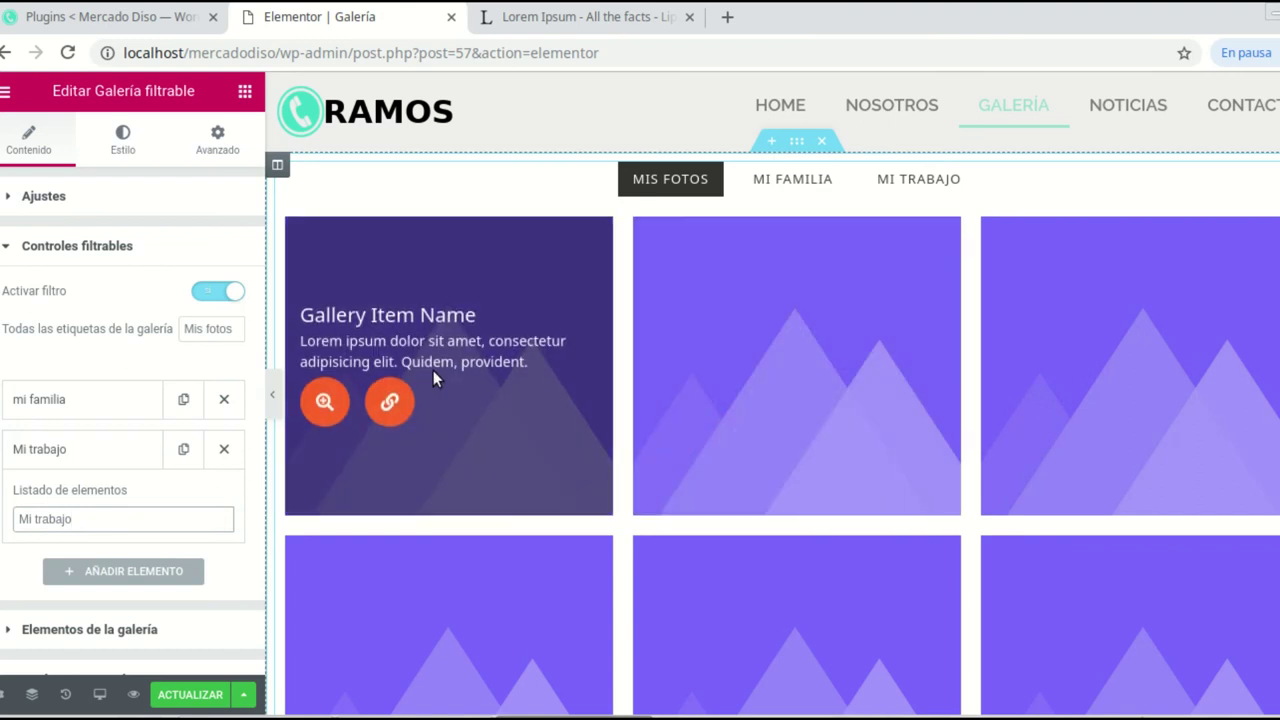
pyautogui.scroll(-1, 445, 358)
pyautogui.scroll(-3, 163, 434)
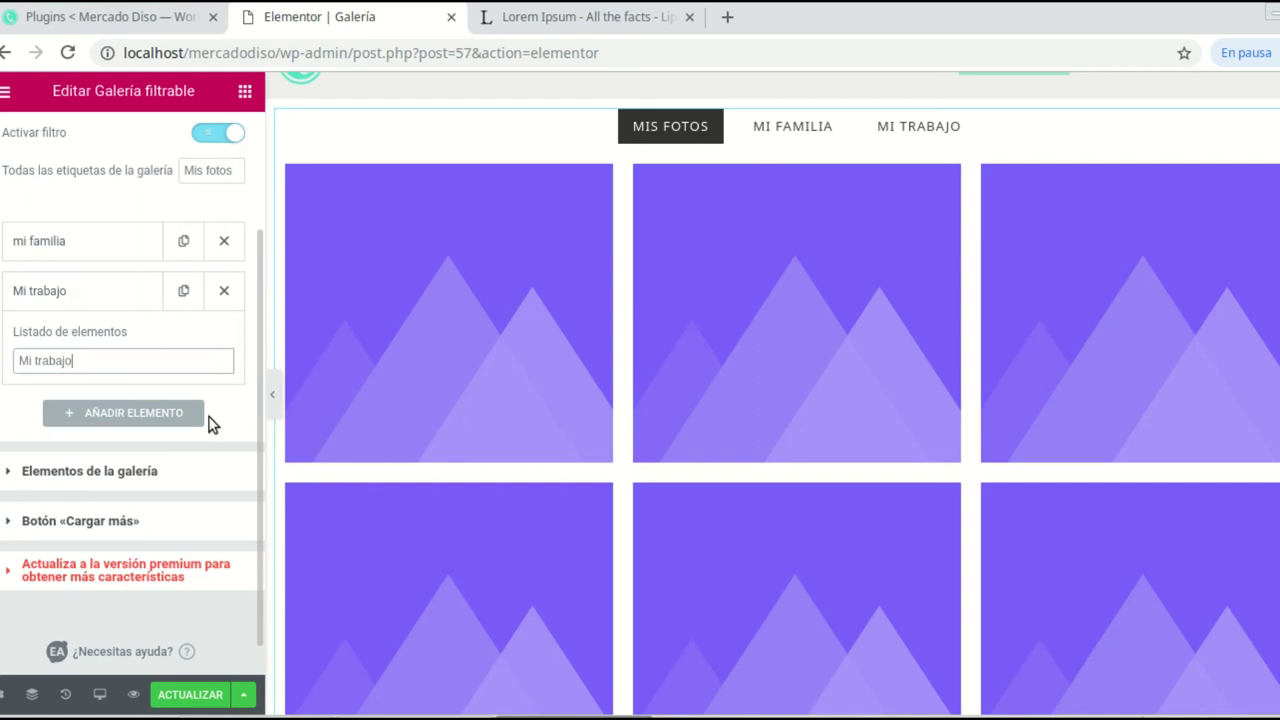
pyautogui.scroll(-1, 185, 498)
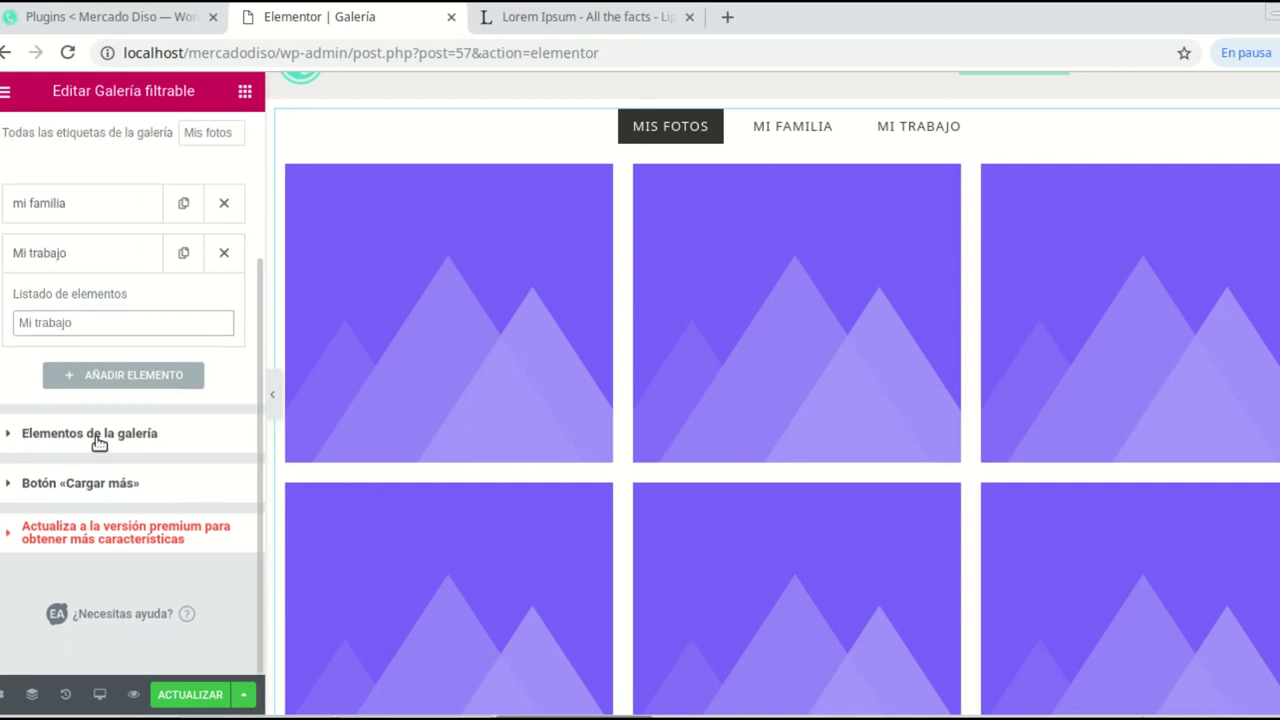
pyautogui.click(22, 441)
pyautogui.click(22, 441)
pyautogui.scroll(-3, 143, 331)
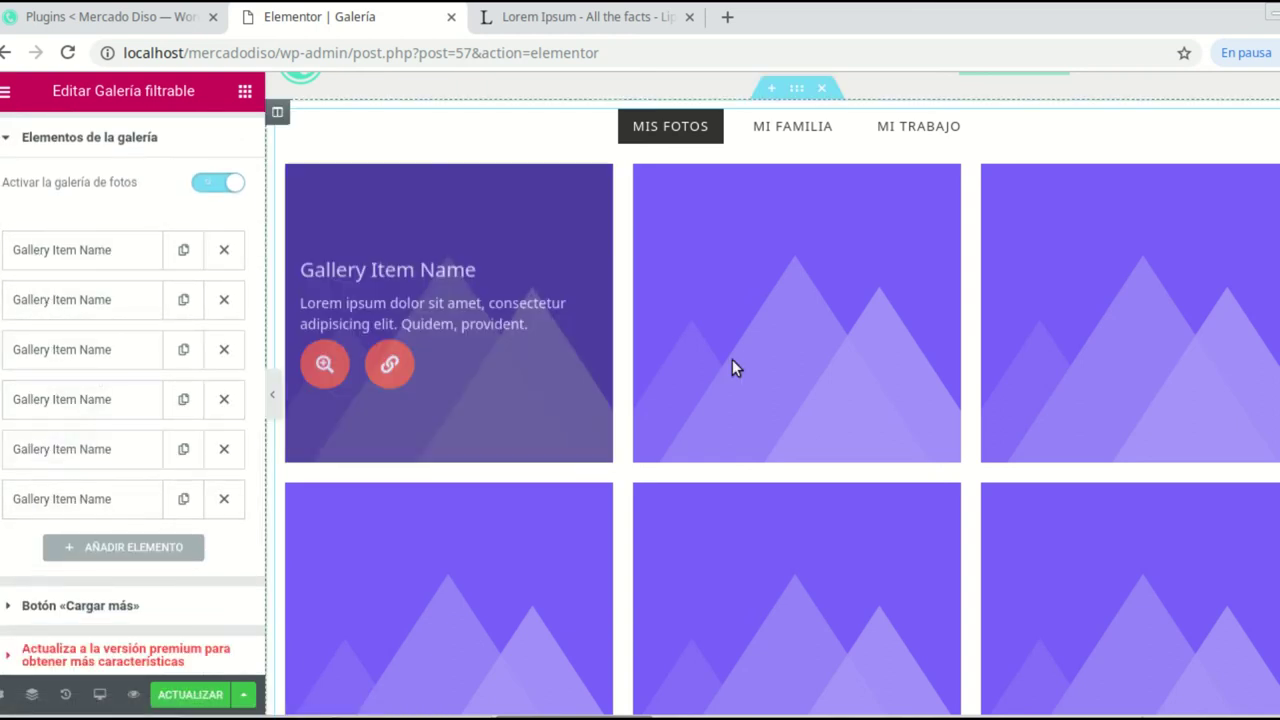
pyautogui.scroll(-2, 1124, 401)
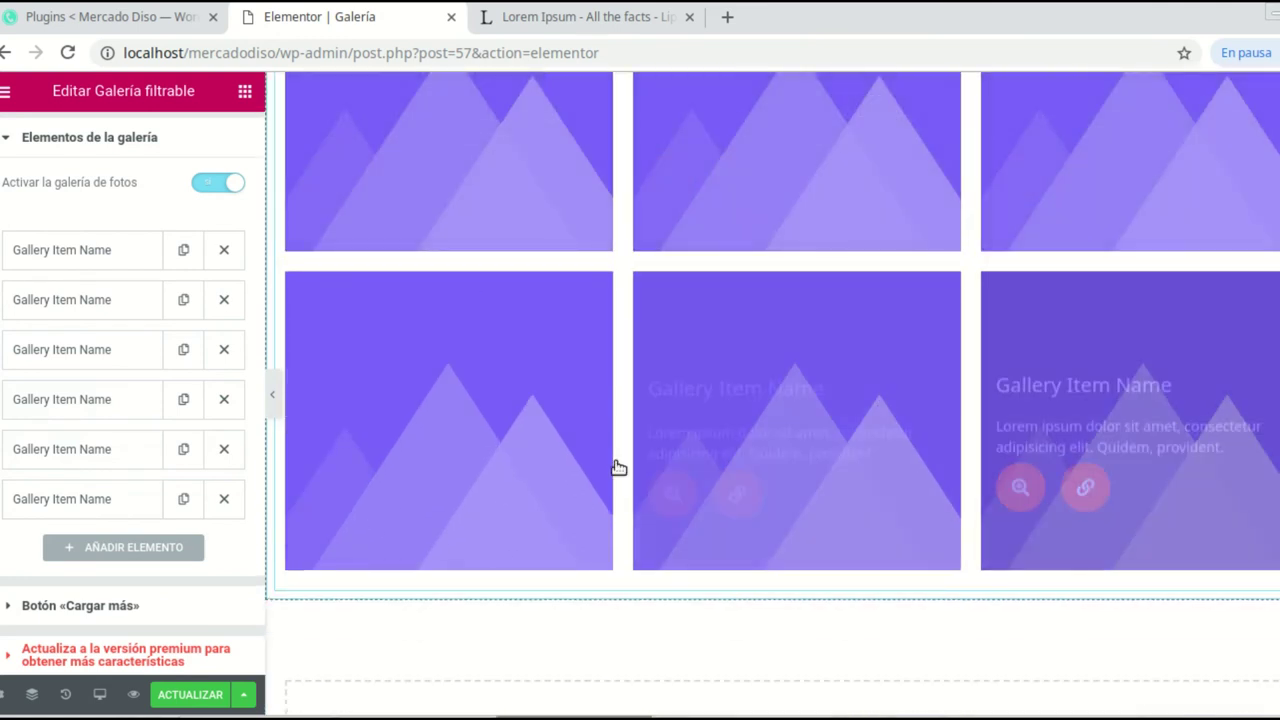
pyautogui.scroll(2, 1210, 200)
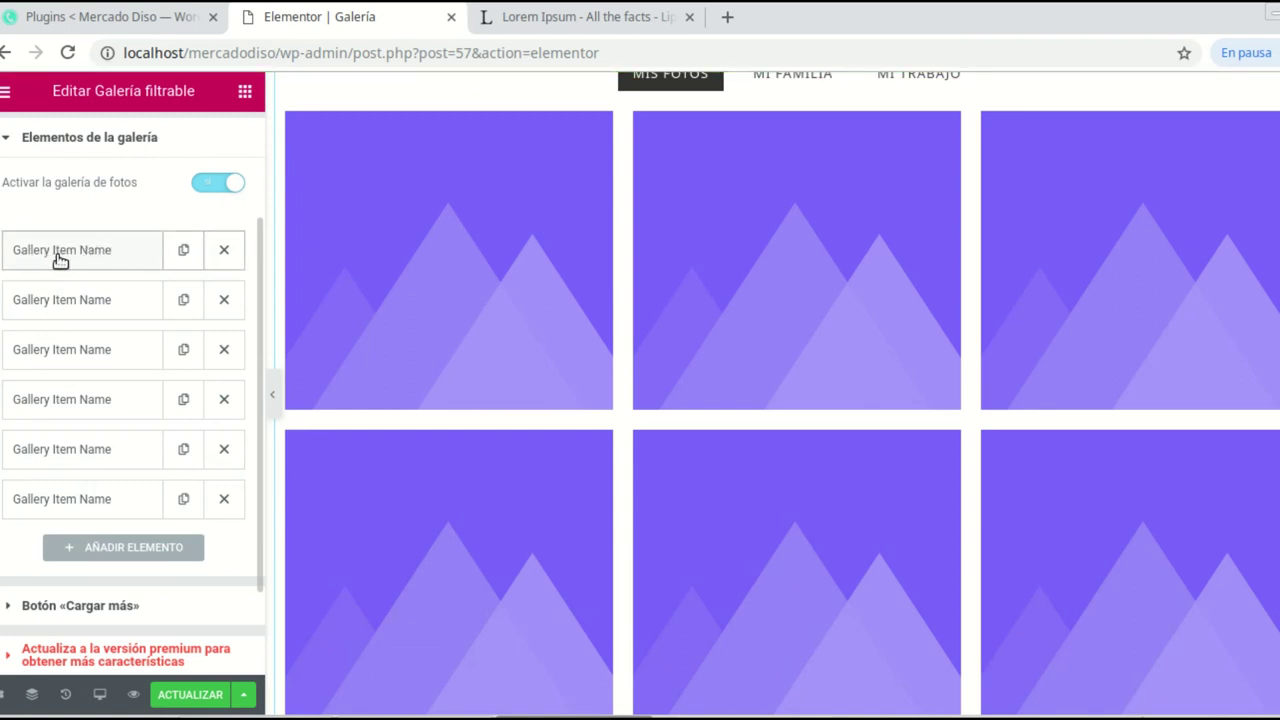
# Step: Open the first gallery item, review its options and description text, and set its Nombre del elemento to "Nombre 1"
pyautogui.click(96, 259)
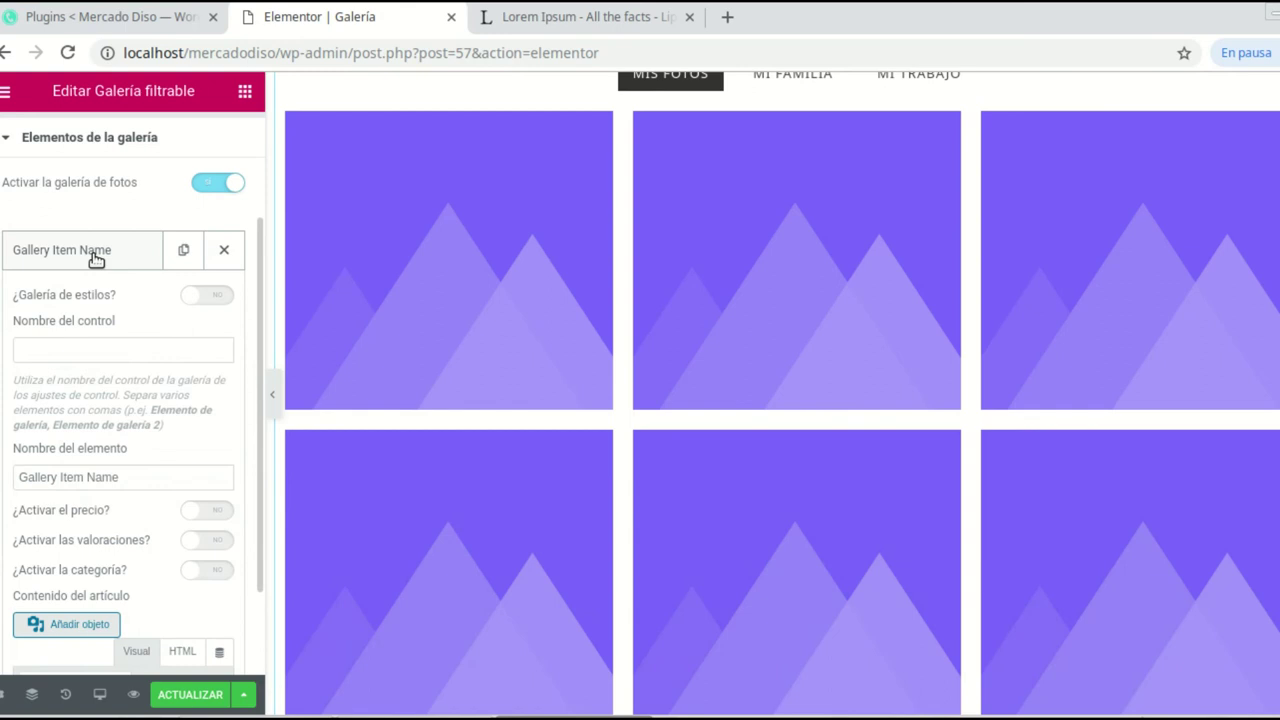
pyautogui.scroll(-1, 128, 287)
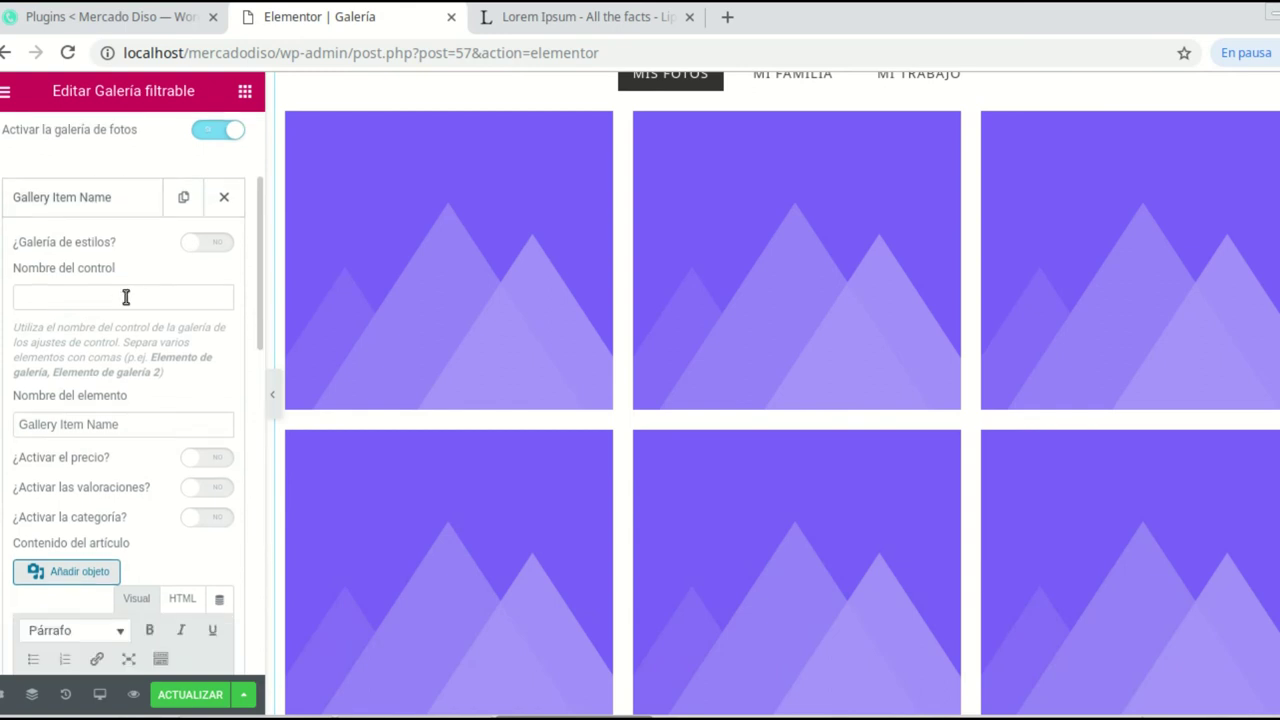
pyautogui.scroll(-2, 131, 360)
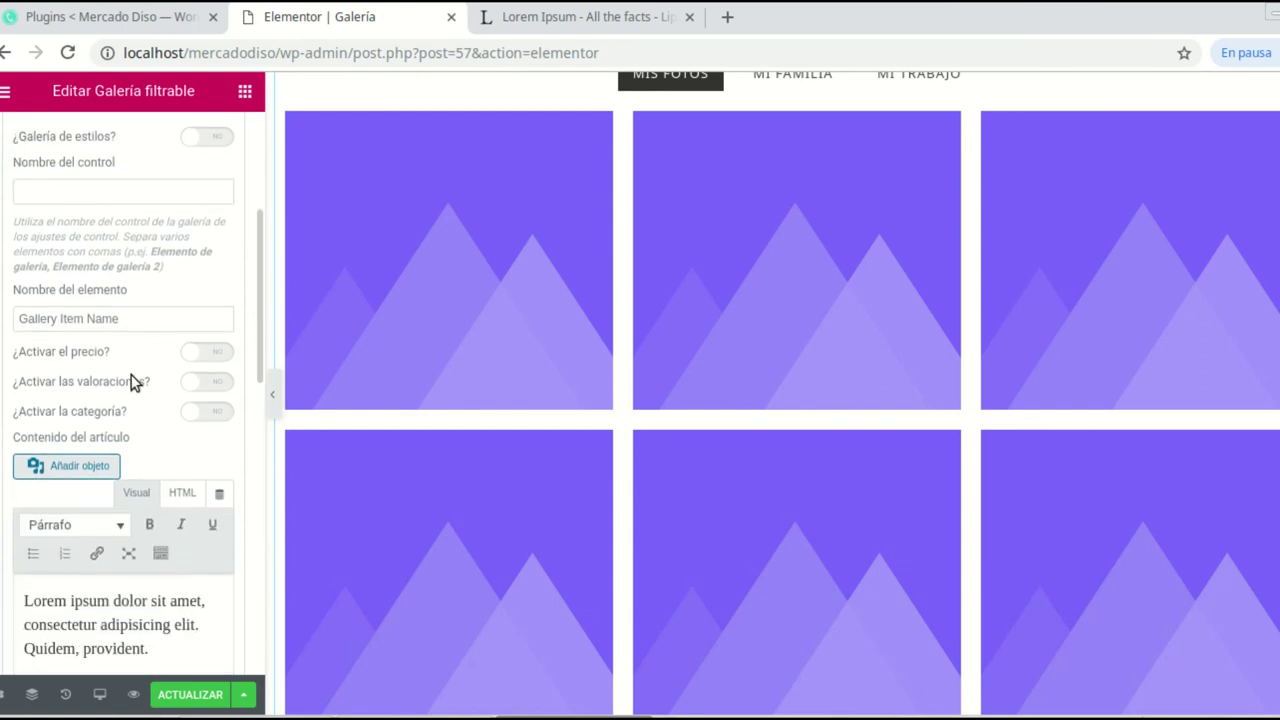
pyautogui.scroll(-2, 128, 402)
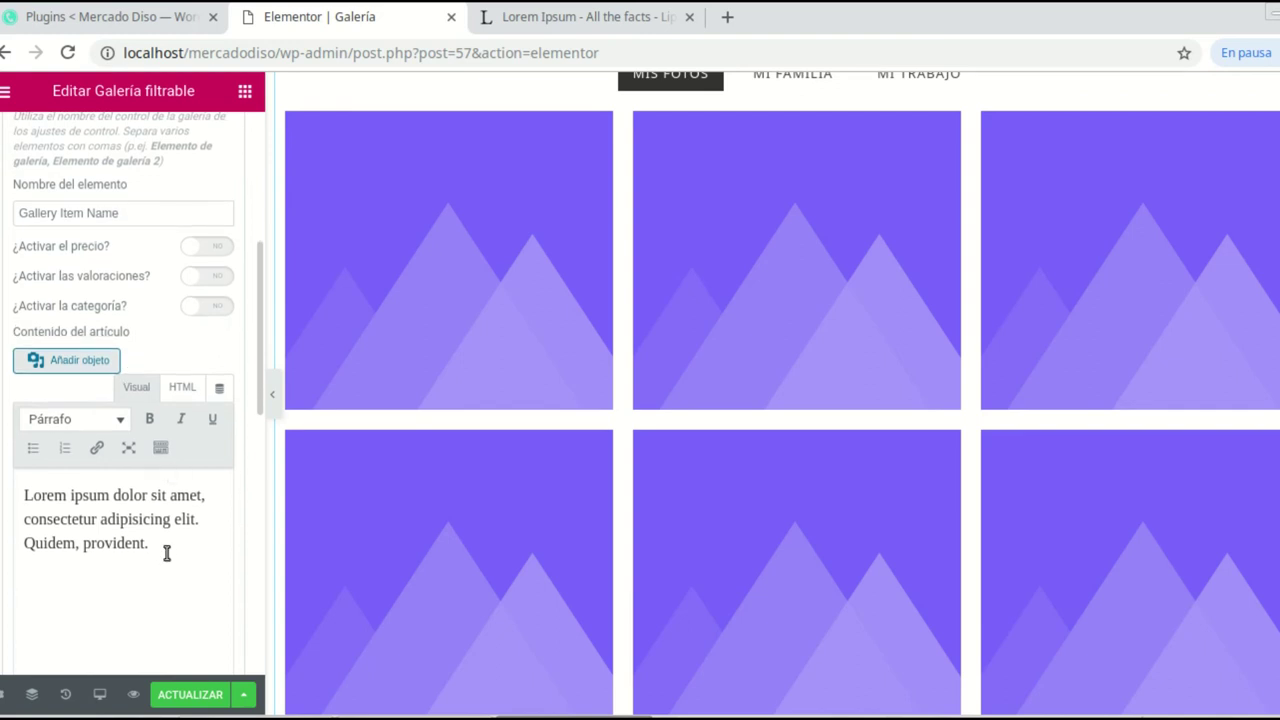
pyautogui.moveTo(159, 546); pyautogui.dragTo(29, 500)
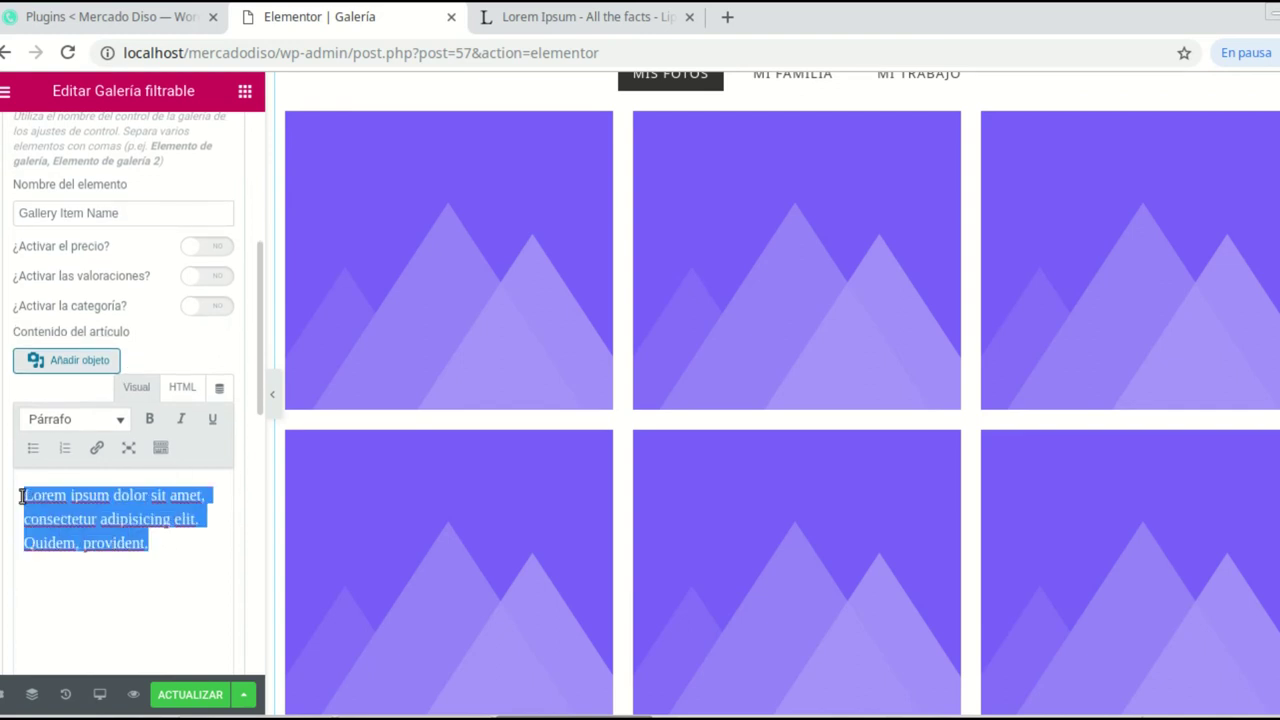
pyautogui.moveTo(443, 194)
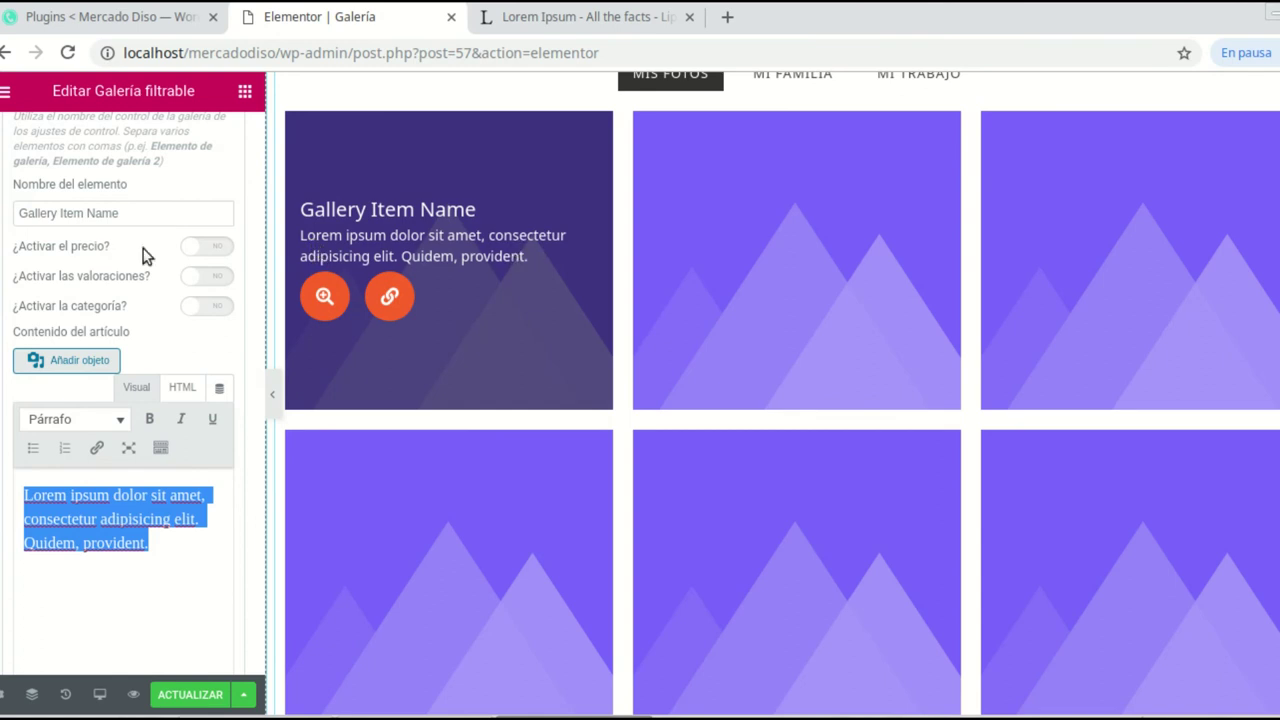
pyautogui.click(146, 215)
pyautogui.moveTo(123, 215); pyautogui.dragTo(37, 211)
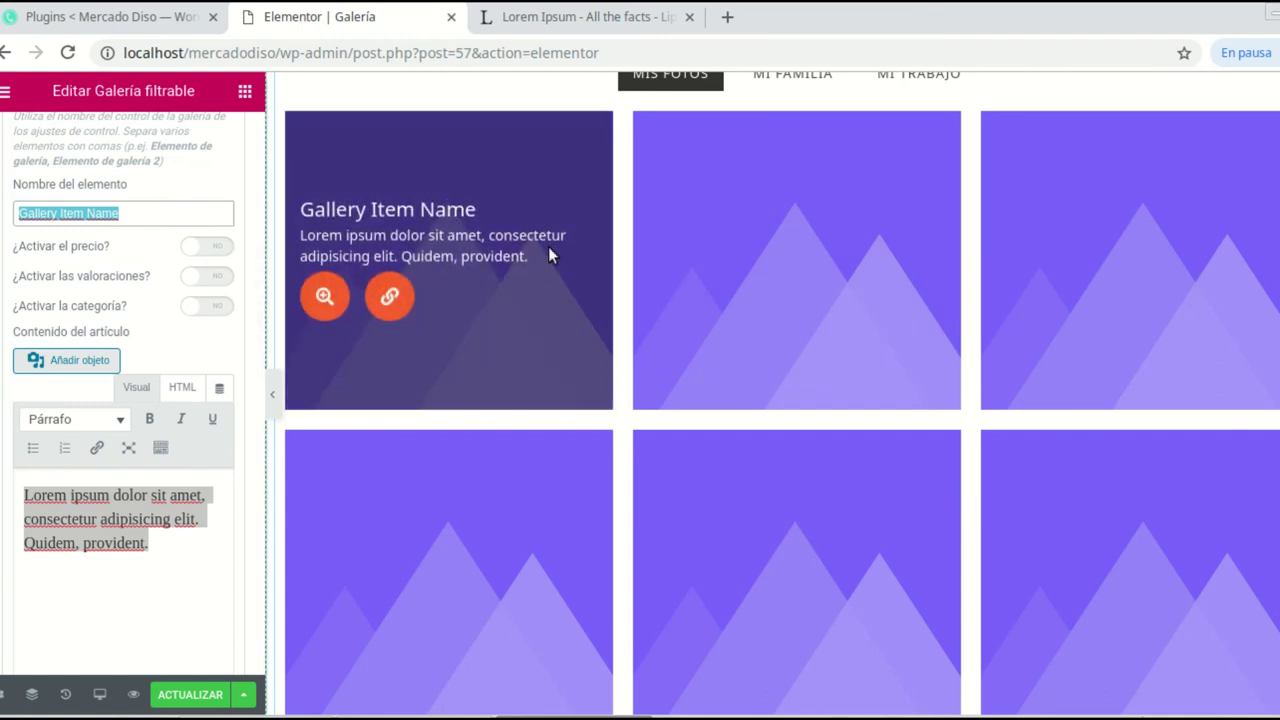
pyautogui.scroll(2, 551, 251)
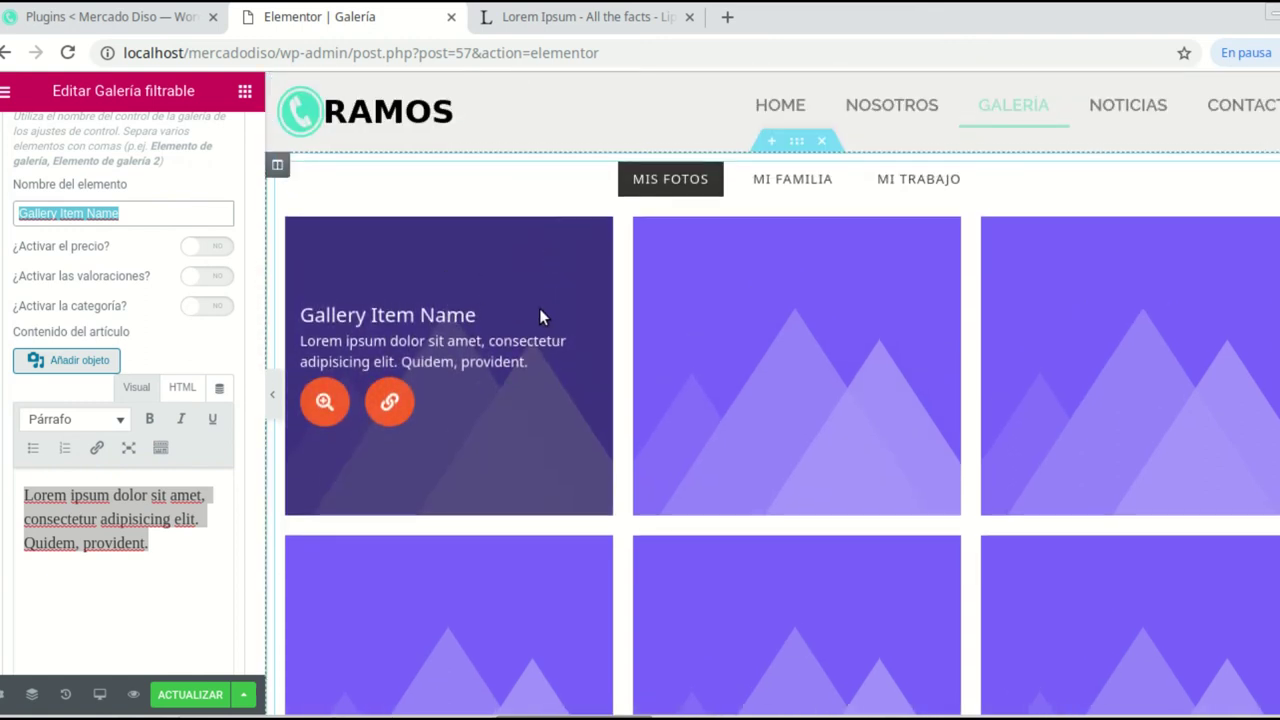
pyautogui.write('Nombre 1')
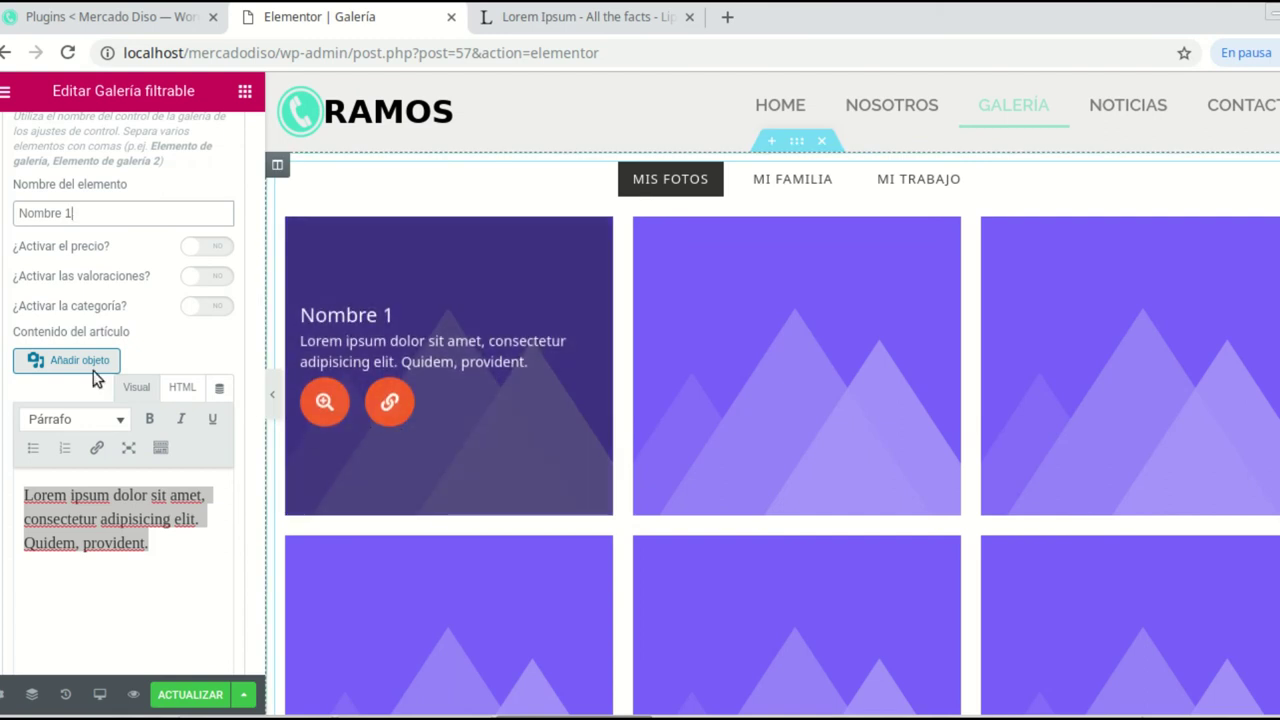
# Step: Replace the first gallery item's placeholder image with the guitarist photo Selección_199.png from the media library
pyautogui.scroll(-1, 207, 413)
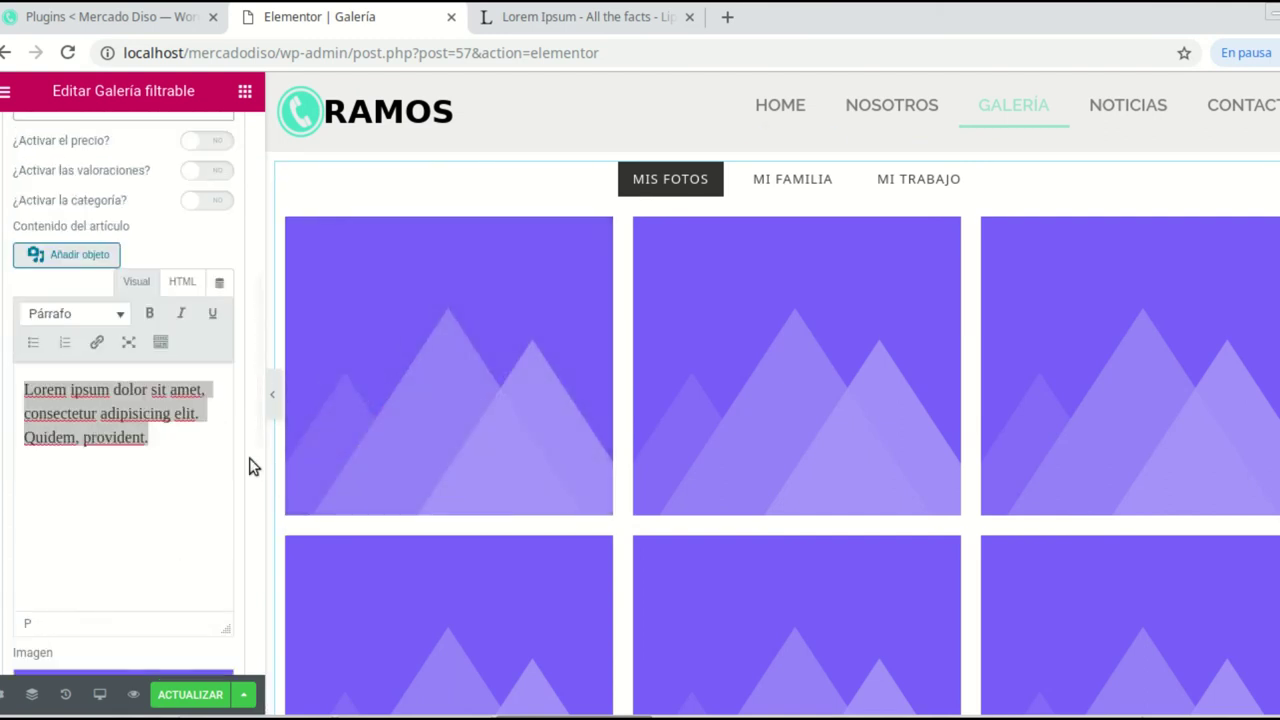
pyautogui.scroll(-2, 251, 465)
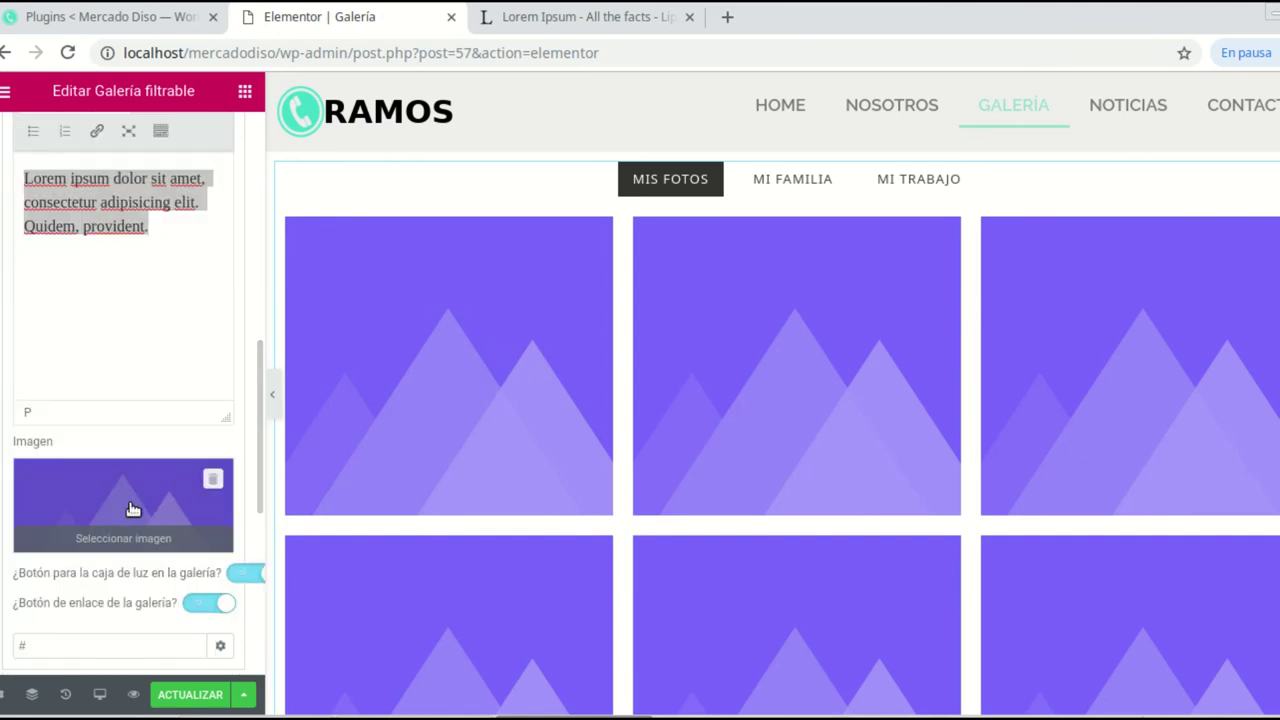
pyautogui.click(133, 510)
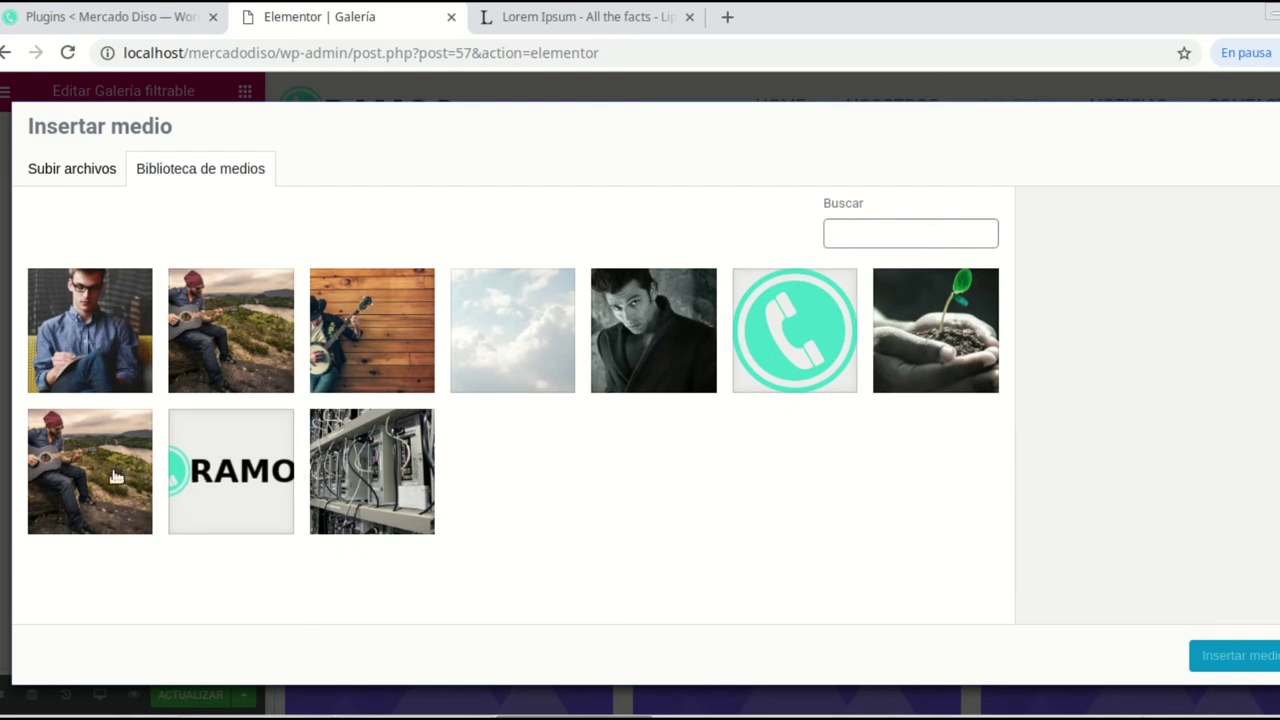
pyautogui.click(66, 465)
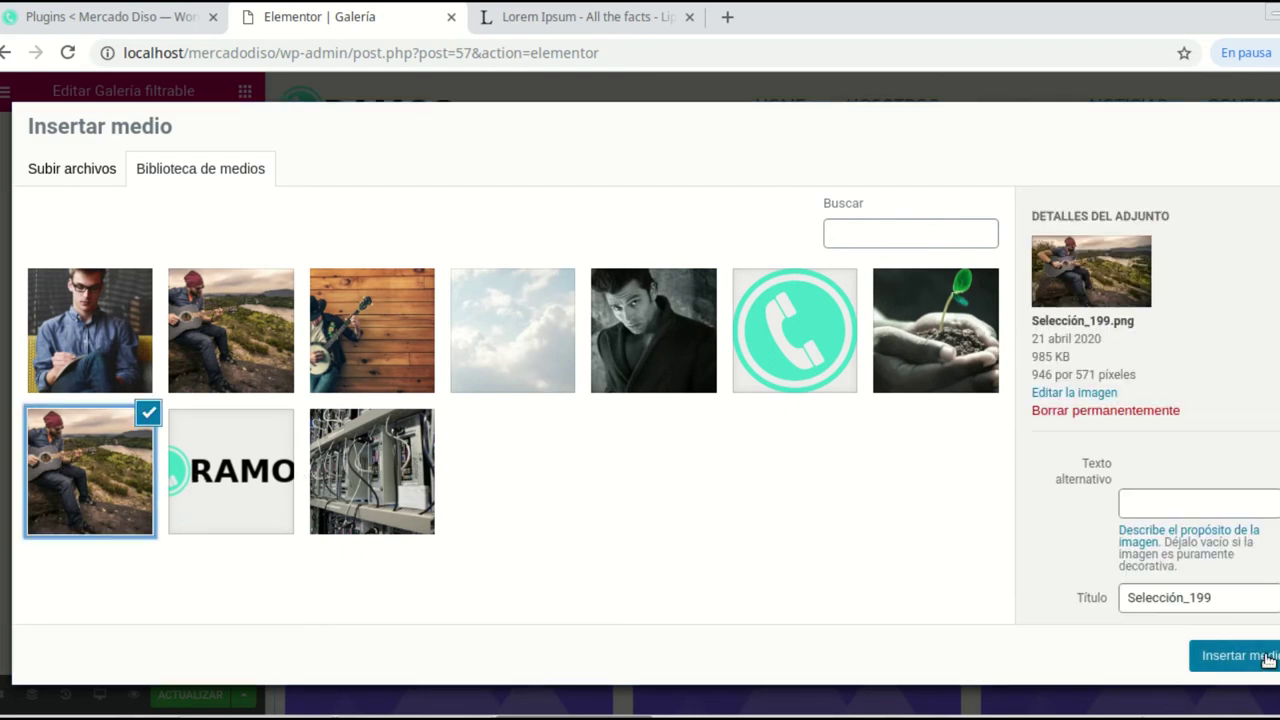
pyautogui.click(1235, 655)
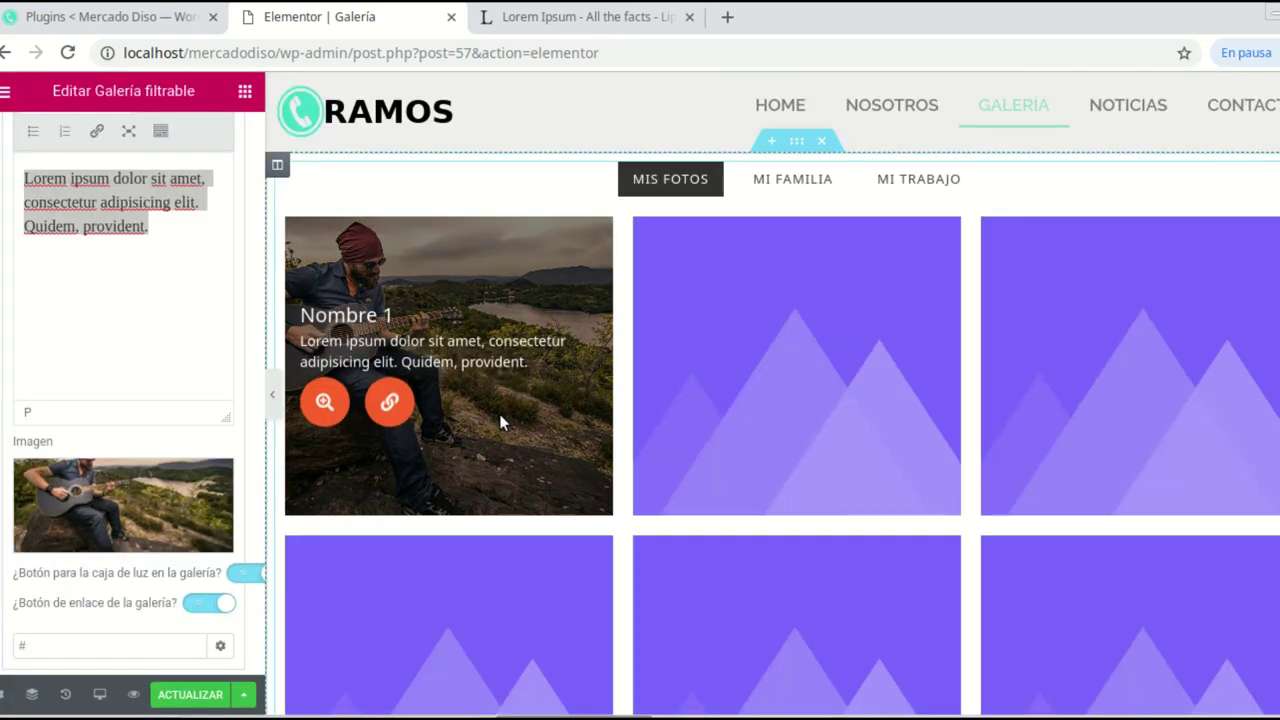
# Step: Append "Gallery Item Name" to the end of the first gallery item's description text
pyautogui.click(54, 374)
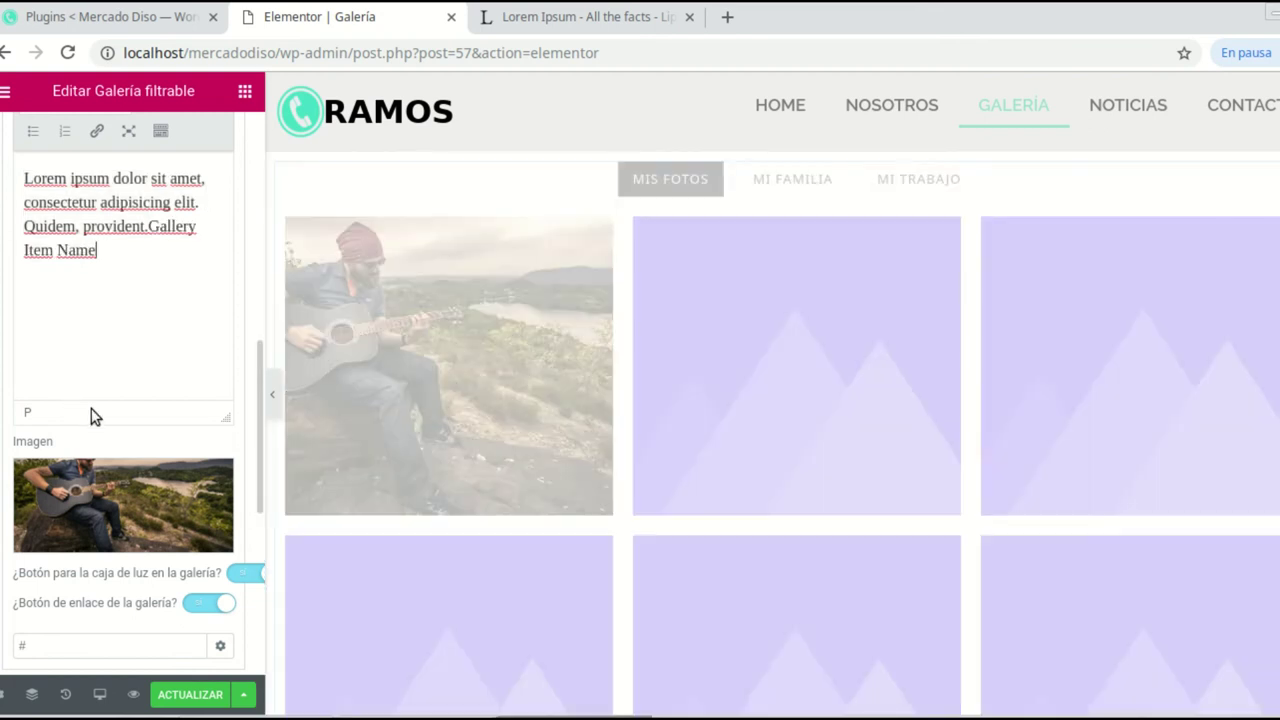
pyautogui.scroll(-4, 249, 423)
pyautogui.scroll(2, 150, 423)
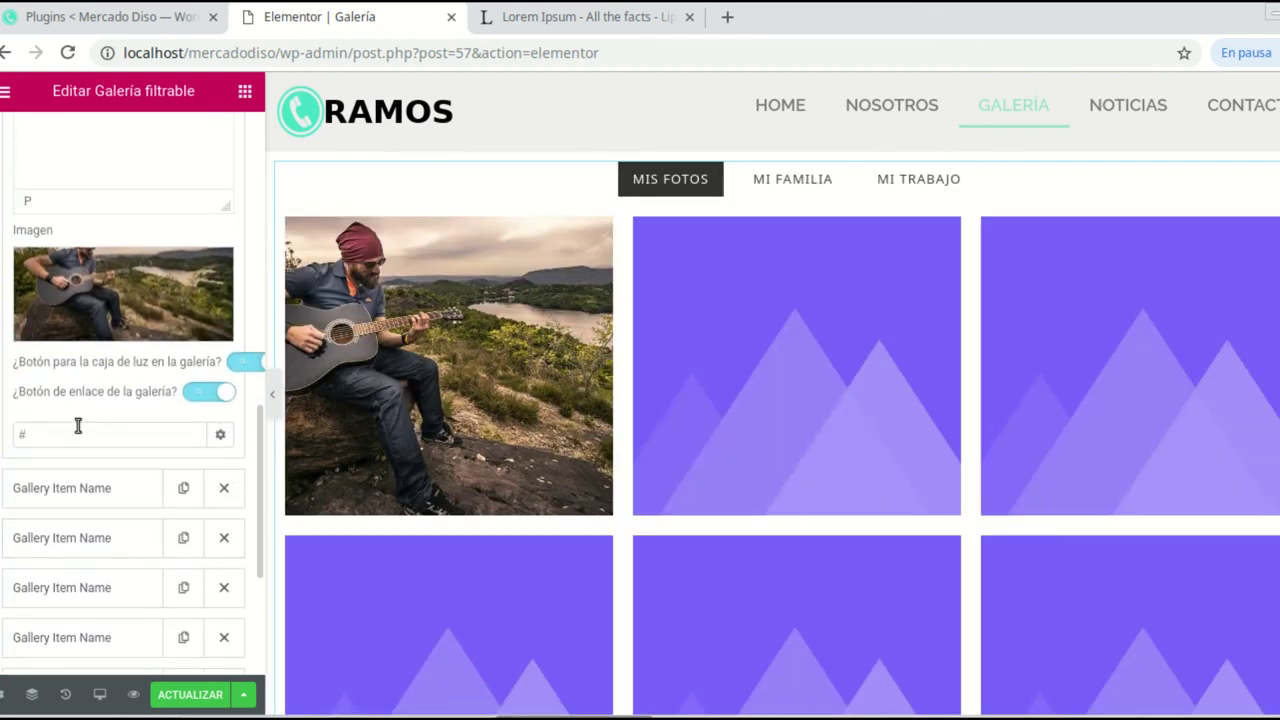
pyautogui.moveTo(369, 388)
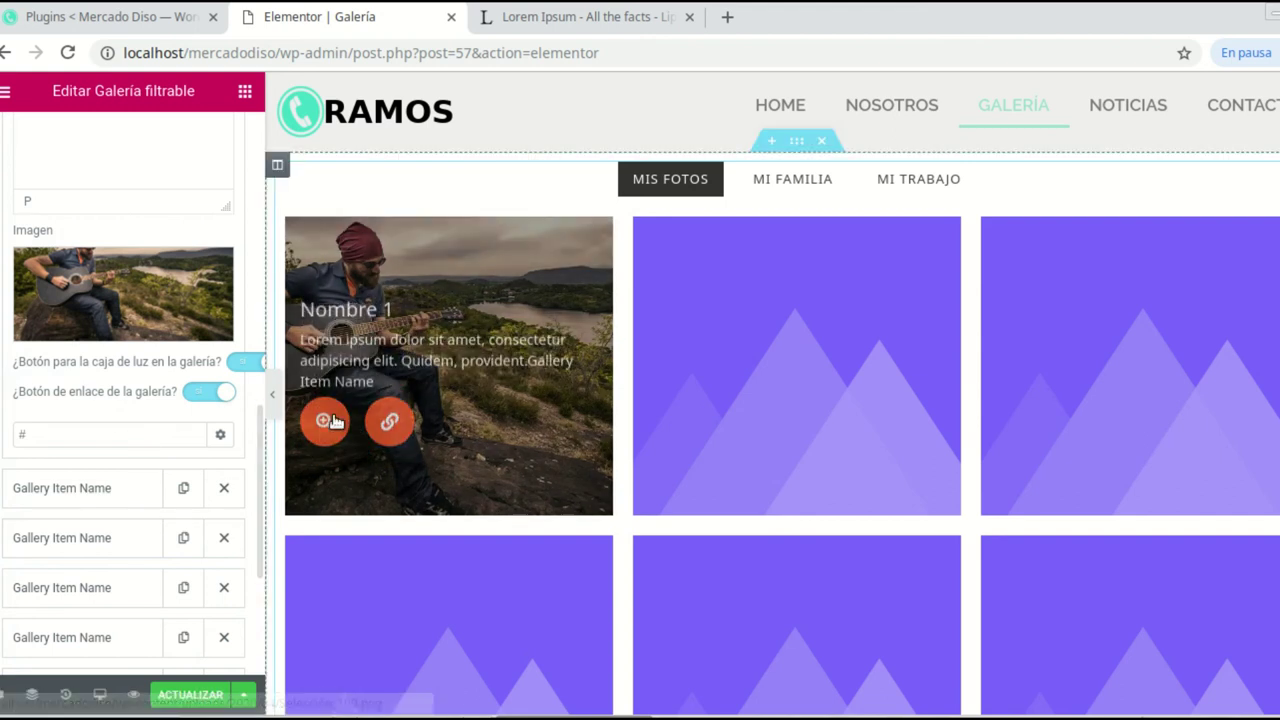
pyautogui.click(22, 431)
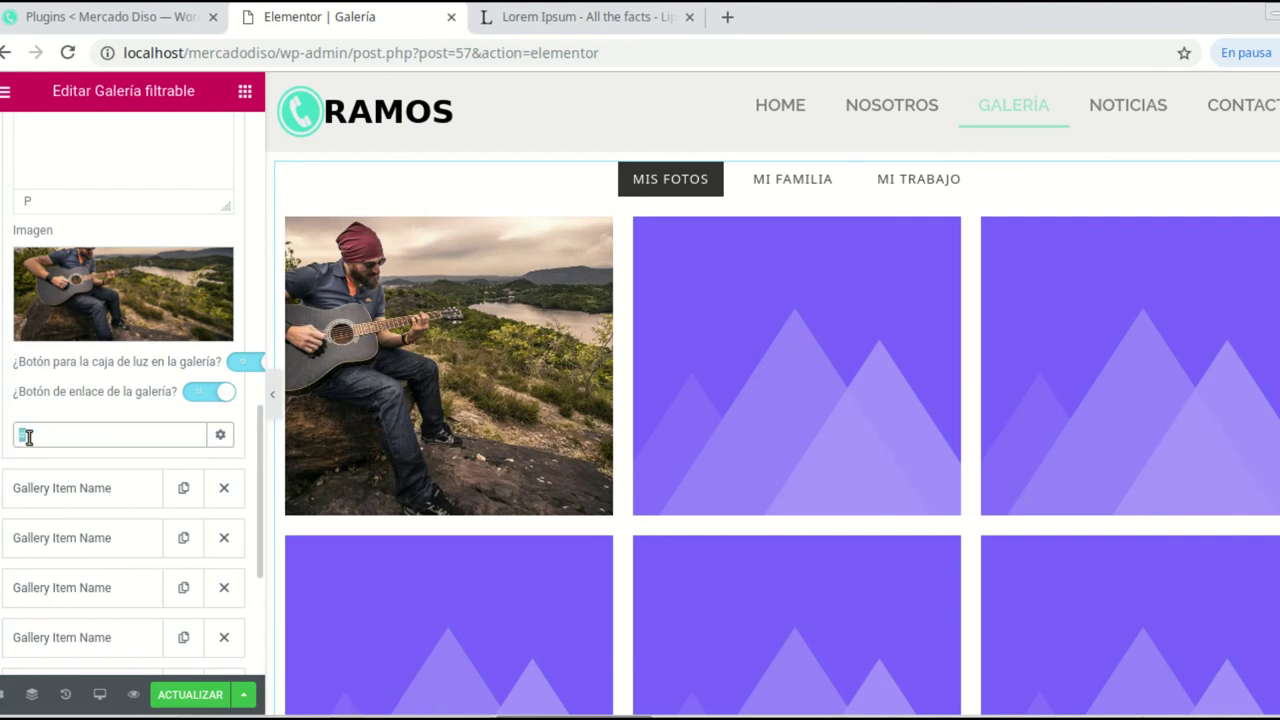
pyautogui.moveTo(366, 431)
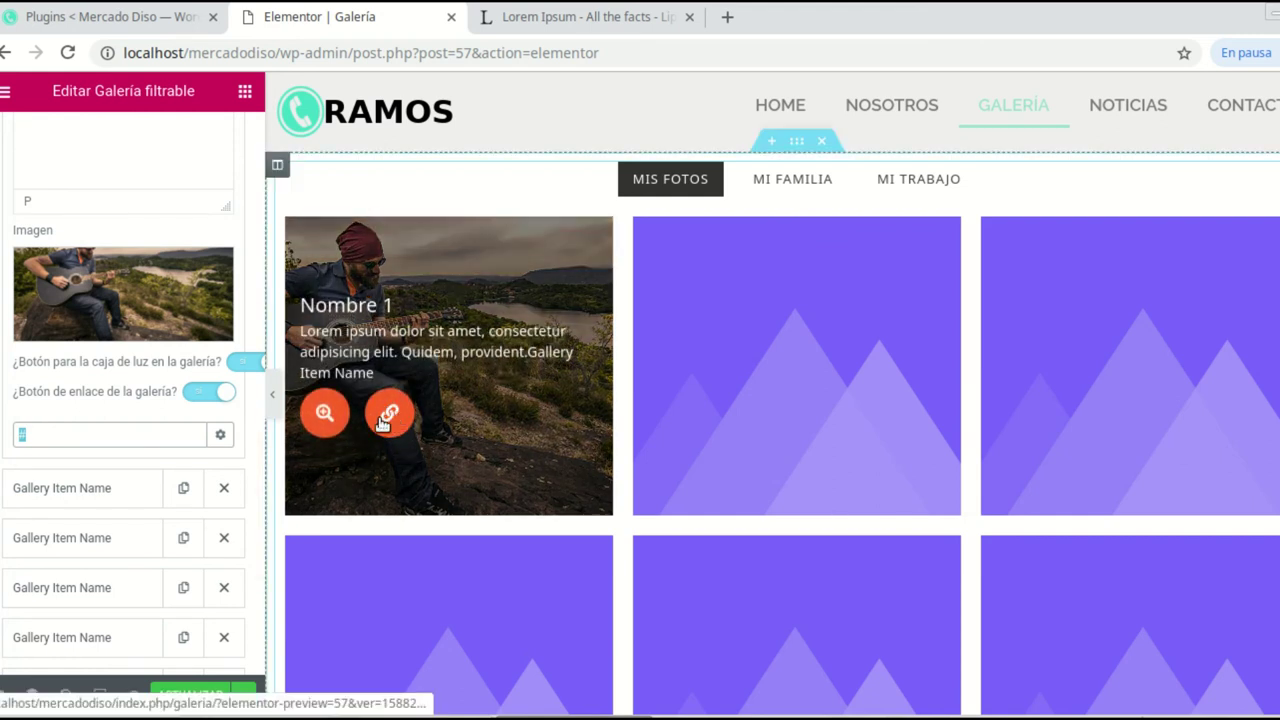
pyautogui.write('h')
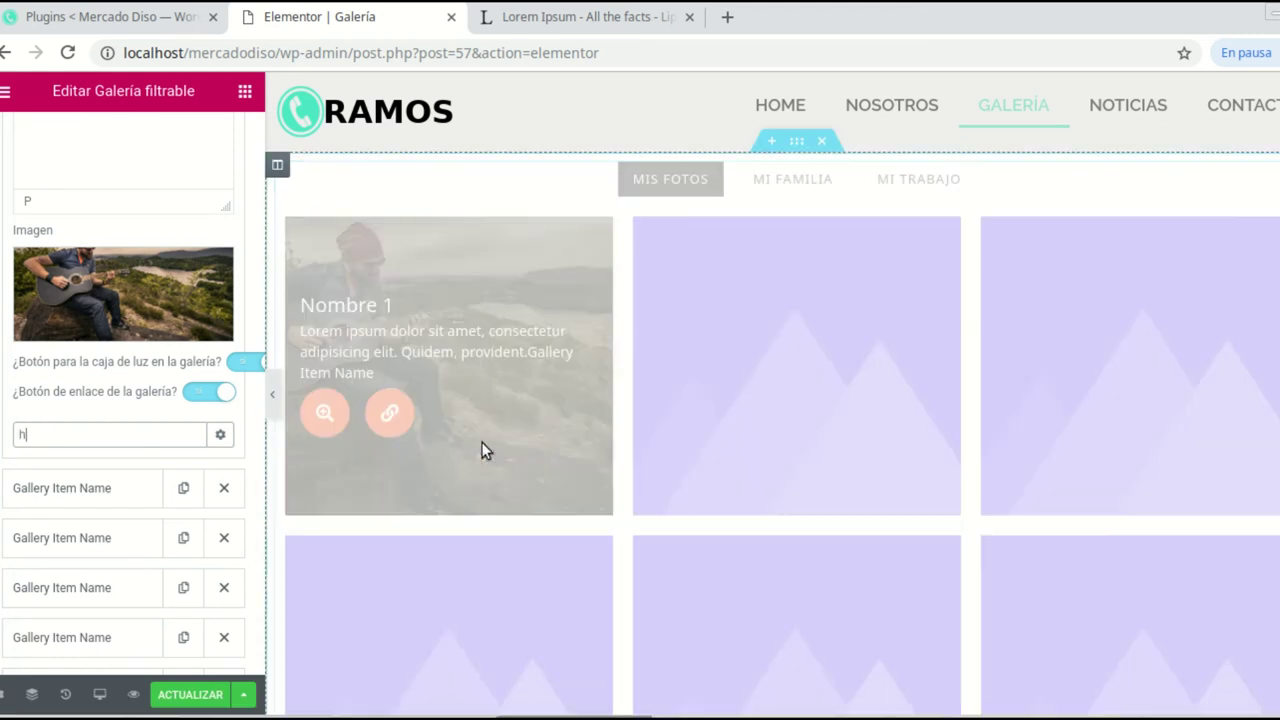
pyautogui.write('ttps:')
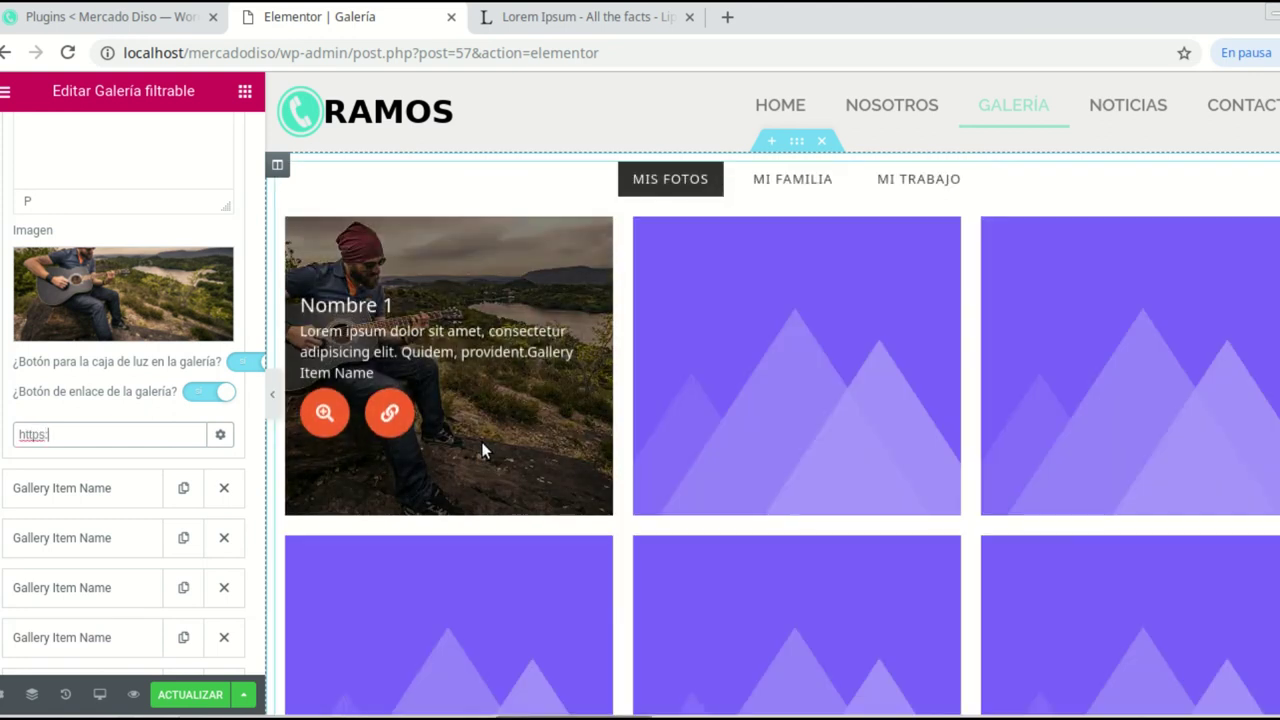
pyautogui.write('//google.com')
pyautogui.moveTo(497, 449)
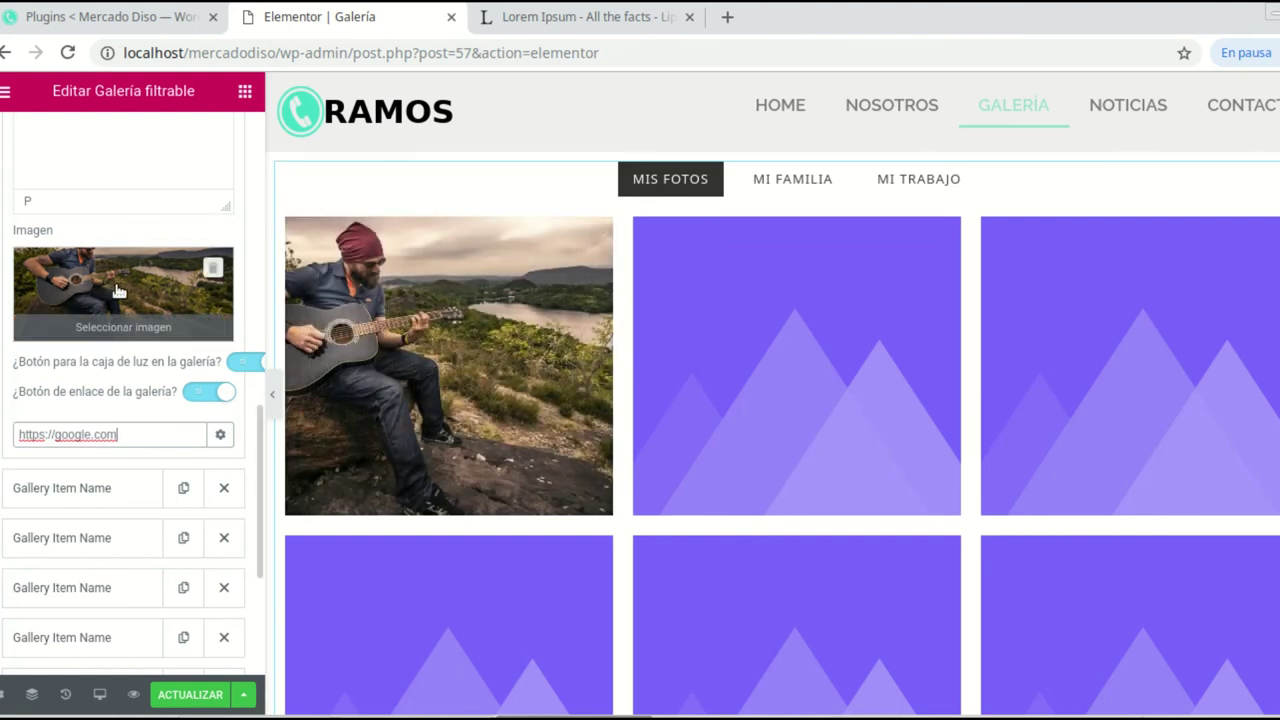
# Step: Select the guitarist photo Selección_199.png in the media library and review its title, caption and description fields
pyautogui.click(118, 290)
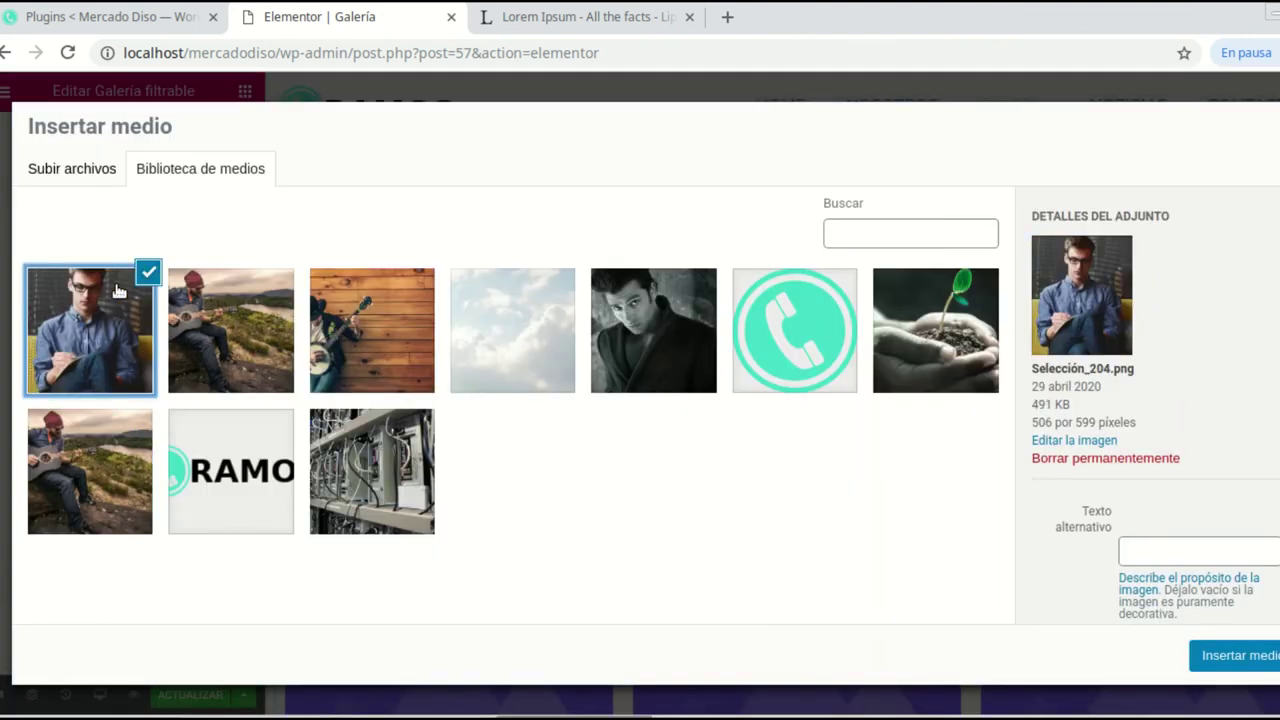
pyautogui.click(80, 476)
pyautogui.click(82, 489)
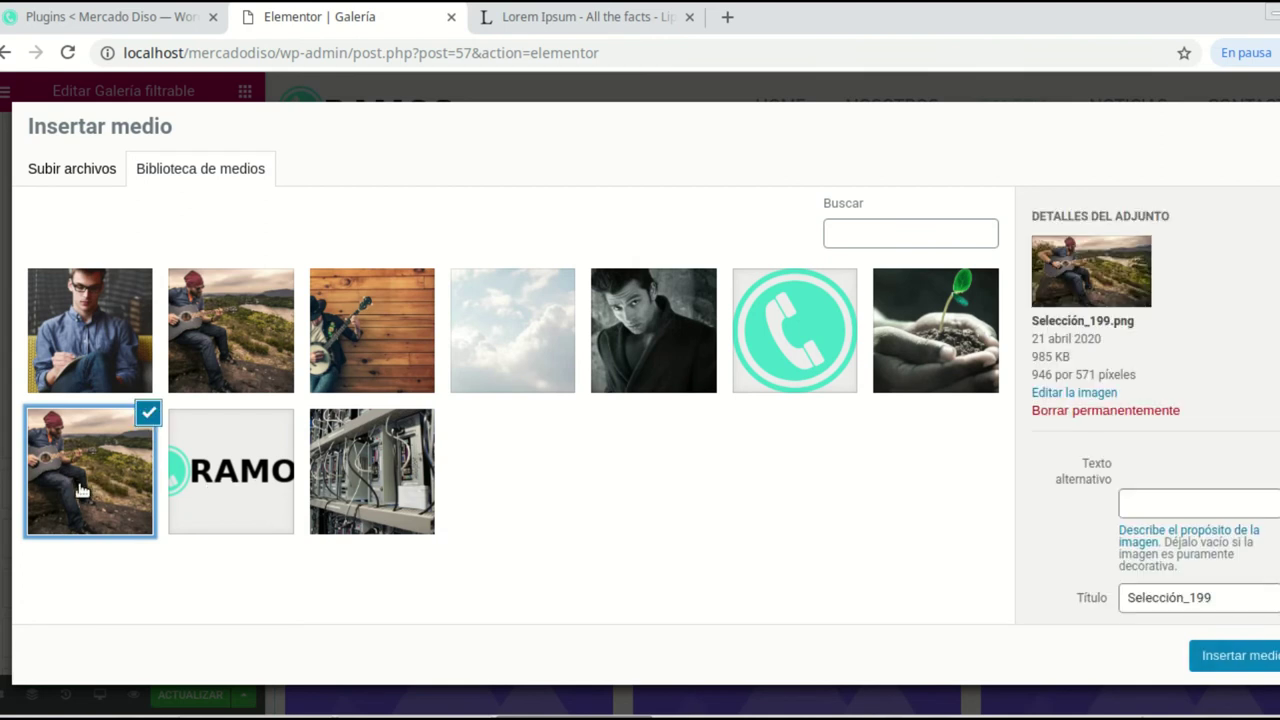
pyautogui.scroll(-3, 1127, 457)
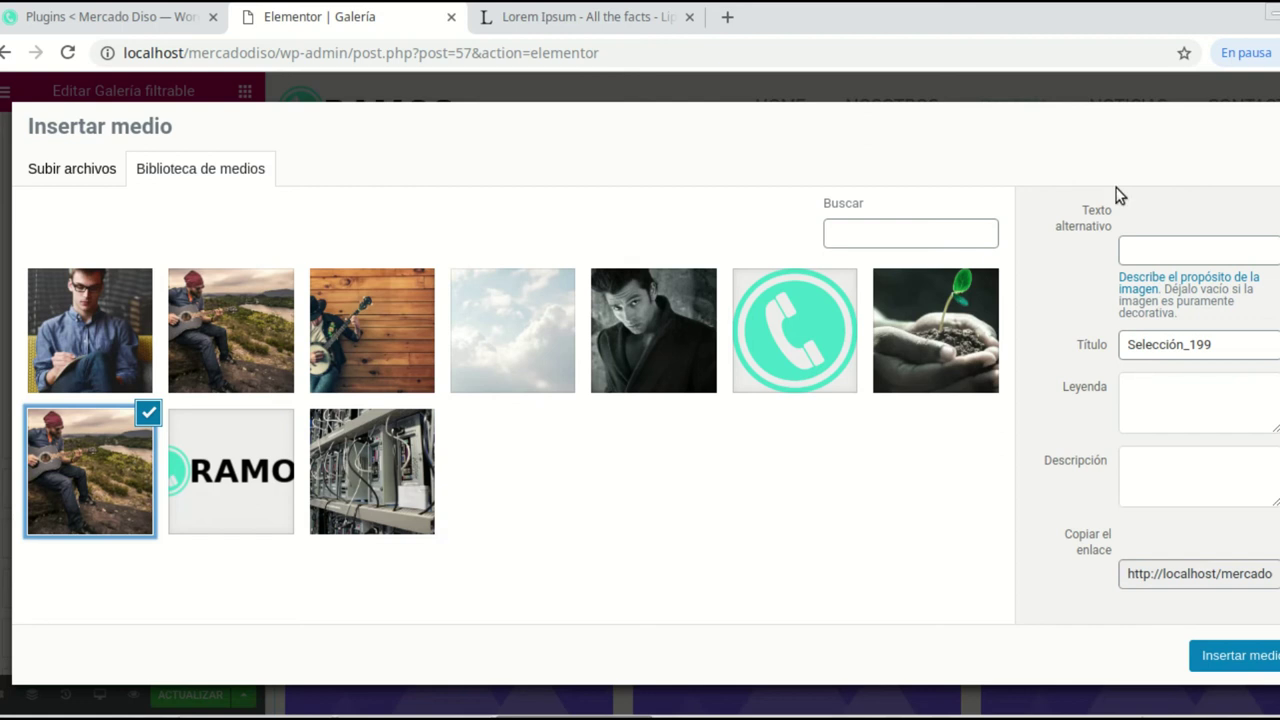
pyautogui.scroll(2, 1258, 465)
pyautogui.click(1233, 451)
pyautogui.moveTo(1229, 449); pyautogui.dragTo(1123, 450)
pyautogui.click(1126, 450)
pyautogui.click(1155, 572)
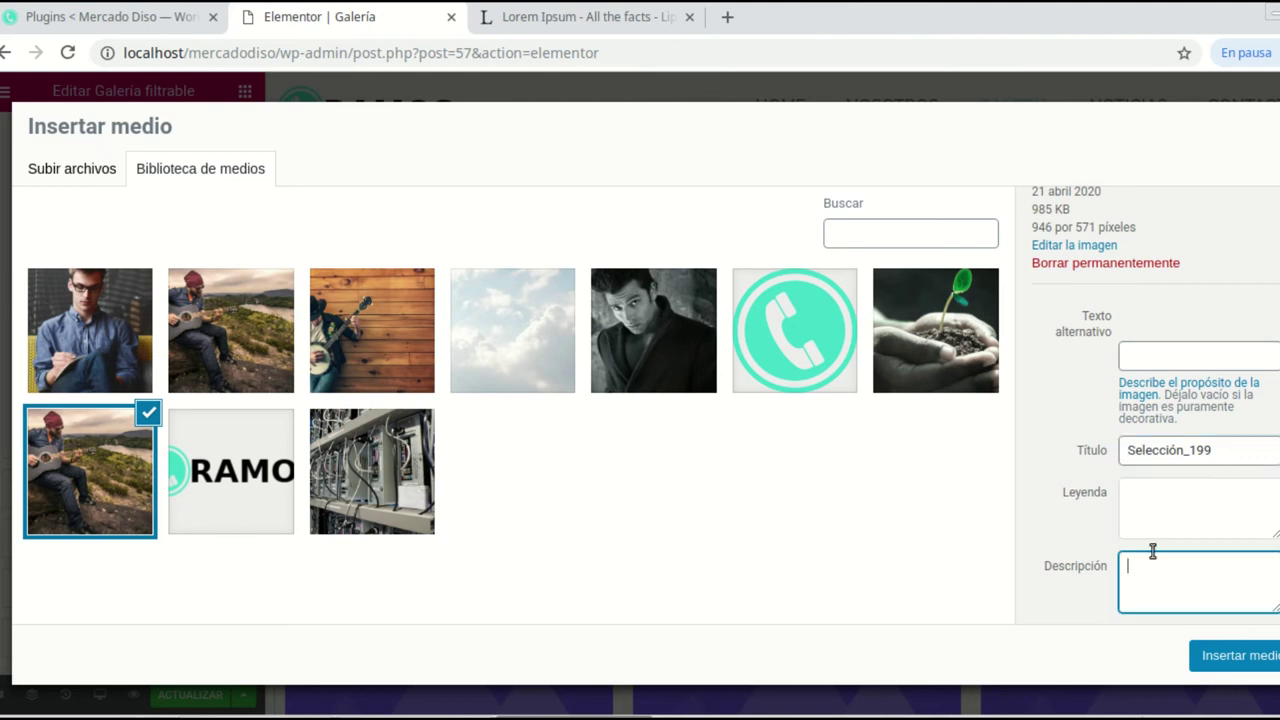
# Step: Copy the file link of Selección_199.png from its attachment details and insert the photo as the first item's image
pyautogui.scroll(-1, 1190, 513)
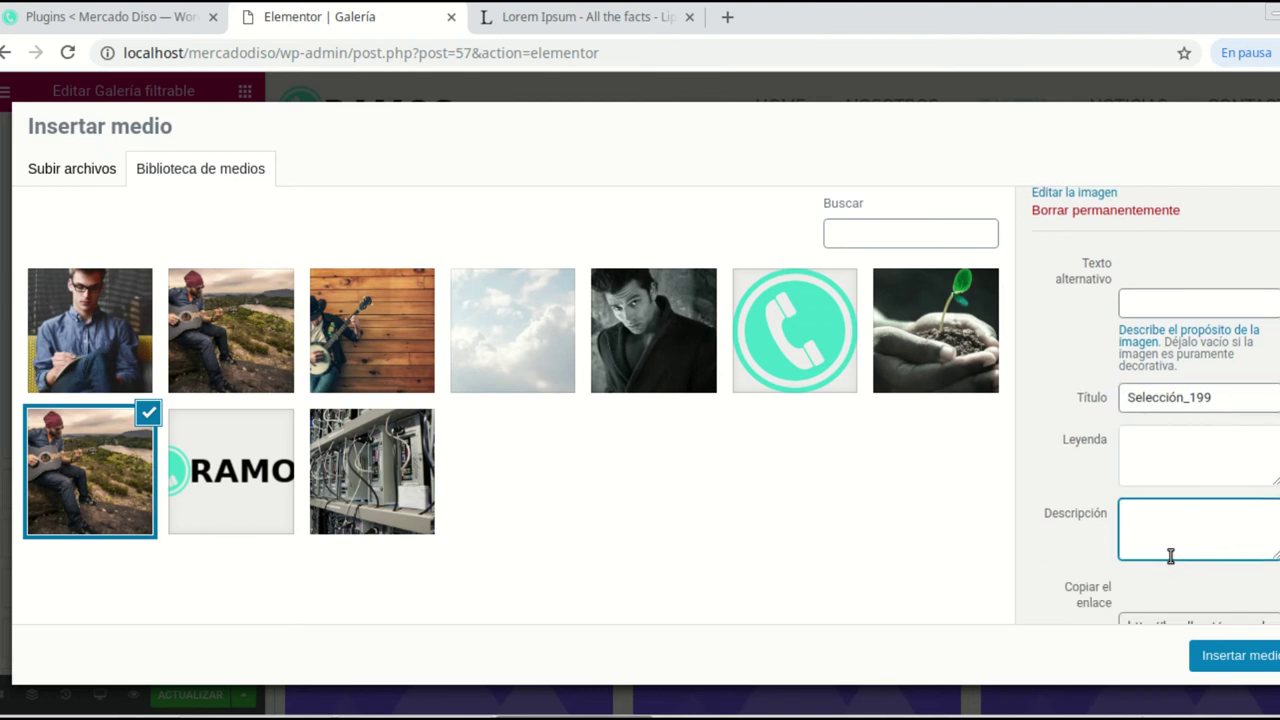
pyautogui.scroll(-1, 1276, 532)
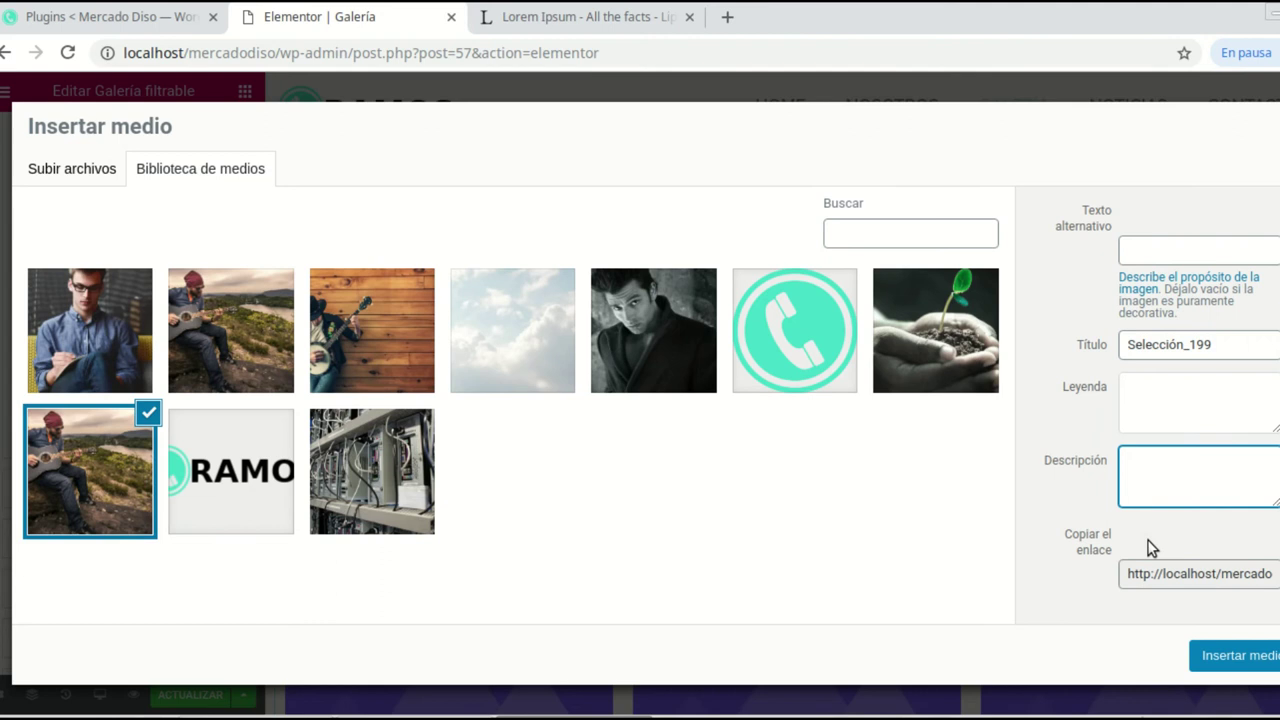
pyautogui.click(1126, 573)
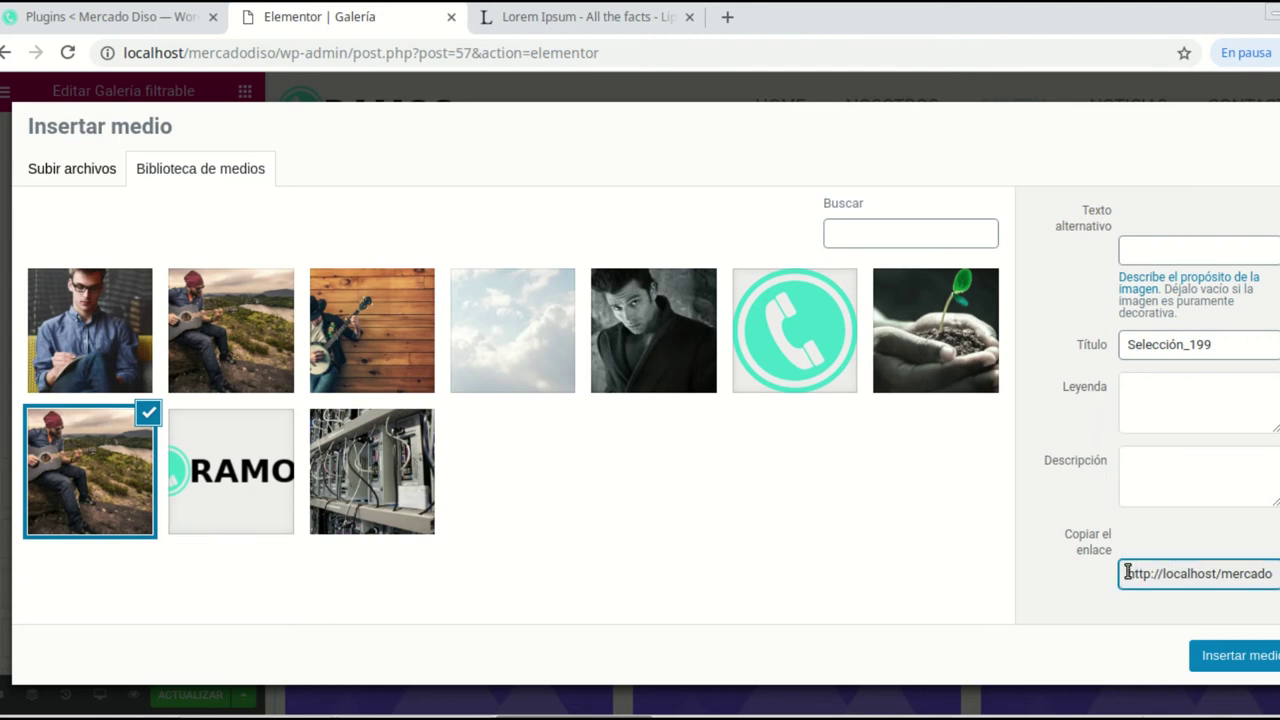
pyautogui.moveTo(1155, 574); pyautogui.dragTo(1276, 578)
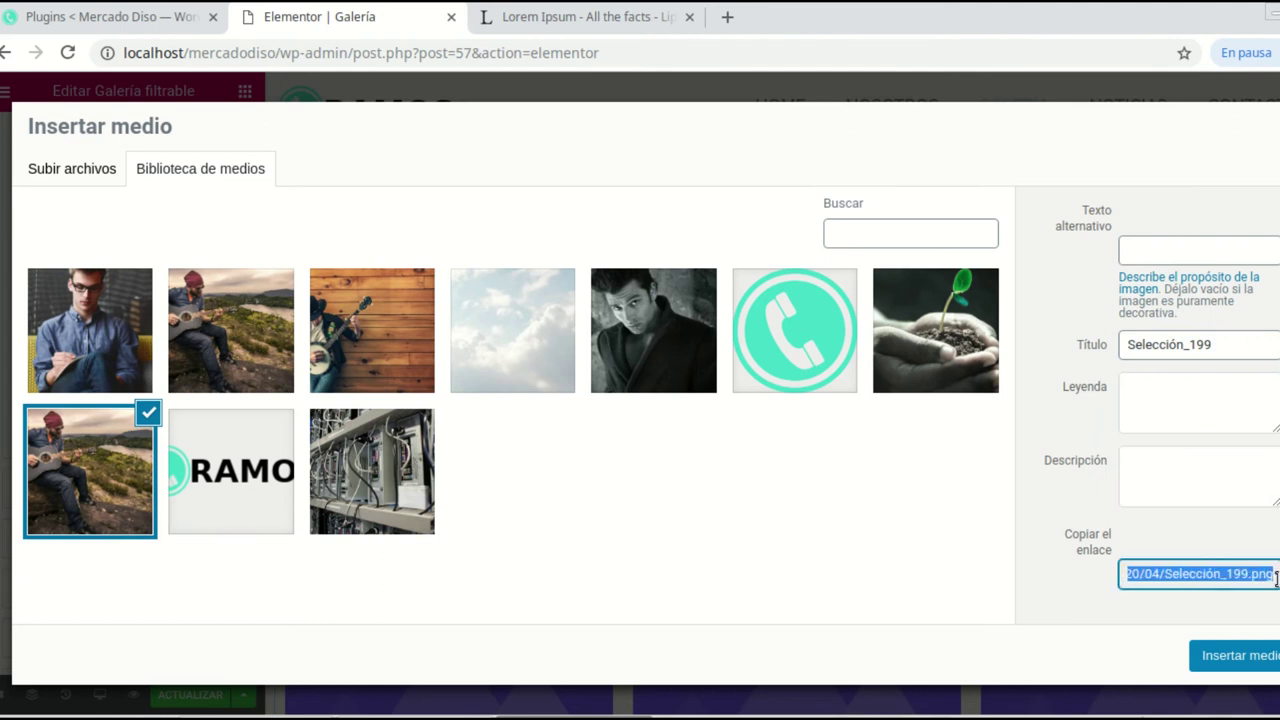
pyautogui.rightClick(1235, 570)
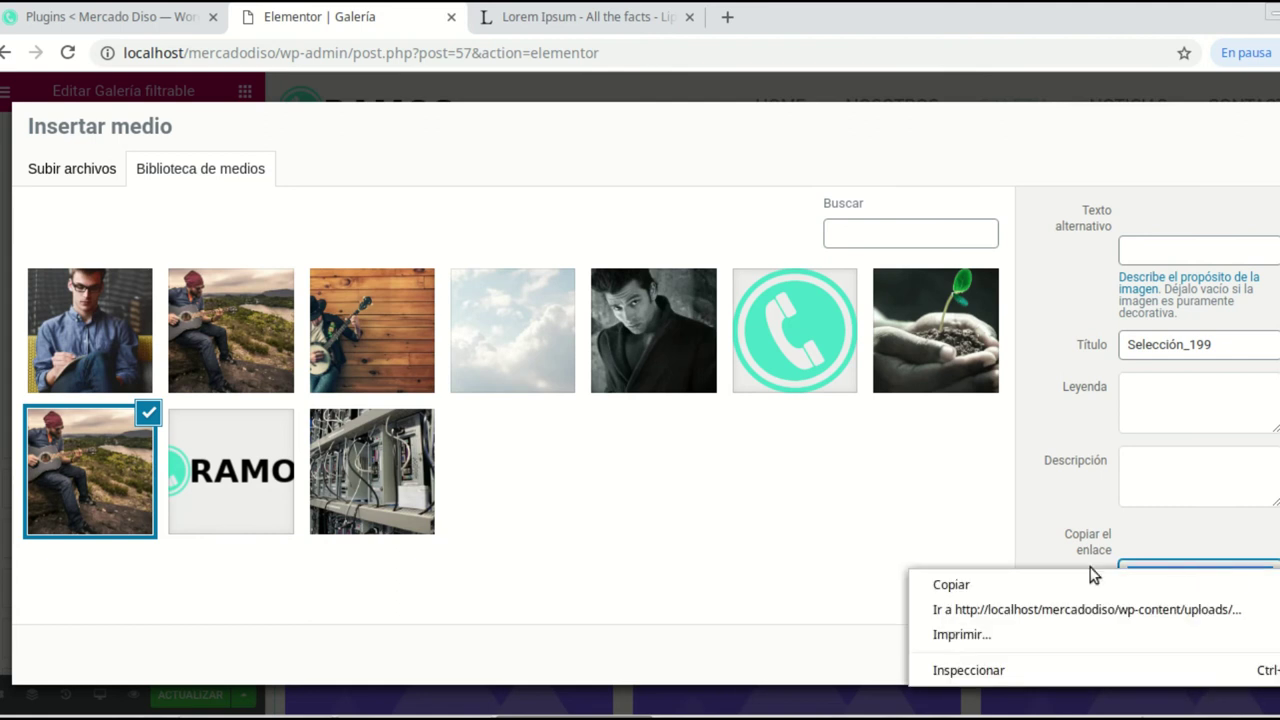
pyautogui.click(1034, 584)
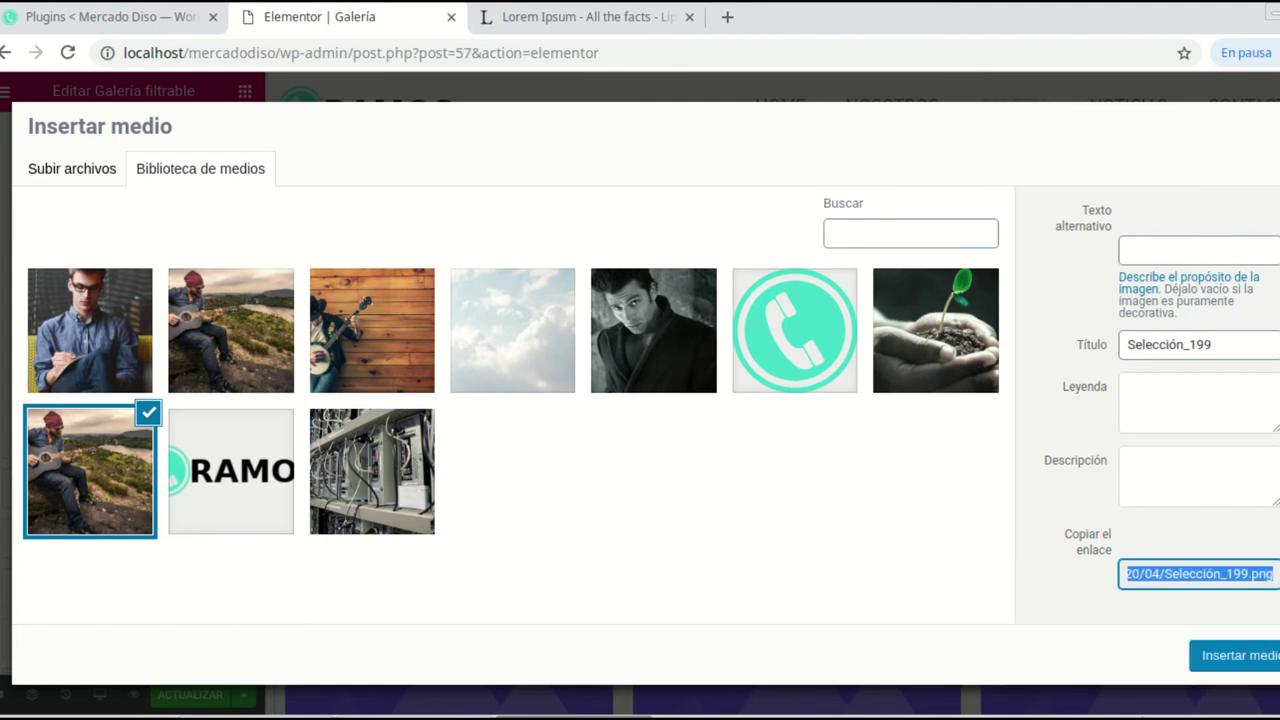
pyautogui.click(146, 18)
pyautogui.click(301, 28)
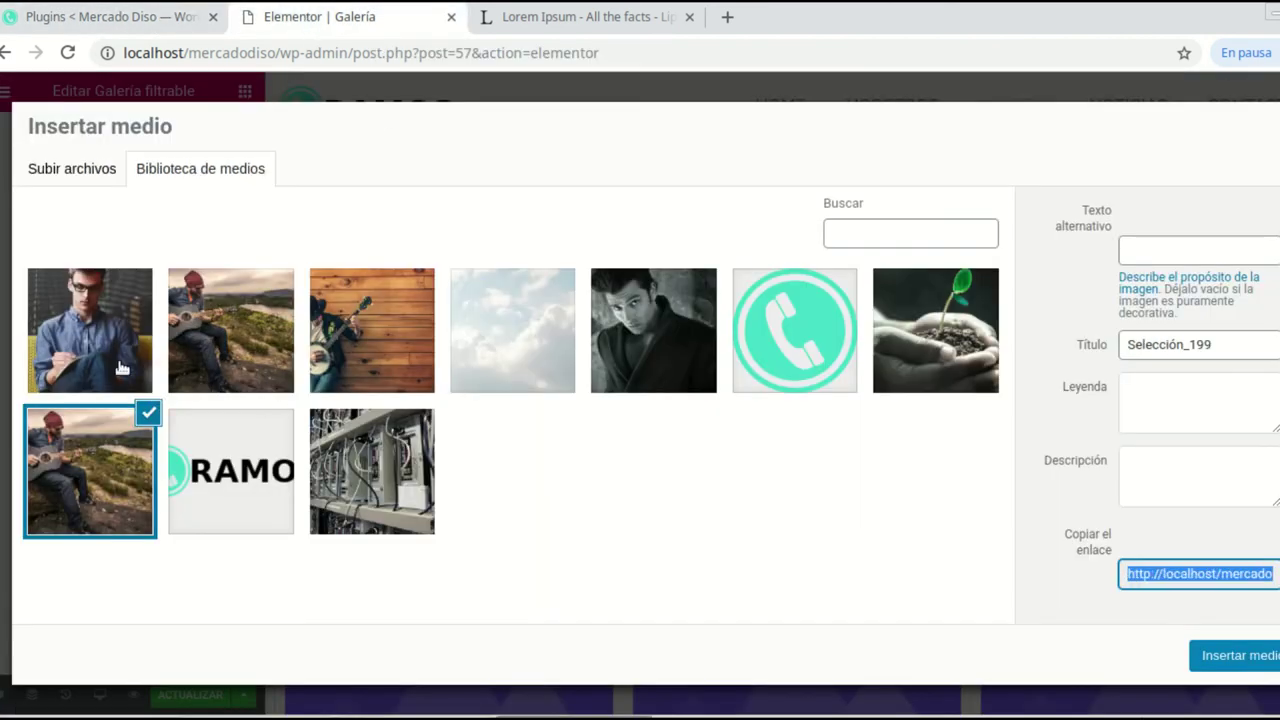
pyautogui.click(1240, 657)
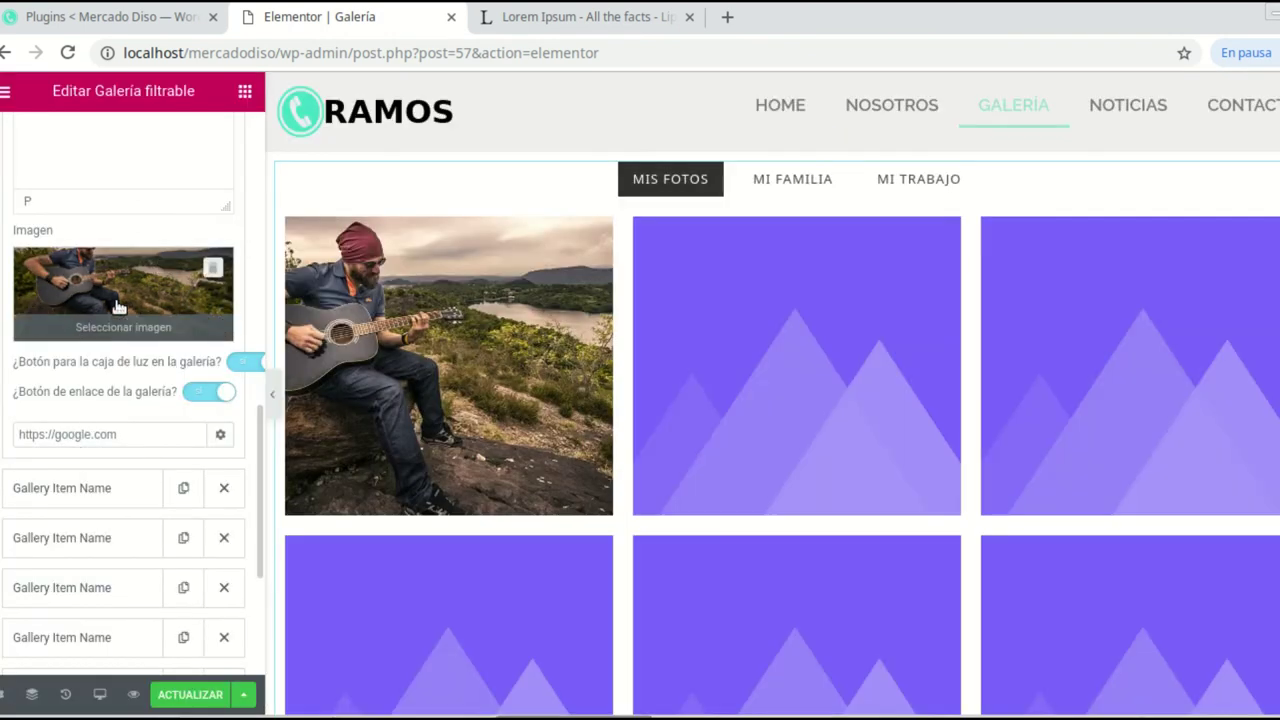
# Step: Replace the first gallery item's link with the copied Selección_199.png file link
pyautogui.moveTo(131, 437); pyautogui.dragTo(21, 435)
pyautogui.click(50, 434)
pyautogui.rightClick(43, 433)
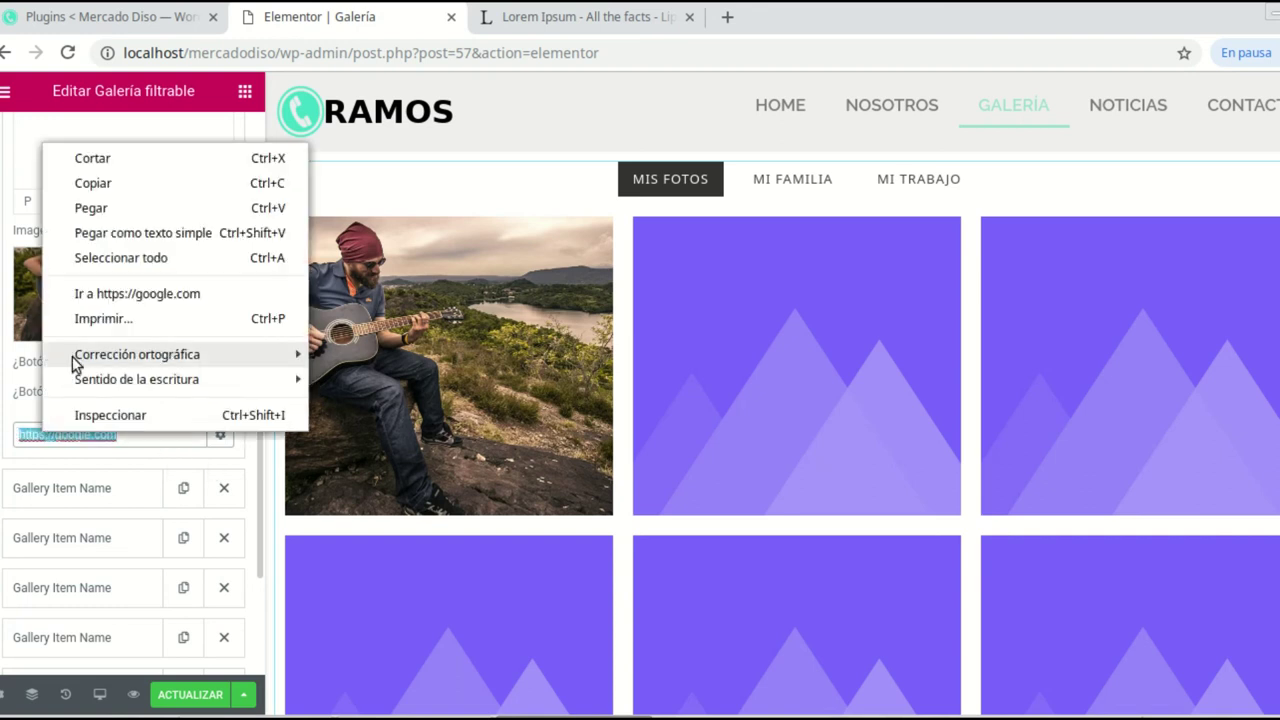
pyautogui.click(94, 210)
pyautogui.moveTo(420, 335)
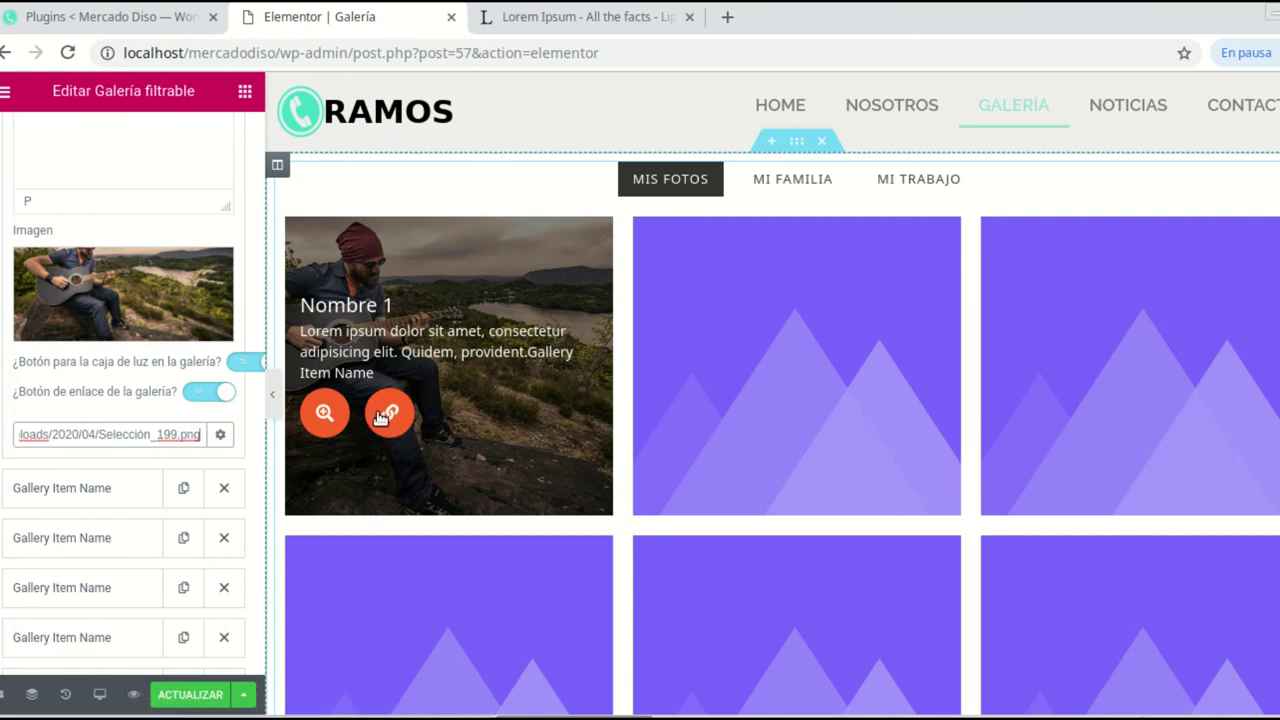
# Step: Test the first tile's link and lightbox buttons, stepping to another gallery image, and close the enlarged views
pyautogui.click(392, 415)
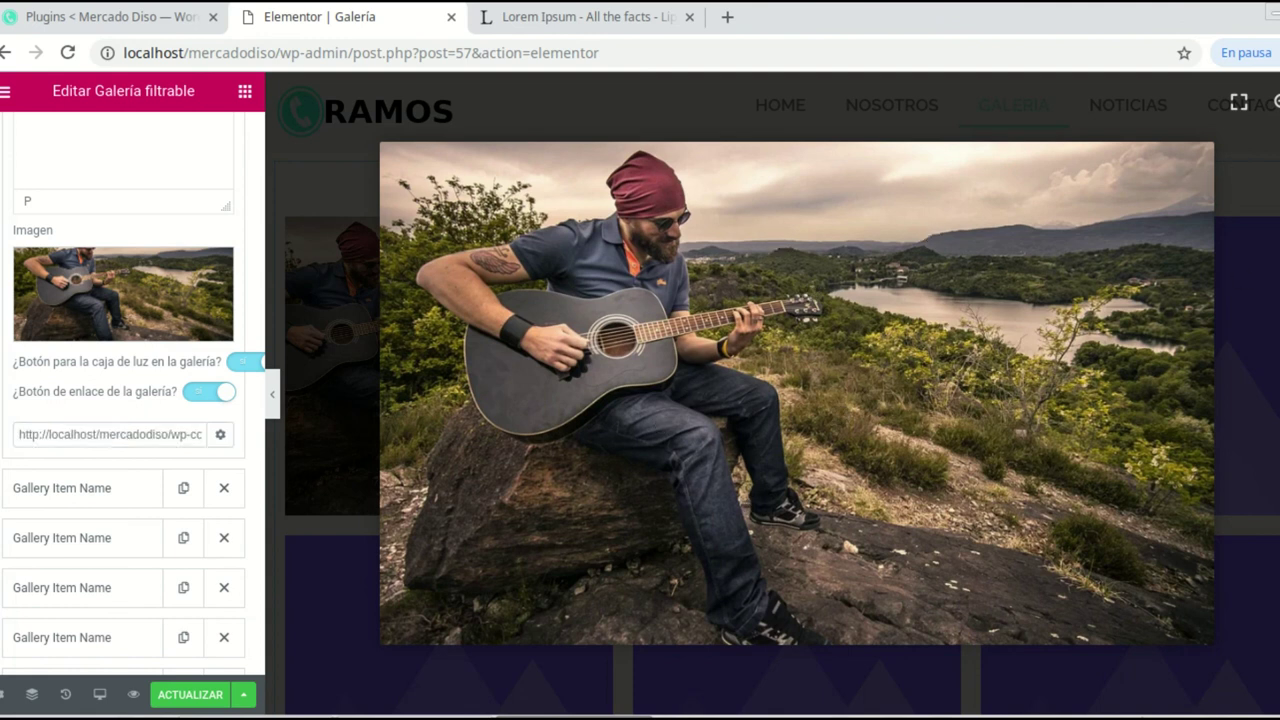
pyautogui.press('Escape')
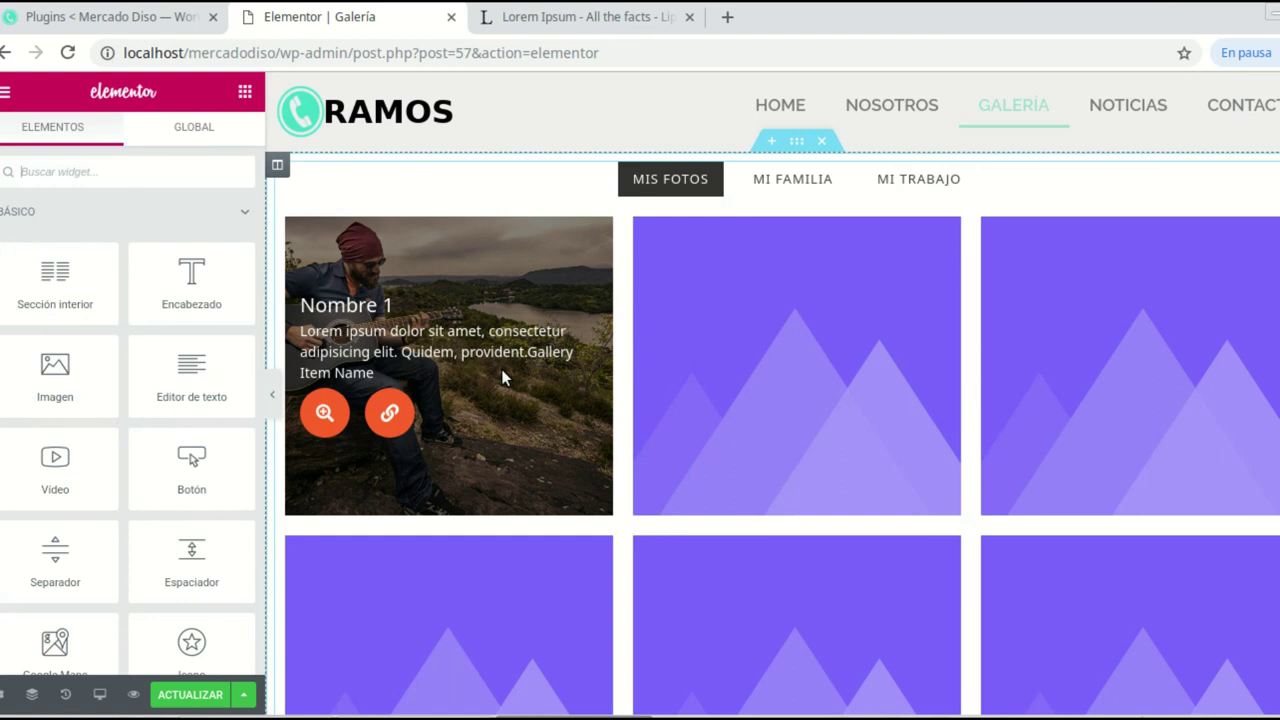
pyautogui.click(327, 407)
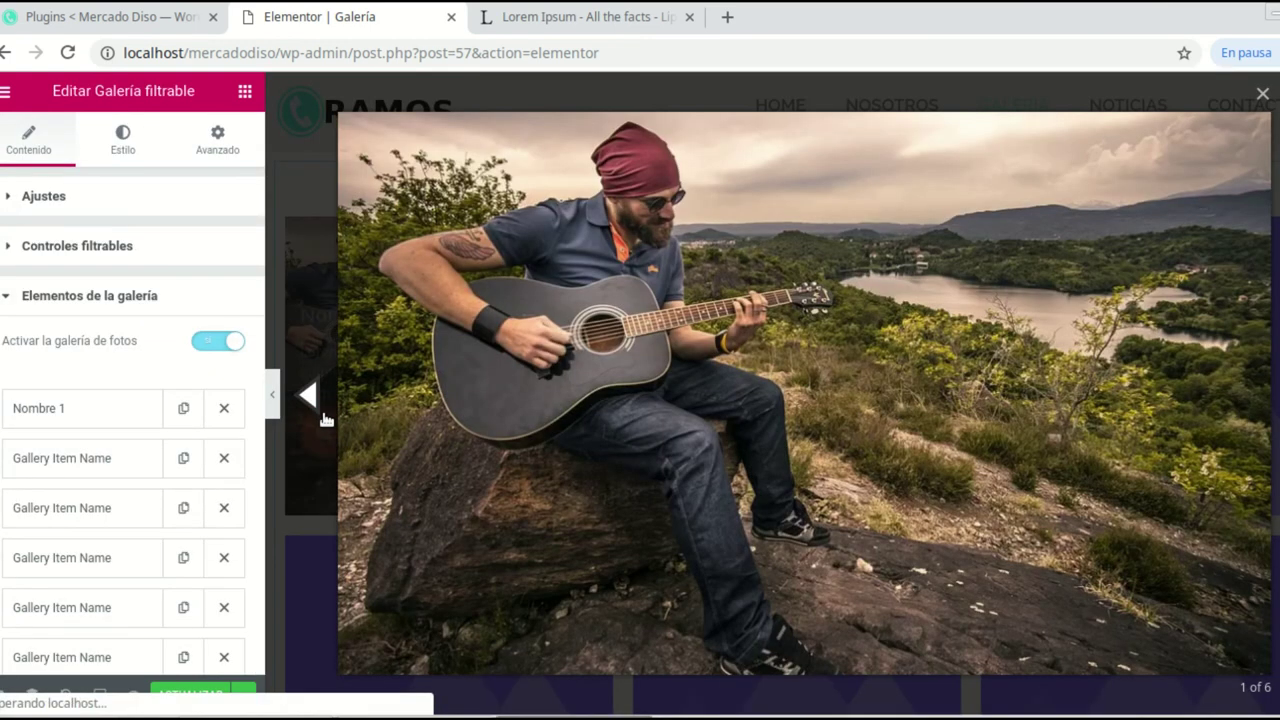
pyautogui.click(310, 400)
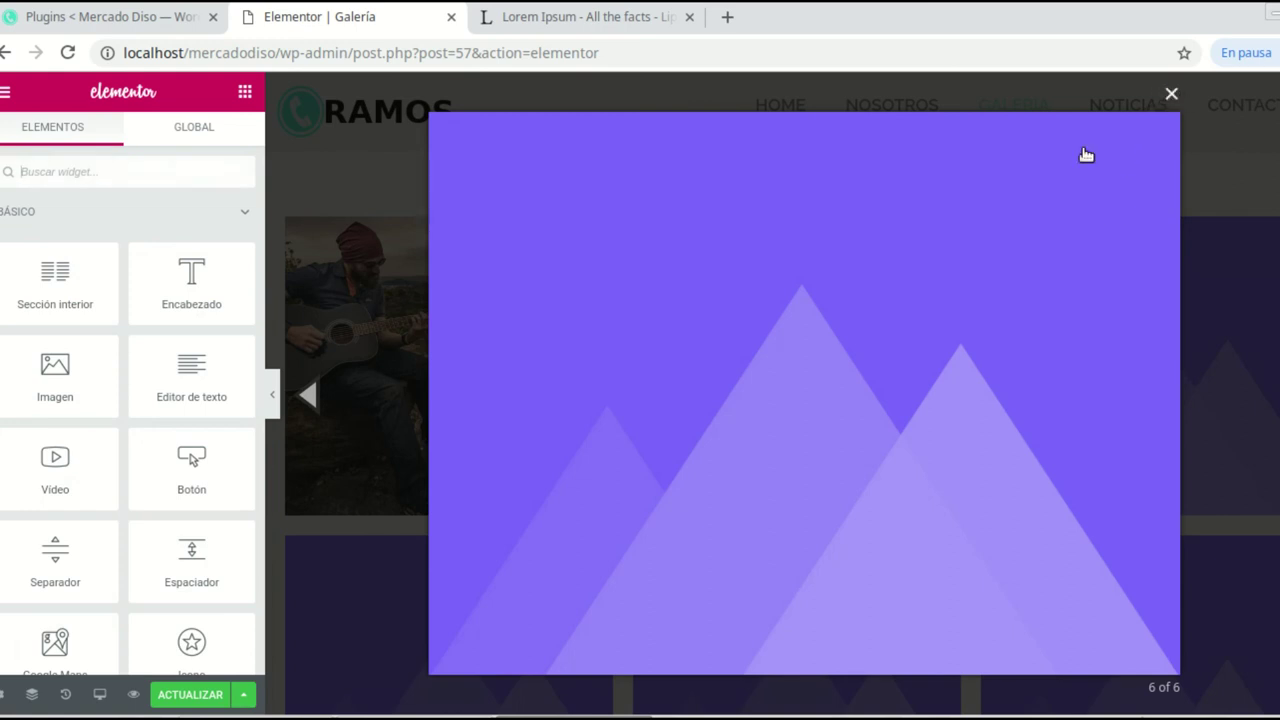
pyautogui.moveTo(447, 342)
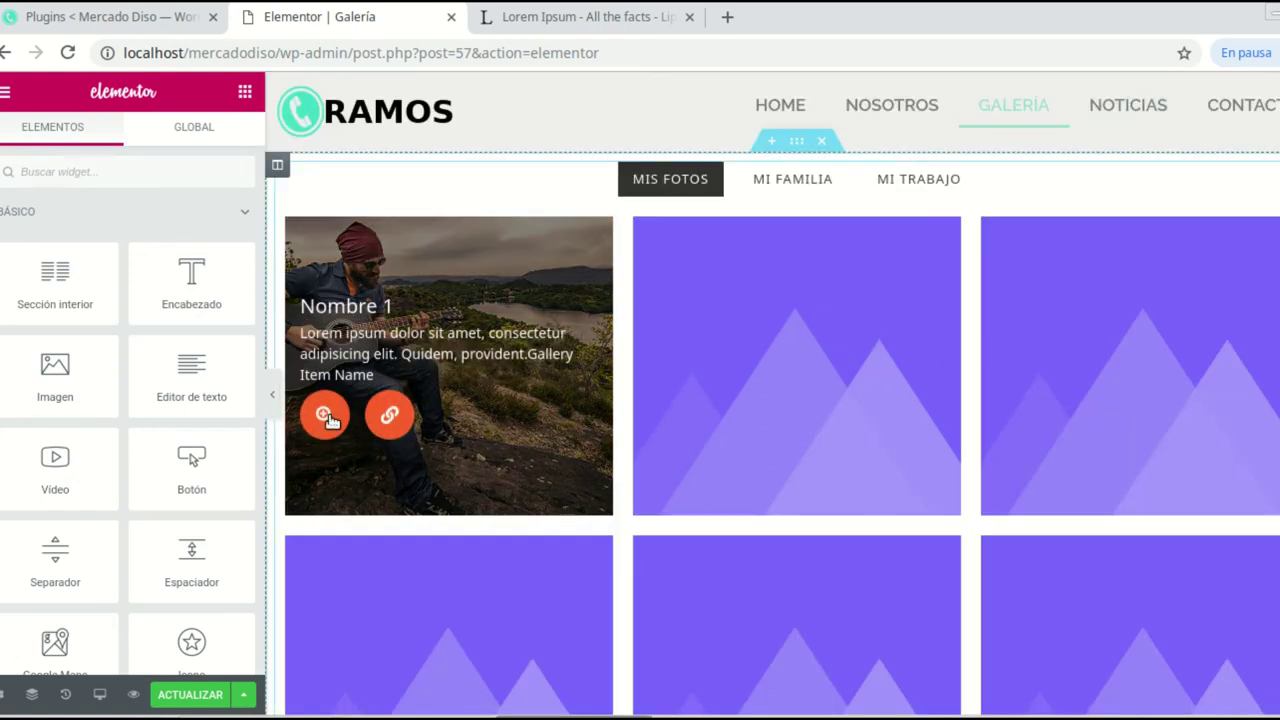
pyautogui.click(325, 414)
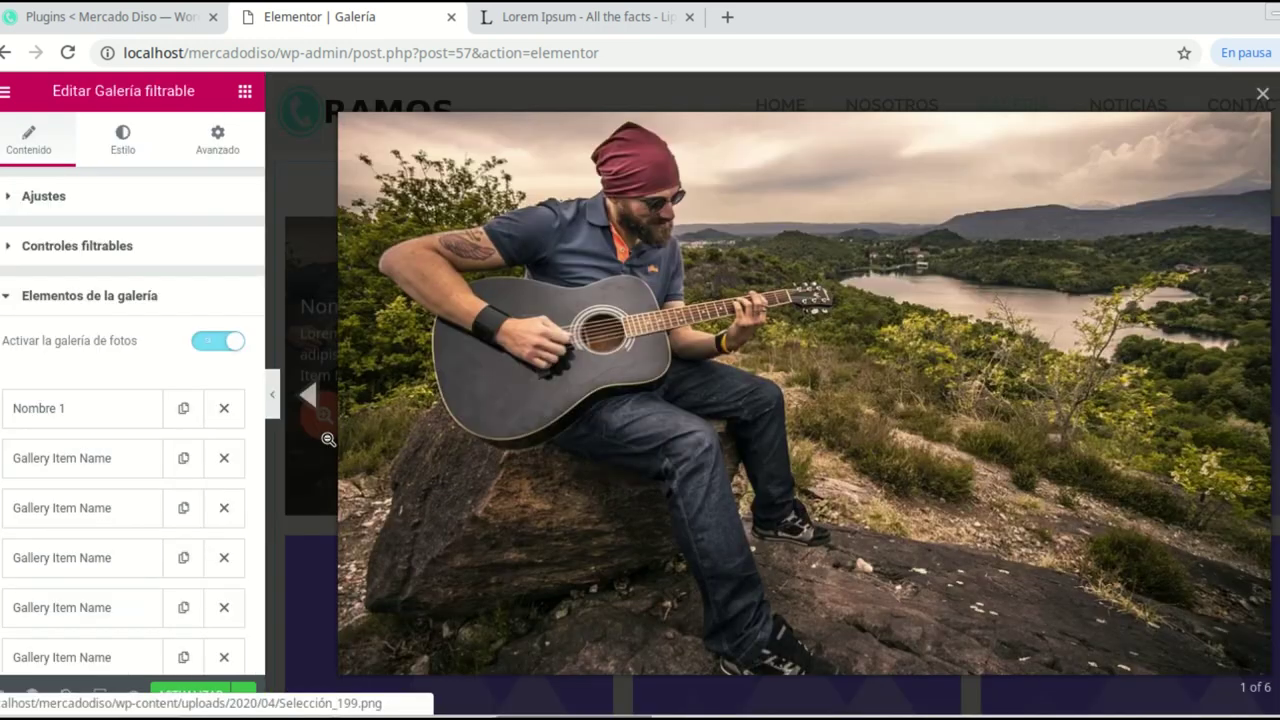
pyautogui.click(1262, 93)
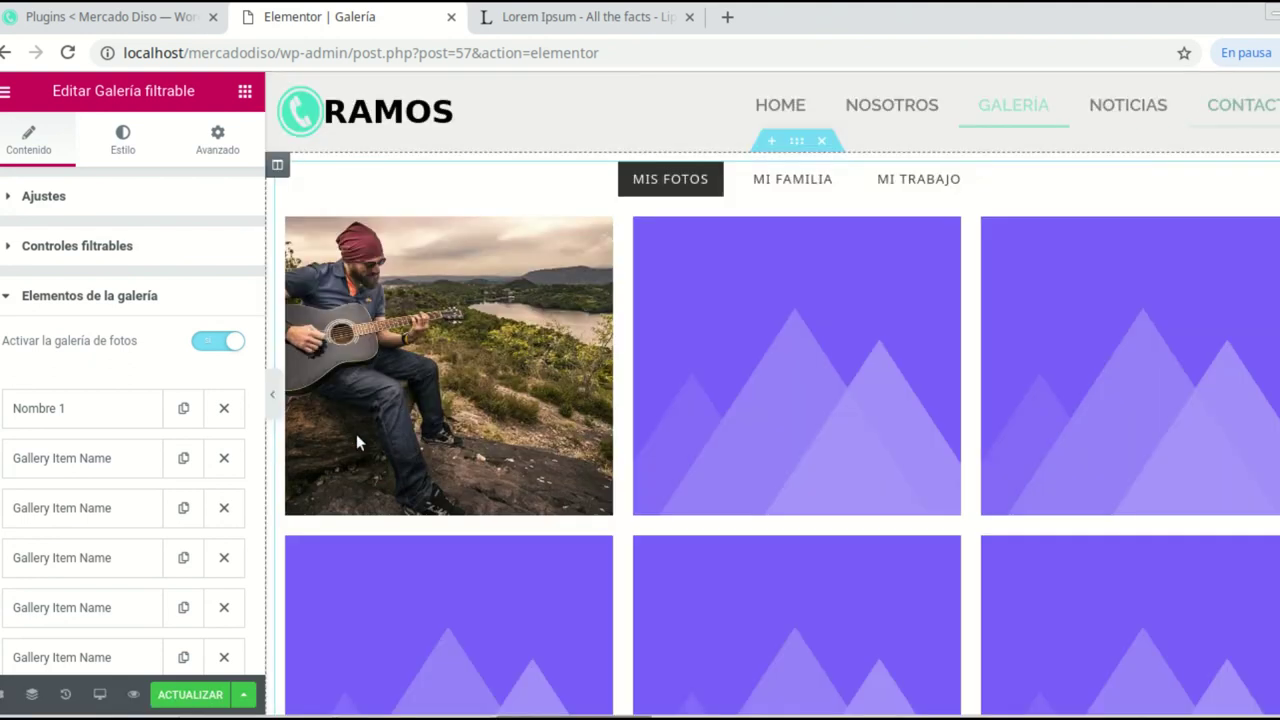
# Step: Look over the gallery tiles and item list, and open the Botón «Cargar más» settings
pyautogui.moveTo(356, 430)
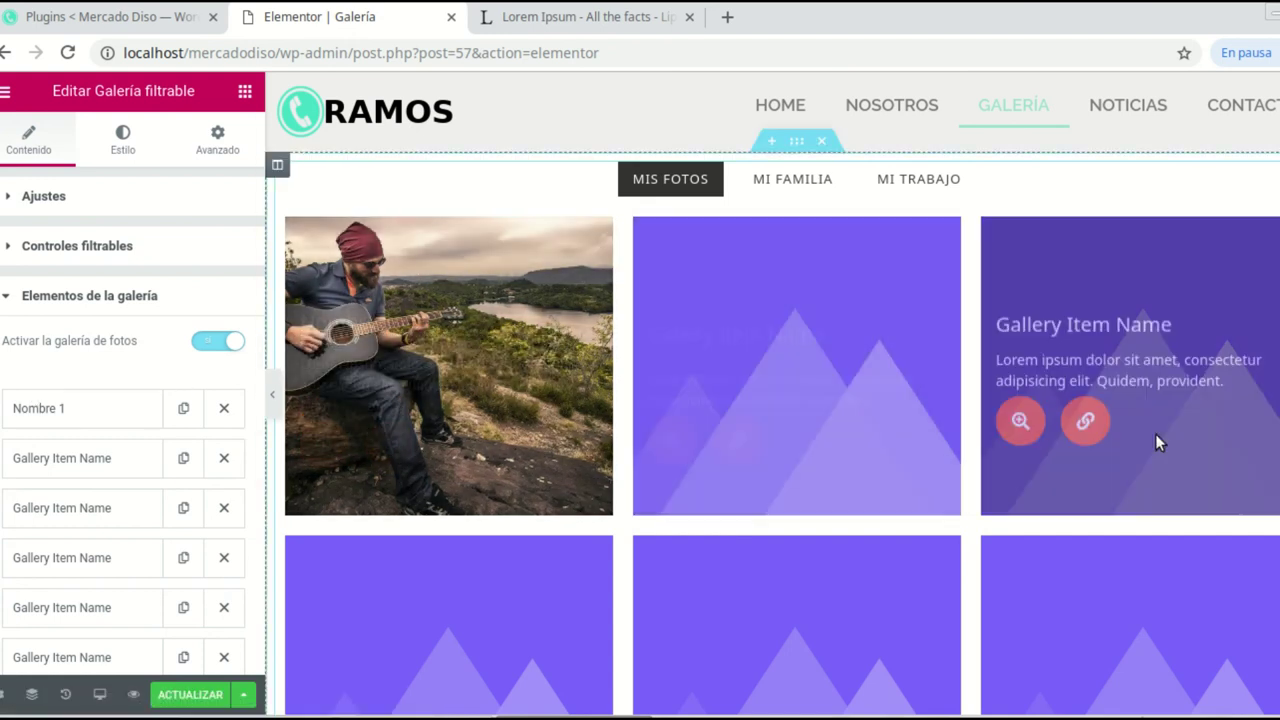
pyautogui.scroll(-2, 617, 624)
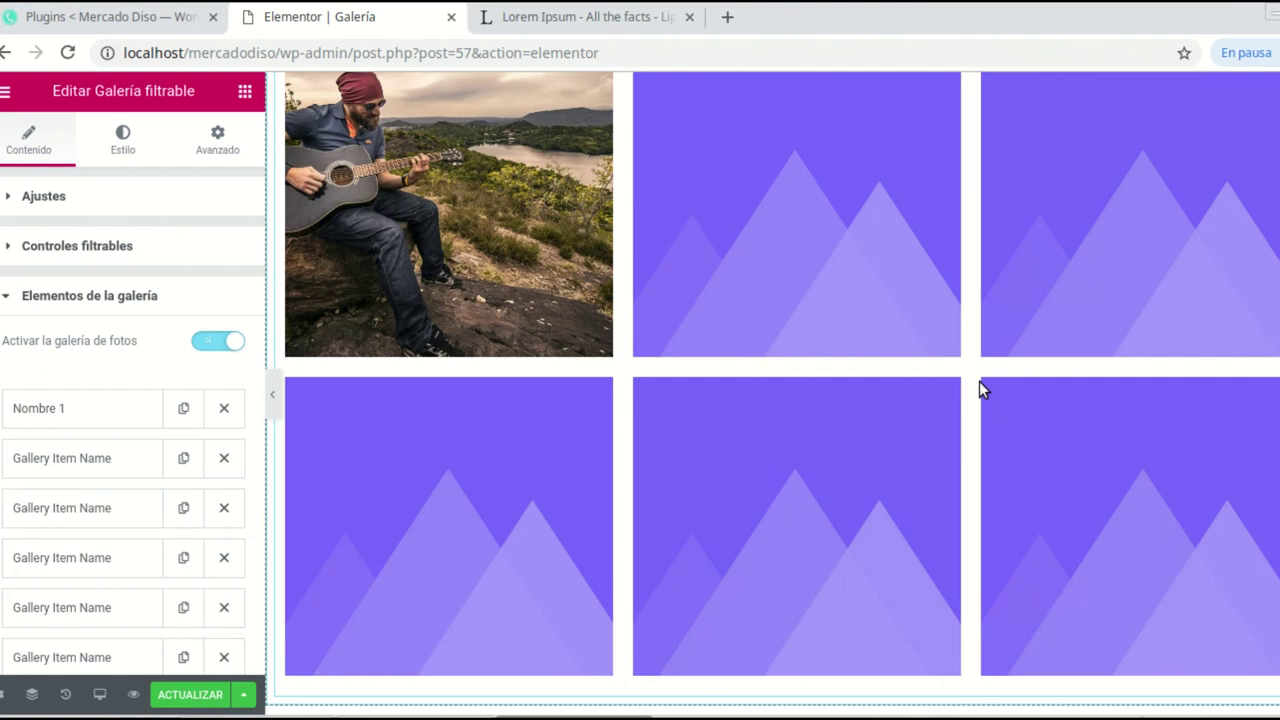
pyautogui.scroll(-3, 50, 440)
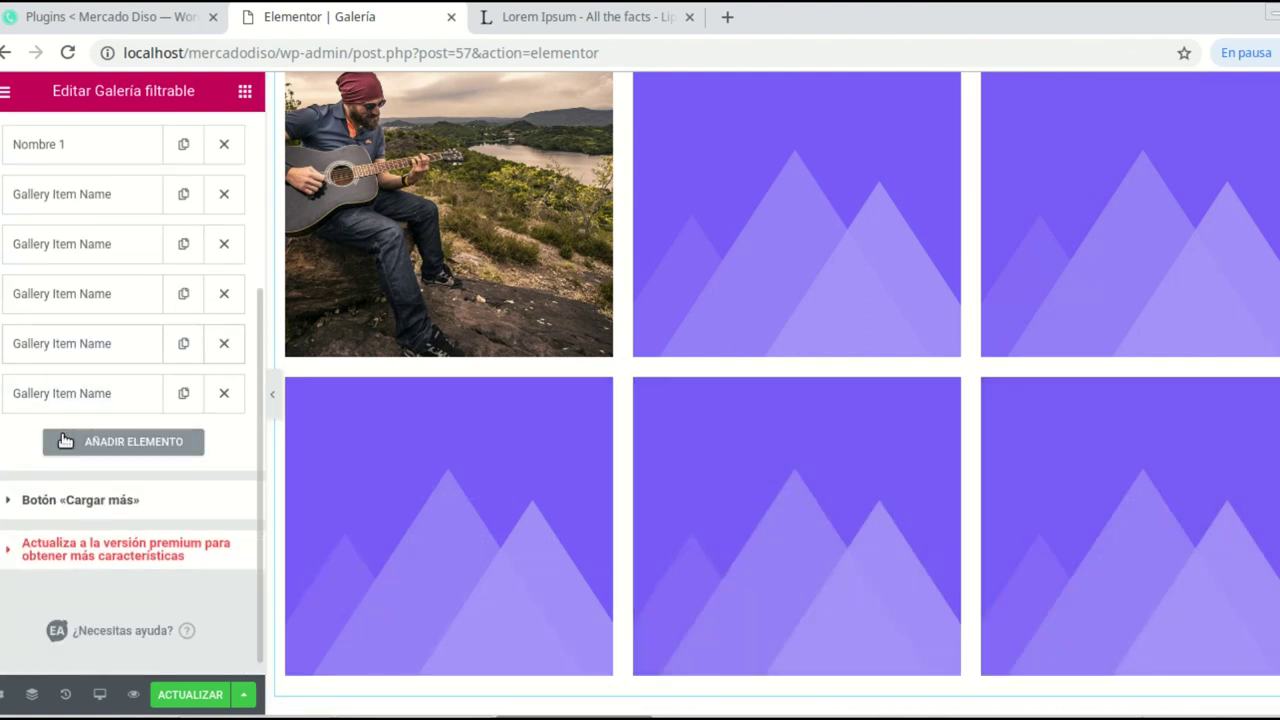
pyautogui.click(14, 502)
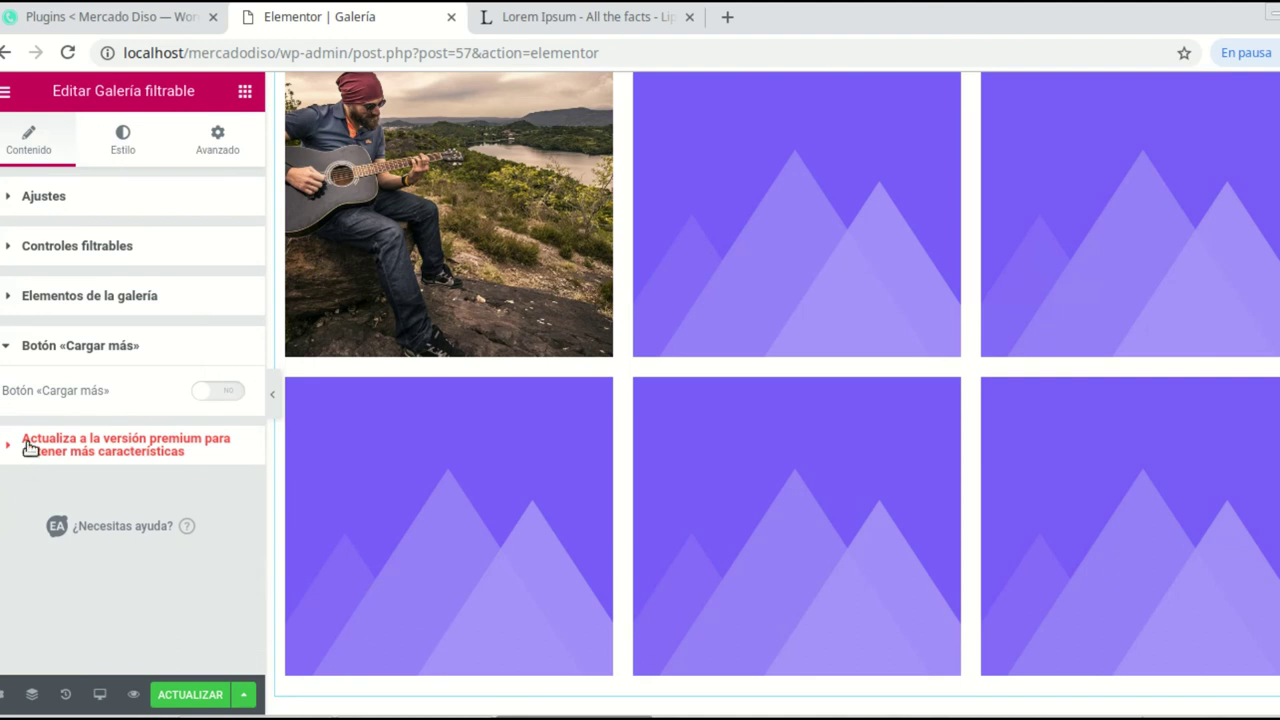
pyautogui.scroll(-3, 689, 493)
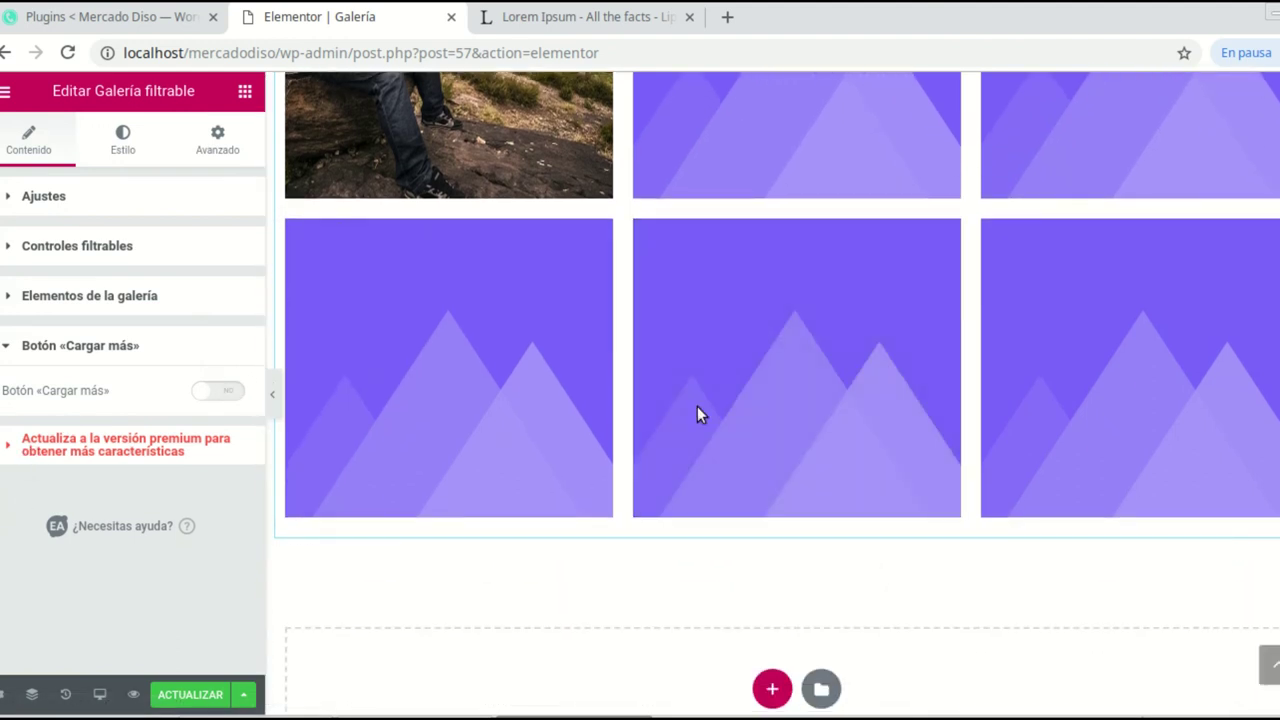
pyautogui.scroll(2, 608, 209)
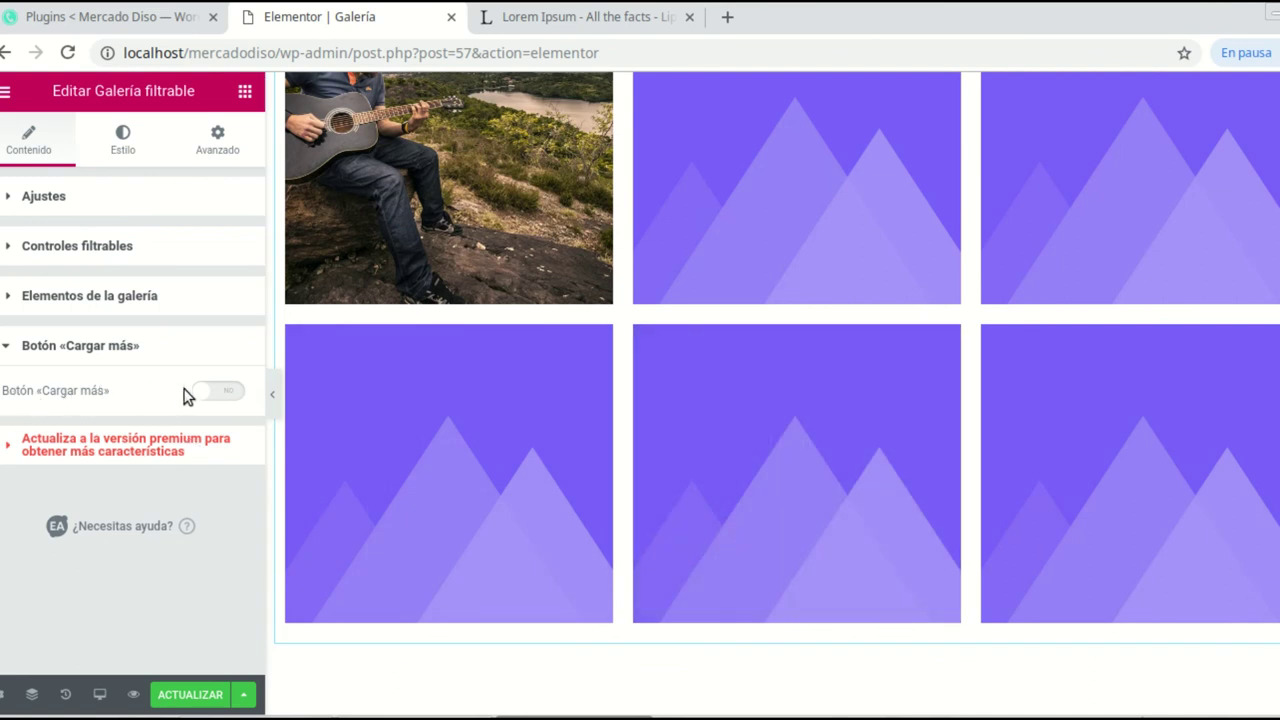
# Step: Enable the «Cargar más» button for the gallery and check its images-per-page and button text settings
pyautogui.click(230, 394)
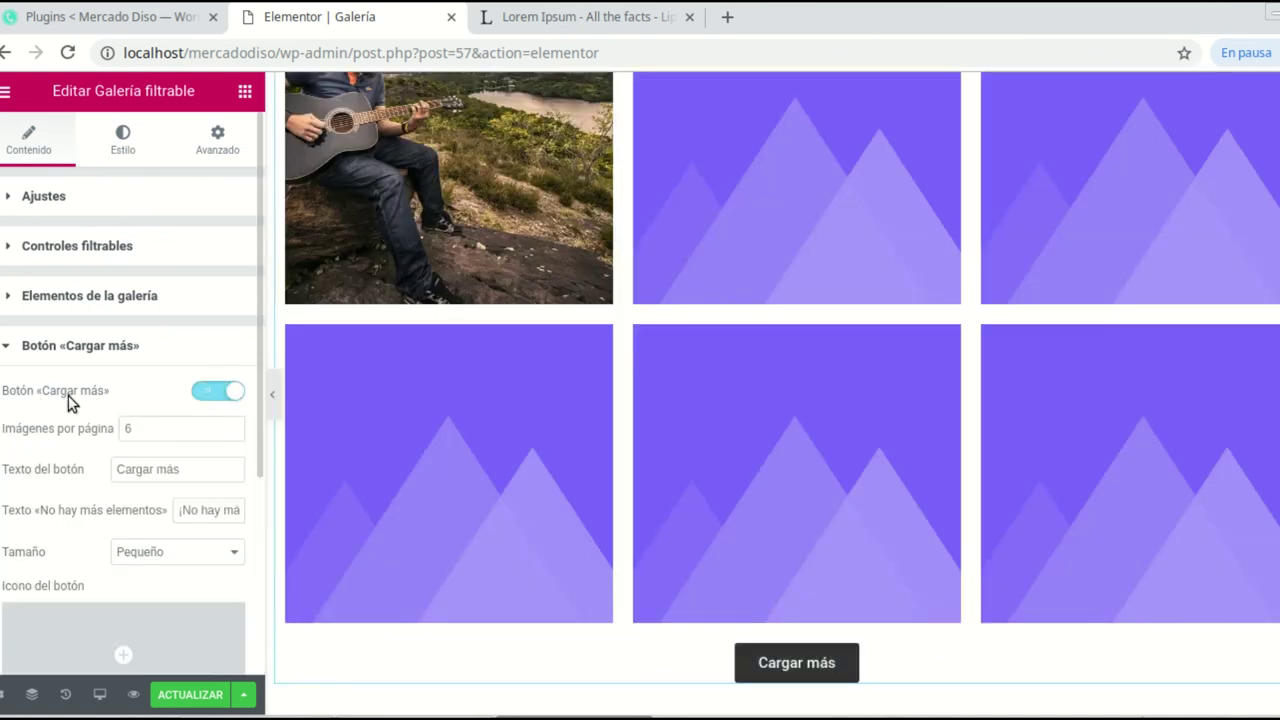
pyautogui.scroll(-2, 511, 471)
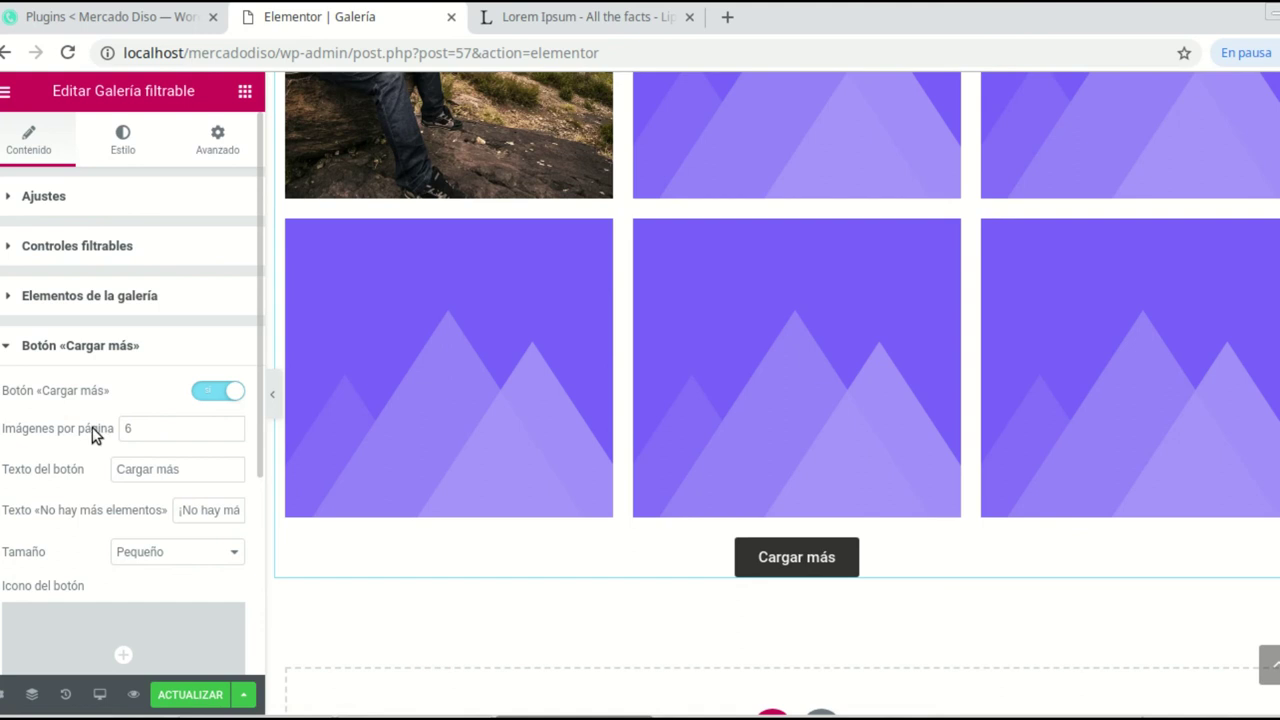
pyautogui.click(137, 430)
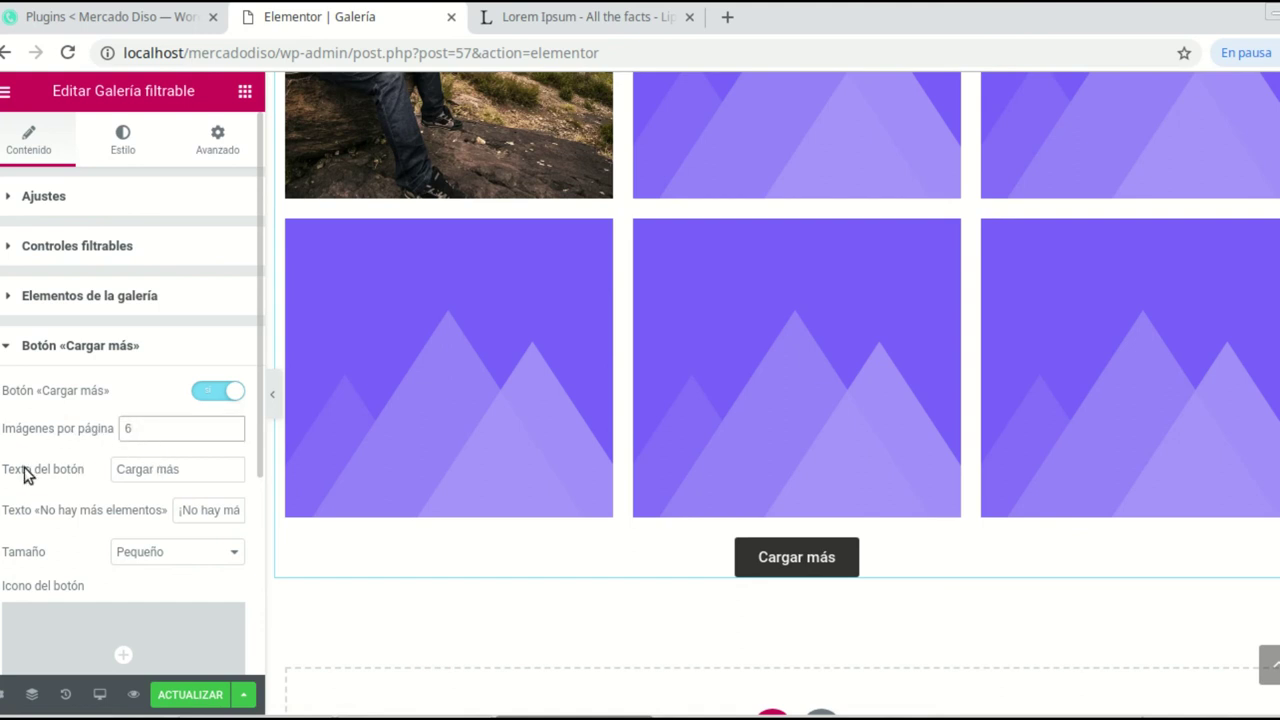
pyautogui.click(194, 476)
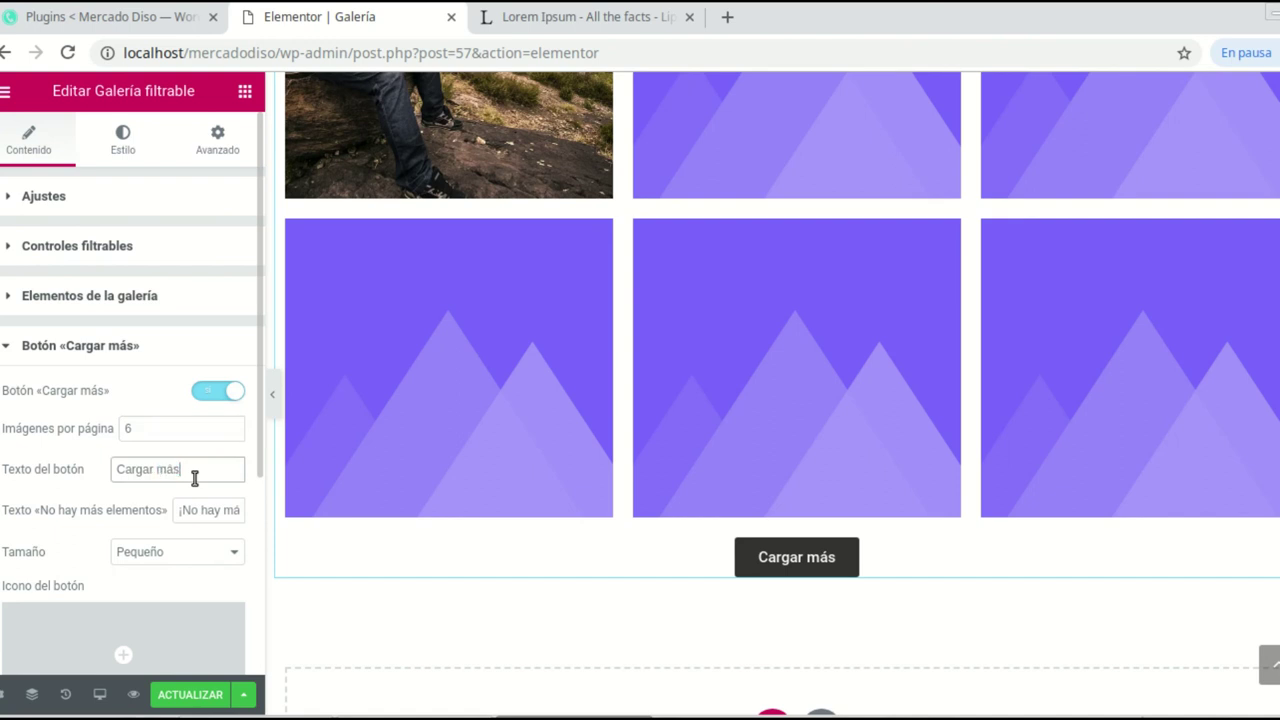
# Step: Try the Medio size for the «Cargar más» button and return it to Pequeño
pyautogui.scroll(-1, 179, 517)
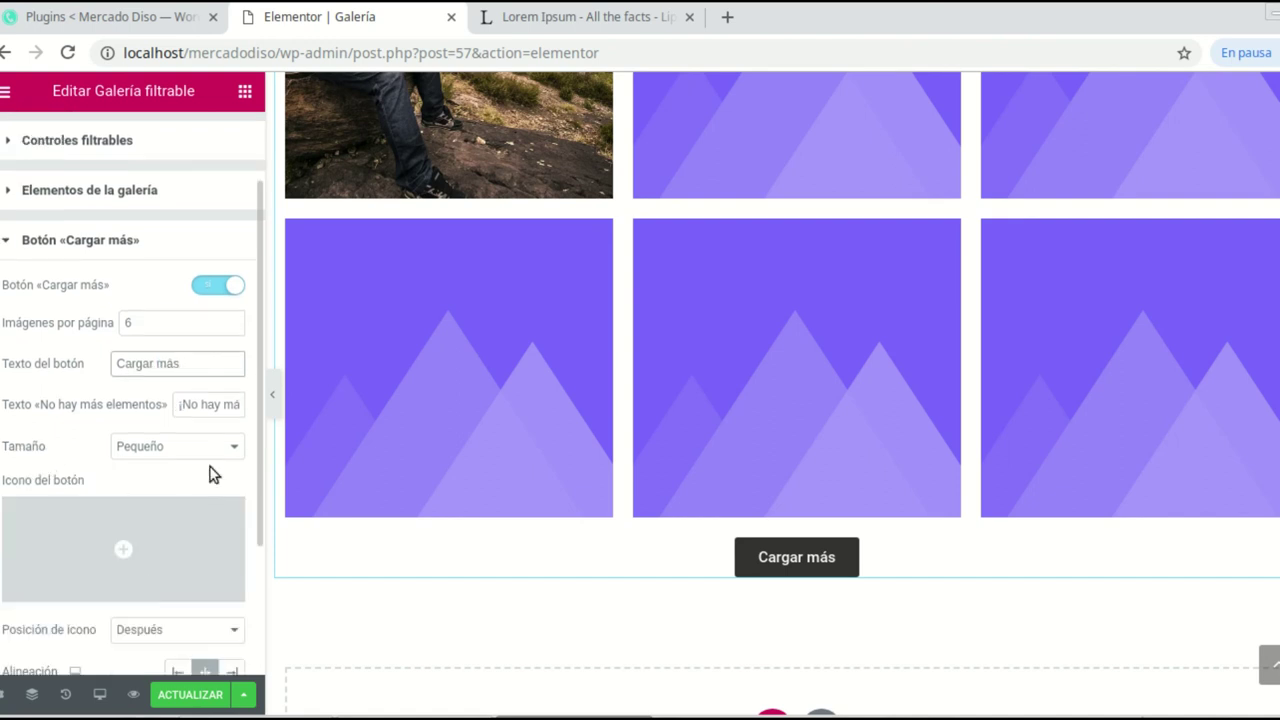
pyautogui.click(241, 457)
pyautogui.click(157, 499)
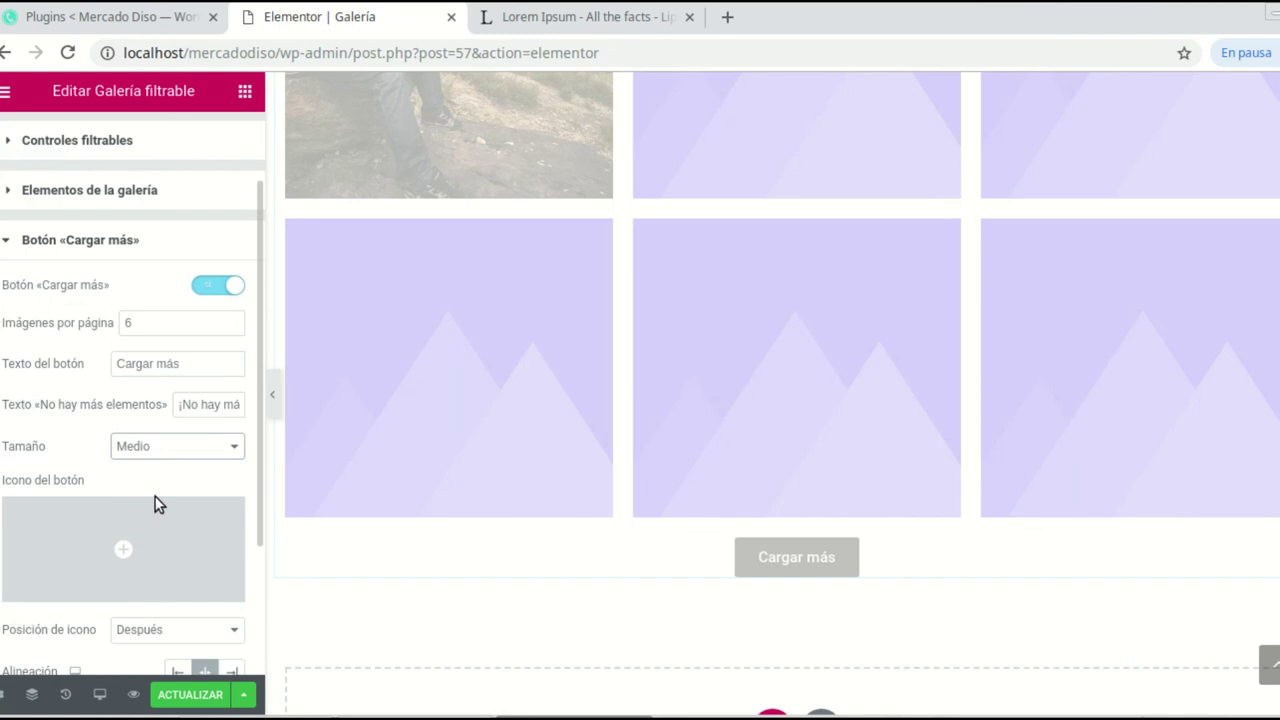
pyautogui.click(231, 457)
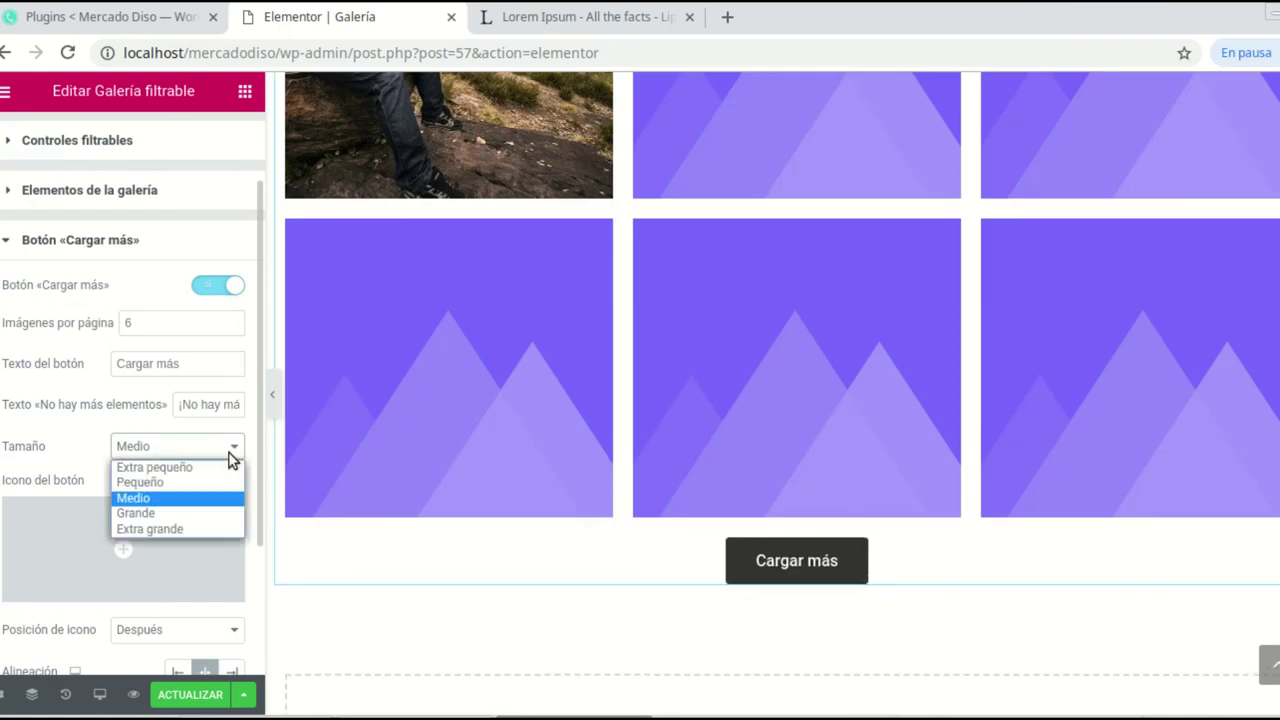
pyautogui.click(157, 489)
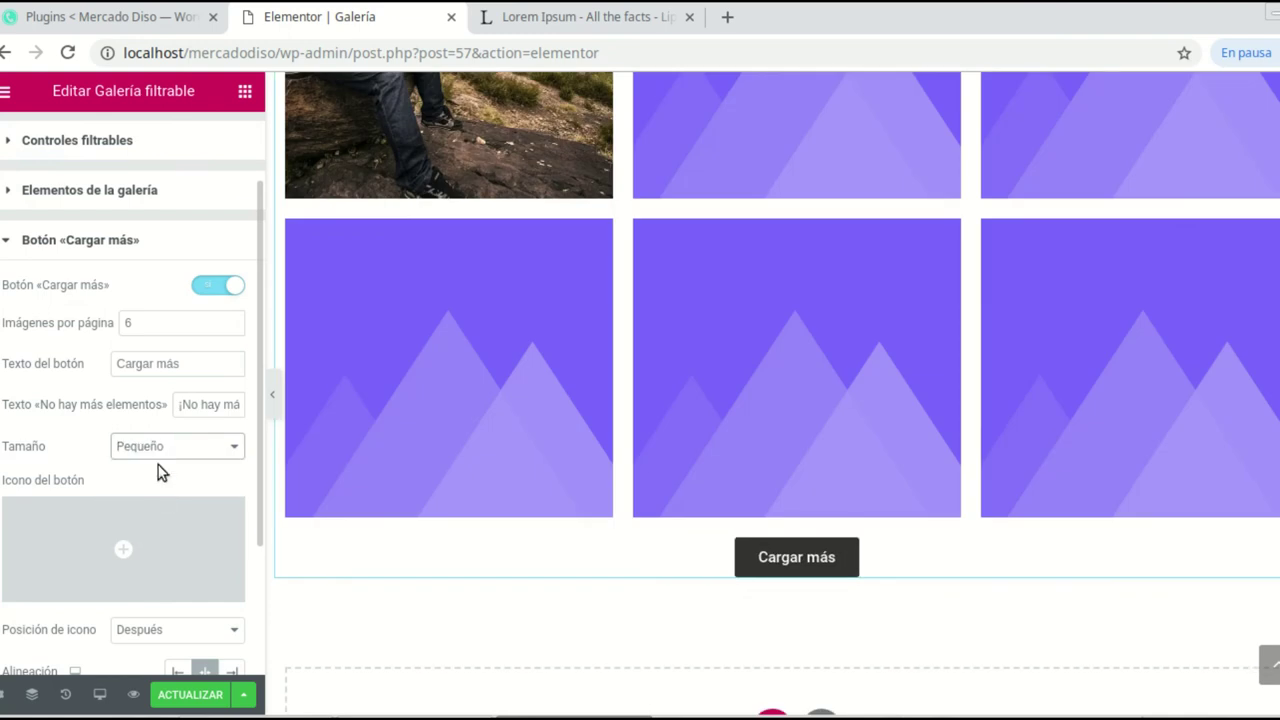
# Step: Insert the circled right-pointing arrow from the icon library as the «Cargar más» button's icon
pyautogui.scroll(-1, 157, 472)
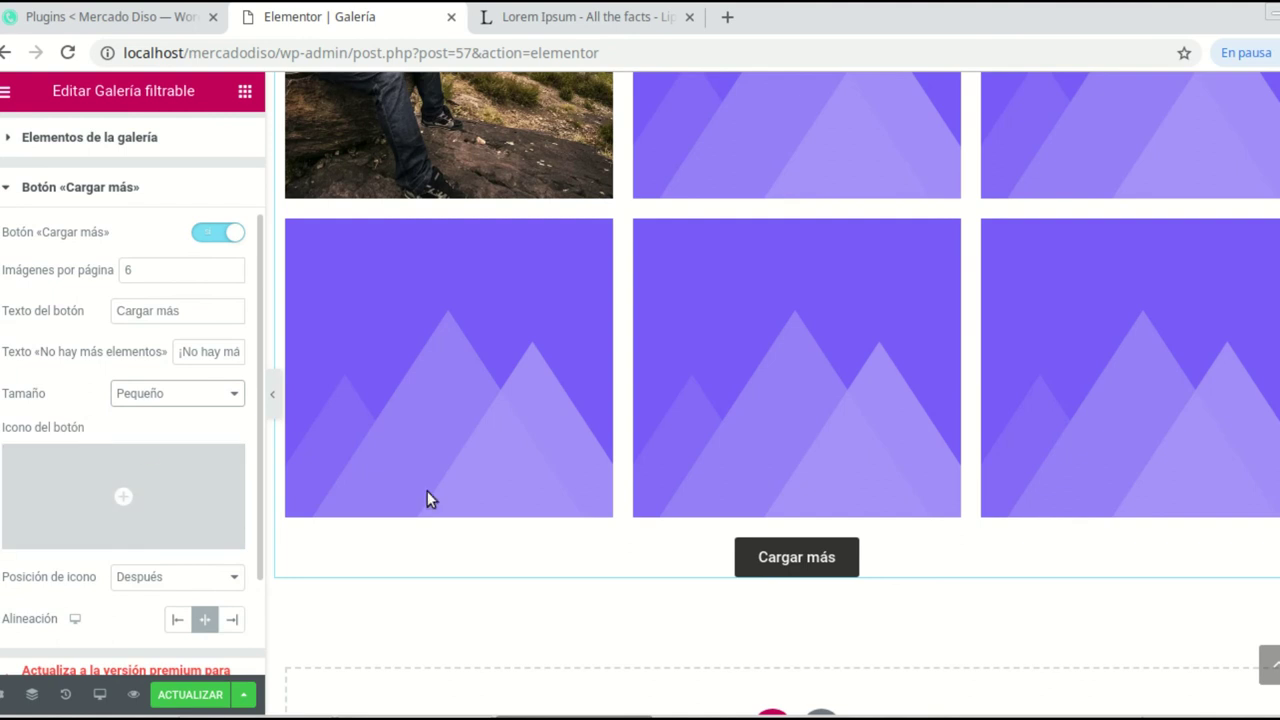
pyautogui.click(125, 495)
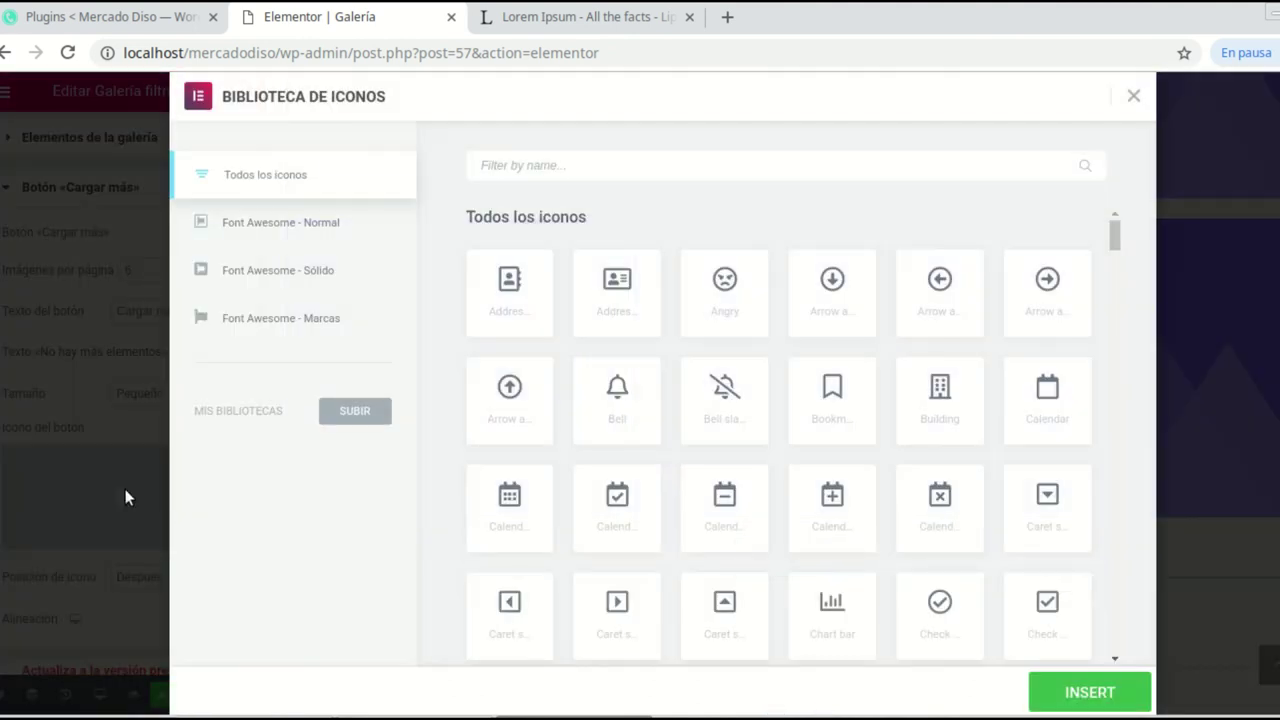
pyautogui.click(1047, 315)
pyautogui.click(1090, 692)
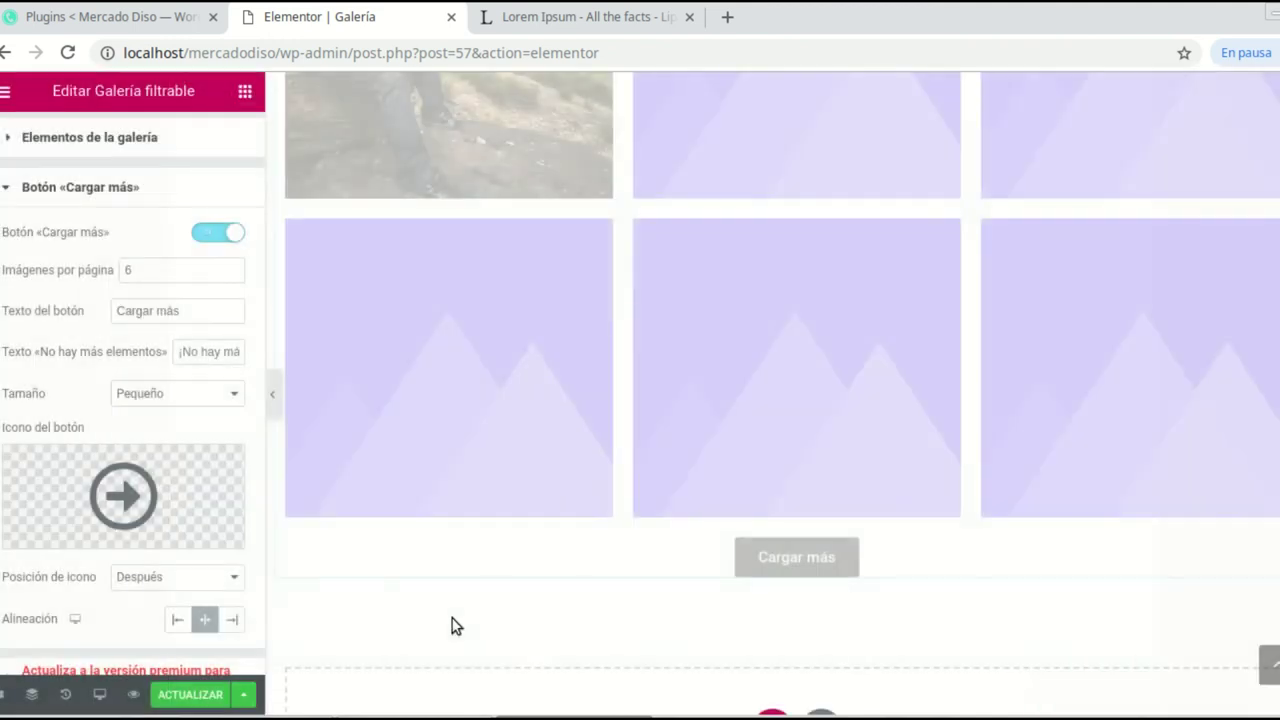
# Step: Try left alignment for the «Cargar más» button and return it to centred alignment
pyautogui.scroll(-3, 123, 495)
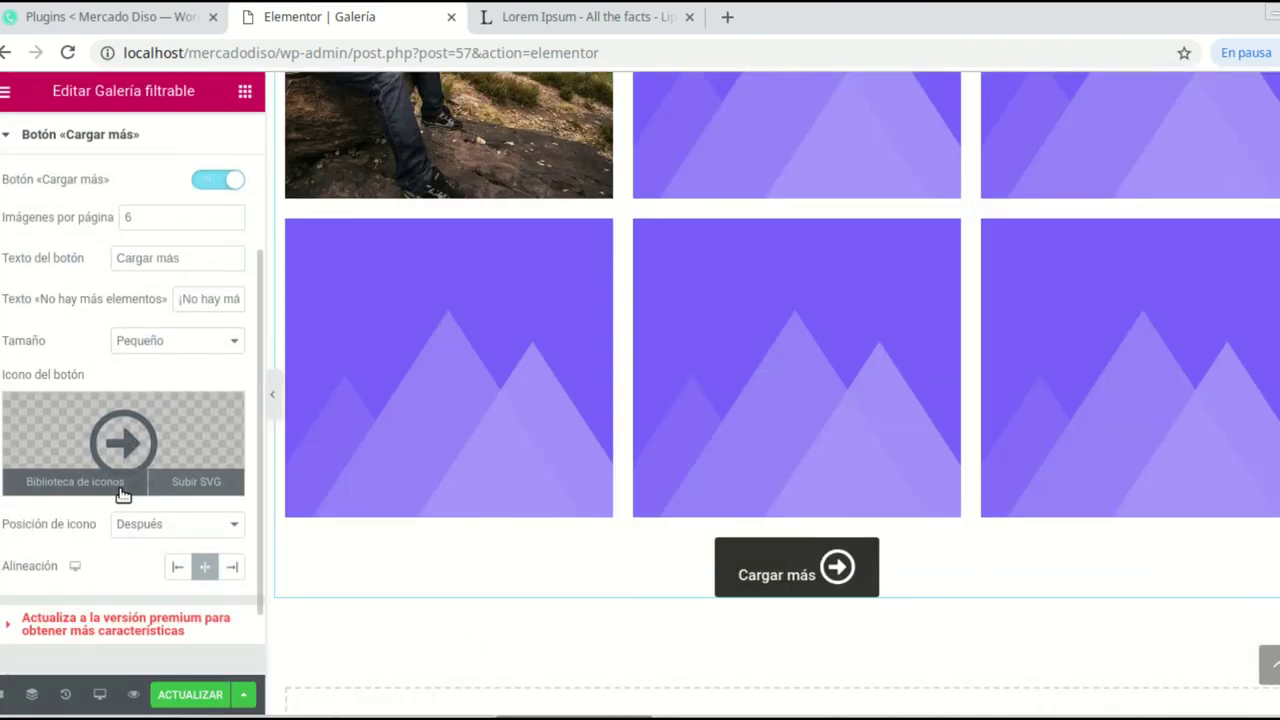
pyautogui.click(178, 476)
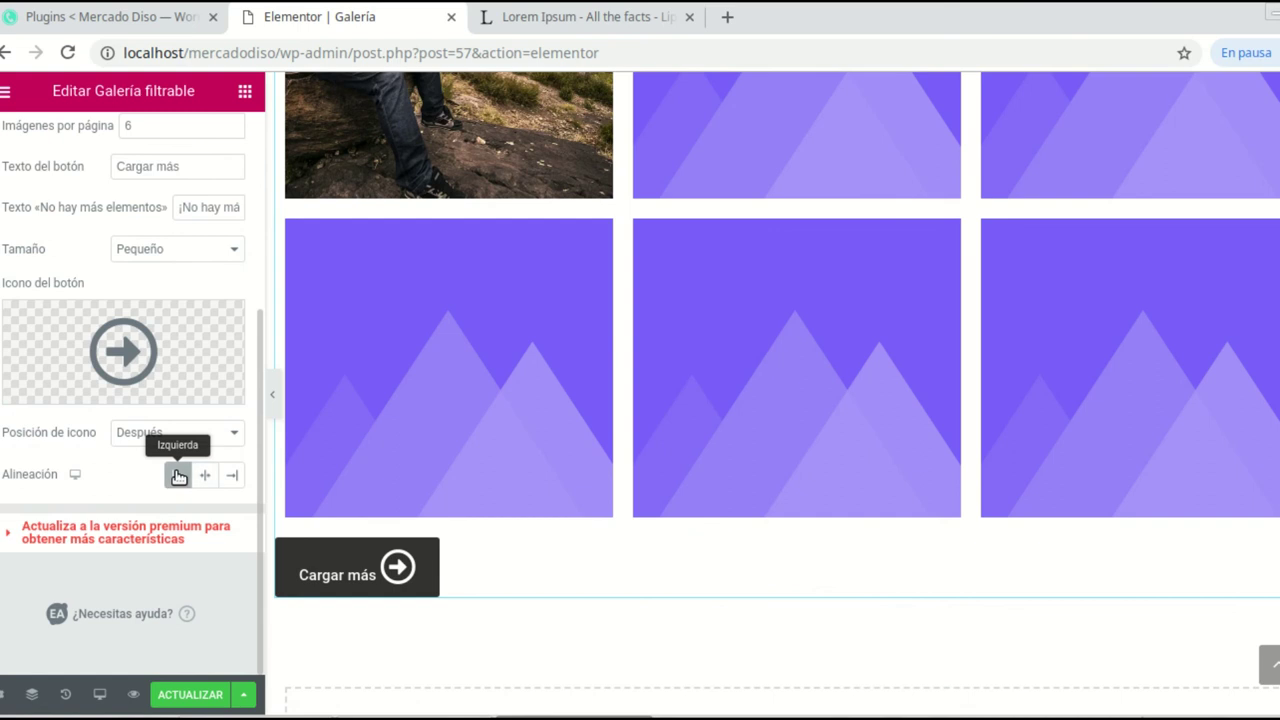
pyautogui.click(205, 475)
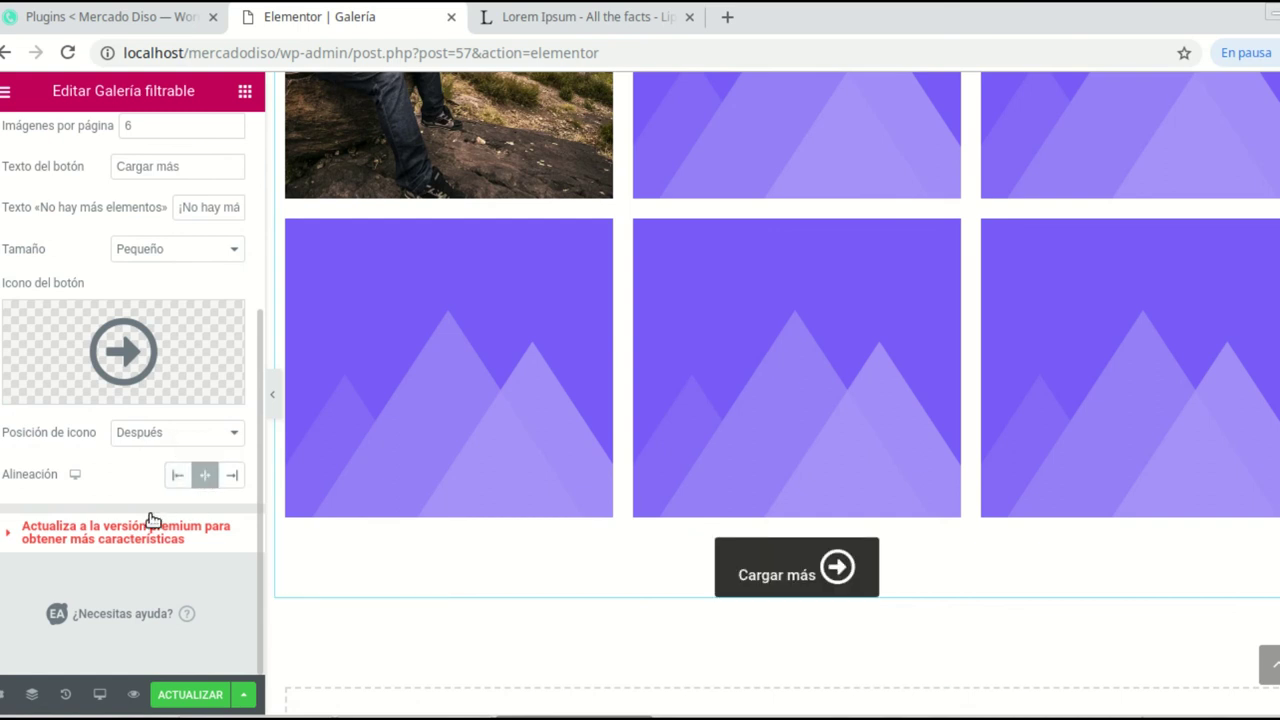
# Step: Try a green #23A455 background colour in the gallery's general style and clear it
pyautogui.scroll(6, 140, 510)
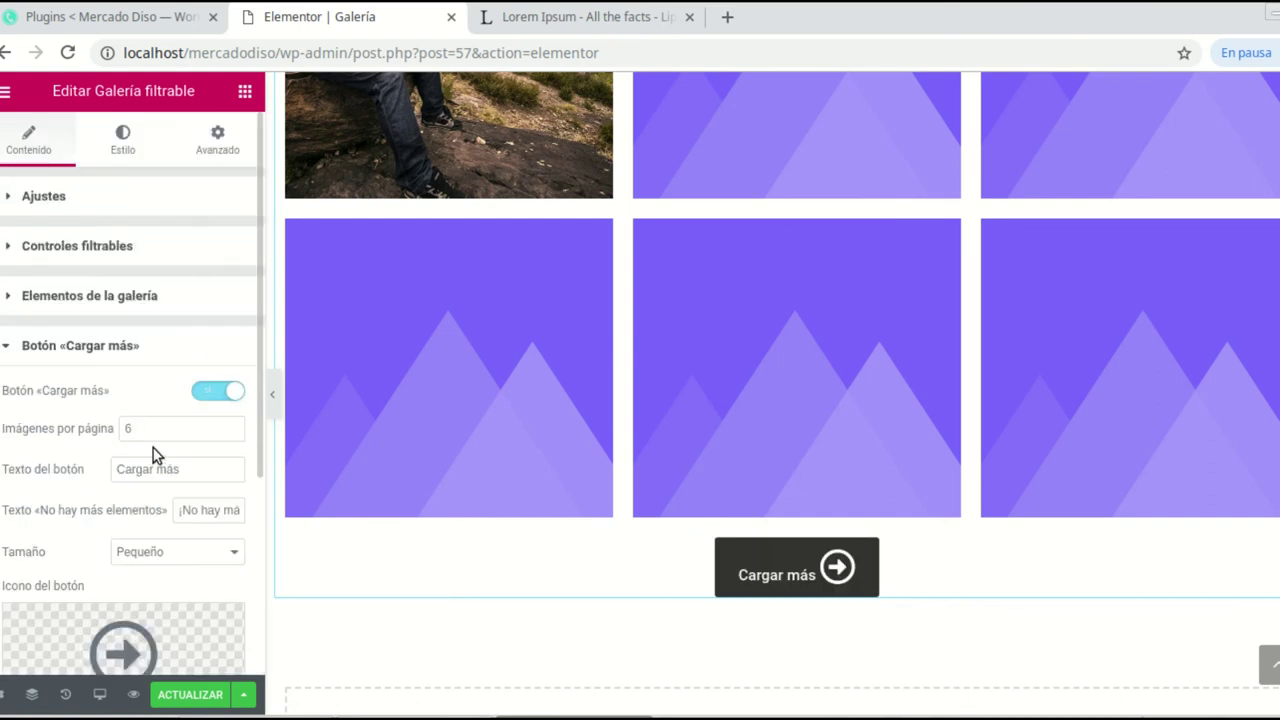
pyautogui.click(122, 142)
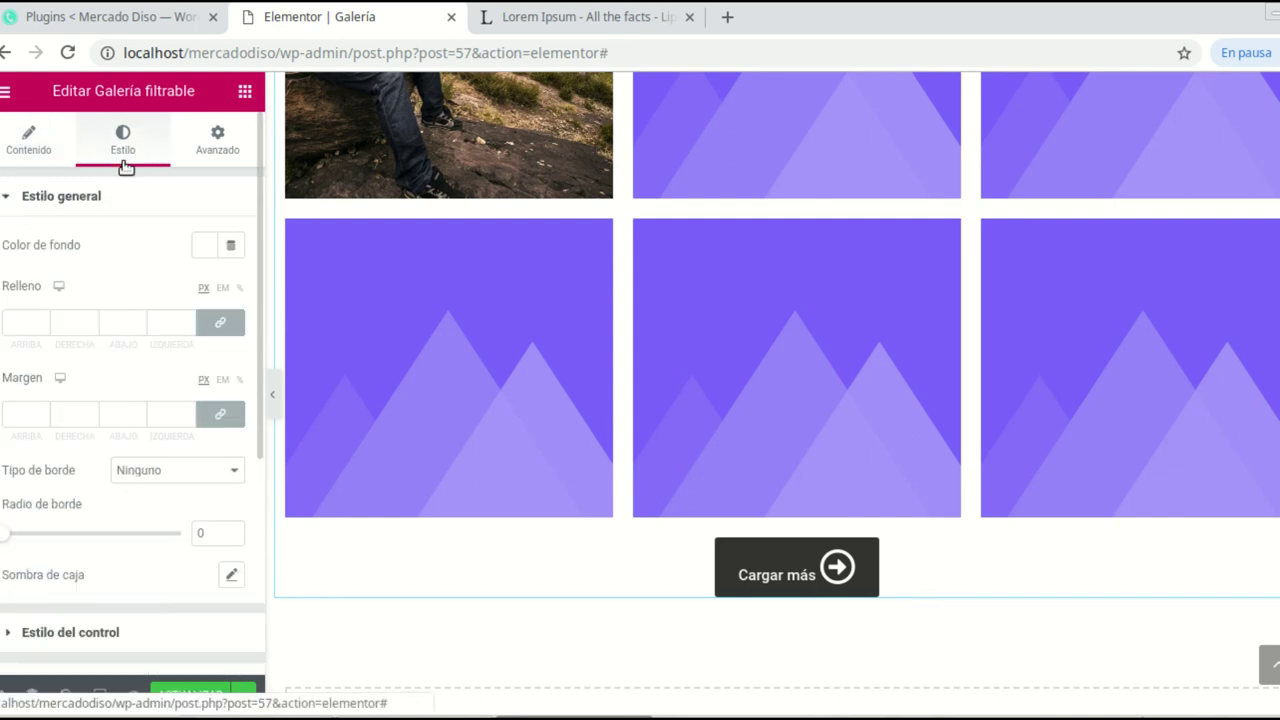
pyautogui.scroll(1, 1016, 345)
pyautogui.scroll(2, 1016, 338)
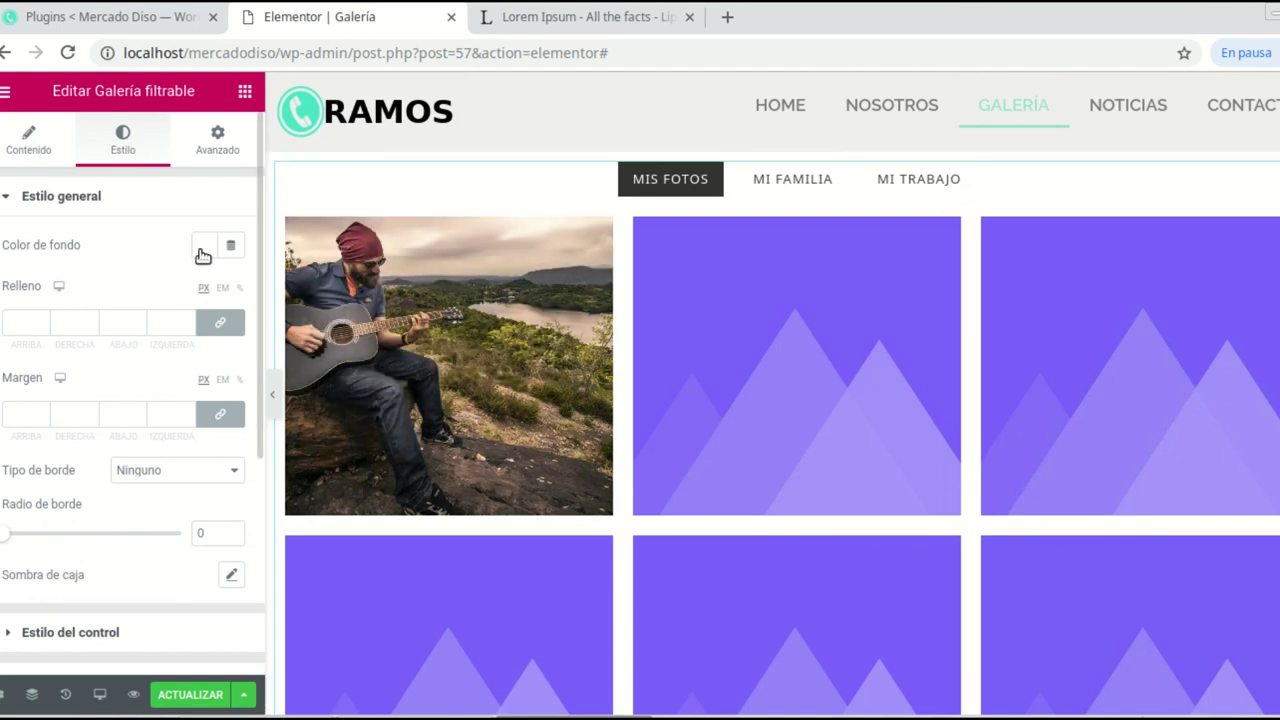
pyautogui.click(204, 245)
pyautogui.click(240, 303)
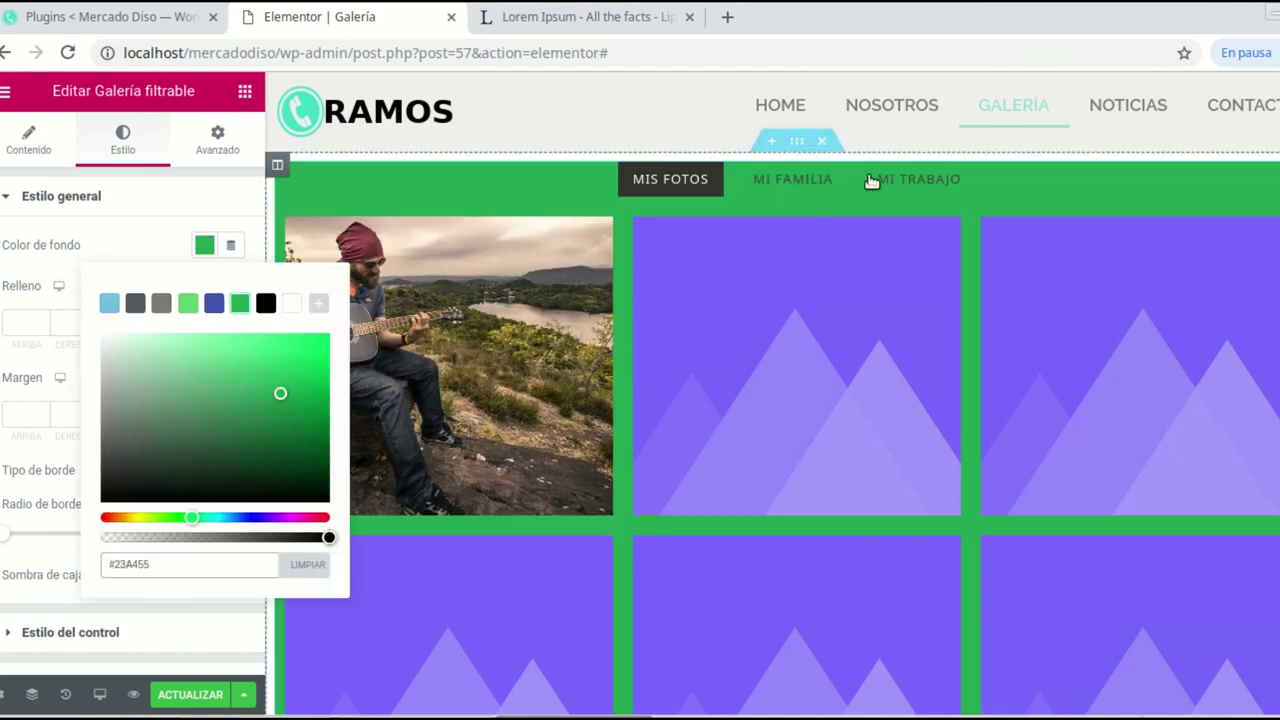
pyautogui.click(294, 572)
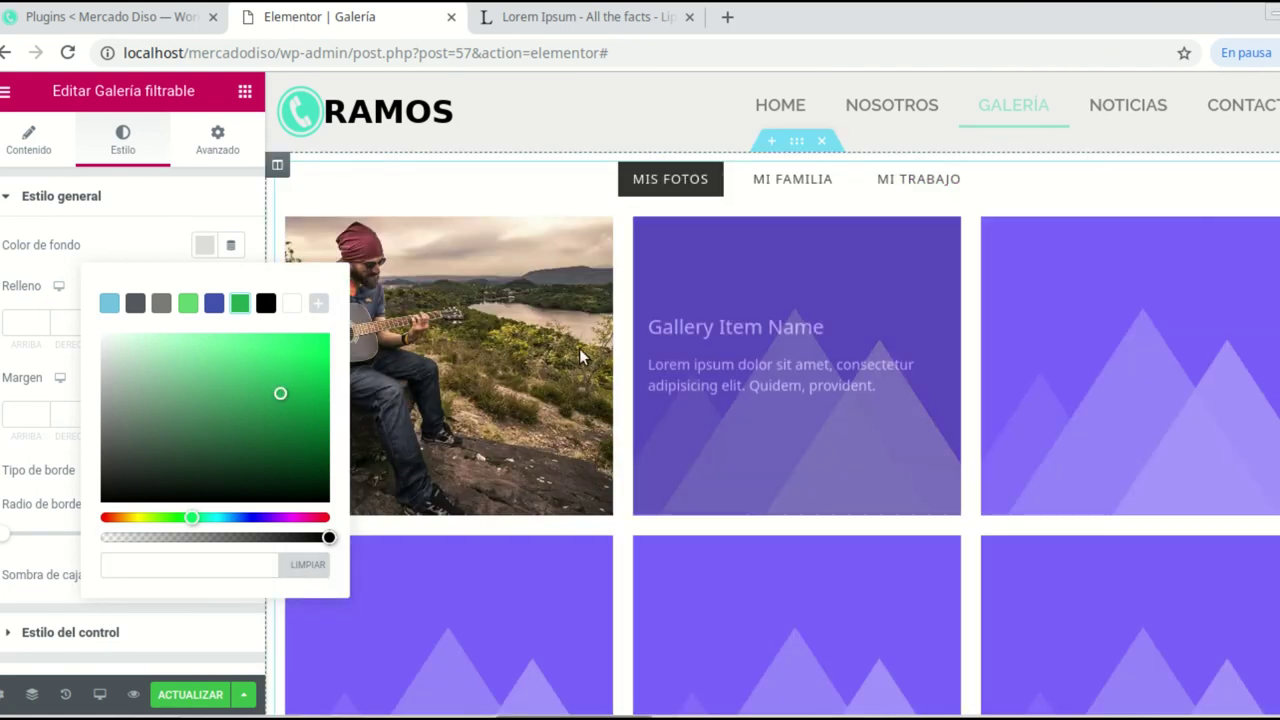
pyautogui.click(147, 258)
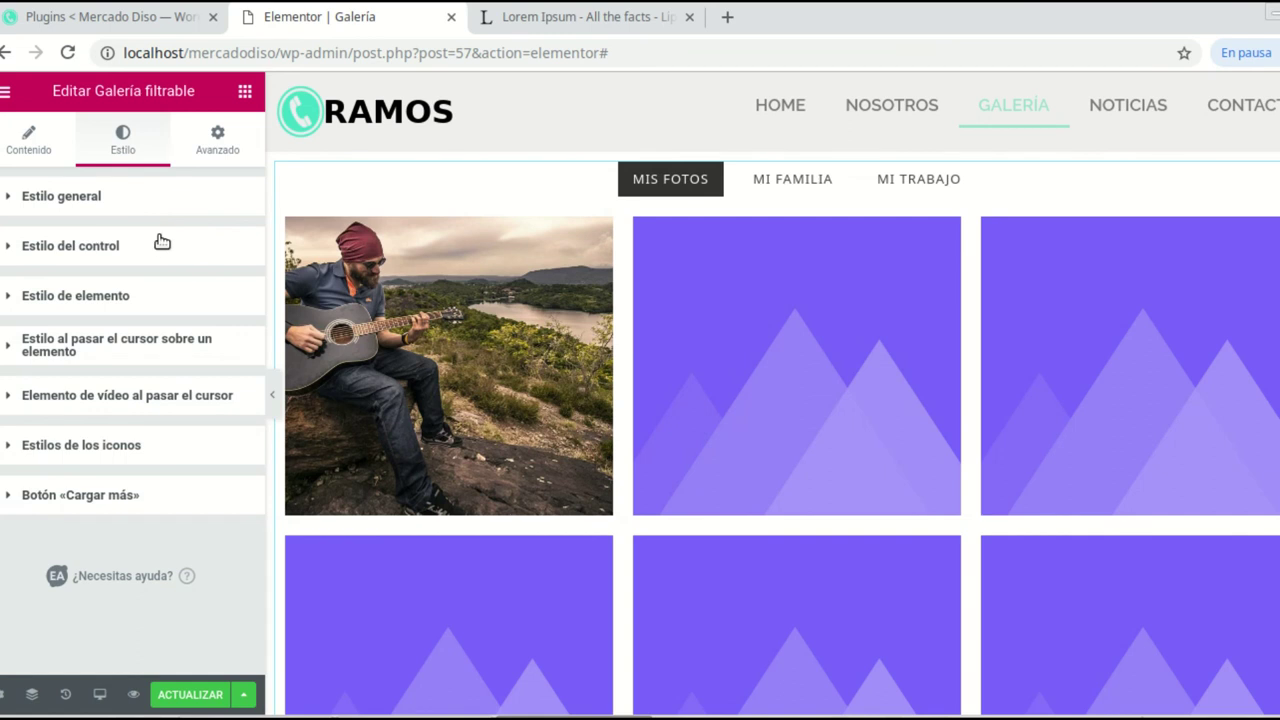
# Step: Look over the general padding, margin, border and shadow settings, and open the Estilo del control settings
pyautogui.scroll(-2, 148, 398)
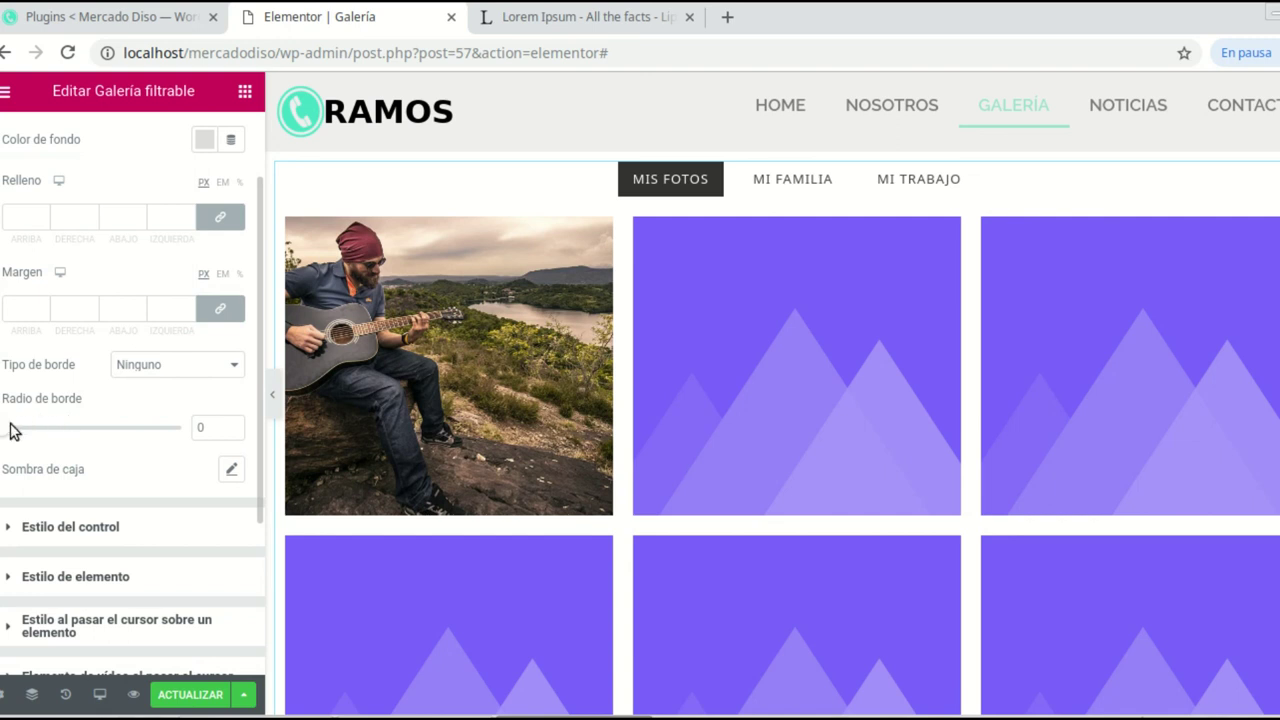
pyautogui.scroll(-1, 162, 450)
pyautogui.scroll(-2, 228, 425)
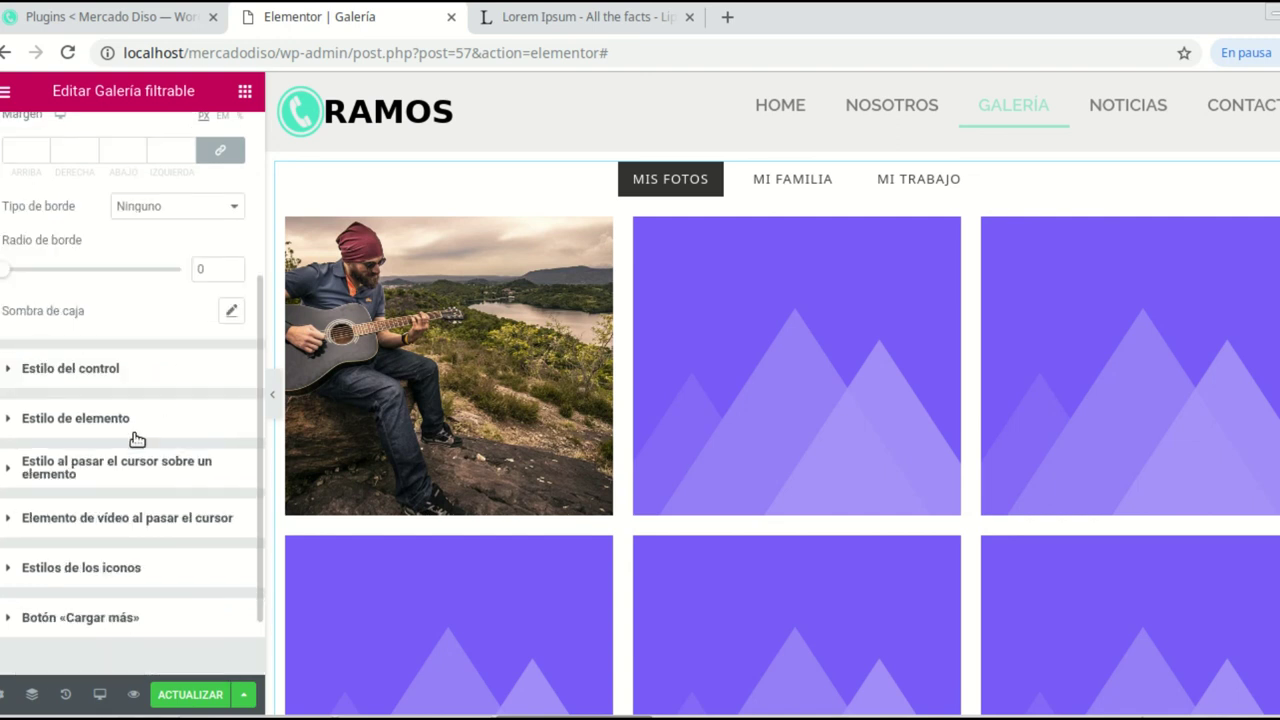
pyautogui.click(17, 372)
pyautogui.scroll(-2, 148, 423)
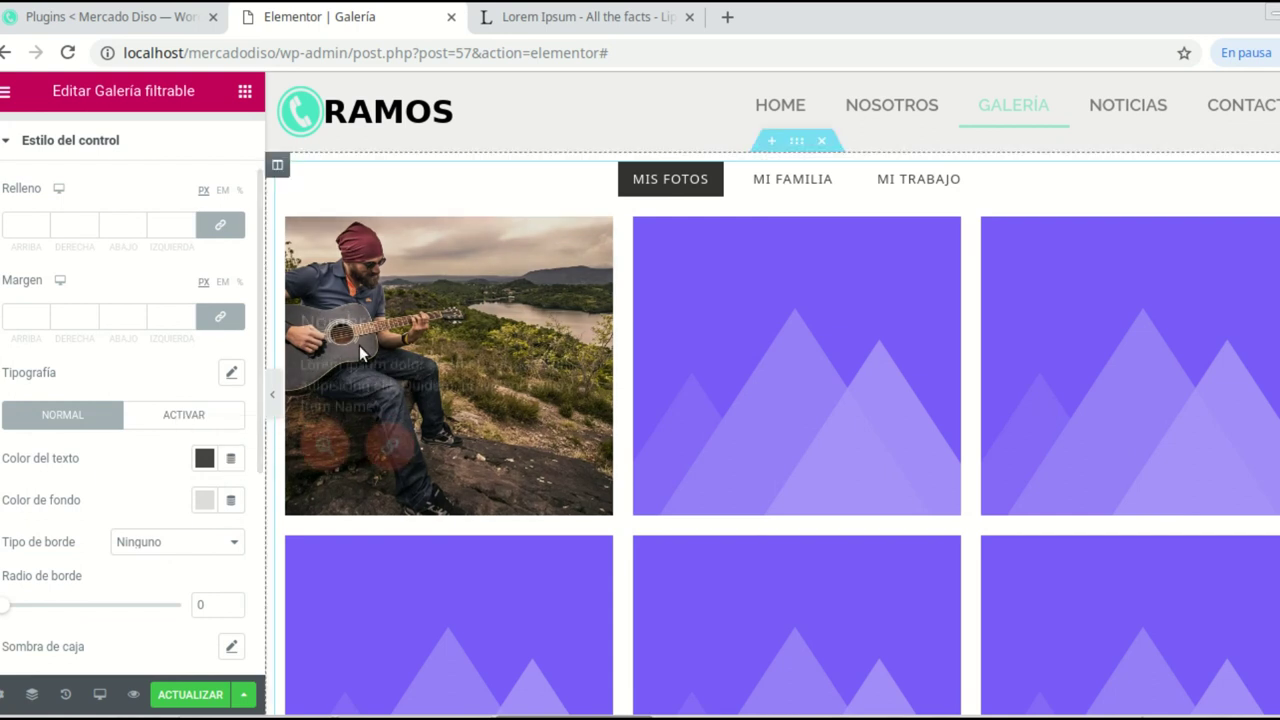
# Step: Try text colours #AF4646, #741B1B, #23A455 and #0F7F3A on the filter controls in their normal state and clear the colour
pyautogui.click(203, 458)
pyautogui.click(203, 458)
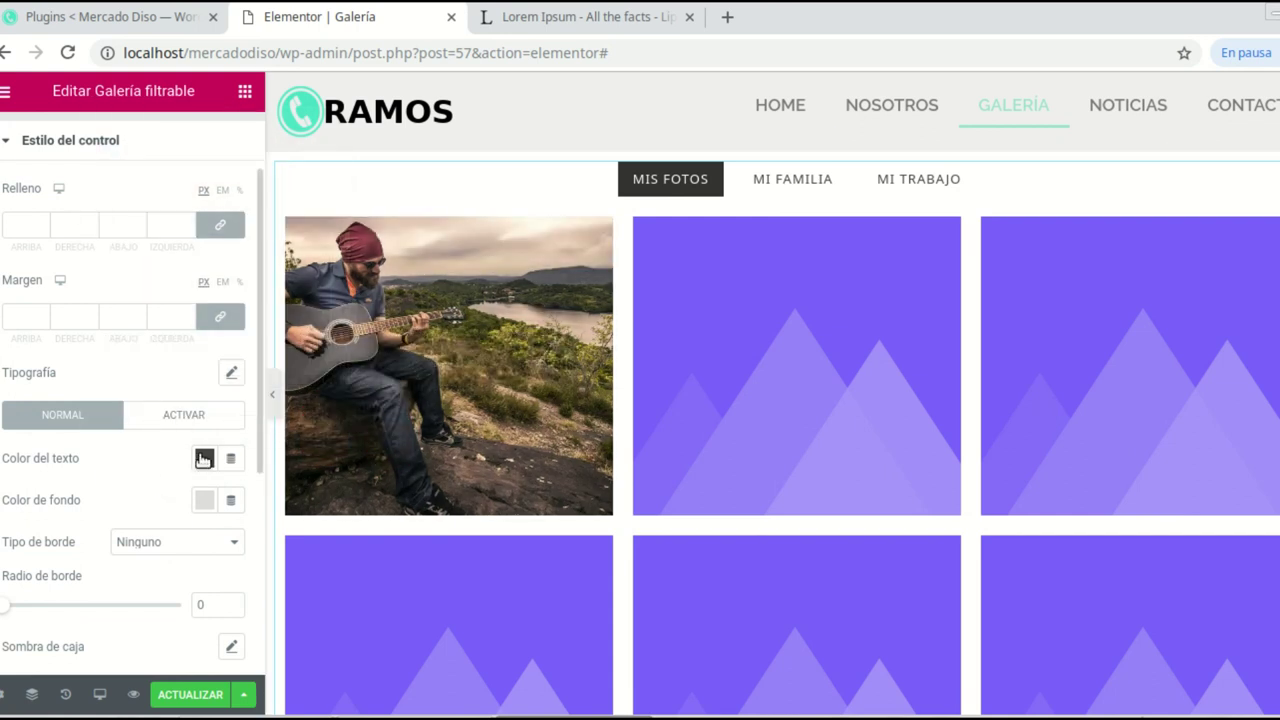
pyautogui.click(203, 458)
pyautogui.click(237, 230)
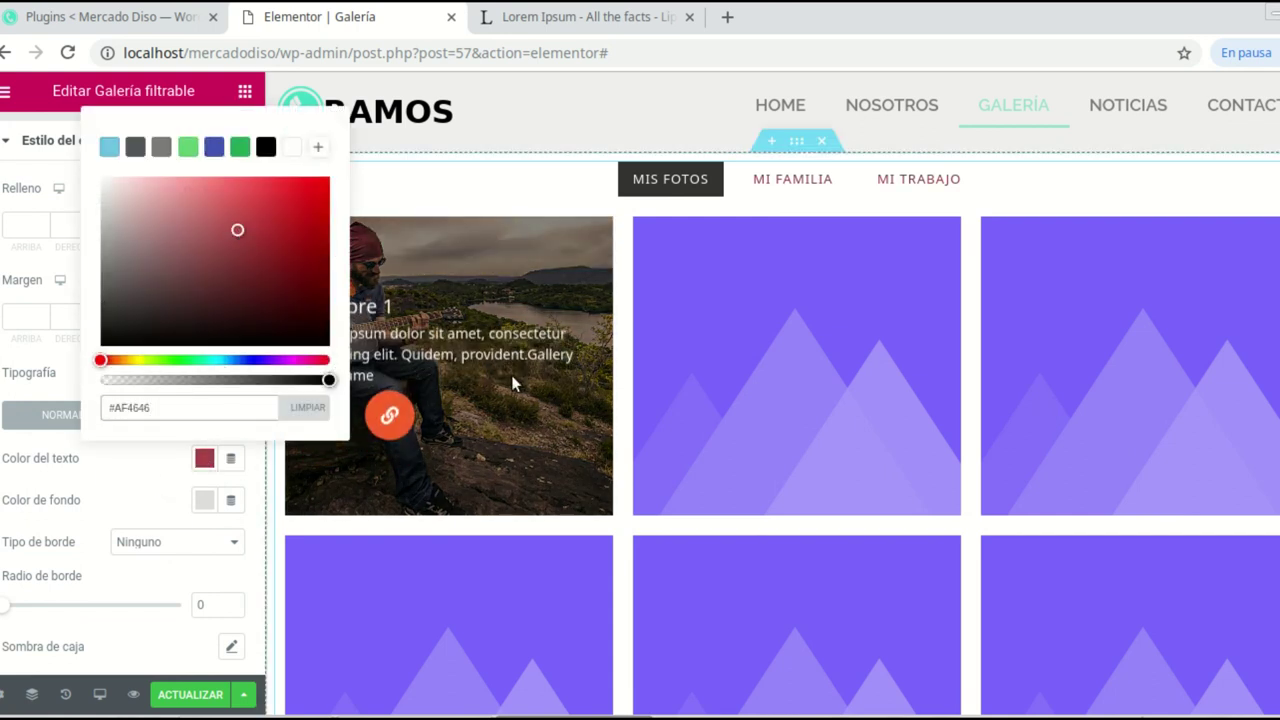
pyautogui.click(277, 268)
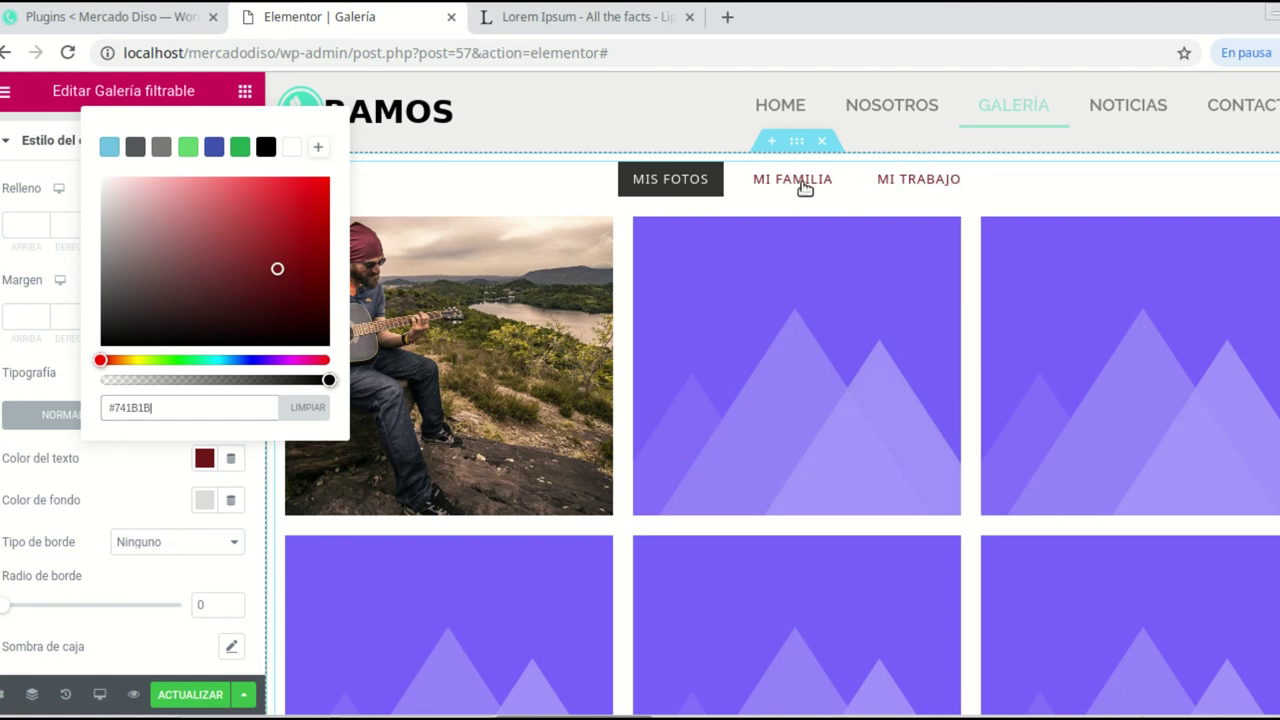
pyautogui.click(240, 147)
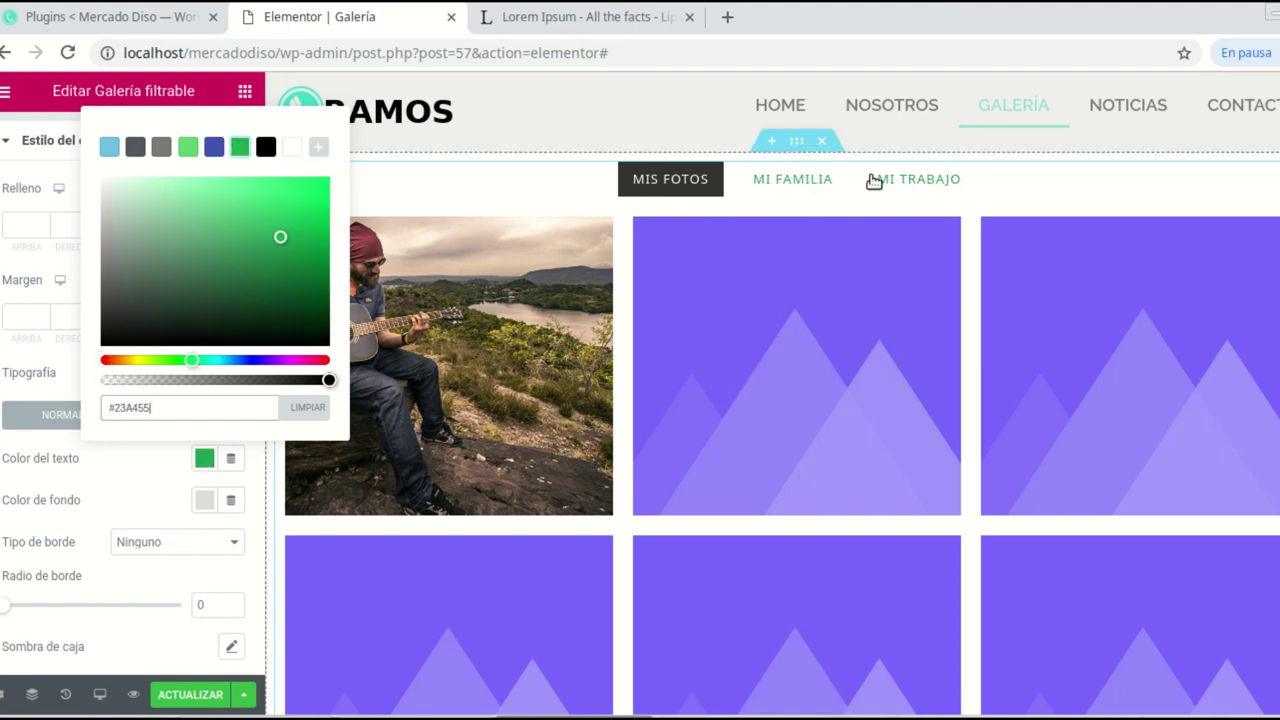
pyautogui.click(204, 224)
pyautogui.write('#0F7F3A')
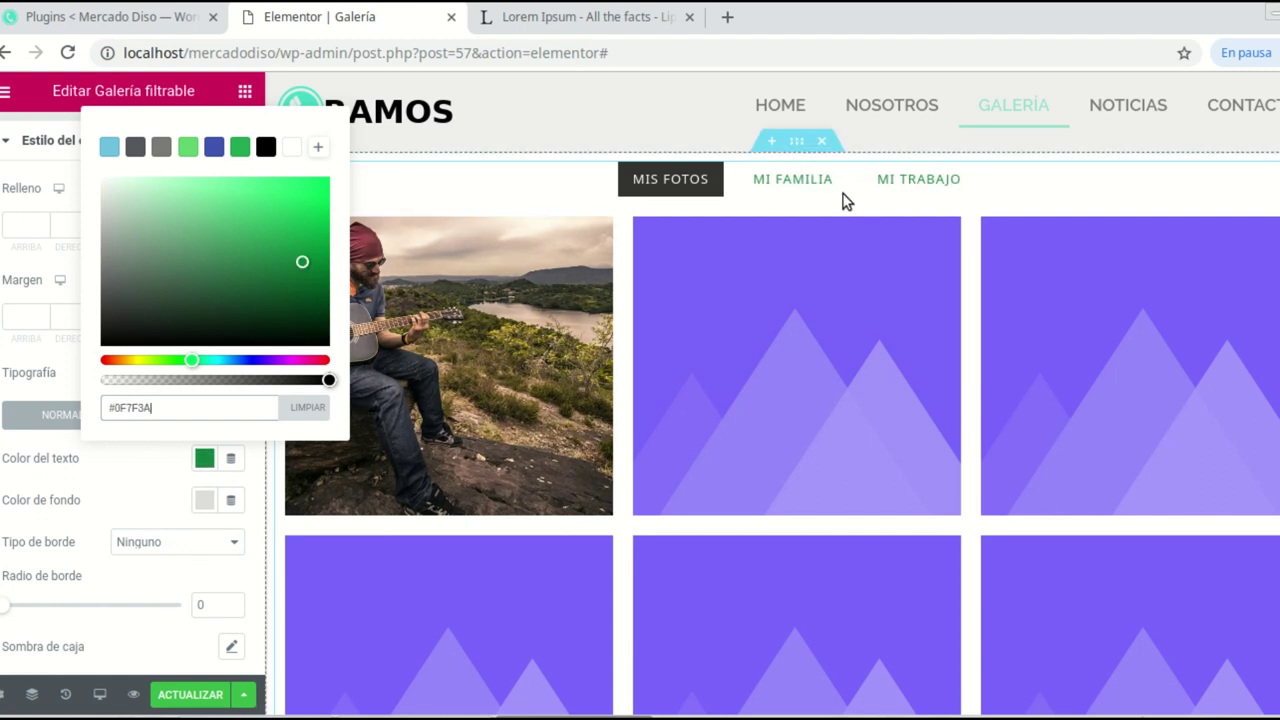
pyautogui.click(297, 408)
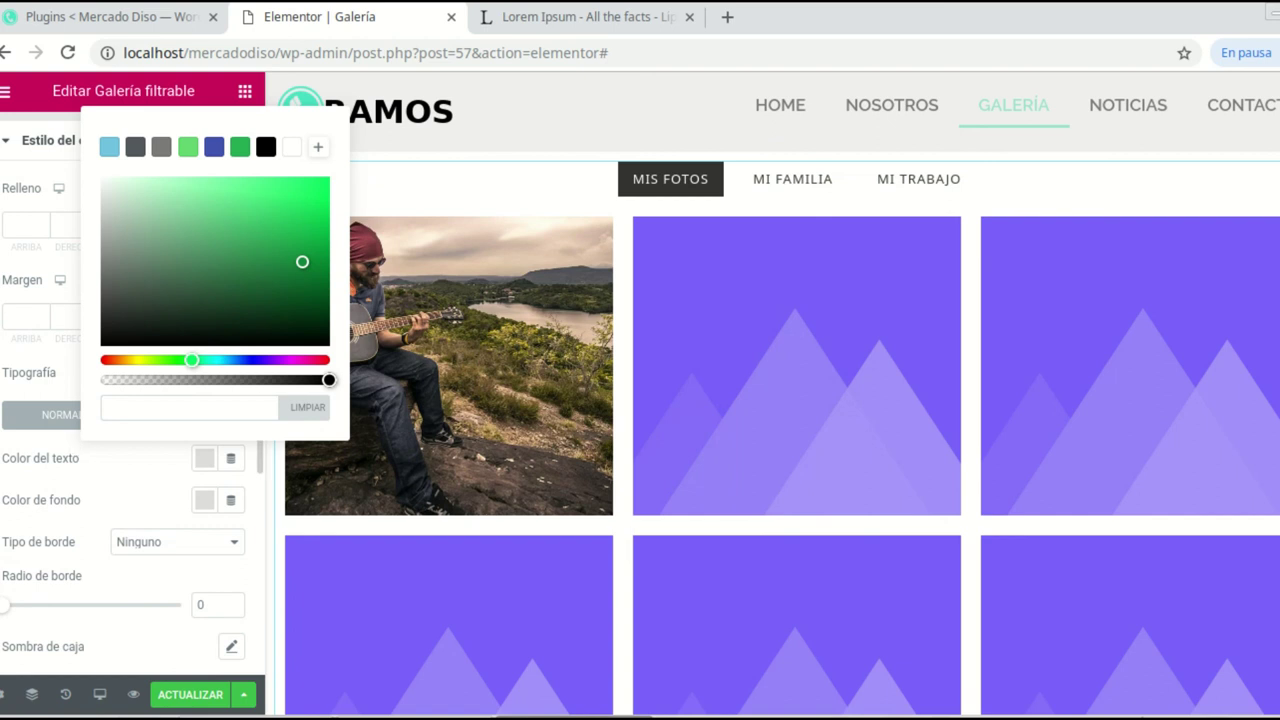
pyautogui.click(90, 414)
# Step: Try a red #CF4848 background colour on the filter controls in their normal state and clear it
pyautogui.scroll(-1, 121, 437)
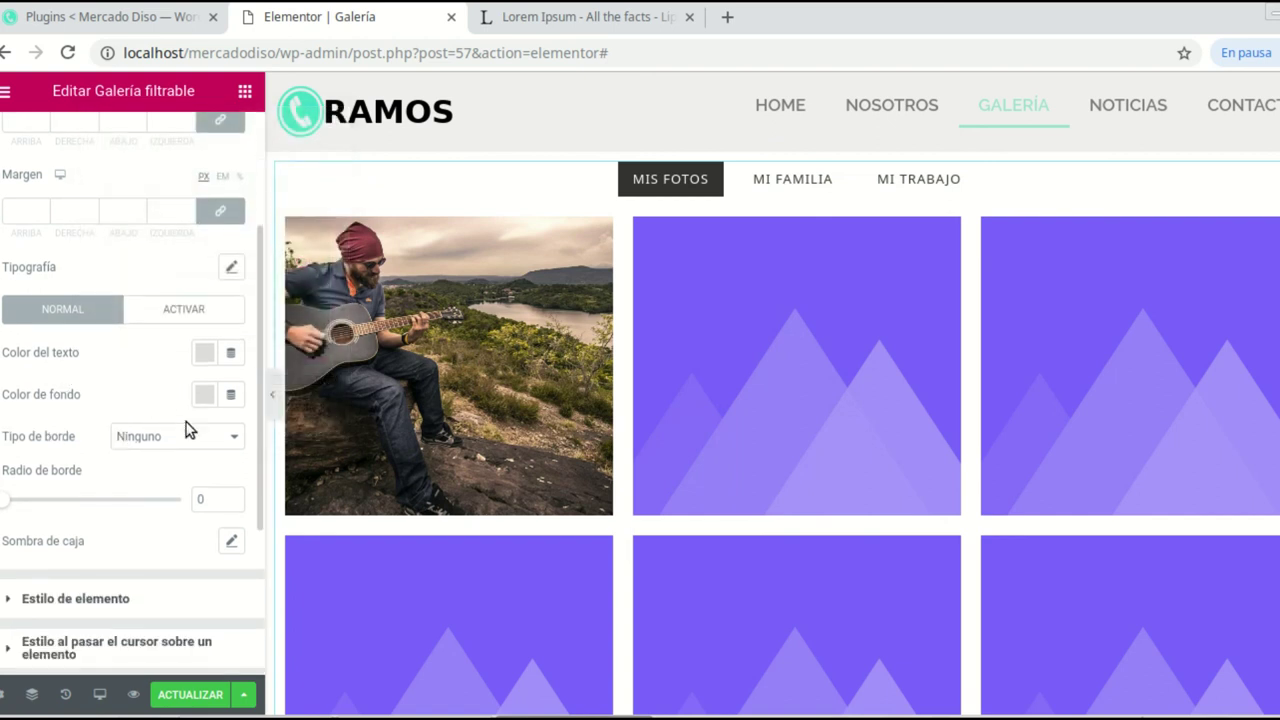
pyautogui.scroll(-1, 149, 436)
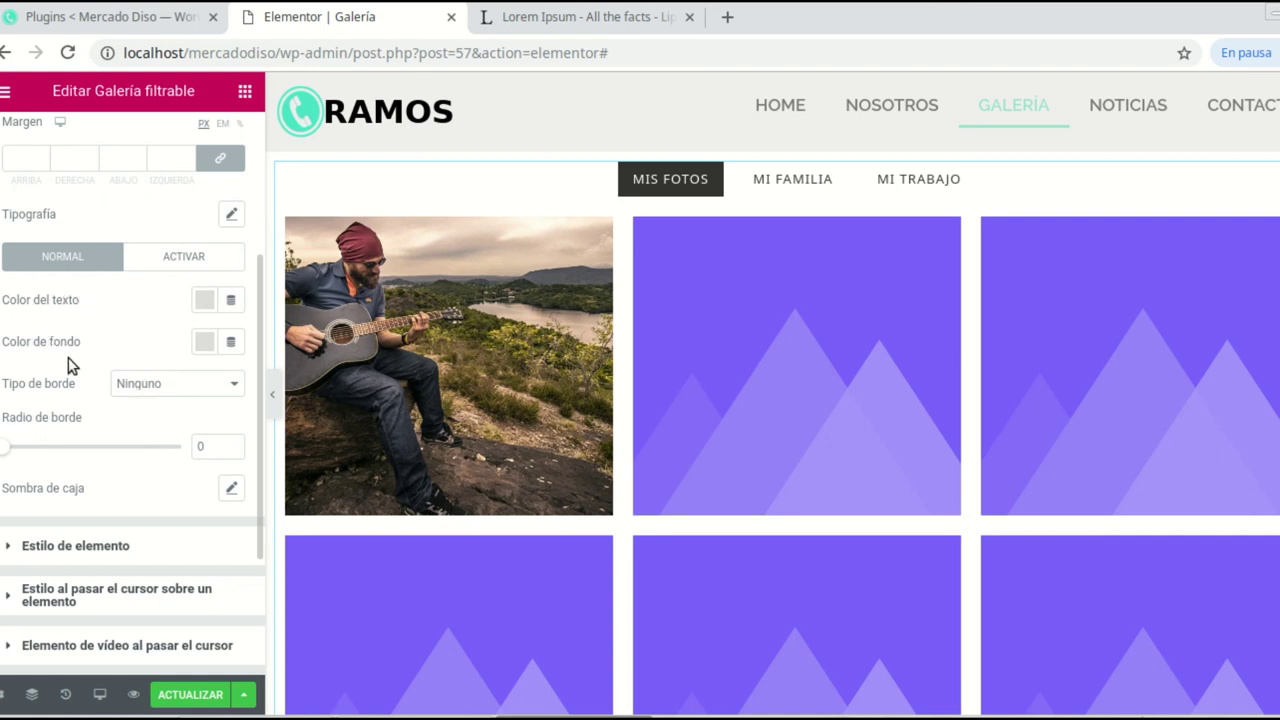
pyautogui.click(205, 341)
pyautogui.click(249, 462)
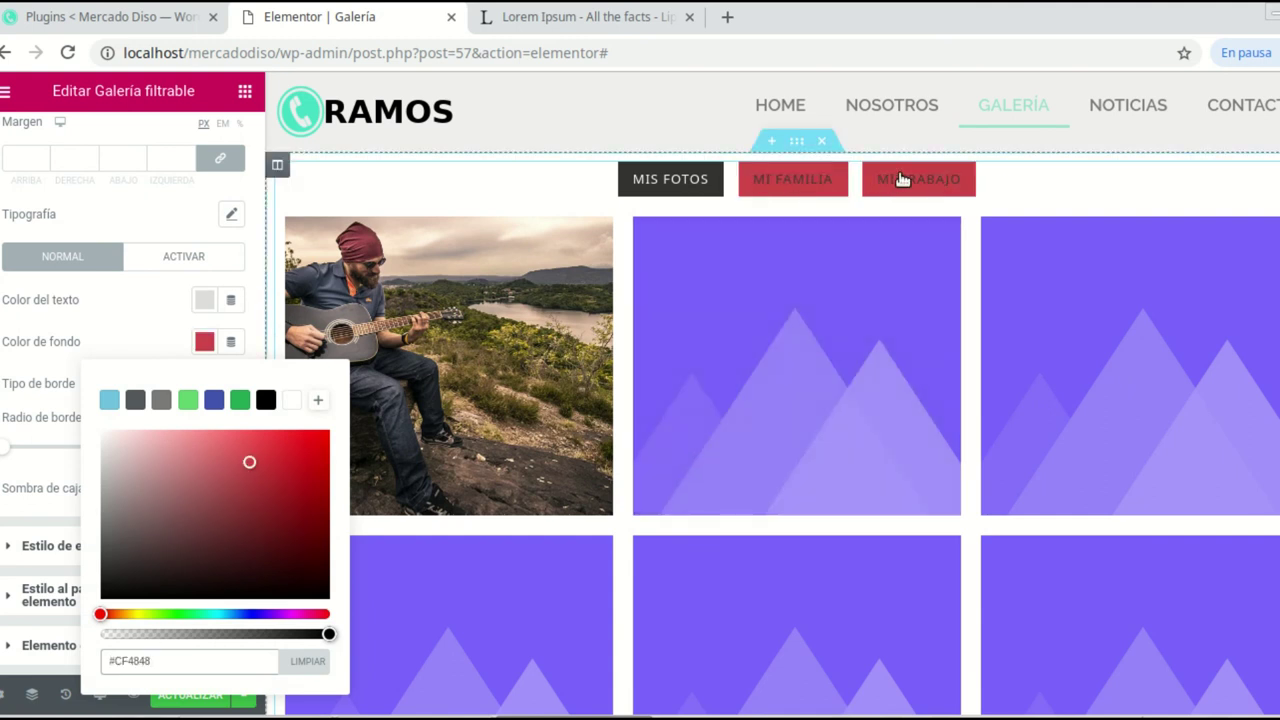
pyautogui.click(300, 661)
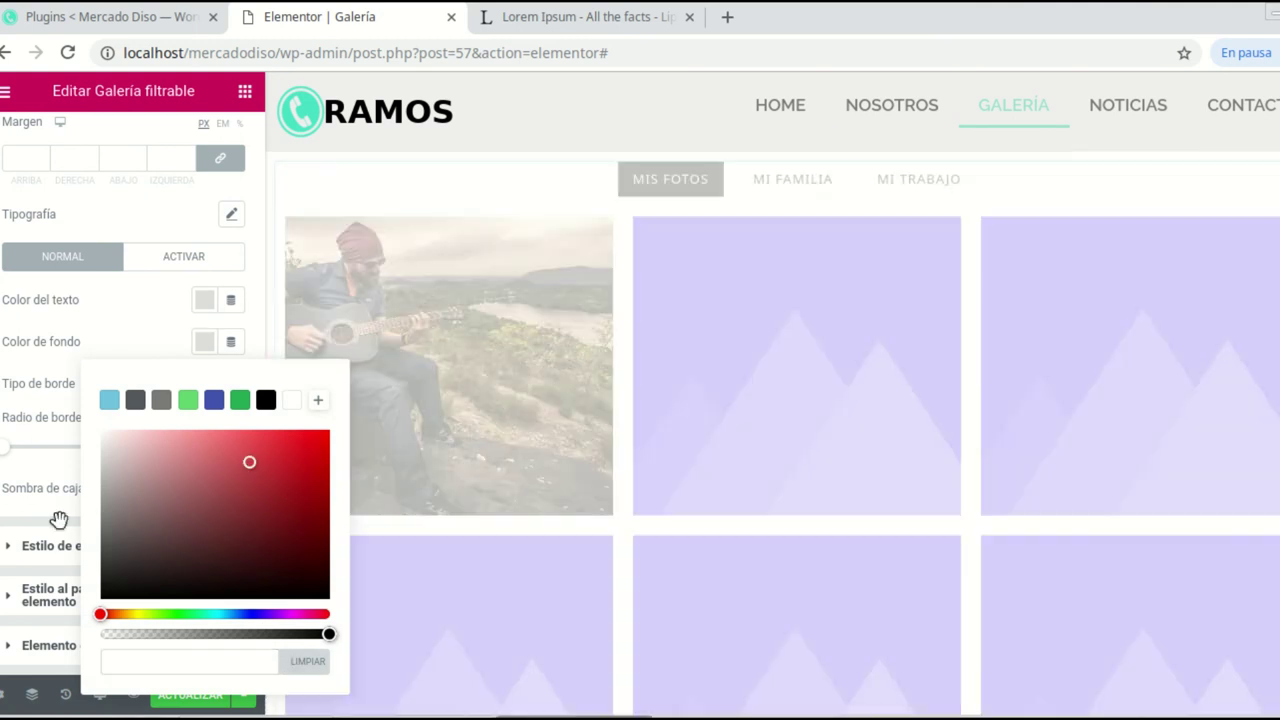
pyautogui.click(129, 334)
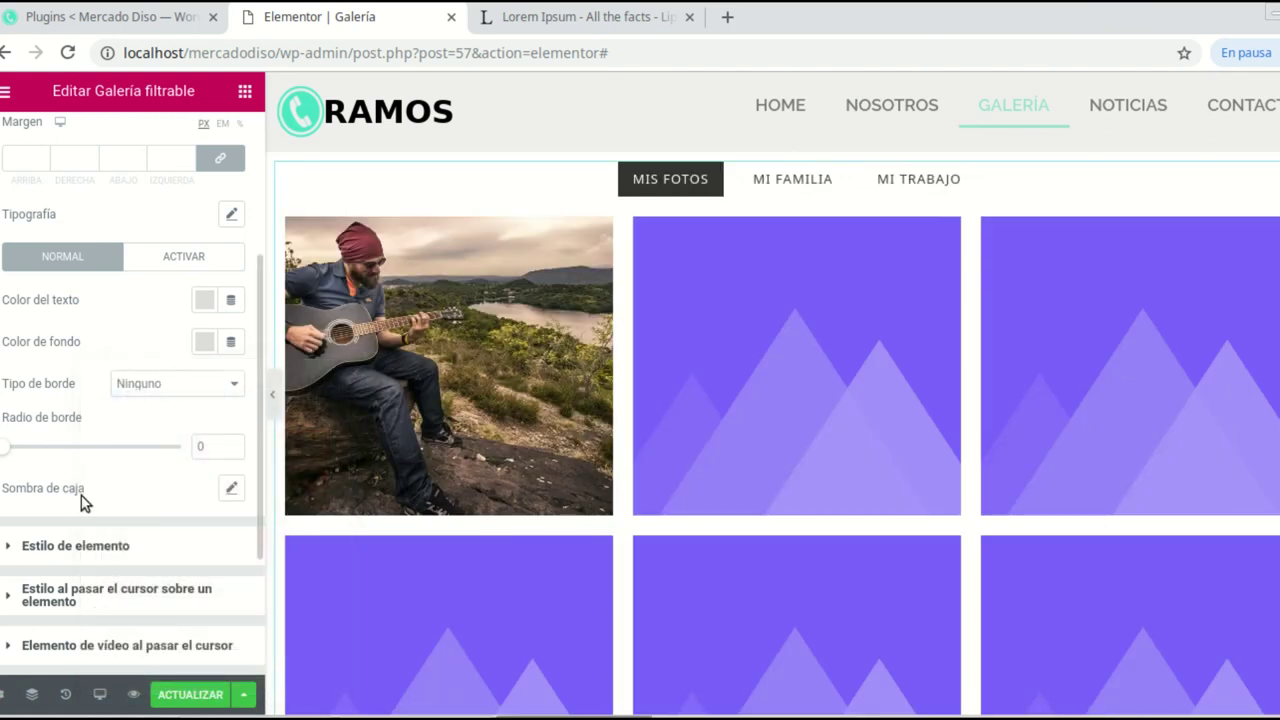
pyautogui.scroll(-1, 83, 500)
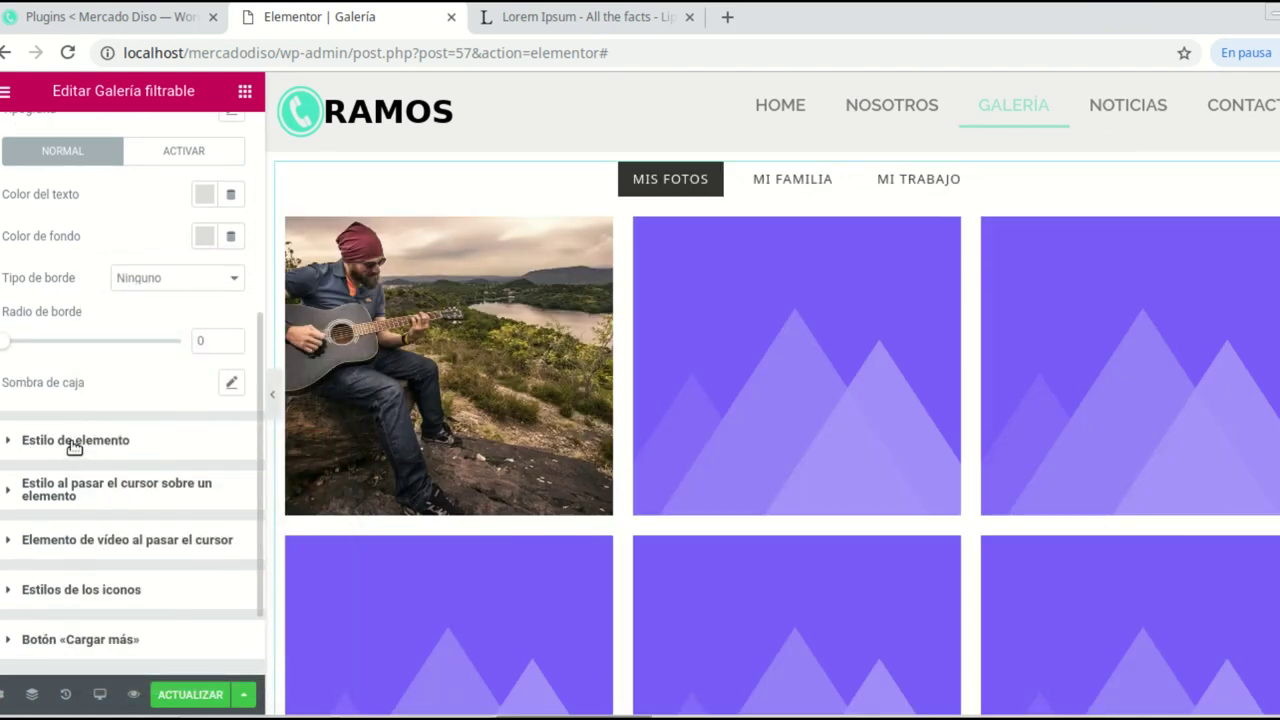
# Step: Try a border radius of 186 on the gallery elements in Estilo de elemento and bring it back to 0
pyautogui.scroll(-1, 75, 447)
pyautogui.click(72, 388)
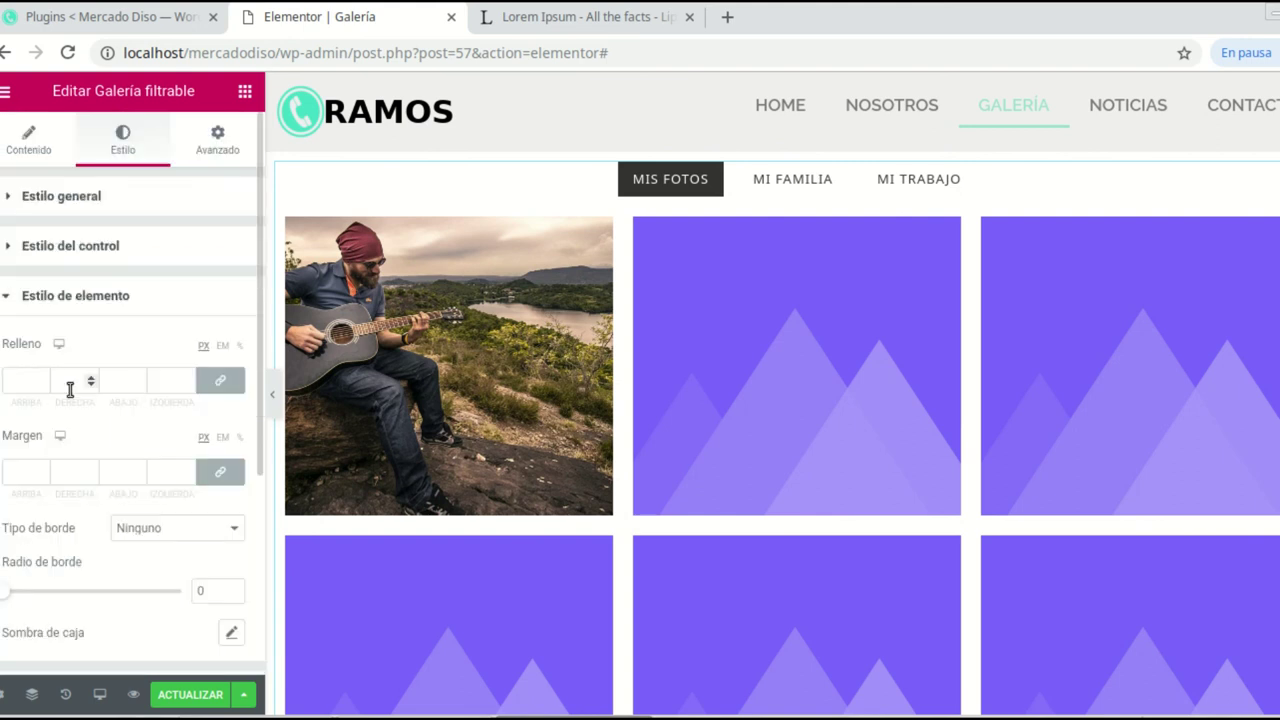
pyautogui.scroll(-3, 176, 418)
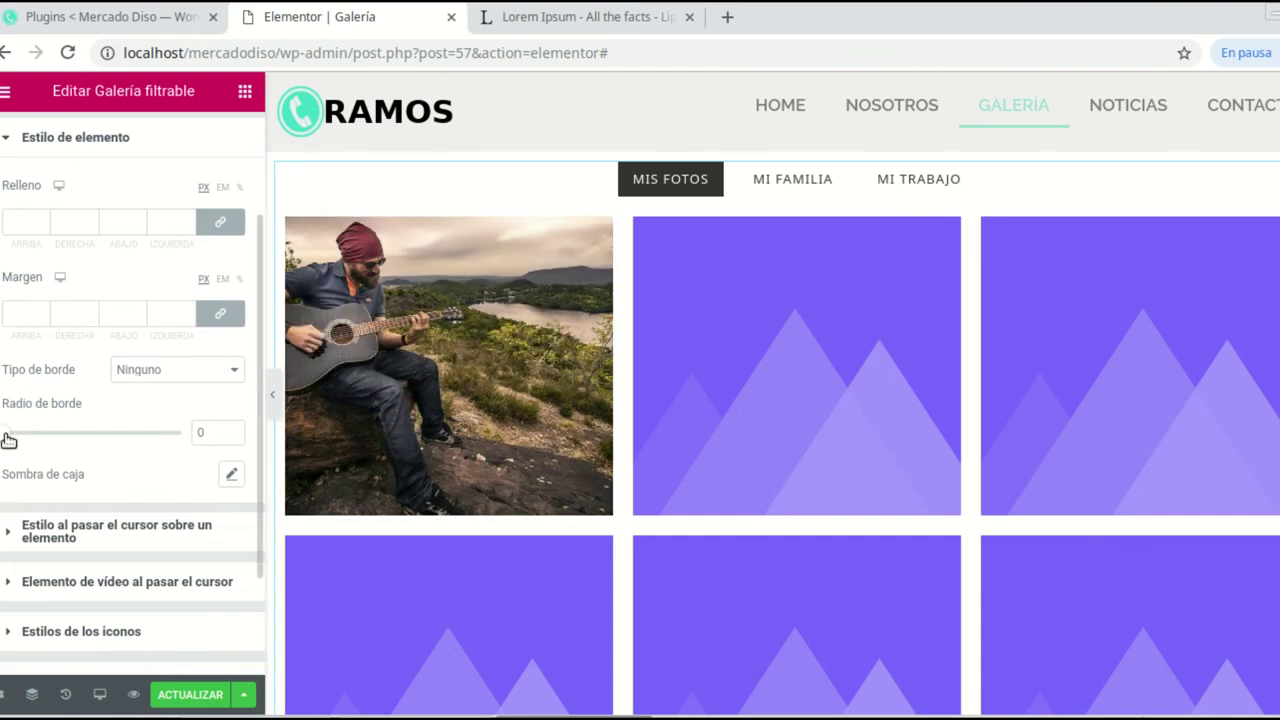
pyautogui.moveTo(12, 440); pyautogui.dragTo(67, 432)
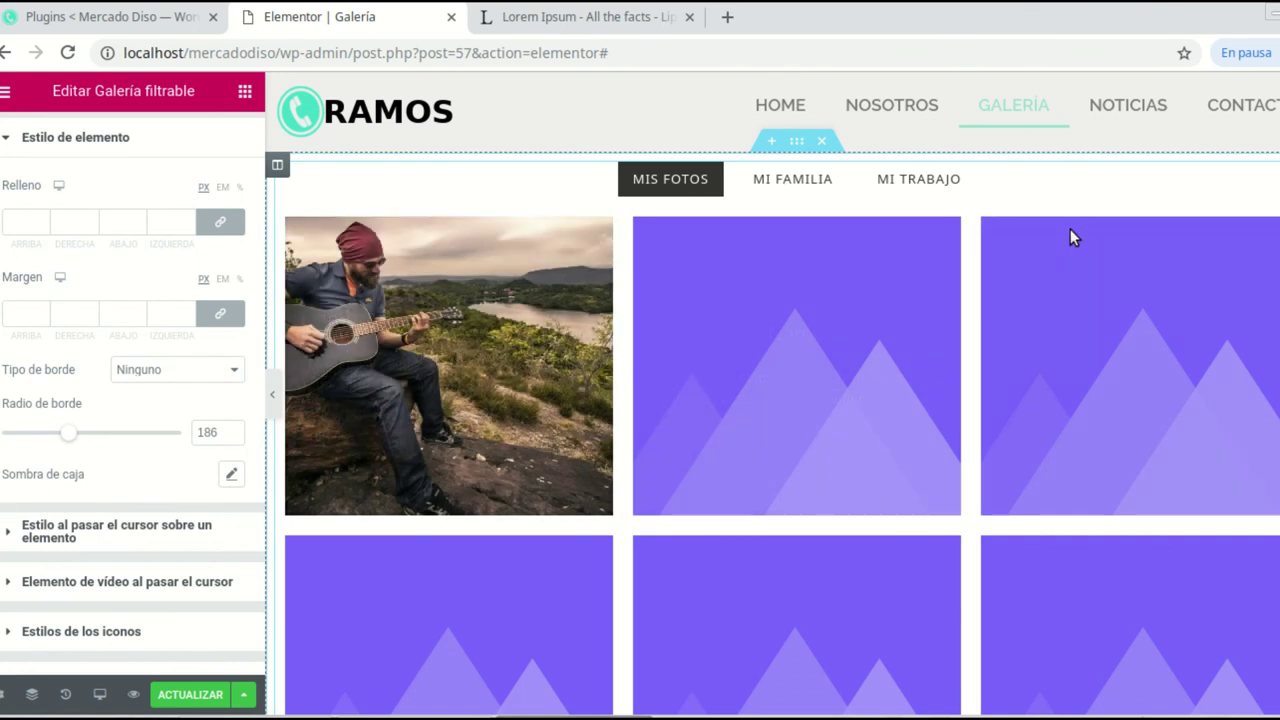
pyautogui.moveTo(67, 438); pyautogui.dragTo(8, 434)
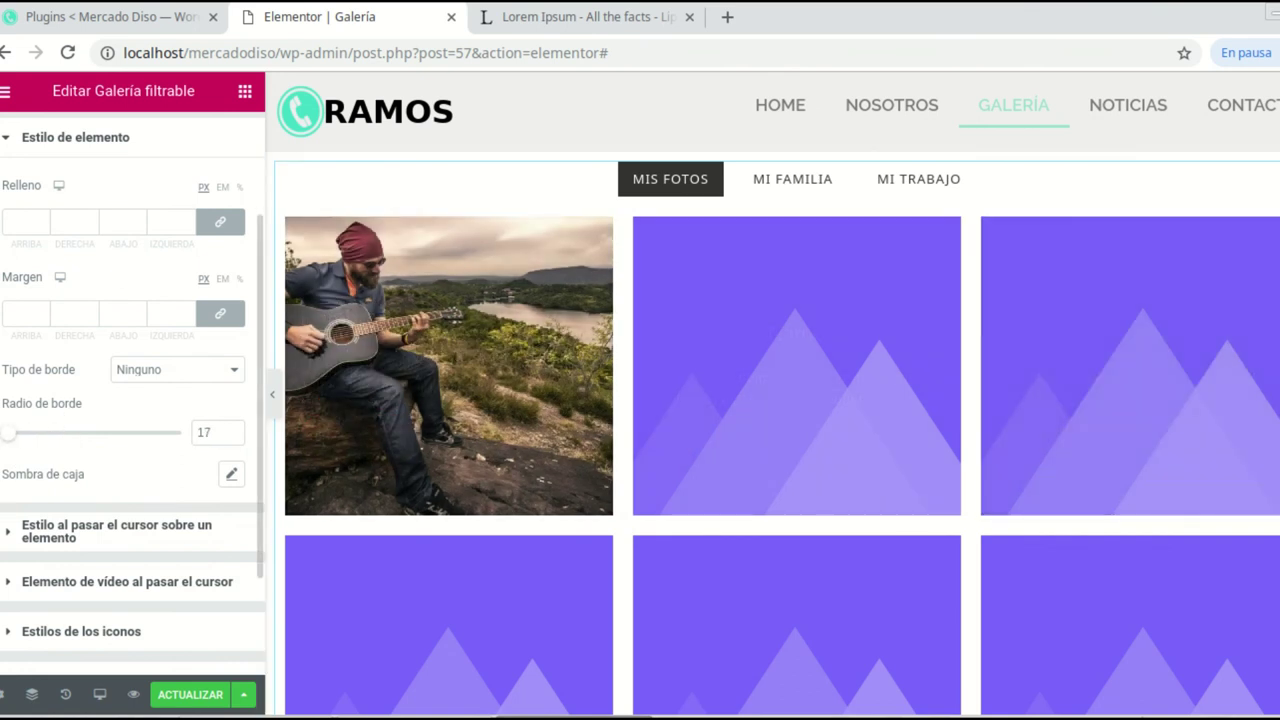
# Step: Set the background colour of the gallery elements' hover style to light green rgba(153, 207, 167, 0.7)
pyautogui.scroll(1, 143, 337)
pyautogui.scroll(-1, 145, 340)
pyautogui.scroll(-1, 197, 432)
pyautogui.scroll(-1, 197, 432)
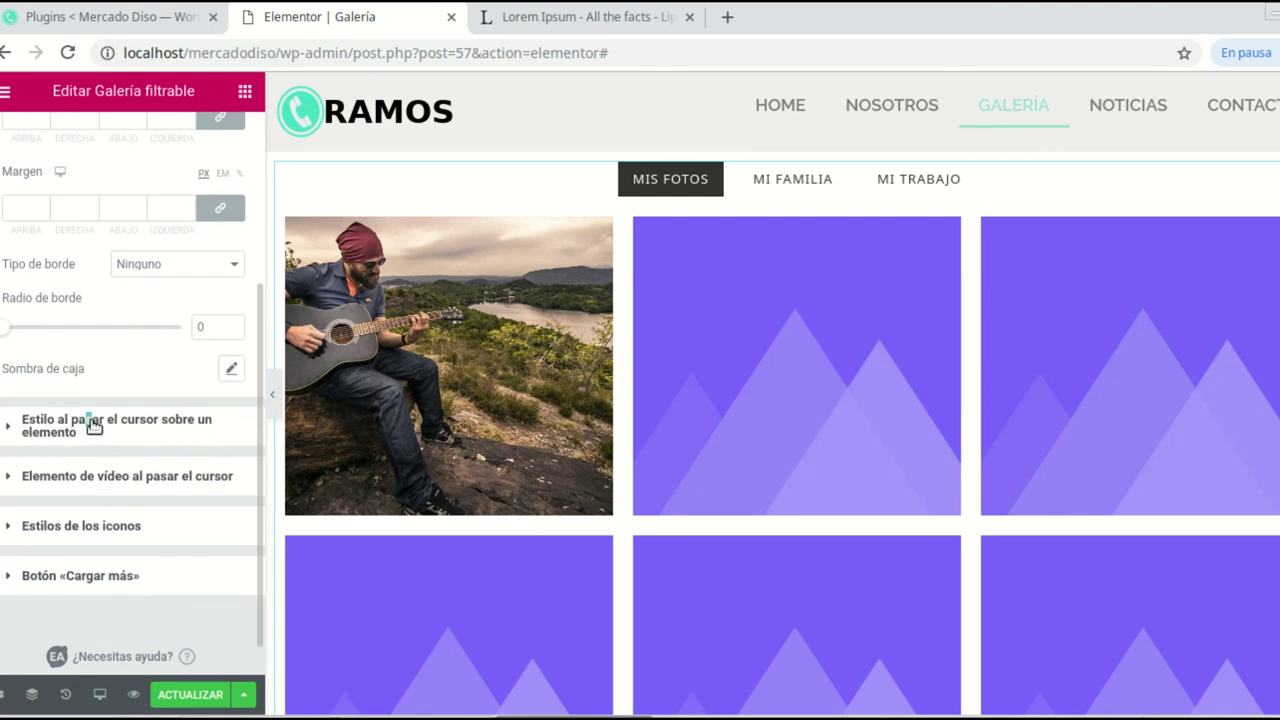
pyautogui.click(94, 426)
pyautogui.scroll(-1, 183, 417)
pyautogui.moveTo(474, 332)
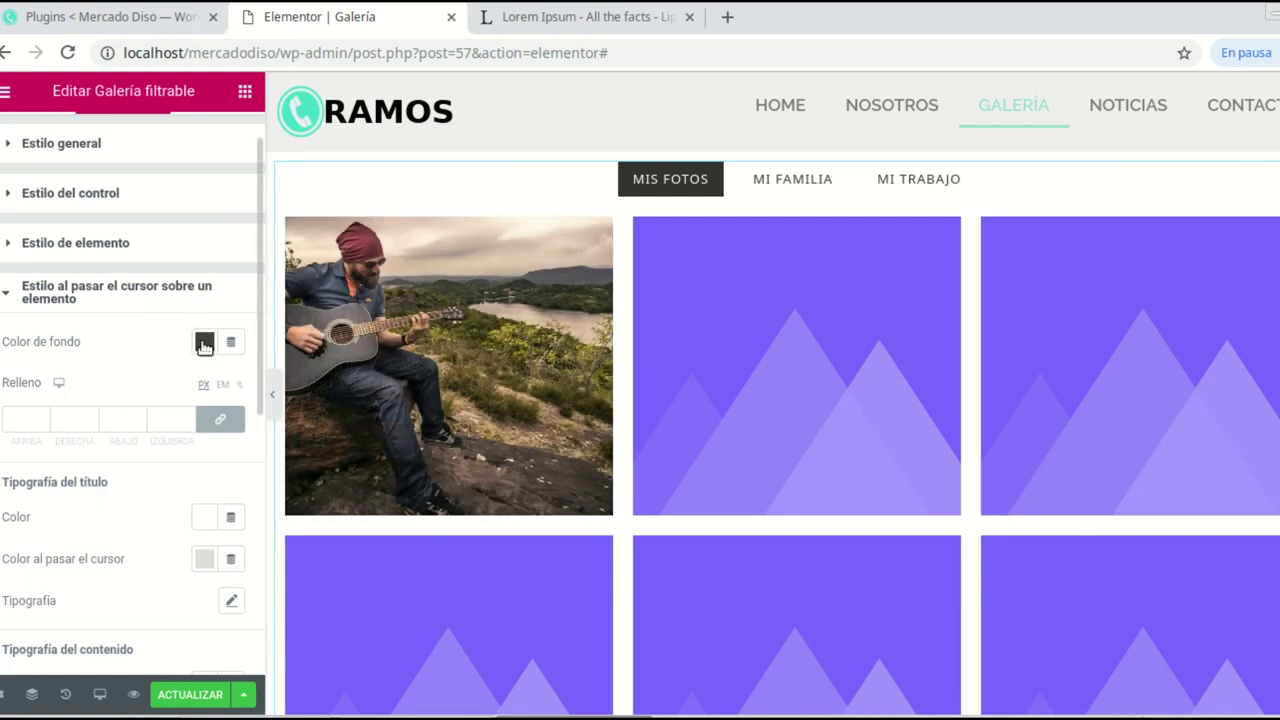
pyautogui.click(204, 342)
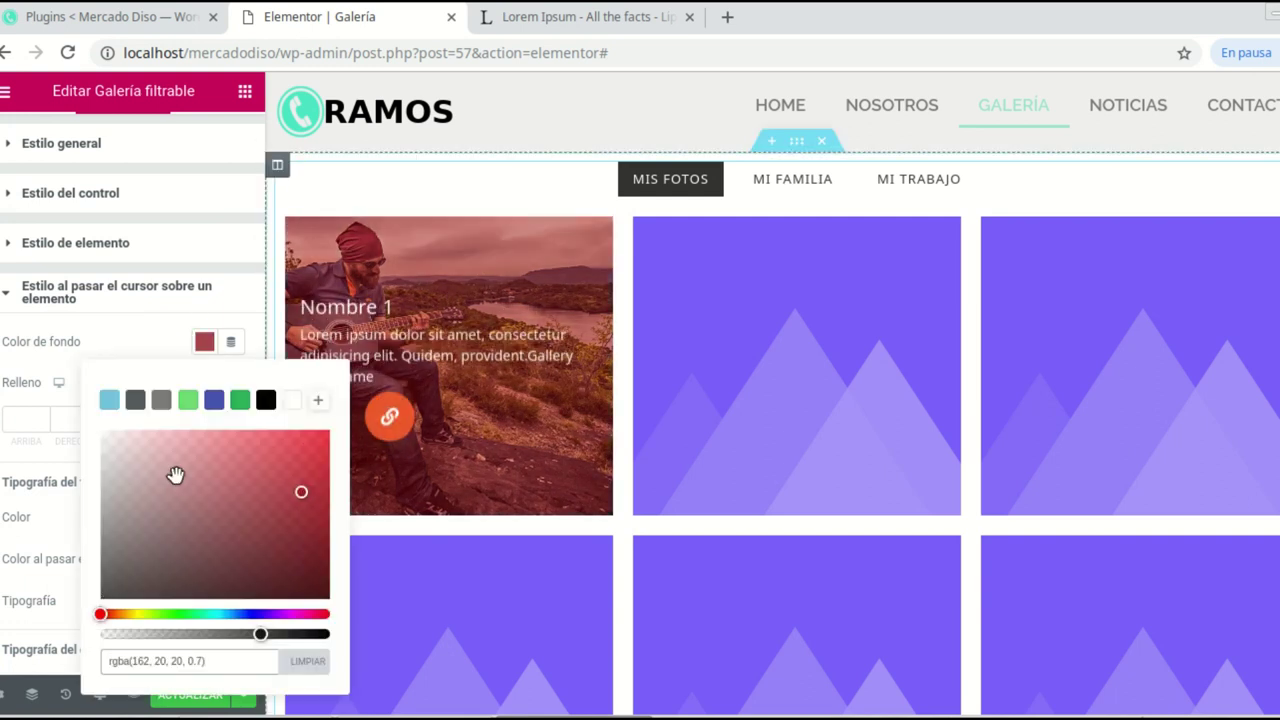
pyautogui.click(188, 614)
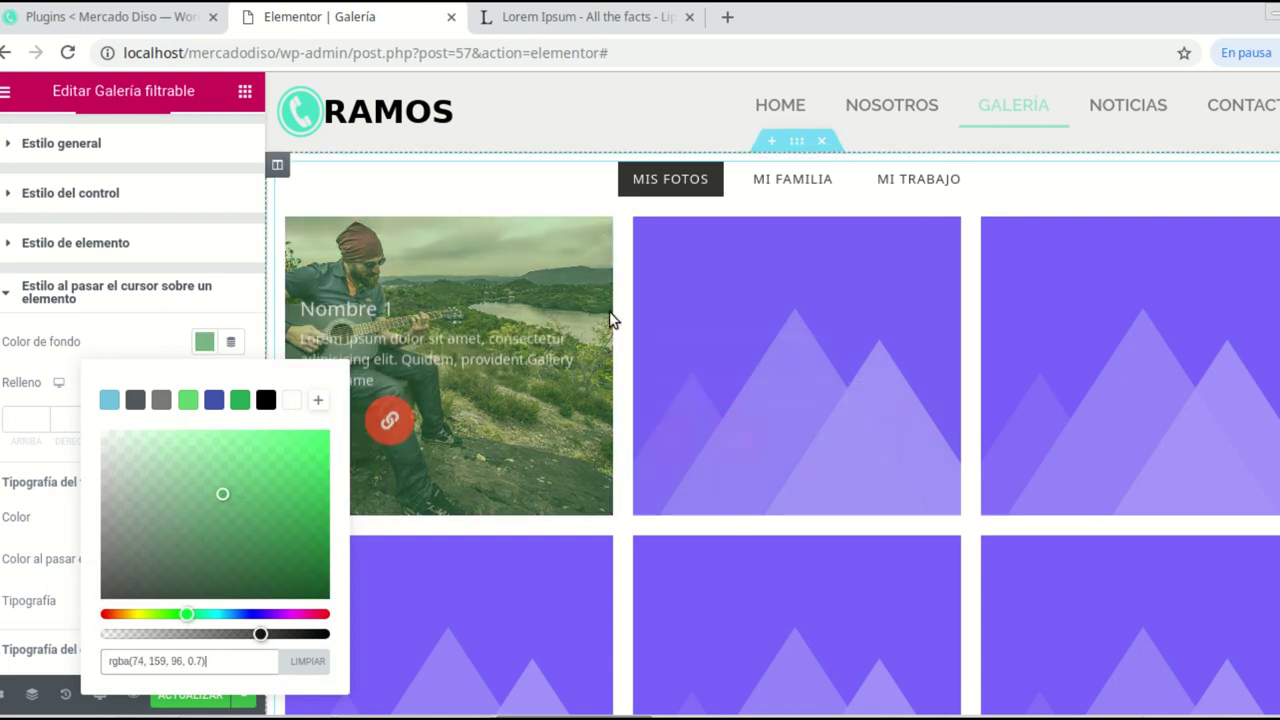
pyautogui.click(161, 462)
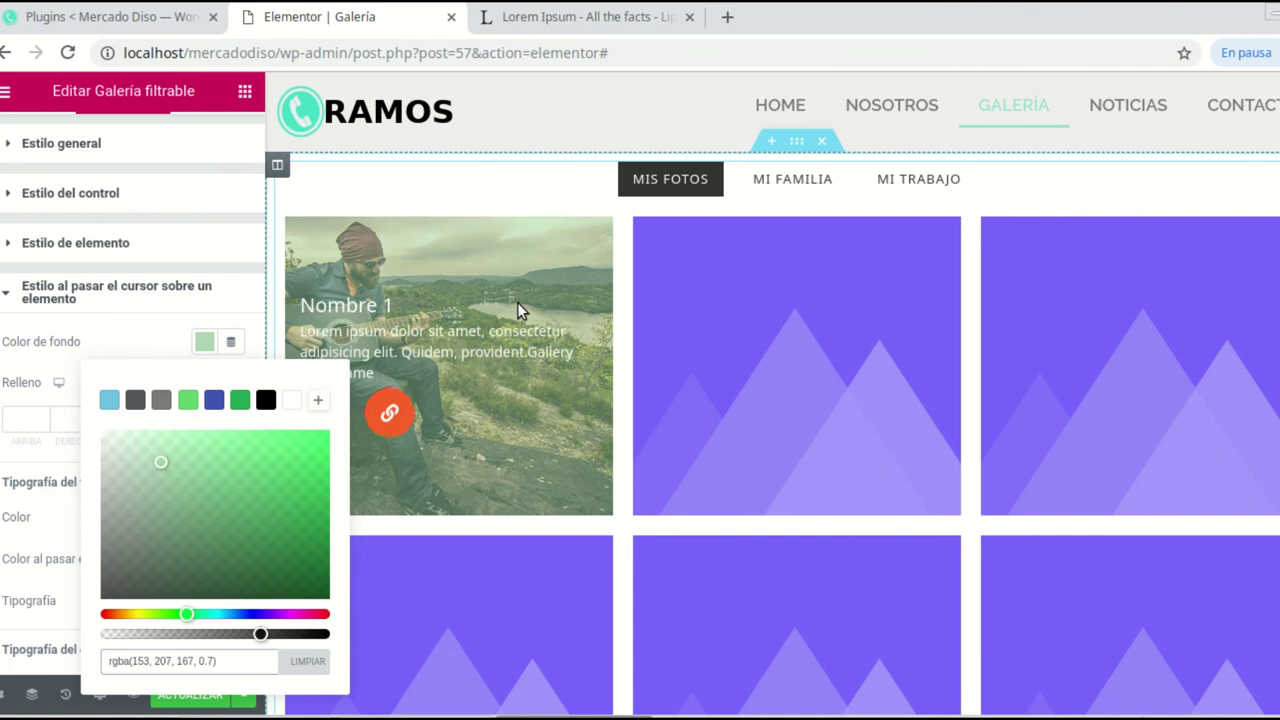
pyautogui.press('Escape')
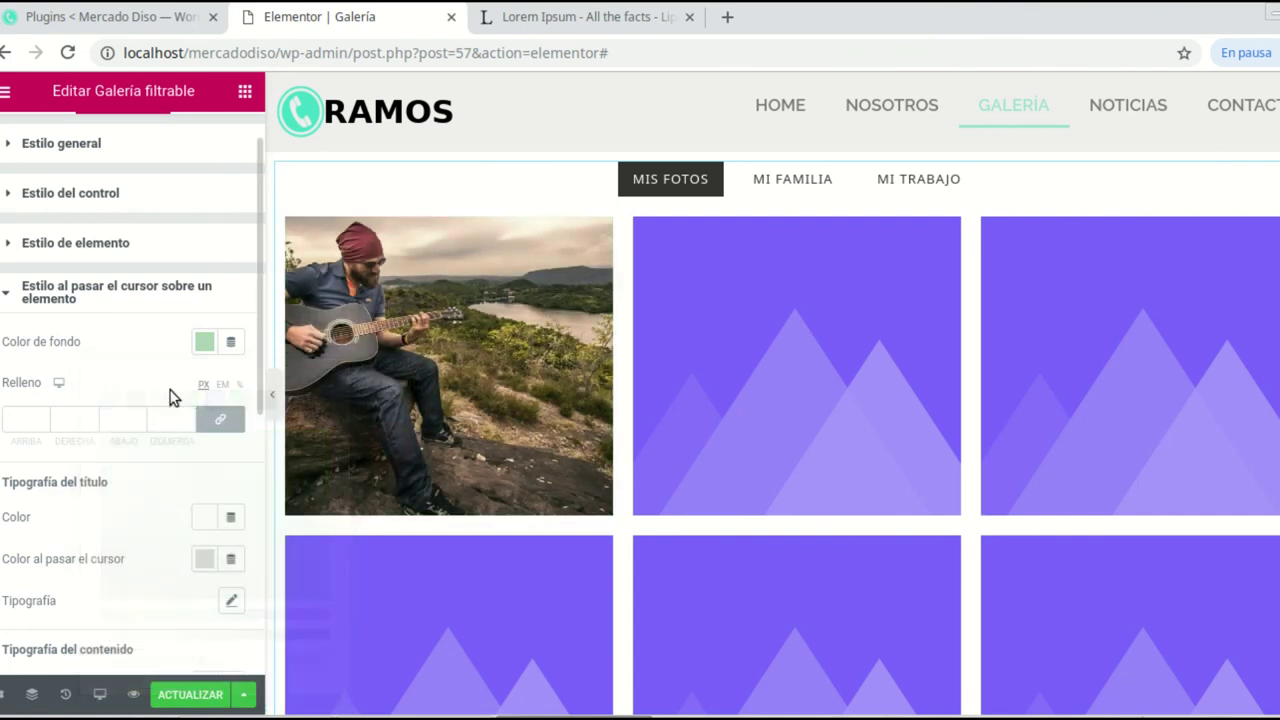
# Step: Set the hover title typography's transformation to Mayúsculas and centre the hover content alignment
pyautogui.scroll(-3, 163, 463)
pyautogui.scroll(-1, 118, 470)
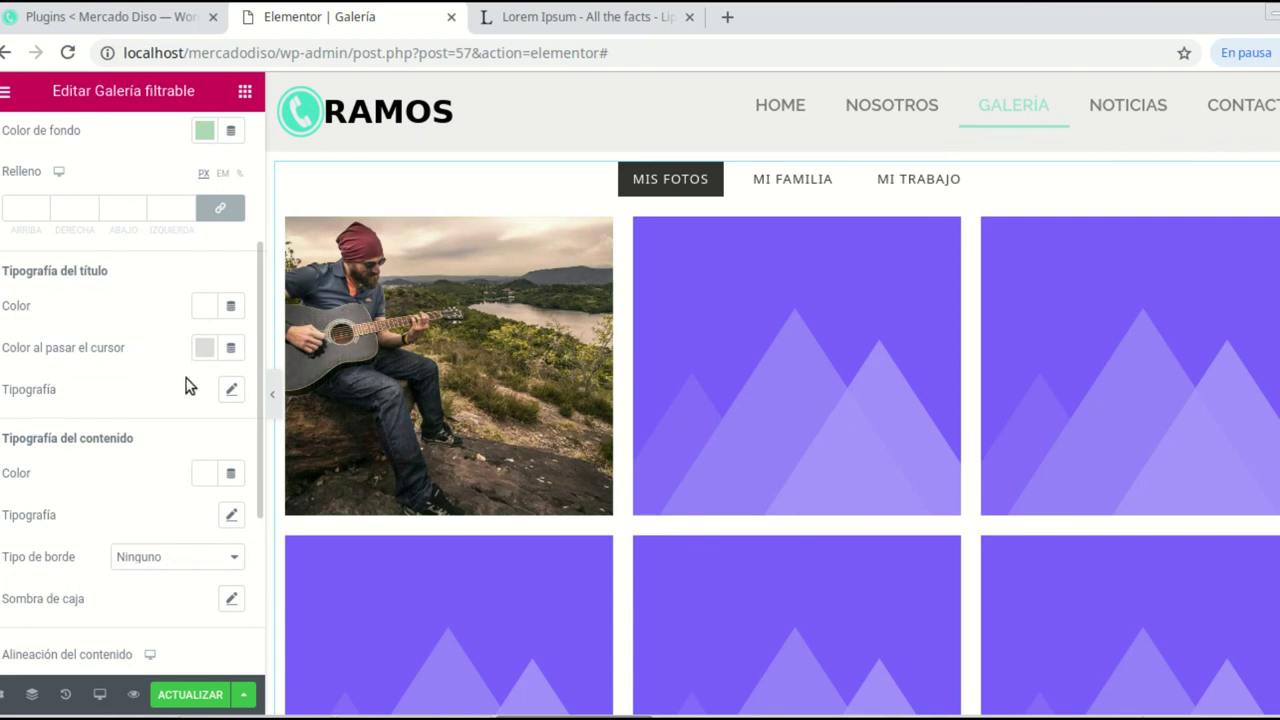
pyautogui.click(232, 391)
pyautogui.scroll(-3, 177, 434)
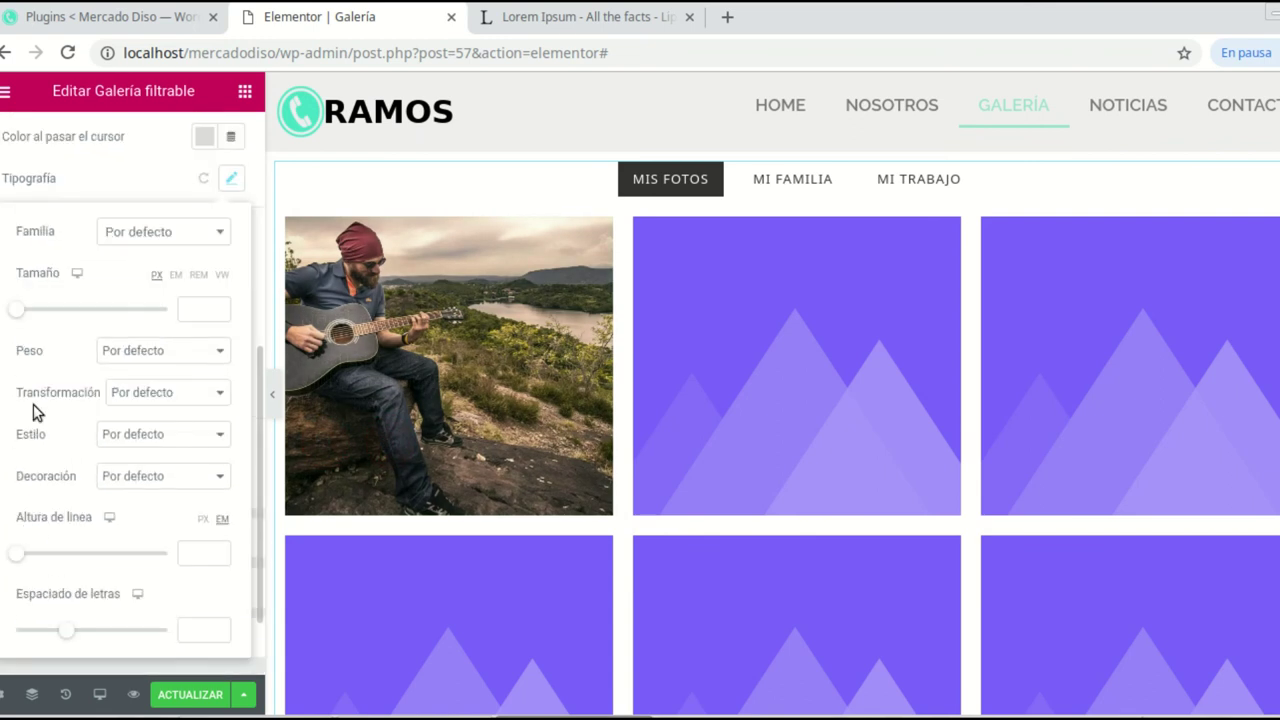
pyautogui.click(220, 394)
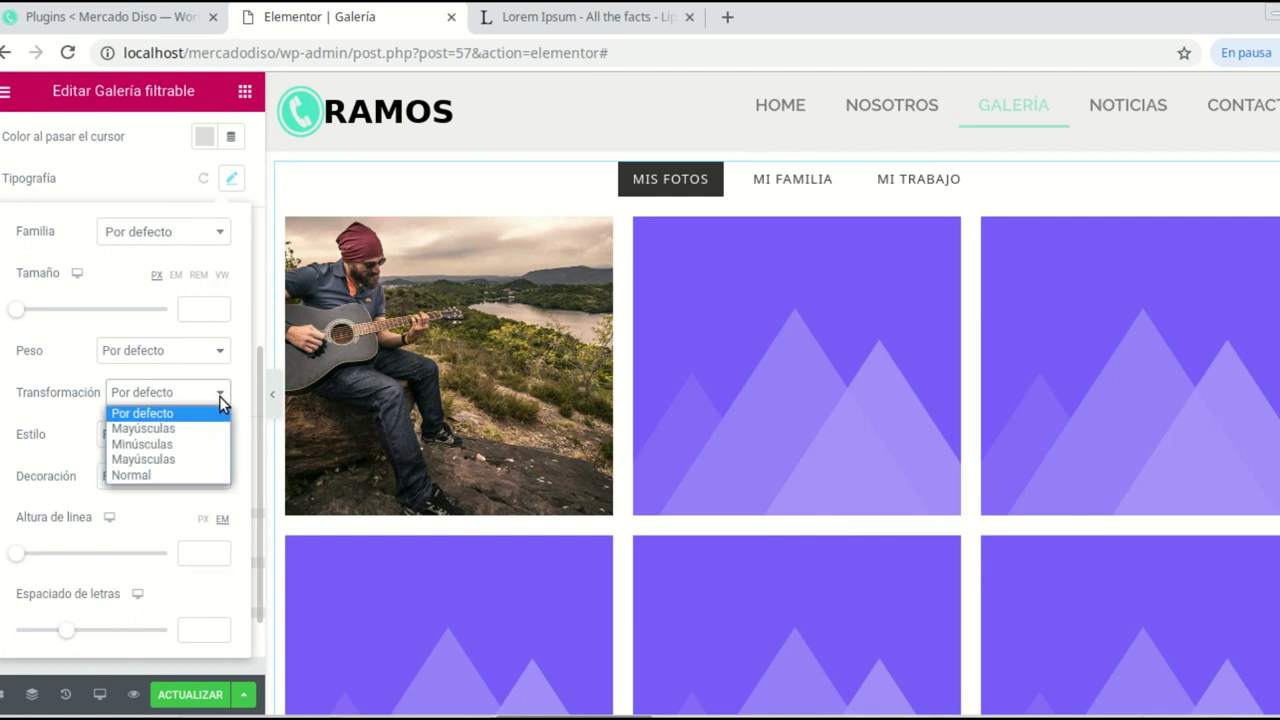
pyautogui.click(158, 430)
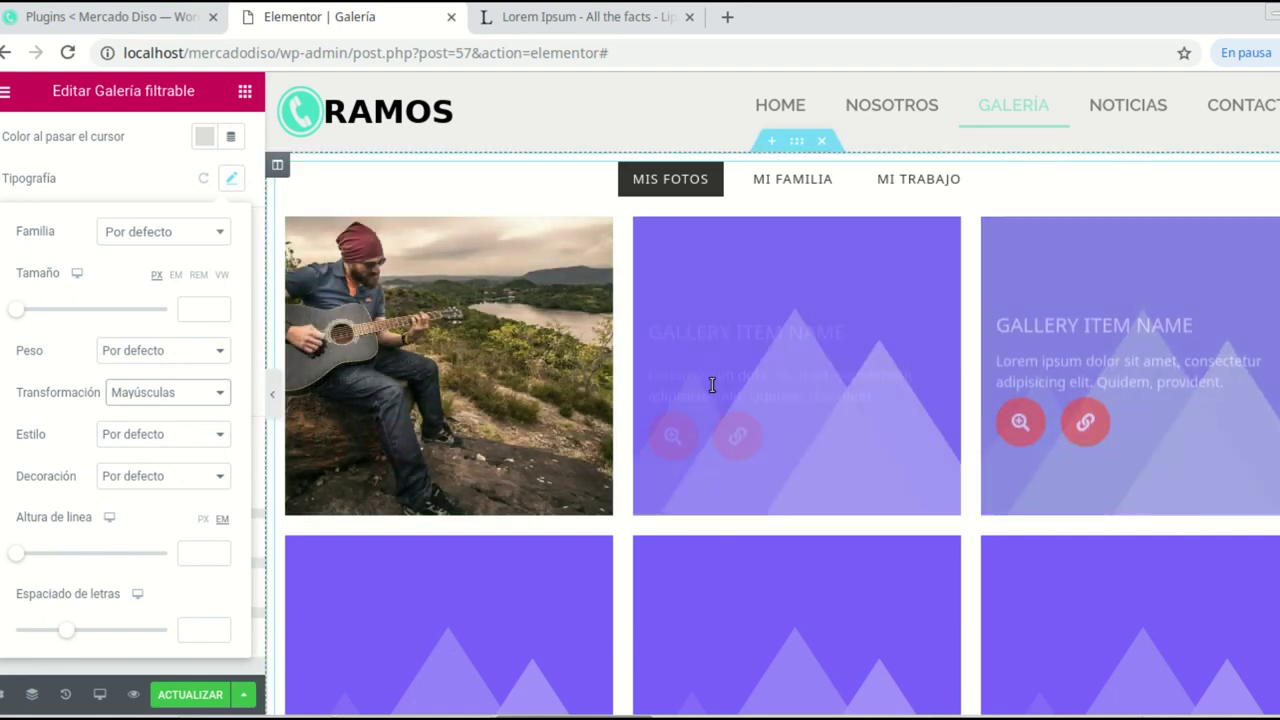
pyautogui.scroll(-1, 1100, 485)
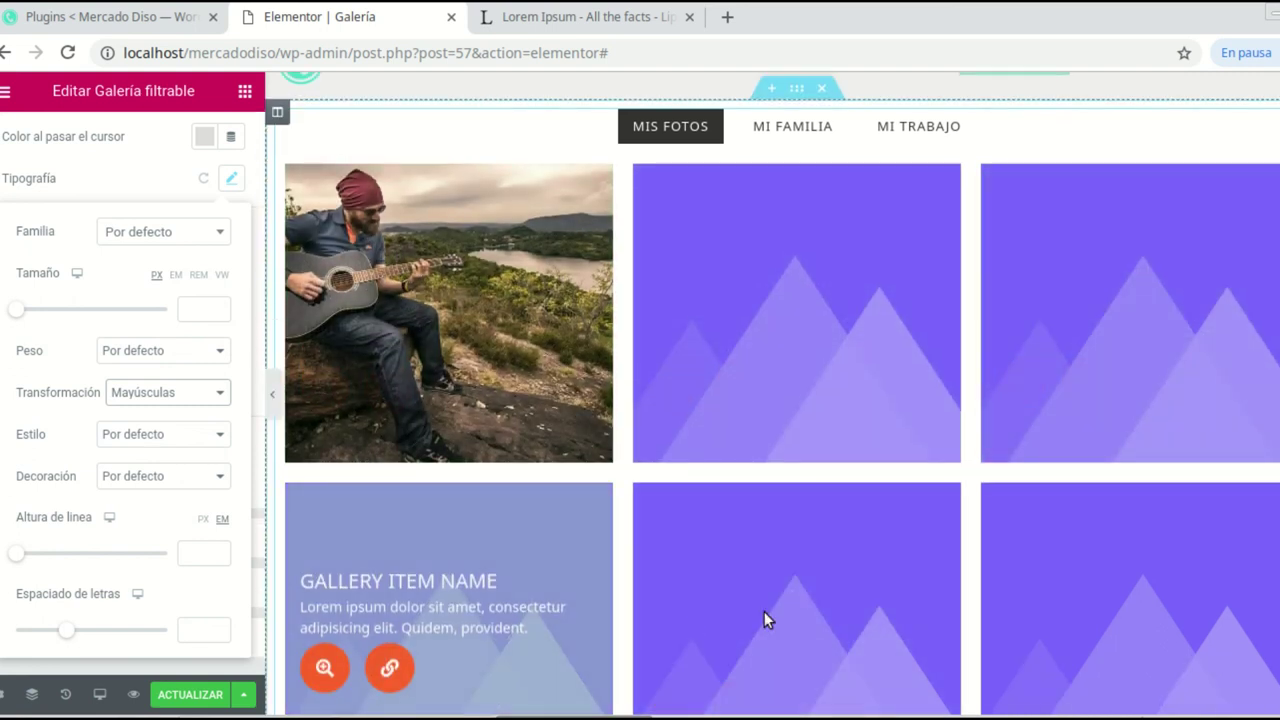
pyautogui.scroll(-1, 770, 610)
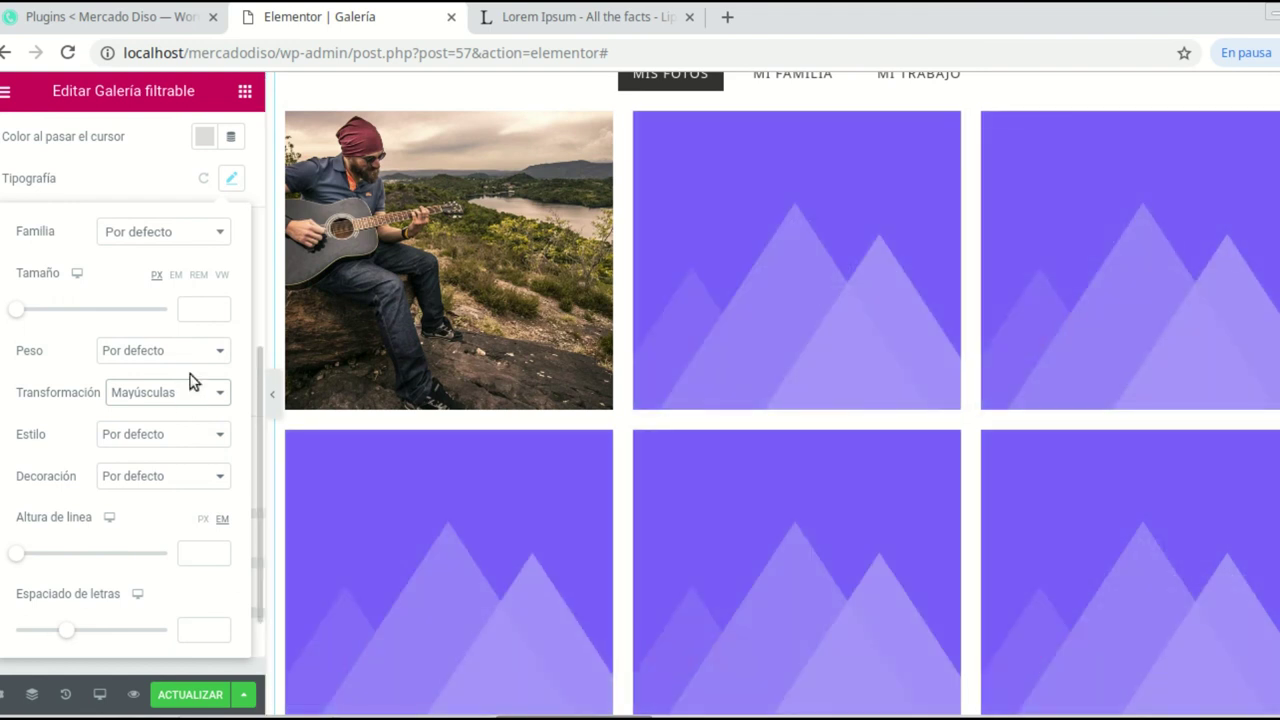
pyautogui.scroll(1, 665, 295)
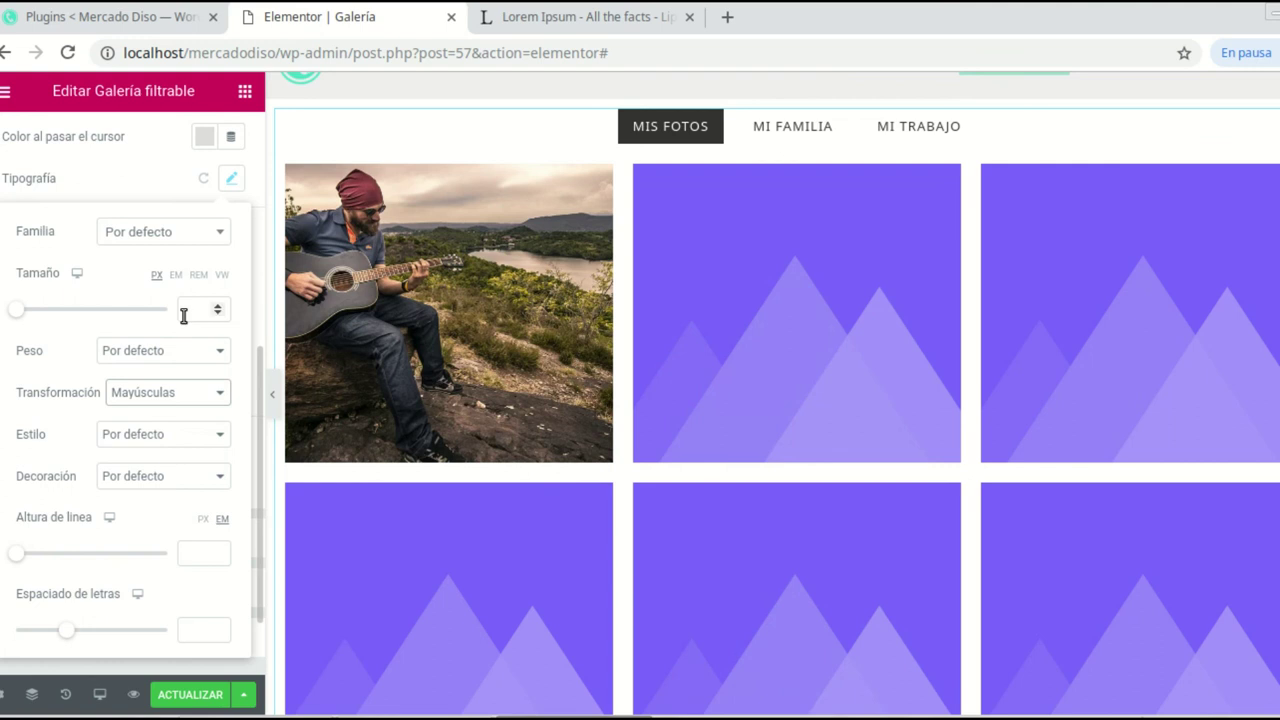
pyautogui.click(145, 147)
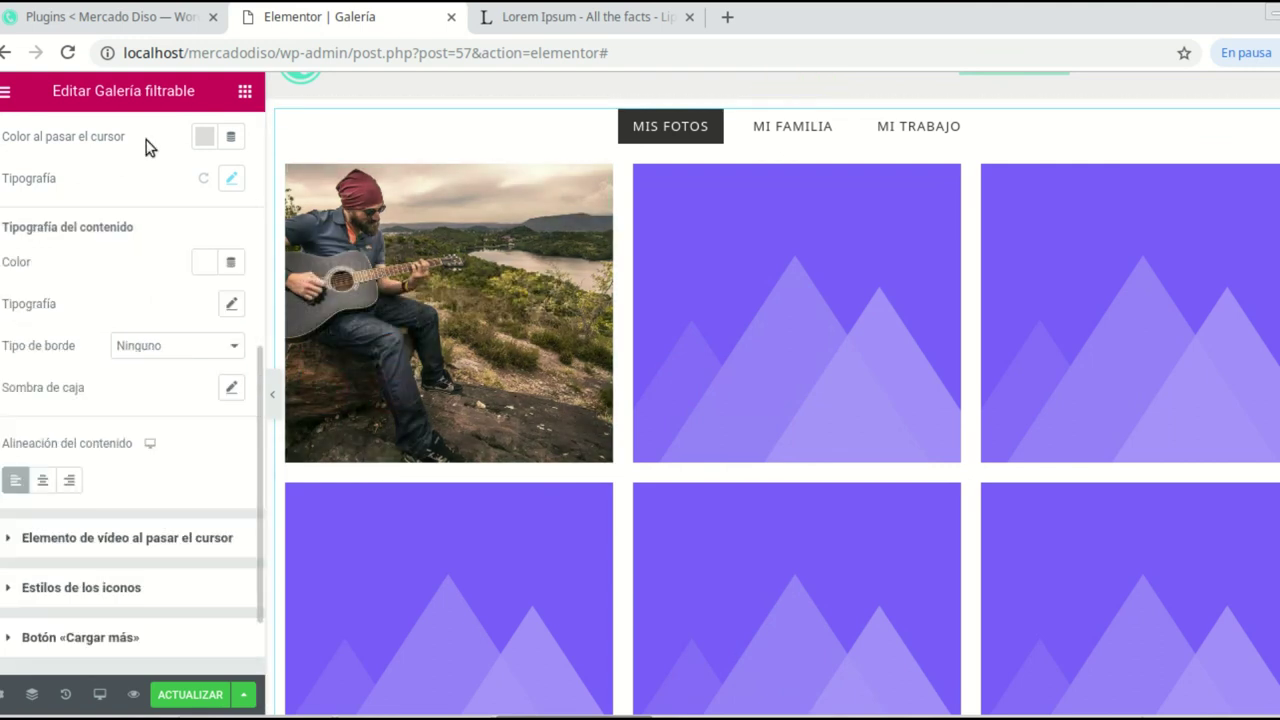
pyautogui.click(45, 481)
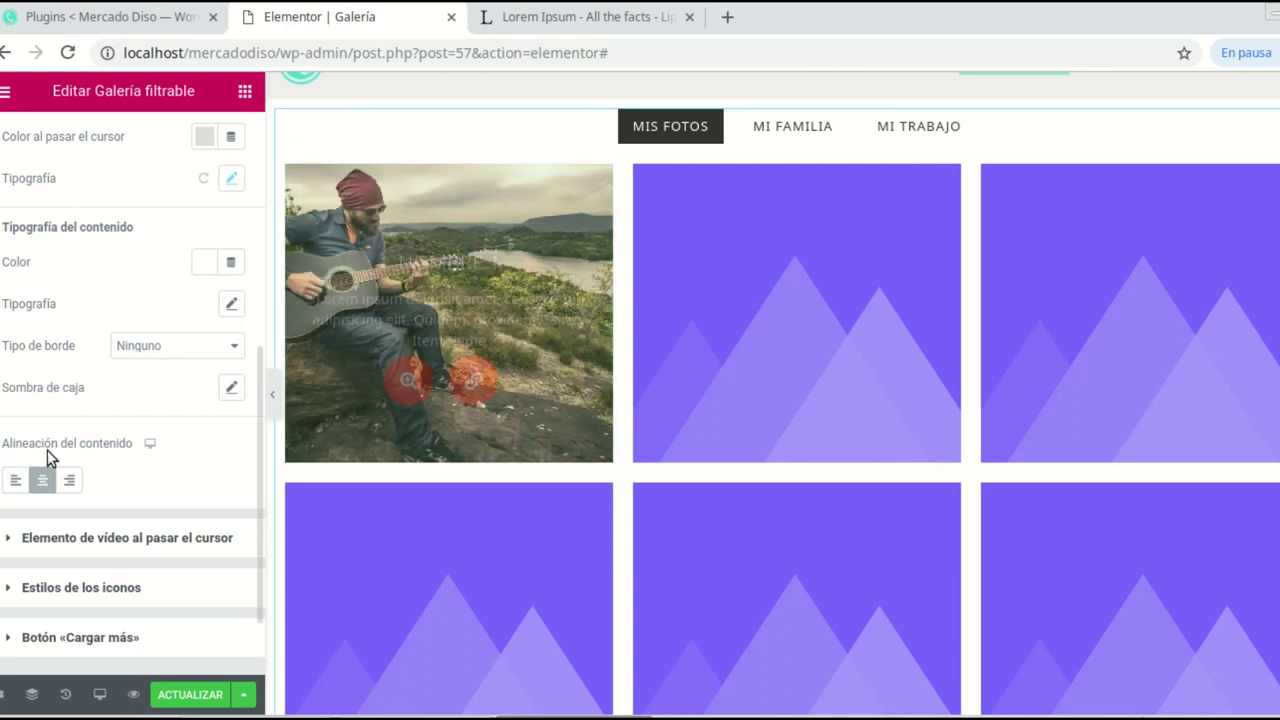
# Step: Set the normal-state background colour of the gallery icons to green #61CE70 in Estilos de los iconos
pyautogui.scroll(-1, 122, 476)
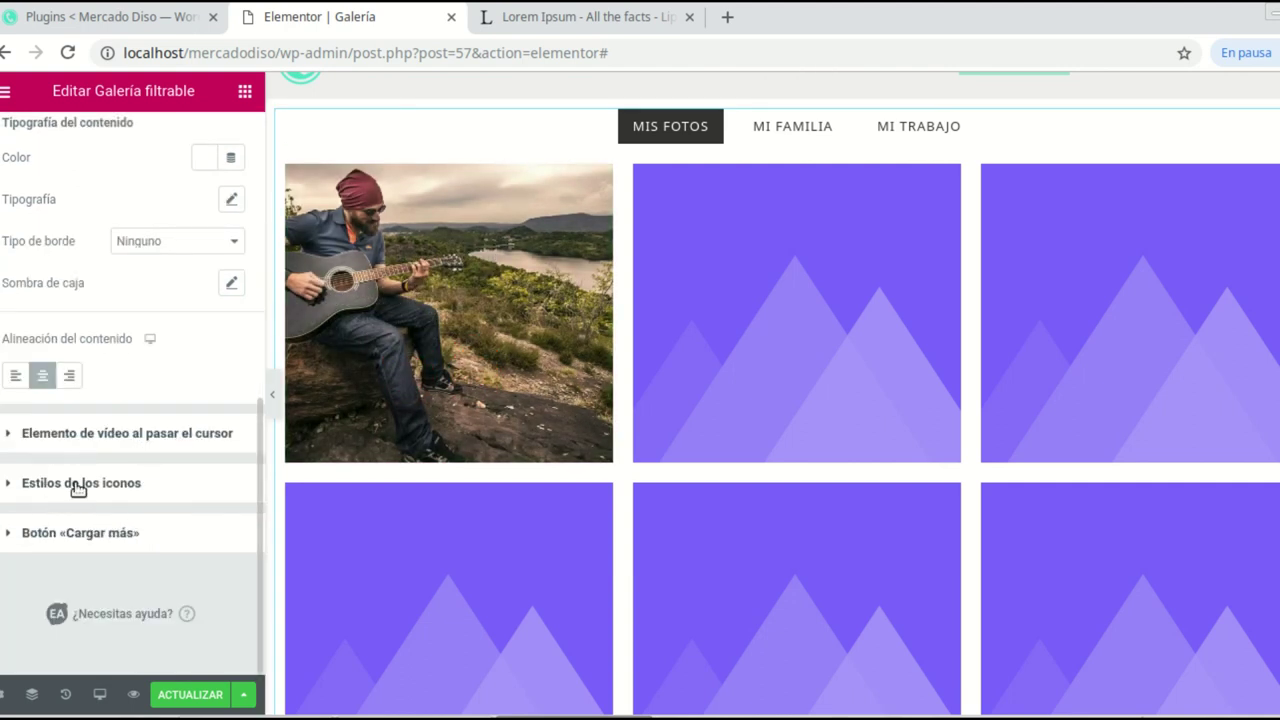
pyautogui.click(78, 483)
pyautogui.scroll(-2, 170, 497)
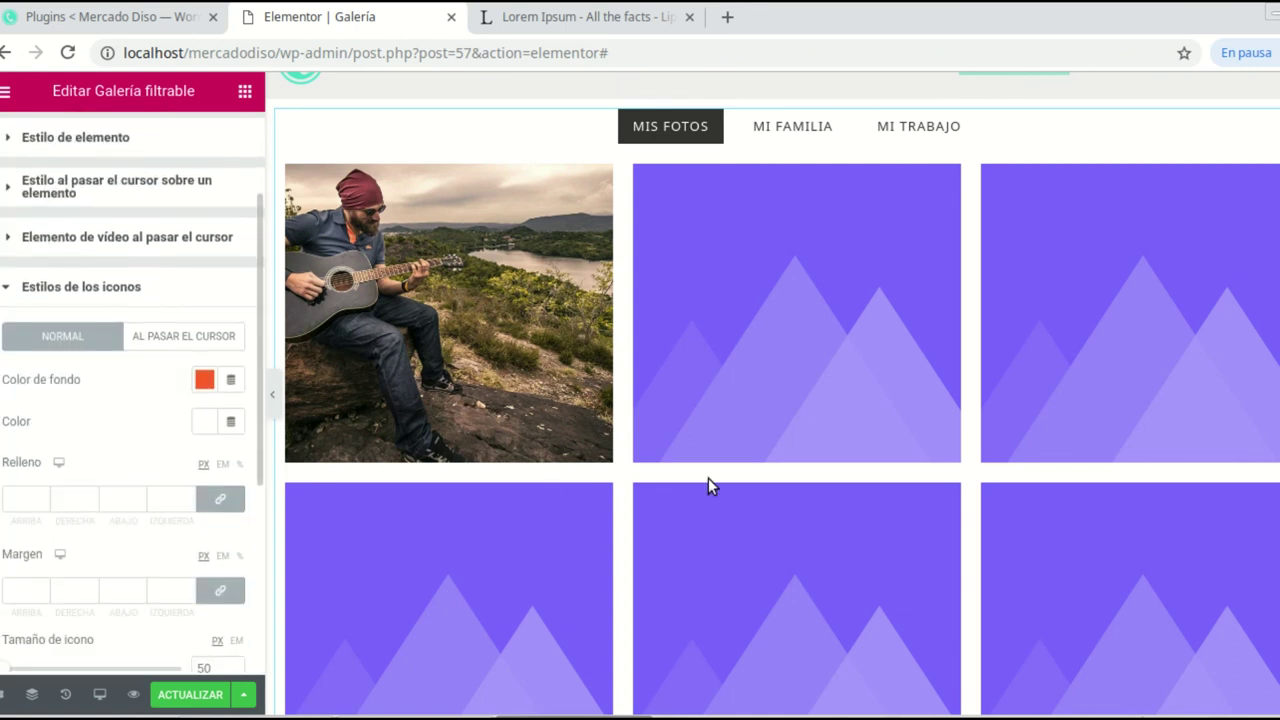
pyautogui.scroll(-2, 708, 480)
pyautogui.scroll(1, 708, 478)
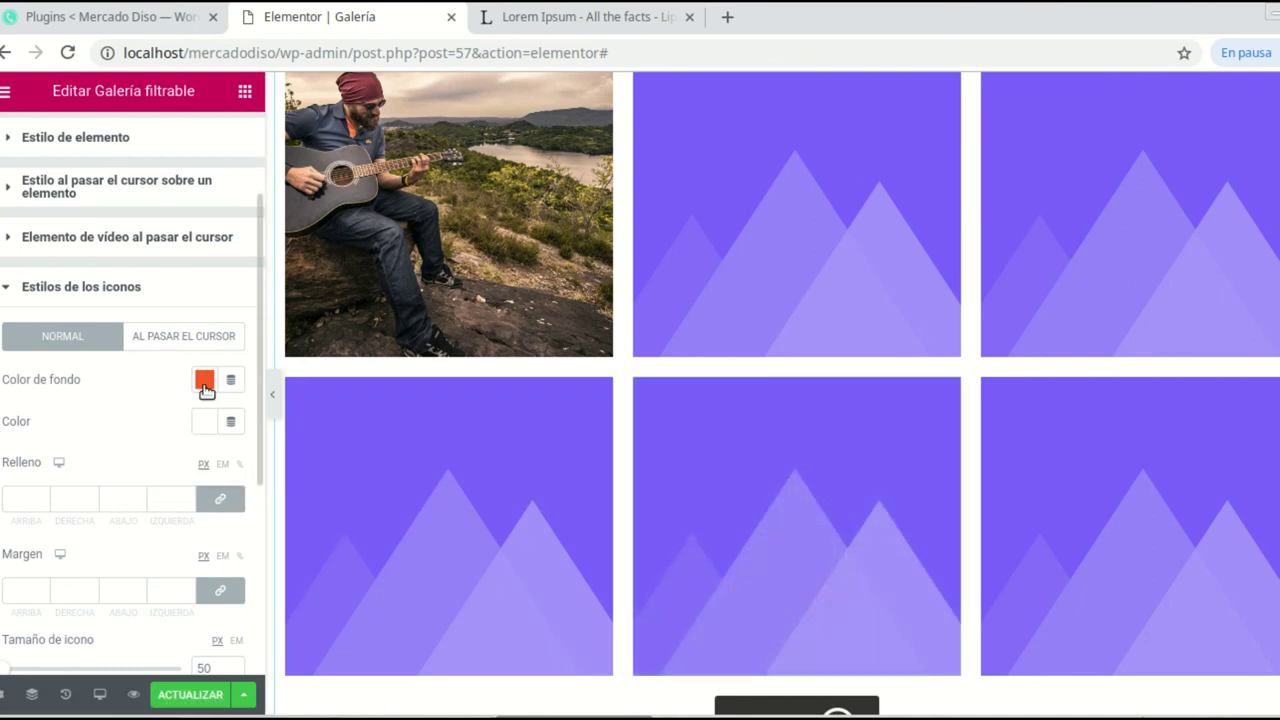
pyautogui.click(204, 381)
pyautogui.click(339, 252)
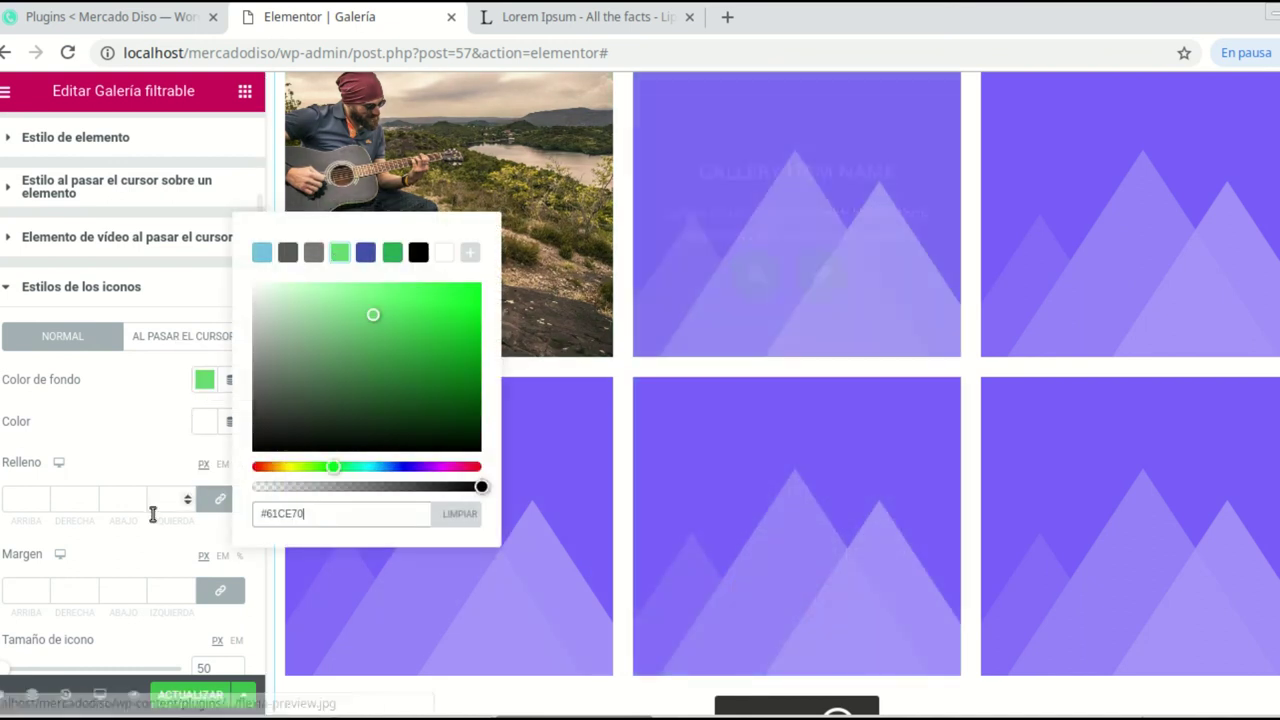
pyautogui.click(140, 450)
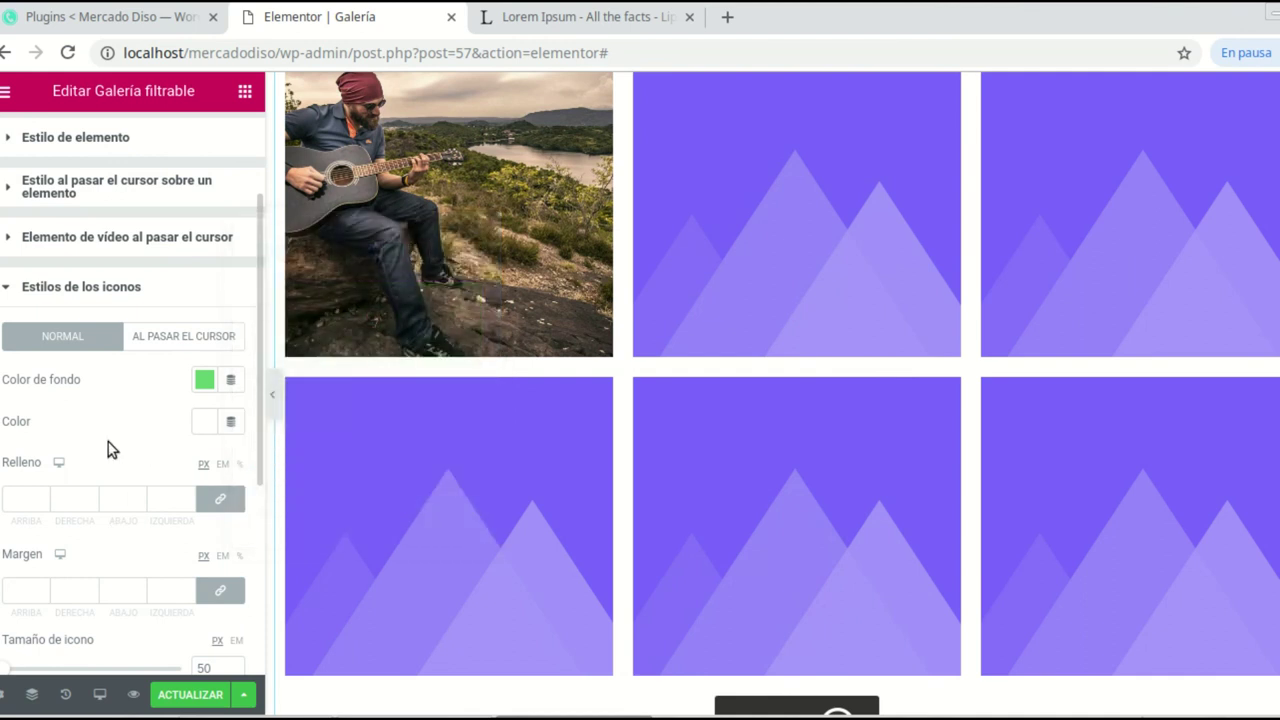
# Step: Look over the icons' size and border settings and check the hover overlay and icons on the gallery items
pyautogui.scroll(-5, 168, 530)
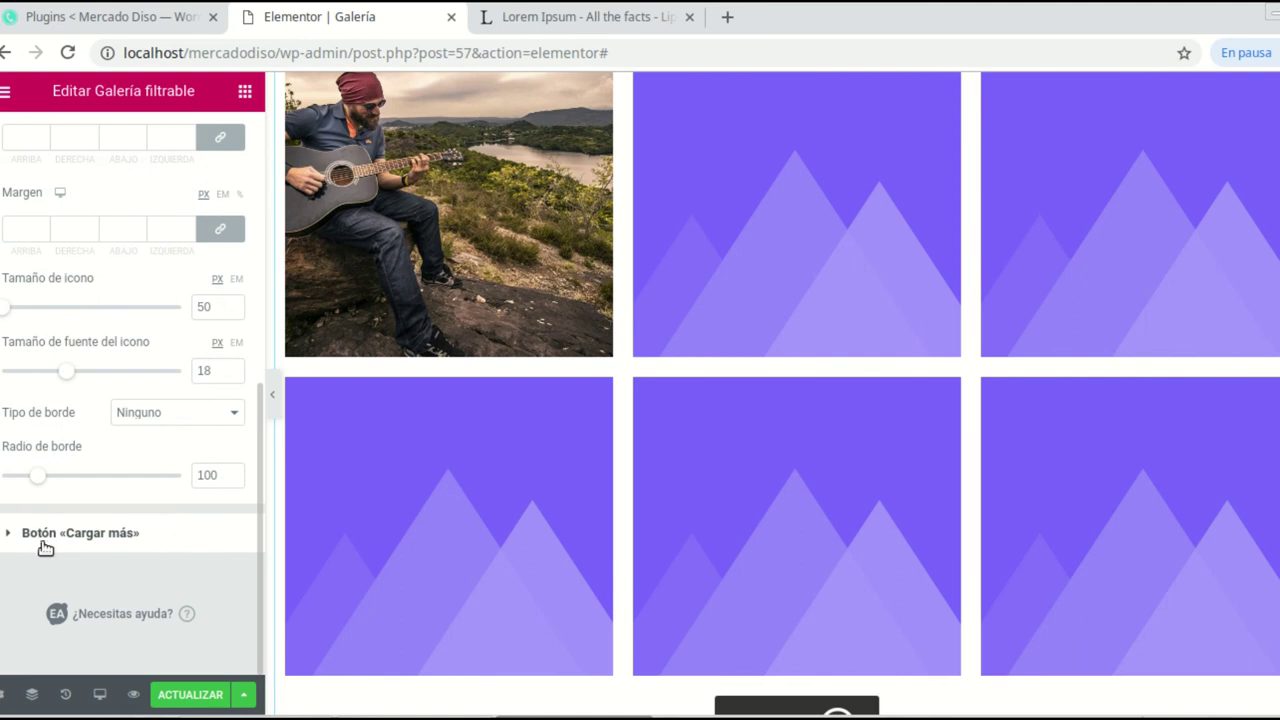
pyautogui.scroll(-1, 757, 543)
pyautogui.scroll(4, 800, 540)
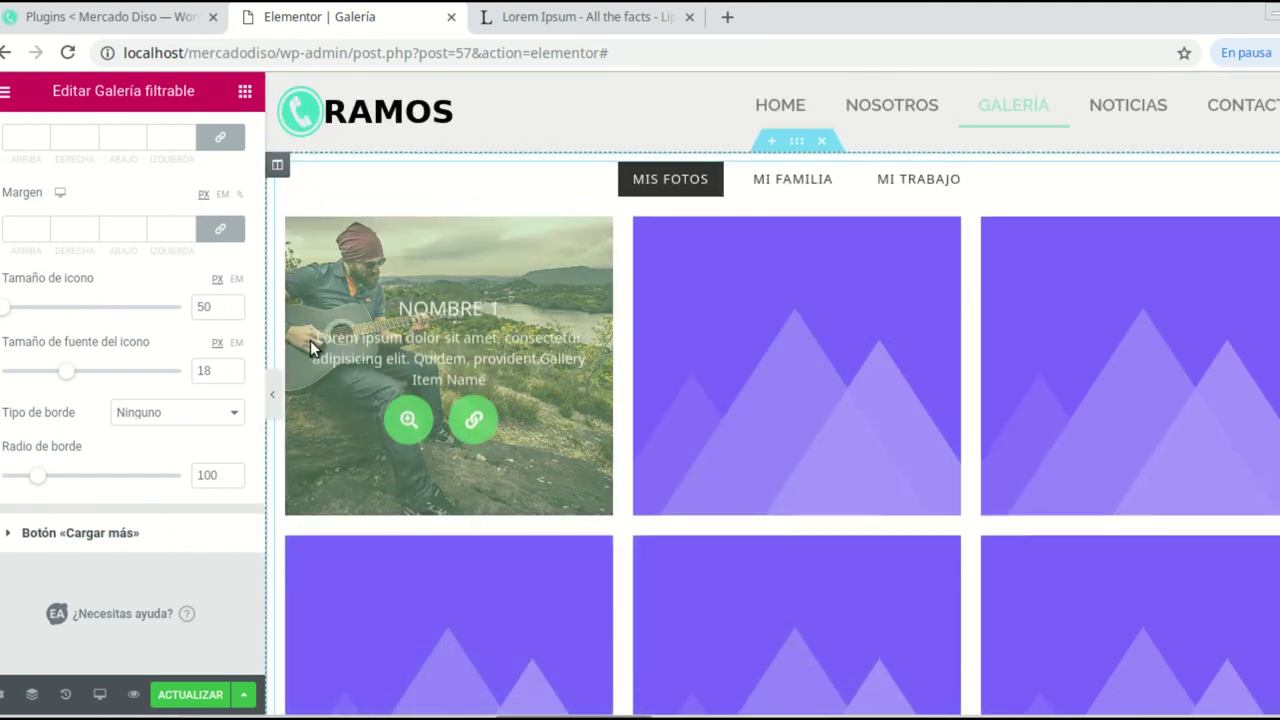
pyautogui.scroll(-2, 1000, 420)
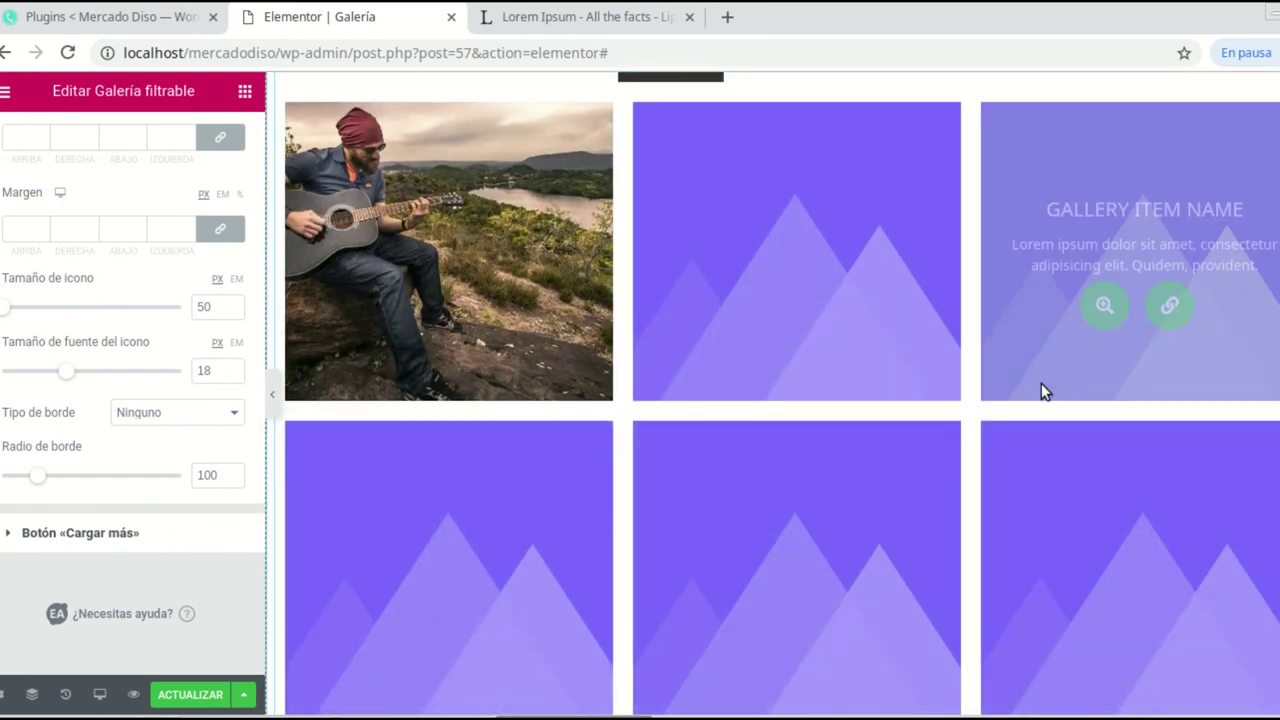
pyautogui.scroll(-2, 850, 330)
# Step: Collapse the Elementos de la galería content section and look over the gallery from its filter controls to the Cargar más button
pyautogui.click(629, 271)
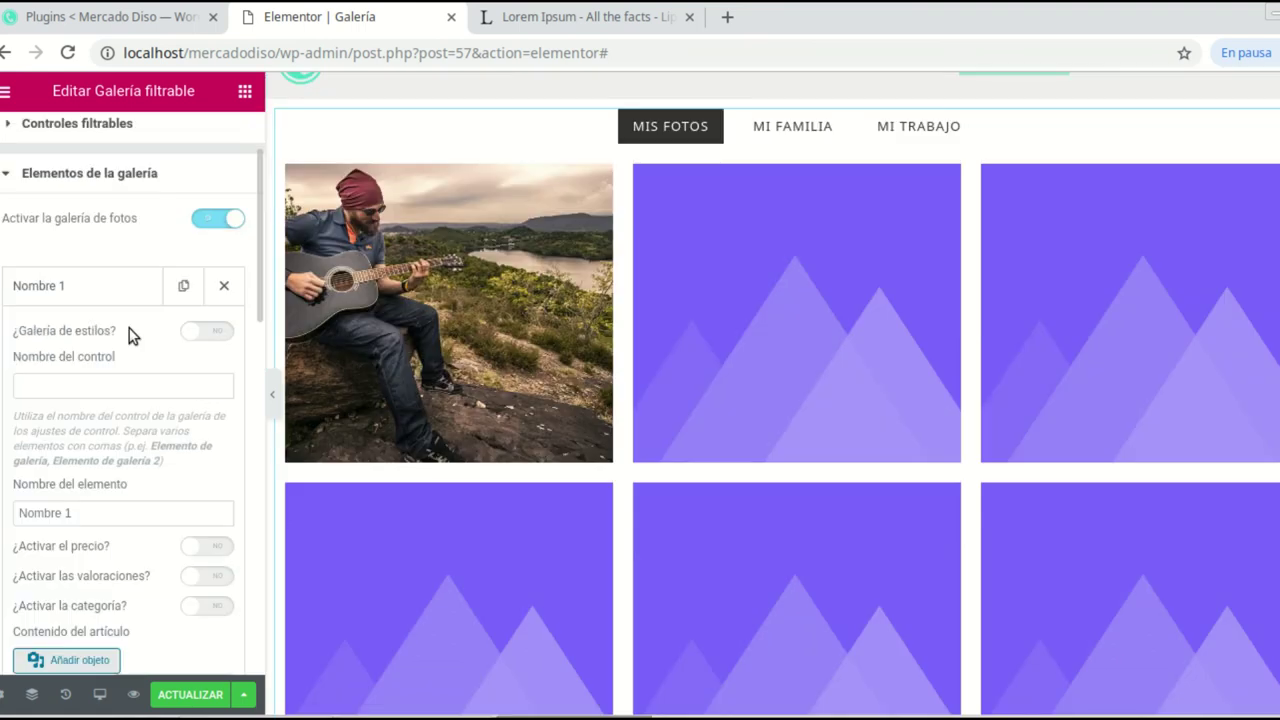
pyautogui.click(19, 174)
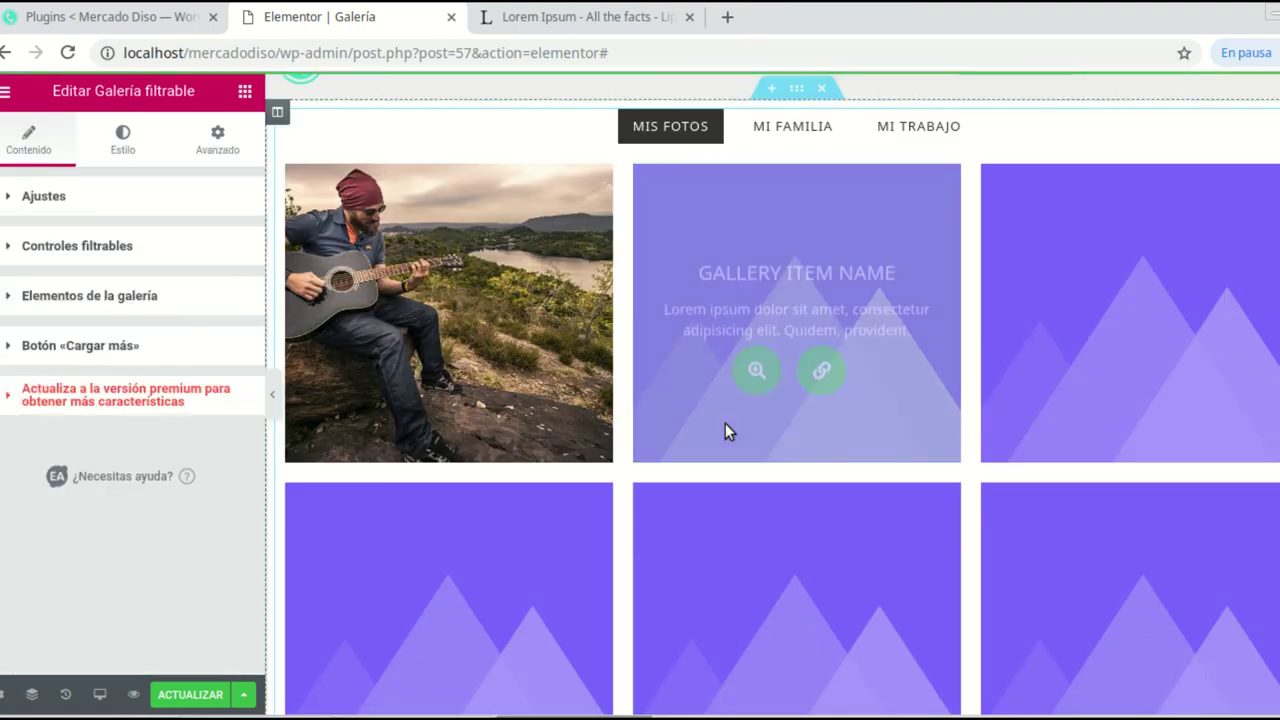
pyautogui.scroll(-3, 711, 423)
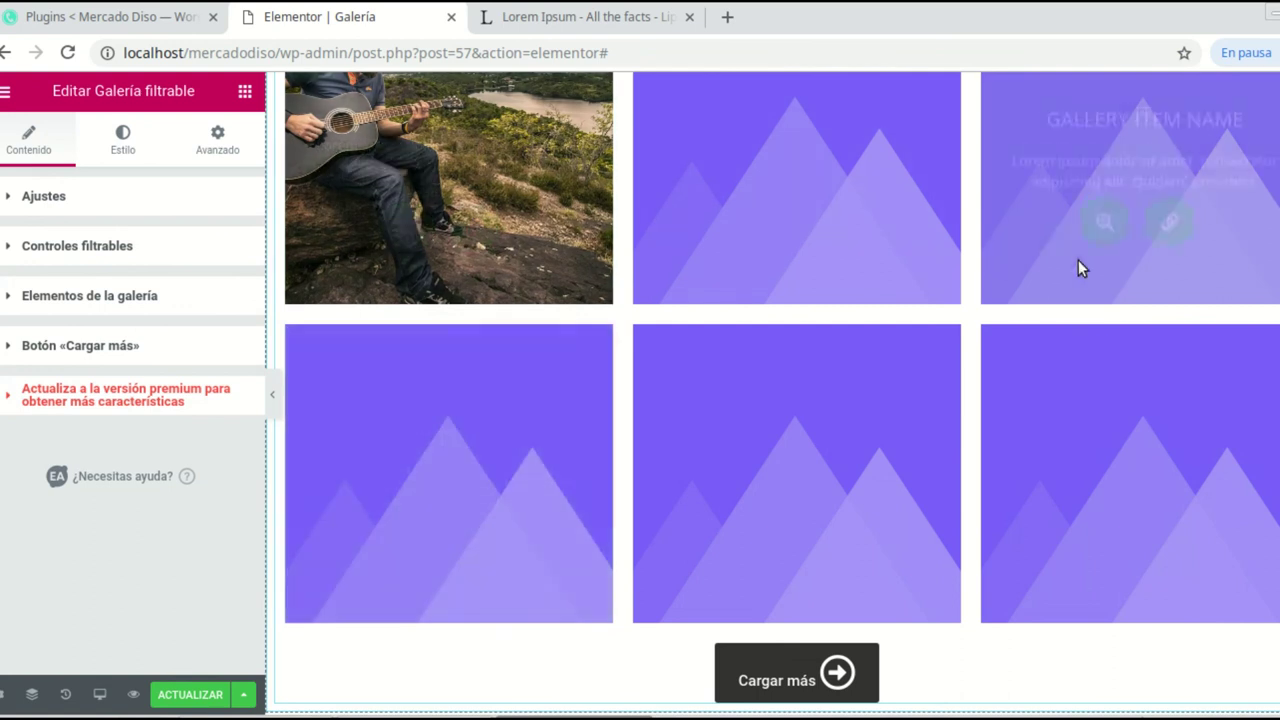
pyautogui.scroll(3, 1100, 340)
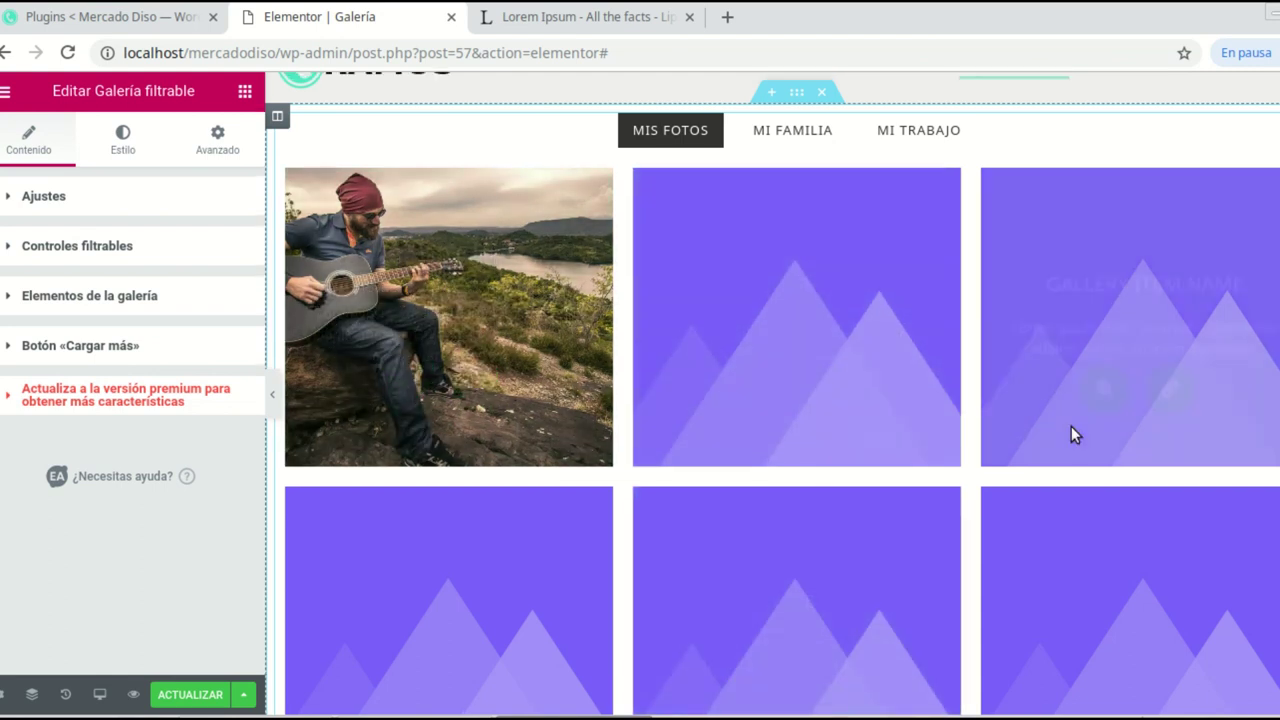
pyautogui.scroll(1, 1000, 420)
pyautogui.scroll(-3, 914, 414)
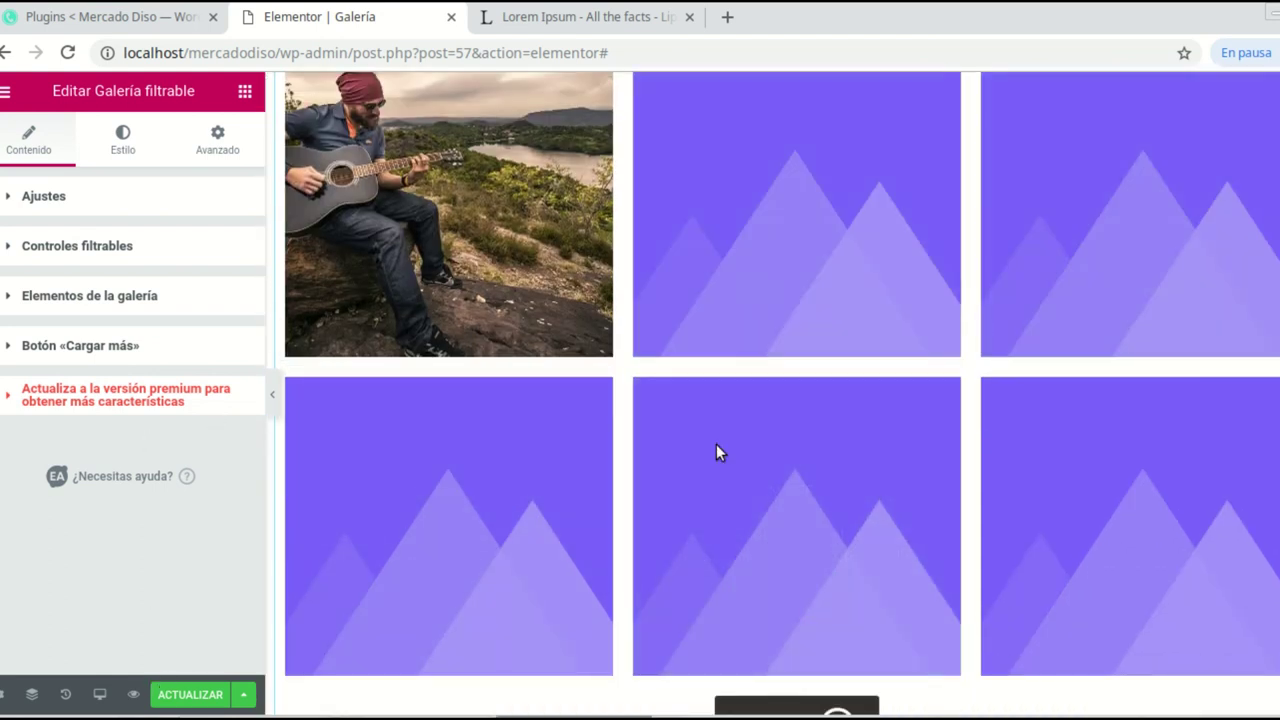